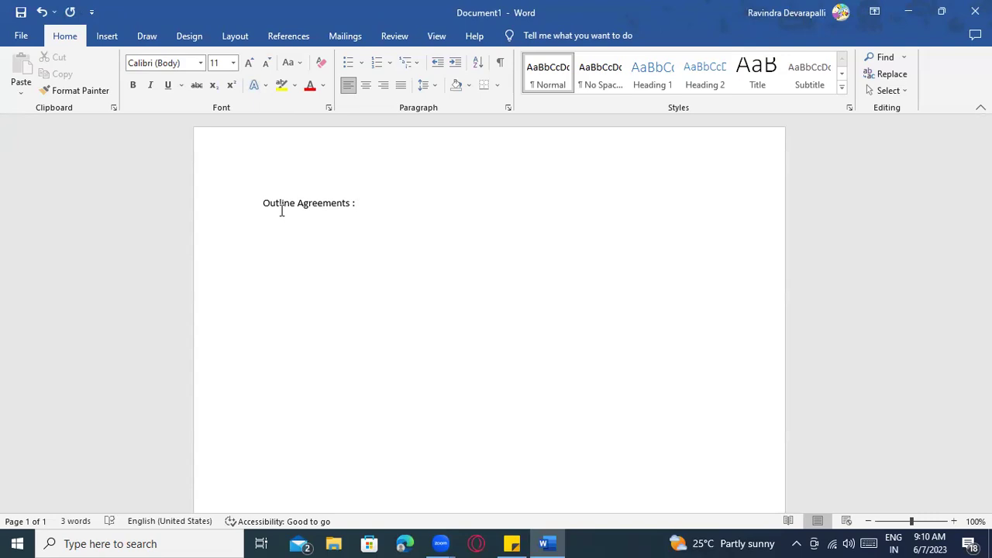
# Make the 'Outline Agreements' heading bold and underlined
pyautogui.moveTo(264, 204); pyautogui.dragTo(331, 208)
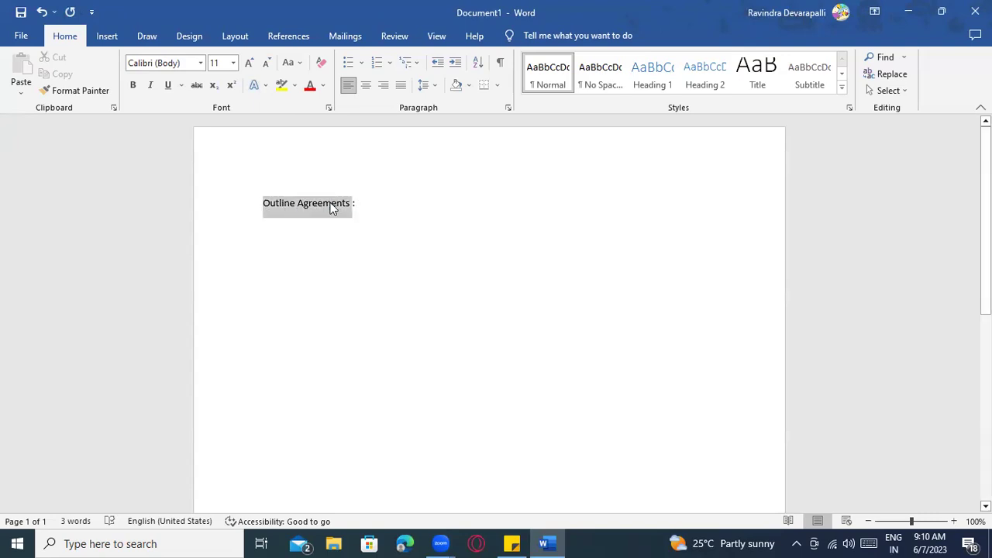
pyautogui.hotkey('ctrl', 'b')
pyautogui.hotkey('ctrl', 'u')
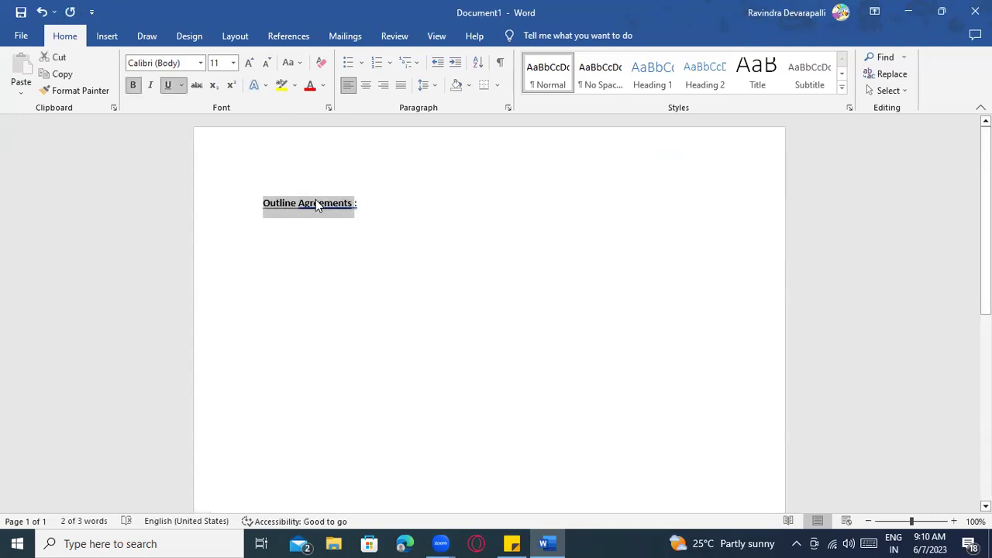
# Accept the grammar fix so the heading reads 'Outline Agreements:' without a space before the colon
pyautogui.click(313, 232)
pyautogui.rightClick(325, 207)
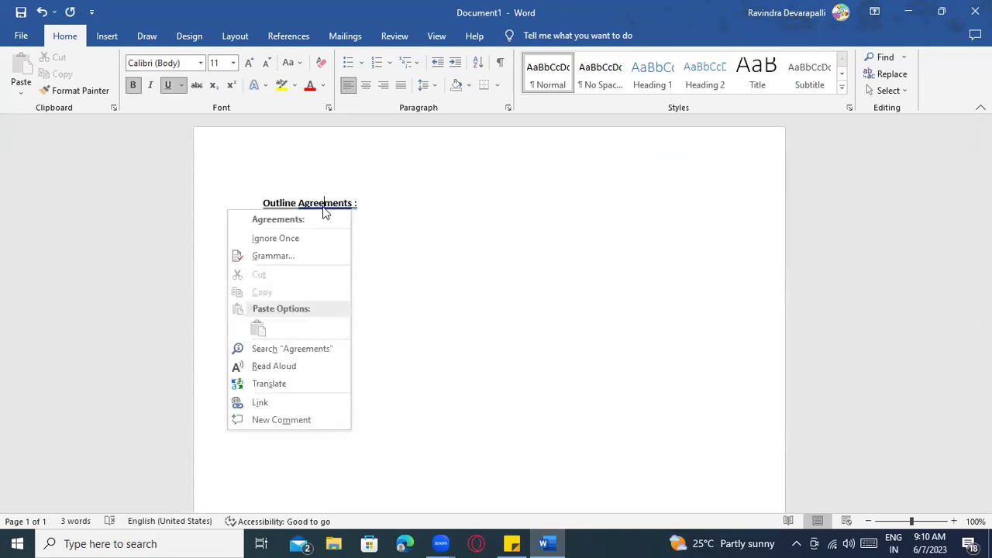
pyautogui.click(323, 218)
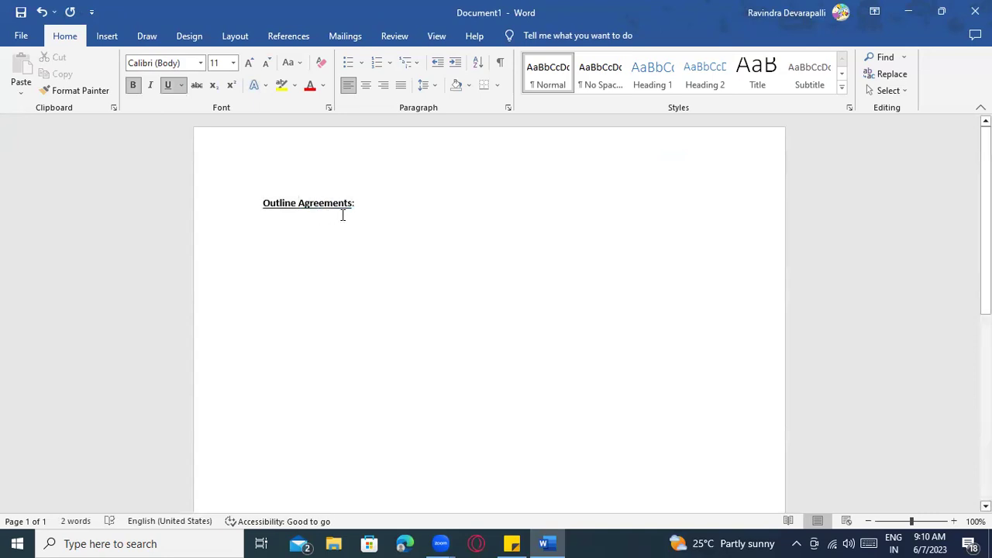
pyautogui.click(379, 207)
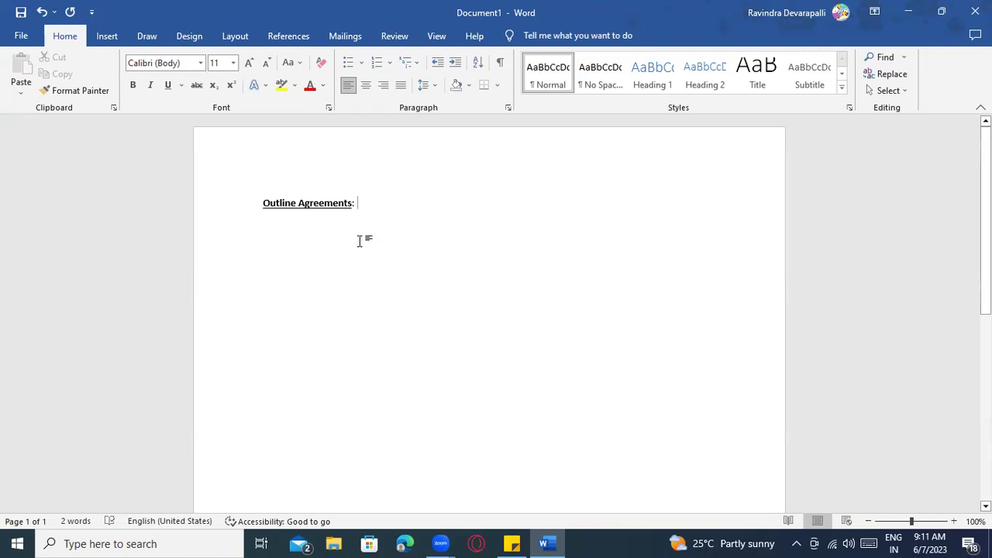
# Below the heading, type '-----------> 1) Contract' and '2) Scheduling agreement' on separate lines
pyautogui.press('Return')
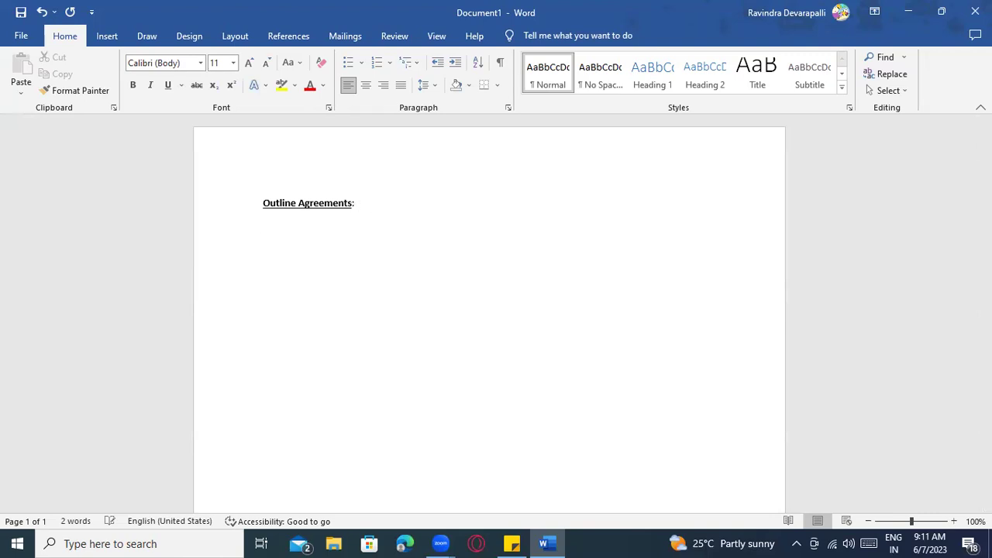
pyautogui.write('-----------> 1) ContractSched')
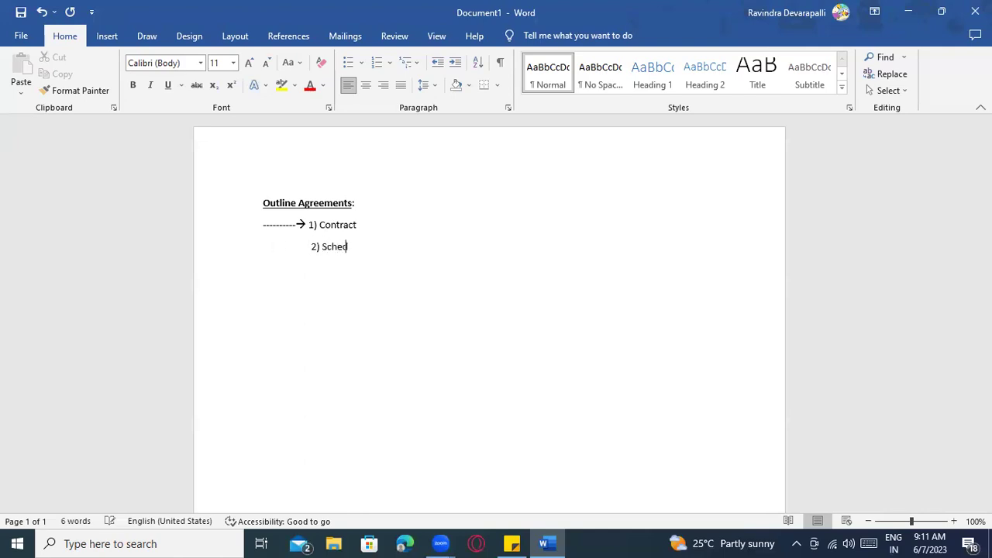
pyautogui.write('uling agreement')
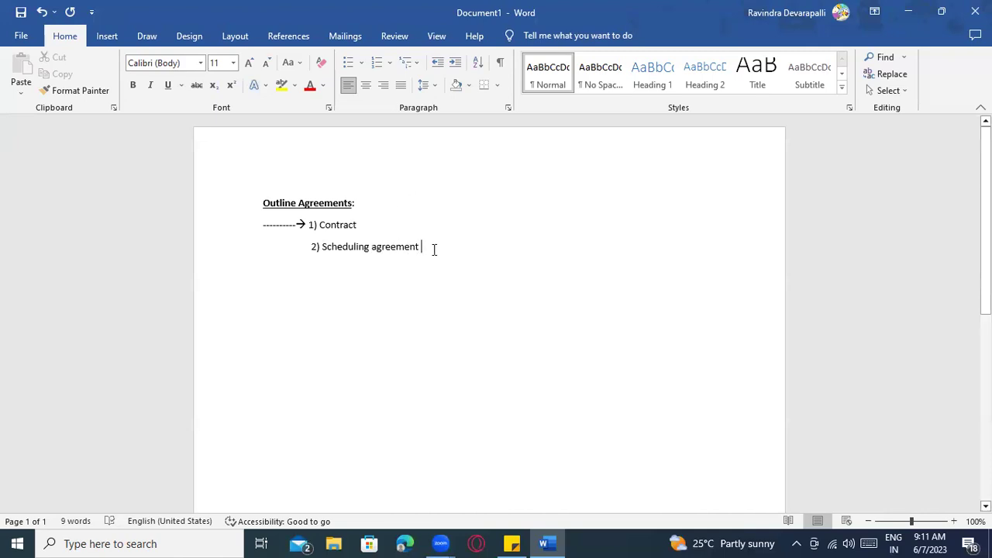
pyautogui.press('Return')
pyautogui.press('Return')
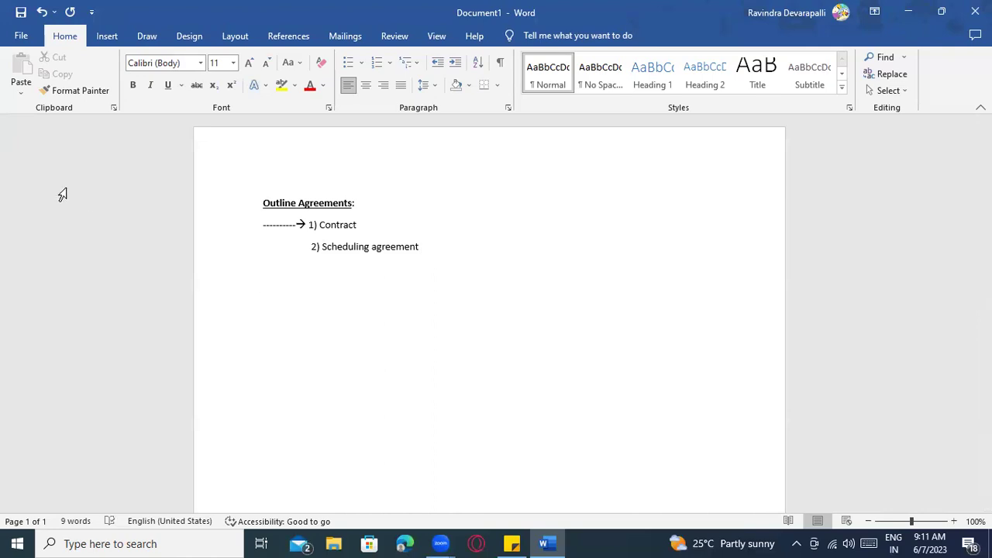
# Draw a large blue rectangle below the agreement list
pyautogui.click(107, 35)
pyautogui.click(172, 62)
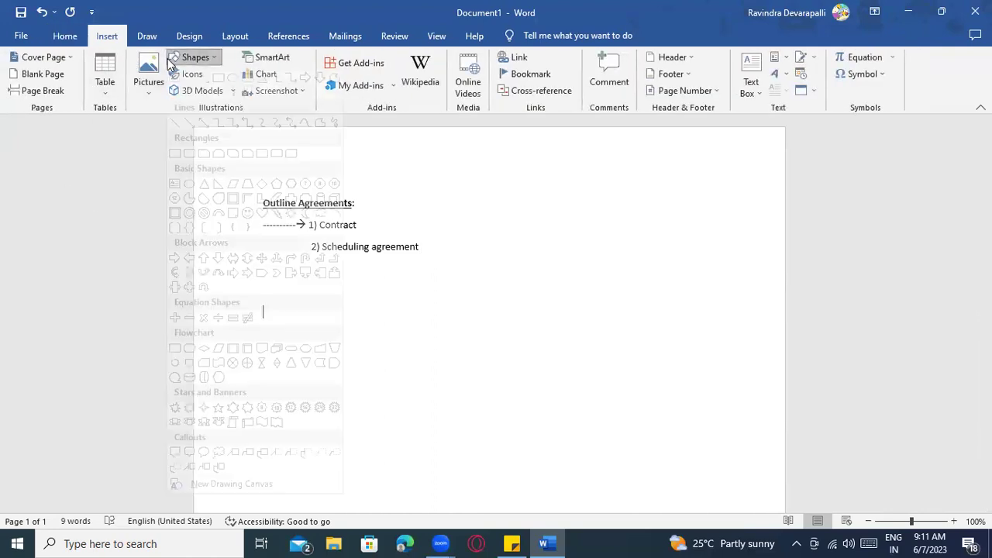
pyautogui.click(222, 90)
pyautogui.moveTo(238, 299); pyautogui.dragTo(530, 450)
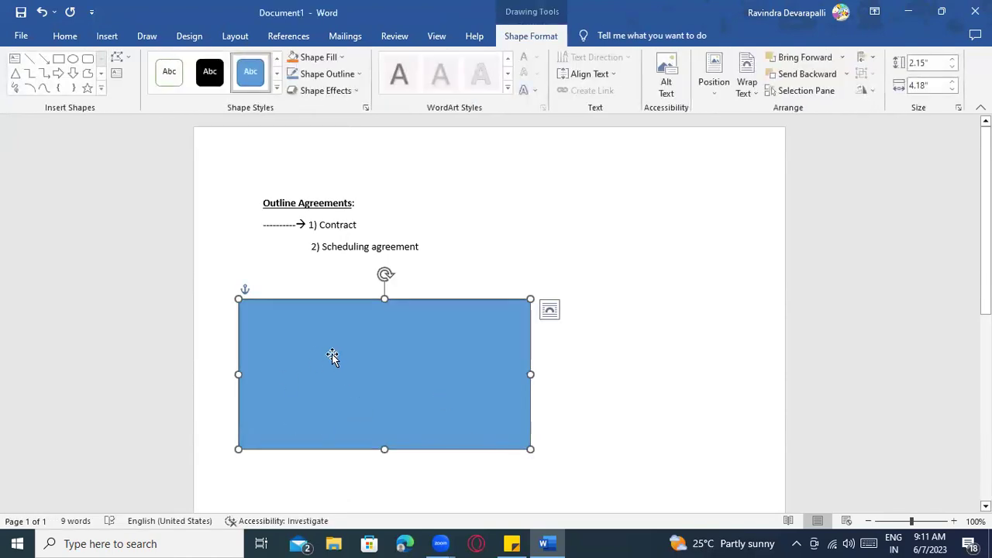
# Draw a smaller rectangle in its upper-left corner and give it the white Abc style
pyautogui.click(58, 62)
pyautogui.moveTo(251, 312); pyautogui.dragTo(355, 380)
pyautogui.click(169, 72)
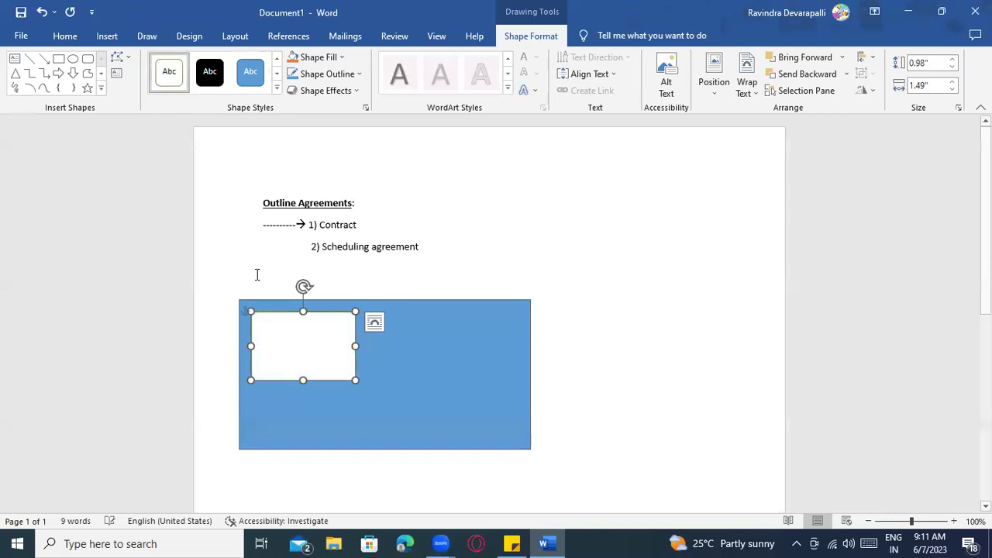
# Type '1 year --- 1,00,000' and 'Qty -- 100 USD' into the white box
pyautogui.rightClick(296, 335)
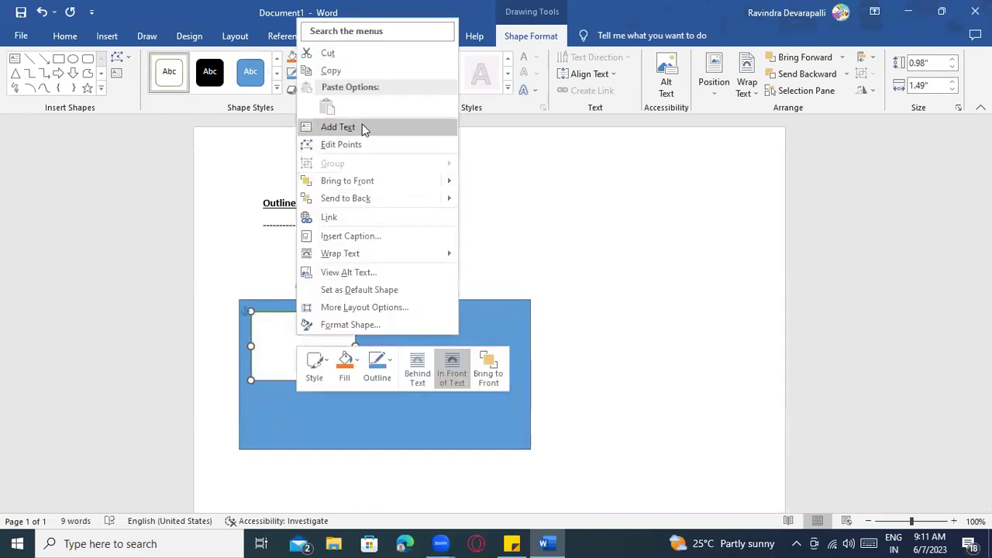
pyautogui.click(365, 129)
pyautogui.write('1 y')
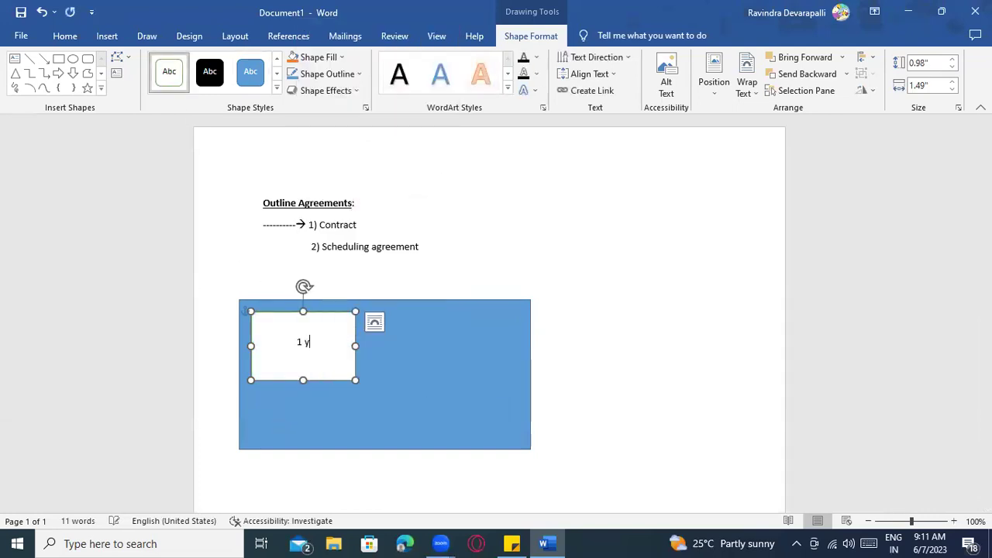
pyautogui.write('ear --- 1,000')
pyautogui.press('BackSpace')
pyautogui.write(',000')
pyautogui.write(' --')
pyautogui.write(' 100 USD')
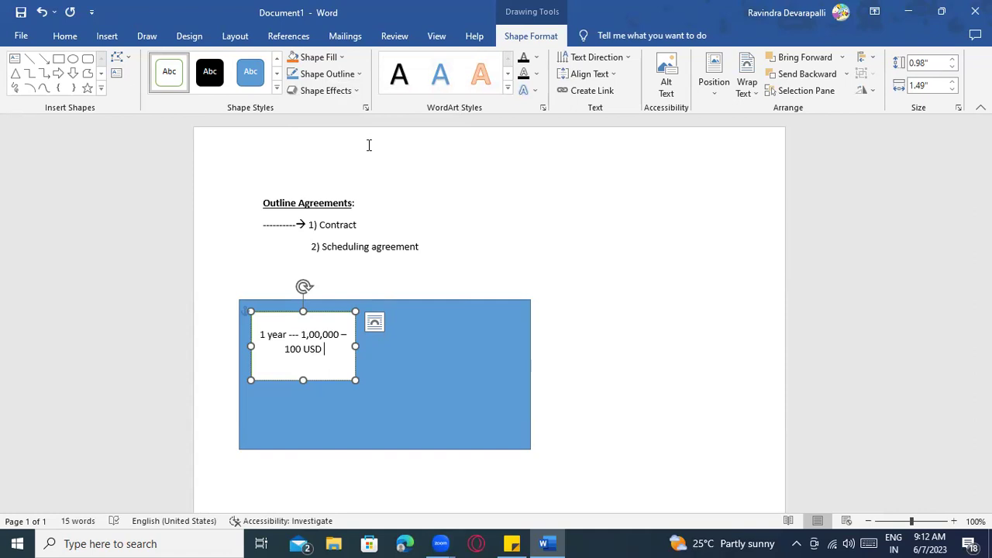
pyautogui.click(342, 334)
pyautogui.write('Q ty')
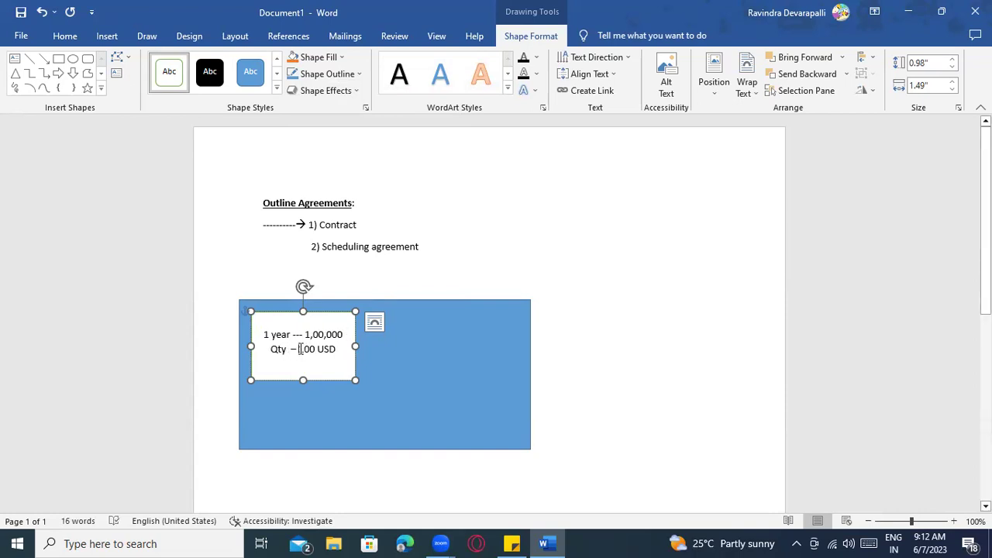
# Accept the suggested dash so the second line reads 'Qty – 100 USD'
pyautogui.moveTo(342, 355); pyautogui.dragTo(336, 355)
pyautogui.click(336, 352)
pyautogui.rightClick(288, 353)
pyautogui.click(242, 133)
pyautogui.click(377, 374)
pyautogui.click(292, 350)
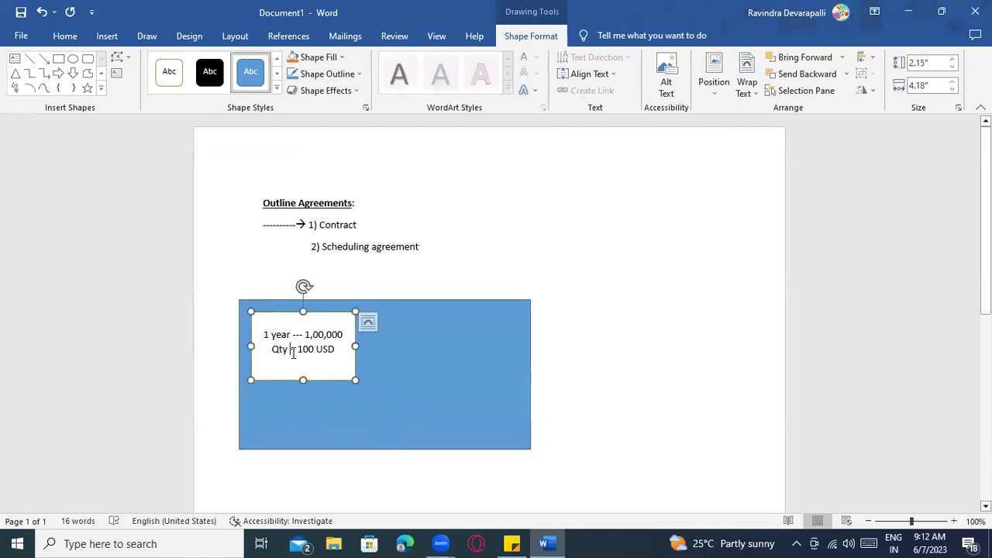
pyautogui.click(283, 334)
pyautogui.click(286, 351)
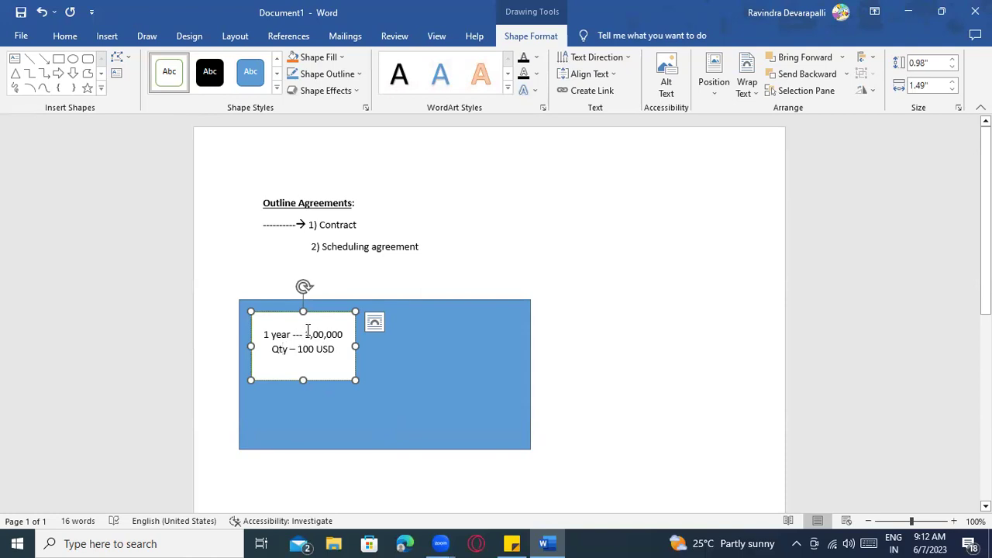
pyautogui.click(310, 346)
pyautogui.moveTo(335, 353); pyautogui.dragTo(300, 353)
pyautogui.click(312, 367)
# Draw three arrows fanning up-right, right and down-right from the terms box
pyautogui.click(44, 59)
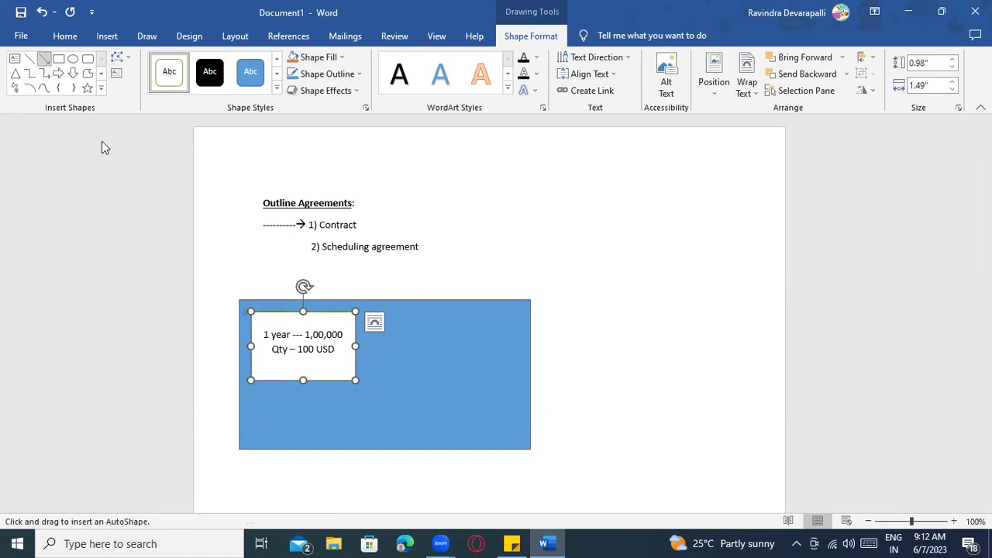
pyautogui.moveTo(353, 348); pyautogui.dragTo(400, 327)
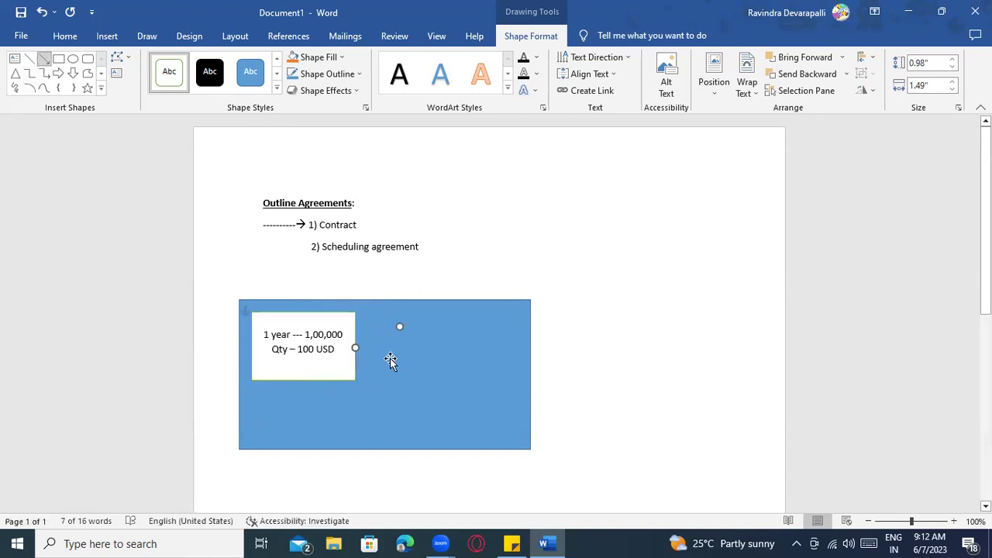
pyautogui.click(44, 59)
pyautogui.moveTo(355, 348); pyautogui.dragTo(402, 365)
pyautogui.click(168, 72)
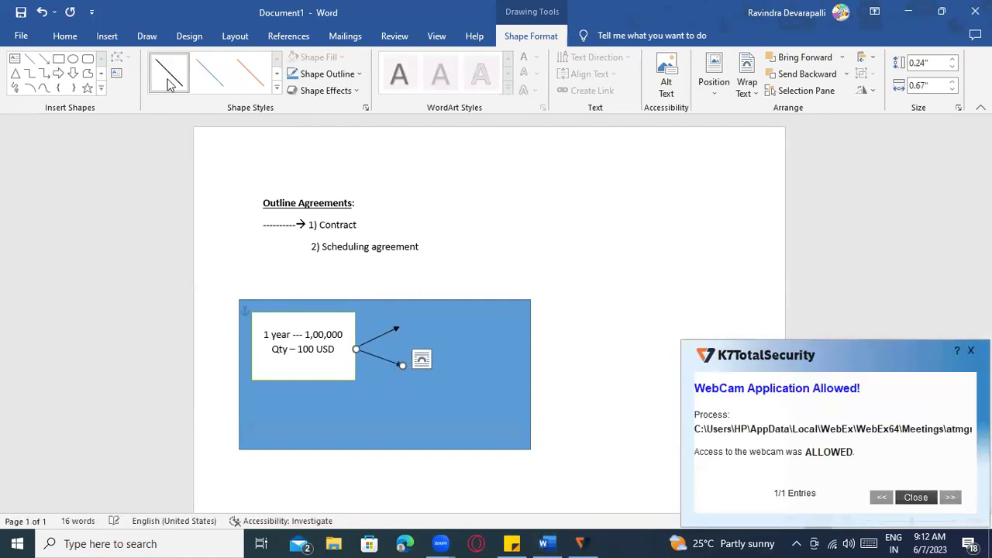
pyautogui.click(45, 59)
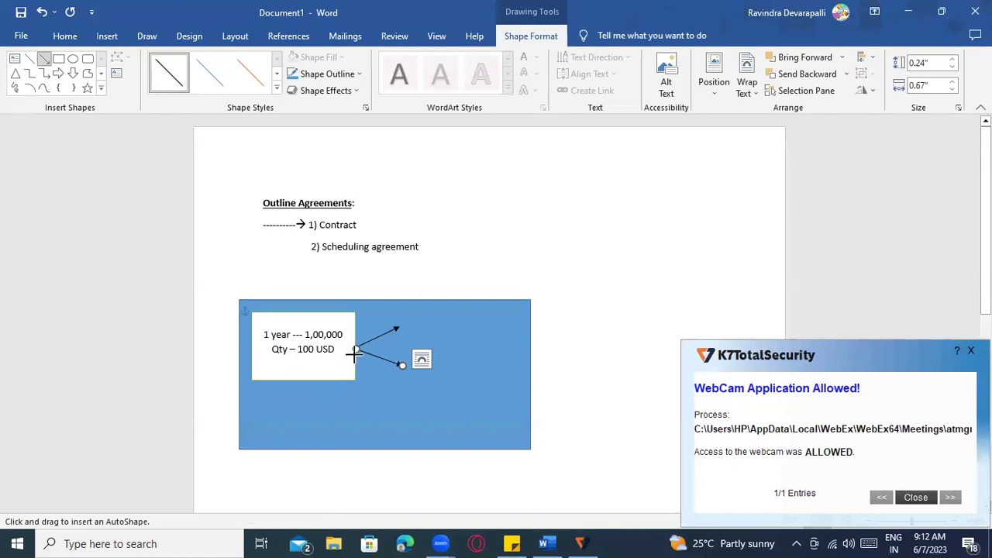
pyautogui.moveTo(356, 350); pyautogui.dragTo(397, 402)
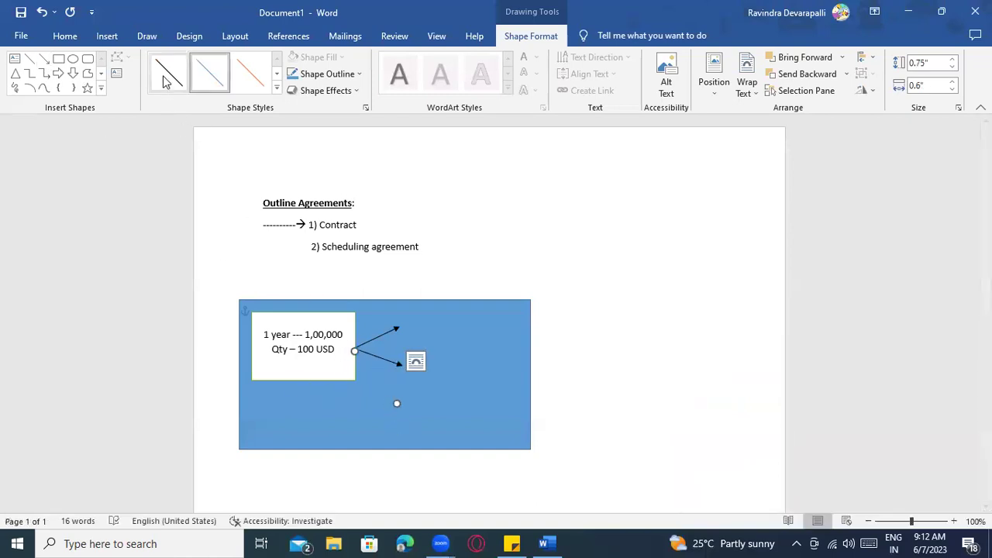
# Draw a small white oval to the right of the arrows
pyautogui.click(423, 328)
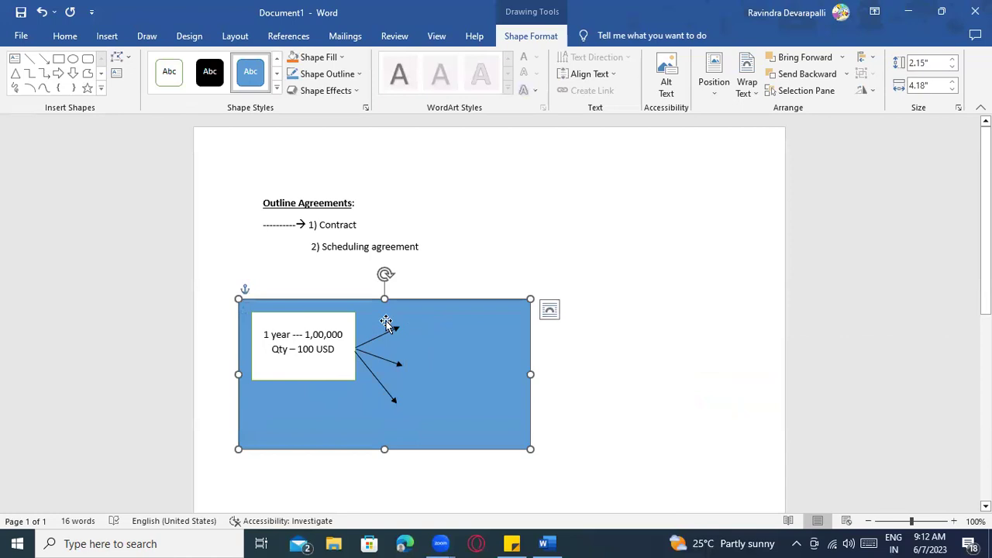
pyautogui.click(71, 60)
pyautogui.moveTo(404, 315)
pyautogui.mouseDown()
pyautogui.moveTo(453, 335)
pyautogui.moveTo(438, 344)
pyautogui.moveTo(451, 374)
pyautogui.mouseUp()
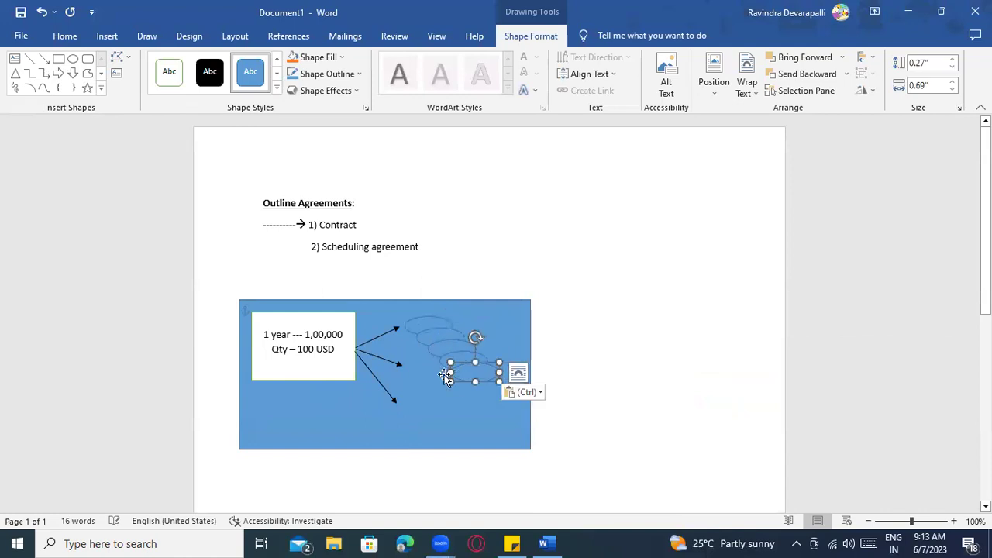
pyautogui.click(169, 71)
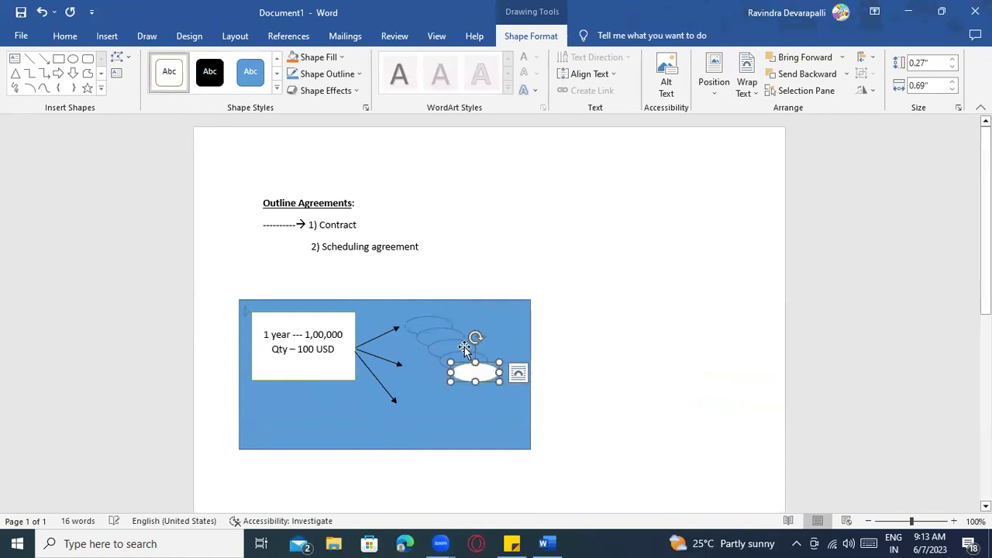
# Fill the copied ovals white and move them to the lowest and middle arrow tips
pyautogui.moveTo(464, 349); pyautogui.dragTo(428, 327)
pyautogui.click(172, 71)
pyautogui.click(180, 79)
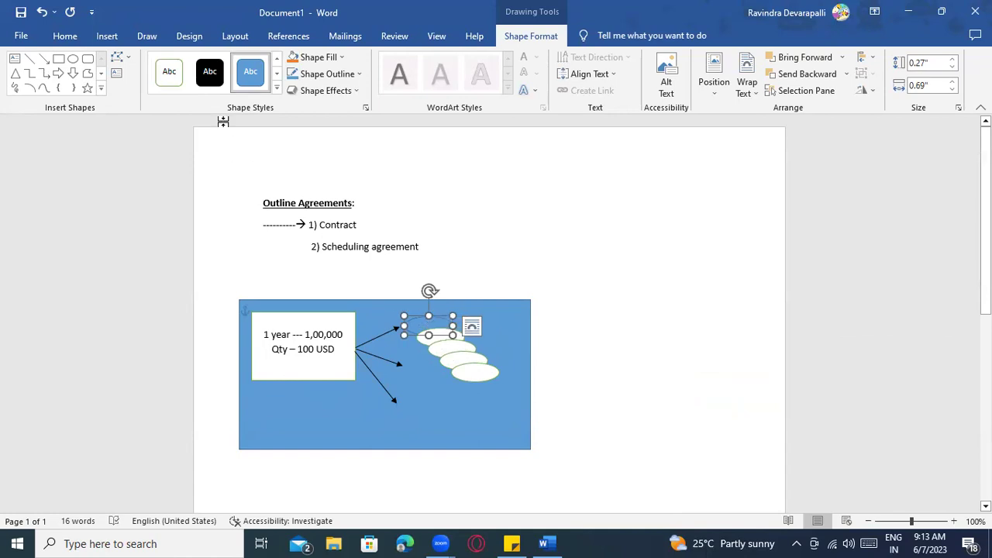
pyautogui.click(175, 73)
pyautogui.click(477, 442)
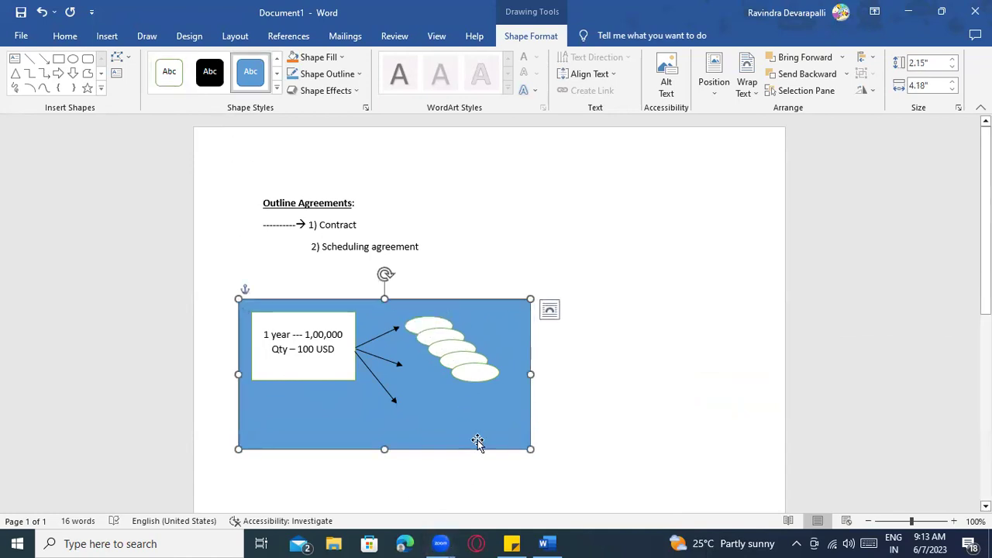
pyautogui.moveTo(468, 381); pyautogui.dragTo(419, 425)
pyautogui.moveTo(471, 367); pyautogui.dragTo(439, 360)
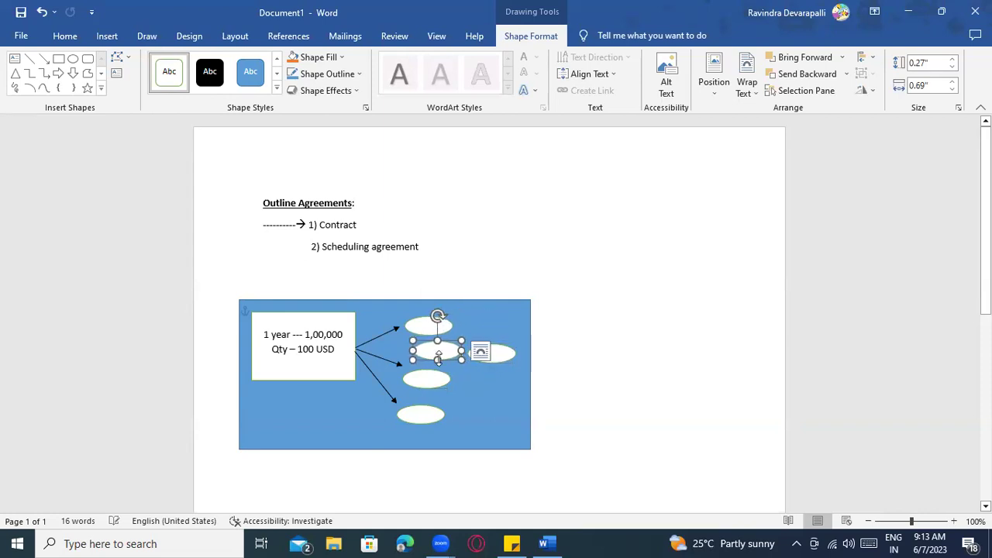
# Label the top oval PO1 and make it taller so the text shows
pyautogui.click(438, 329)
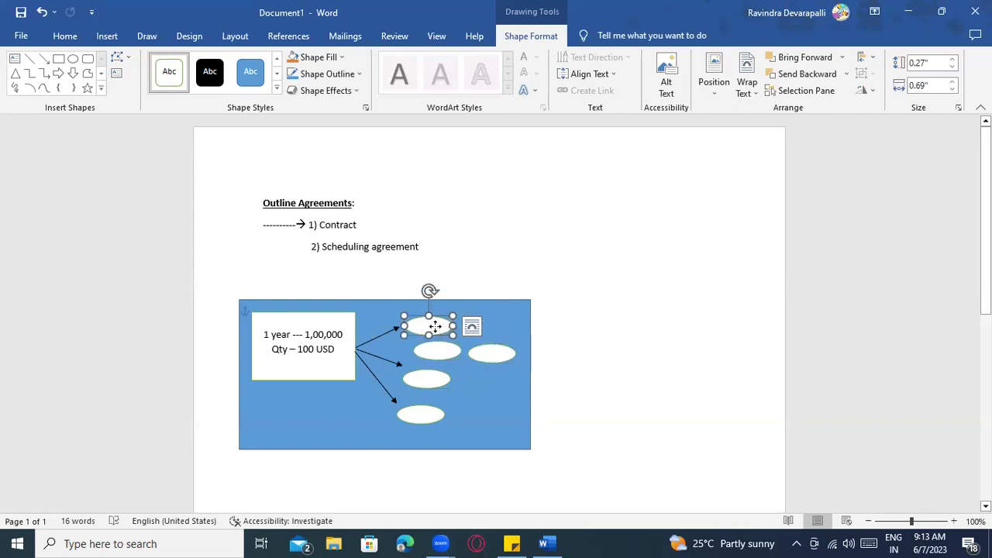
pyautogui.rightClick(436, 328)
pyautogui.click(478, 120)
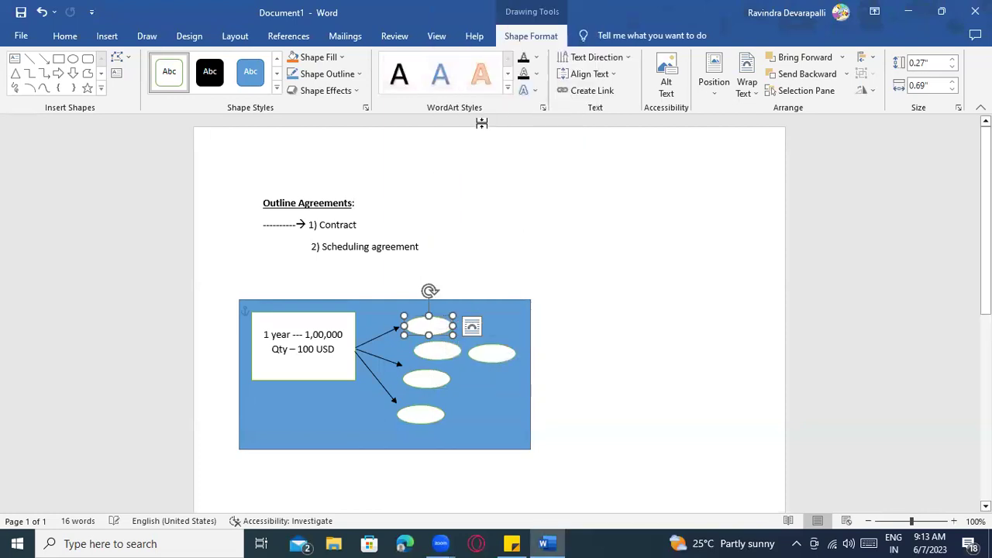
pyautogui.write('RO1')
pyautogui.moveTo(428, 317); pyautogui.dragTo(430, 307)
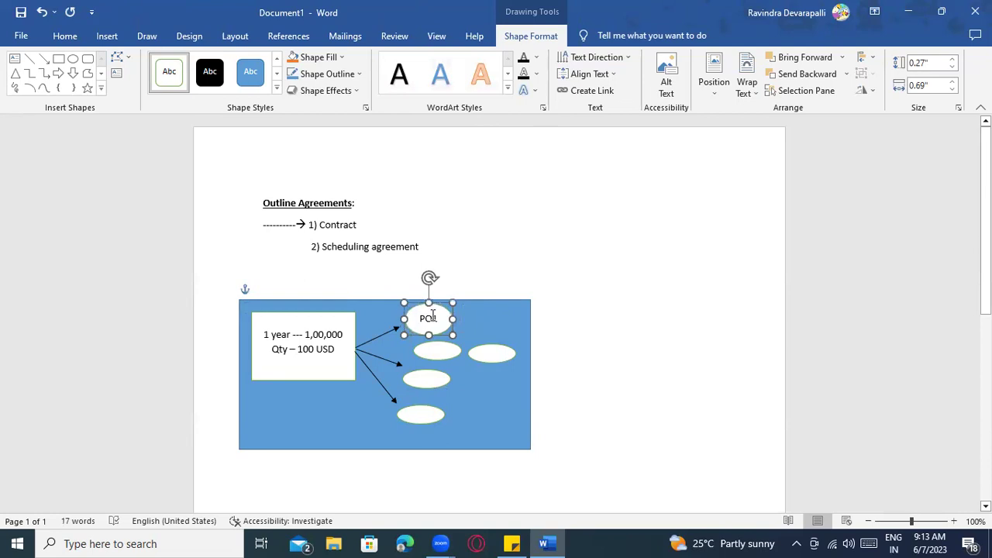
# Label the right oval PO2 and stretch it taller to reveal the label
pyautogui.click(487, 354)
pyautogui.rightClick(487, 354)
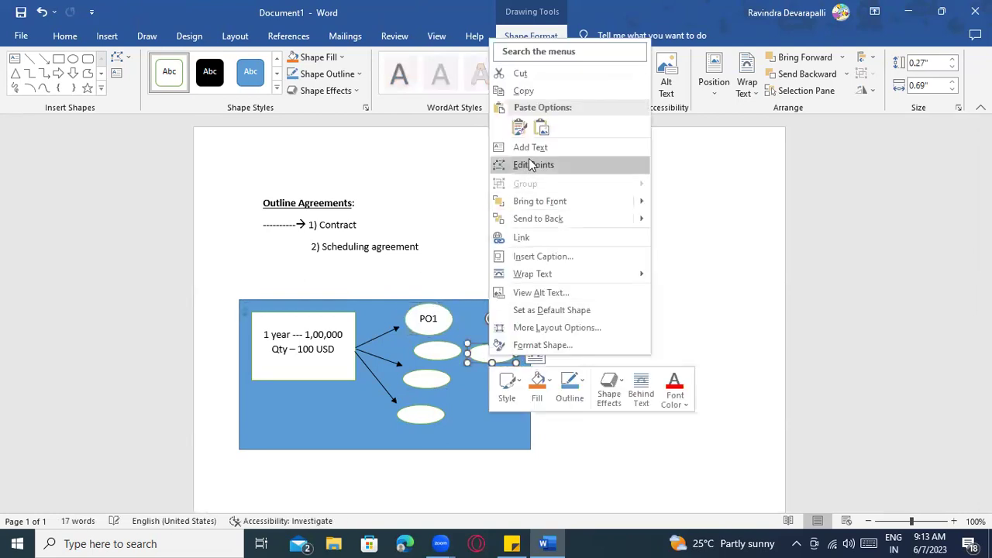
pyautogui.click(532, 146)
pyautogui.write('PO2')
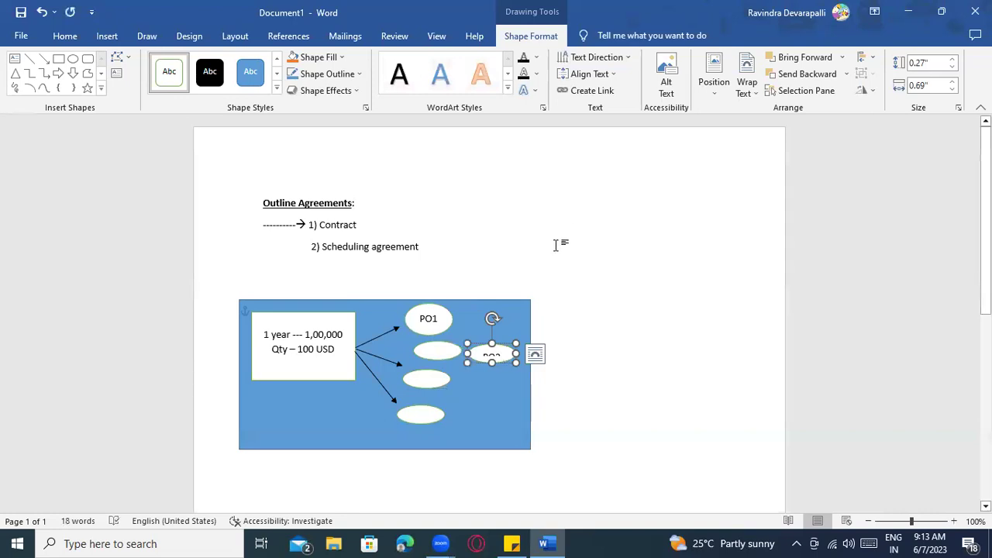
pyautogui.moveTo(492, 364); pyautogui.dragTo(497, 384)
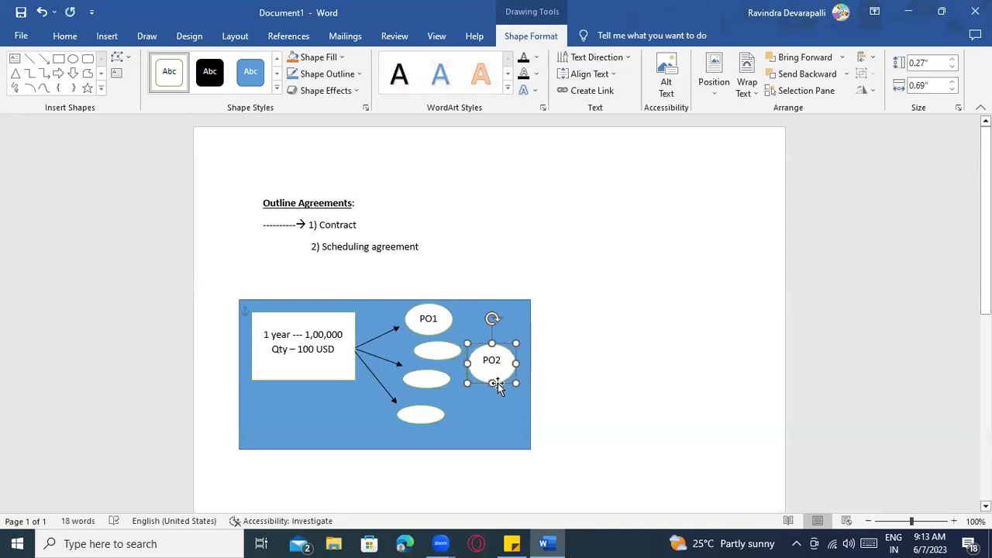
pyautogui.click(316, 360)
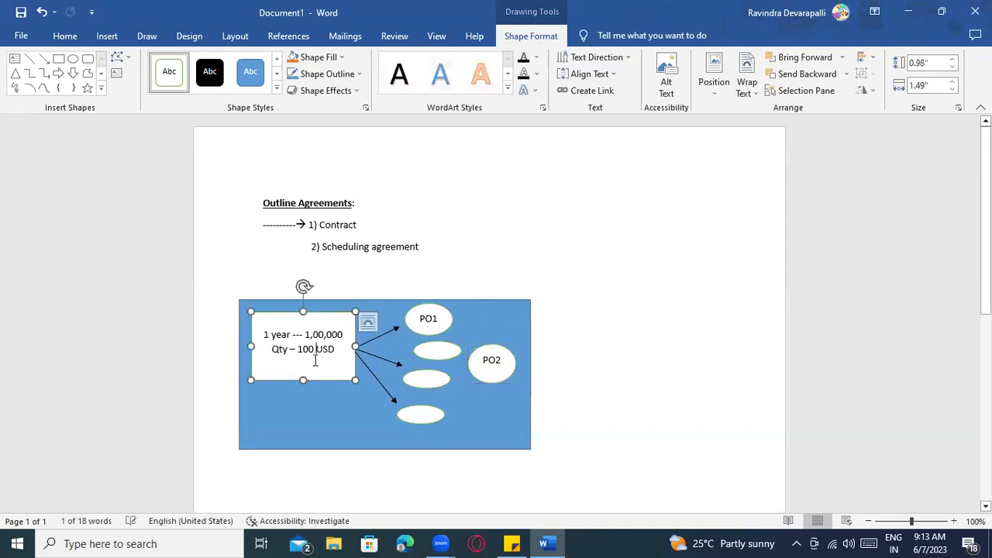
# Label the middle oval PO3 and nudge the empty oval slightly left and down
pyautogui.rightClick(440, 353)
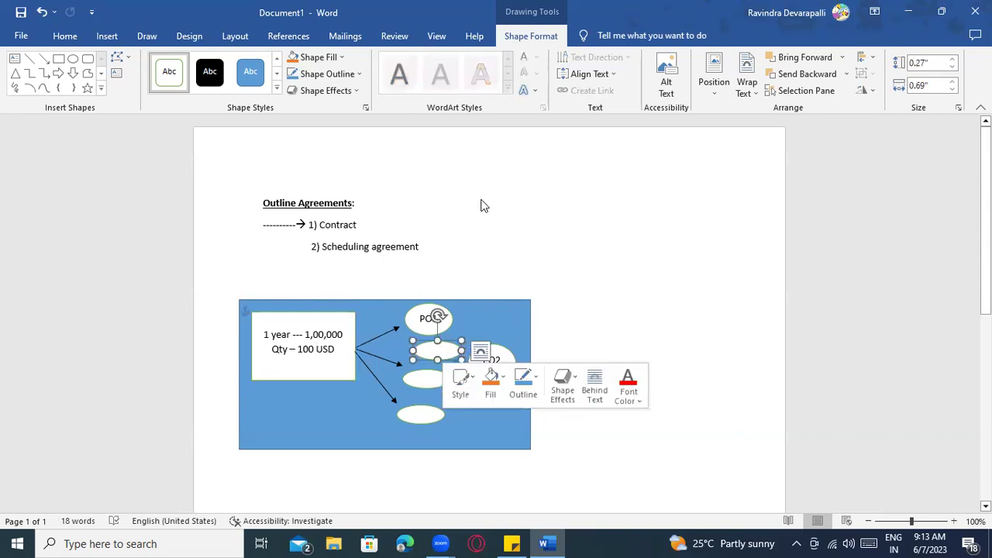
pyautogui.click(502, 155)
pyautogui.write('PO3')
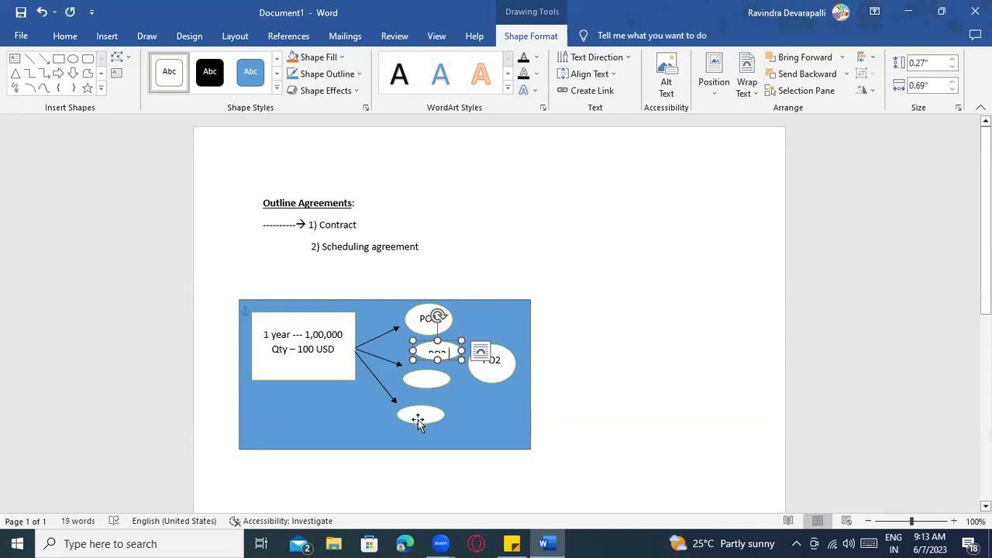
pyautogui.moveTo(421, 385); pyautogui.dragTo(439, 370)
pyautogui.click(437, 357)
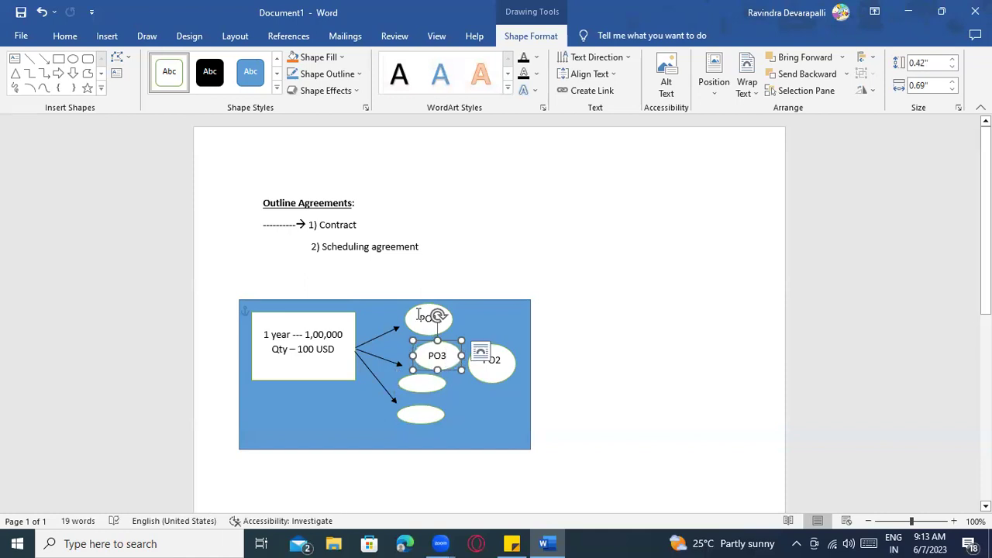
pyautogui.click(421, 318)
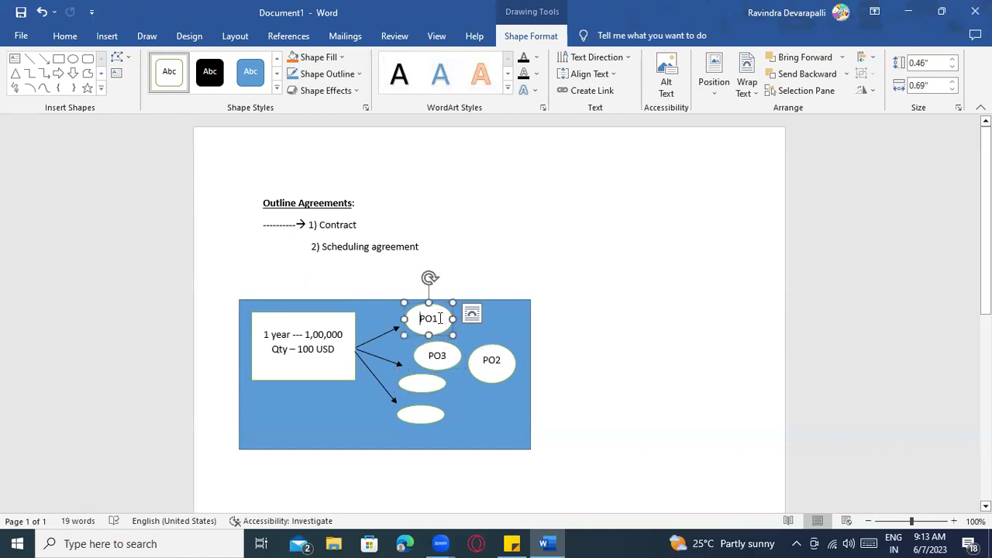
# Draw an arrow from PO1 out past the box and label it 'Contract Release order'
pyautogui.click(44, 59)
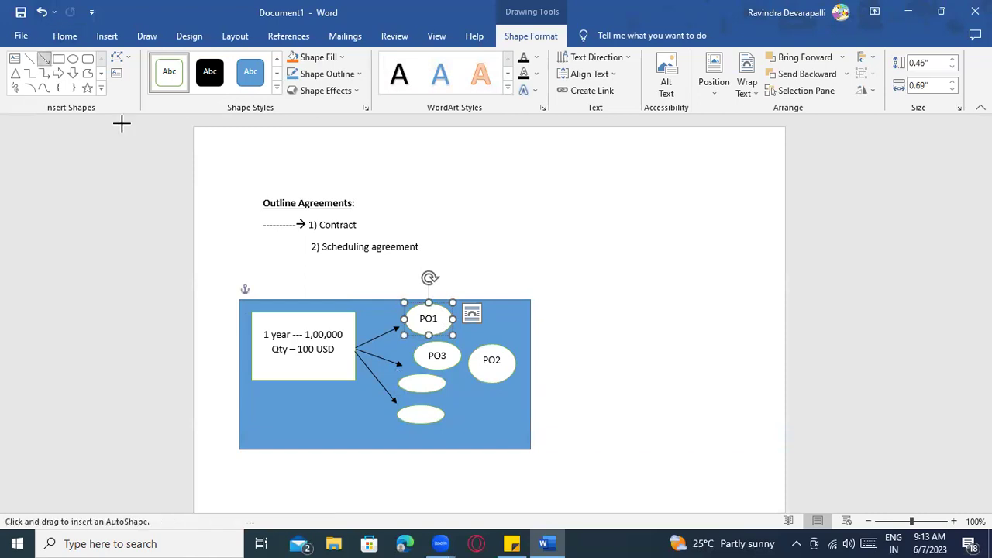
pyautogui.moveTo(438, 312); pyautogui.dragTo(542, 292)
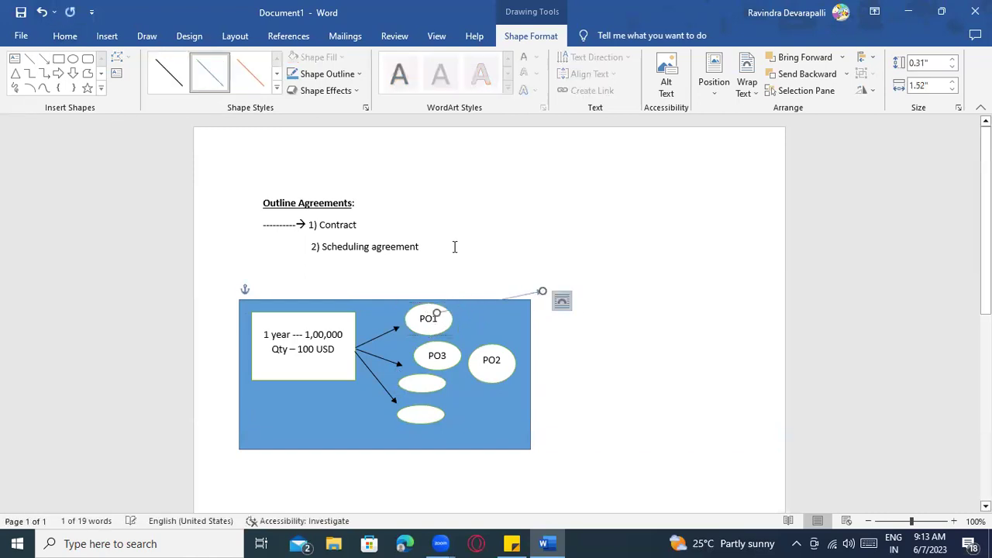
pyautogui.click(563, 285)
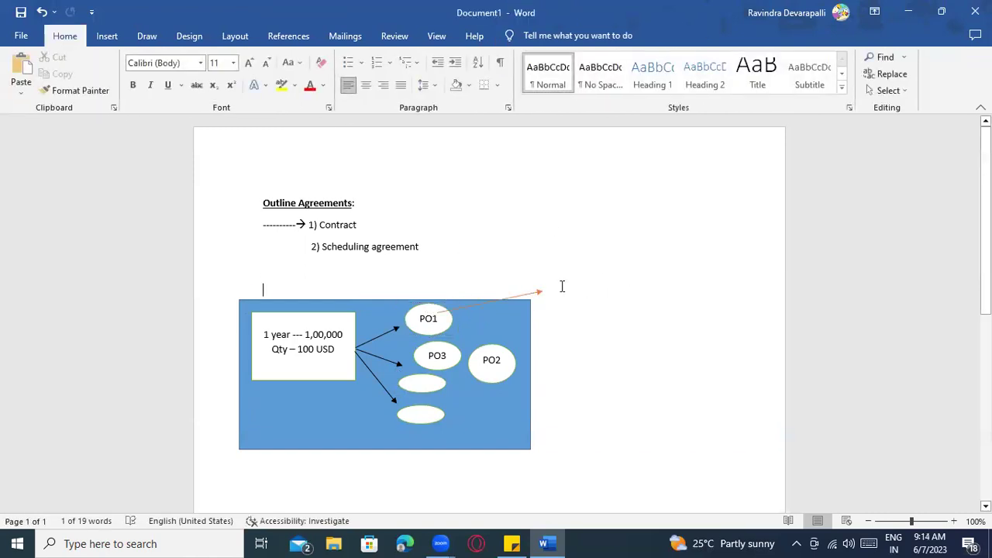
pyautogui.write('Contract Release order')
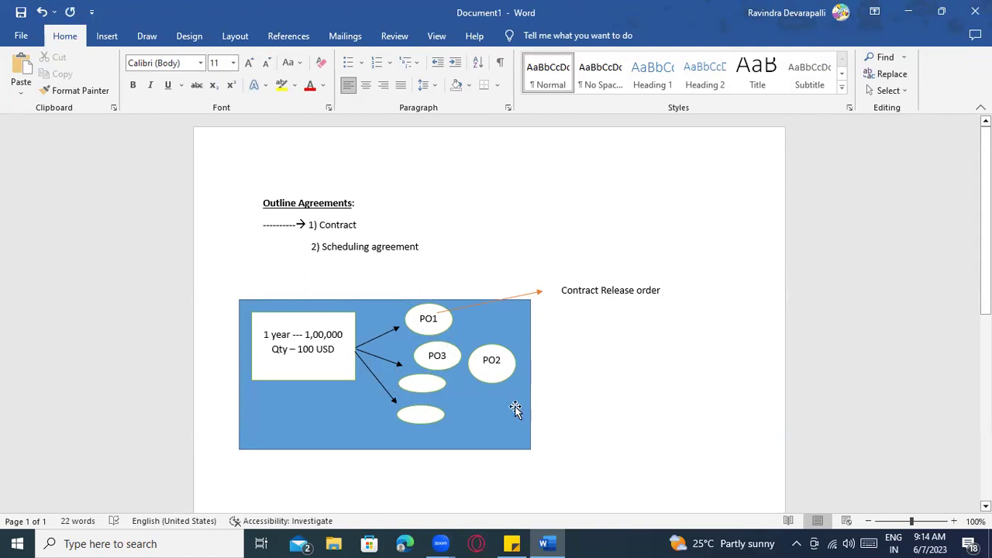
# Label the empty oval below PO3 as PO4
pyautogui.click(429, 391)
pyautogui.rightClick(429, 393)
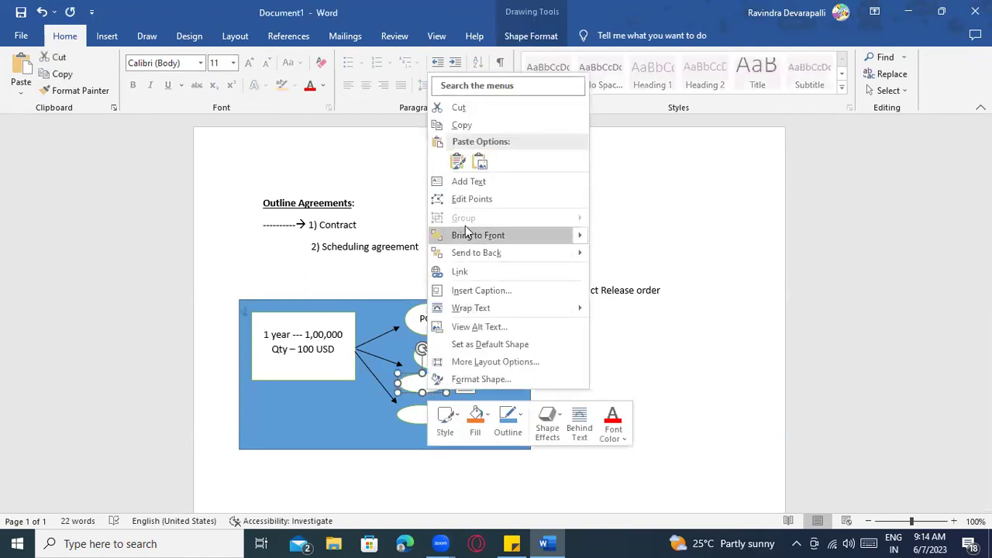
pyautogui.click(468, 181)
pyautogui.write('PO4')
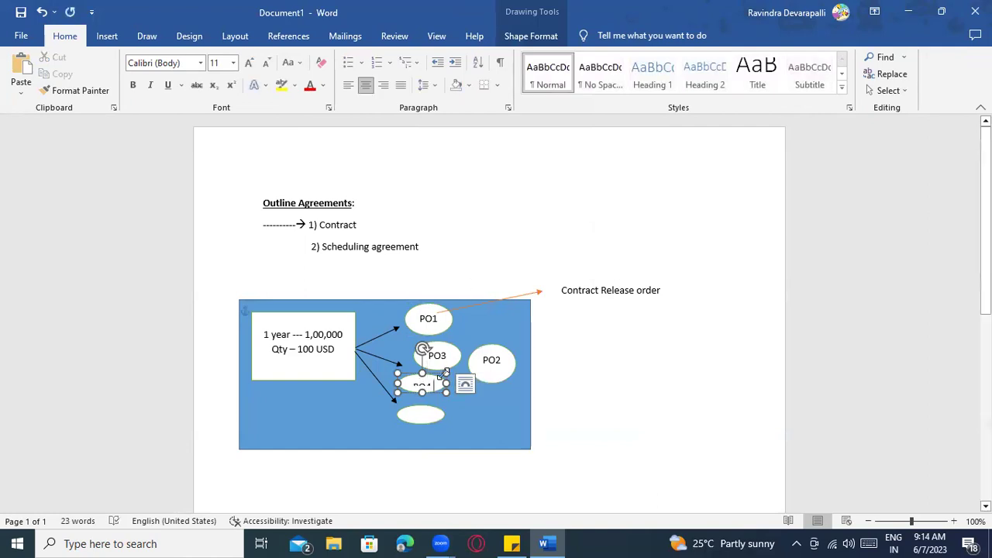
# Label the lowest oval as PO5
pyautogui.click(430, 418)
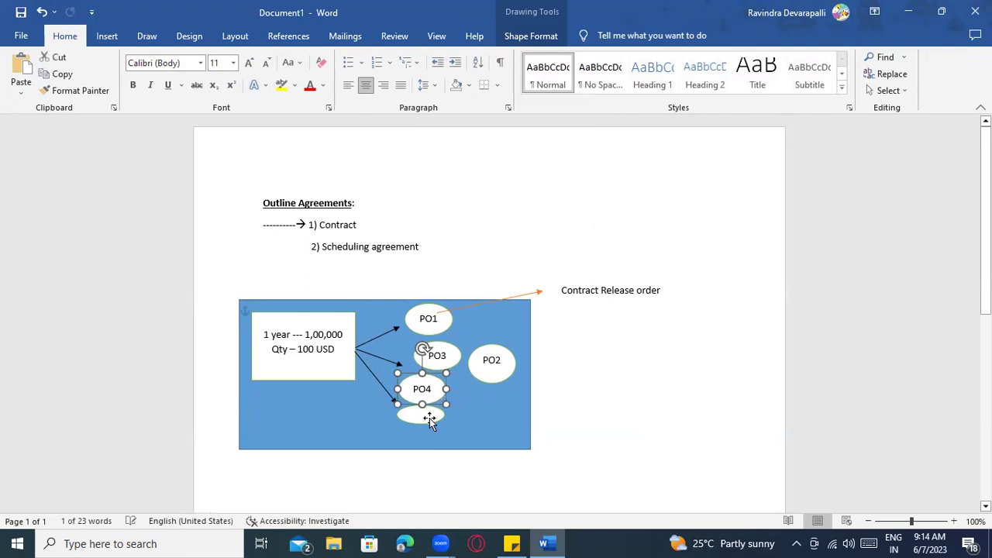
pyautogui.rightClick(430, 417)
pyautogui.click(468, 210)
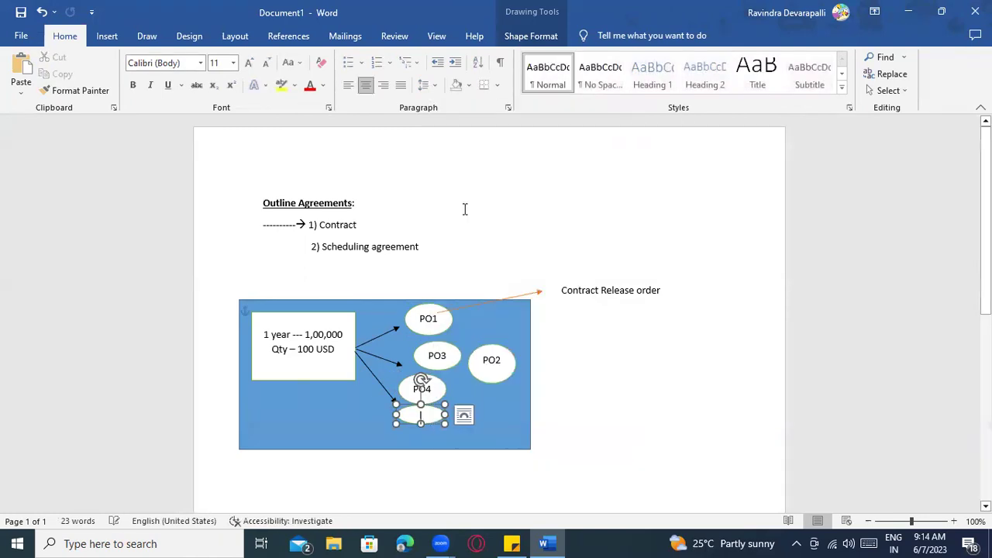
pyautogui.write('PO5')
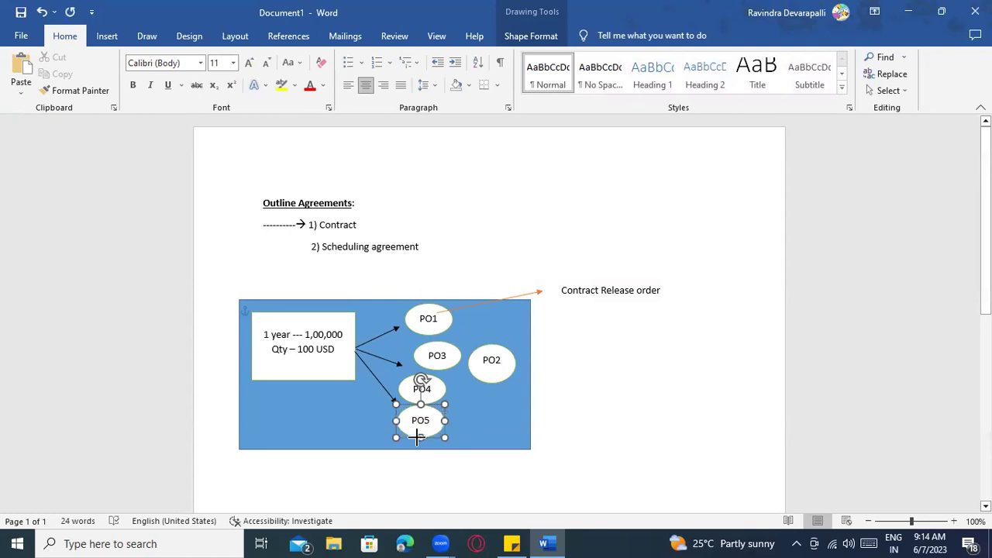
pyautogui.click(439, 319)
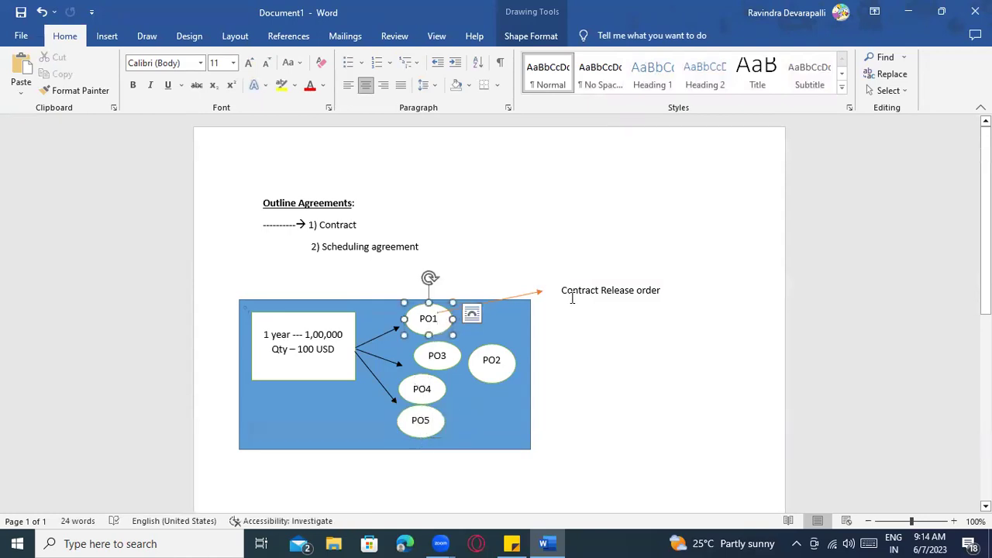
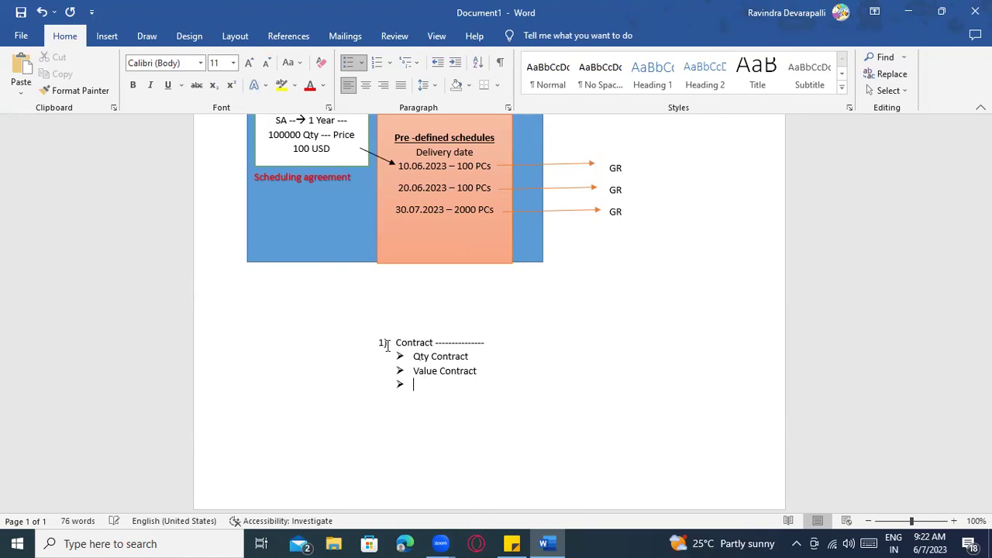
# Add a 'Centrally agreed contract' bullet and append dashes and 'Qty' to the Qty Contract line
pyautogui.write('y agreed contract')
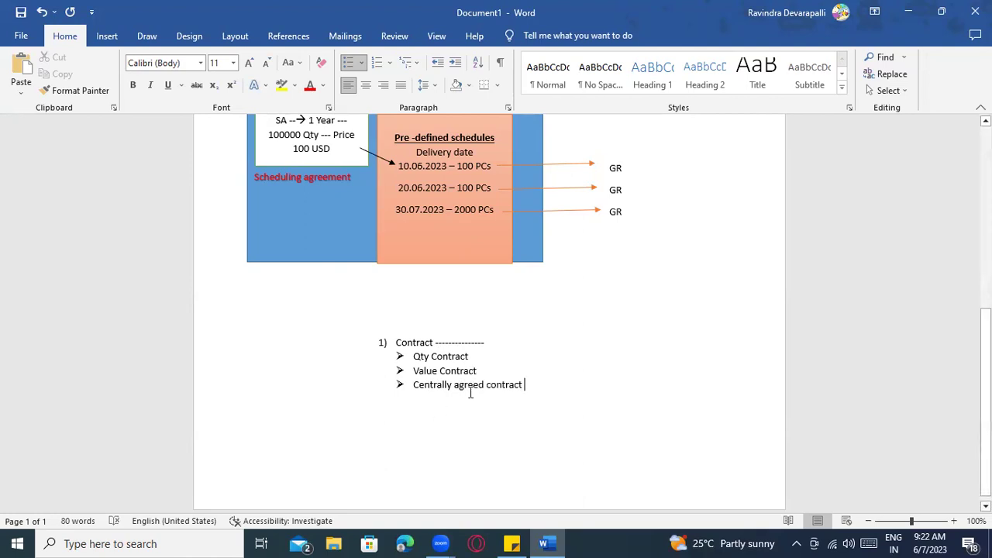
pyautogui.click(479, 343)
pyautogui.click(474, 358)
pyautogui.write('------------------------')
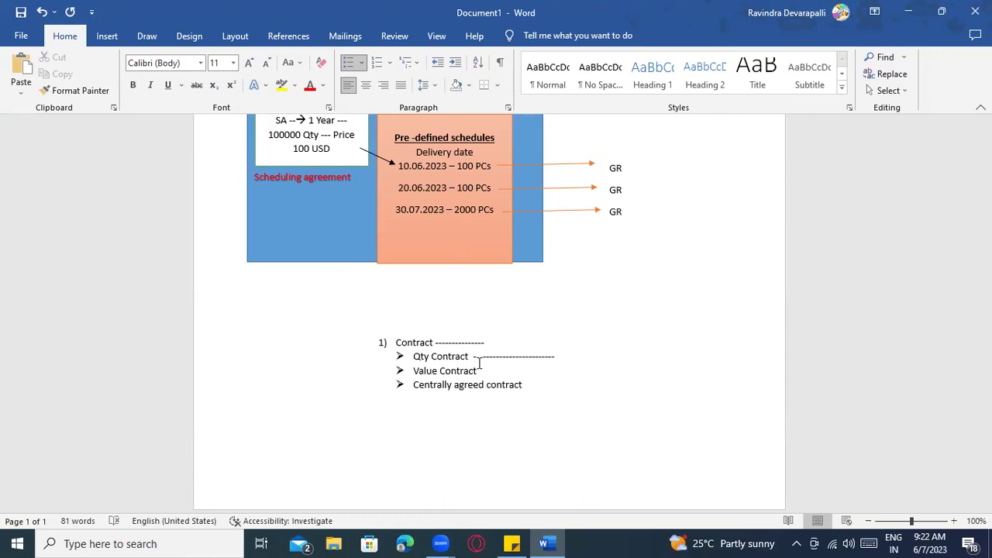
pyautogui.write(' Qty')
# Append dashes and 'Value of Contract' to the Value Contract line, tidying the spacing before the dashes
pyautogui.click(494, 373)
pyautogui.write('--------------------')
pyautogui.rightClick(509, 359)
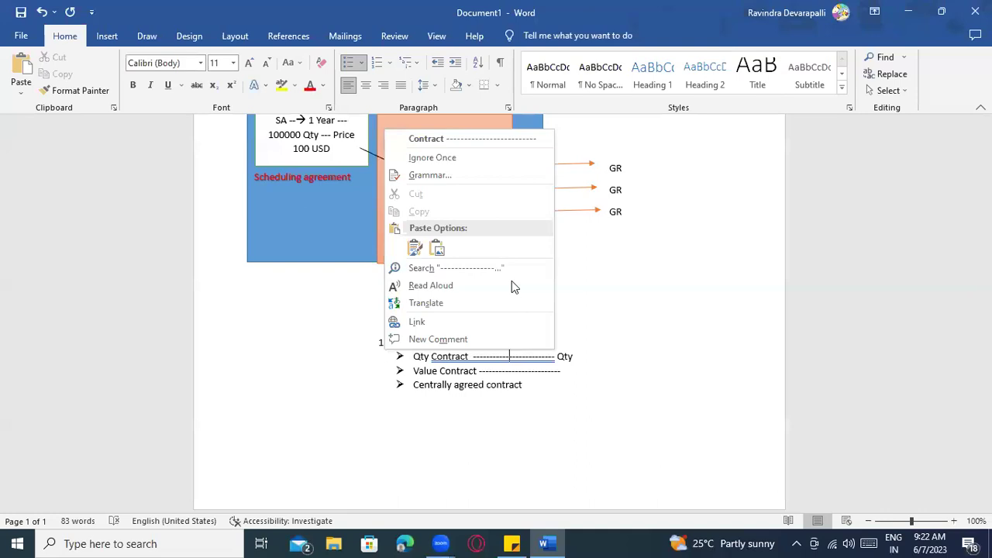
pyautogui.click(469, 138)
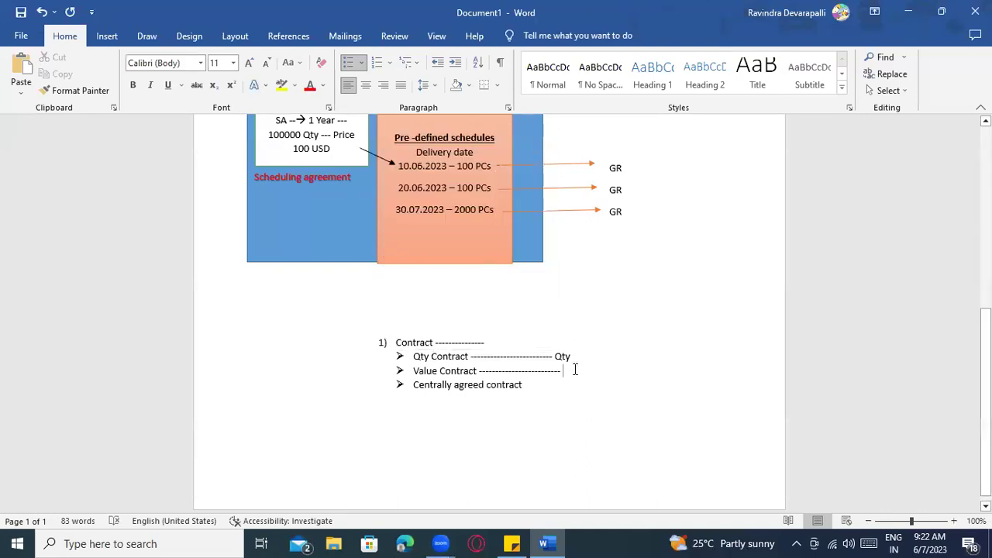
pyautogui.write('Value of Ct')
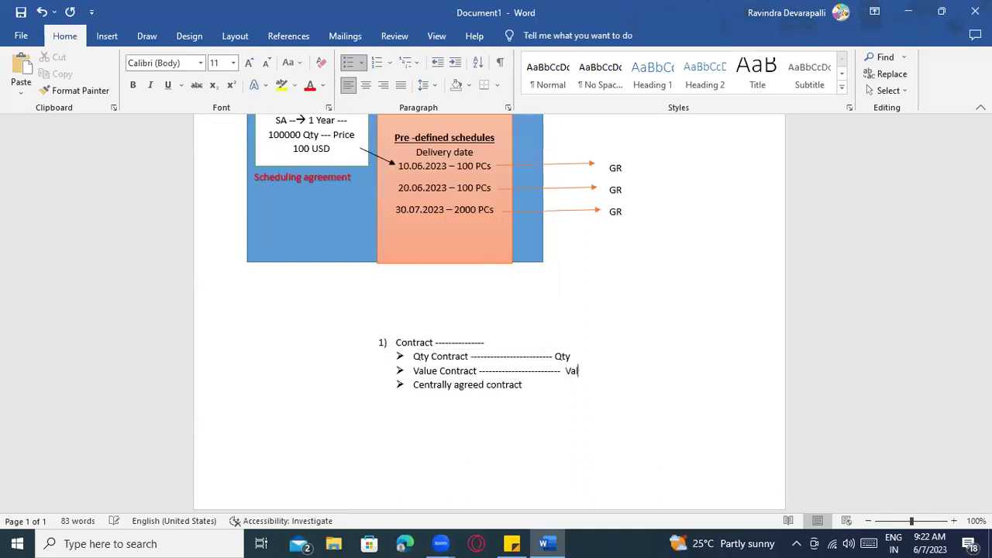
pyautogui.press('BackSpace')
pyautogui.write('p')
pyautogui.press('BackSpace')
pyautogui.write('ontract')
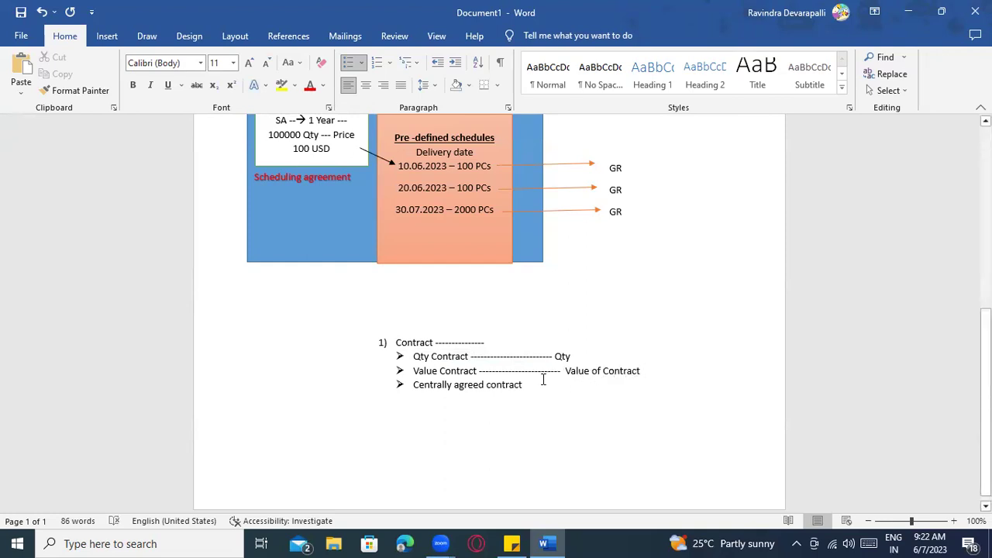
pyautogui.scroll(2, 465, 349)
pyautogui.scroll(-2, 404, 347)
pyautogui.click(578, 357)
pyautogui.rightClick(553, 371)
pyautogui.click(515, 157)
# Append dashes and 'Qty or value – either one which is reached' to the Centrally agreed contract bullet
pyautogui.click(547, 388)
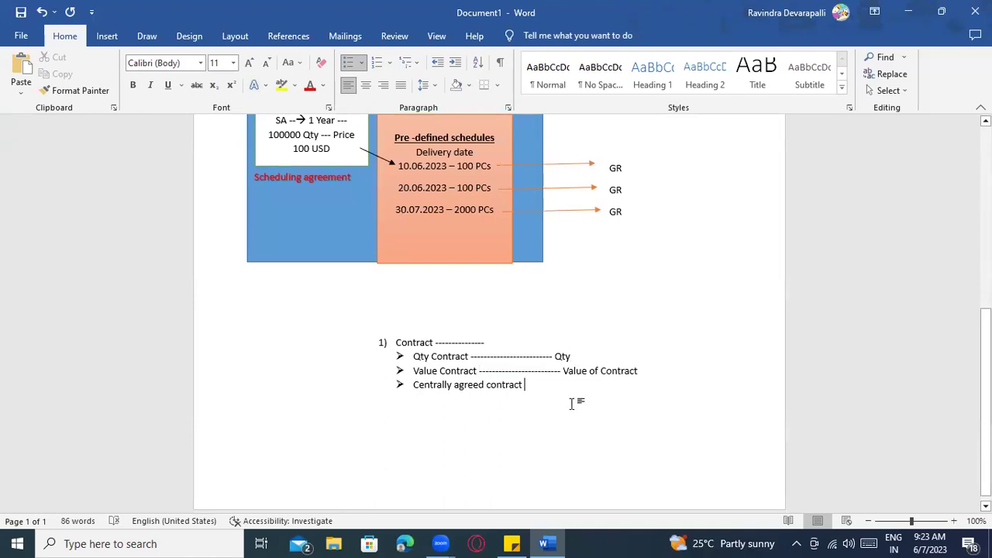
pyautogui.write('----------')
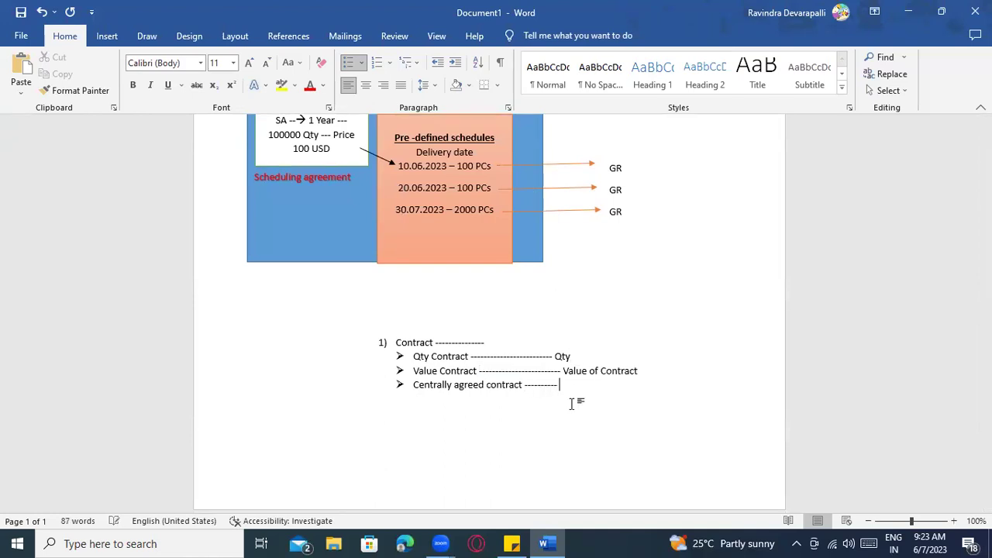
pyautogui.write(' Qty or value contract')
pyautogui.press('BackSpace')
pyautogui.press('BackSpace')
pyautogui.press('BackSpace')
pyautogui.press('BackSpace')
pyautogui.press('BackSpace')
pyautogui.press('BackSpace')
pyautogui.press('BackSpace')
pyautogui.press('BackSpace')
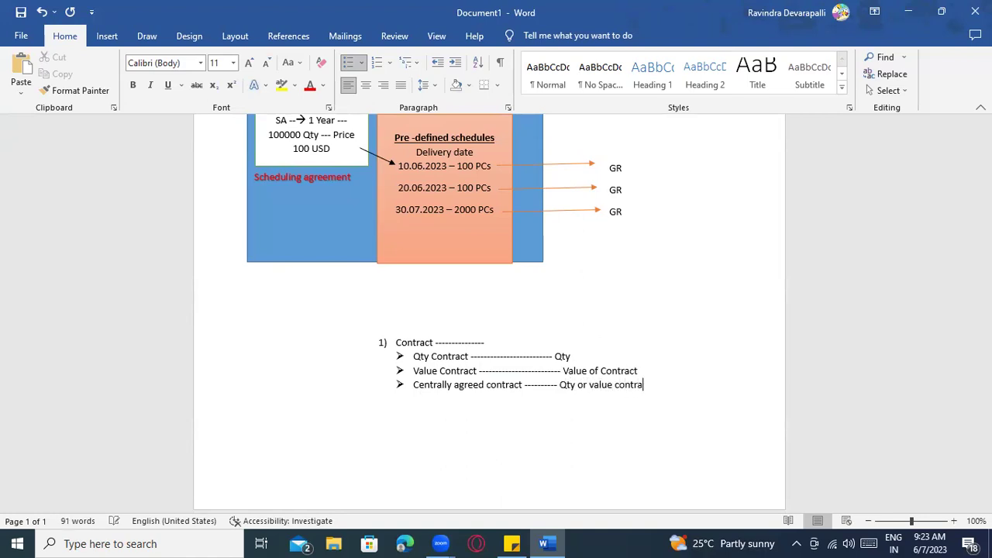
pyautogui.write('- Qty or value – either one which is reached ')
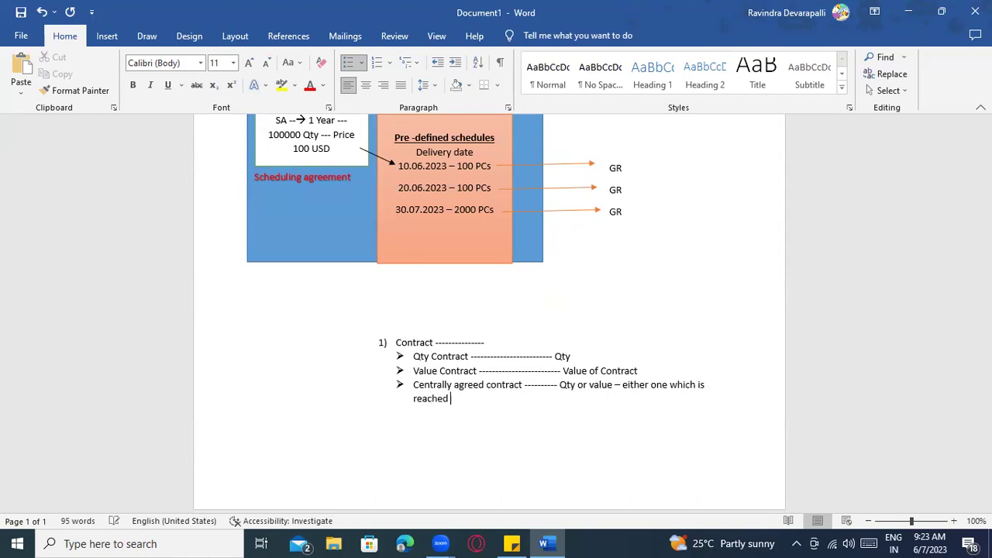
pyautogui.write('.........')
# Extend the Qty line with '(1000 PCs)' and release orders PO1 (100), Po2 300, PO3 (200), PO4 (150), PO5 (250 Pcs)
pyautogui.click(585, 356)
pyautogui.write('( 1')
pyautogui.write('00')
pyautogui.write('=')
pyautogui.press('BackSpace')
pyautogui.press('BackSpace')
pyautogui.press('BackSpace')
pyautogui.write(',00')
pyautogui.press('BackSpace')
pyautogui.press('BackSpace')
pyautogui.write('000 PCs) ---------')
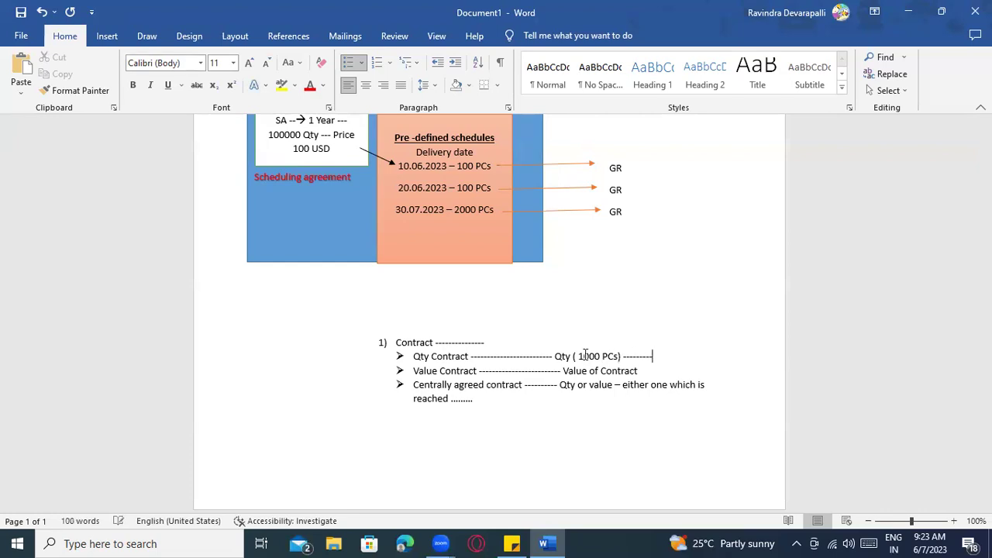
pyautogui.write('PO1 ( 100) , Po2 ')
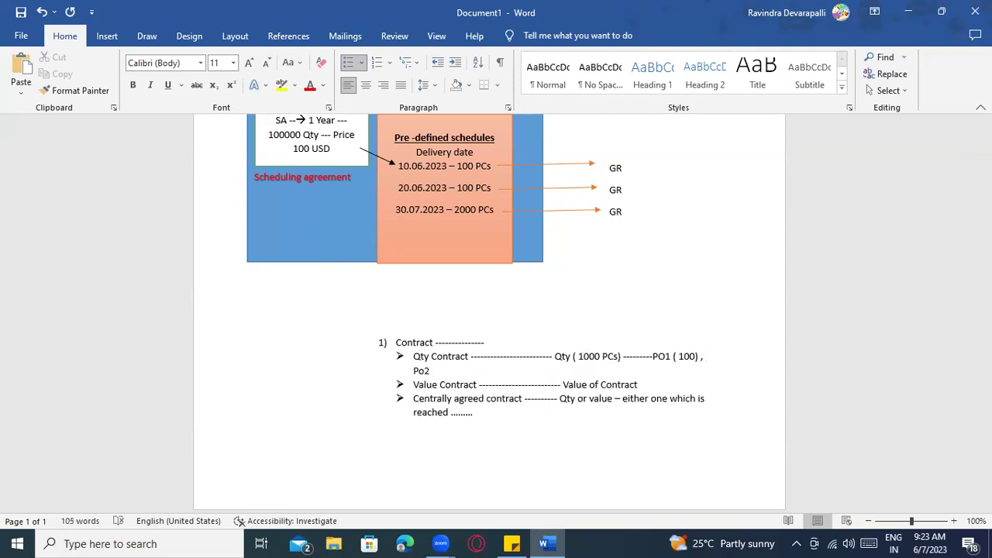
pyautogui.write('- 300 PCs , PO3 ( 200 Pcs)')
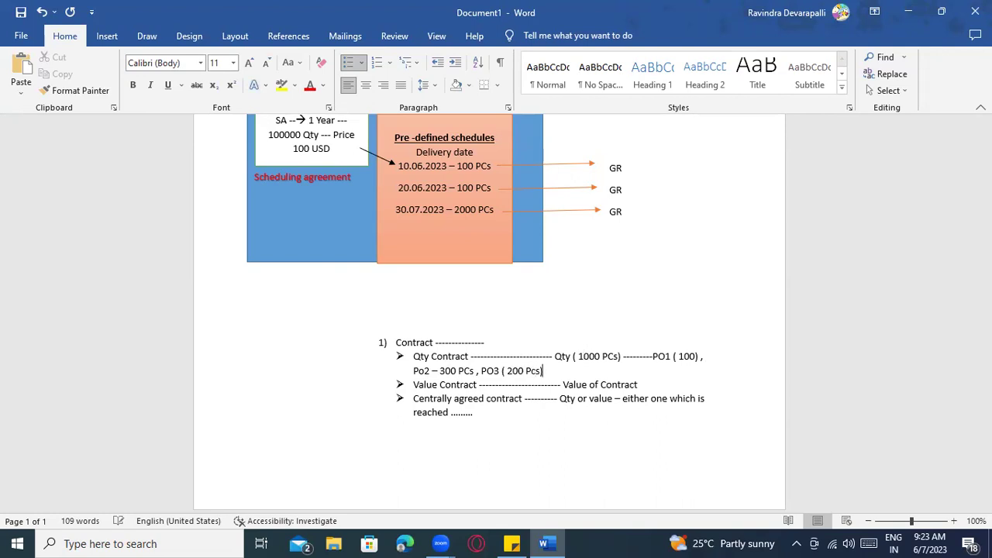
pyautogui.write(' , PO4 ( 150 P .....')
pyautogui.click(688, 355)
pyautogui.click(518, 371)
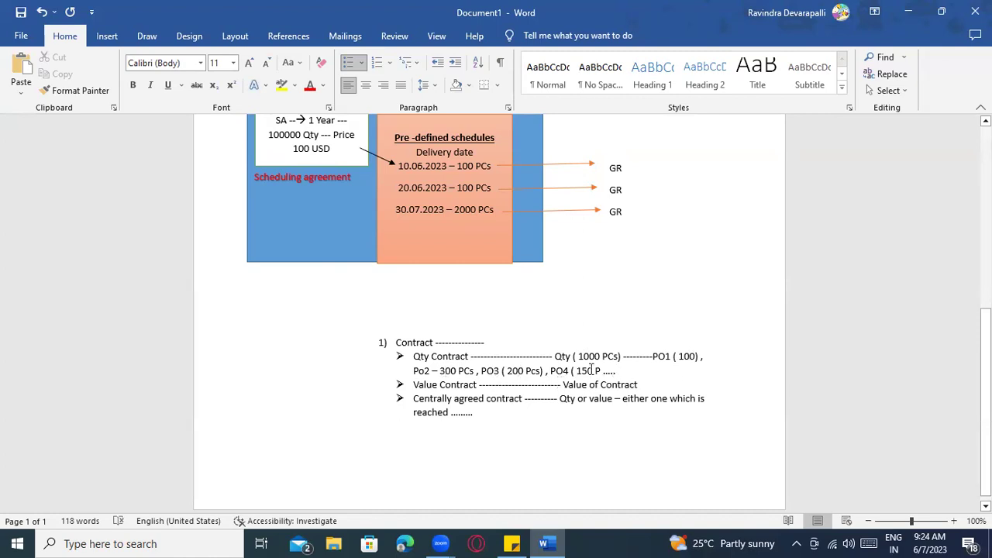
pyautogui.write('PO5 ( 250 Pcs)')
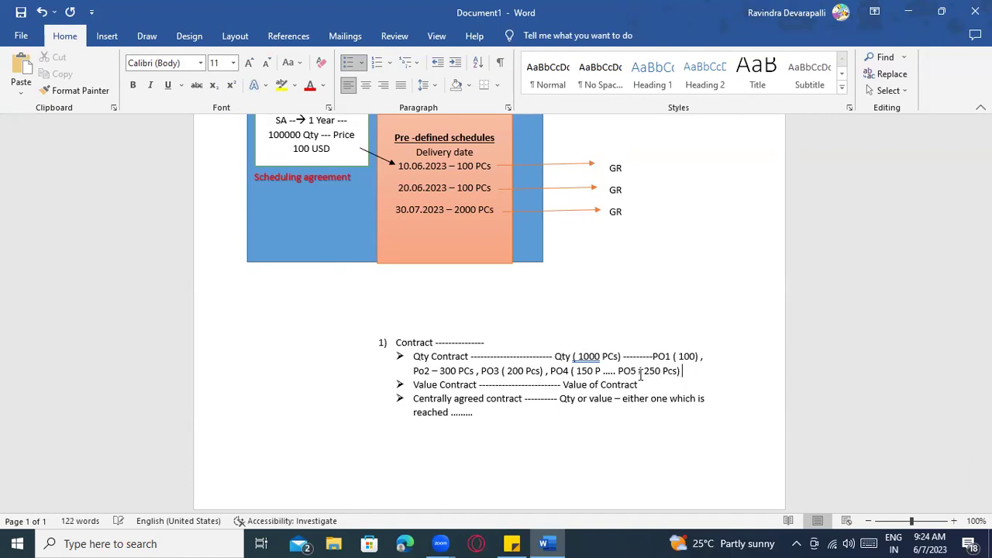
# Remove the extra spaces inside the brackets of (1000, PO1 (100) and PO5 (250)
pyautogui.rightClick(589, 356)
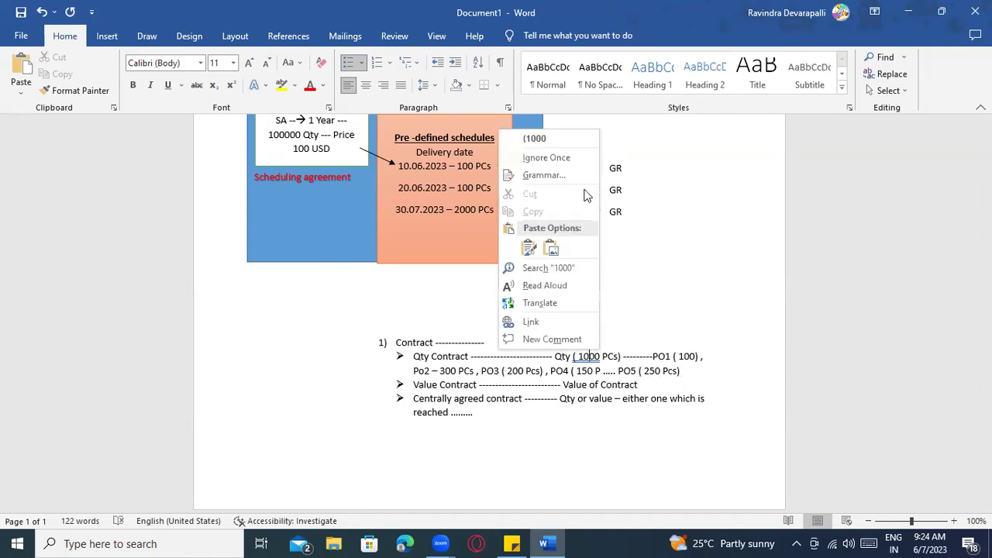
pyautogui.click(564, 141)
pyautogui.rightClick(684, 357)
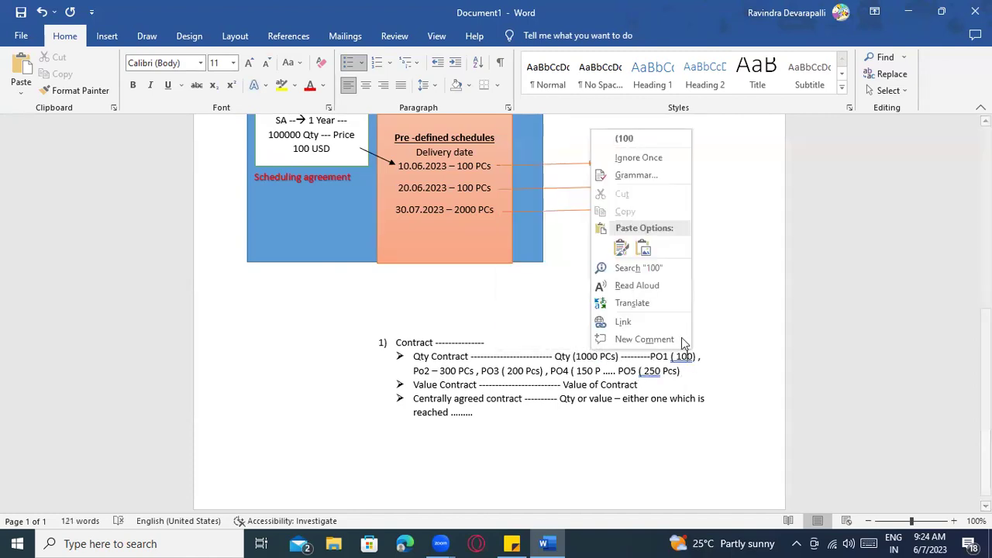
pyautogui.click(625, 136)
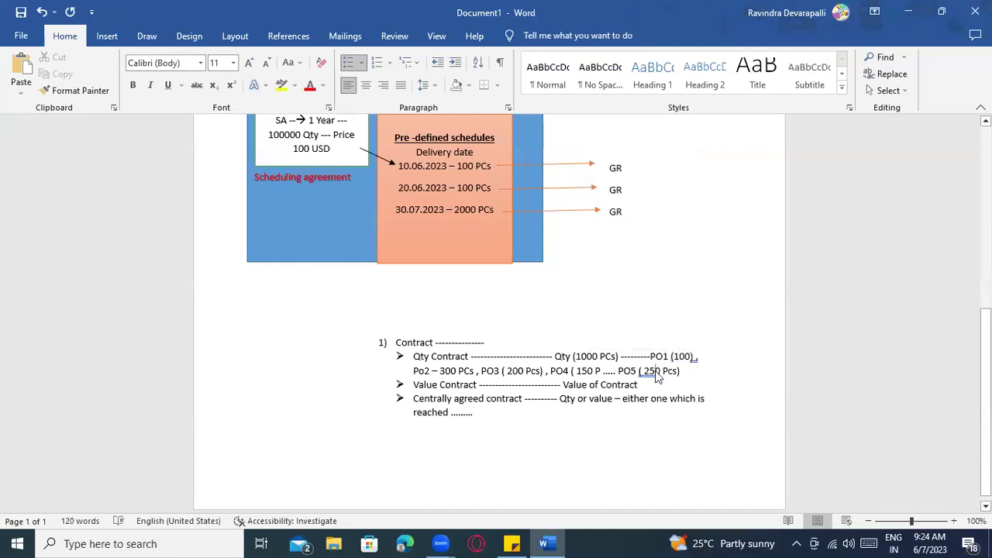
pyautogui.rightClick(657, 372)
pyautogui.click(616, 153)
pyautogui.click(433, 355)
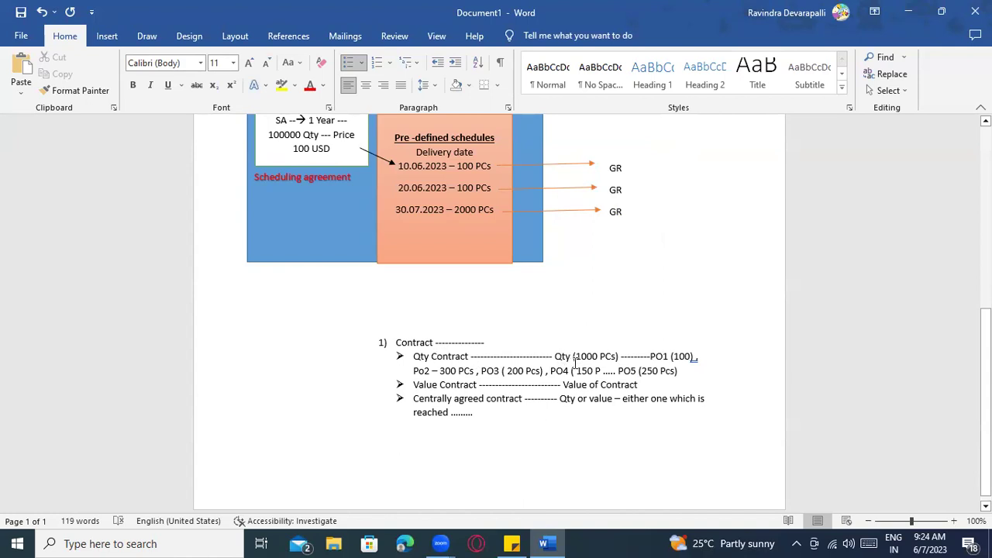
pyautogui.click(618, 358)
pyautogui.click(685, 377)
pyautogui.scroll(-1, 685, 377)
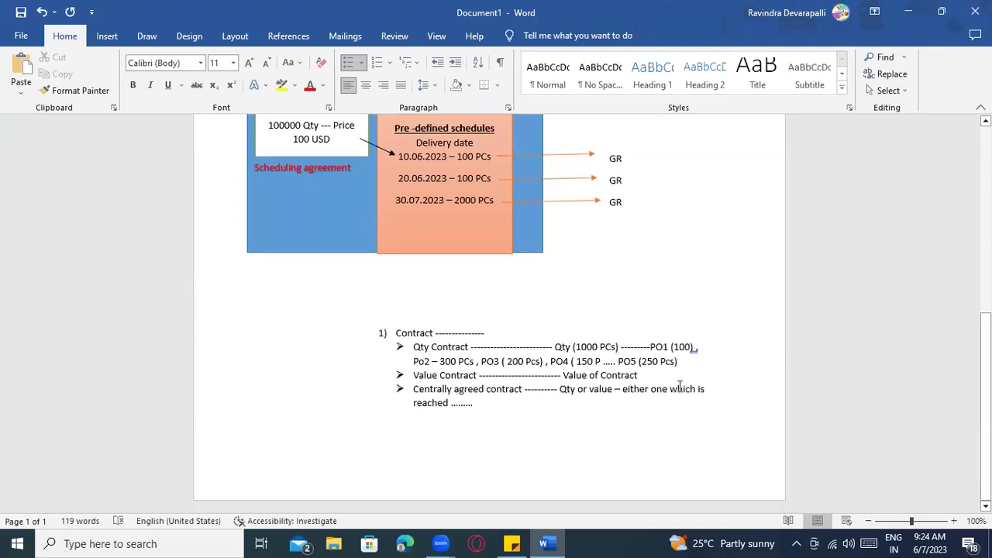
# Add '1000 USD' after Value of Contract, with a new line listing PO1 150, PO2 500, PO3 350 USD
pyautogui.click(661, 378)
pyautogui.write('---- ')
pyautogui.write('100')
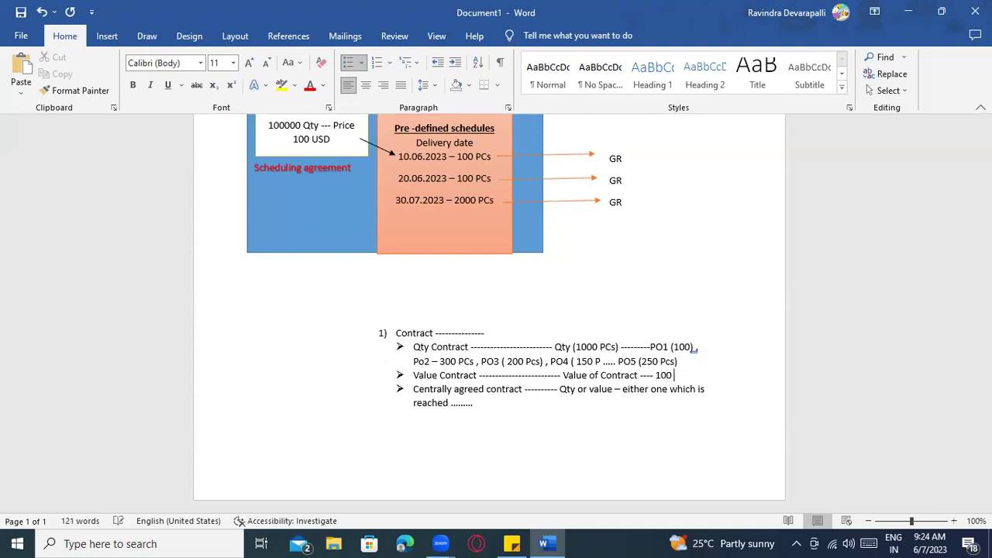
pyautogui.press('BackSpace')
pyautogui.write('0 USD ,')
pyautogui.press('Return')
pyautogui.press('BackSpace')
pyautogui.write('PO1 - 150 USD , P)2')
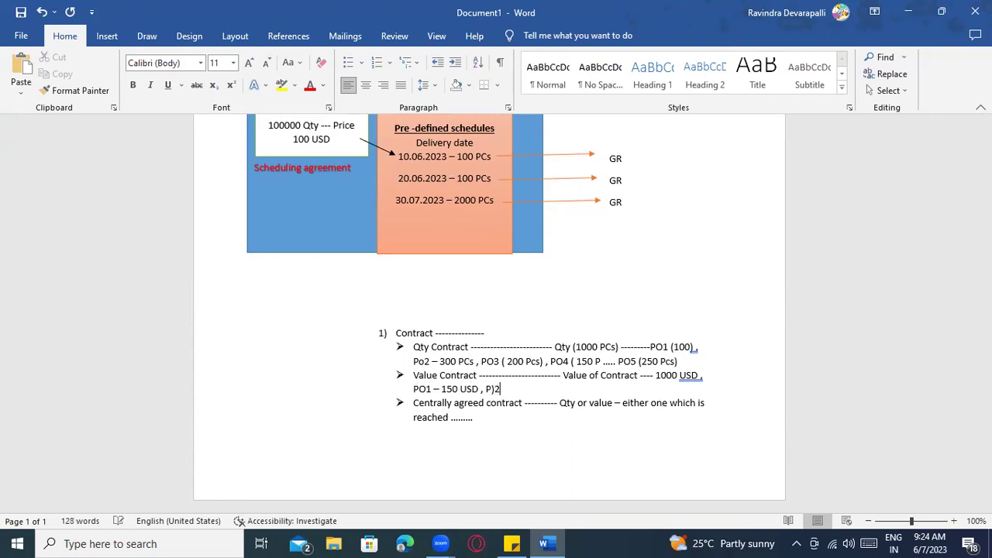
pyautogui.press('BackSpace')
pyautogui.press('BackSpace')
pyautogui.write('O')
pyautogui.write('2')
pyautogui.write(' - 500 USD ,')
pyautogui.write(' PO3')
pyautogui.write(' - 350 US')
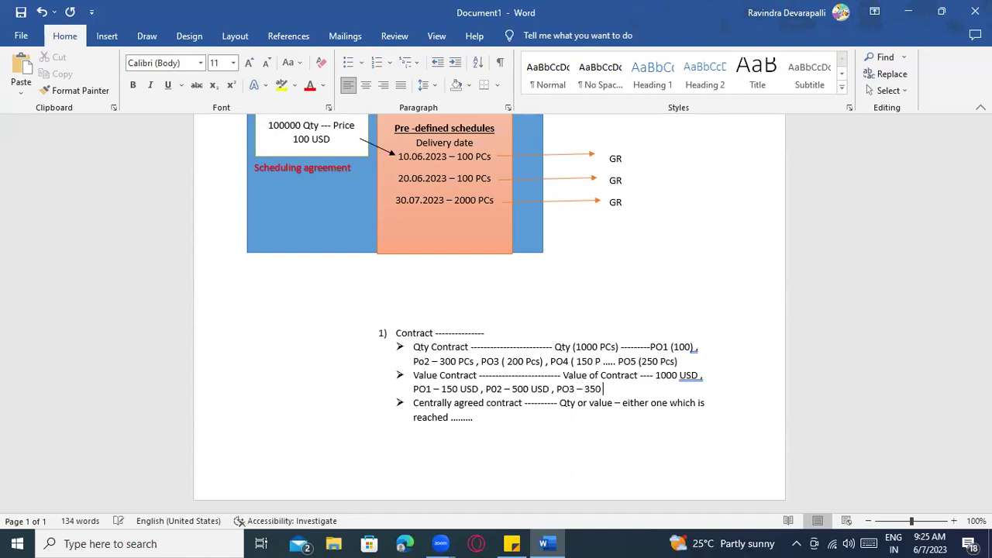
pyautogui.write('D ')
pyautogui.write('------>')
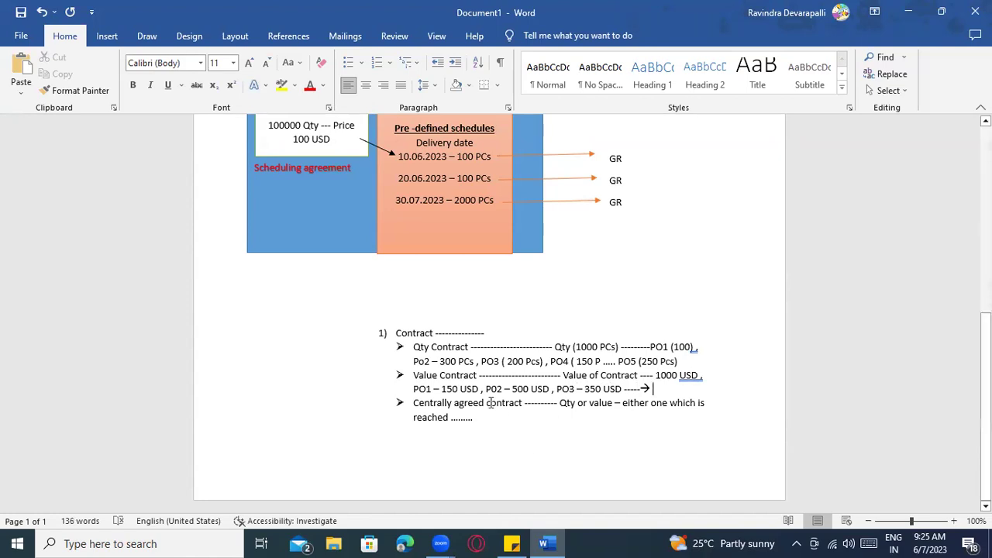
# Attach the commas to USD after 150 and 500, leaving 350 USD unchanged
pyautogui.click(426, 377)
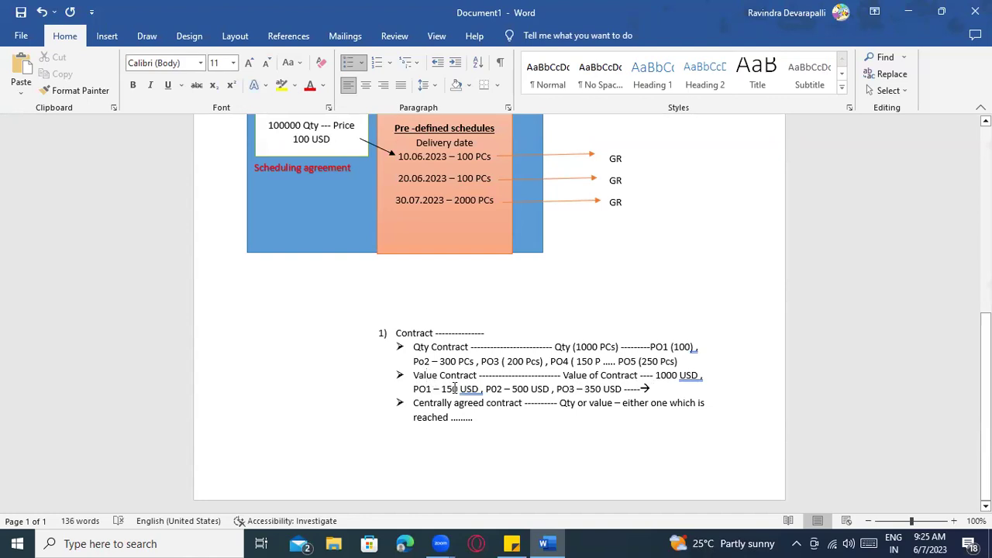
pyautogui.rightClick(465, 390)
pyautogui.click(440, 172)
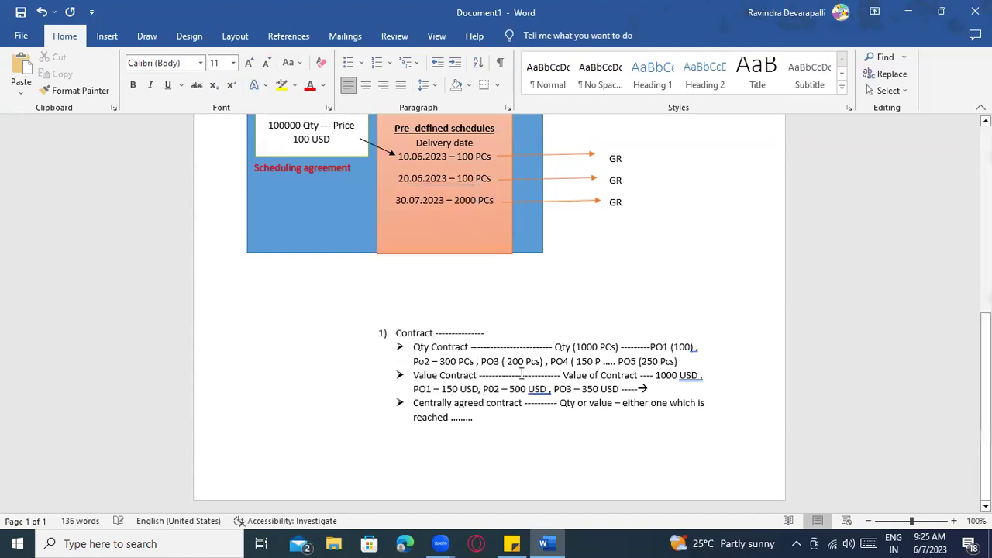
pyautogui.rightClick(535, 390)
pyautogui.click(523, 177)
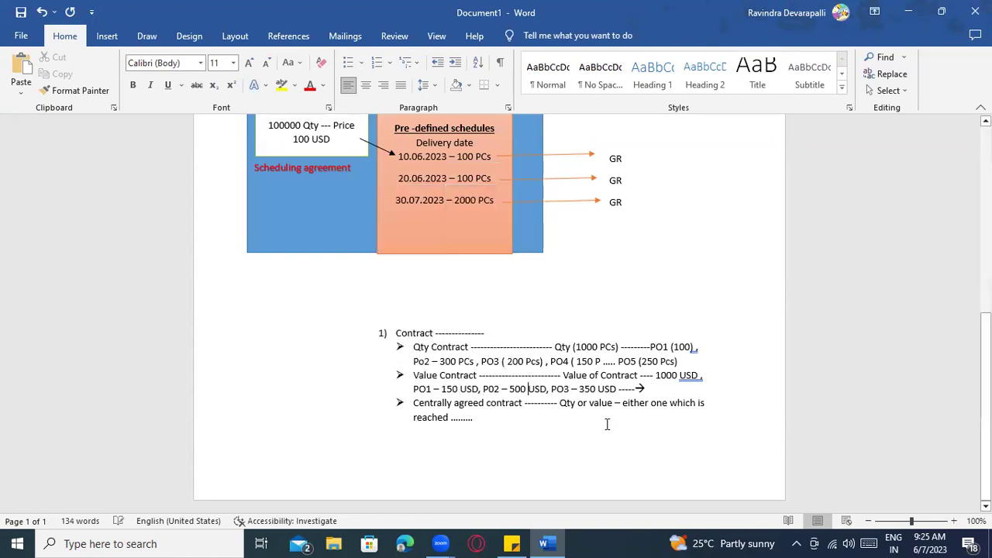
pyautogui.rightClick(595, 389)
pyautogui.click(565, 392)
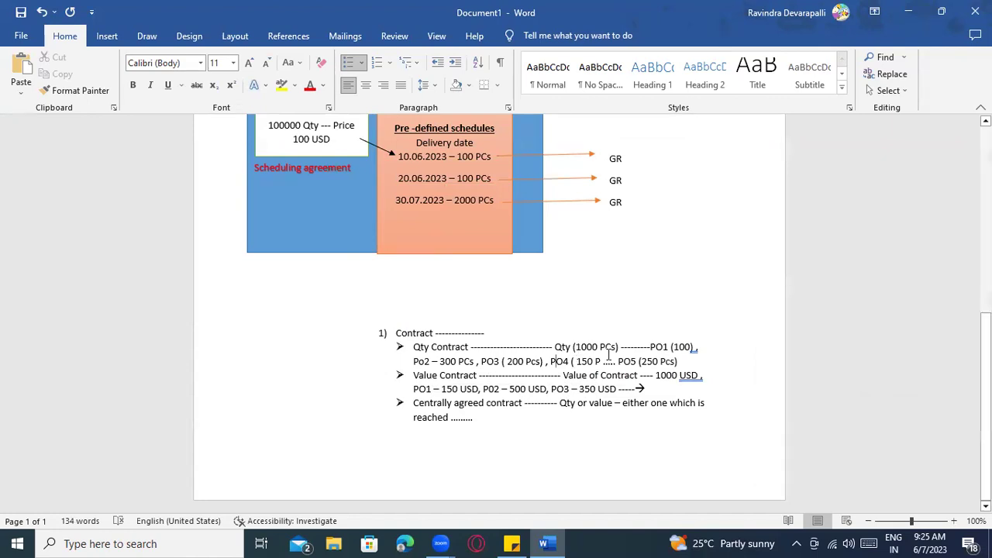
pyautogui.click(507, 421)
# On a new page, add a bold underlined '2) Scheduling Agreement:' heading
pyautogui.scroll(3, 524, 426)
pyautogui.scroll(-3, 526, 427)
pyautogui.hotkey('ctrl', 'Return')
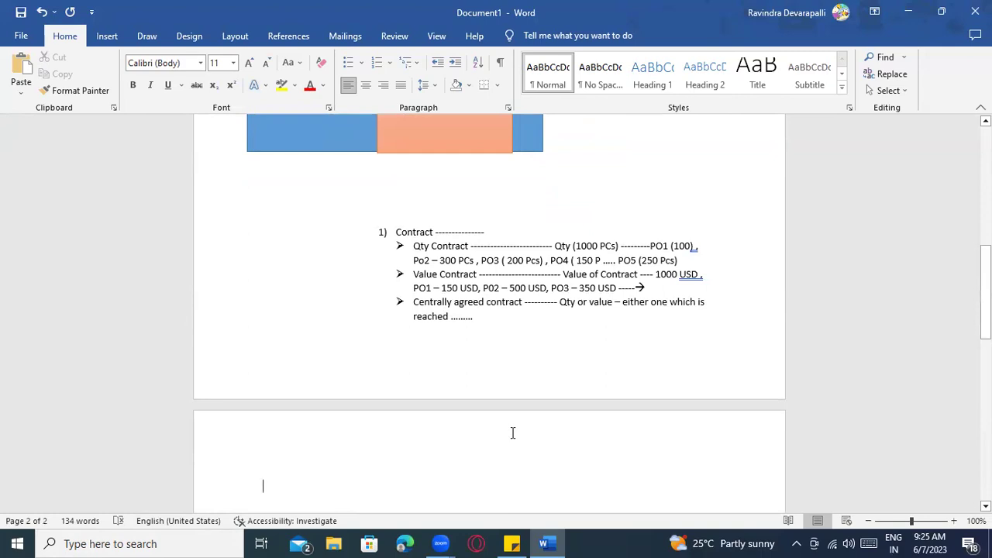
pyautogui.write('2) ')
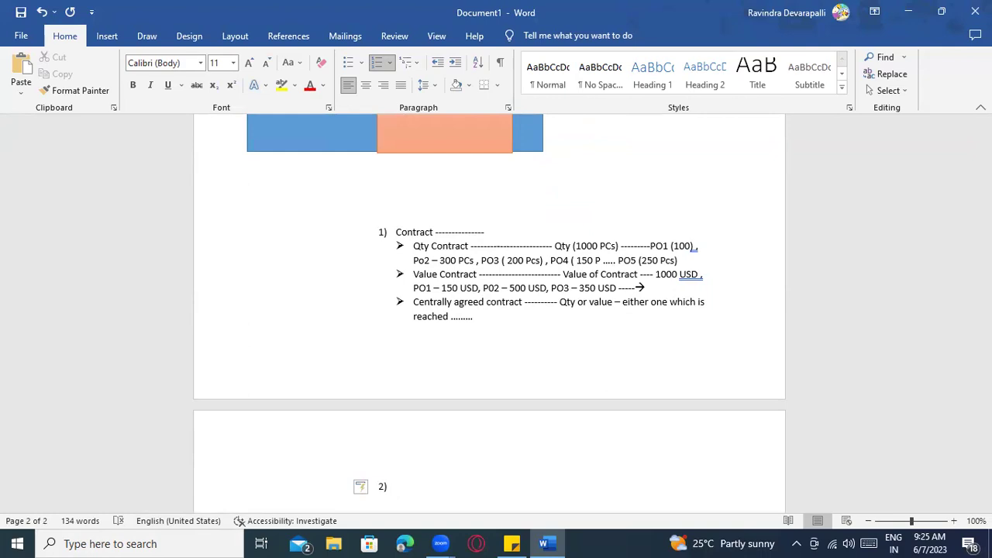
pyautogui.write('Scheduling Agreement :')
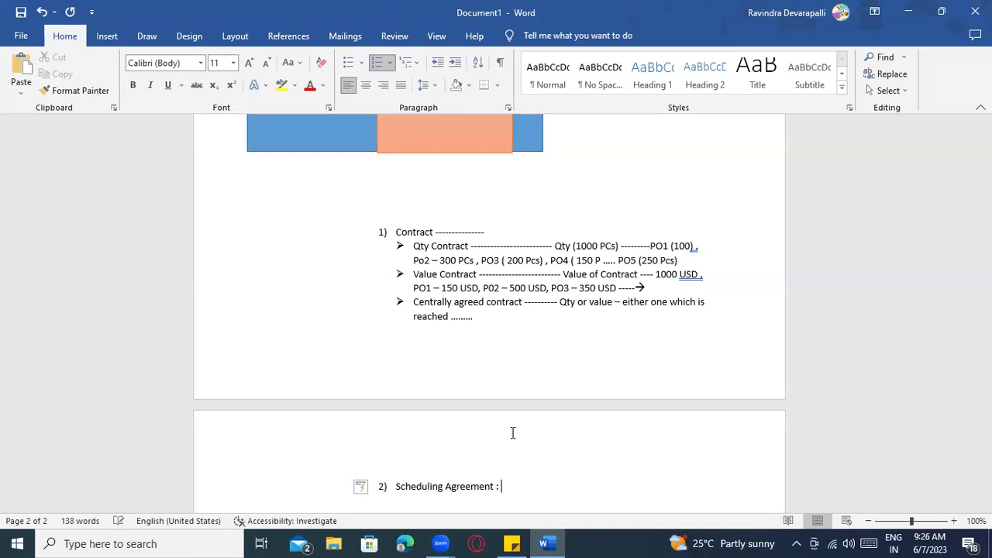
pyautogui.scroll(-2, 508, 449)
pyautogui.moveTo(499, 419); pyautogui.dragTo(409, 419)
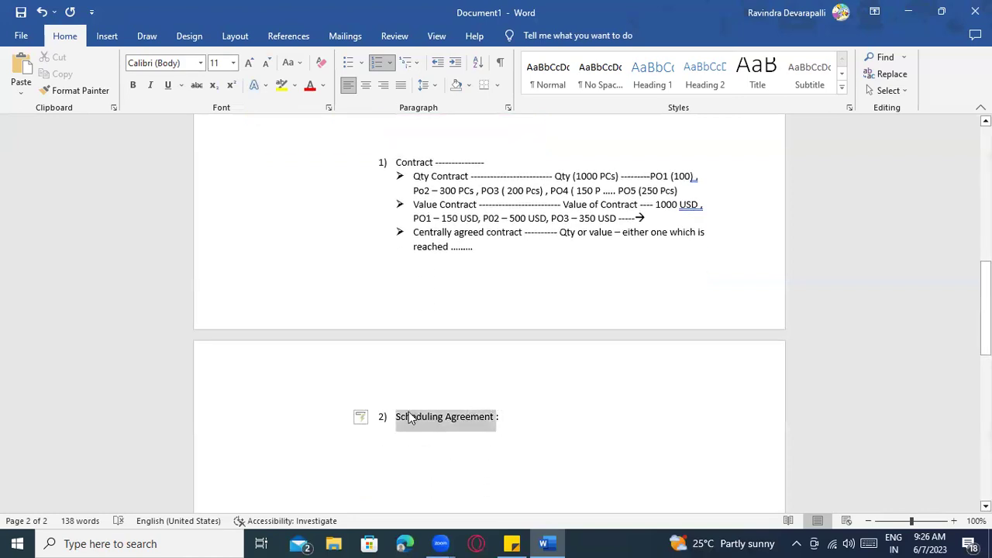
pyautogui.hotkey('ctrl', 'b')
pyautogui.hotkey('ctrl', 'u')
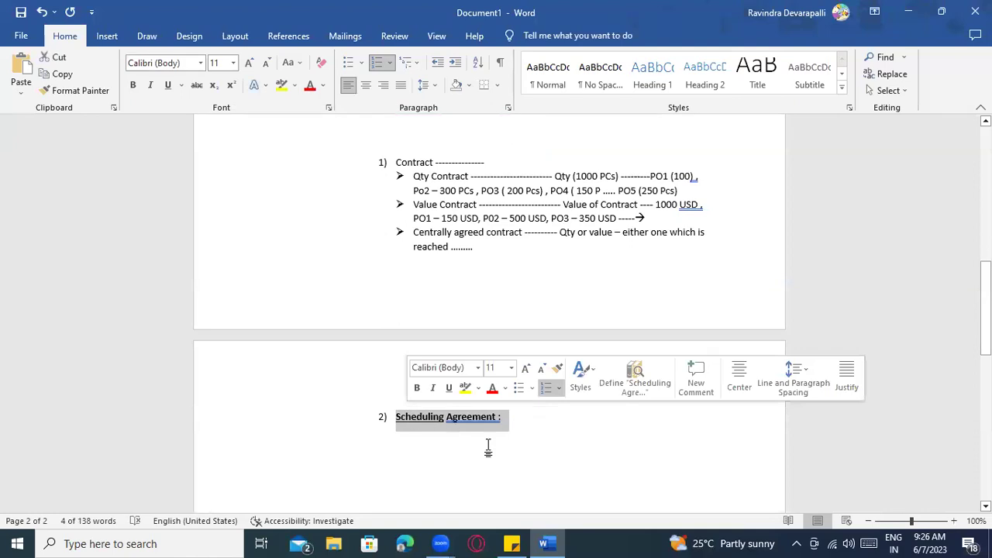
pyautogui.click(488, 446)
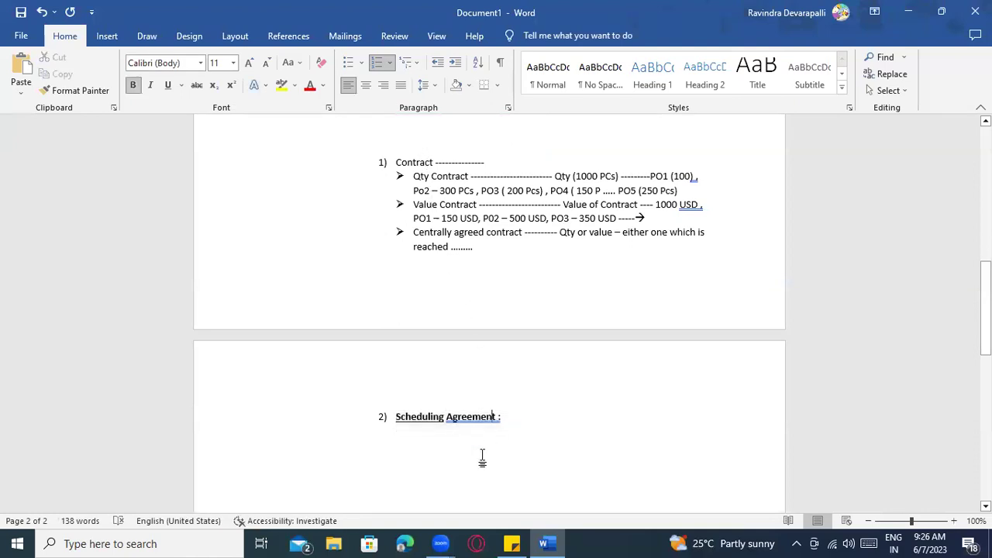
pyautogui.rightClick(473, 419)
pyautogui.click(450, 200)
# Add '➢ With release' and 'Without release' bullets below the heading
pyautogui.click(521, 418)
pyautogui.write('with release')
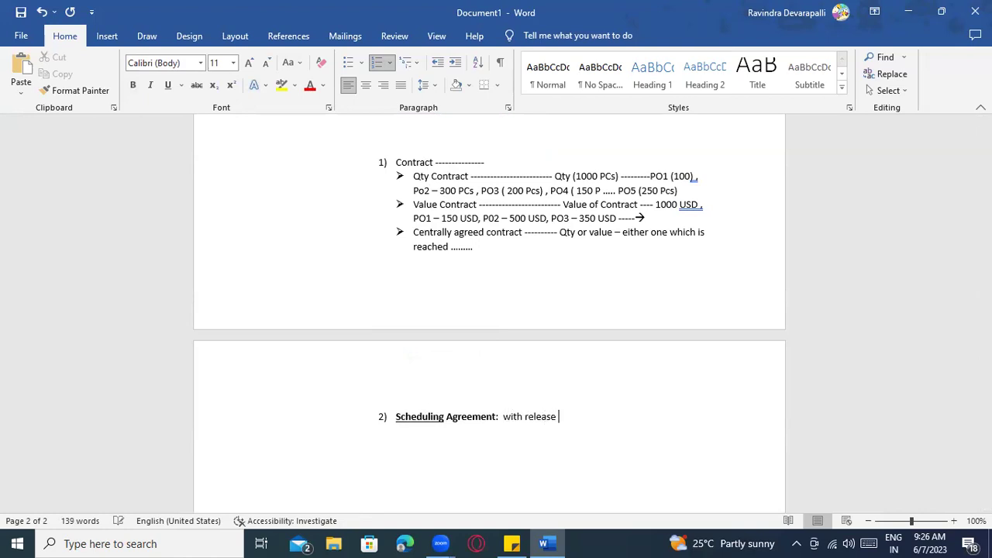
pyautogui.press('BackSpace')
pyautogui.press('BackSpace')
pyautogui.press('BackSpace')
pyautogui.press('BackSpace')
pyautogui.press('BackSpace')
pyautogui.press('BackSpace')
pyautogui.press('BackSpace')
pyautogui.press('BackSpace')
pyautogui.press('BackSpace')
pyautogui.press('BackSpace')
pyautogui.press('BackSpace')
pyautogui.press('Return')
pyautogui.press('BackSpace')
pyautogui.write('> With release')
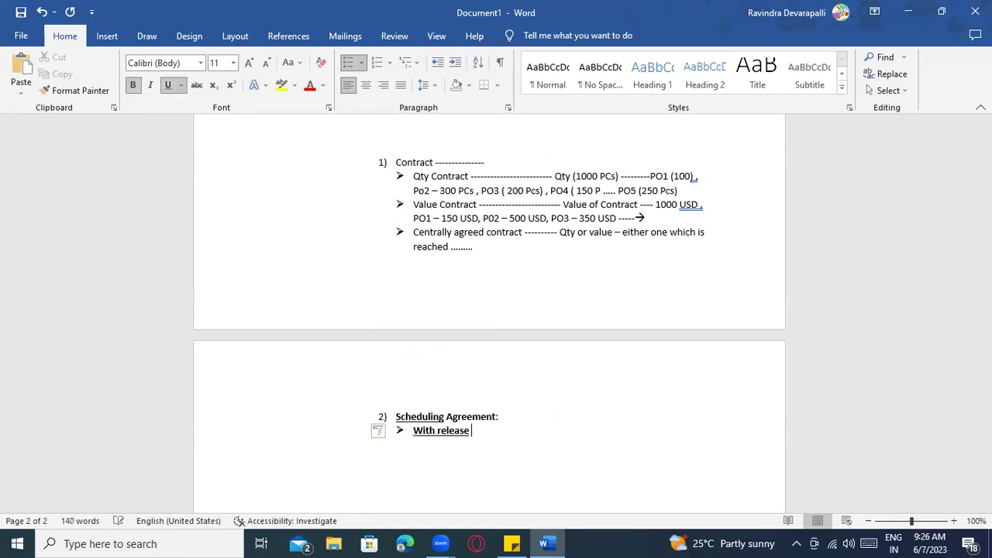
pyautogui.press('Return')
pyautogui.write('W')
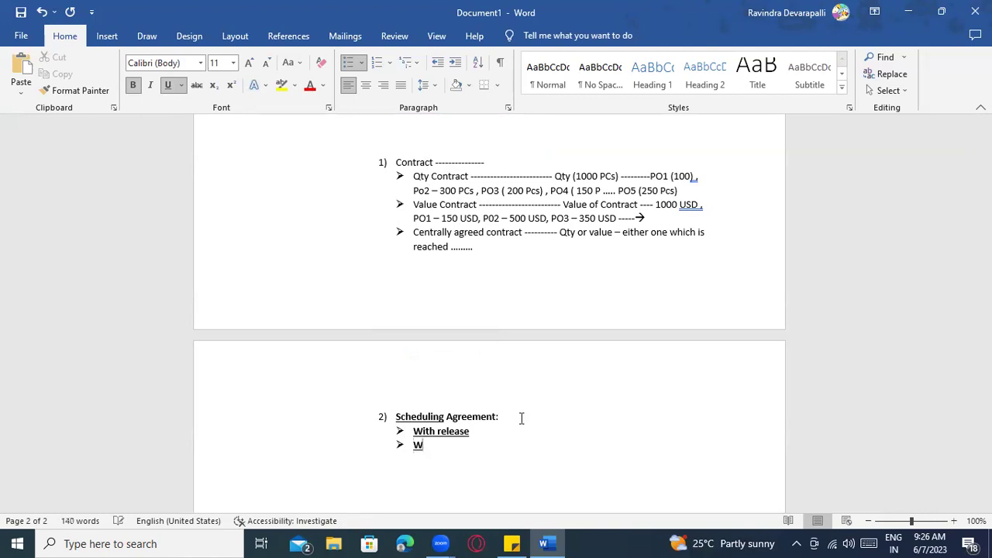
pyautogui.write('ithout release')
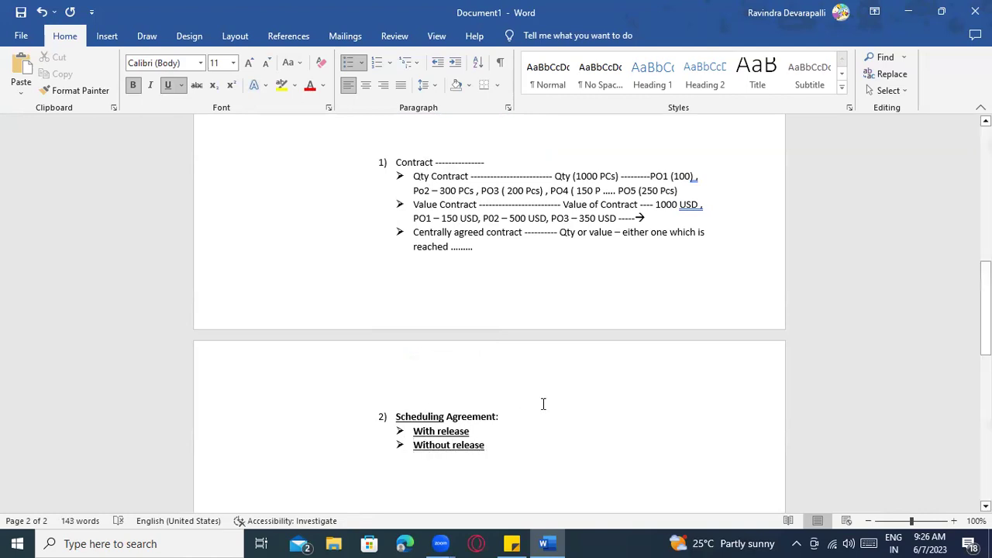
pyautogui.press('Up')
pyautogui.click(494, 454)
pyautogui.scroll(-2, 494, 487)
pyautogui.click(481, 361)
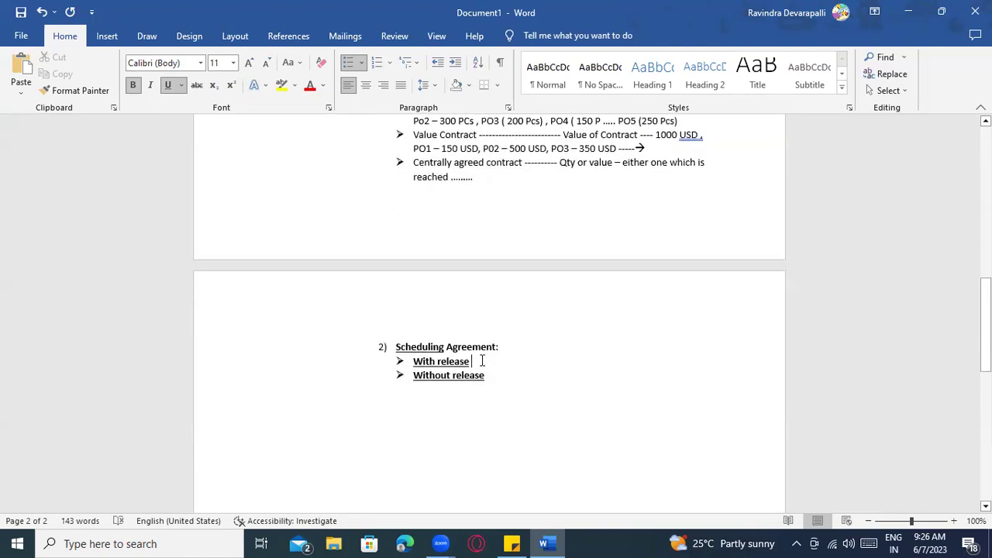
pyautogui.click(490, 376)
# Explain Without release as 'You don't need to release the Agreement - schedule lines avery time --->' in plain text
pyautogui.write(': ')
pyautogui.write('YTou')
pyautogui.press('BackSpace')
pyautogui.press('BackSpace')
pyautogui.press('BackSpace')
pyautogui.write("ou don't need to release the Agreeme")
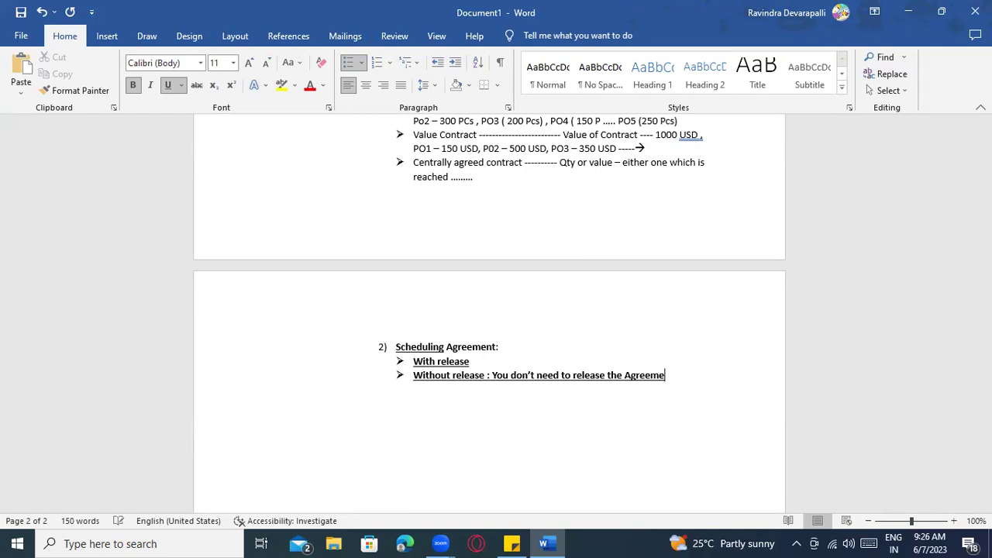
pyautogui.write('nt - schedule')
pyautogui.press('BackSpace')
pyautogui.write('i')
pyautogui.press('BackSpace')
pyautogui.write('e lines a')
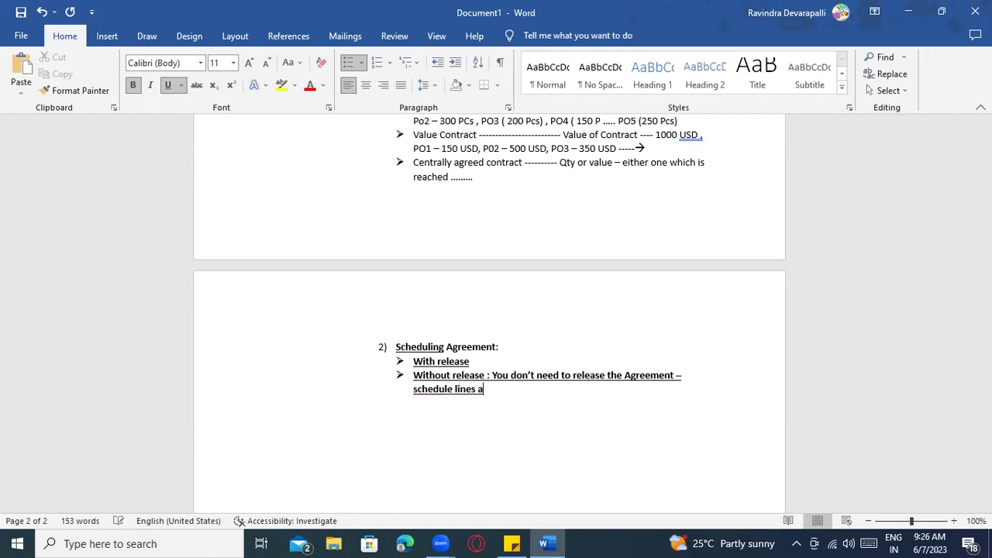
pyautogui.write('very time')
pyautogui.write(' ---')
pyautogui.write('>')
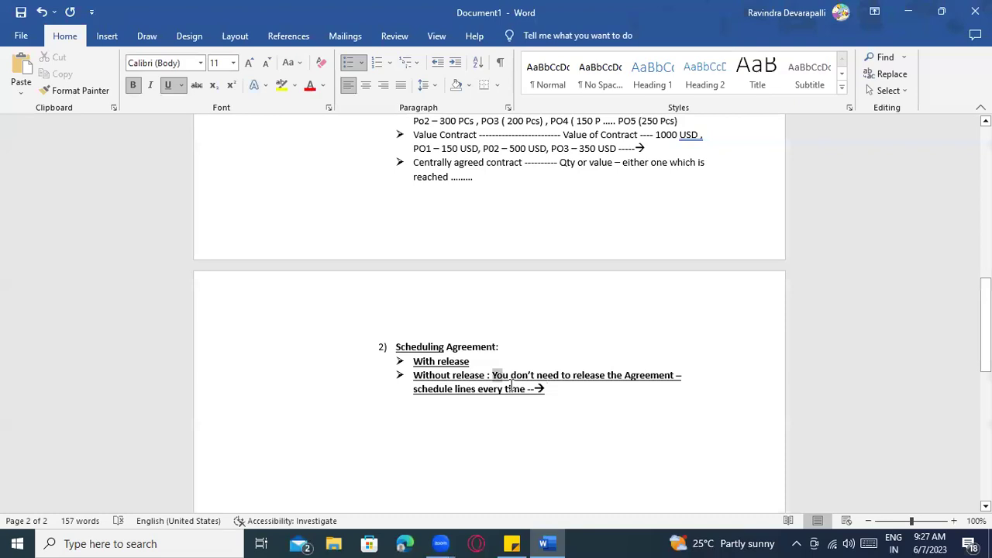
pyautogui.moveTo(492, 375); pyautogui.dragTo(546, 391)
pyautogui.hotkey('ctrl', 'b')
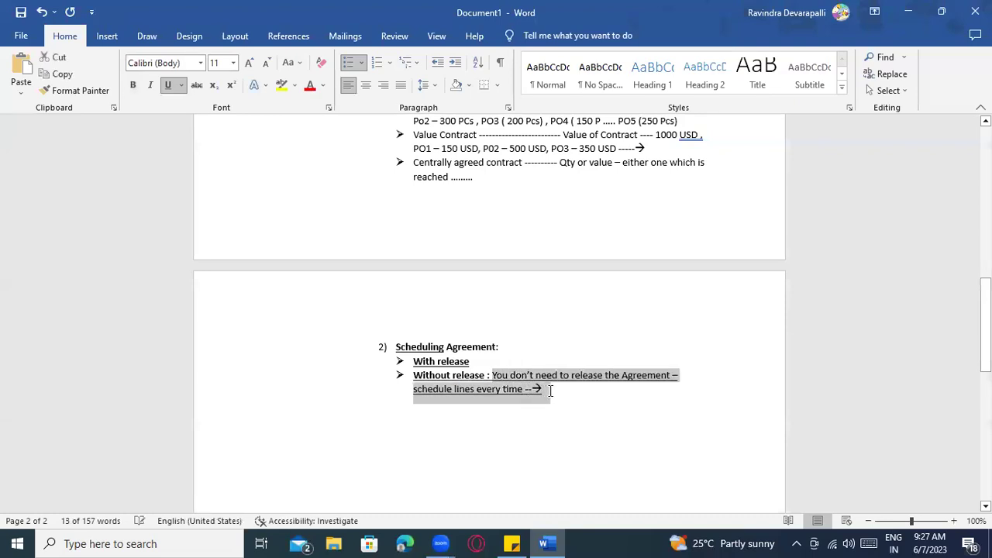
pyautogui.hotkey('ctrl', 'u')
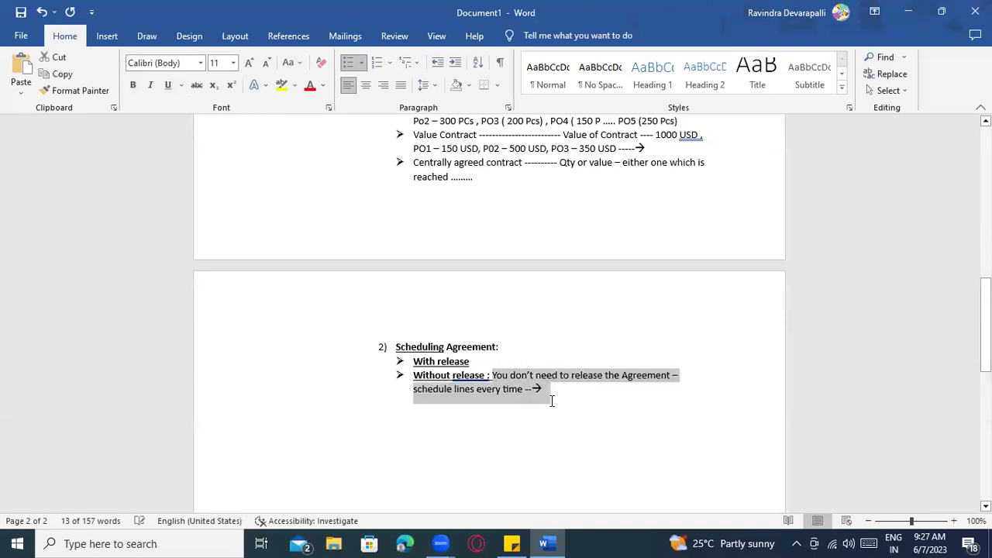
pyautogui.click(539, 395)
pyautogui.rightClick(476, 377)
pyautogui.click(444, 156)
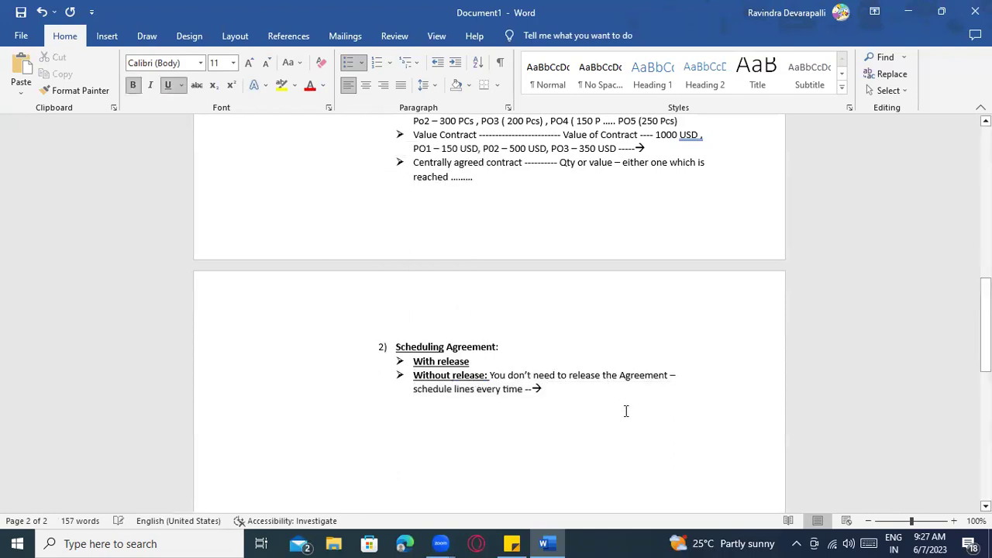
pyautogui.click(569, 393)
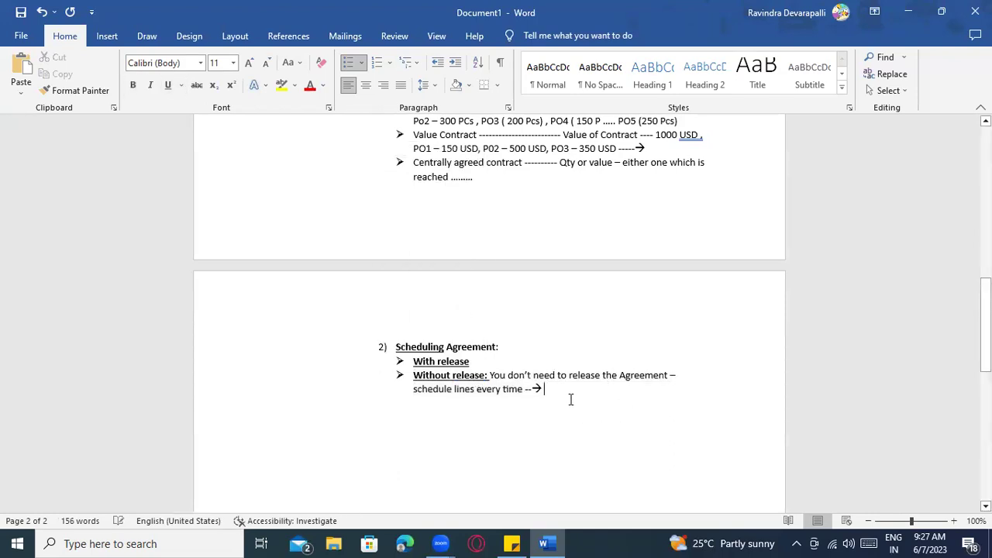
# Explain With release as 'you must be release' in plain text, fixing the colon spacing
pyautogui.click(504, 361)
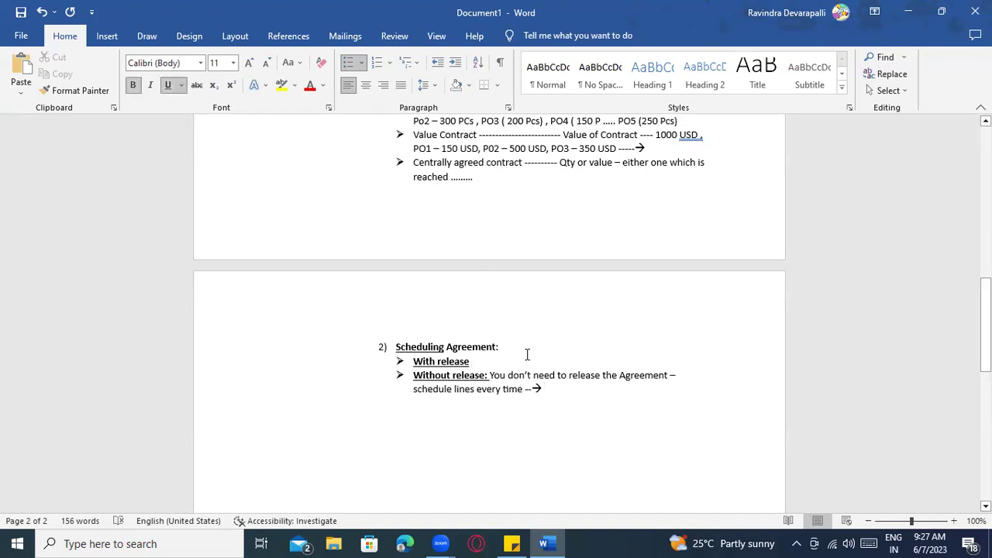
pyautogui.write(': you ')
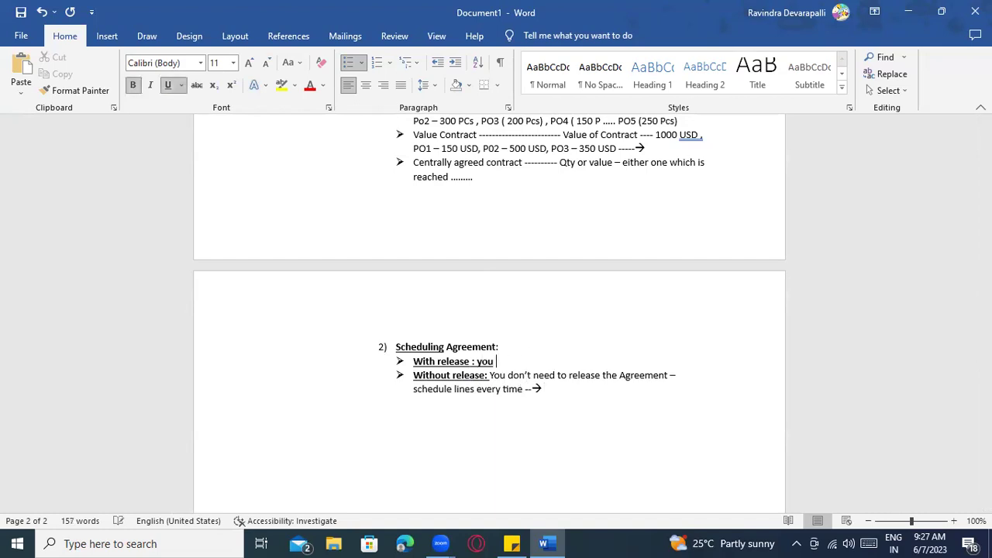
pyautogui.write('must be release')
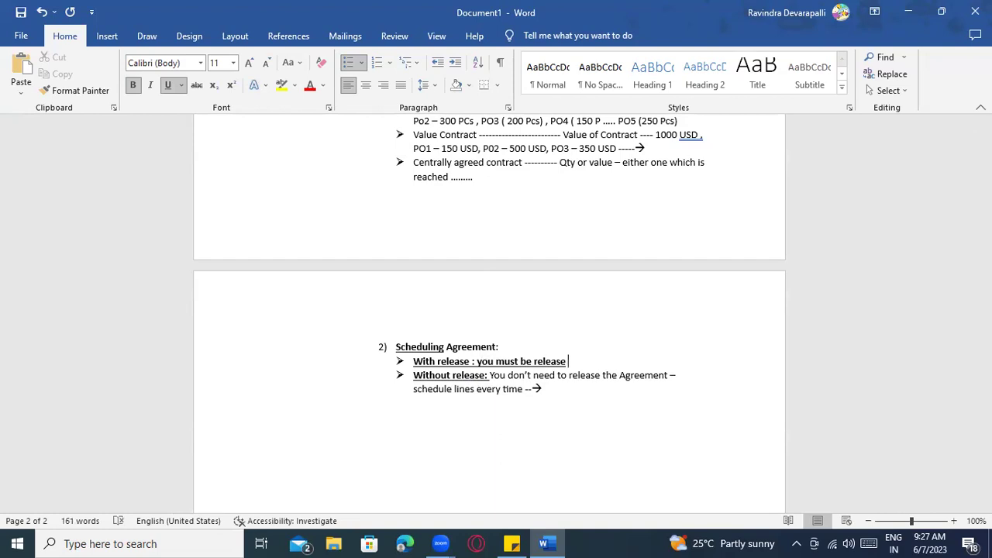
pyautogui.moveTo(476, 362); pyautogui.dragTo(571, 361)
pyautogui.hotkey('ctrl', 'b')
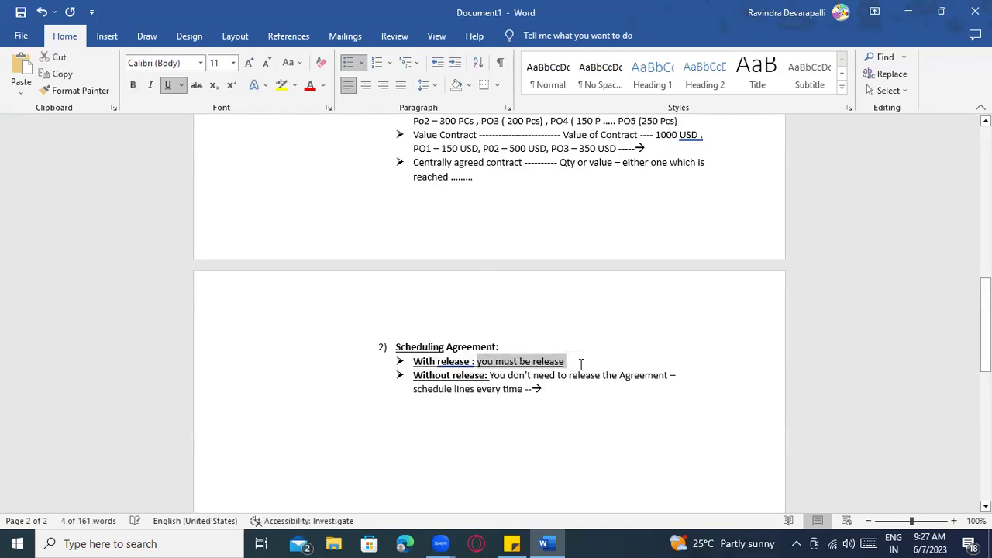
pyautogui.hotkey('ctrl', 'u')
pyautogui.click(572, 362)
pyautogui.rightClick(471, 362)
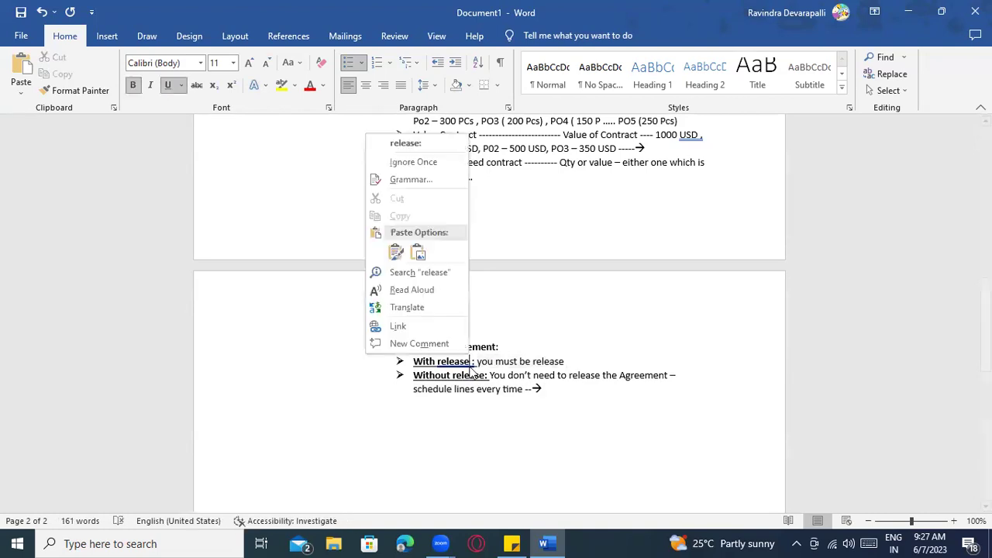
pyautogui.click(425, 150)
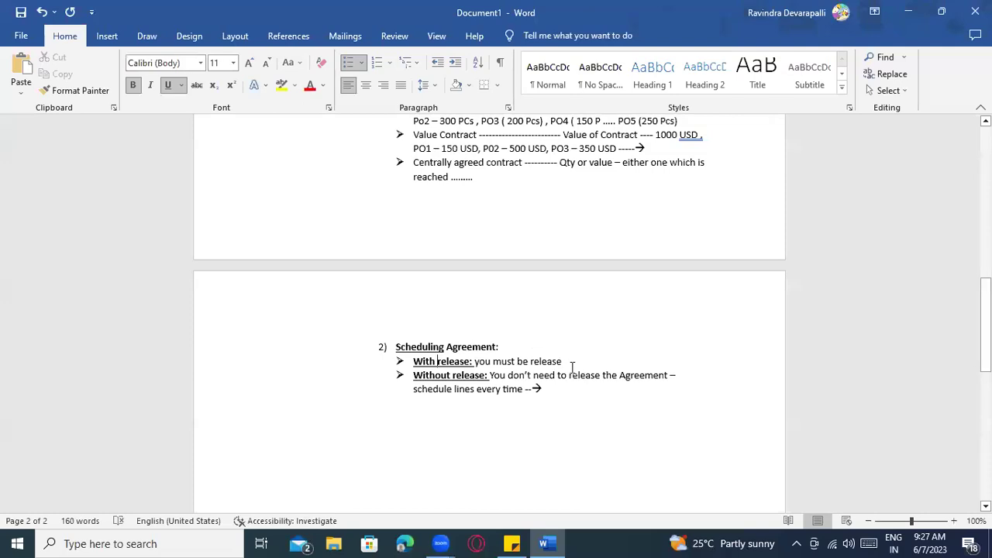
pyautogui.click(573, 390)
# Add a bold underlined 'With Release:' heading on a new line
pyautogui.press('Return')
pyautogui.press('Return')
pyautogui.press('Return')
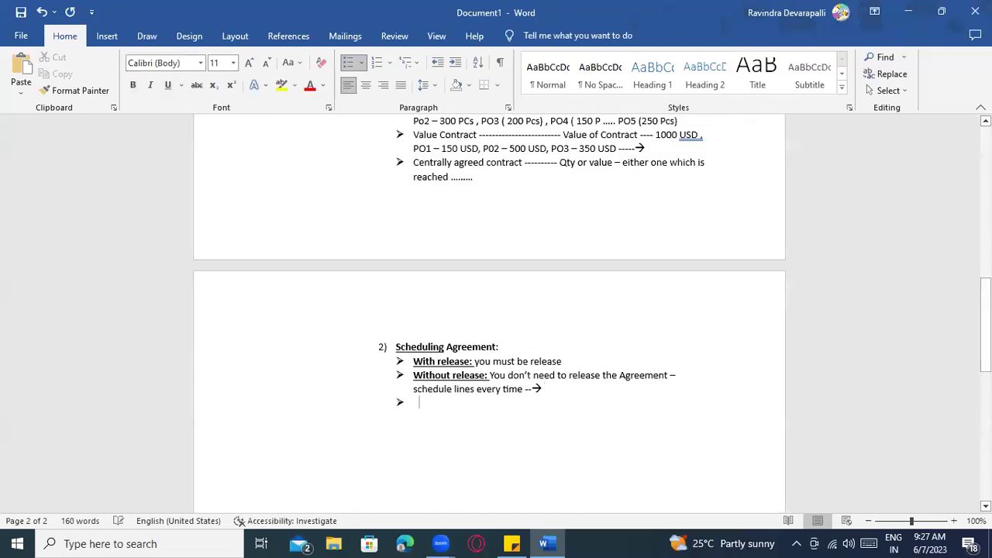
pyautogui.write('With ')
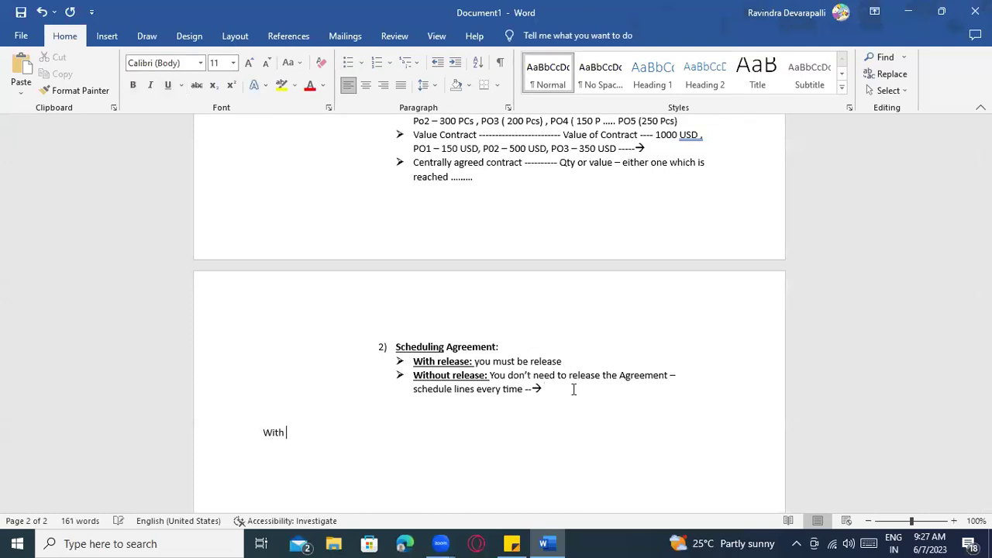
pyautogui.write('Release')
pyautogui.tripleClick(266, 438)
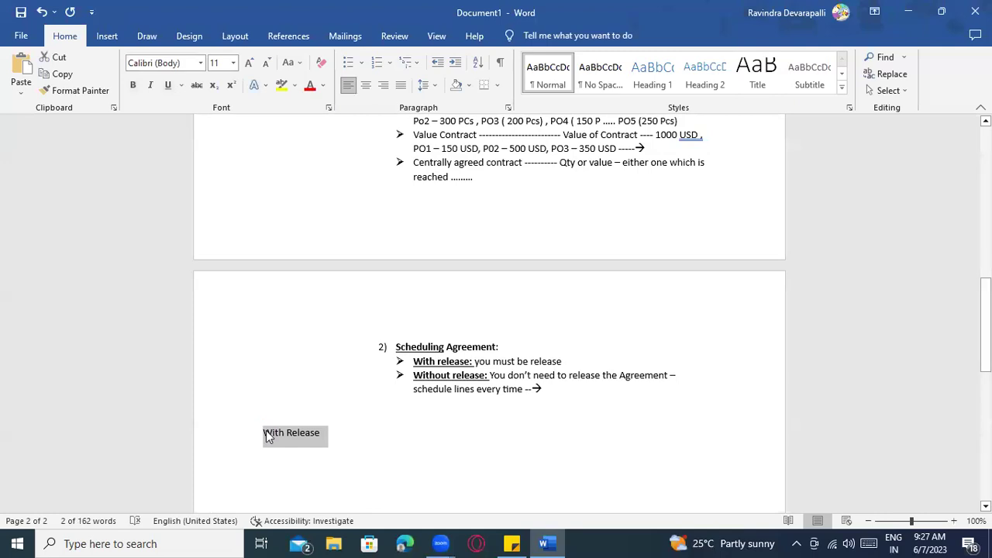
pyautogui.hotkey('ctrl', 'n')
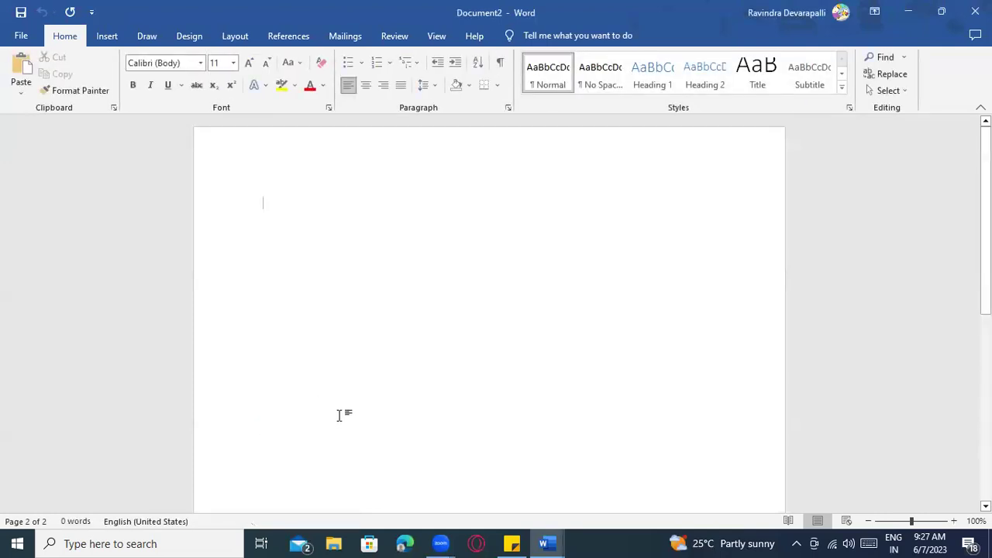
pyautogui.hotkey('alt', 'Tab')
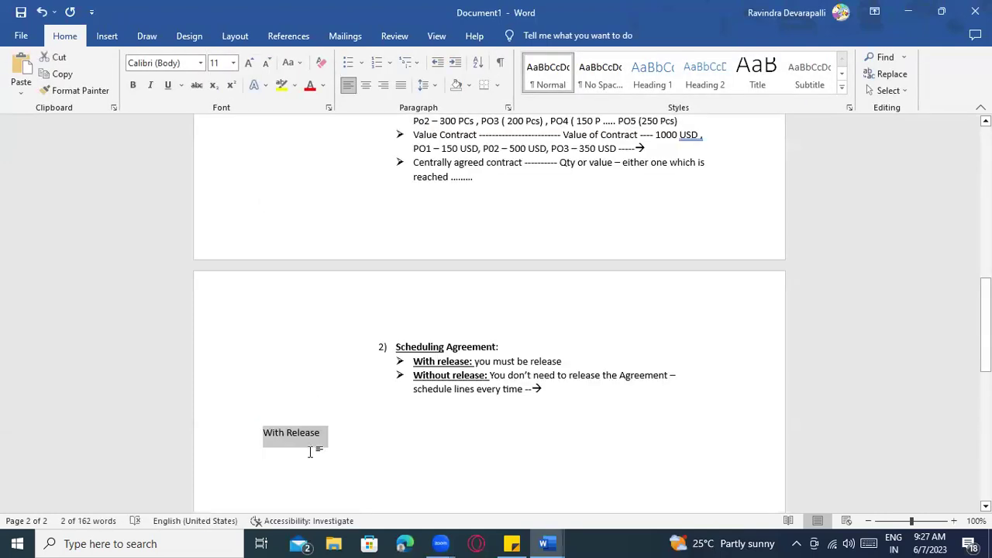
pyautogui.hotkey('ctrl', 'b')
pyautogui.hotkey('ctrl', 'u')
pyautogui.click(368, 433)
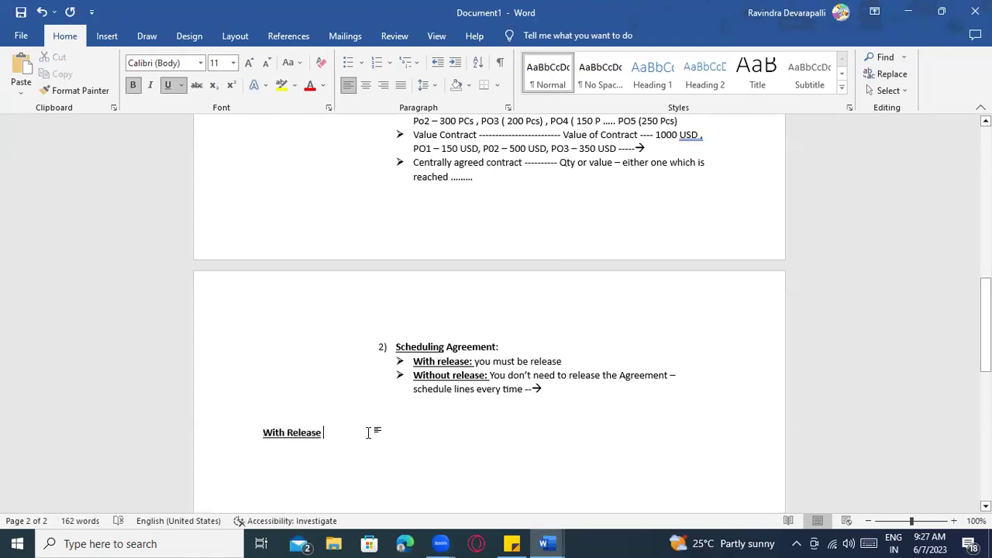
pyautogui.write(':')
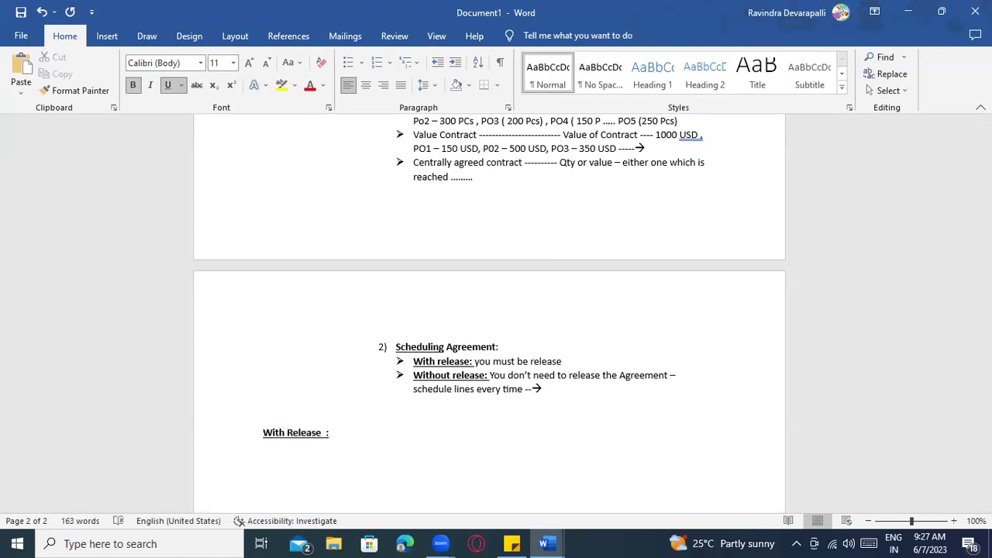
pyautogui.write('BT')
pyautogui.press('BackSpace')
pyautogui.press('BackSpace')
pyautogui.press('BackSpace')
# List '1) JIT - Just in time' and 'FRC - Forecast' under the With Release heading
pyautogui.press('Return')
pyautogui.write('1) JIT')
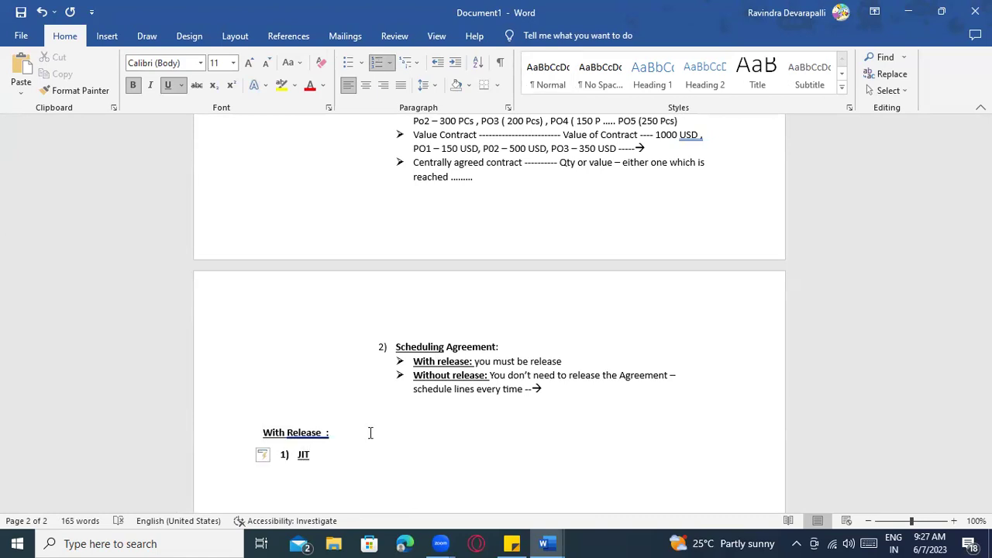
pyautogui.write(' - Just in time')
pyautogui.press('Return')
pyautogui.write('FR')
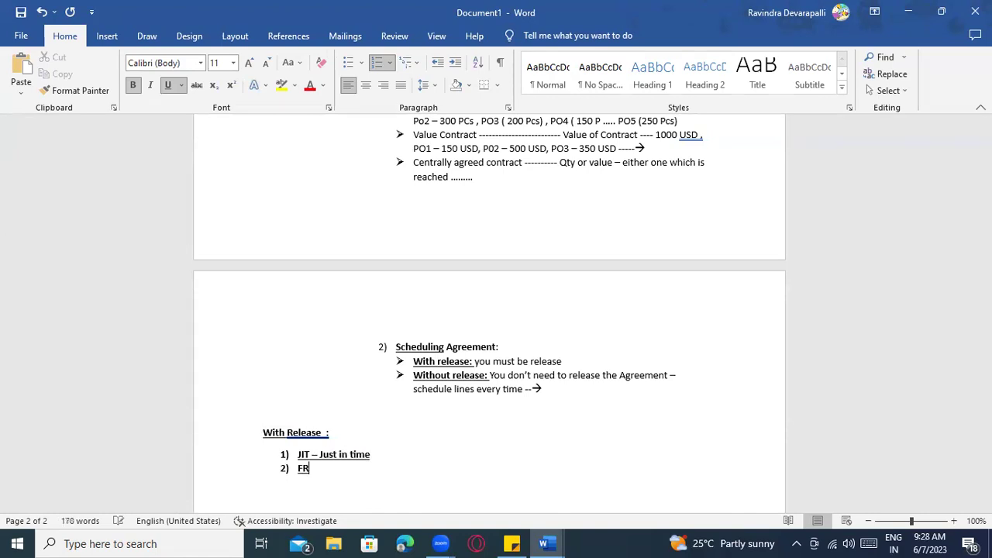
pyautogui.write('C -Forecast')
# Remove the extra space before the colon in the 'With Release:' heading
pyautogui.rightClick(308, 432)
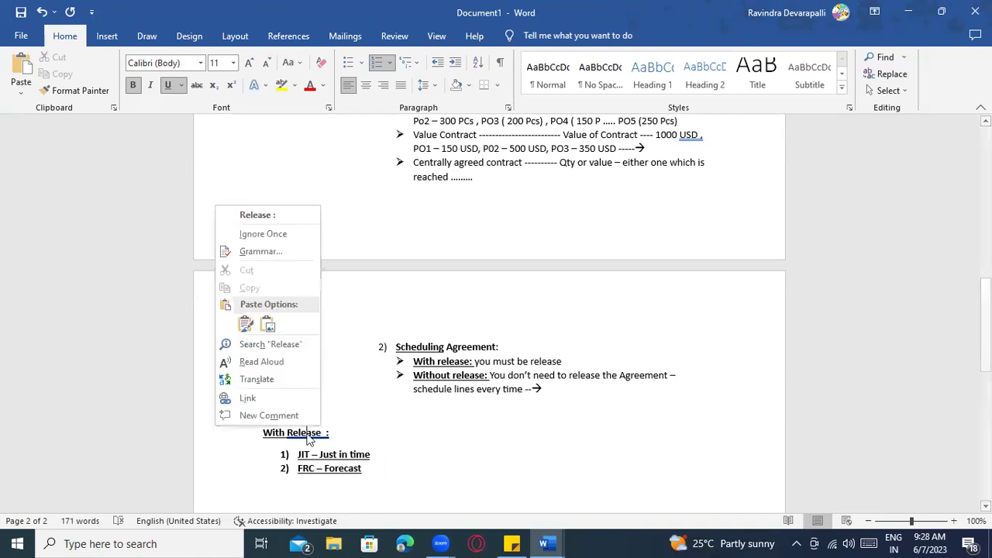
pyautogui.click(302, 216)
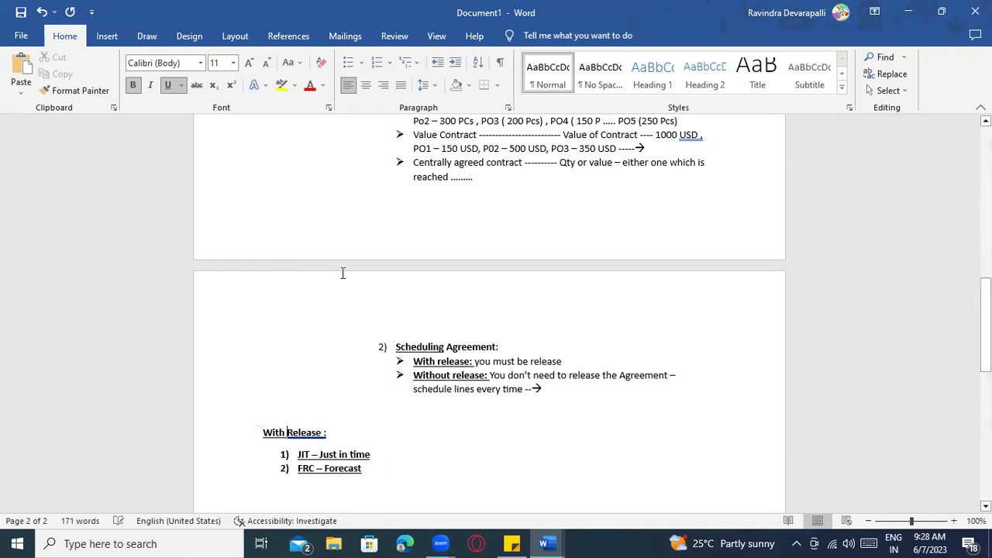
pyautogui.rightClick(318, 432)
pyautogui.click(271, 215)
pyautogui.scroll(1, 411, 459)
pyautogui.scroll(15, 410, 459)
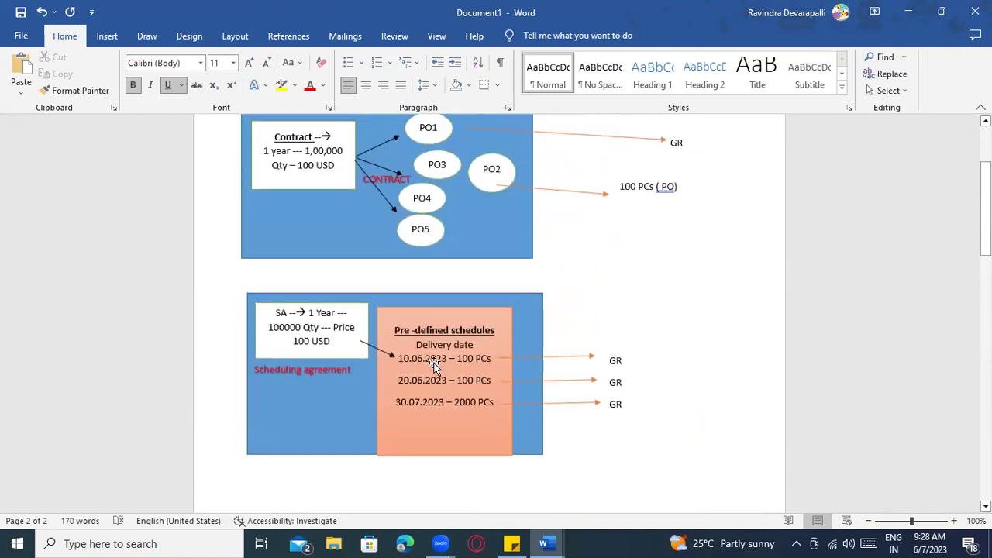
pyautogui.scroll(-10, 461, 362)
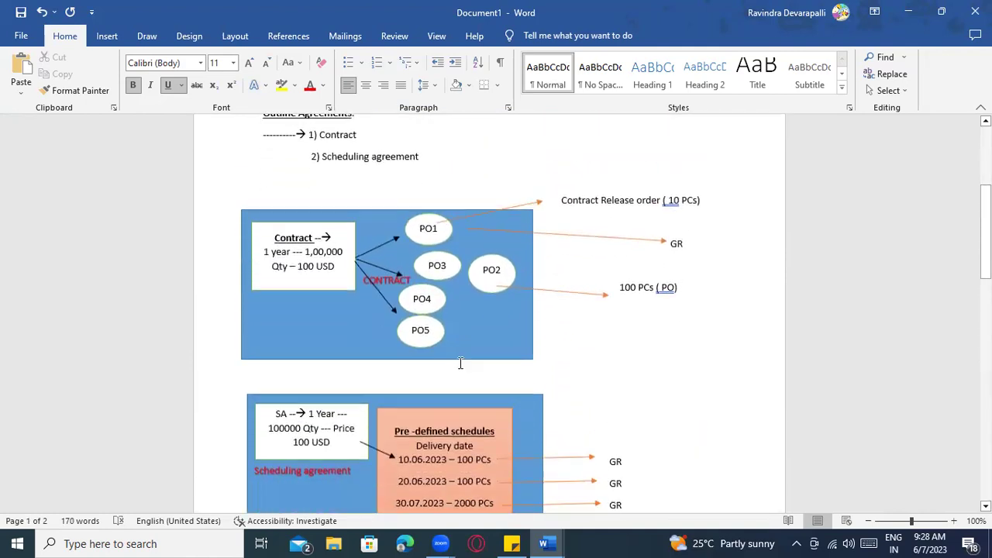
pyautogui.scroll(-5, 475, 388)
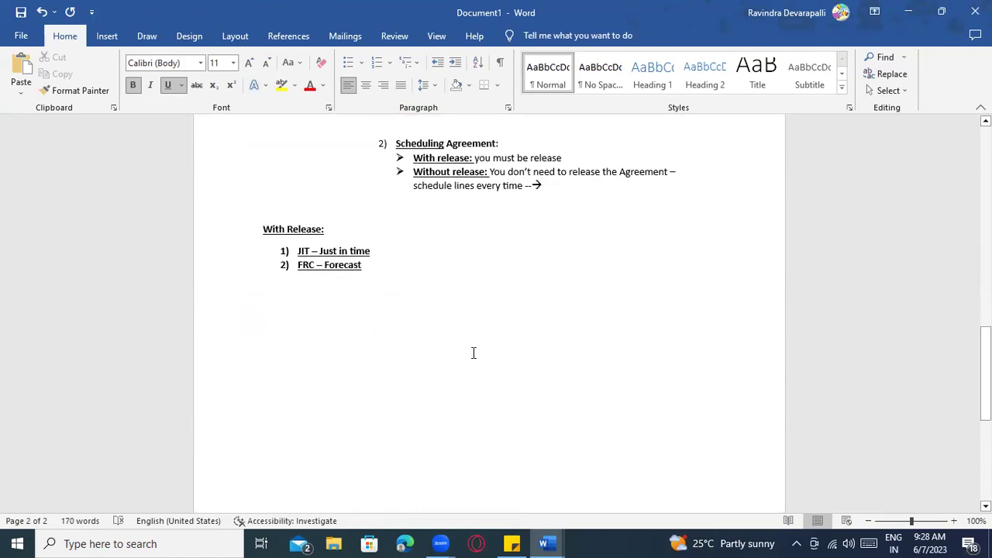
# Type 'In shortest period' after Just in time, with no bold or underline
pyautogui.click(389, 256)
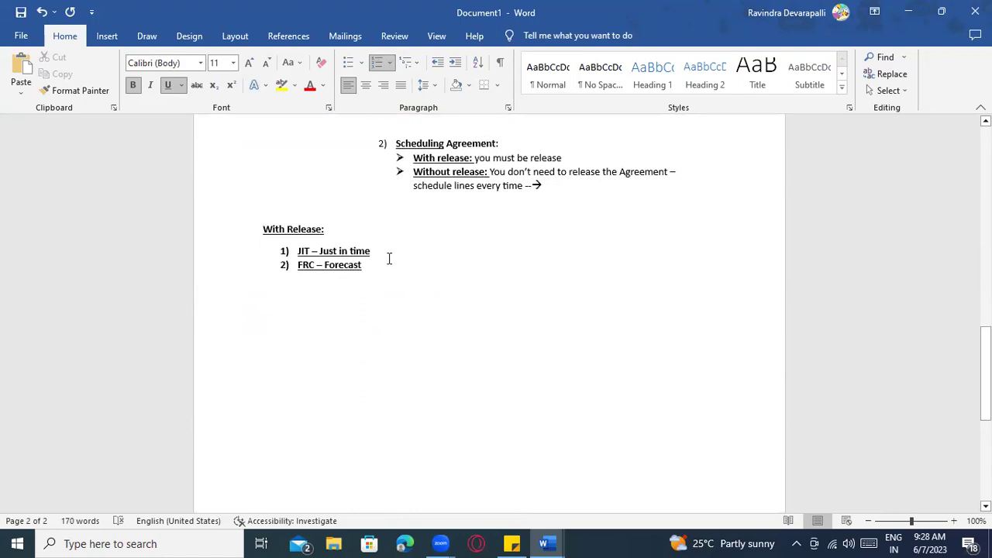
pyautogui.write(': In shot')
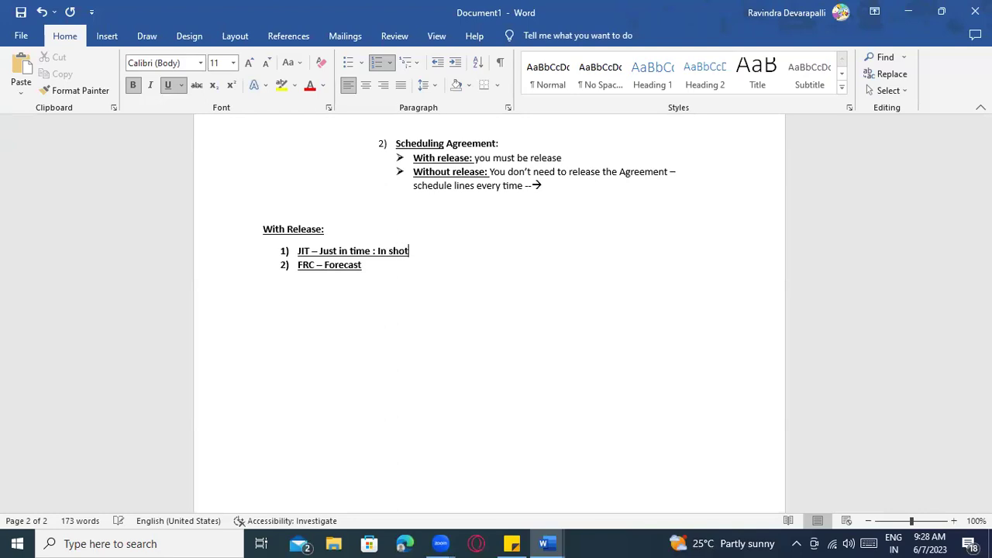
pyautogui.write('rt ')
pyautogui.write('st period')
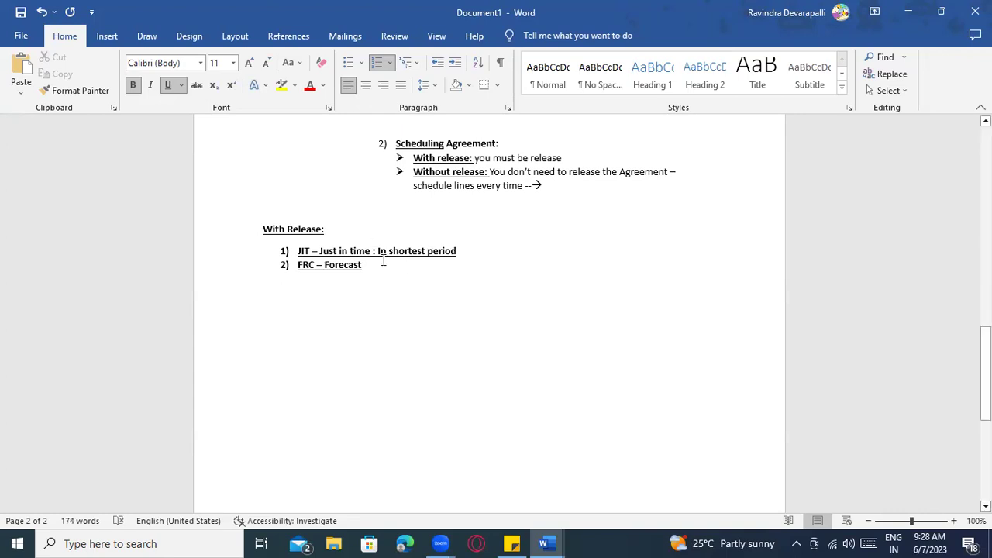
pyautogui.moveTo(373, 252); pyautogui.dragTo(459, 251)
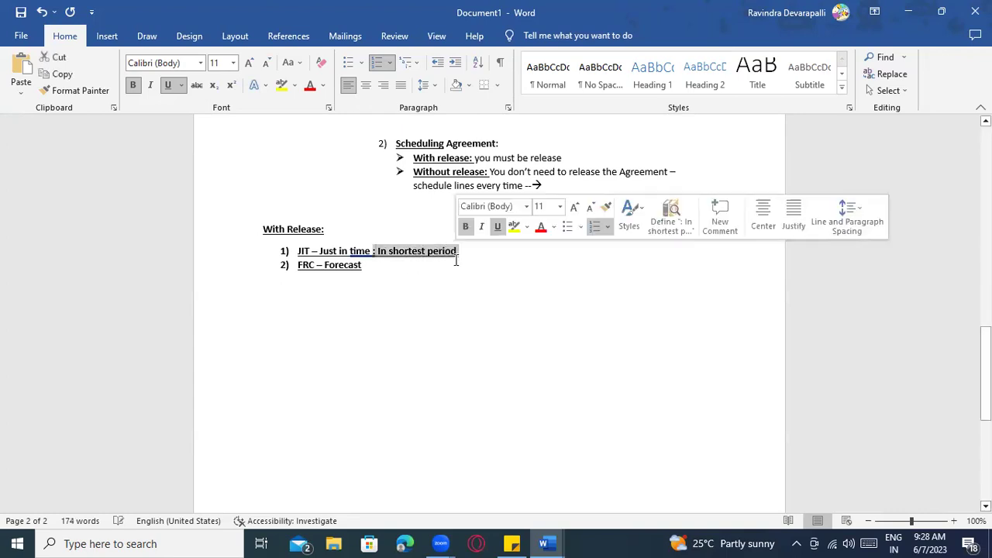
pyautogui.hotkey('ctrl', 'b')
pyautogui.hotkey('ctrl', 'u')
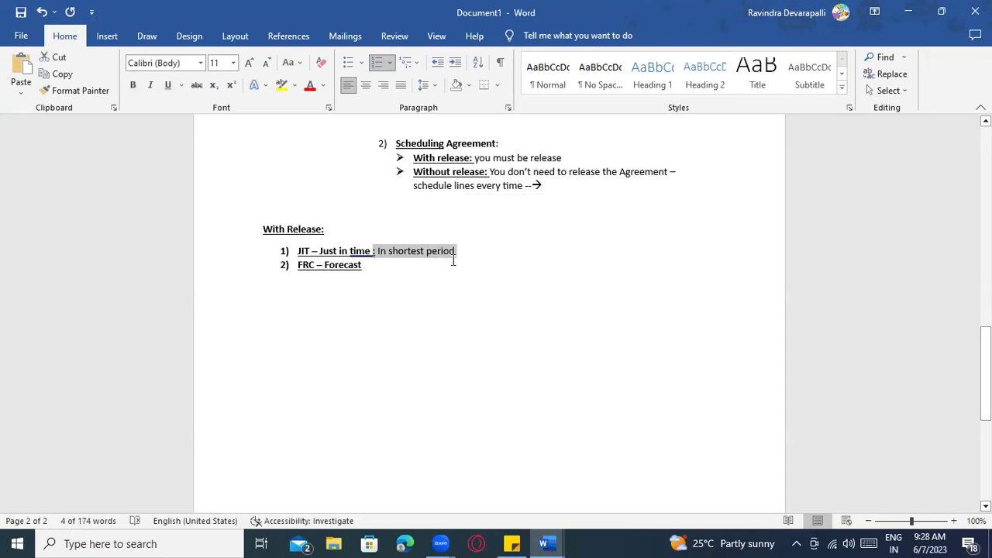
pyautogui.click(454, 264)
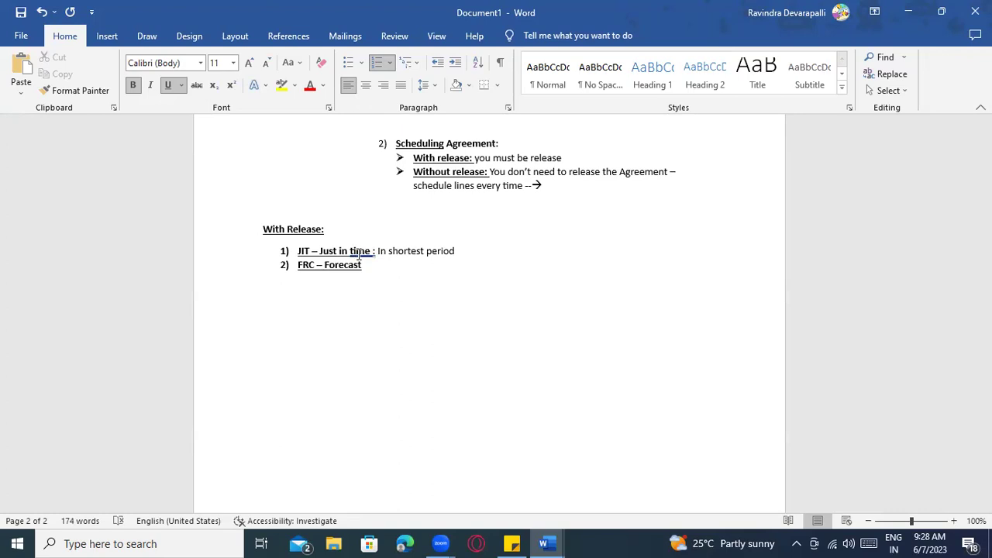
# Extend the JIT explanation with '(for next 1 week- Pre defined schedules – shortest period)'
pyautogui.click(455, 251)
pyautogui.write('( for nex')
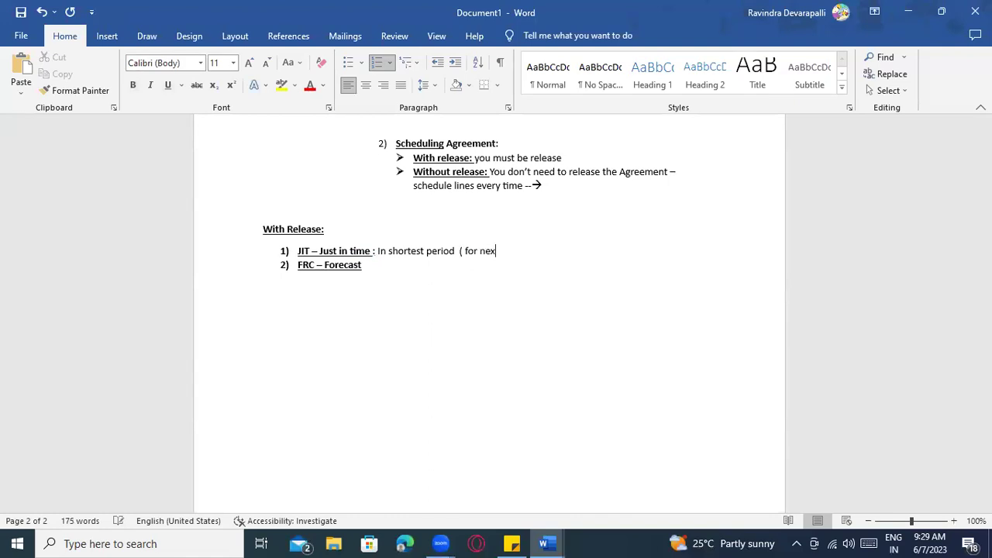
pyautogui.write('t 1 week')
pyautogui.write('defined schedu')
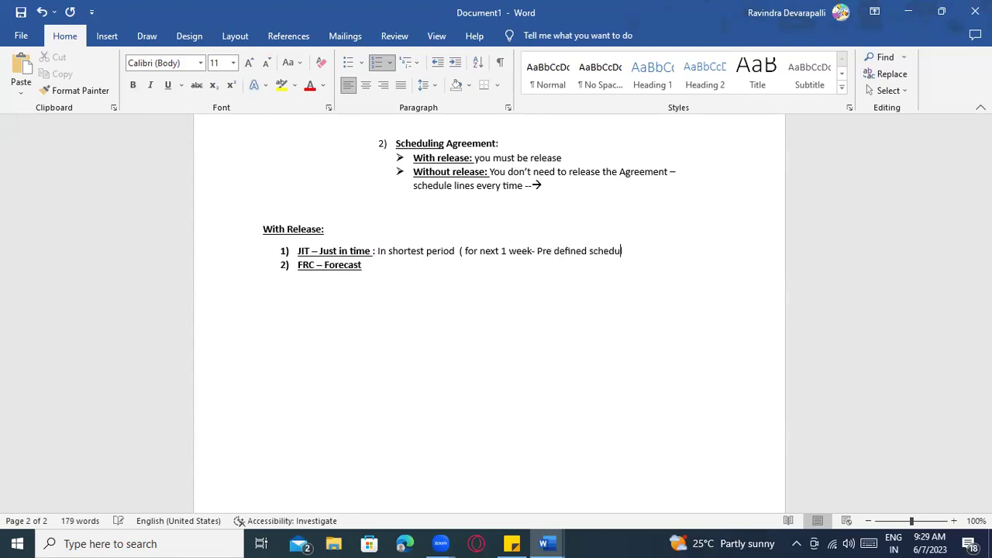
pyautogui.write('les - shot')
pyautogui.press('BackSpace')
pyautogui.write('rttest period')
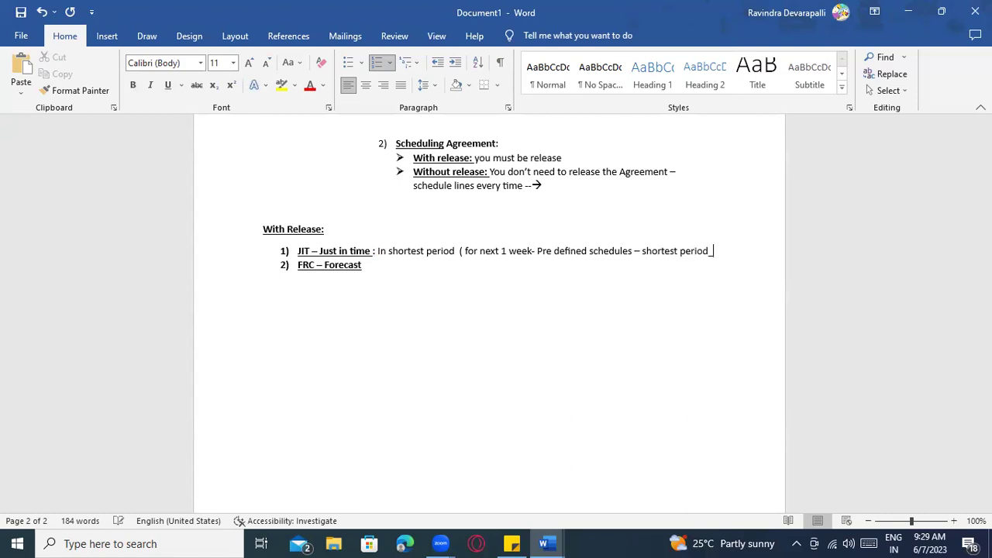
pyautogui.click(397, 268)
# Add ': we can provide the aggregation requirement weekly or monthly ....' after FRC – Forecast, unbolded
pyautogui.write(':')
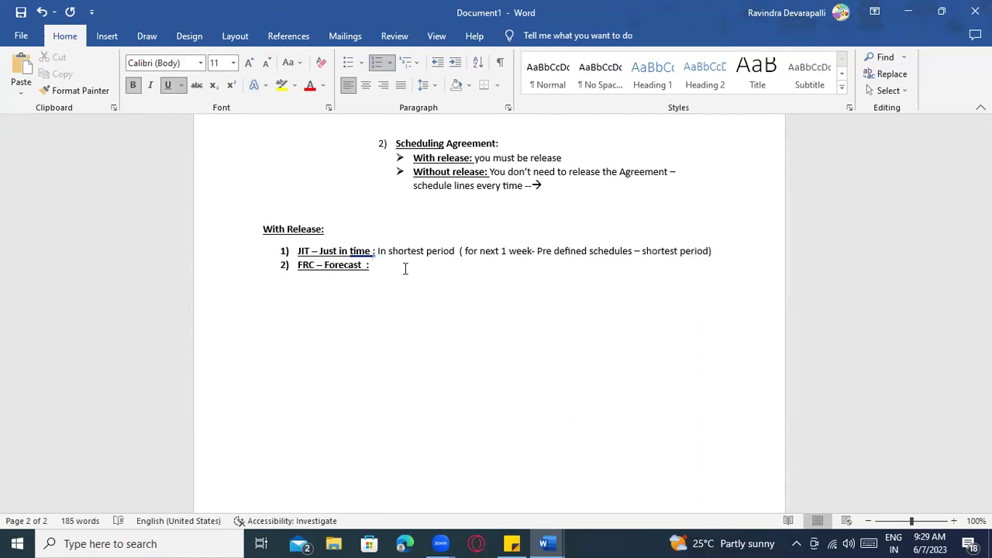
pyautogui.write('we can provide the aggregation requirement we')
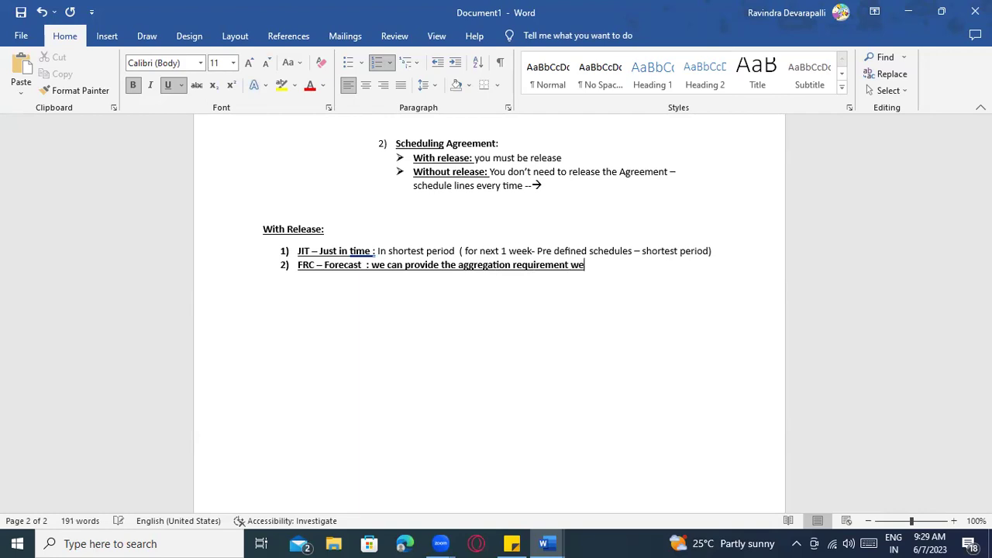
pyautogui.write('ekly or monthly ....')
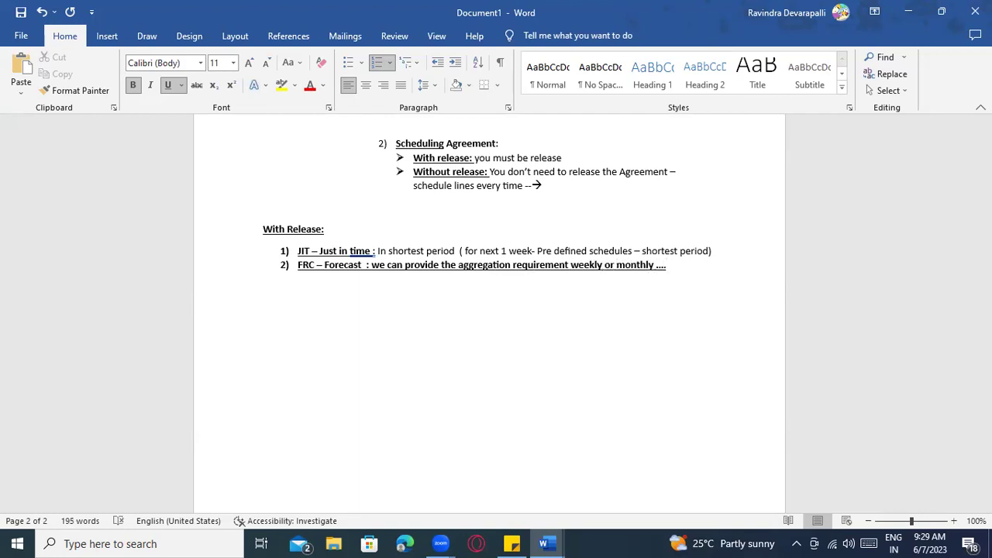
pyautogui.moveTo(373, 269); pyautogui.dragTo(665, 266)
pyautogui.hotkey('ctrl', 'b')
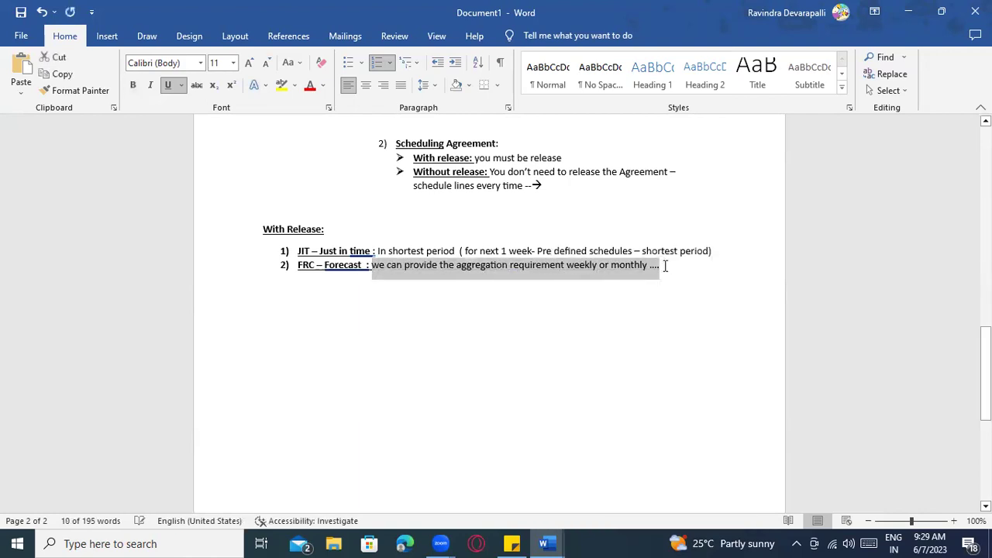
pyautogui.click(456, 250)
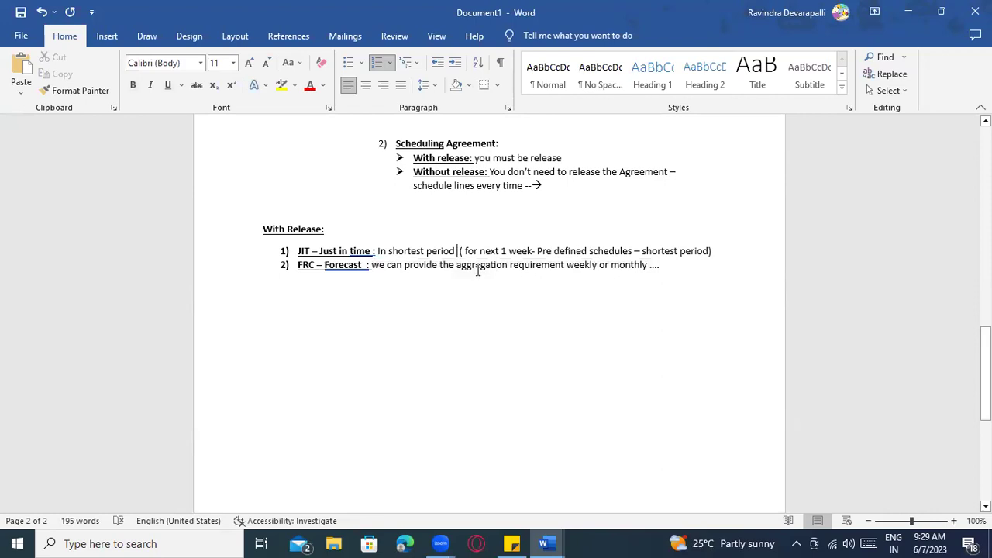
pyautogui.click(658, 264)
pyautogui.click(658, 250)
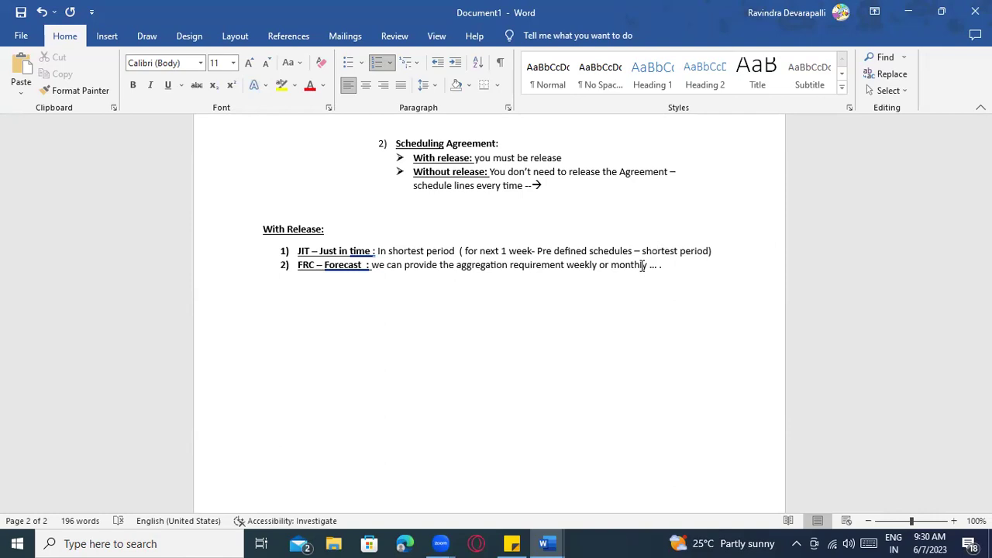
pyautogui.scroll(7, 608, 301)
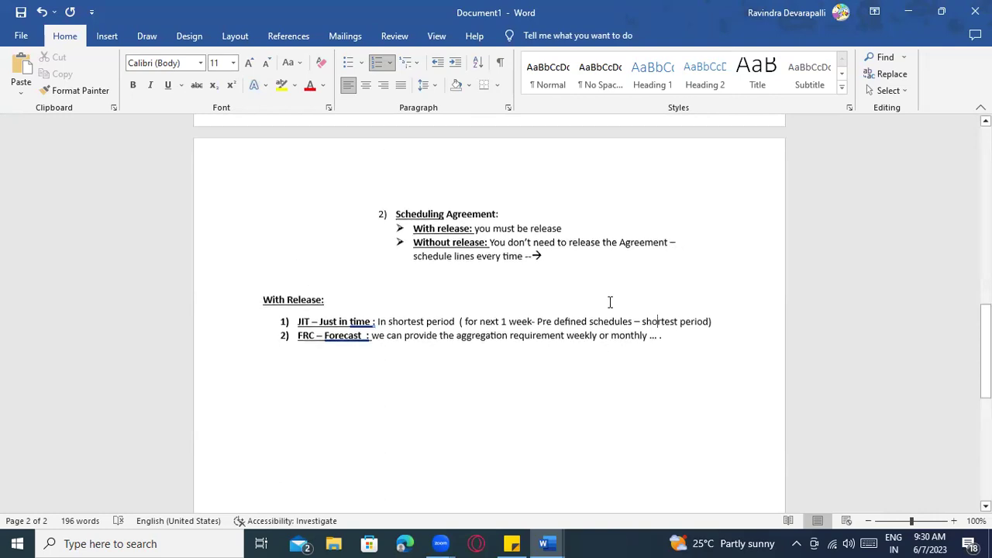
pyautogui.scroll(-4, 607, 302)
pyautogui.scroll(3, 612, 298)
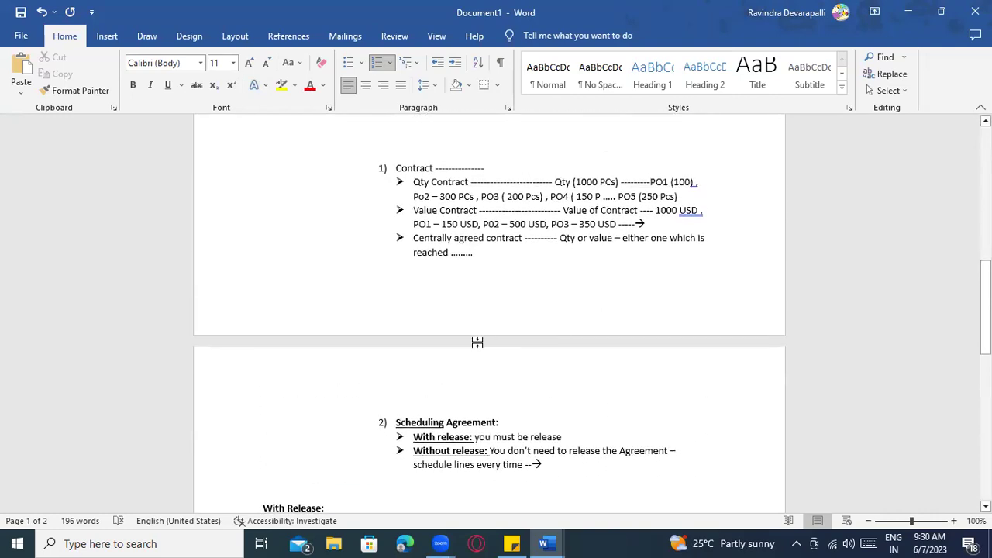
pyautogui.scroll(-1, 496, 337)
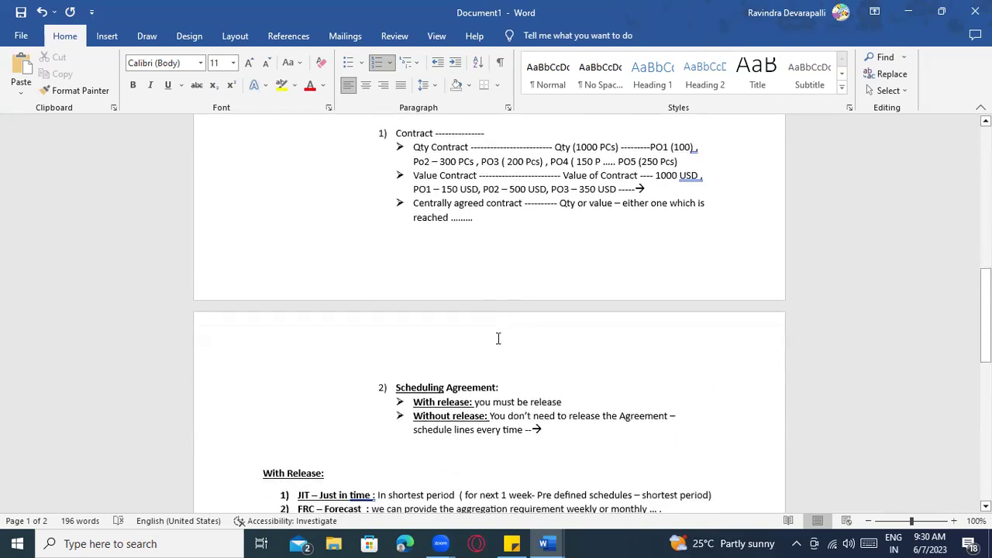
pyautogui.scroll(2, 496, 336)
pyautogui.click(482, 273)
pyautogui.click(480, 259)
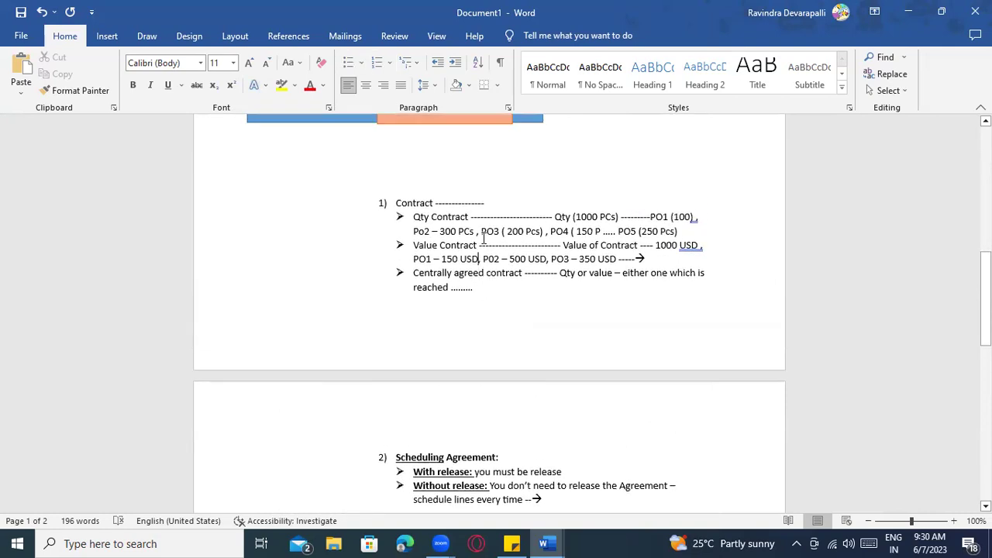
pyautogui.click(483, 239)
pyautogui.scroll(-3, 545, 355)
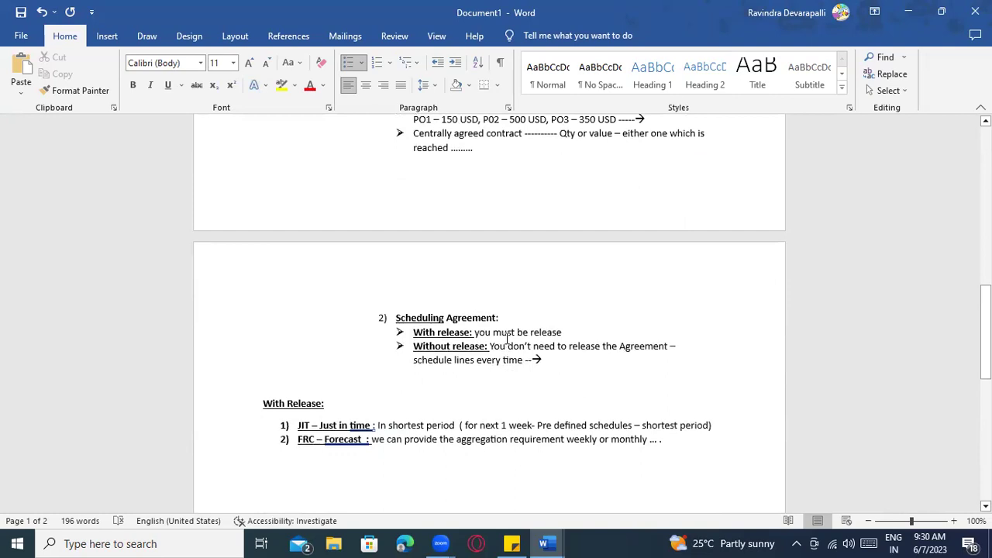
pyautogui.click(509, 346)
pyautogui.click(569, 360)
pyautogui.scroll(-4, 565, 362)
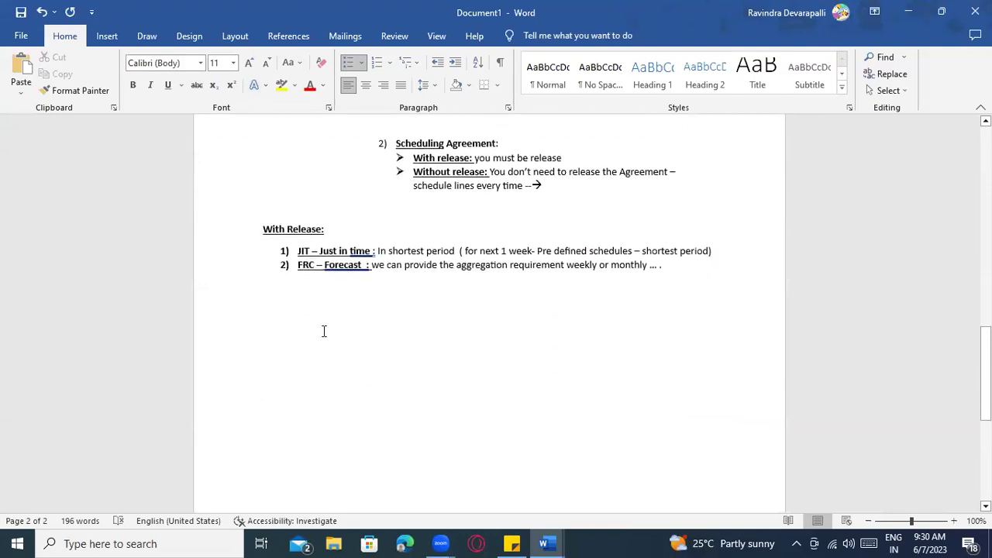
# Type a bold 'Contract :' heading with the first item '1) ME31K' below it
pyautogui.moveTo(372, 321); pyautogui.dragTo(283, 318)
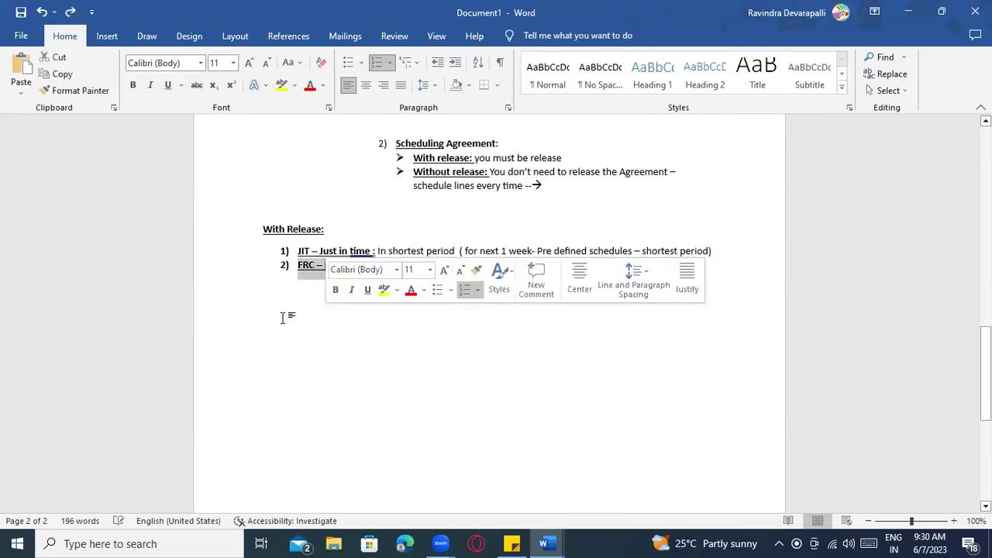
pyautogui.click(307, 326)
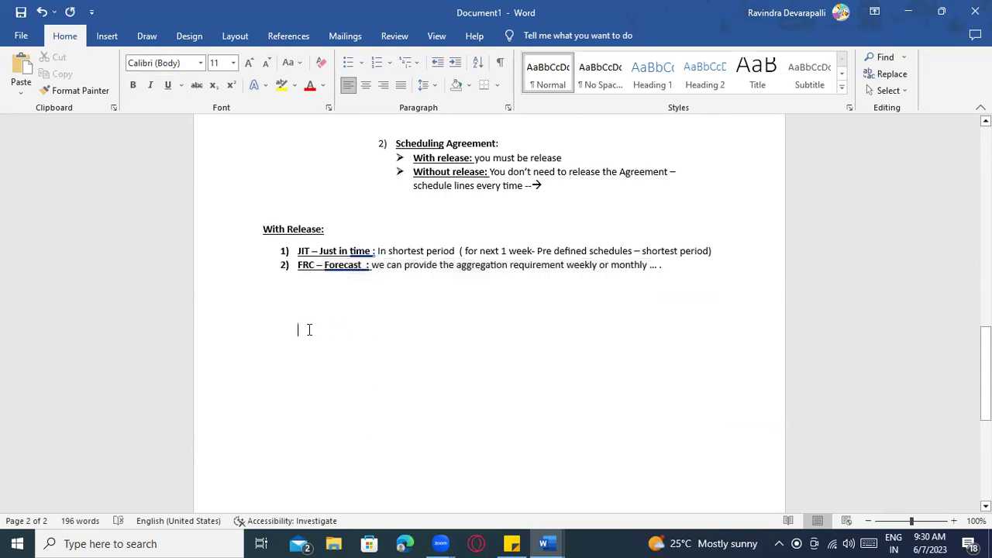
pyautogui.write('Contra')
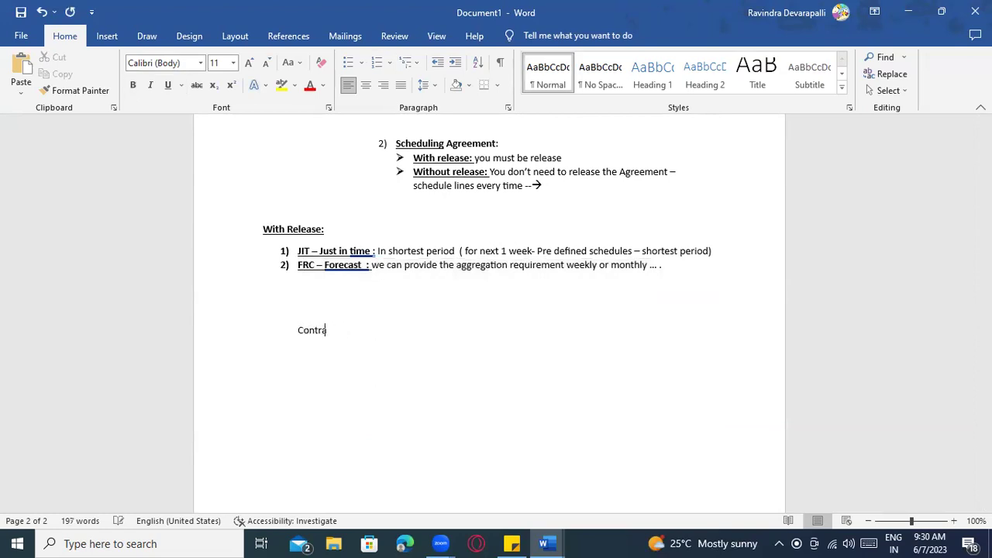
pyautogui.write('ct :')
pyautogui.press('Return')
pyautogui.write('1) ME31K')
pyautogui.moveTo(358, 335); pyautogui.dragTo(297, 335)
pyautogui.hotkey('ctrl', 'b')
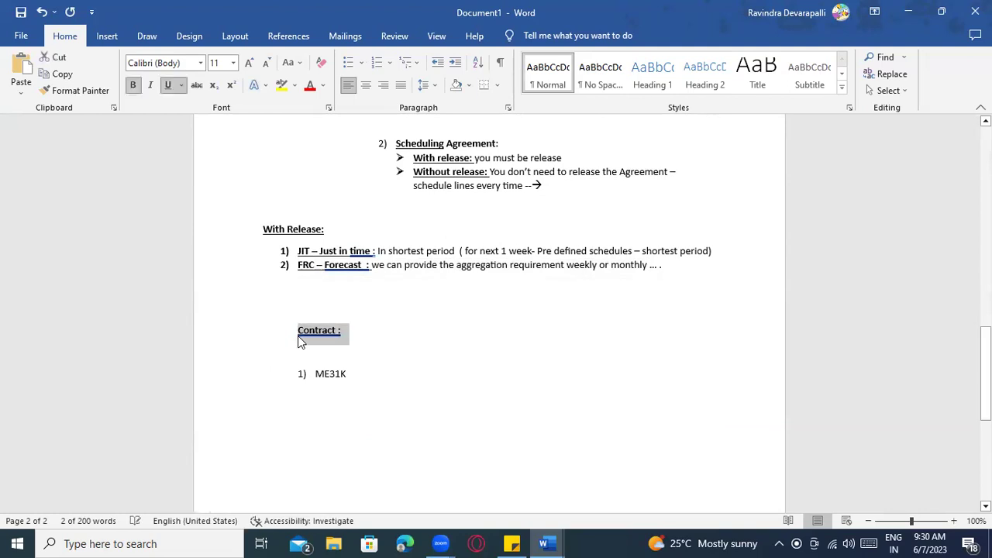
# Complete the numbered list with ME32K and ME33K, adding a dash after each item
pyautogui.click(381, 383)
pyautogui.write('-')
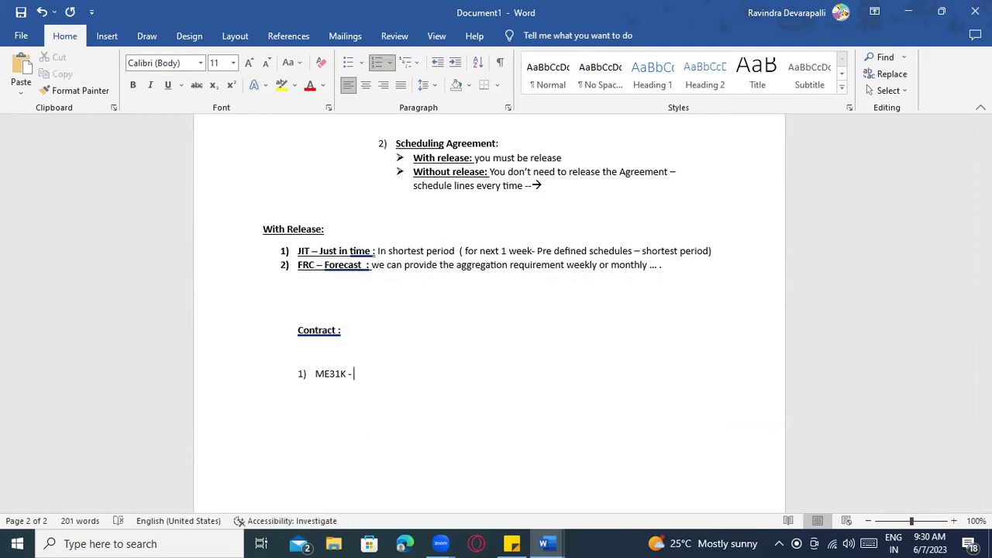
pyautogui.press('Return')
pyautogui.write('ME32K')
pyautogui.press('Return')
pyautogui.write('ME')
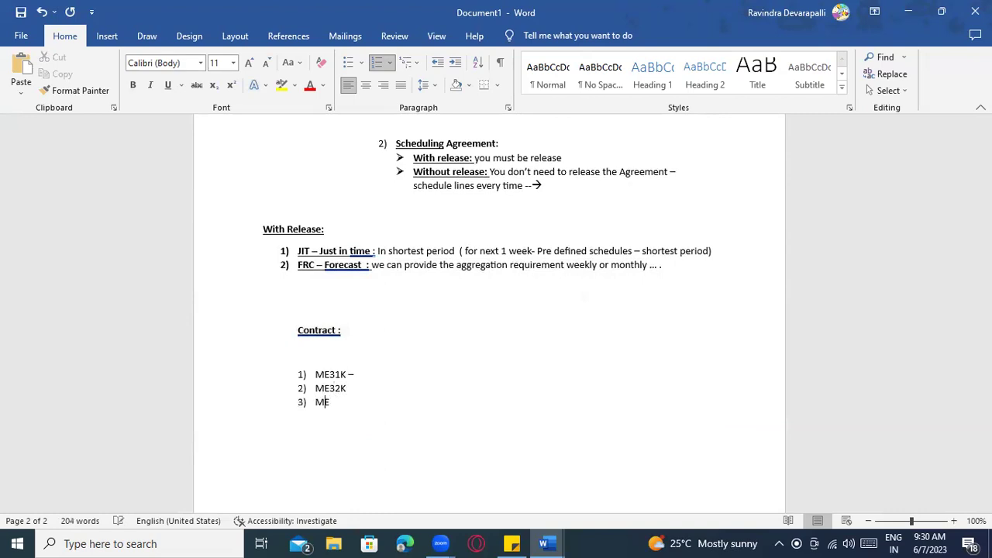
pyautogui.write('33K')
pyautogui.click(349, 388)
pyautogui.write('-')
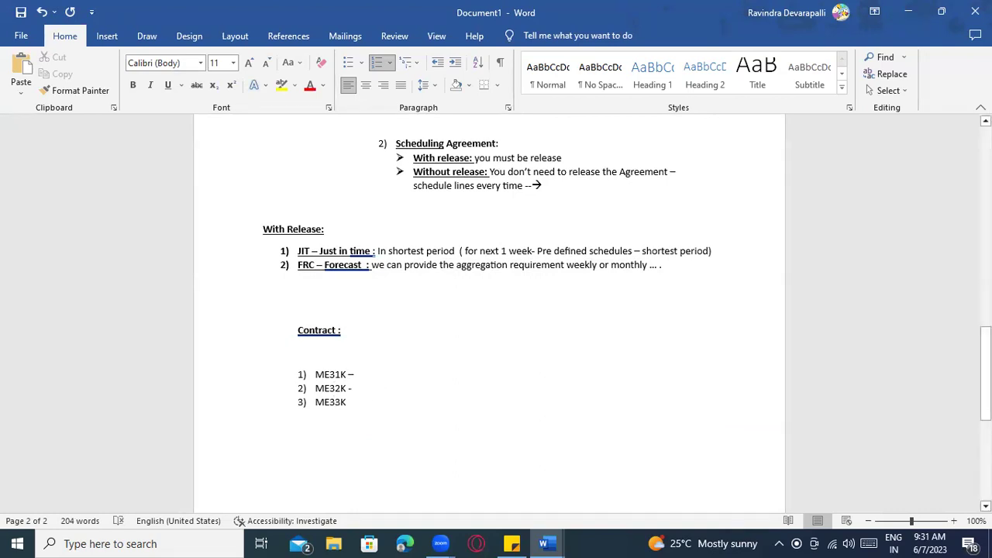
pyautogui.click(350, 403)
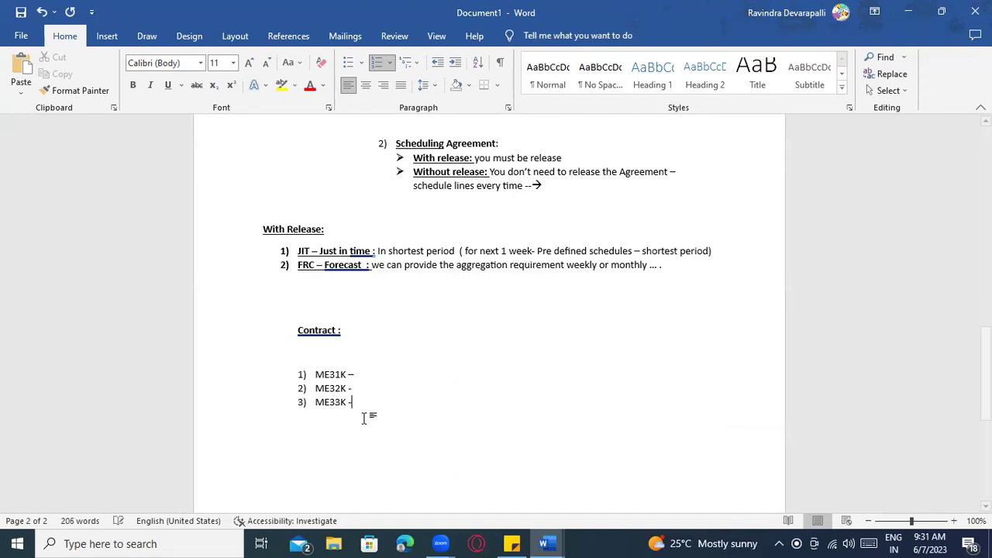
pyautogui.write('-')
# Add the line 'Qty Contract --- document type' above the list
pyautogui.scroll(-1, 389, 399)
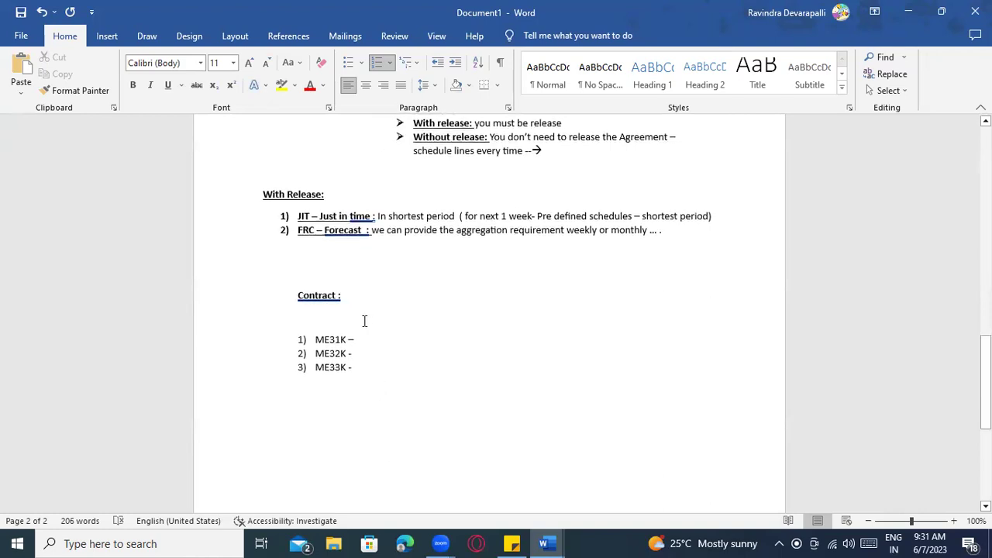
pyautogui.click(363, 321)
pyautogui.press('Return')
pyautogui.write('Qty Contract')
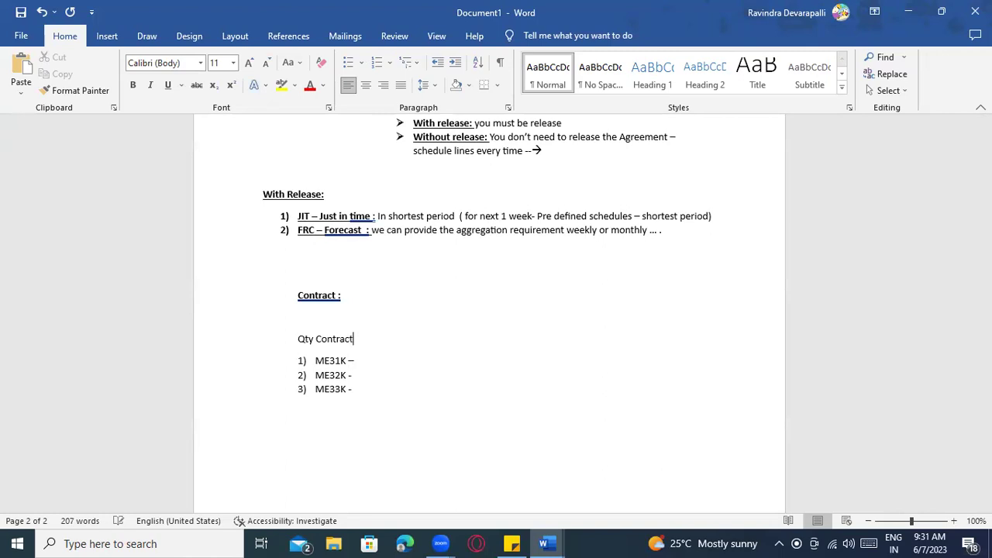
pyautogui.write(' --- document type -')
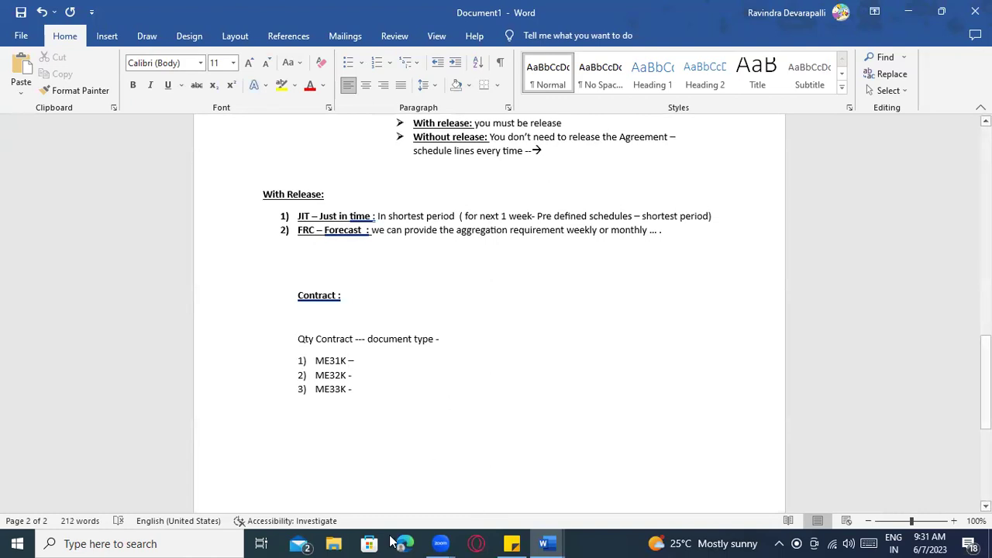
# Launch SAP Logon from Windows search and connect to the ECC server
pyautogui.press('super')
pyautogui.write('SAP')
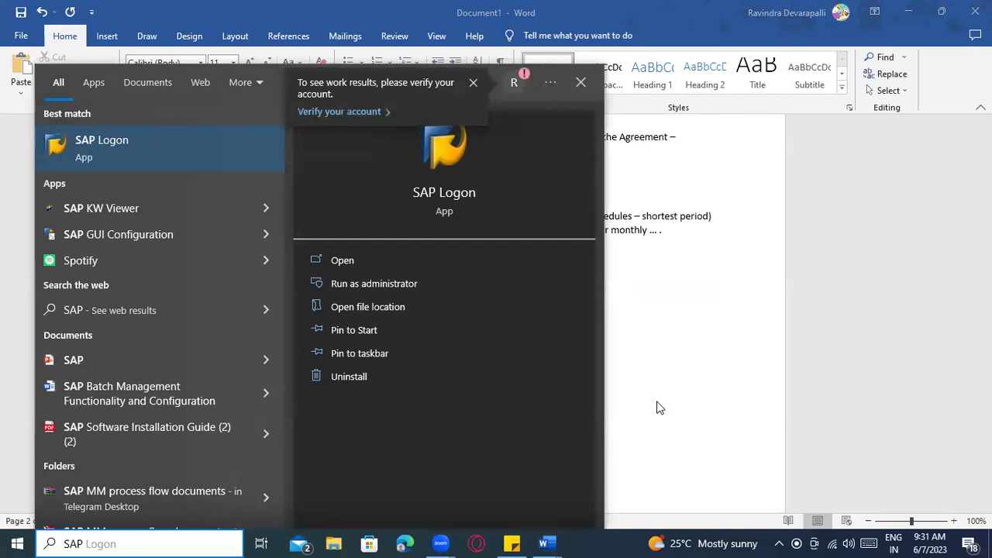
pyautogui.press('Return')
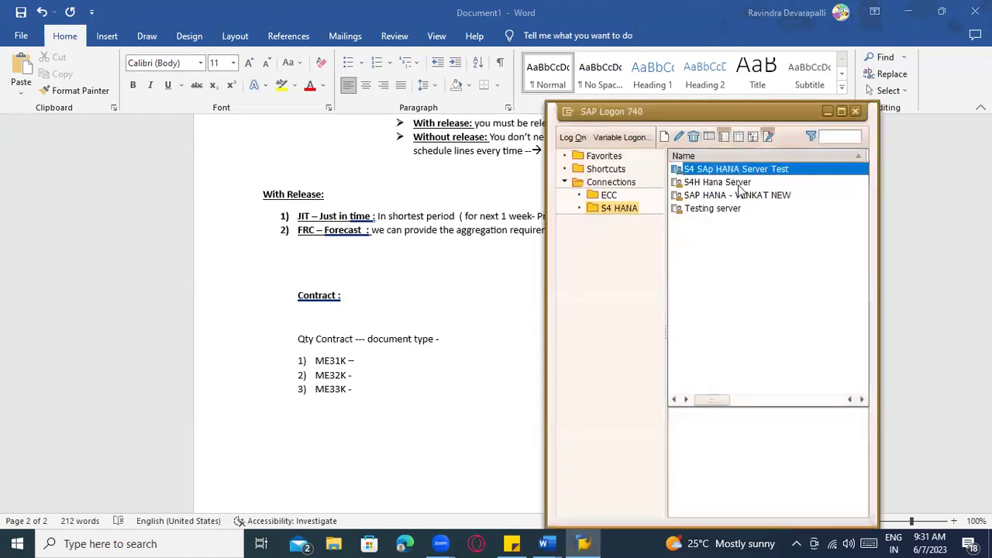
pyautogui.click(609, 196)
pyautogui.click(725, 222)
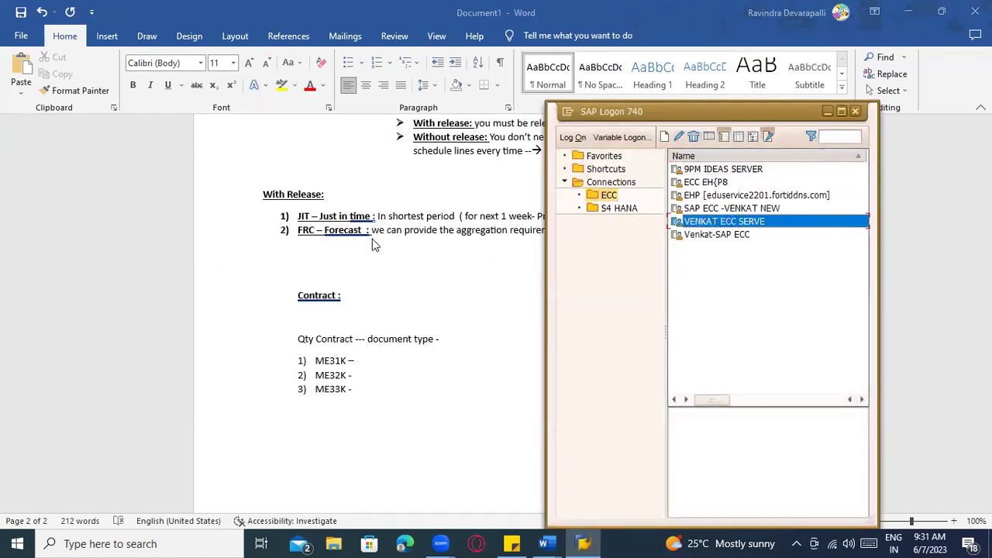
pyautogui.press('Return')
# Log on with the saved user name and the password copied from the note
pyautogui.click(161, 155)
pyautogui.click(161, 159)
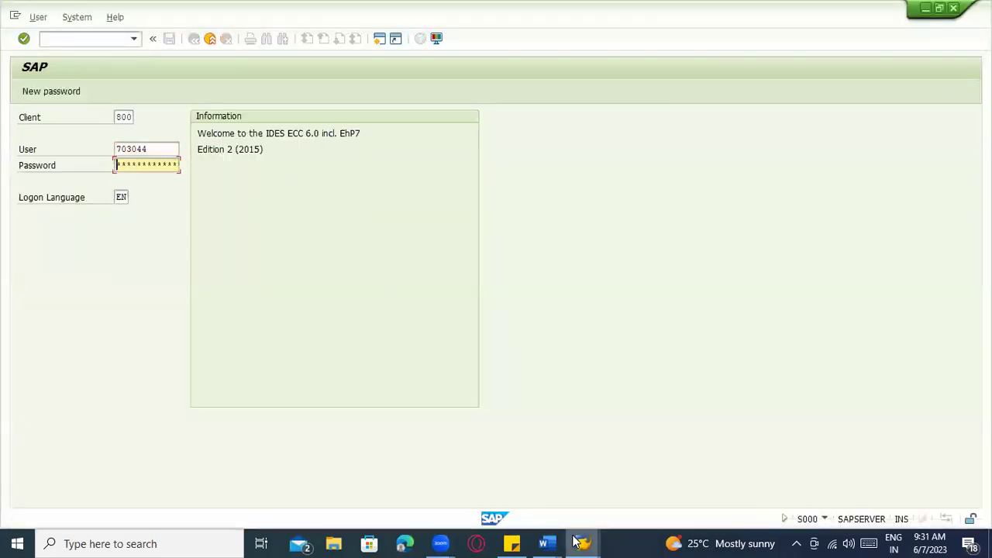
pyautogui.click(511, 544)
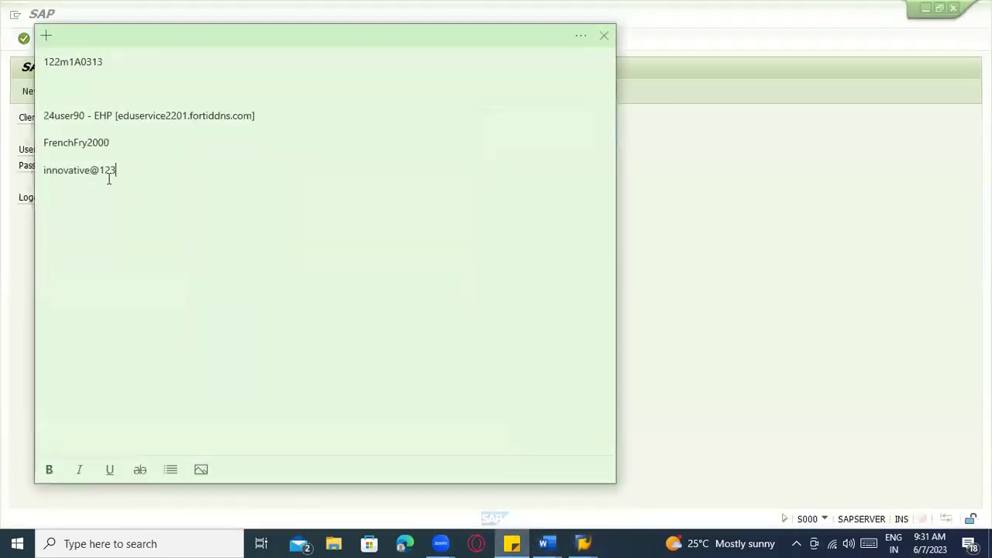
pyautogui.moveTo(116, 171); pyautogui.dragTo(10, 177)
pyautogui.hotkey('ctrl', 'c')
pyautogui.hotkey('alt', 'Tab')
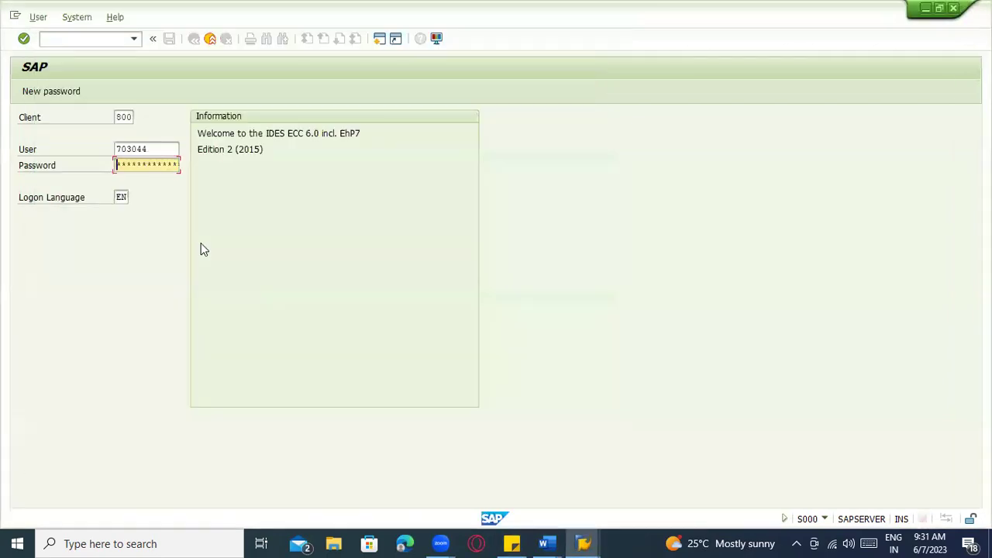
pyautogui.hotkey('ctrl', 'v')
pyautogui.press('Return')
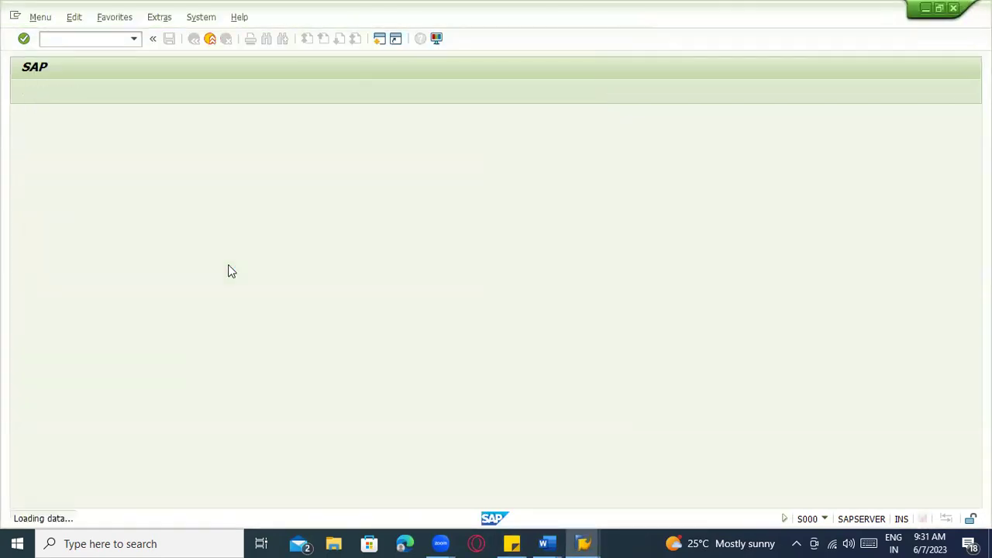
# Start the create contract transaction ME31K from the command field
pyautogui.write('me31k')
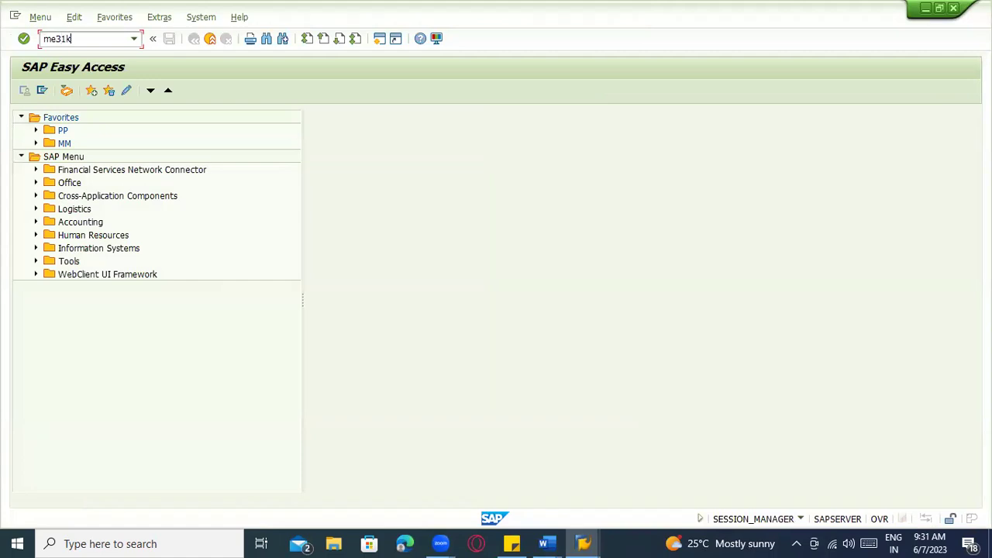
pyautogui.press('Return')
pyautogui.hotkey('alt', 'Tab')
pyautogui.hotkey('alt', 'Tab')
# Complete the line as 'document type – MK' and add 'WK - Value contract' beneath it
pyautogui.write('MK')
pyautogui.press('Return')
pyautogui.write('WK -')
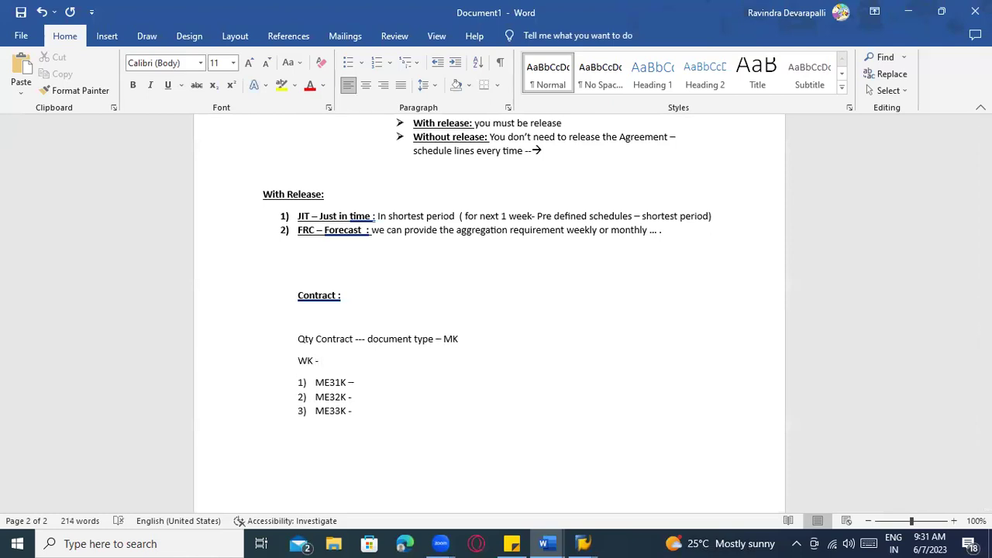
pyautogui.write(' Value contract')
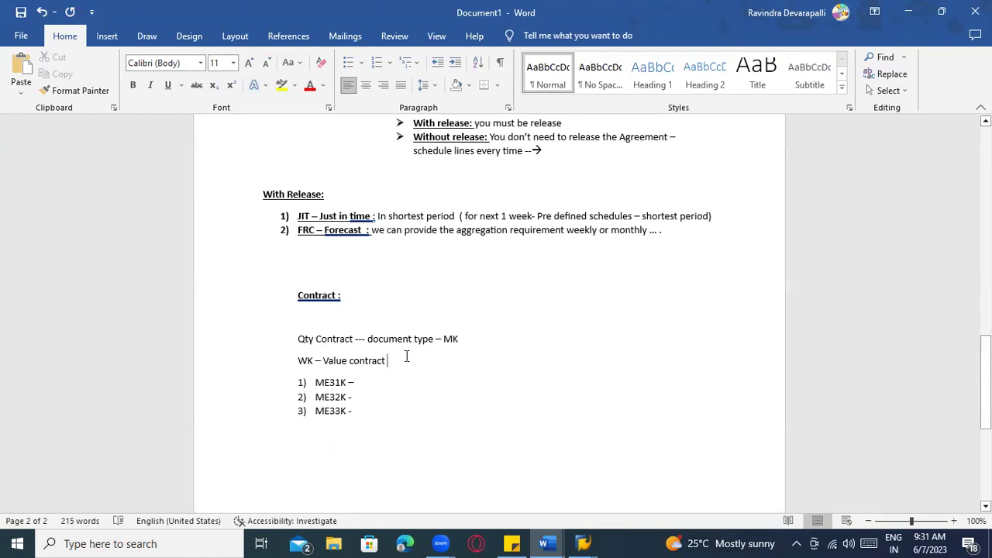
pyautogui.hotkey('alt', 'Tab')
pyautogui.hotkey('alt', 'Tab')
pyautogui.press('Tab')
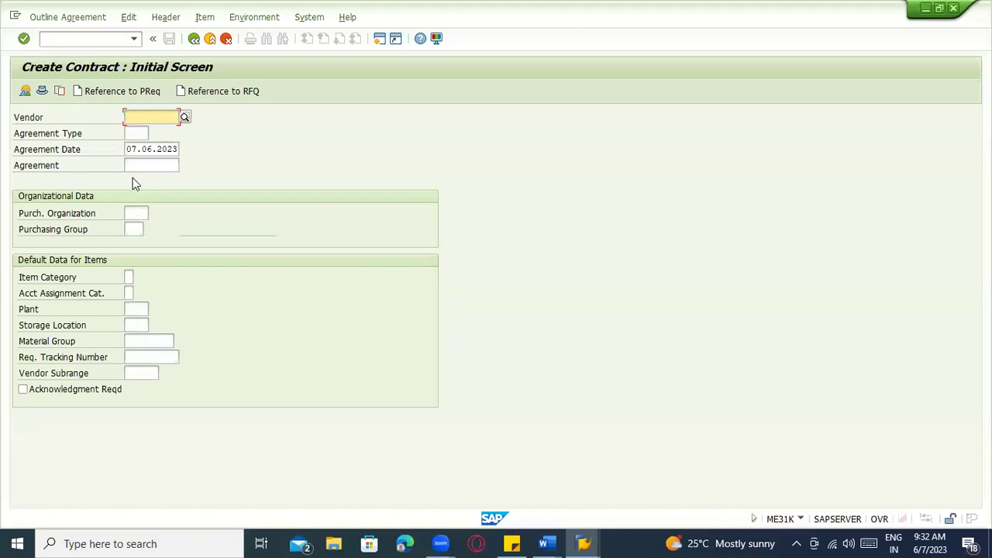
# Choose MK (Quantity contract) as agreement type after comparing it with CCTR and WK
pyautogui.click(150, 132)
pyautogui.click(156, 134)
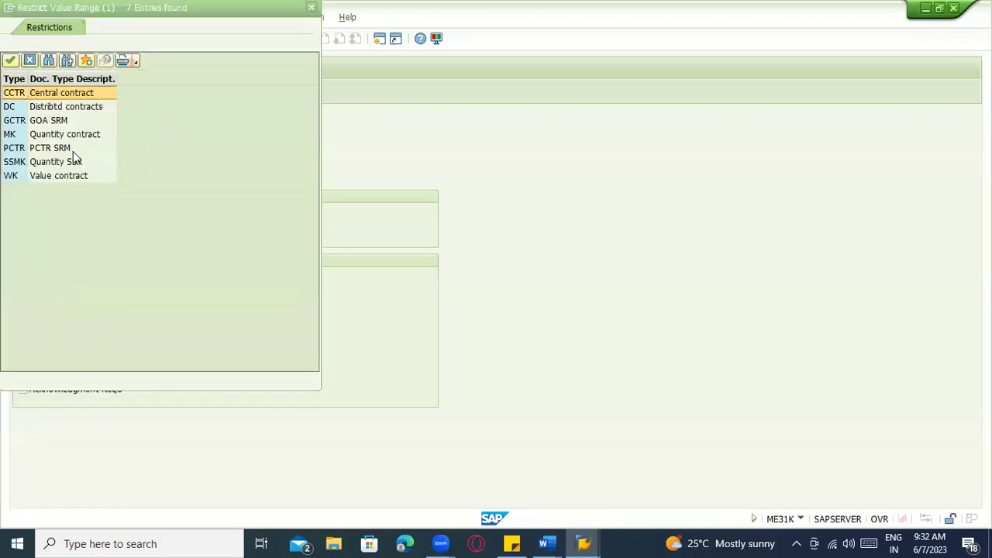
pyautogui.click(84, 130)
pyautogui.click(86, 94)
pyautogui.click(80, 136)
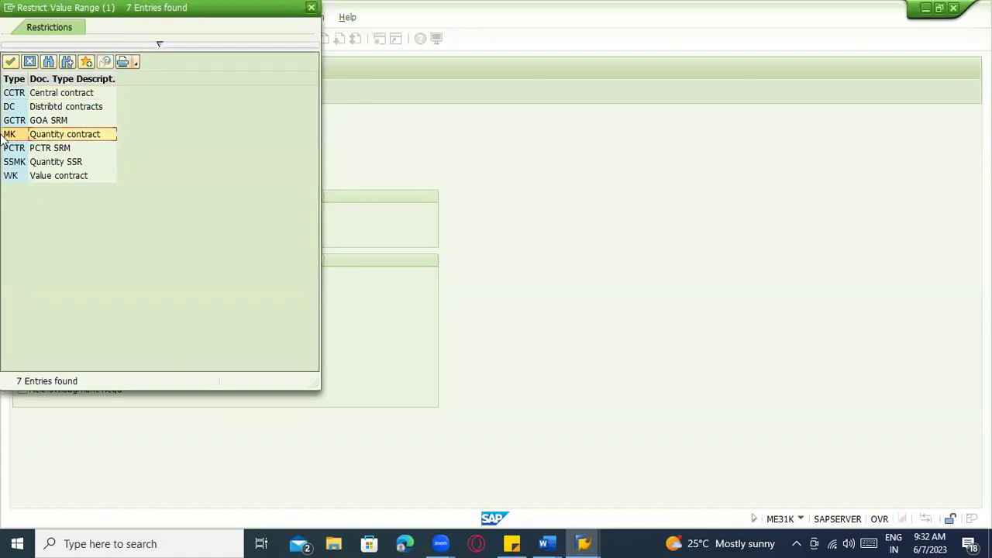
pyautogui.click(50, 177)
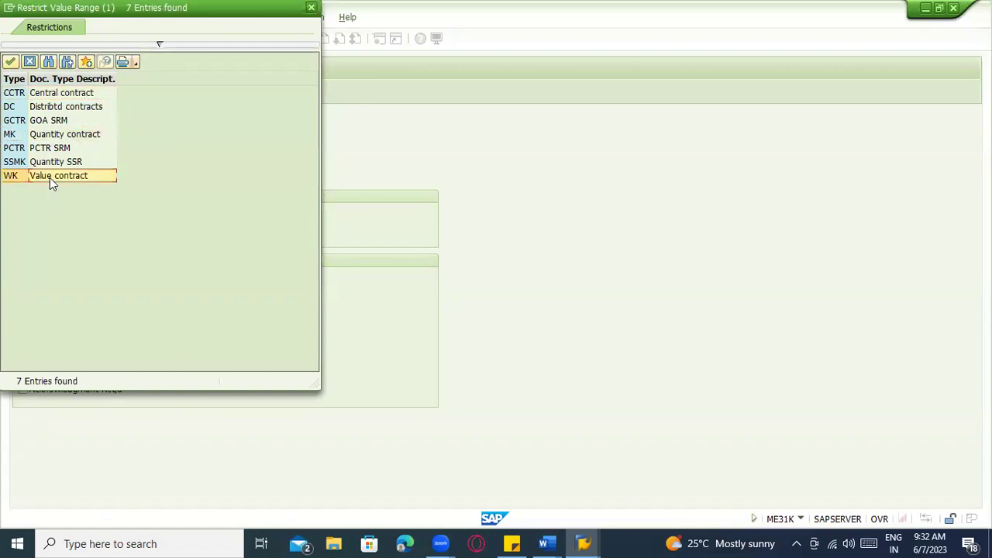
pyautogui.click(66, 95)
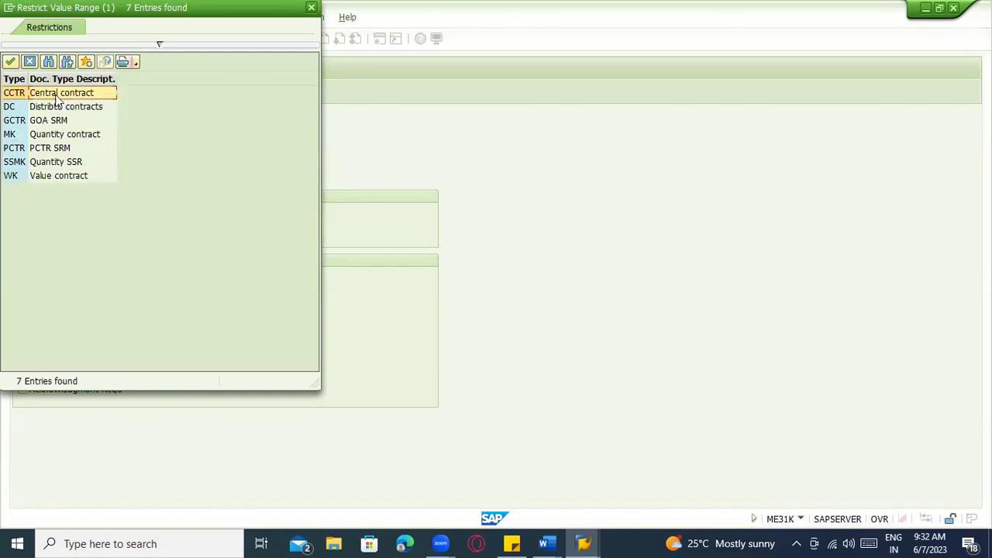
pyautogui.click(65, 134)
pyautogui.doubleClick(66, 134)
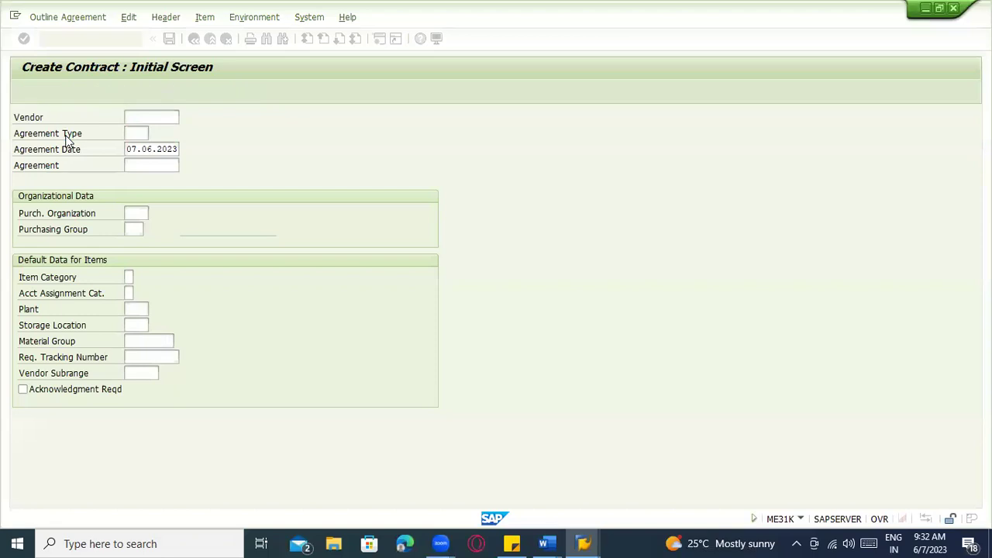
# Enter vendor 1000, purchasing organization 1000 and purchasing group 000
pyautogui.click(134, 118)
pyautogui.write('1000')
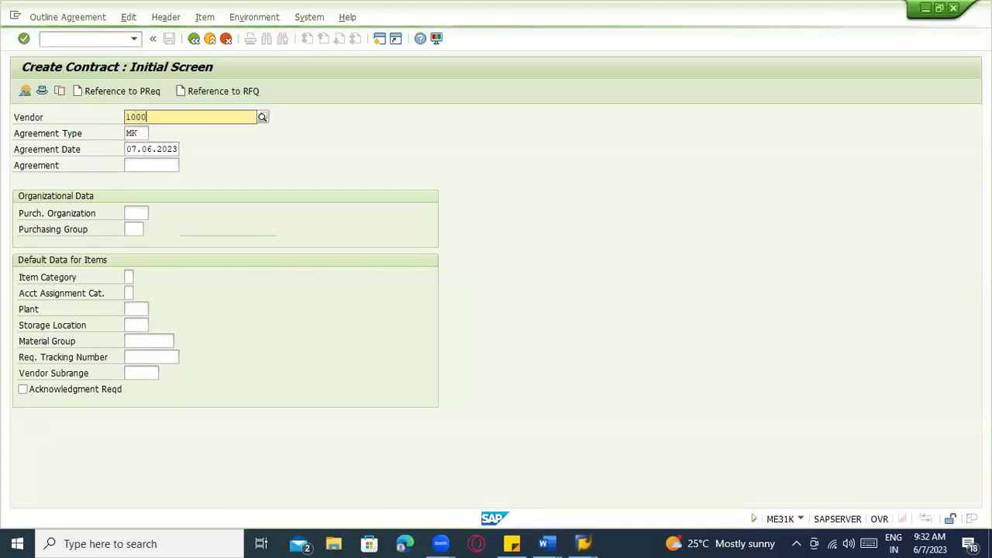
pyautogui.click(147, 149)
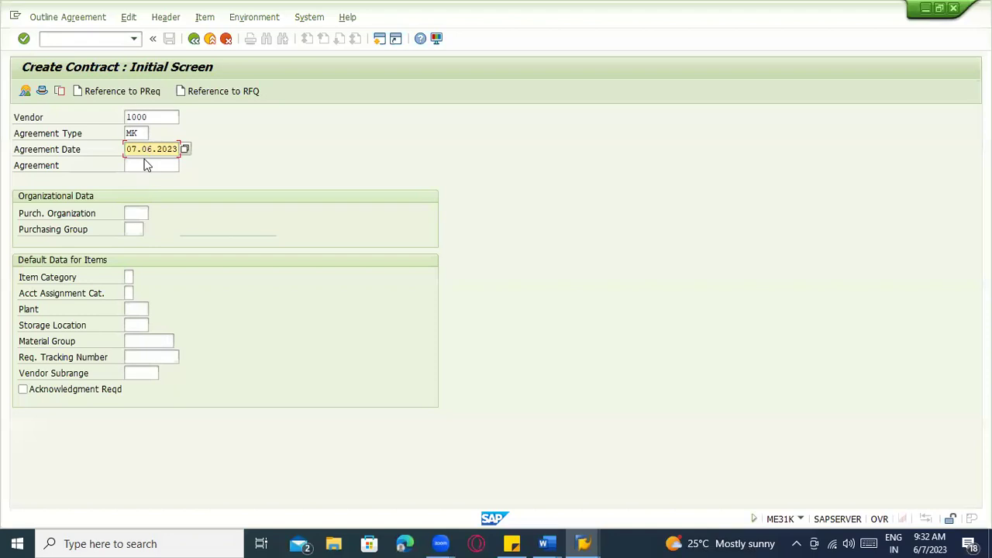
pyautogui.click(147, 164)
pyautogui.click(139, 213)
pyautogui.write('1000')
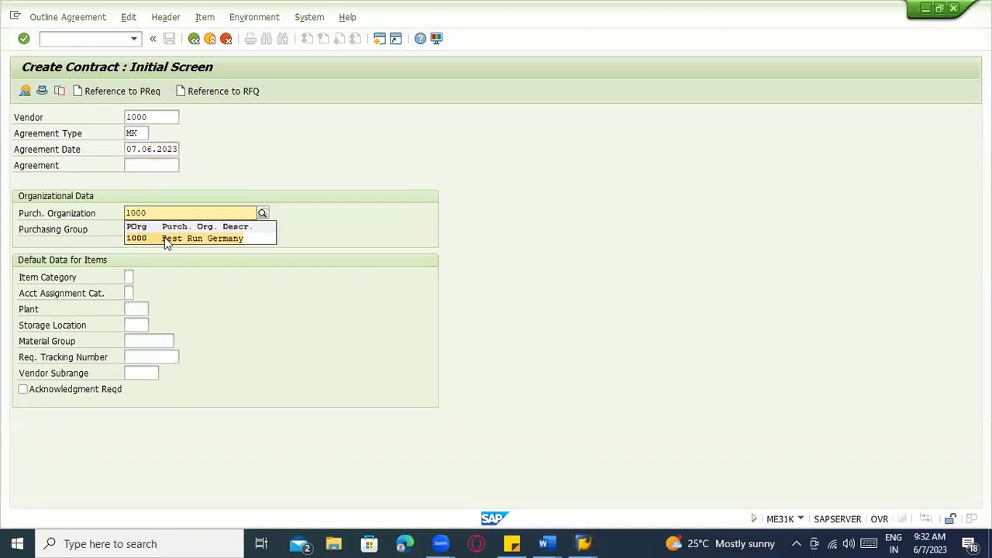
pyautogui.click(164, 237)
pyautogui.click(140, 234)
pyautogui.write('000')
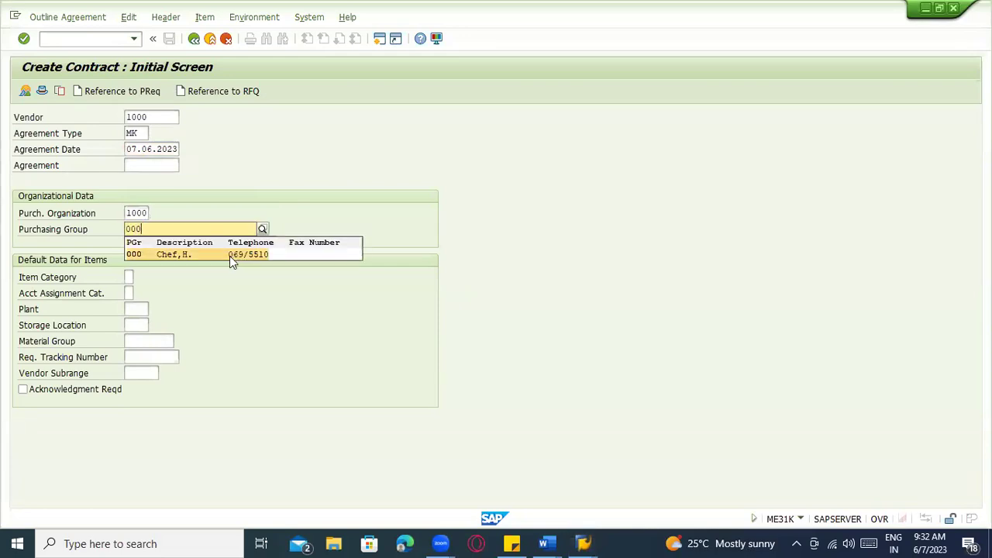
pyautogui.click(230, 258)
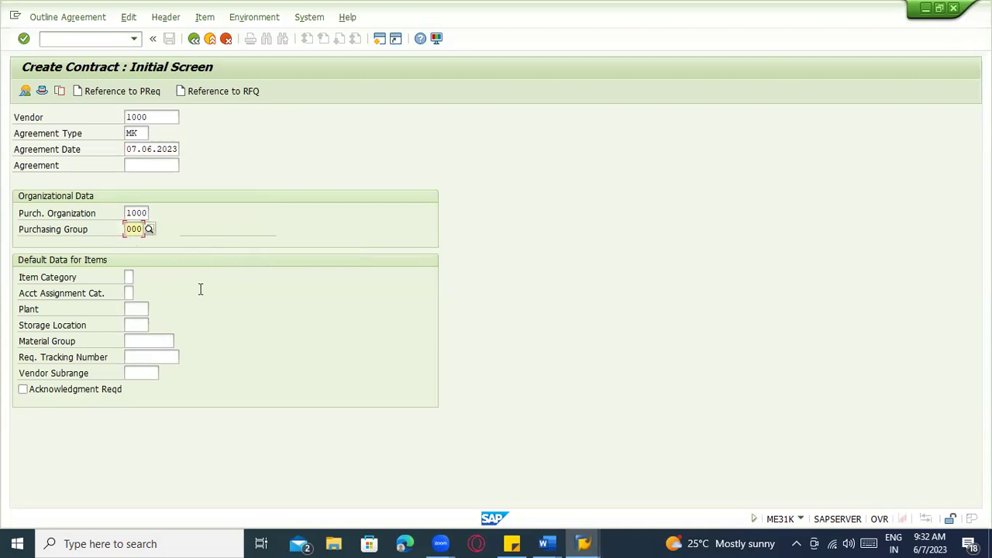
# Set default plant 1100 and storage location 0001 for the items
pyautogui.click(135, 310)
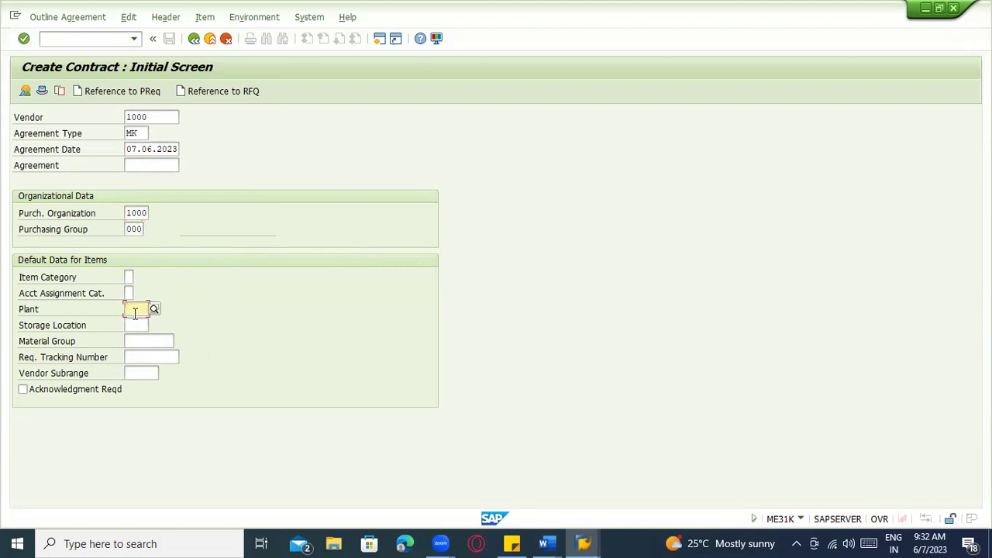
pyautogui.write('1100')
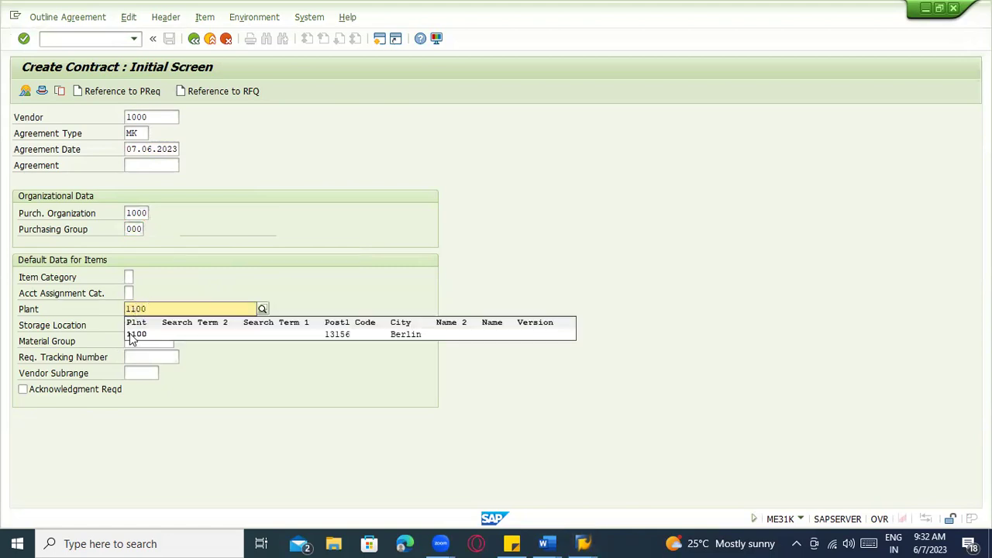
pyautogui.click(133, 334)
pyautogui.click(132, 325)
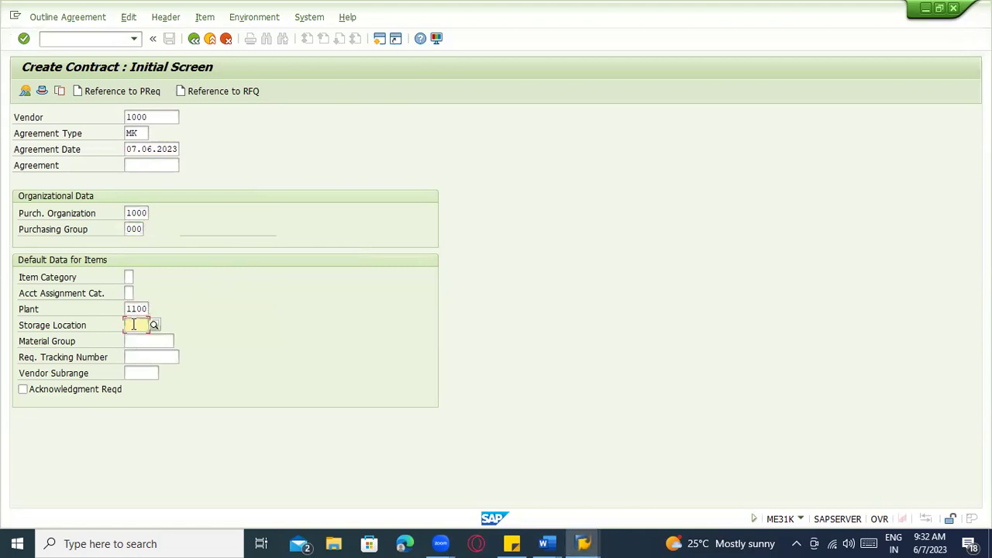
pyautogui.write('0001')
pyautogui.click(130, 348)
pyautogui.click(133, 345)
pyautogui.click(137, 359)
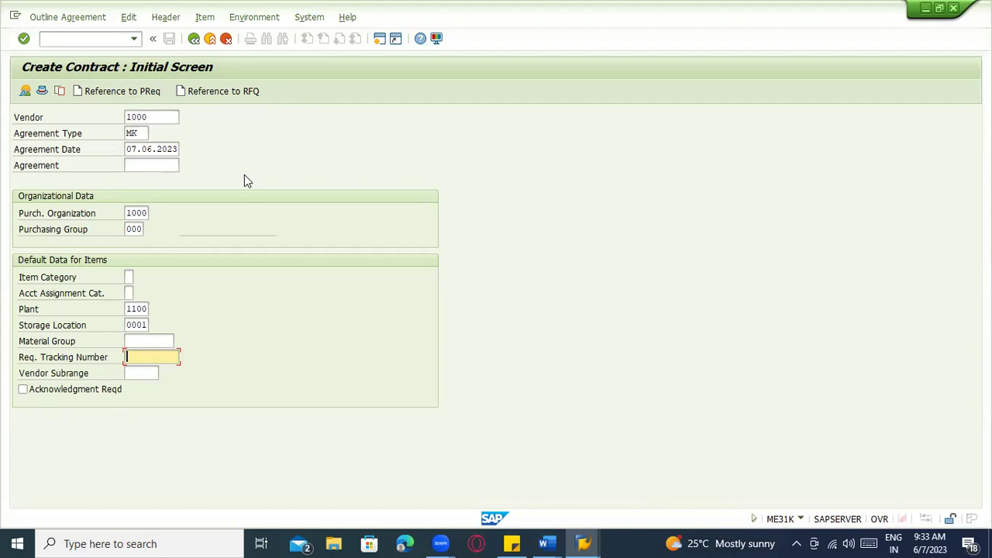
# Go to the header data and copy the validity start date 07.06.2023
pyautogui.press('Return')
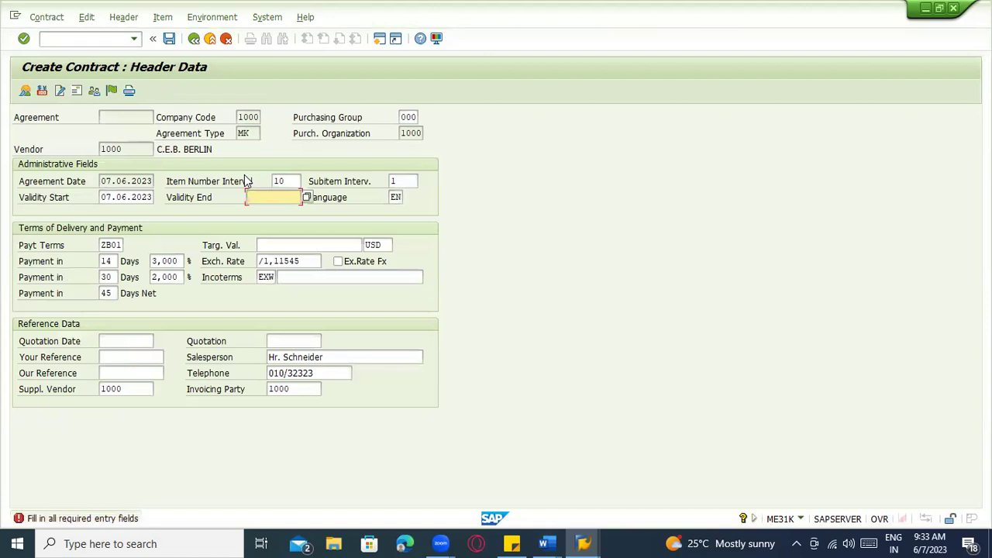
pyautogui.click(259, 244)
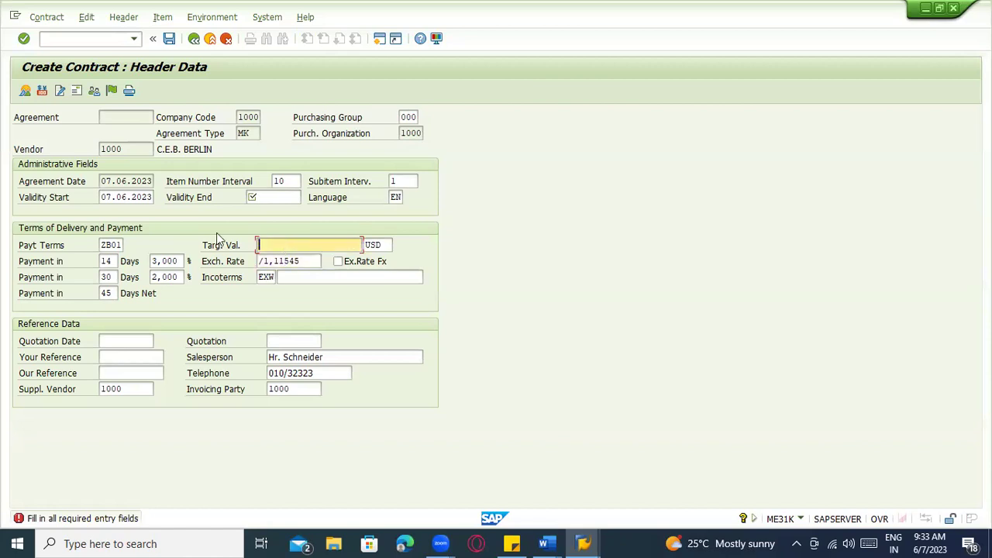
pyautogui.click(255, 198)
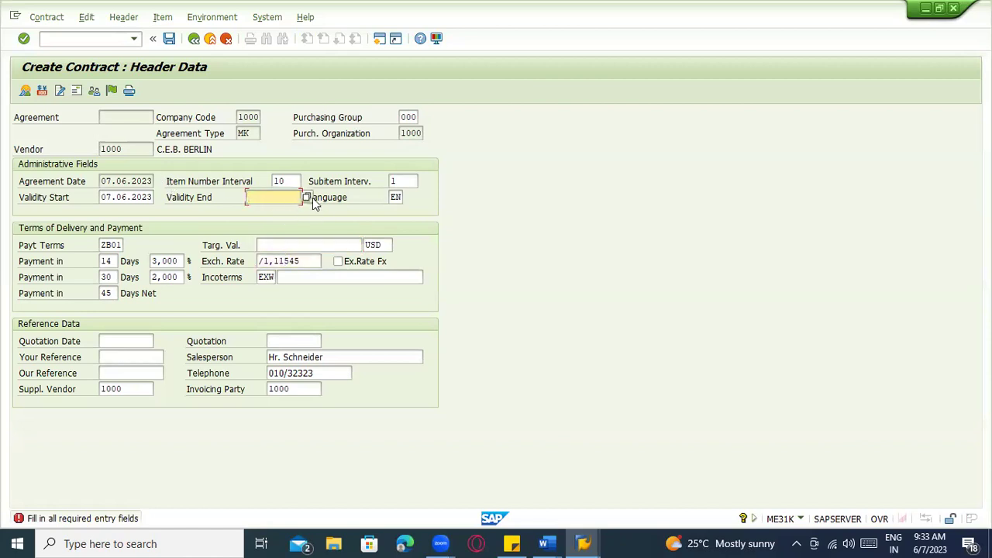
pyautogui.click(130, 182)
pyautogui.moveTo(103, 197); pyautogui.dragTo(168, 198)
pyautogui.moveTo(104, 197); pyautogui.dragTo(182, 203)
pyautogui.hotkey('ctrl', 'c')
# Paste it as validity end, change the year to 07.06.2024, and continue to items
pyautogui.click(249, 197)
pyautogui.hotkey('ctrl', 'v')
pyautogui.press('BackSpace')
pyautogui.write('4')
pyautogui.click(129, 195)
pyautogui.click(276, 197)
pyautogui.click(104, 182)
pyautogui.press('Return')
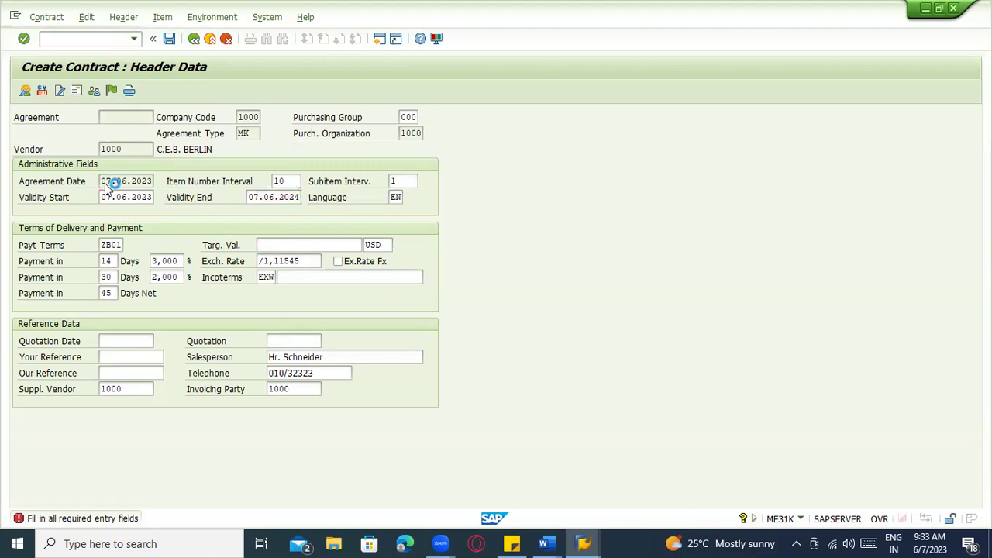
# Enter material 200-110 for item 10, choosing it from the suggestions
pyautogui.click(98, 184)
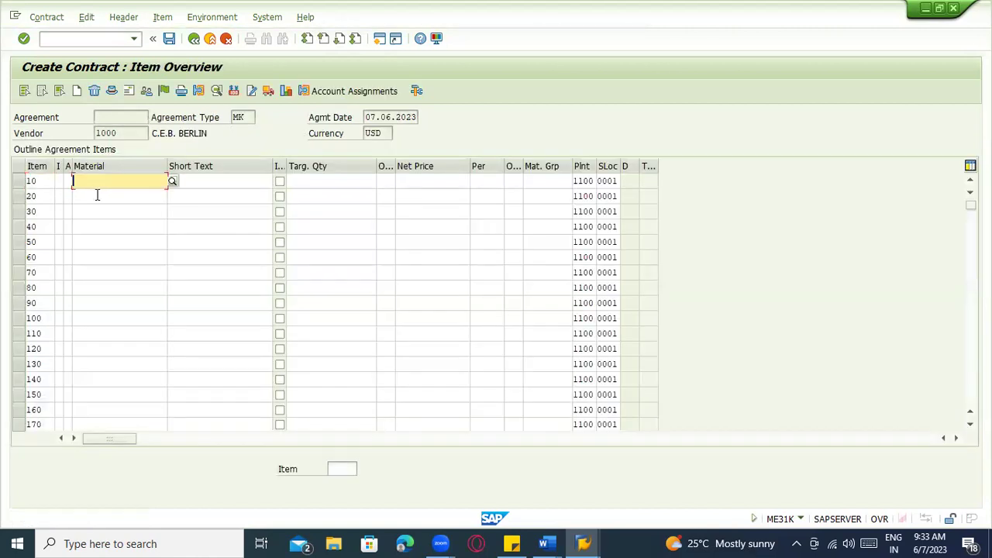
pyautogui.click(239, 182)
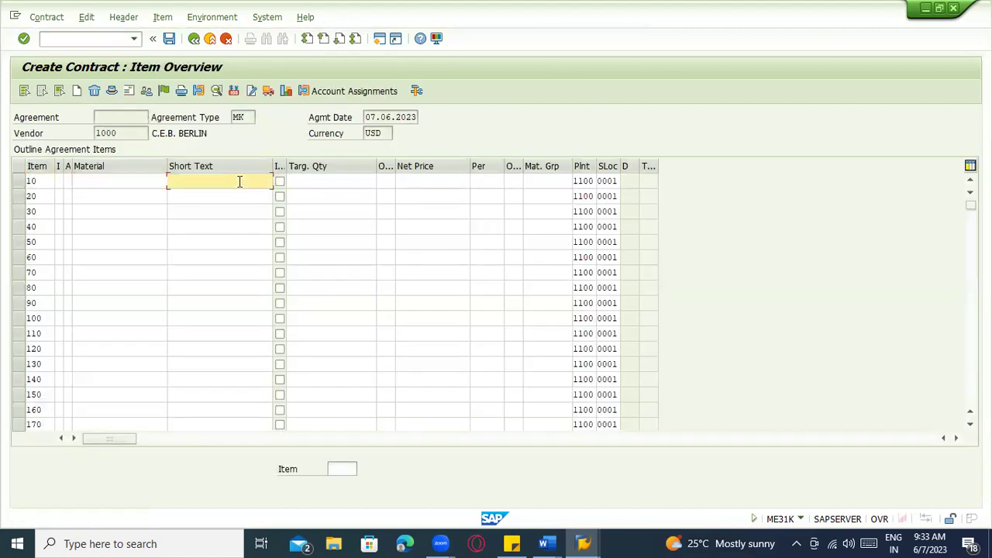
pyautogui.click(338, 183)
pyautogui.click(84, 181)
pyautogui.click(87, 197)
pyautogui.click(89, 227)
pyautogui.click(91, 243)
pyautogui.click(92, 273)
pyautogui.click(93, 195)
pyautogui.click(93, 182)
pyautogui.click(93, 212)
pyautogui.click(93, 257)
pyautogui.click(93, 288)
pyautogui.click(92, 303)
pyautogui.click(91, 332)
pyautogui.click(108, 196)
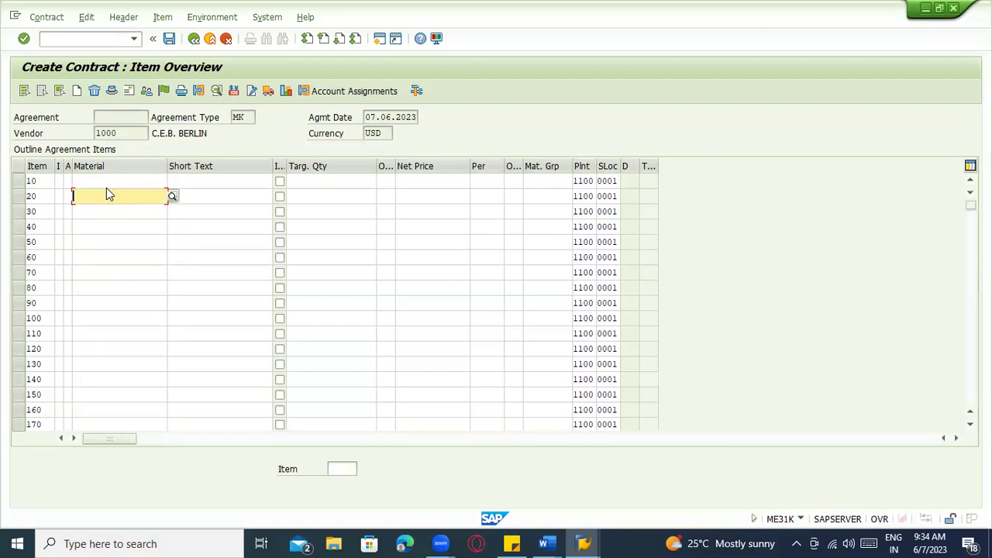
pyautogui.click(106, 181)
pyautogui.write('200-1')
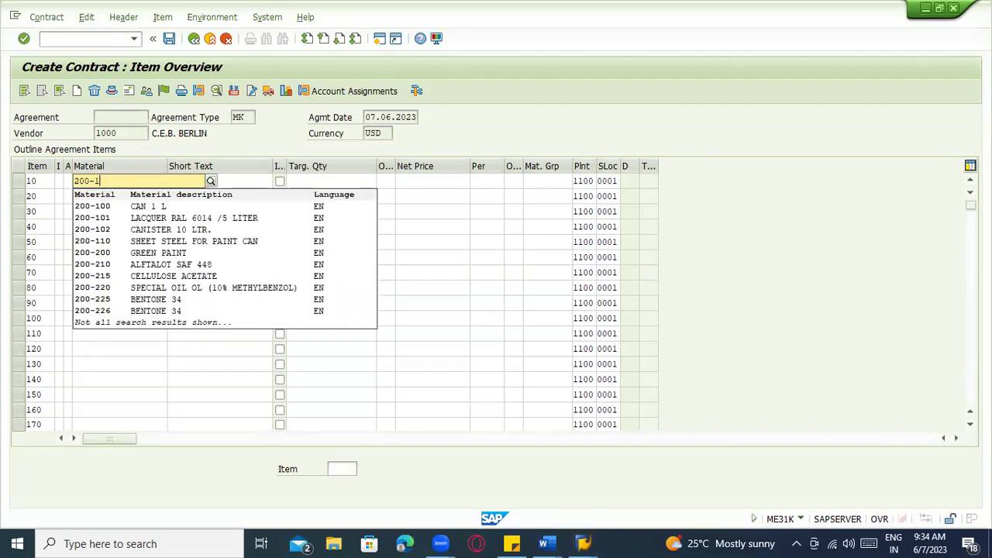
pyautogui.write('0')
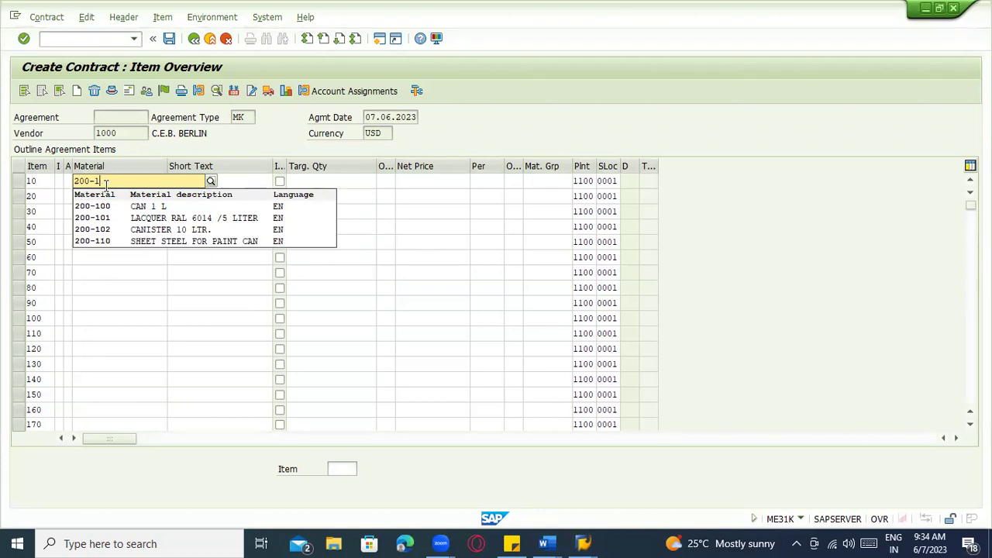
pyautogui.click(99, 248)
# Give item 10 target quantity 100.000 and net price 100
pyautogui.click(177, 181)
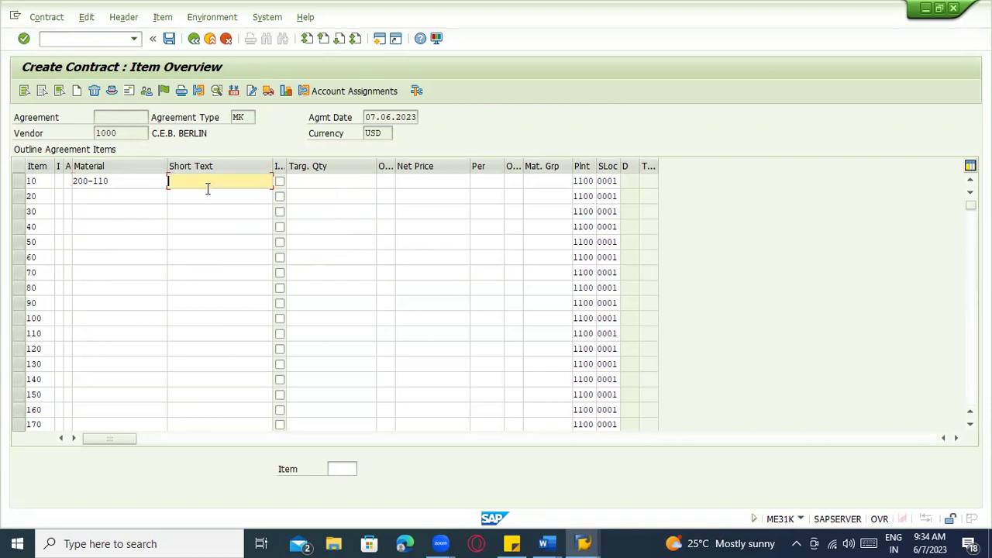
pyautogui.click(321, 181)
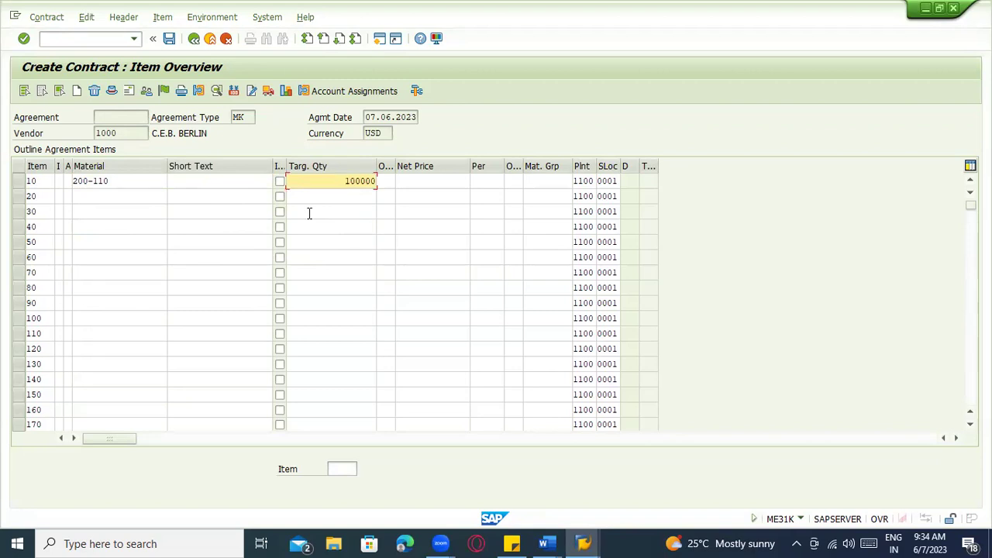
pyautogui.press('Return')
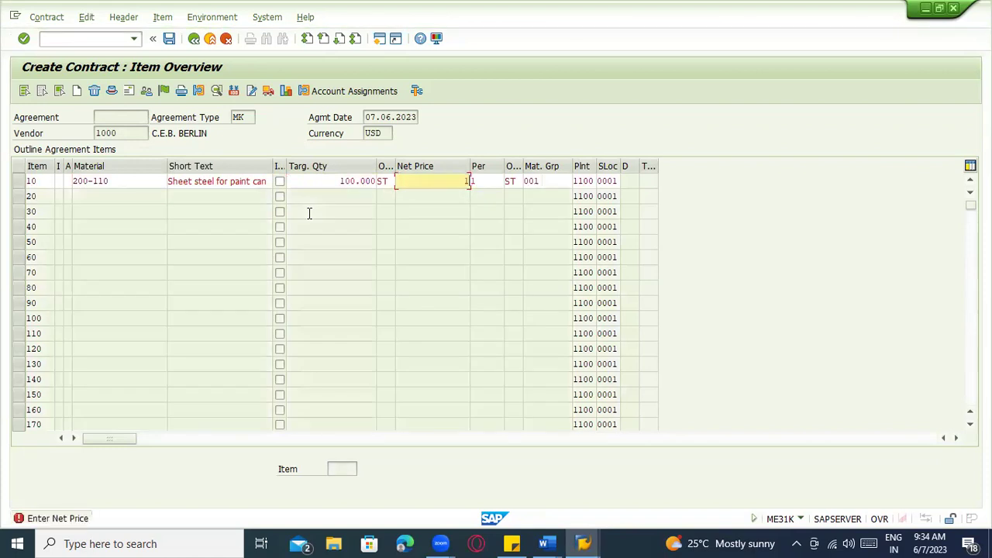
pyautogui.write('100')
pyautogui.press('Return')
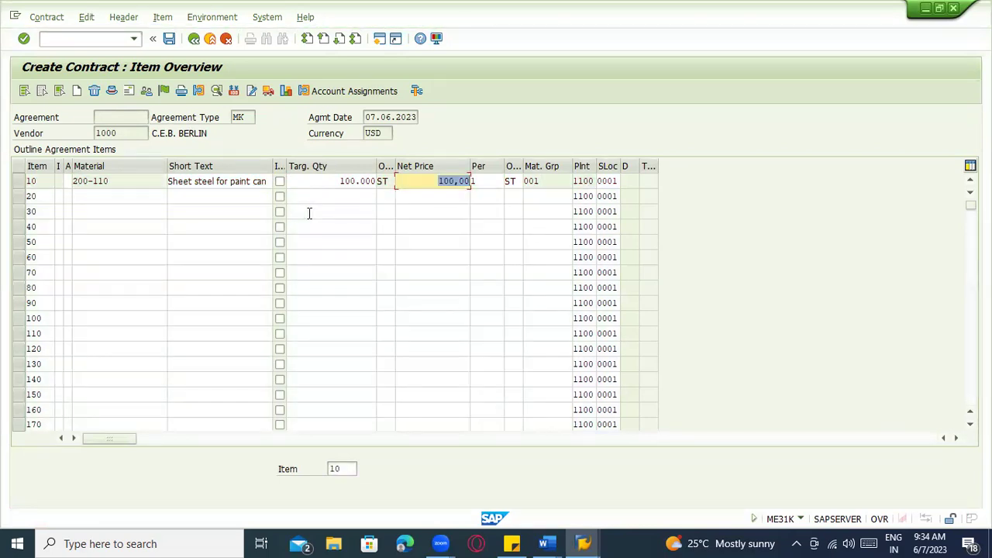
# Select item 10 and show its PB00 gross price conditions
pyautogui.click(98, 194)
pyautogui.click(102, 212)
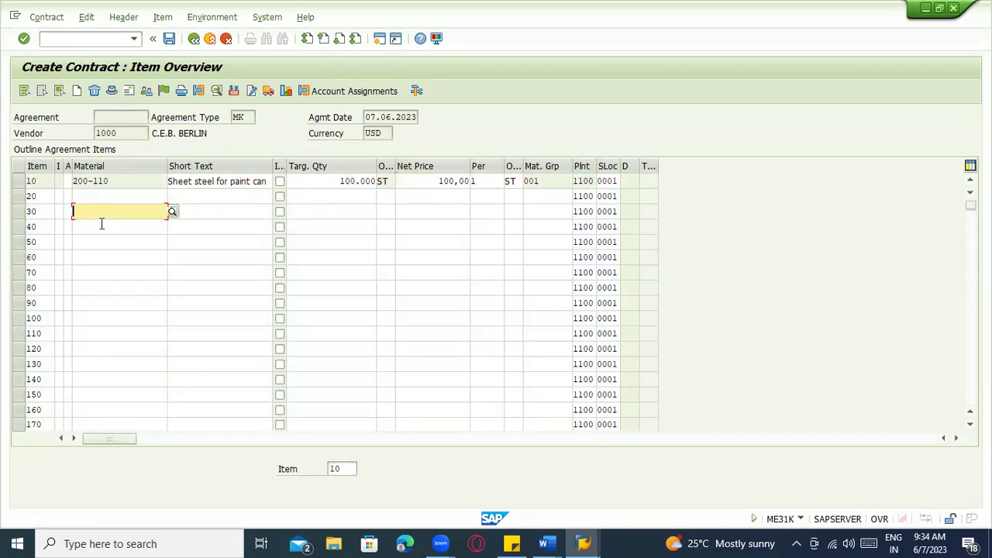
pyautogui.click(106, 267)
pyautogui.click(111, 303)
pyautogui.click(107, 364)
pyautogui.click(109, 379)
pyautogui.click(131, 211)
pyautogui.click(137, 240)
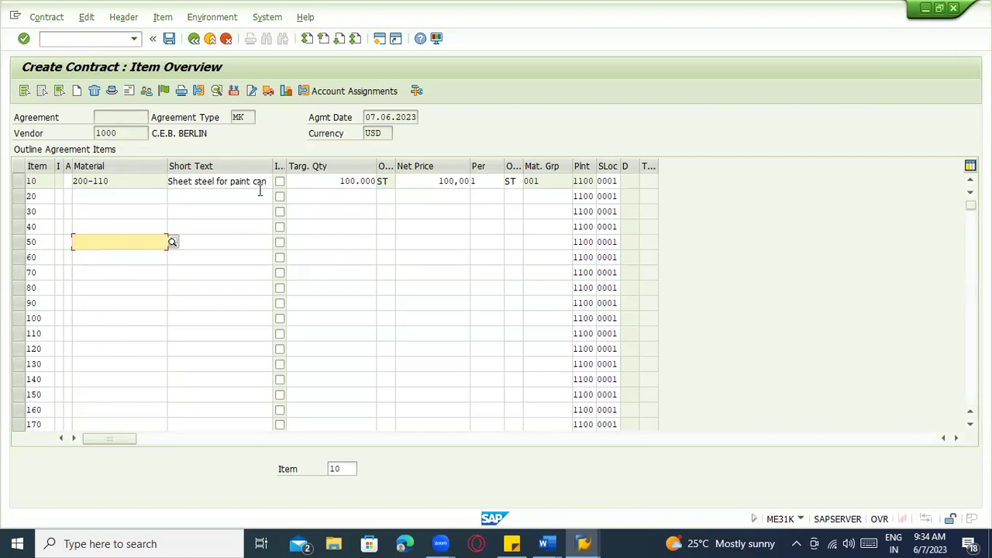
pyautogui.click(19, 182)
pyautogui.click(342, 181)
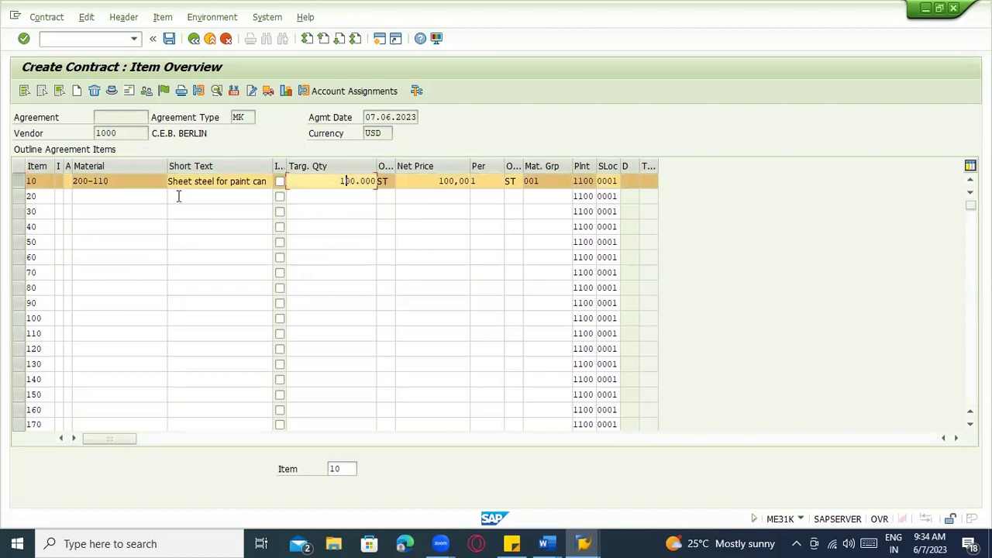
pyautogui.click(20, 184)
pyautogui.click(316, 181)
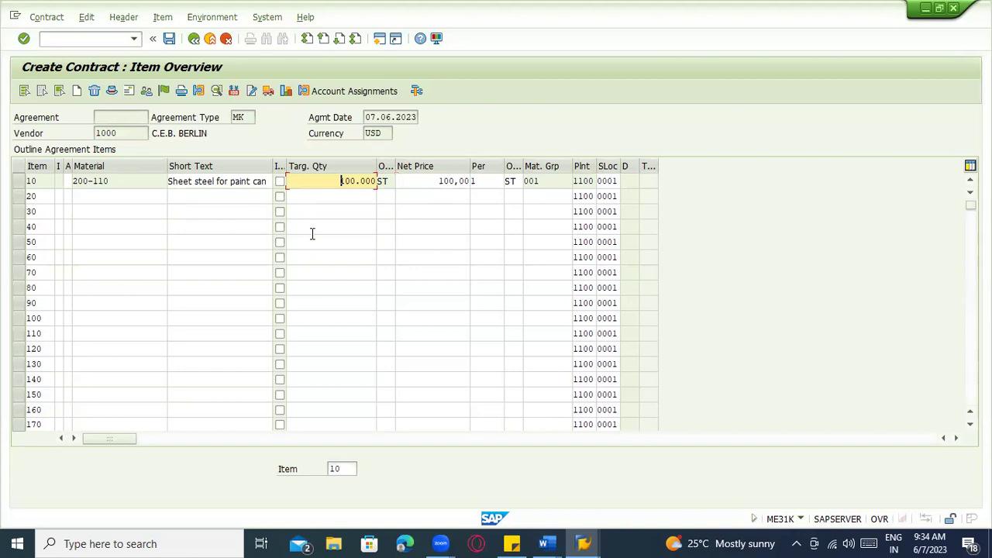
pyautogui.click(18, 181)
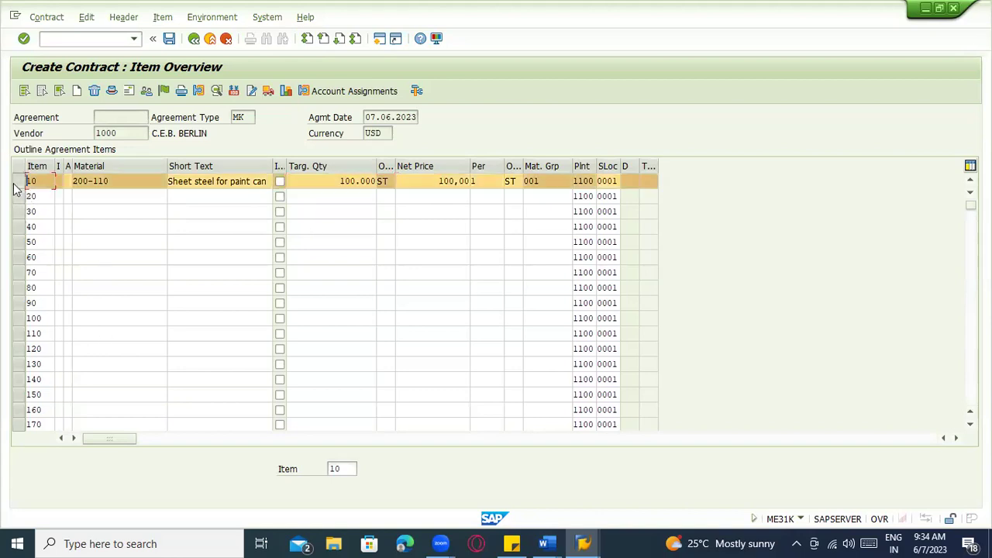
pyautogui.click(234, 92)
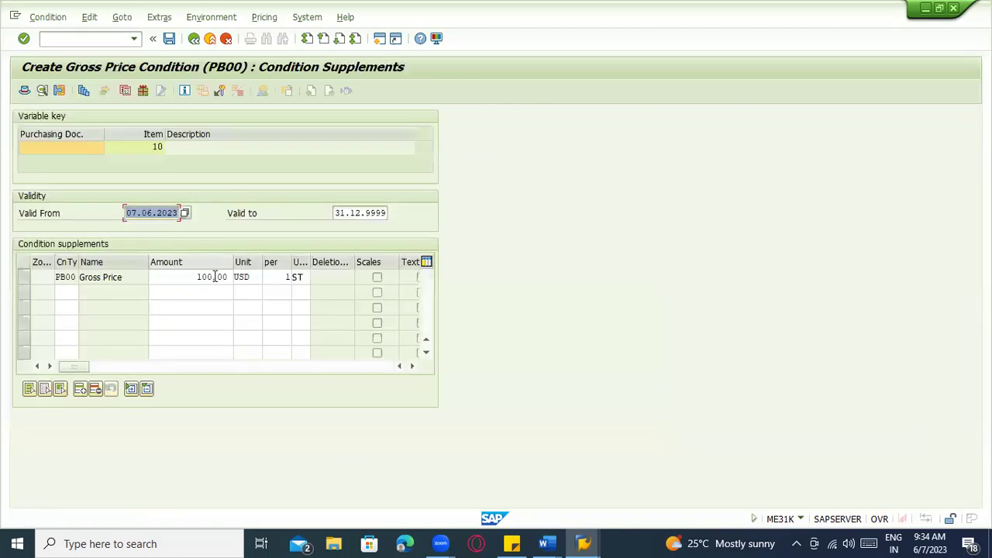
# Return to the item overview and look at the vendor's address, staying in the contract
pyautogui.click(67, 335)
pyautogui.click(68, 296)
pyautogui.click(73, 319)
pyautogui.click(65, 297)
pyautogui.click(64, 319)
pyautogui.click(64, 342)
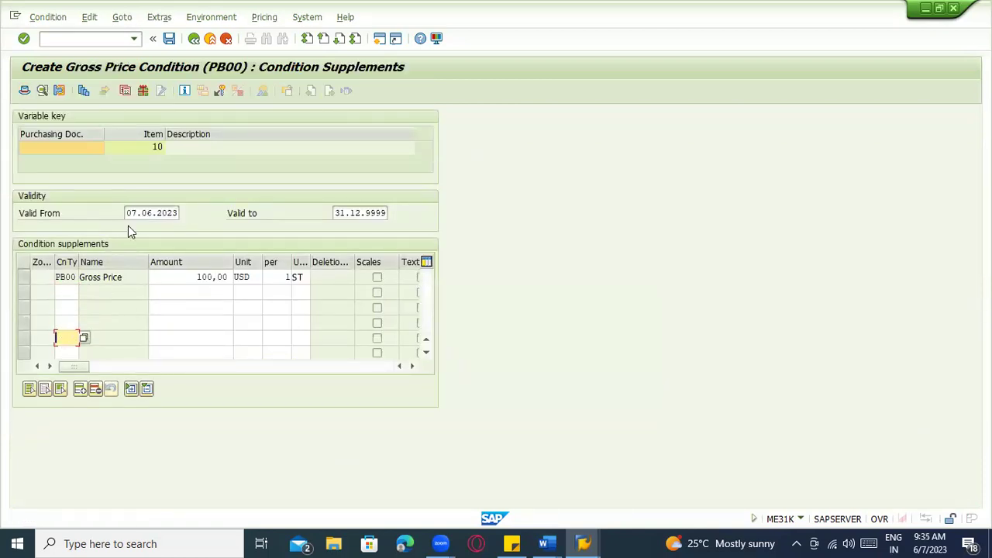
pyautogui.click(193, 39)
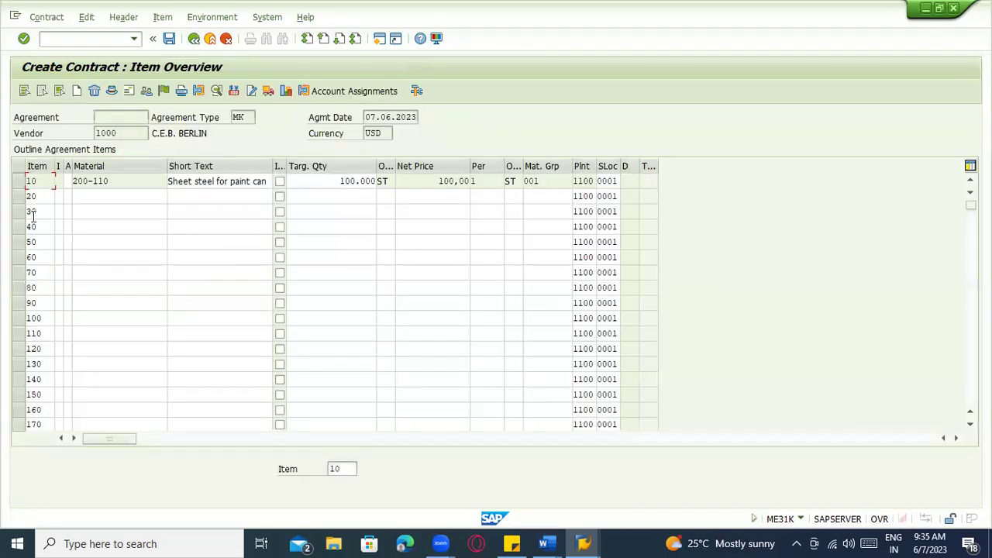
pyautogui.click(19, 181)
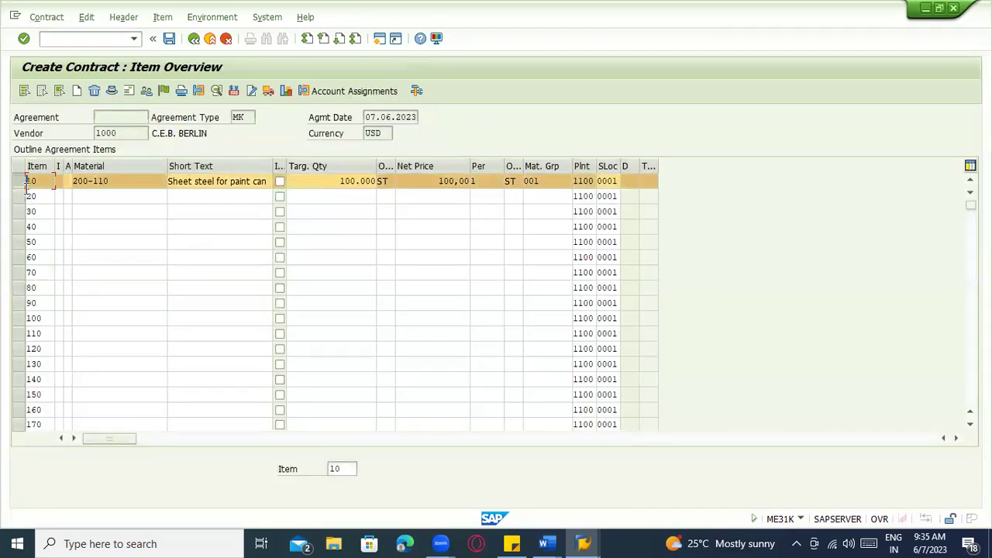
pyautogui.click(129, 91)
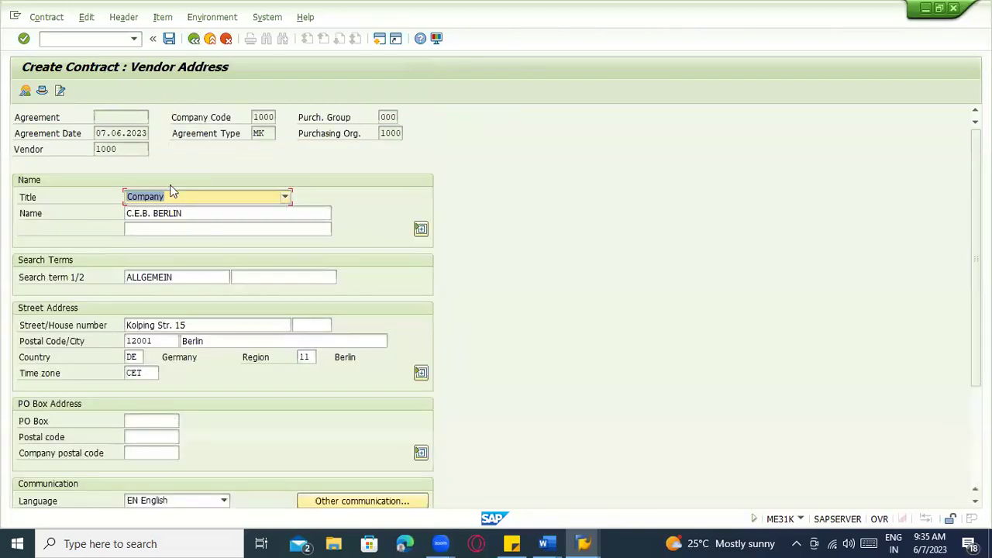
pyautogui.click(153, 148)
pyautogui.click(194, 39)
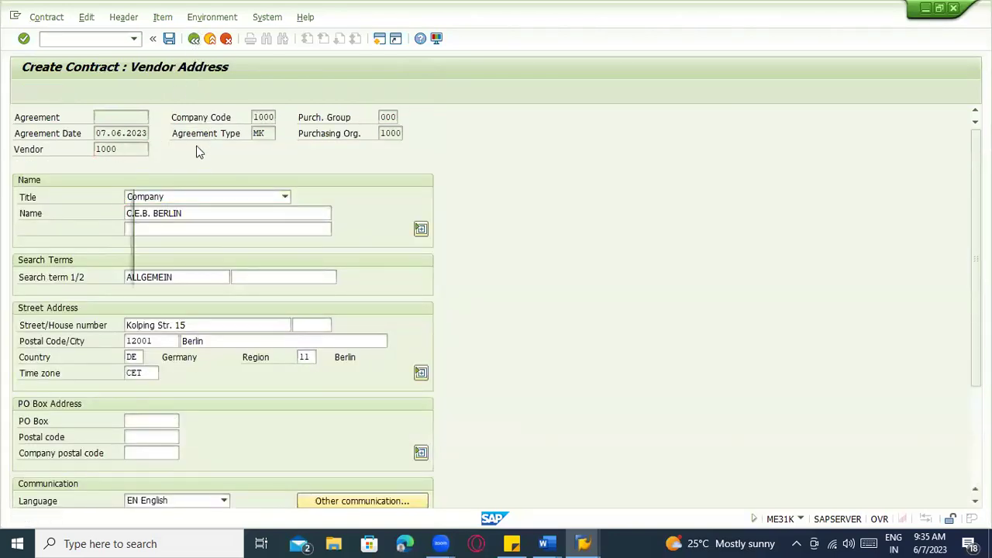
pyautogui.click(341, 268)
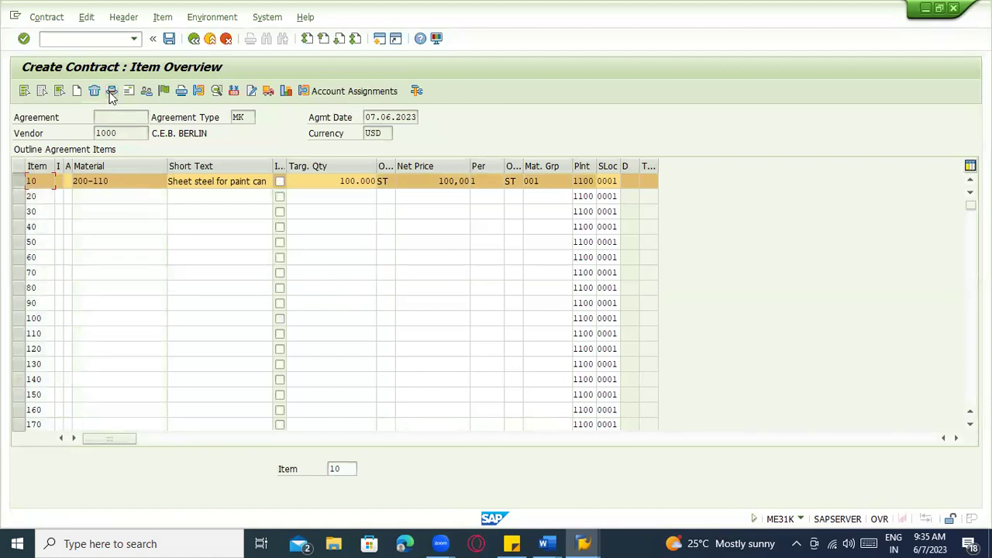
# Open the contract header data, cancelling the save prompts to stay in the contract
pyautogui.click(111, 91)
pyautogui.click(279, 247)
pyautogui.click(163, 261)
pyautogui.click(111, 245)
pyautogui.click(107, 277)
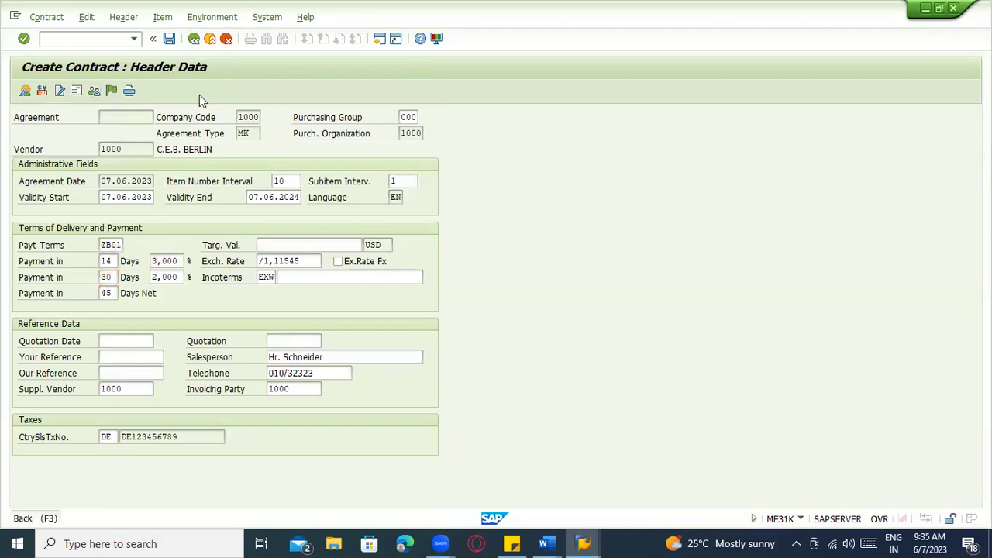
pyautogui.click(317, 269)
pyautogui.press('F3')
pyautogui.click(324, 268)
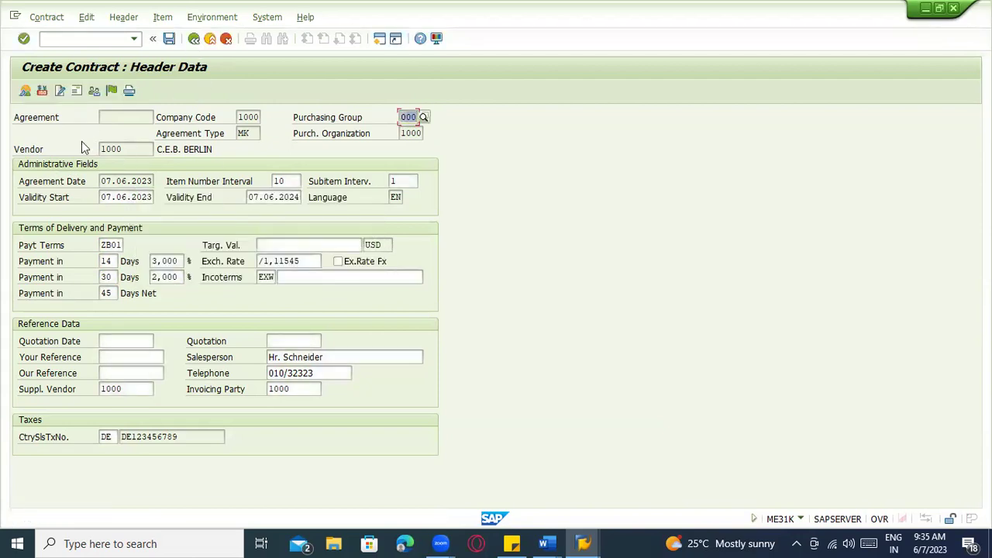
# Check the item overview and the proposed NEU output message, then return to header data
pyautogui.click(43, 91)
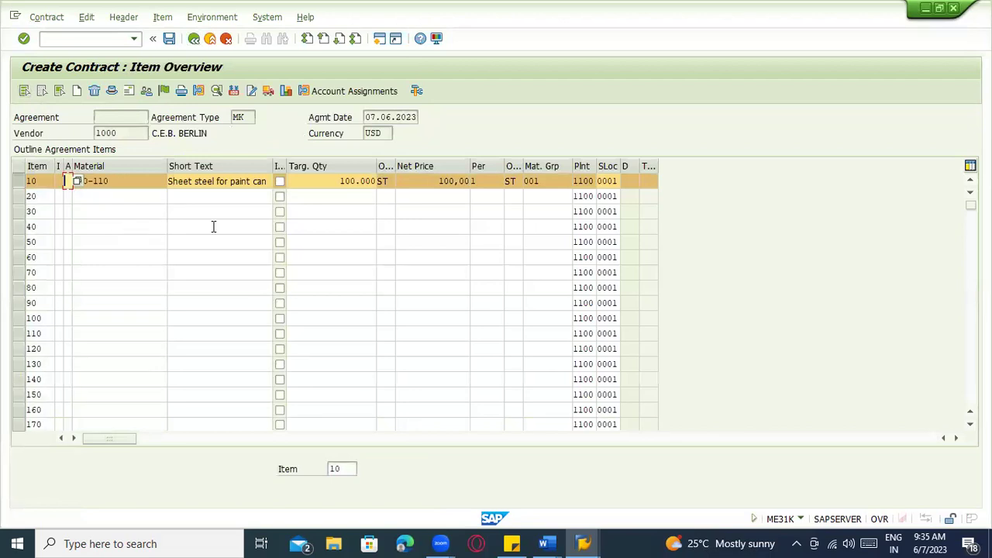
pyautogui.click(182, 91)
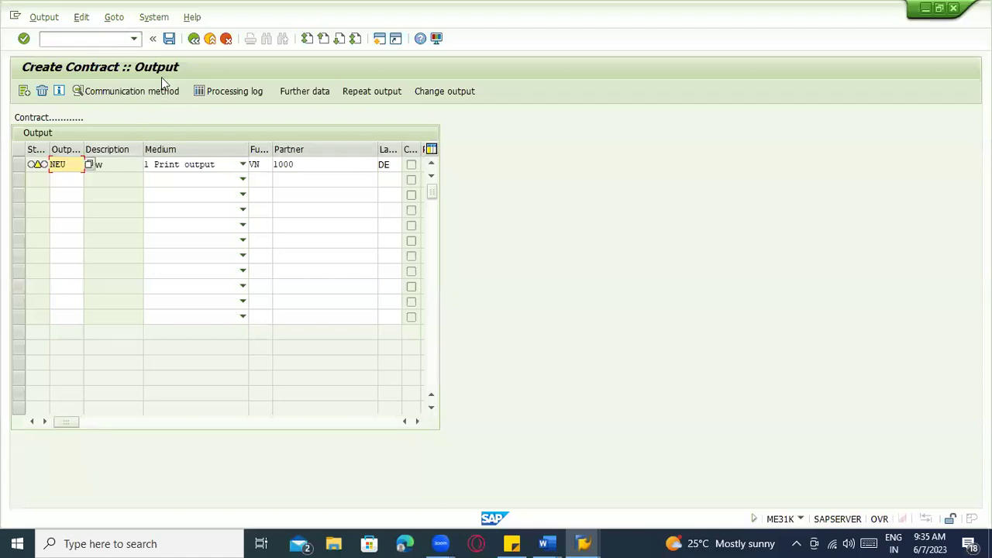
pyautogui.click(194, 39)
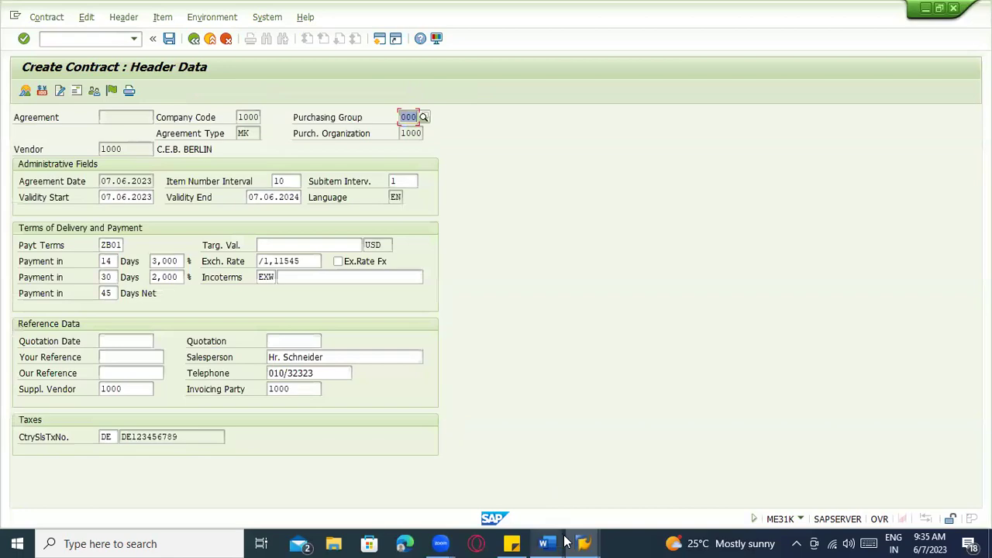
# In Word, add 'Table : PO Header EKKO, PO Item Table - EKPO, Delivery schedule - EKET' below the list
pyautogui.moveTo(549, 543)
pyautogui.click(496, 485)
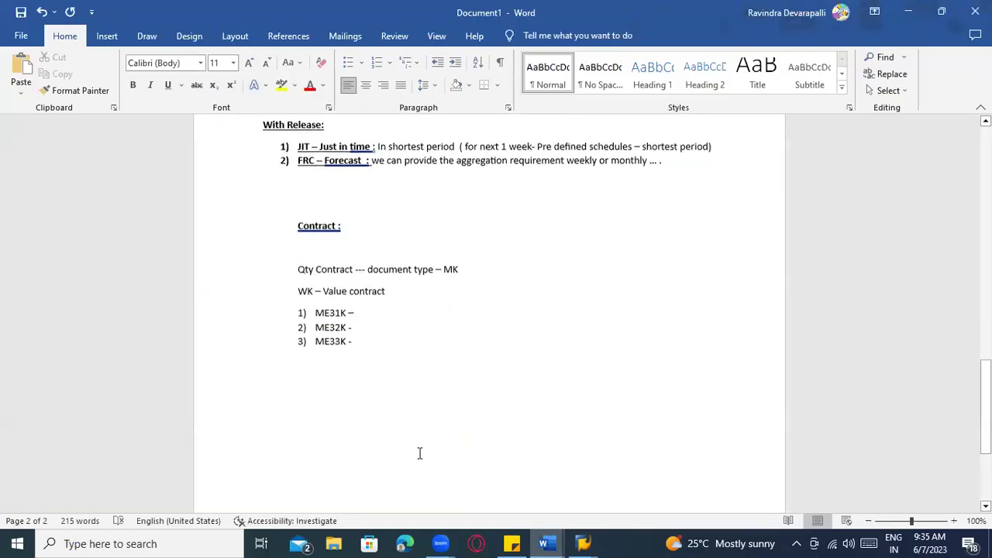
pyautogui.scroll(-1, 388, 403)
pyautogui.doubleClick(362, 349)
pyautogui.write('Tab')
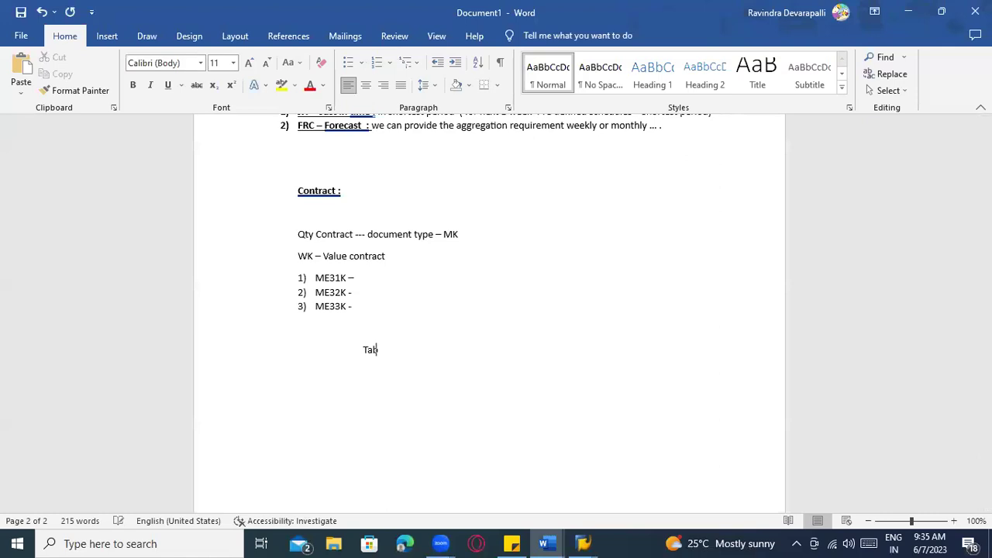
pyautogui.write('klele :  PO Hear')
pyautogui.write('er')
pyautogui.write('EKKO,')
pyautogui.write(' POItem Table -')
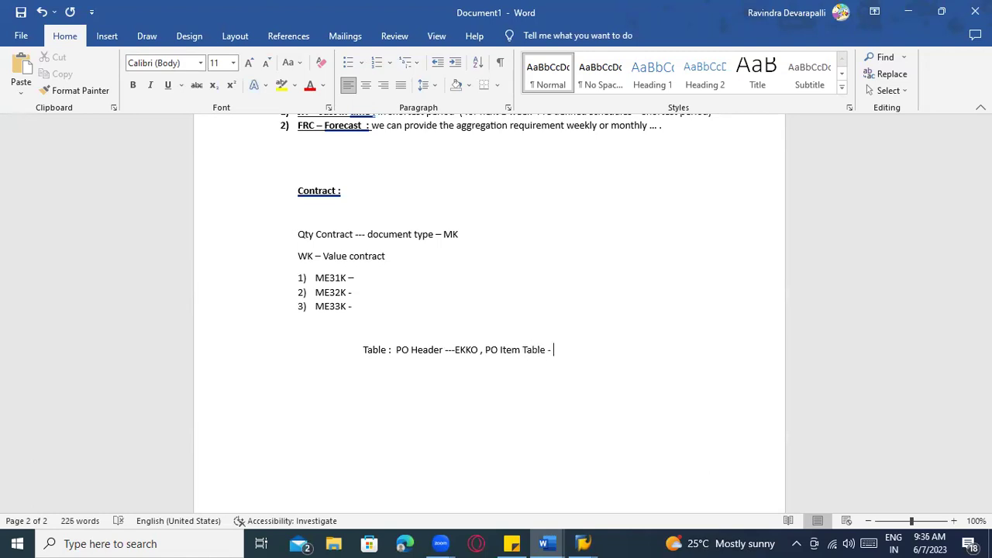
pyautogui.write(' EKPO , Dev')
pyautogui.press('BackSpace')
pyautogui.write('livery sch')
pyautogui.press('BackSpace')
pyautogui.press('BackSpace')
pyautogui.write('schedule -')
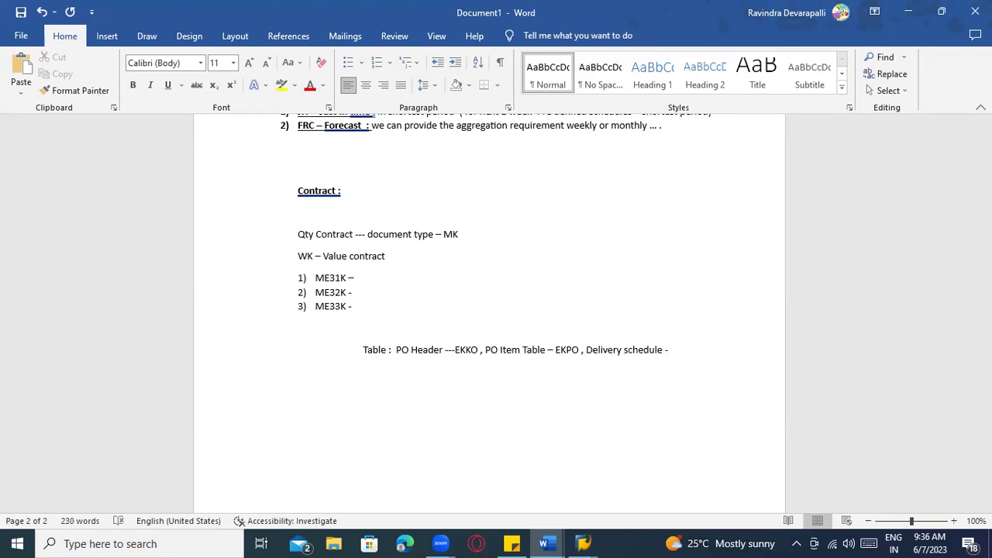
pyautogui.write(' EKET ........')
pyautogui.hotkey('alt', 'Tab')
pyautogui.hotkey('alt', 'Tab')
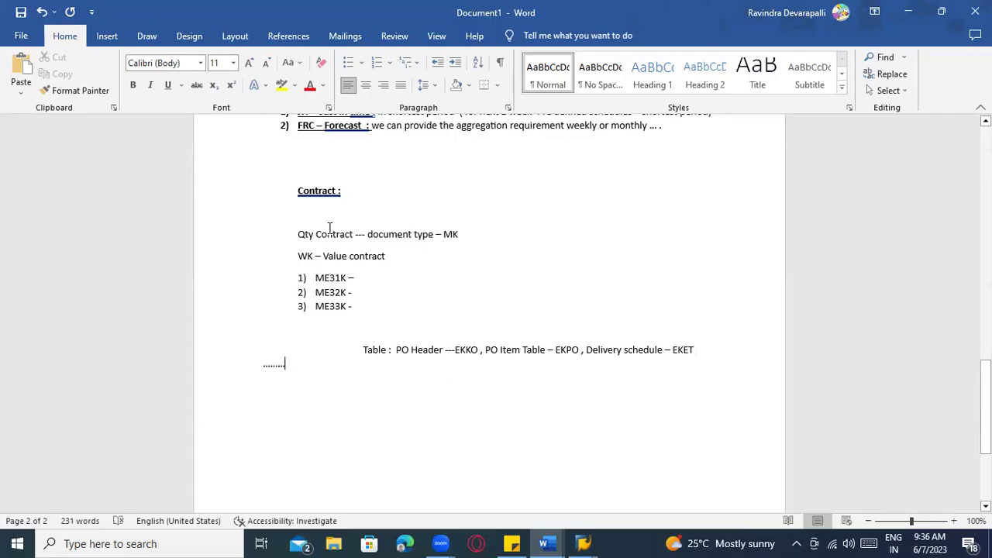
pyautogui.hotkey('alt', 'Tab')
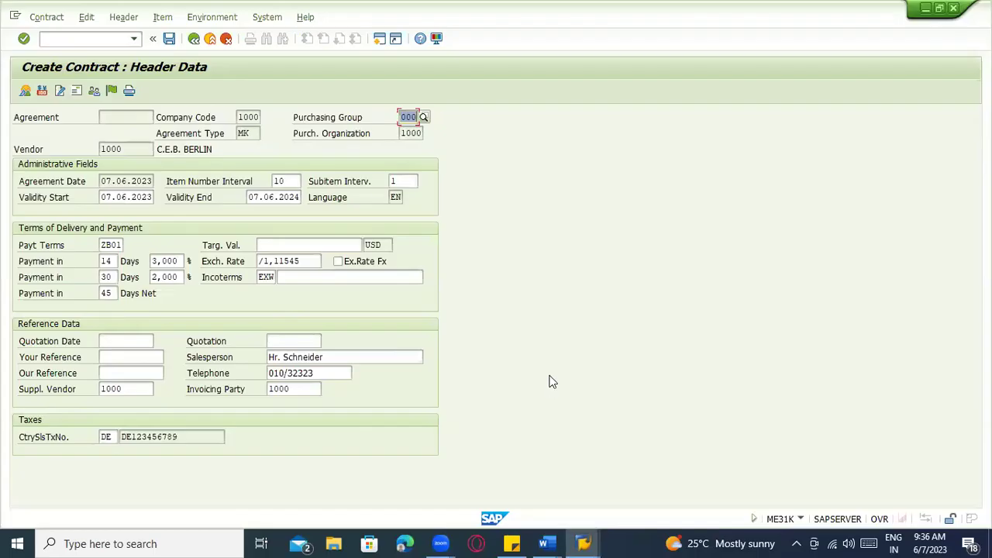
pyautogui.click(25, 91)
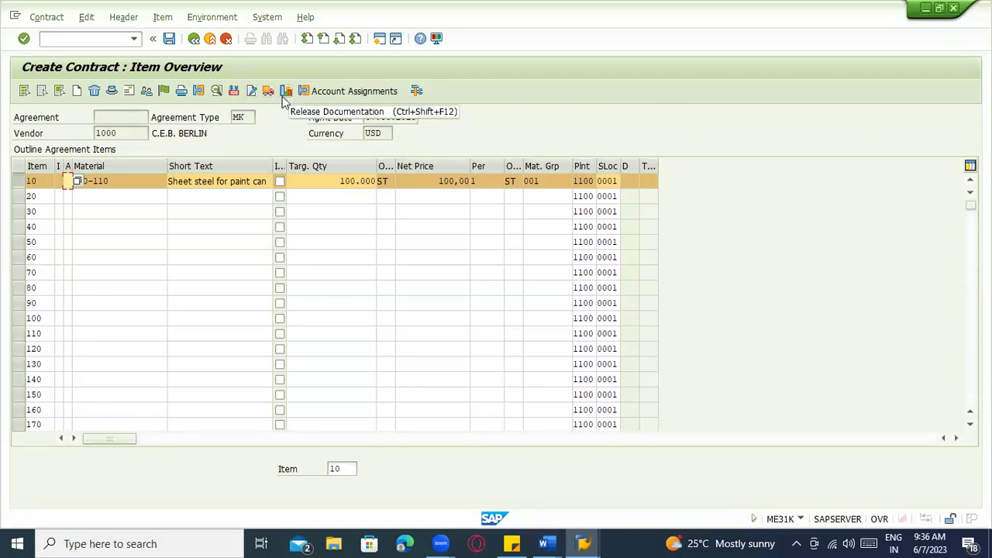
pyautogui.click(170, 40)
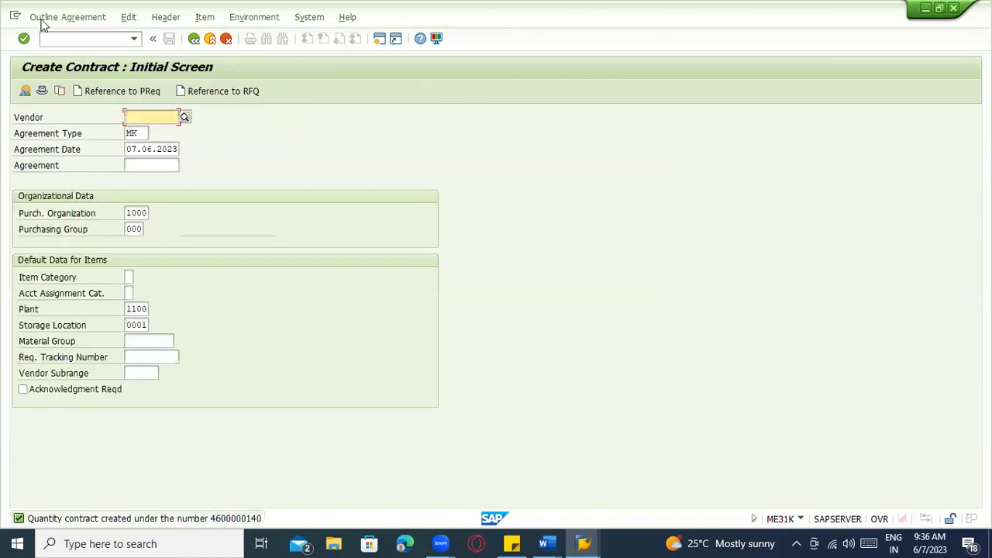
pyautogui.click(43, 22)
pyautogui.click(55, 83)
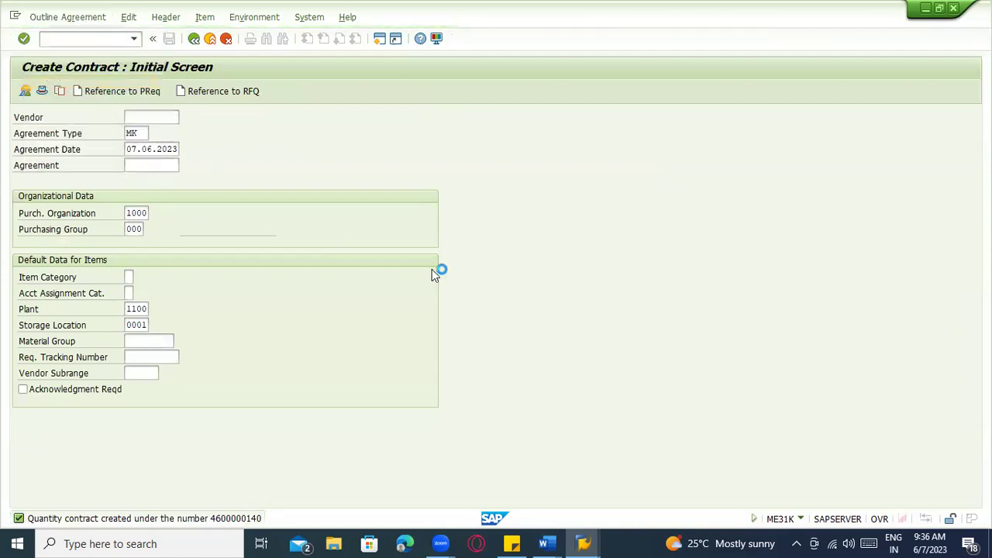
pyautogui.press('Return')
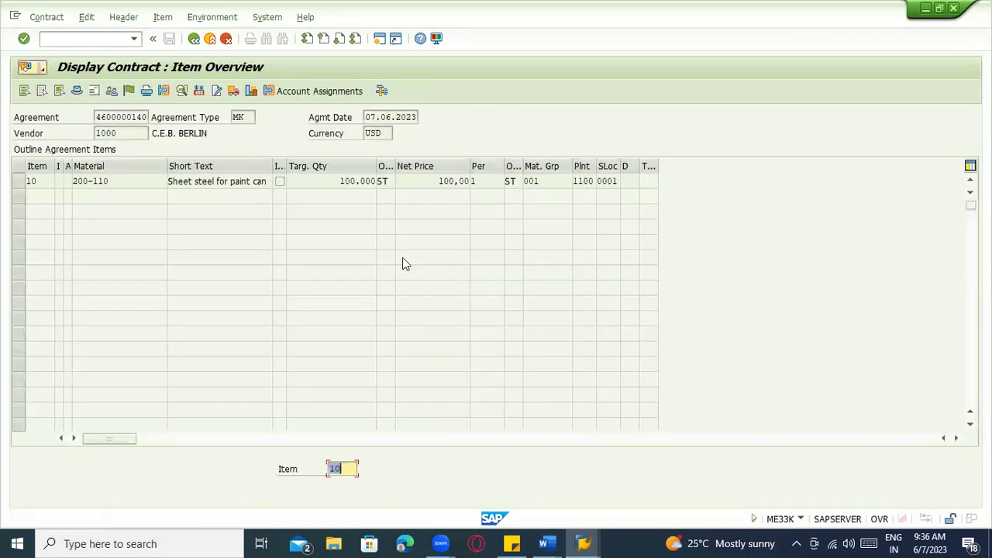
# Inspect item 10's material 200-110 and its target quantity
pyautogui.click(19, 182)
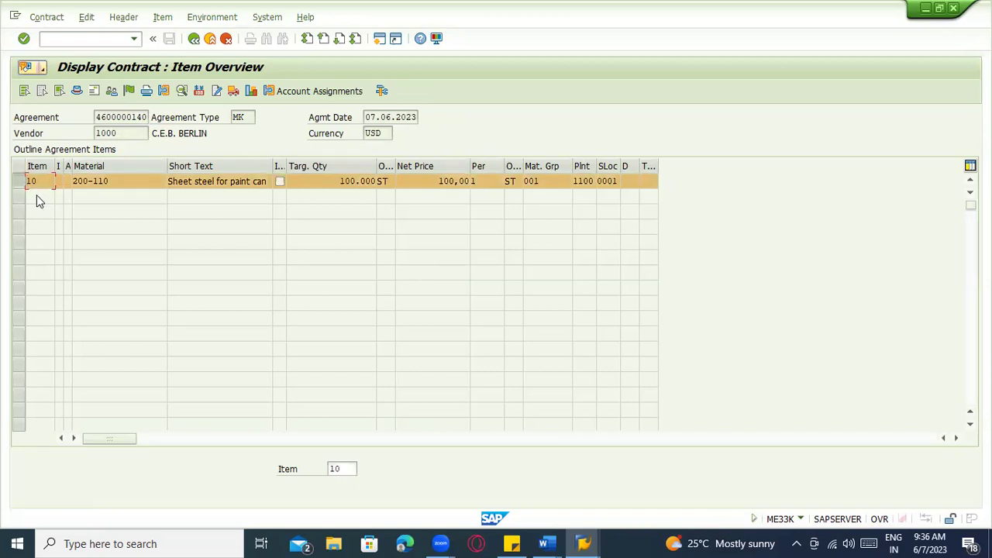
pyautogui.click(117, 180)
pyautogui.moveTo(139, 187); pyautogui.dragTo(63, 182)
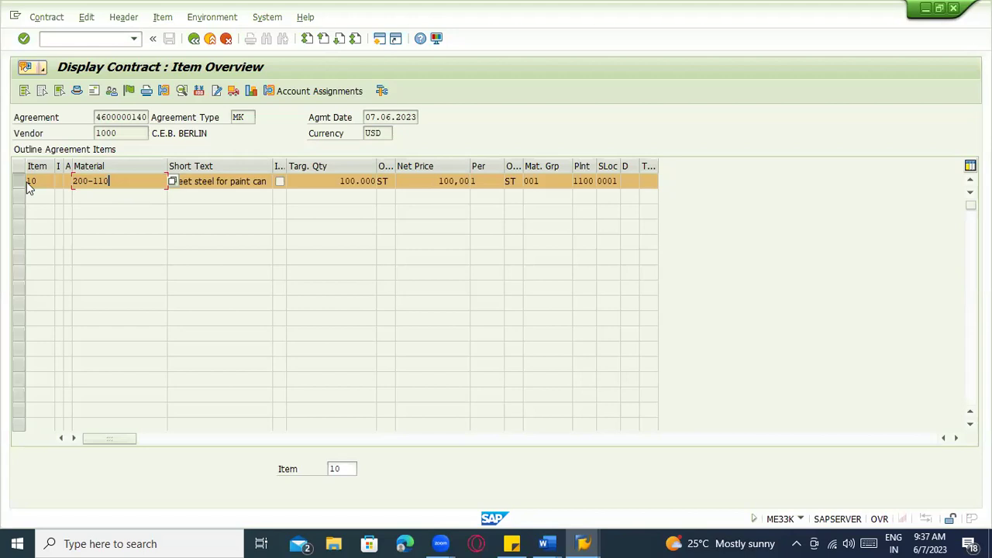
pyautogui.press('Tab')
pyautogui.press('Tab')
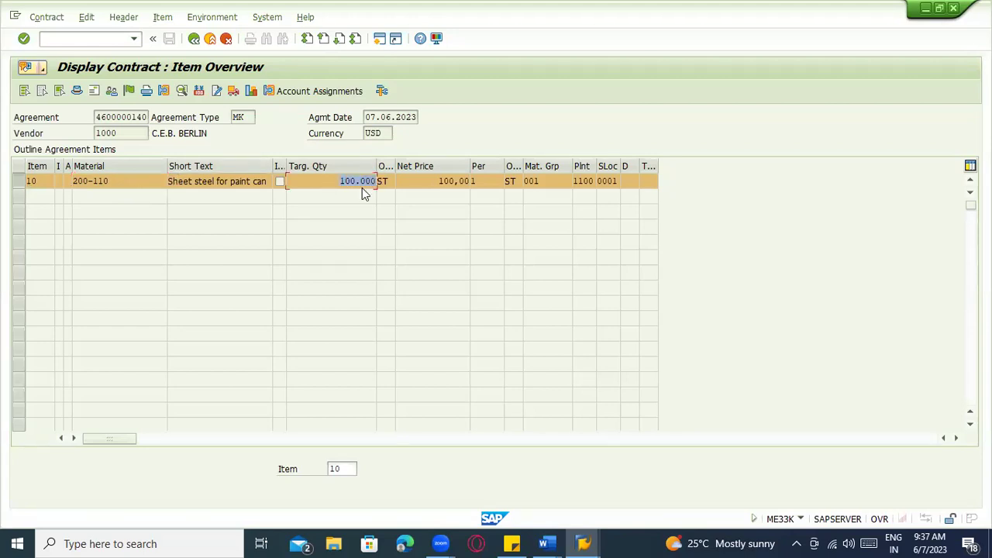
pyautogui.click(336, 180)
# Start ME32K in a new session with /ome32k, then return to the contract display
pyautogui.click(83, 38)
pyautogui.write('/ome32k')
pyautogui.press('Return')
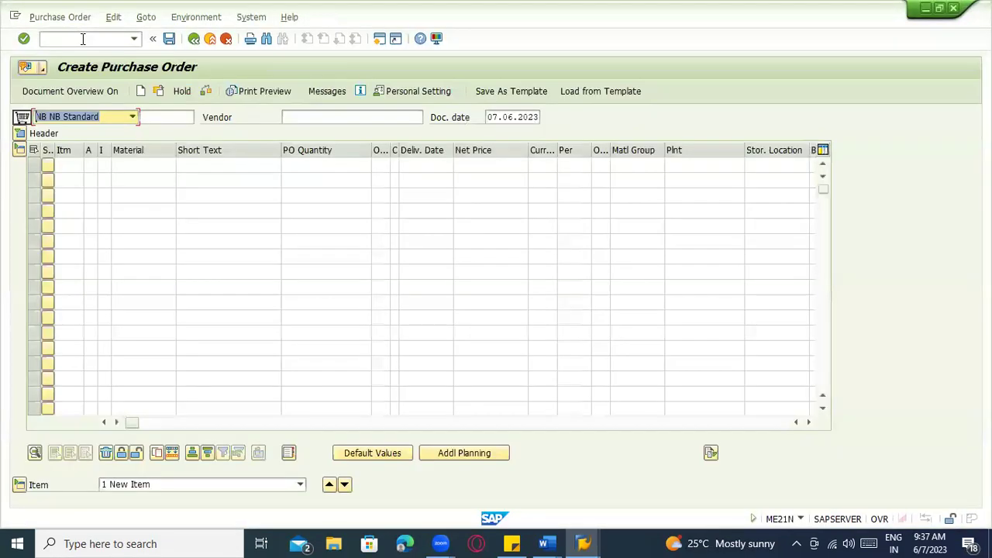
pyautogui.hotkey('alt', 'Tab')
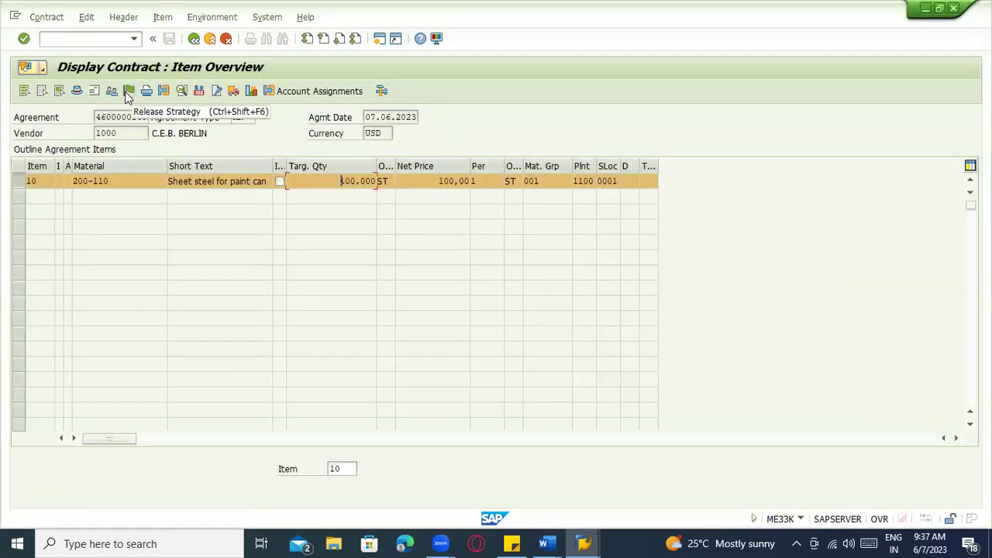
pyautogui.click(127, 91)
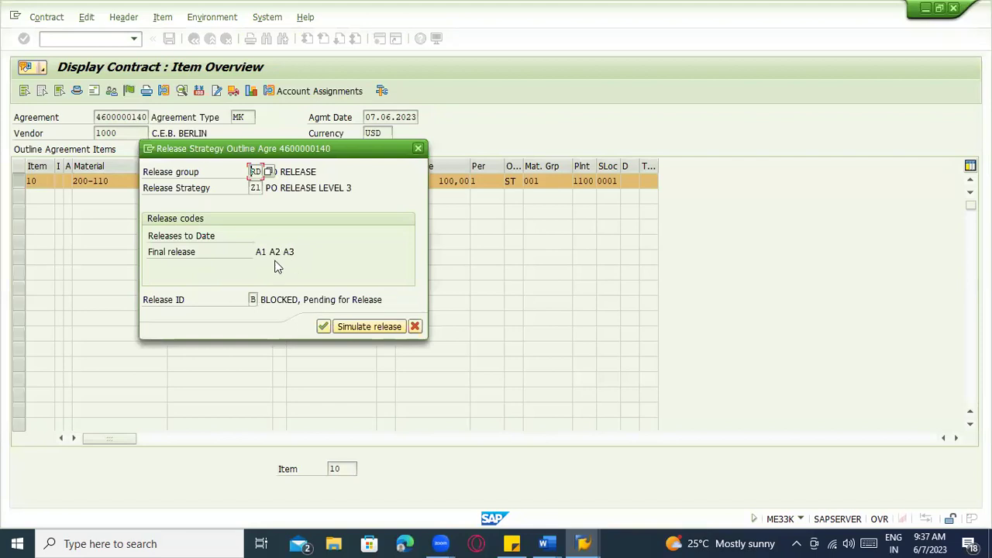
pyautogui.press('Return')
pyautogui.moveTo(100, 117); pyautogui.dragTo(175, 121)
# Launch ME35 Release (Approve) Purchasing Documents from the command field
pyautogui.click(102, 38)
pyautogui.write('/nme35')
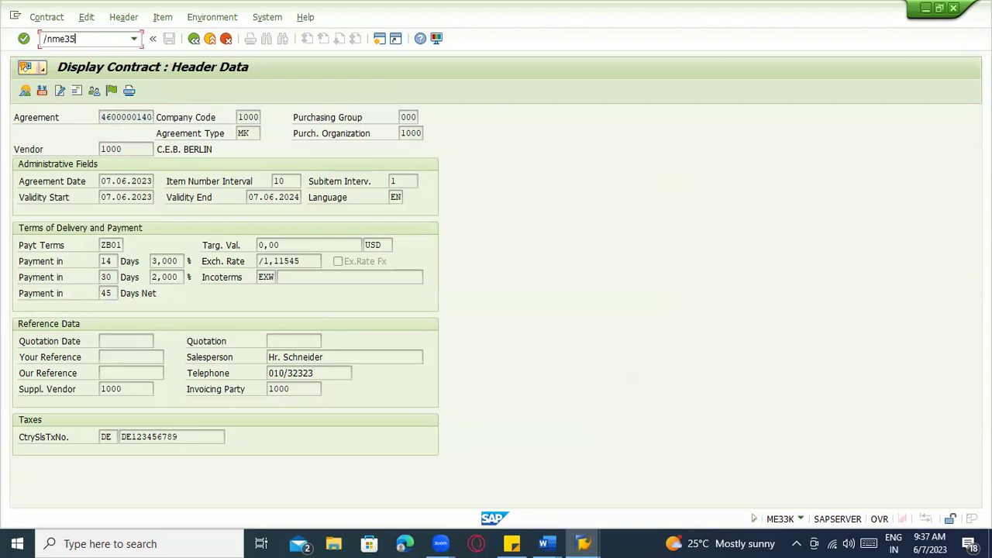
pyautogui.press('Return')
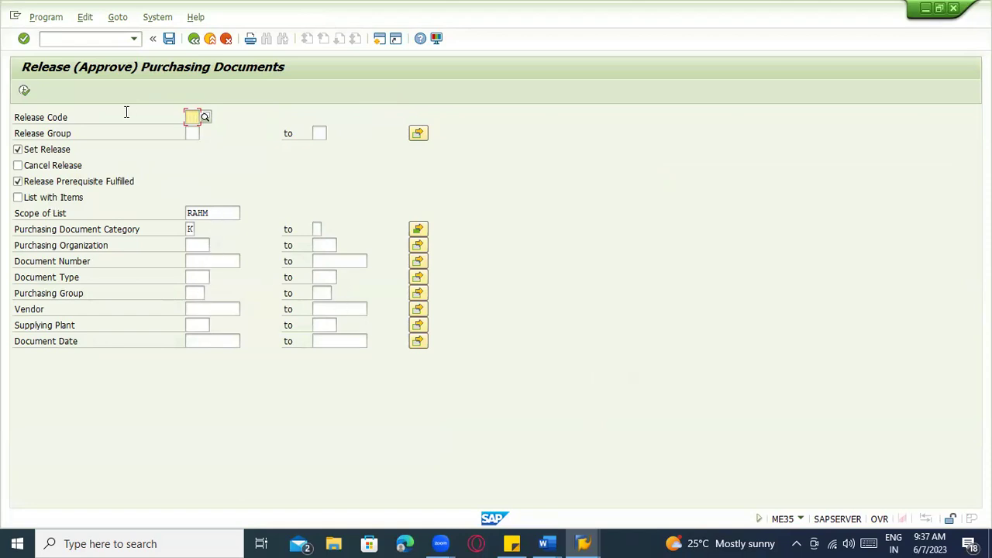
pyautogui.hotkey('alt', 'Tab')
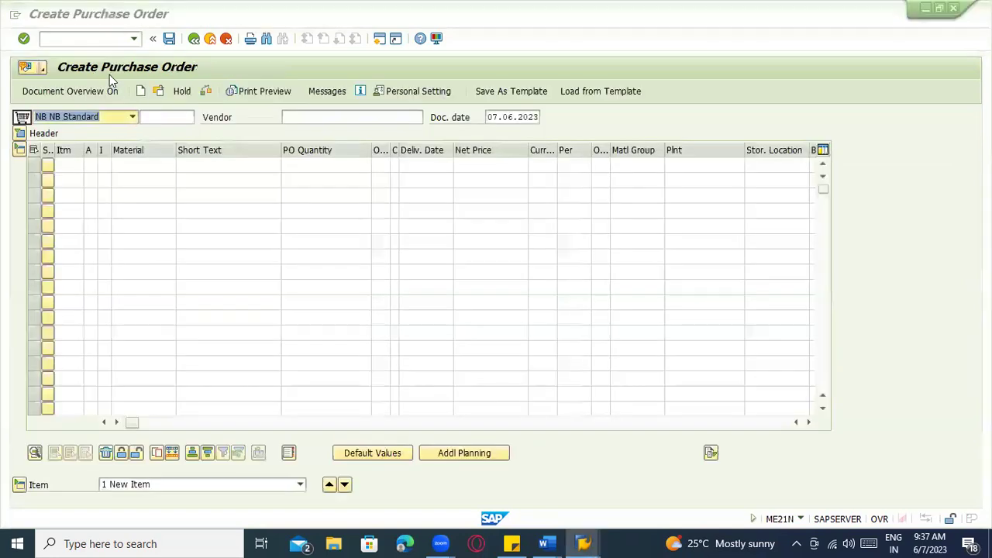
pyautogui.hotkey('alt', 'Tab')
pyautogui.press('Tab')
pyautogui.hotkey('alt', 'shift', 'Tab')
pyautogui.hotkey('alt', 'shift', 'Tab')
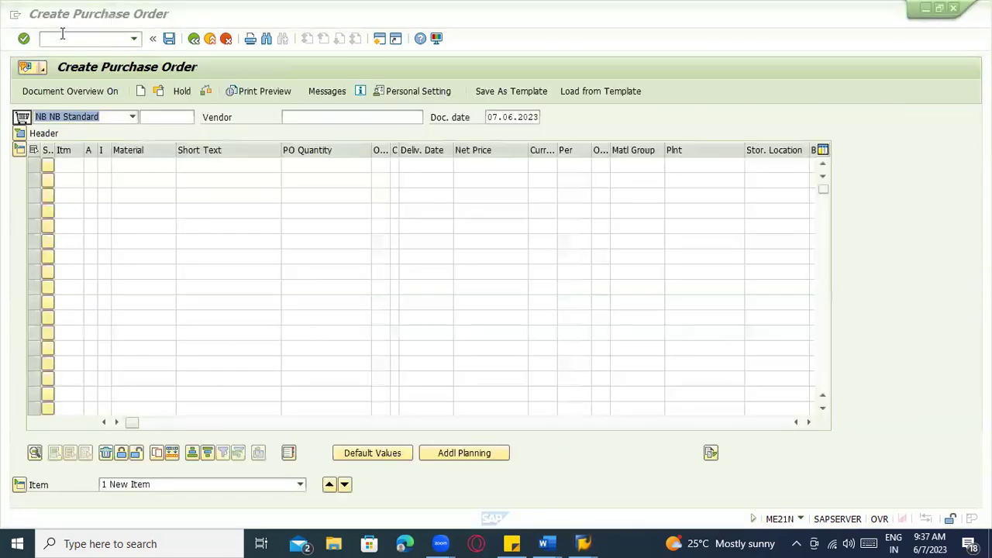
pyautogui.write('/nme33k')
pyautogui.press('Return')
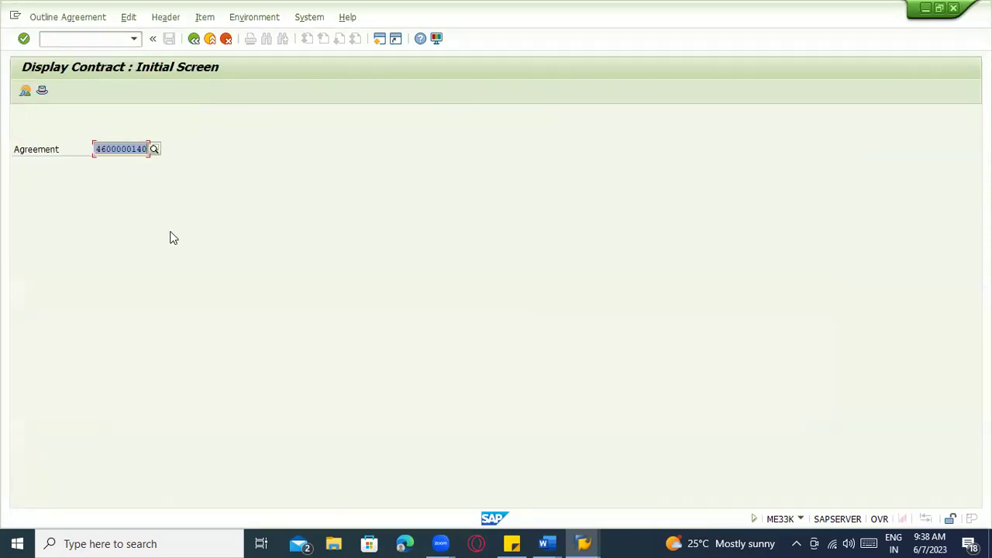
pyautogui.press('Return')
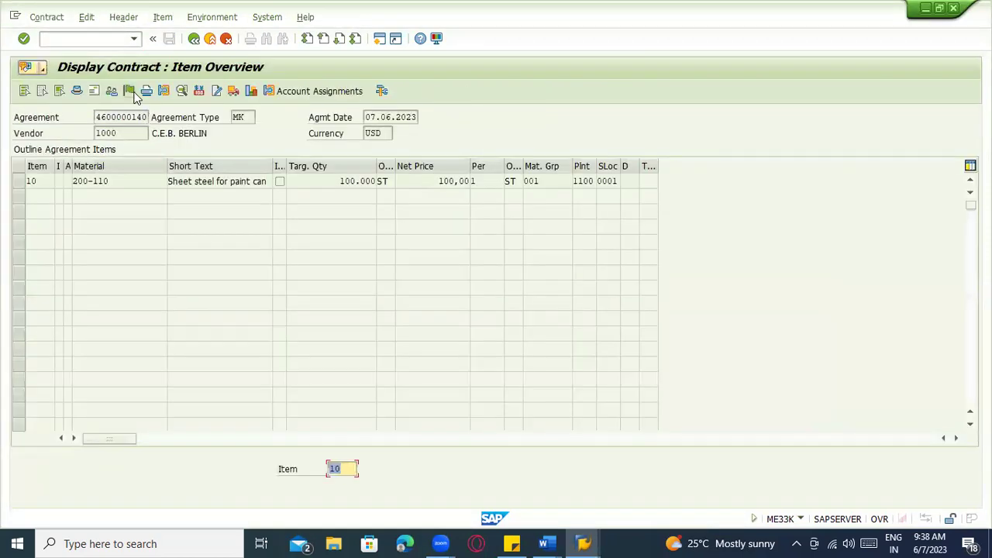
pyautogui.click(131, 91)
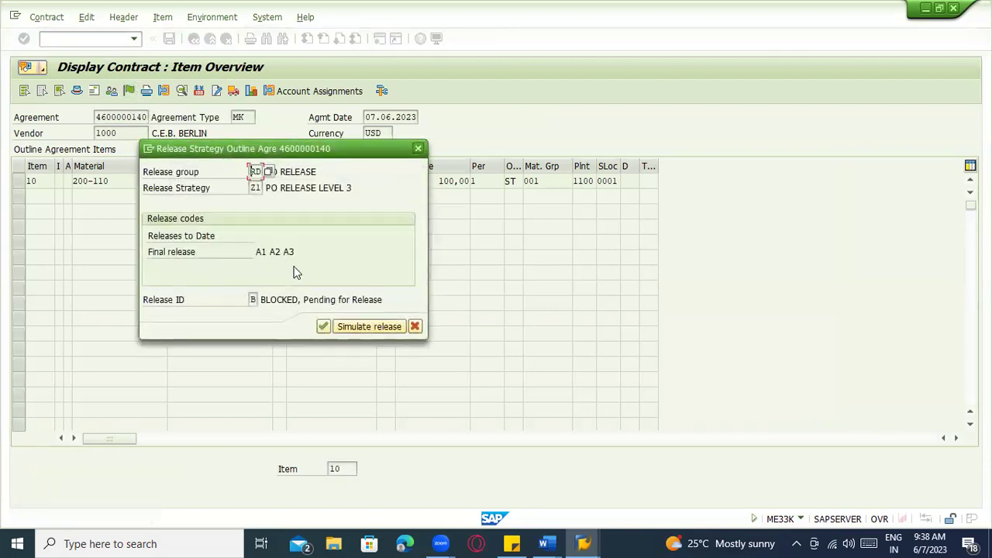
# Back in ME35, enter release code A1
pyautogui.hotkey('alt', 'Tab')
pyautogui.hotkey('alt', 'Tab')
pyautogui.hotkey('alt', 'Tab')
pyautogui.press('Tab')
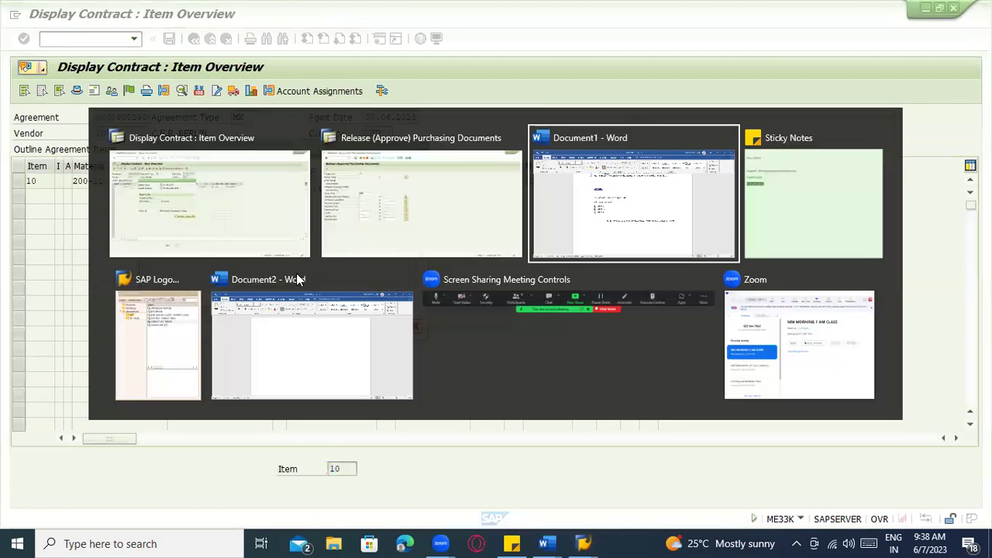
pyautogui.hotkey('alt', 'shift', 'Tab')
pyautogui.write('A')
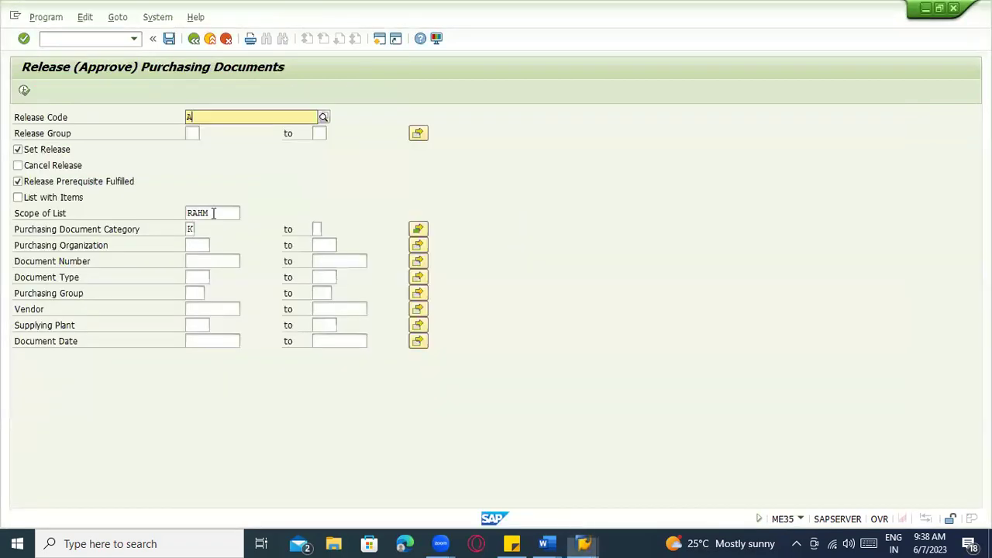
pyautogui.write('1')
pyautogui.click(200, 144)
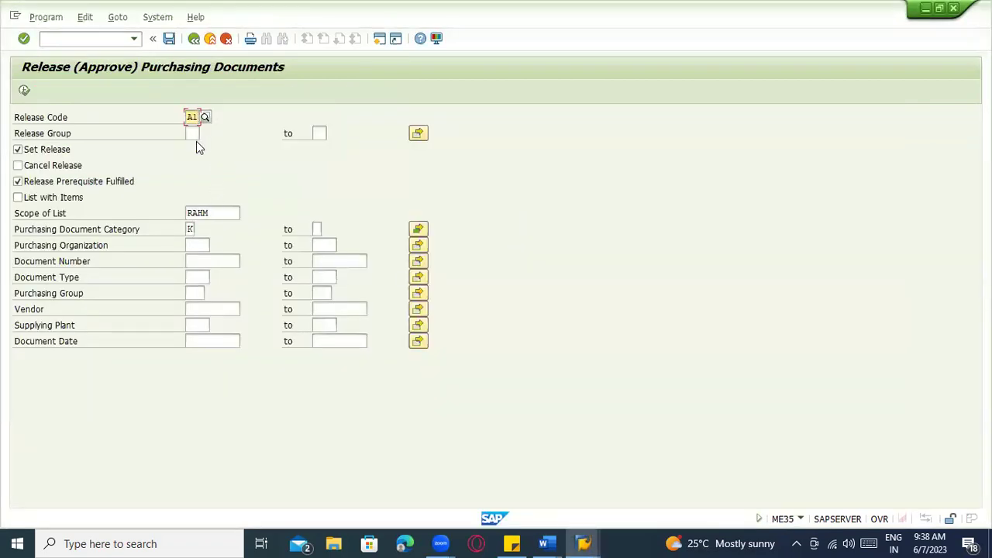
pyautogui.press('Tab')
pyautogui.hotkey('alt', 'Tab')
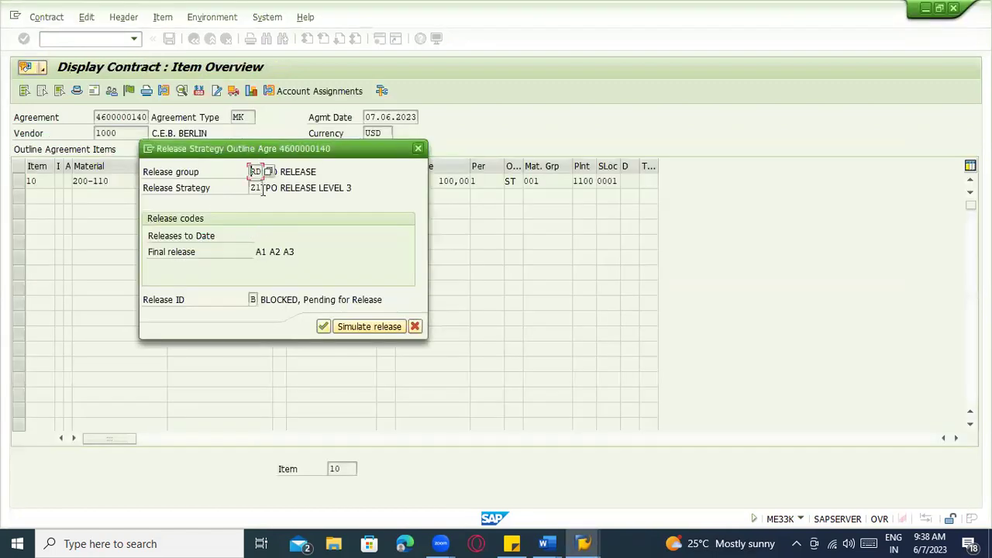
pyautogui.hotkey('alt', 'Tab')
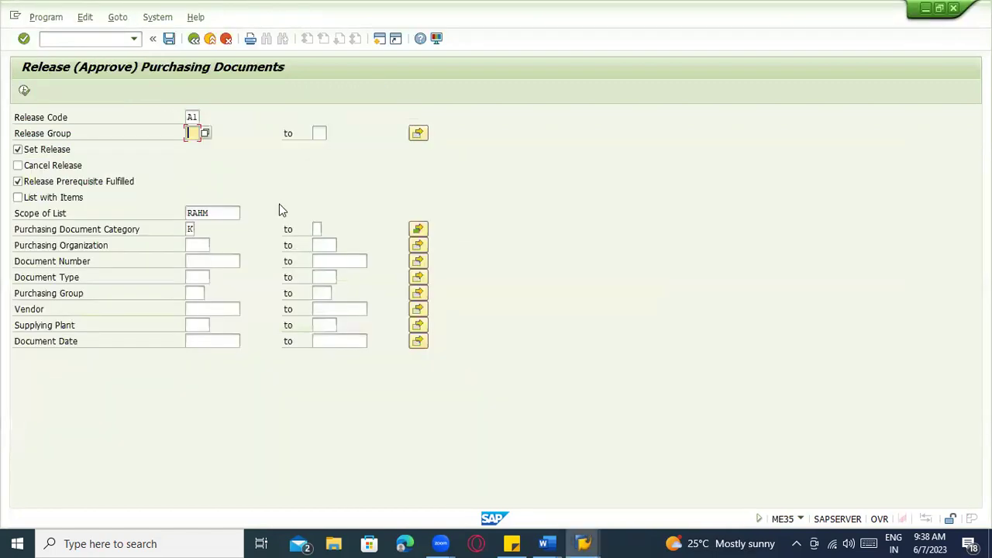
pyautogui.hotkey('alt', 'Tab')
pyautogui.hotkey('alt', 'Tab')
pyautogui.write('RD')
pyautogui.click(200, 308)
pyautogui.click(200, 324)
pyautogui.click(191, 273)
pyautogui.click(191, 259)
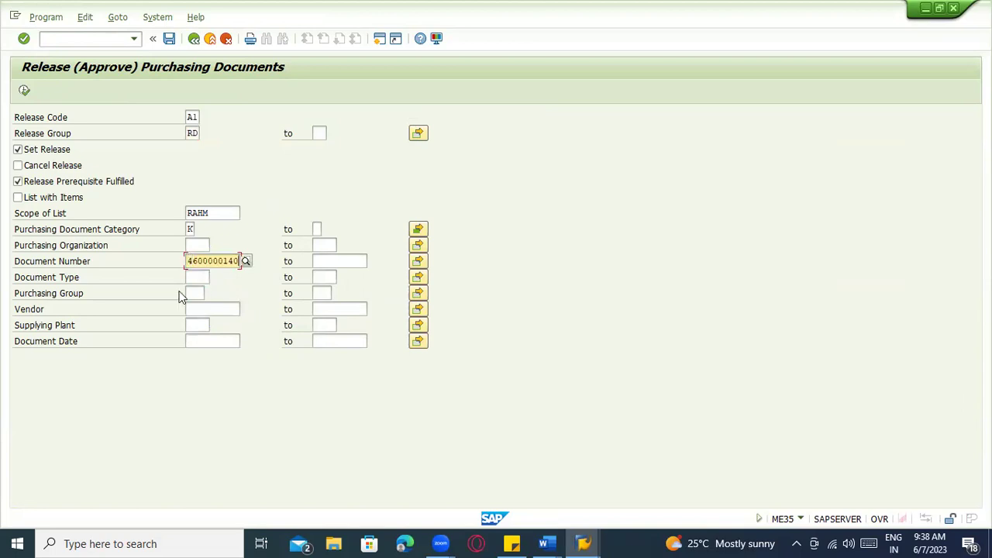
pyautogui.click(218, 262)
pyautogui.click(24, 90)
pyautogui.click(45, 150)
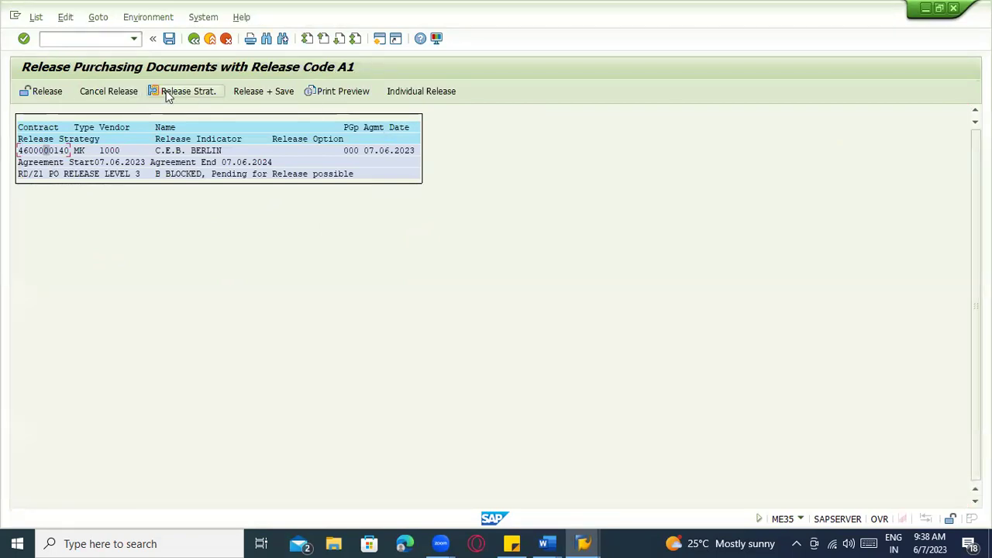
# Save the A1 release and reopen the contract's item overview in ME33K
pyautogui.press('F3')
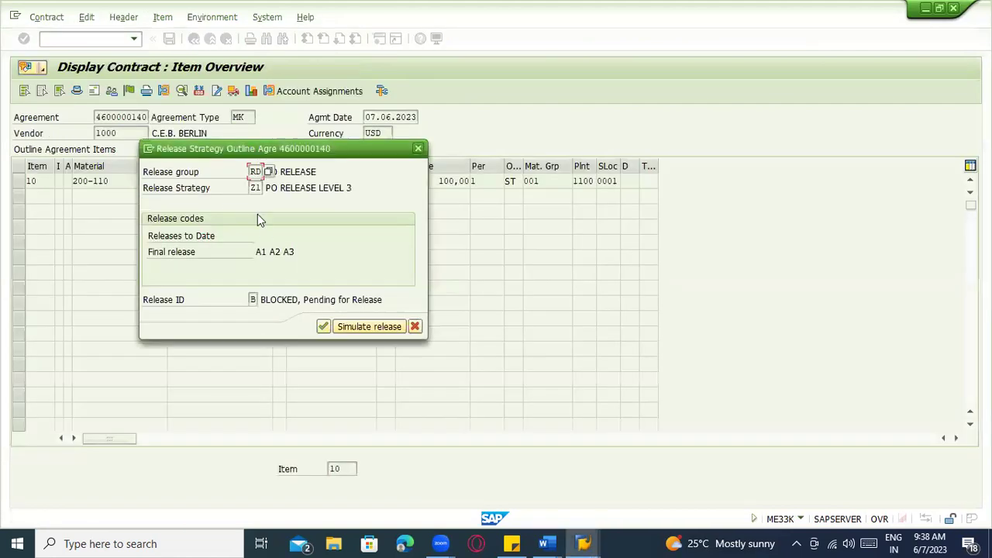
pyautogui.click(321, 327)
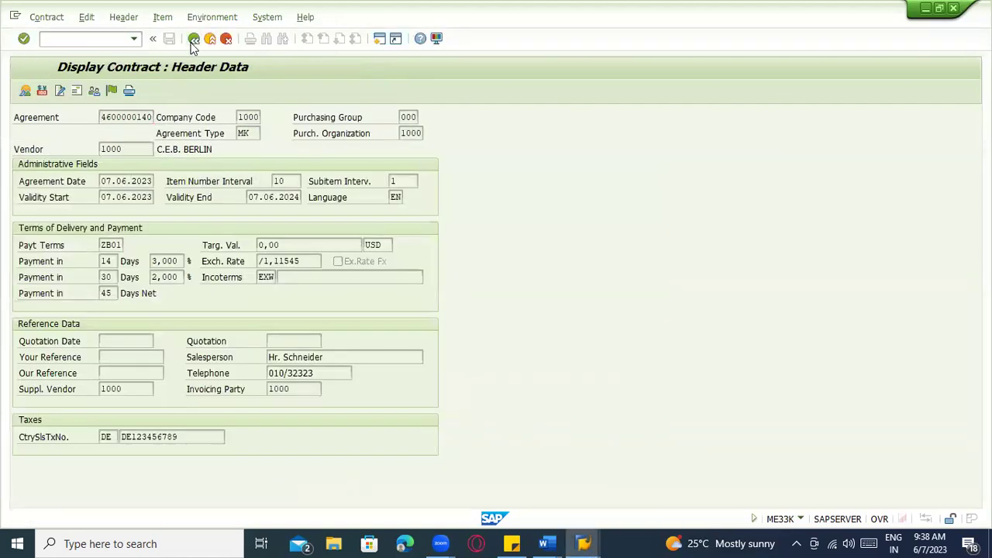
pyautogui.click(194, 38)
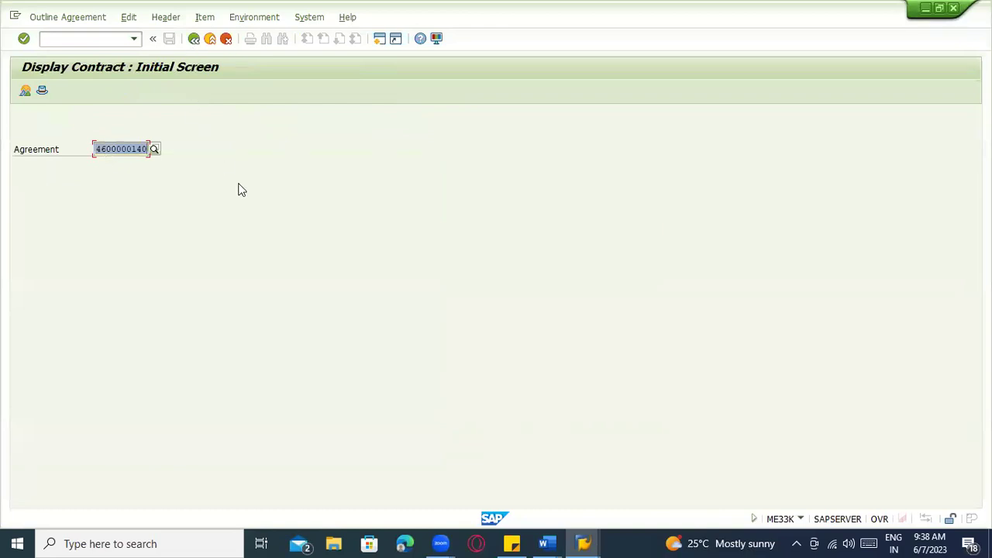
pyautogui.press('Return')
# Check the release strategy shows A1 given, First Release Complete, with A2 and A3 pending
pyautogui.click(130, 91)
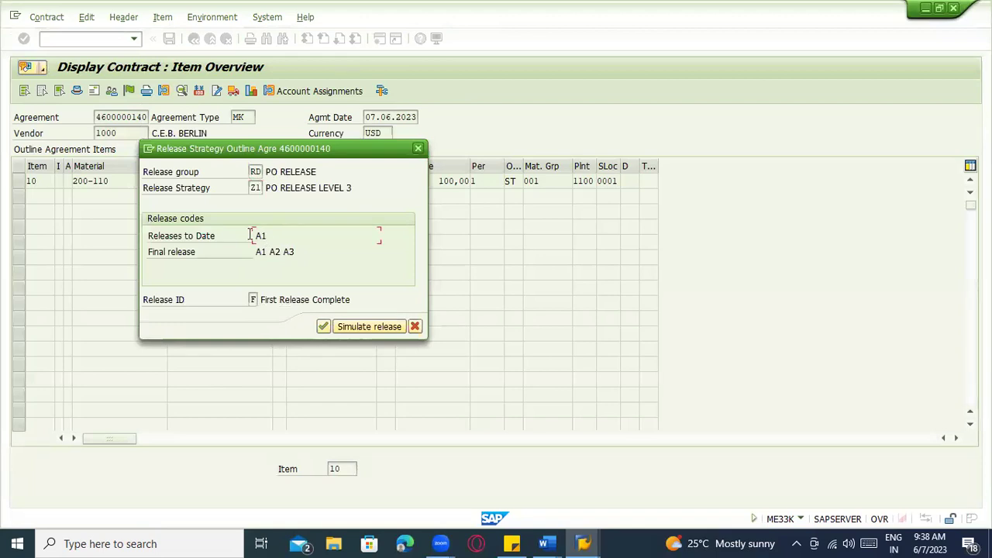
pyautogui.click(294, 252)
pyautogui.click(273, 252)
pyautogui.click(261, 236)
pyautogui.doubleClick(263, 236)
pyautogui.hotkey('alt', 'space')
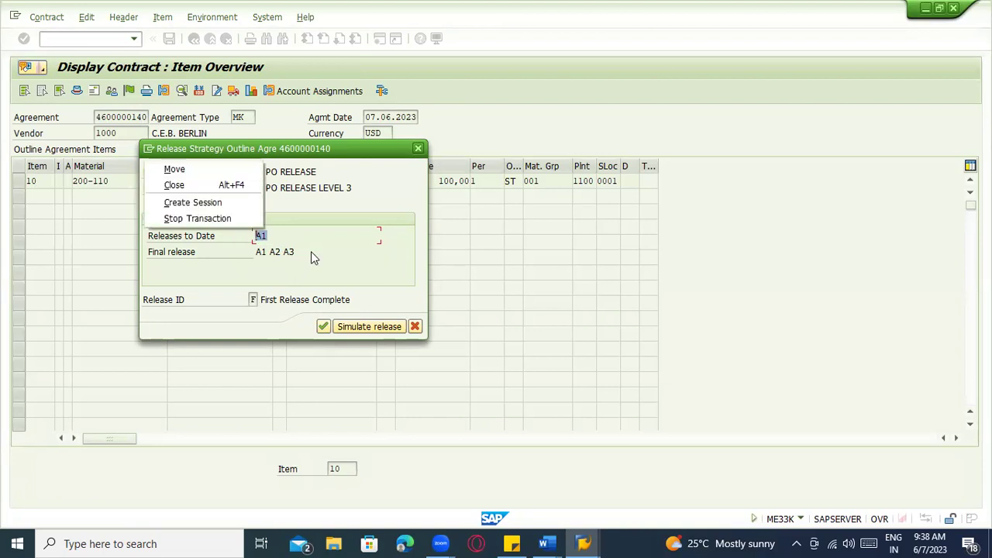
pyautogui.hotkey('alt', 'Tab')
pyautogui.write('A2')
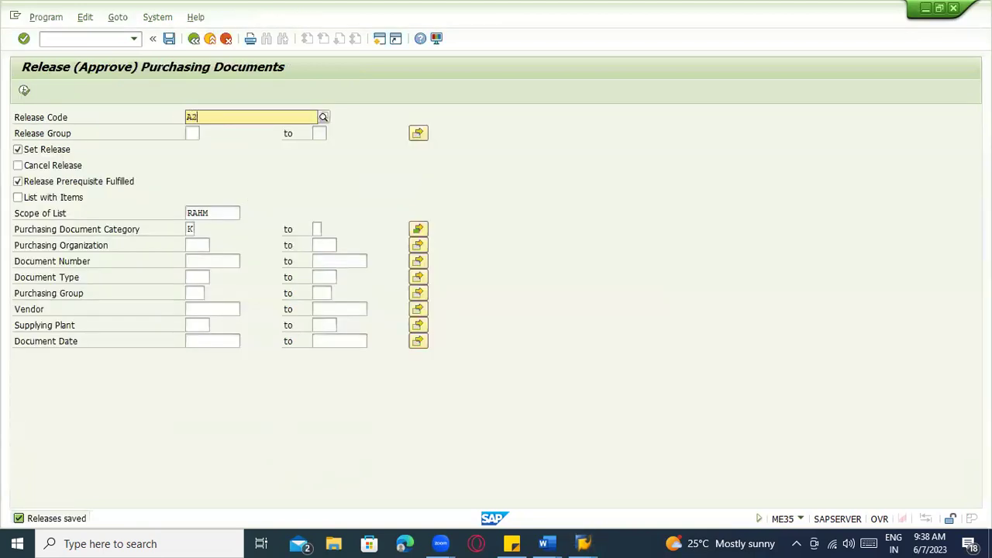
pyautogui.click(194, 134)
pyautogui.click(195, 148)
pyautogui.click(209, 262)
pyautogui.click(208, 273)
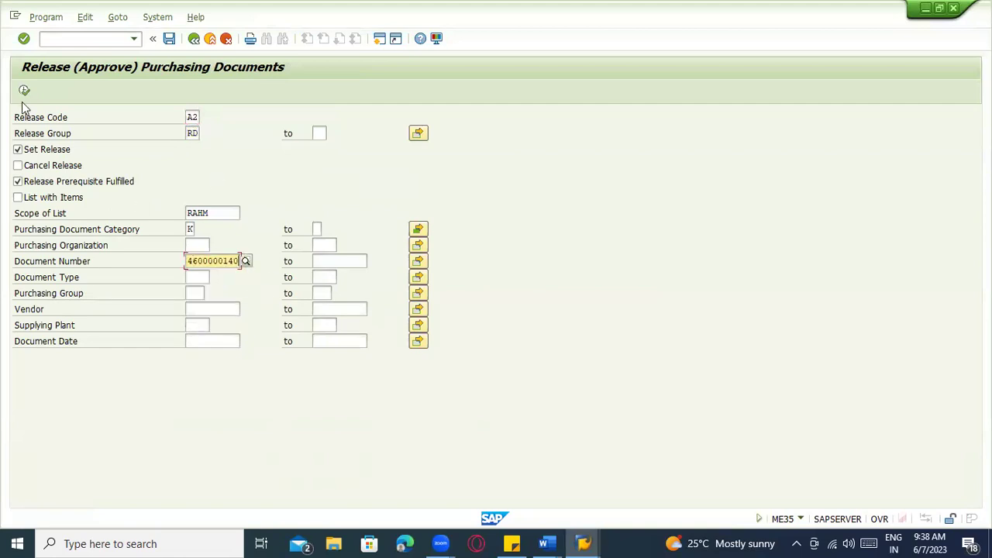
pyautogui.click(24, 91)
pyautogui.click(42, 152)
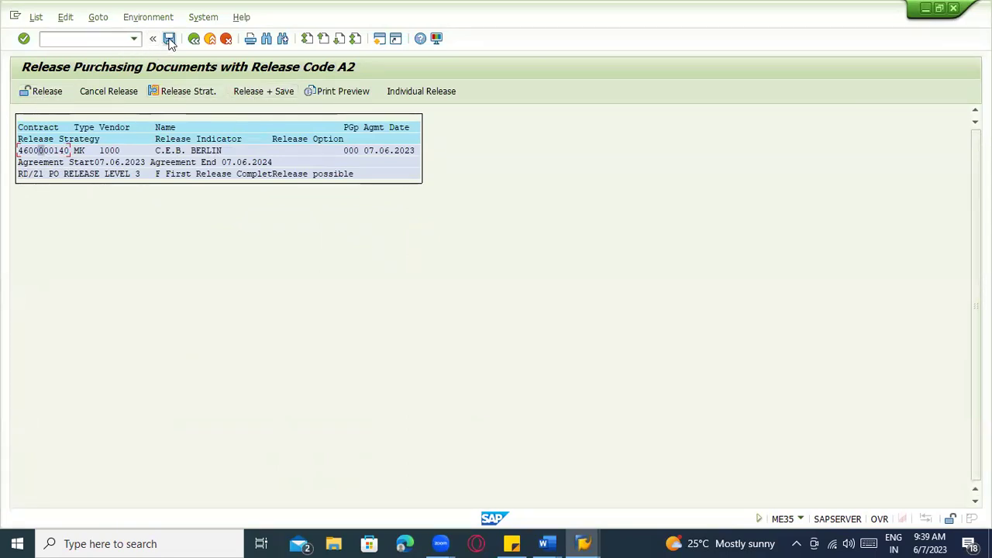
pyautogui.click(245, 92)
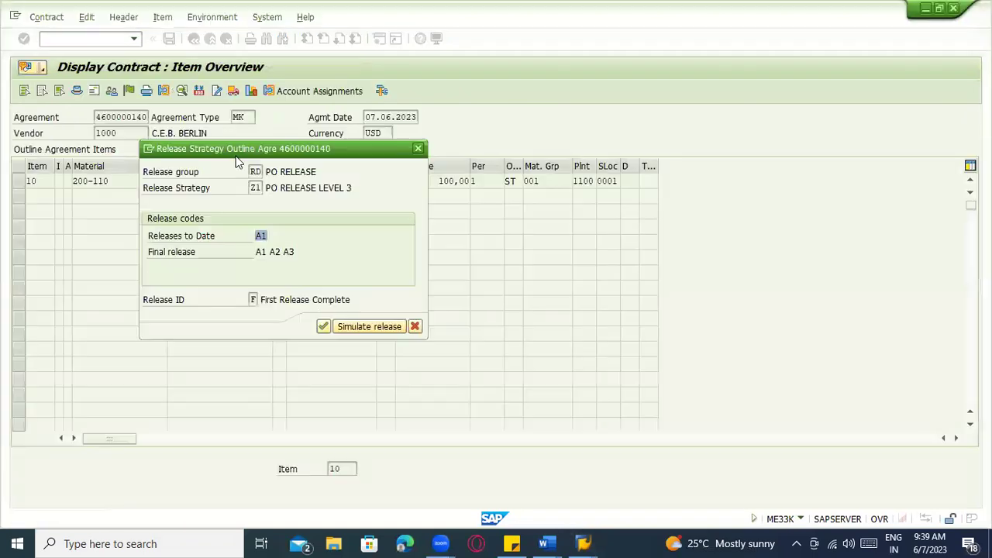
pyautogui.click(341, 326)
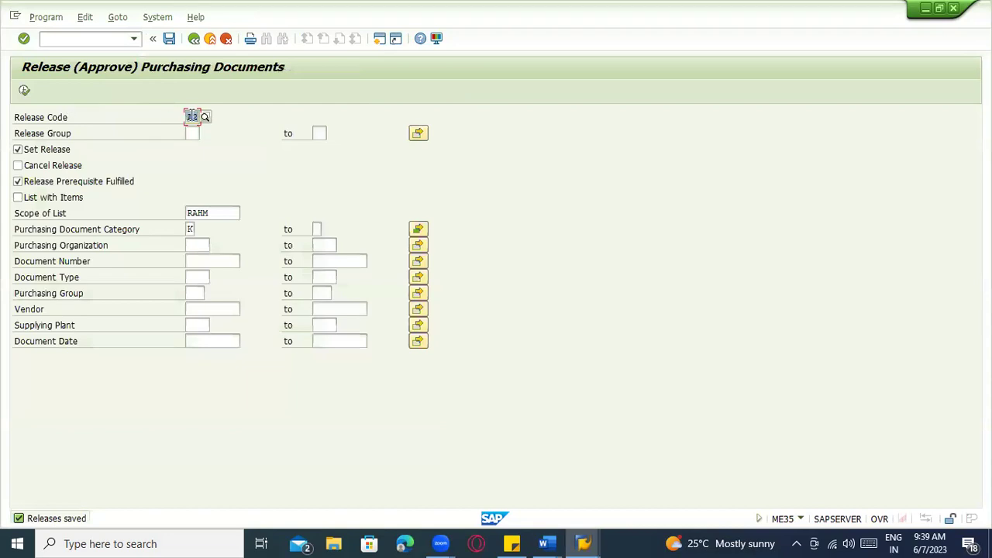
pyautogui.click(193, 116)
pyautogui.write('3')
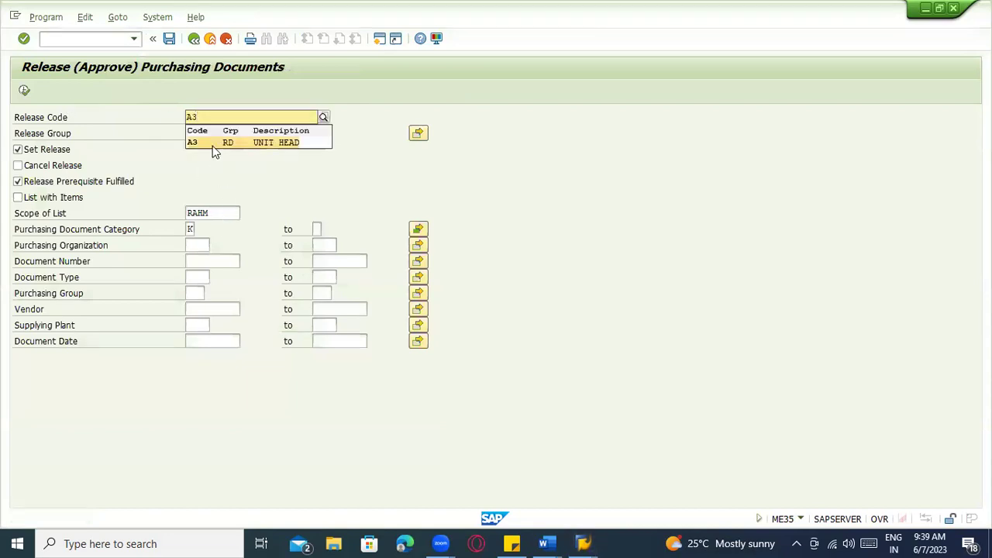
pyautogui.click(215, 145)
pyautogui.click(191, 133)
pyautogui.click(191, 148)
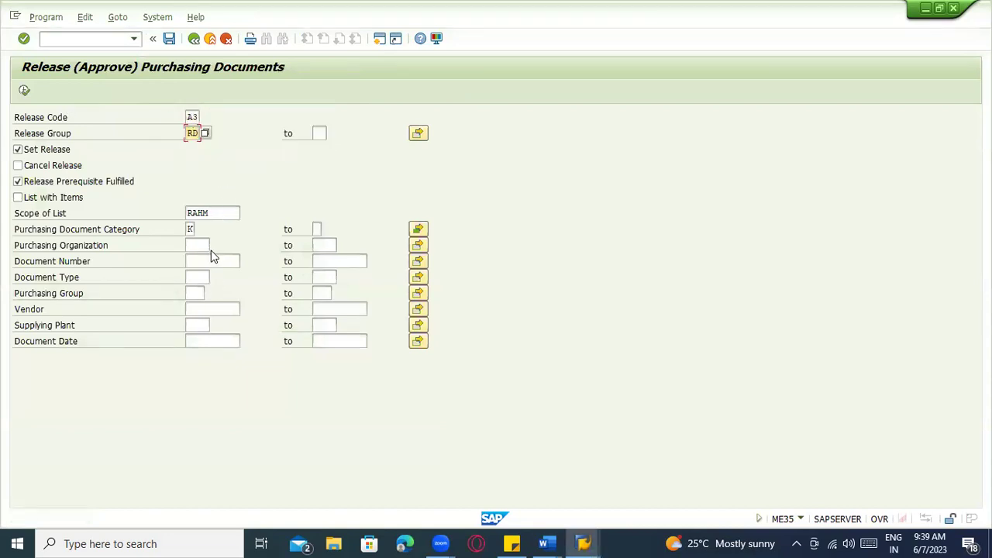
pyautogui.click(213, 260)
pyautogui.click(214, 272)
# List the contract, release and save it with A3, then return to SAP Easy Access
pyautogui.click(24, 91)
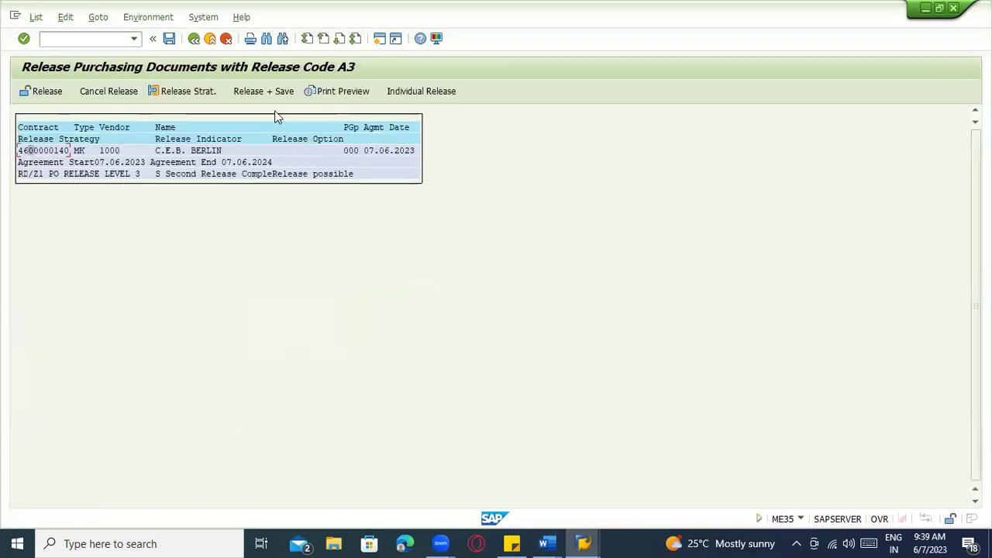
pyautogui.click(273, 94)
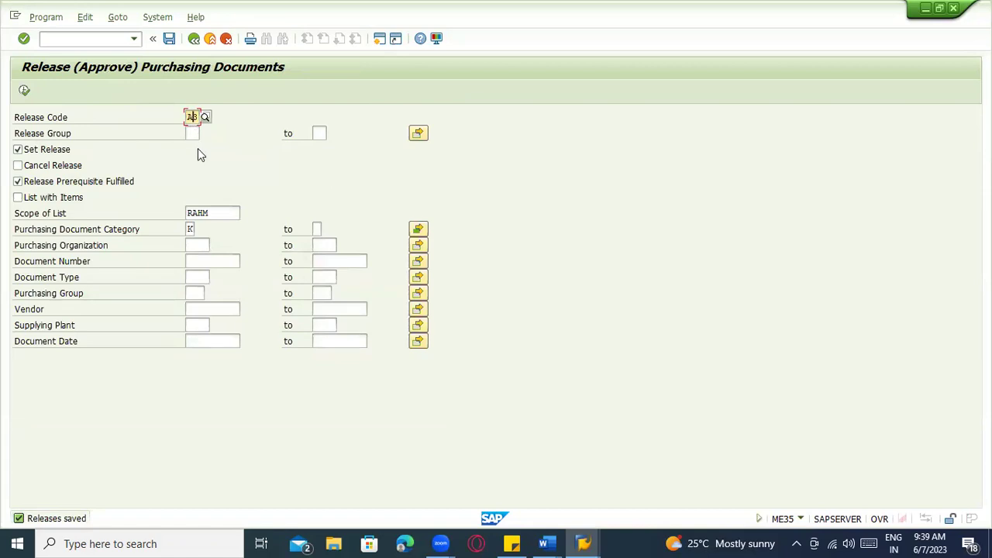
pyautogui.click(195, 39)
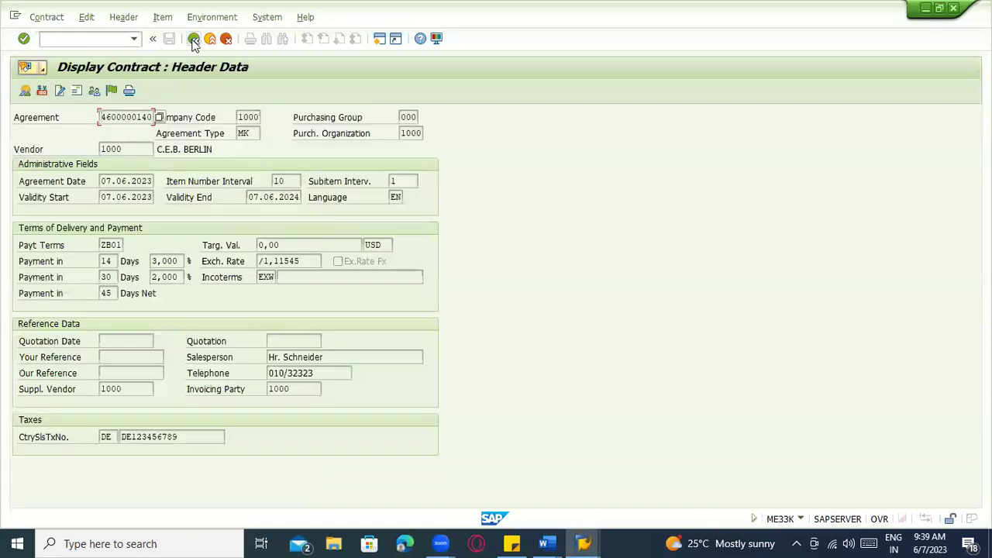
pyautogui.click(193, 39)
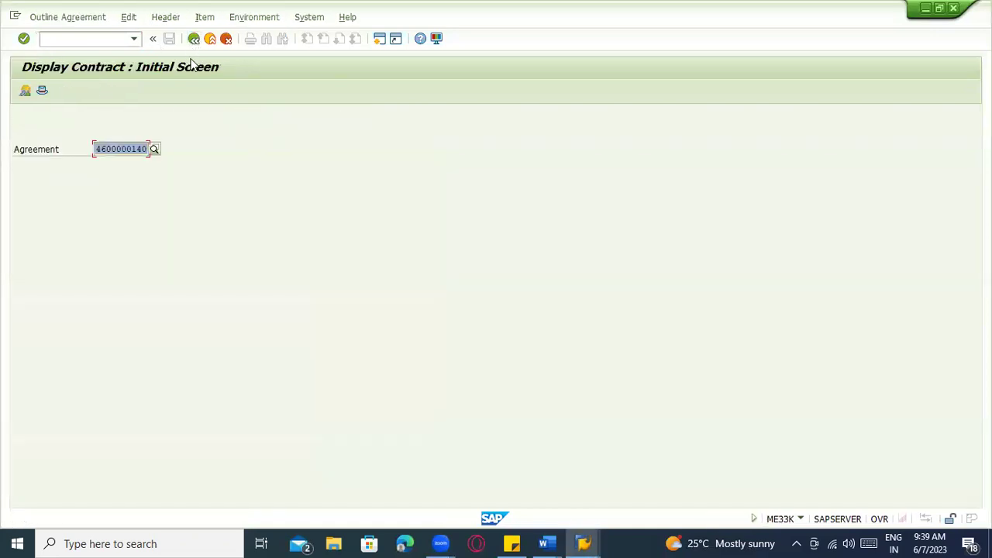
pyautogui.press('Return')
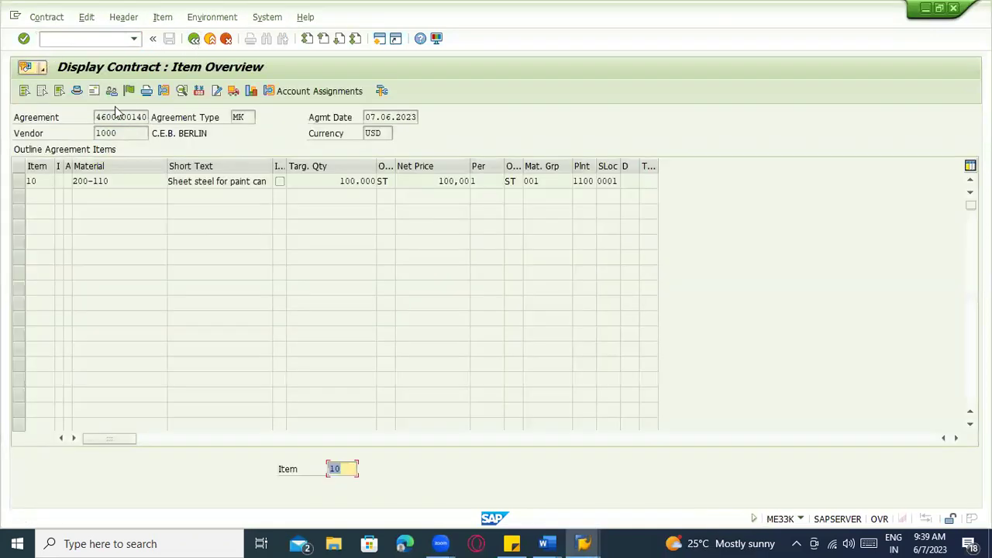
pyautogui.click(129, 90)
# Verify releases A1, A2 and A3 are given and the status reads RELEASED
pyautogui.moveTo(300, 236); pyautogui.dragTo(228, 236)
pyautogui.moveTo(308, 294); pyautogui.dragTo(168, 293)
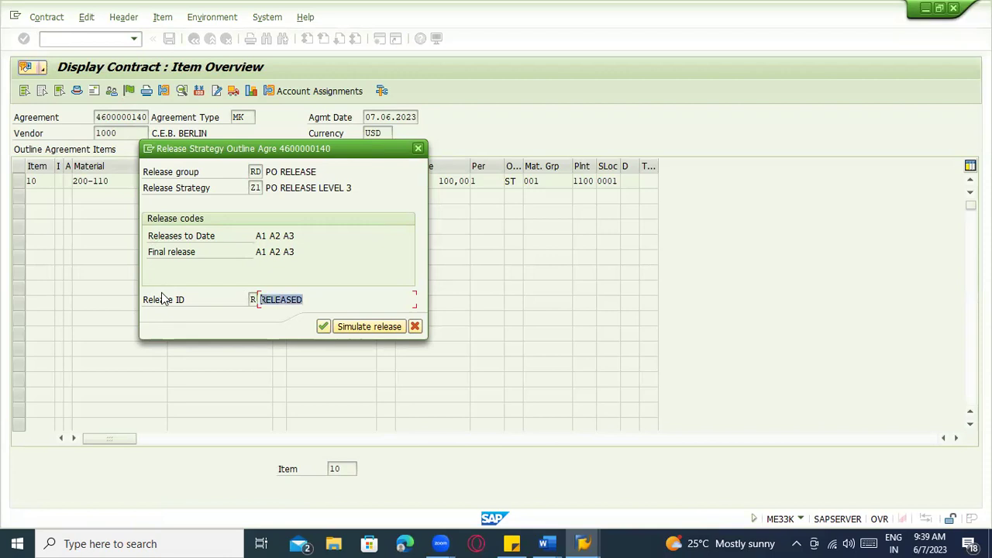
pyautogui.press('Return')
pyautogui.click(84, 40)
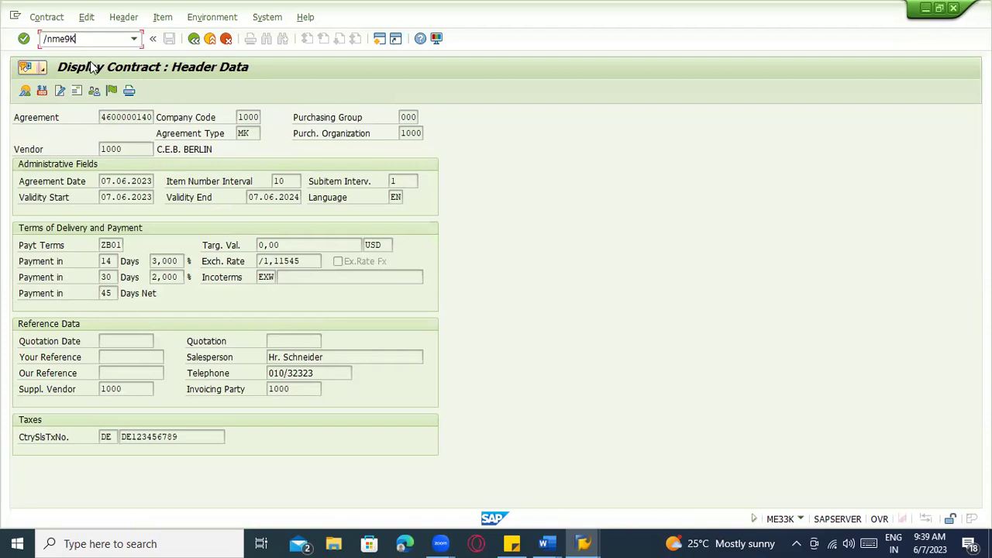
pyautogui.press('Return')
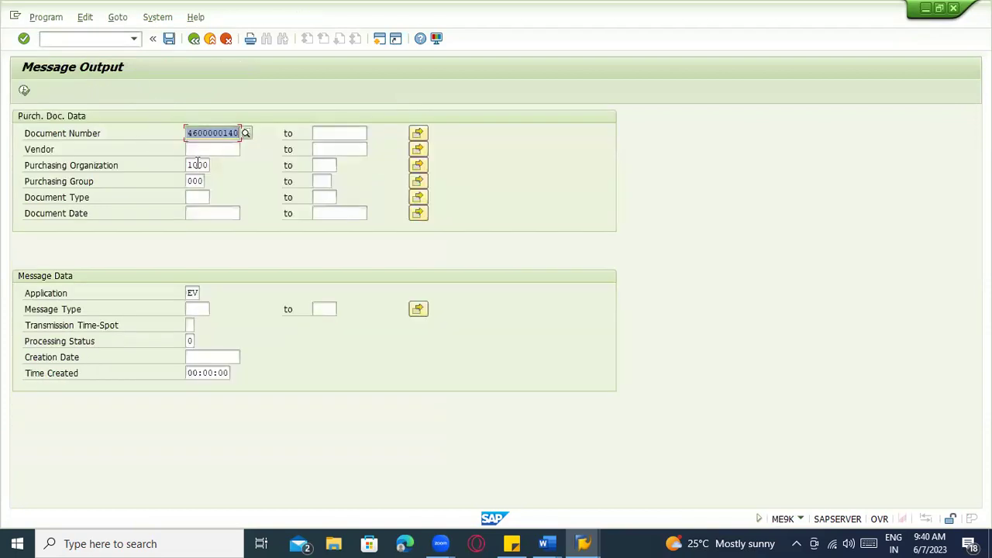
pyautogui.click(24, 91)
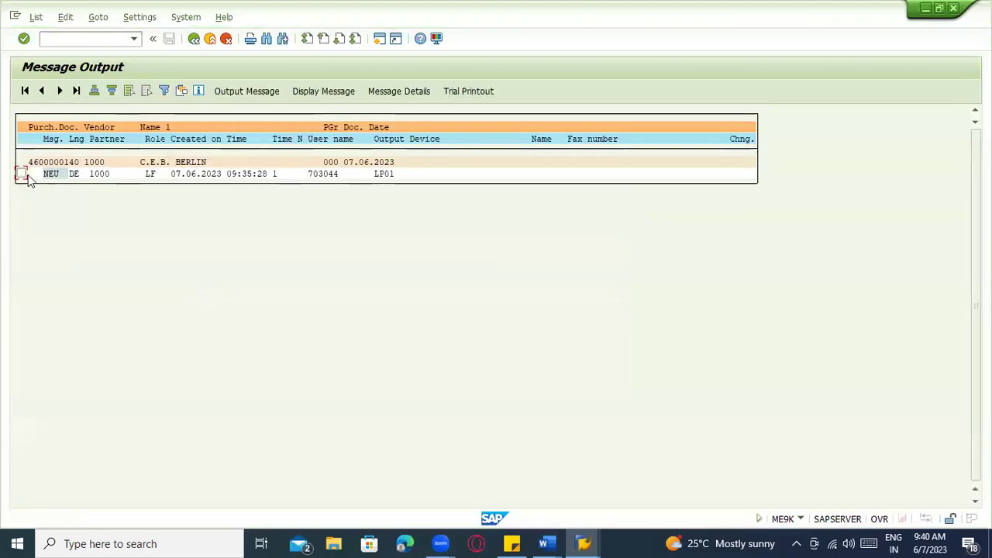
pyautogui.click(21, 173)
# Set the Application to EV in the selection criteria, then exit to the Easy Access menu
pyautogui.click(195, 39)
pyautogui.click(191, 295)
pyautogui.click(206, 293)
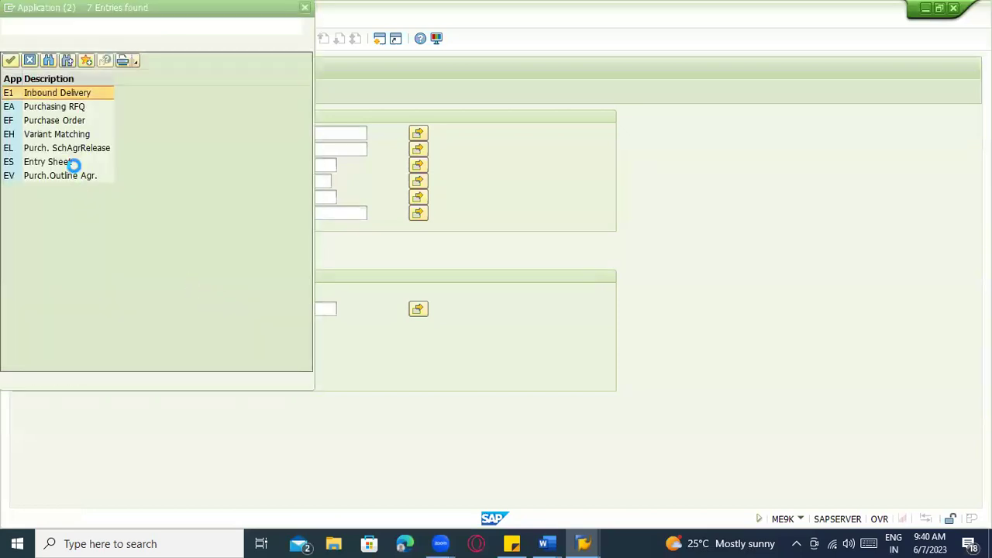
pyautogui.click(69, 177)
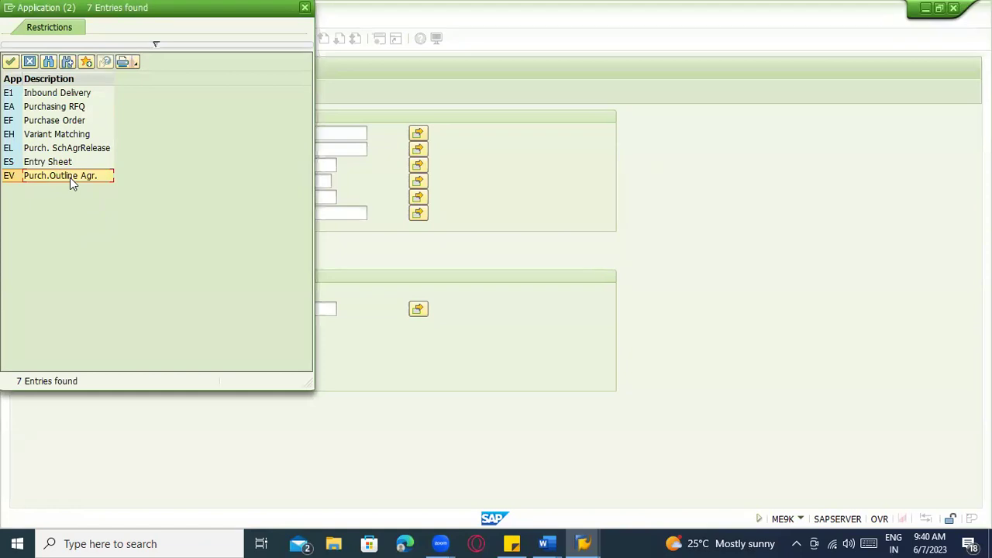
pyautogui.doubleClick(70, 178)
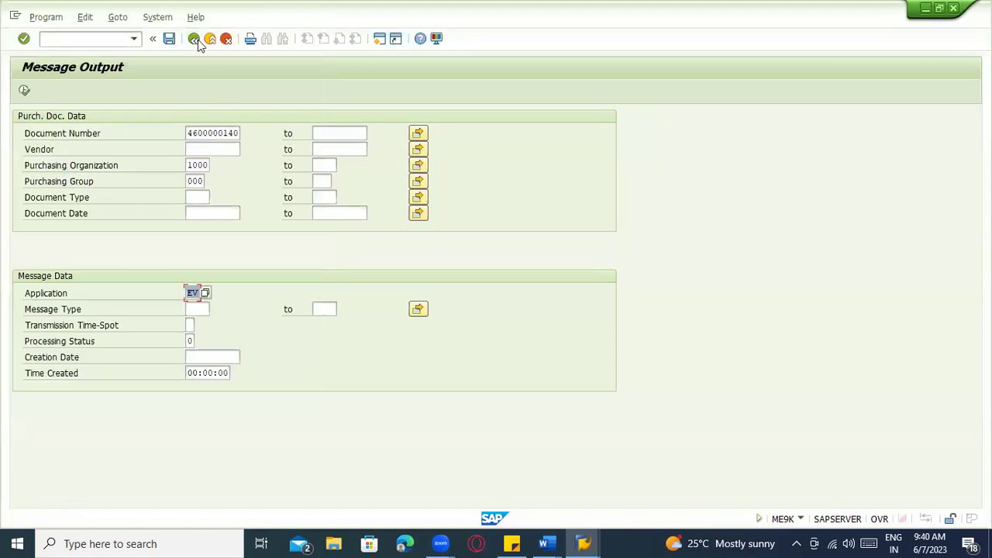
pyautogui.press('F3')
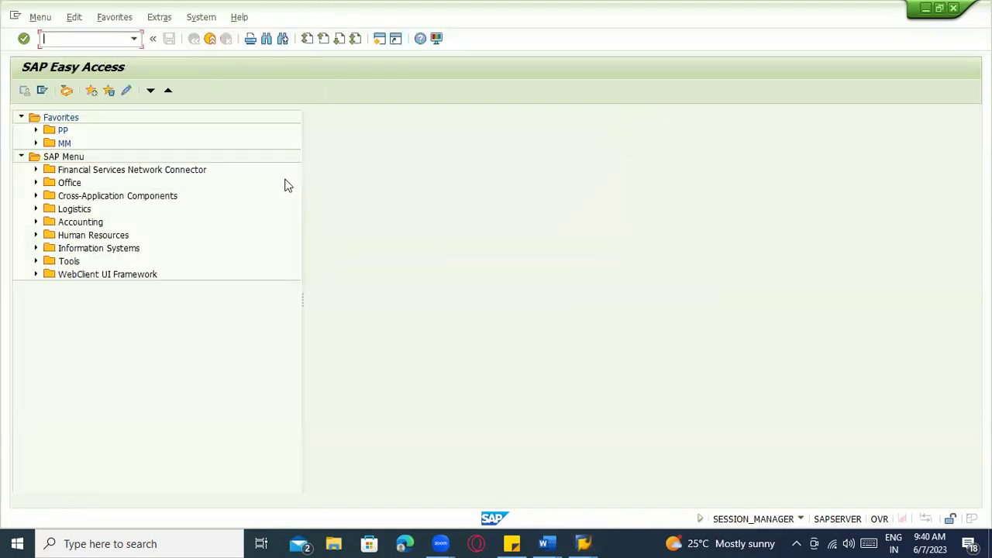
pyautogui.click(547, 544)
# Type the ME9F, ME9K, ME9L and ME9A notes below the table line, then delete that block
pyautogui.click(567, 500)
pyautogui.scroll(-1, 594, 394)
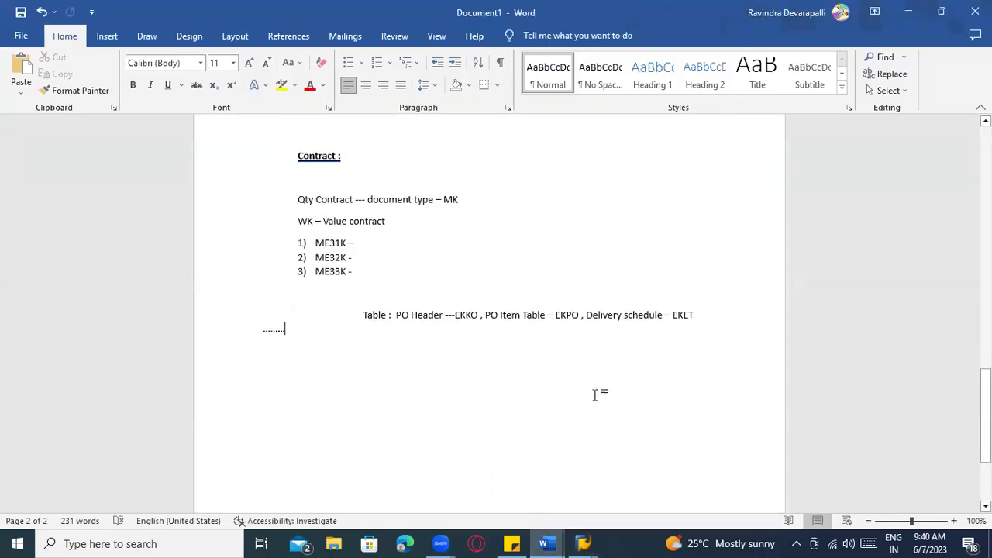
pyautogui.write('ME9')
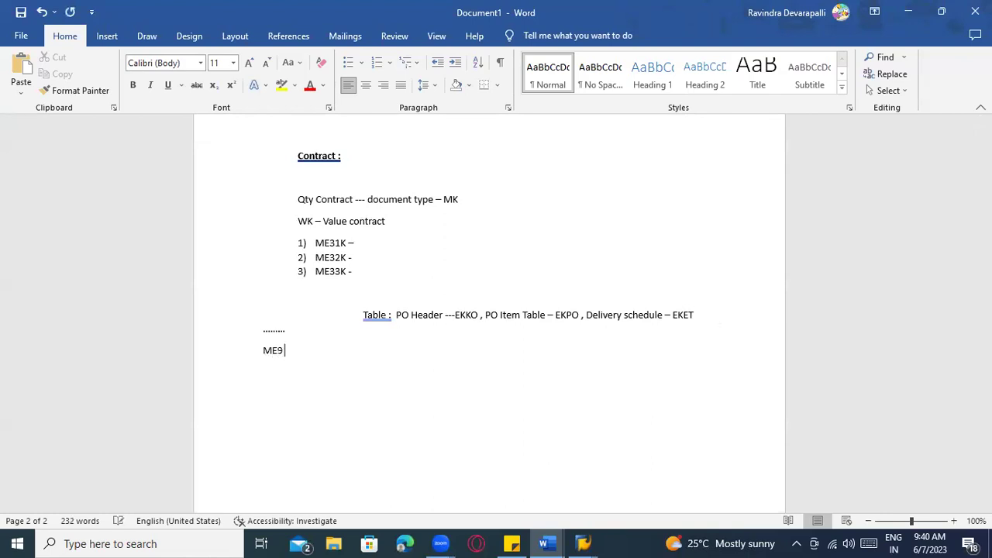
pyautogui.write(' ------> F')
pyautogui.write(' , K , ')
pyautogui.write('..')
pyautogui.press('Return')
pyautogui.write('ME')
pyautogui.write('(F')
pyautogui.write('9F')
pyautogui.write('ME9K')
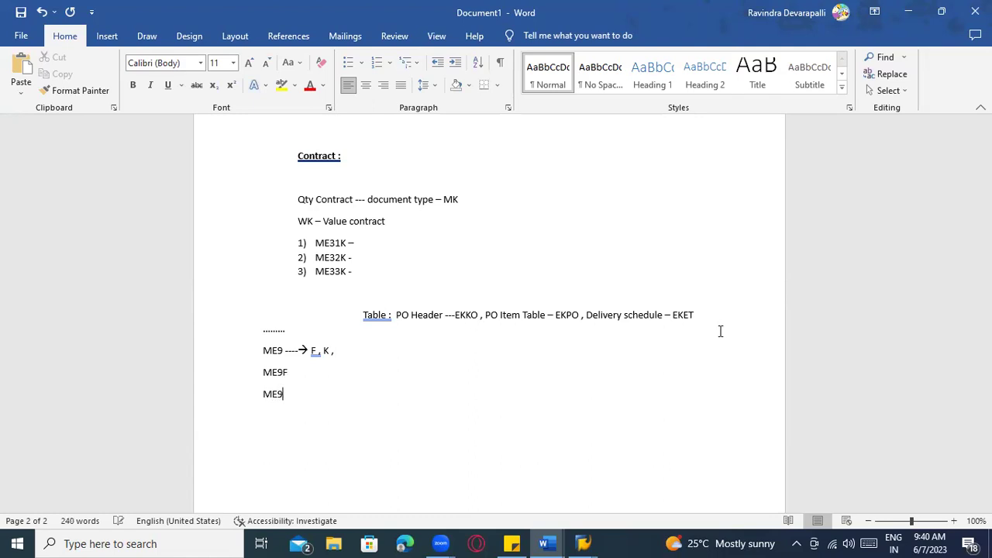
pyautogui.write('ME')
pyautogui.write('9L ')
pyautogui.write('ME')
pyautogui.write('9A')
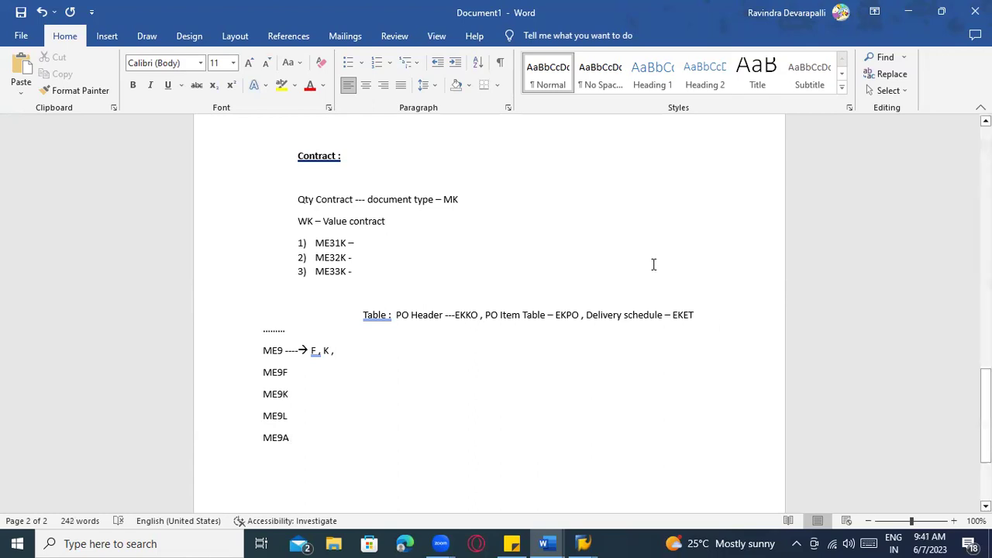
pyautogui.moveTo(313, 448); pyautogui.dragTo(272, 329)
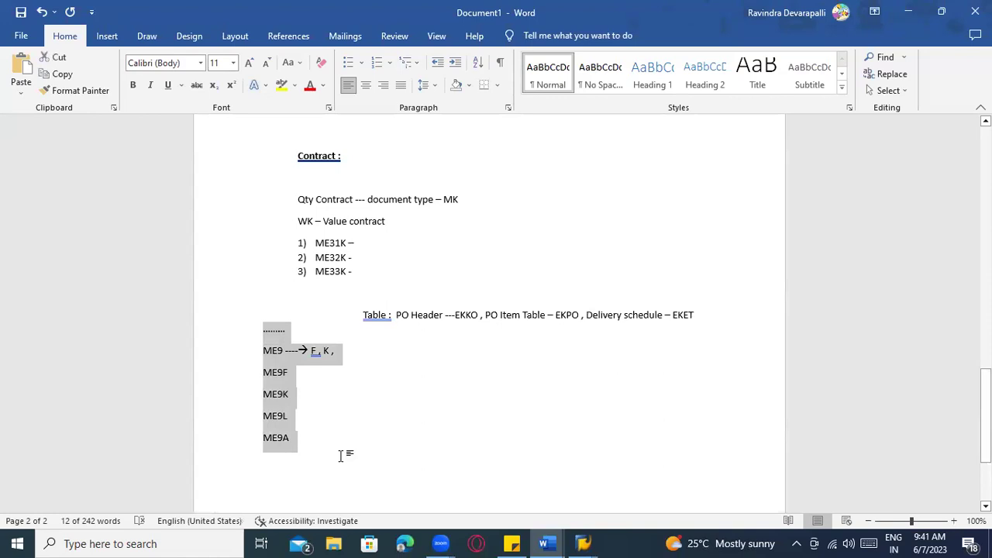
pyautogui.press('Delete')
# Start a new purchase order with ME21N and scroll to the Outline Agreement column
pyautogui.hotkey('alt', 'Tab')
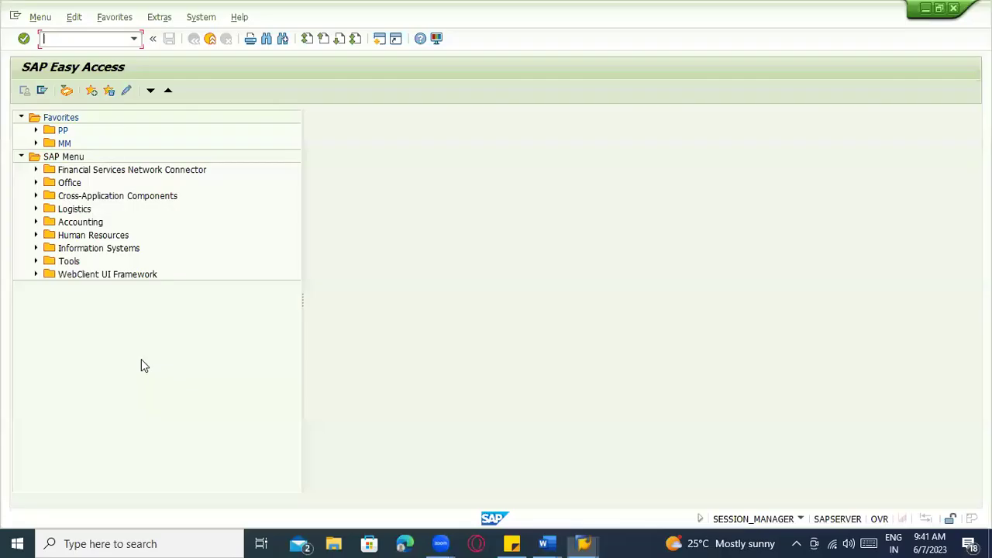
pyautogui.write('me21n')
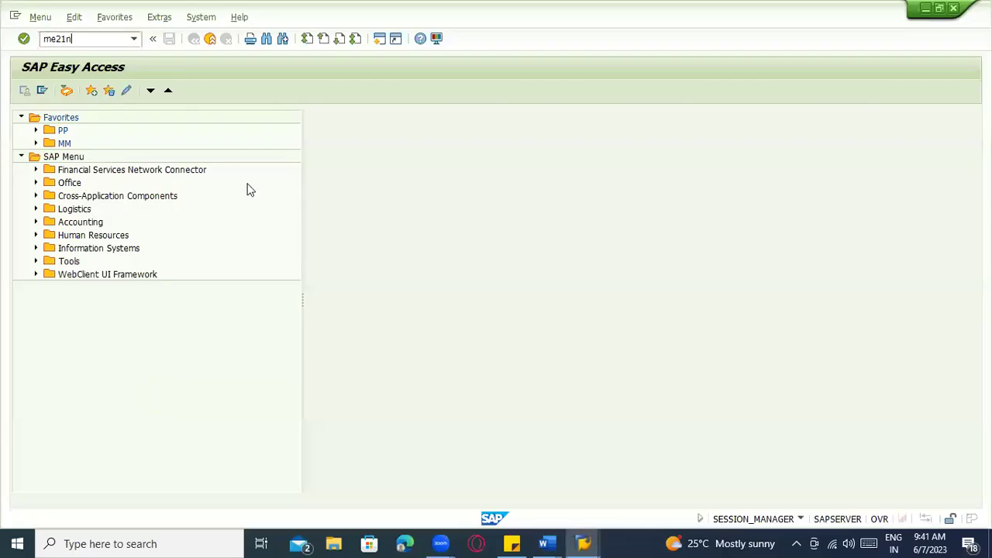
pyautogui.press('Return')
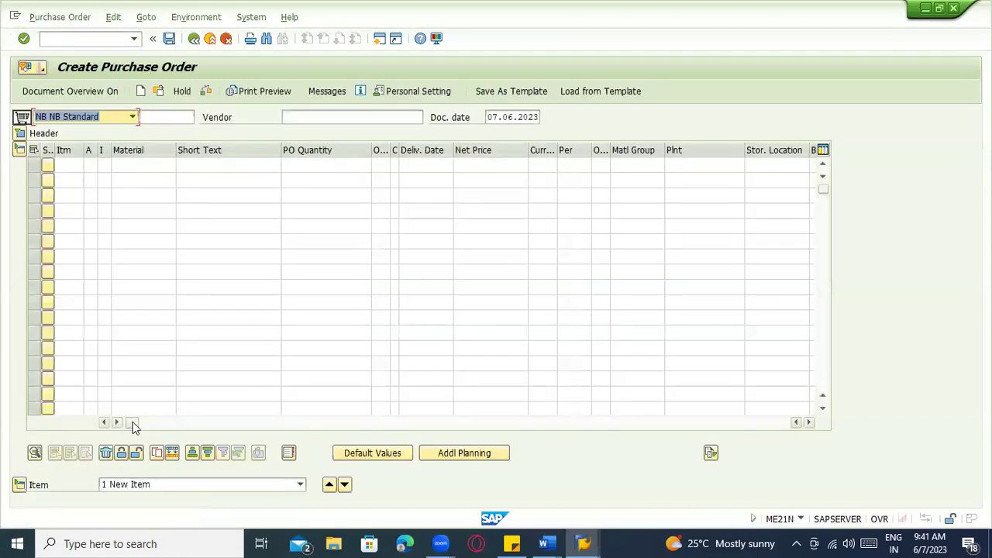
pyautogui.moveTo(133, 426); pyautogui.dragTo(434, 426)
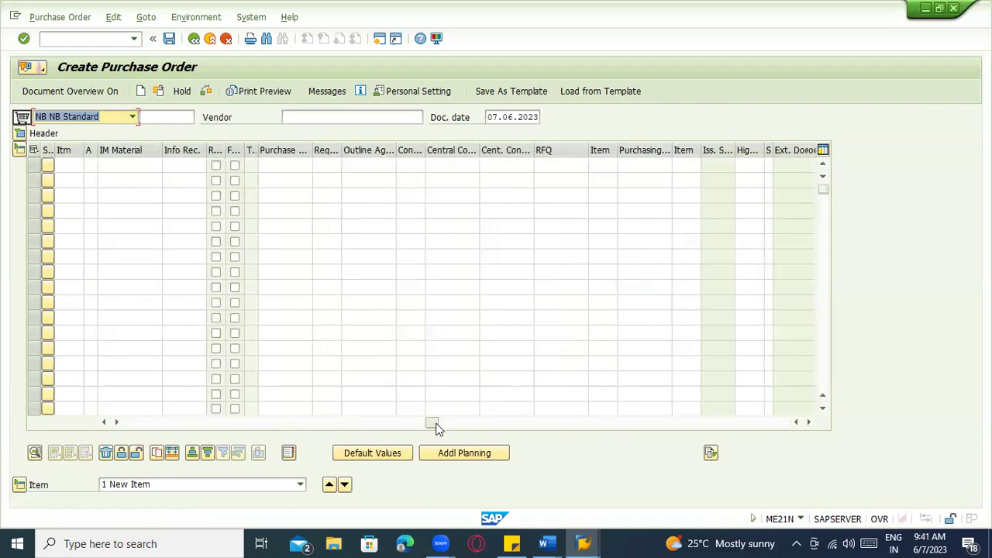
pyautogui.click(501, 162)
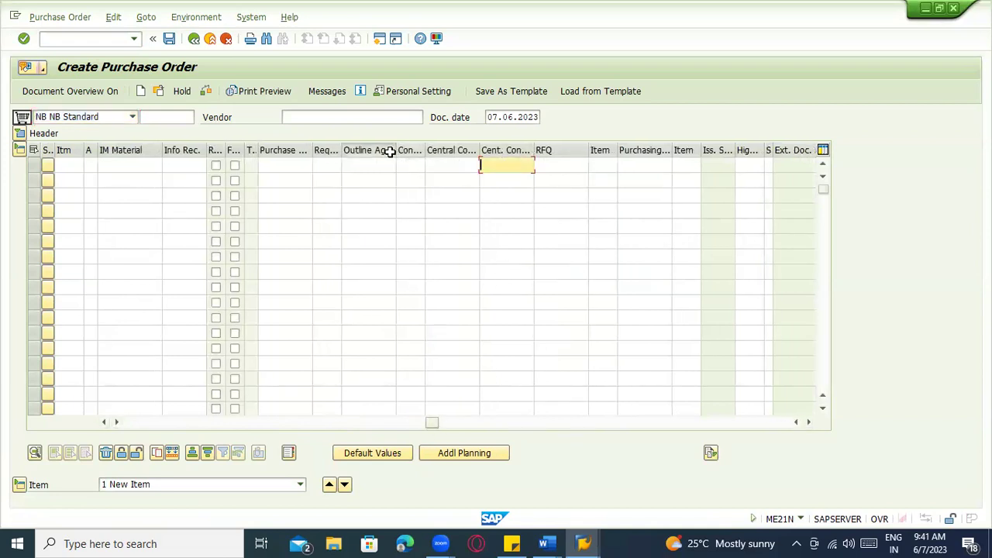
pyautogui.click(385, 150)
pyautogui.click(377, 164)
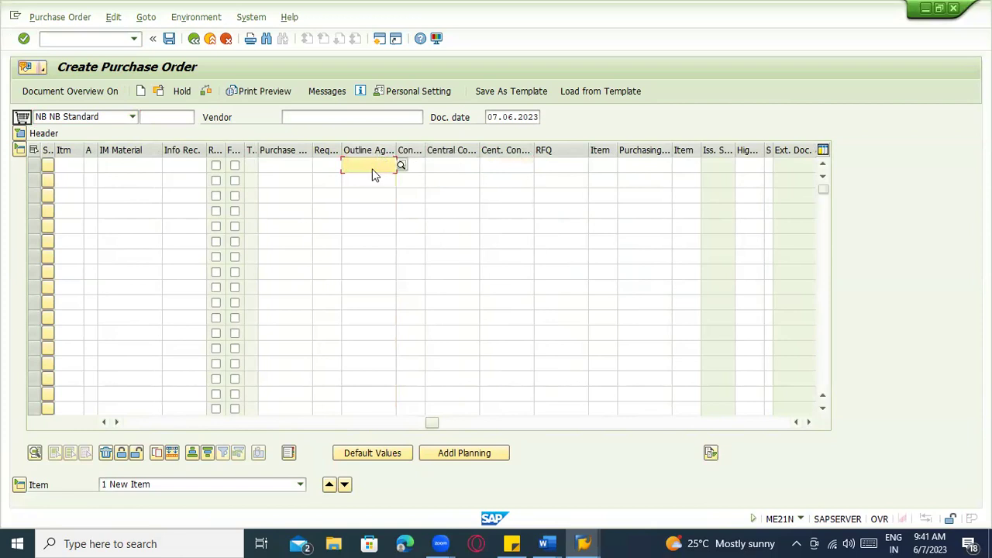
pyautogui.hotkey('alt', 'Tab')
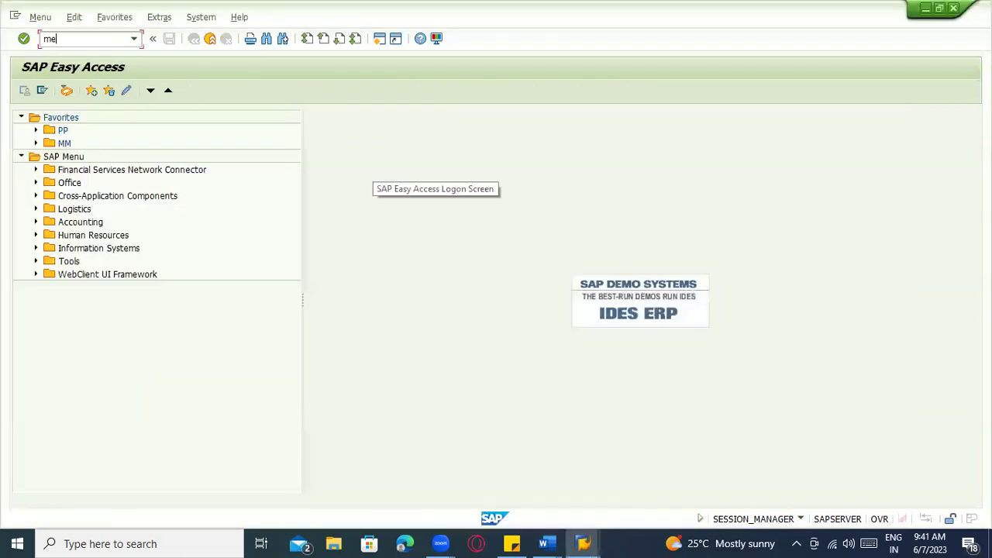
pyautogui.press('Return')
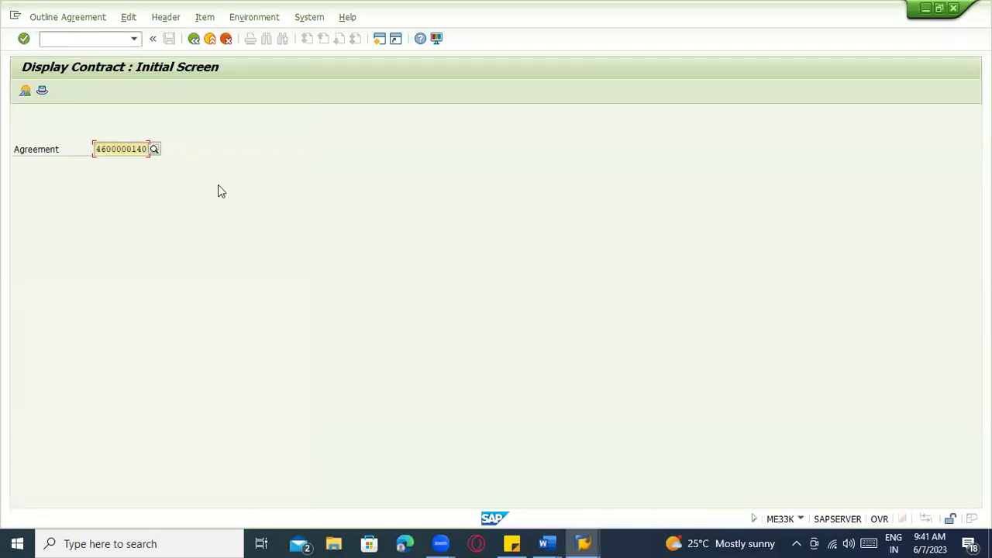
pyautogui.hotkey('alt', 'Tab')
pyautogui.hotkey('ctrl', 'v')
pyautogui.press('Tab')
pyautogui.write('10')
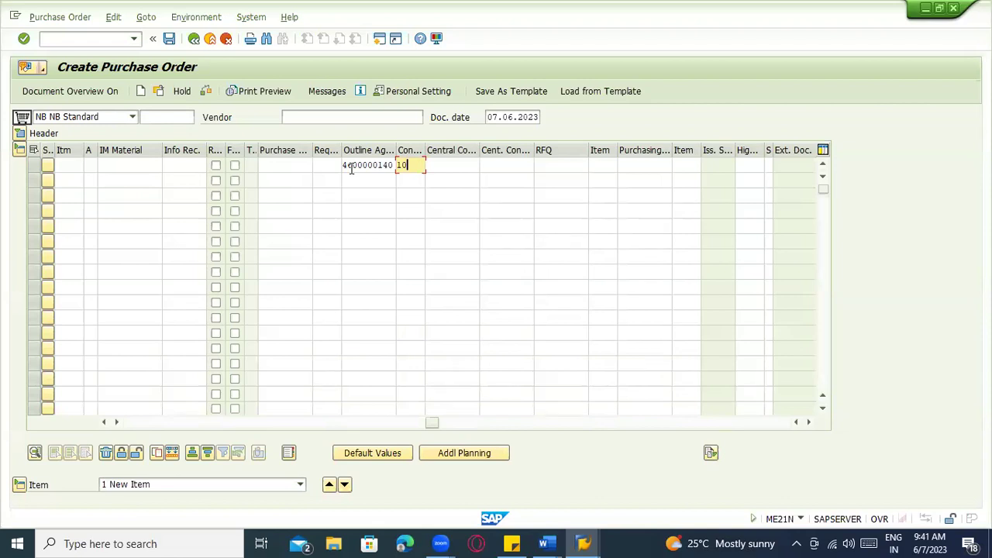
pyautogui.press('Return')
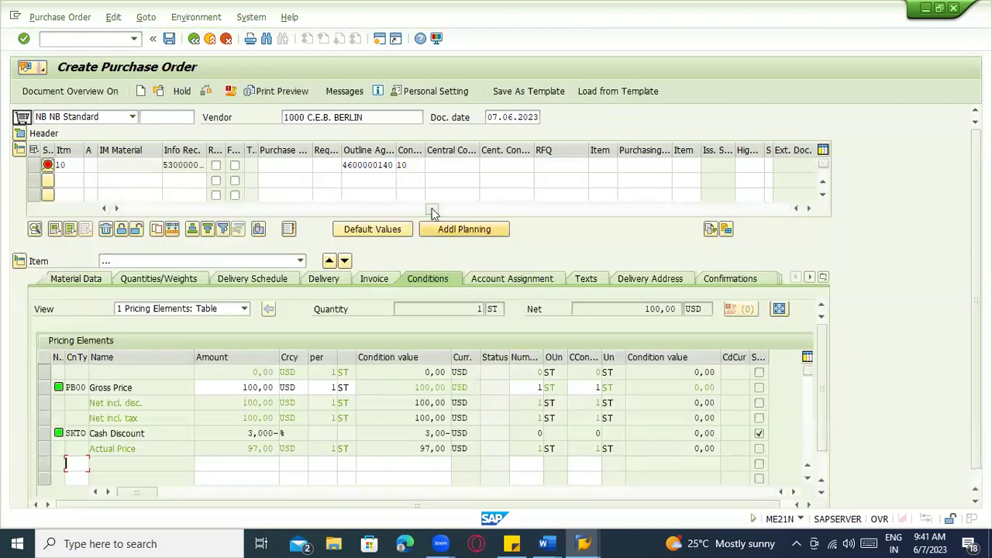
# Set item 10's PO quantity to 100, matching the contract's target quantity
pyautogui.click(322, 163)
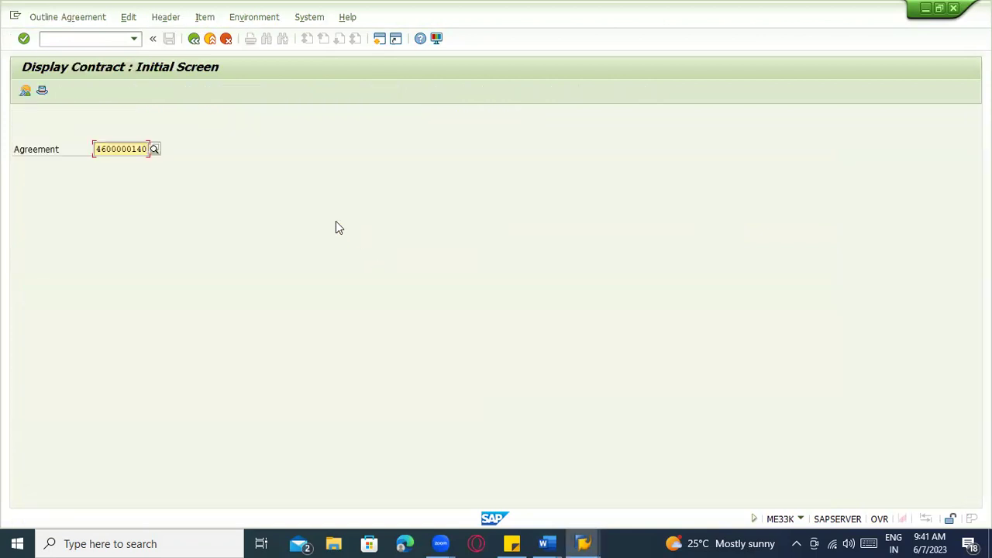
pyautogui.press('Return')
pyautogui.moveTo(340, 181); pyautogui.dragTo(392, 181)
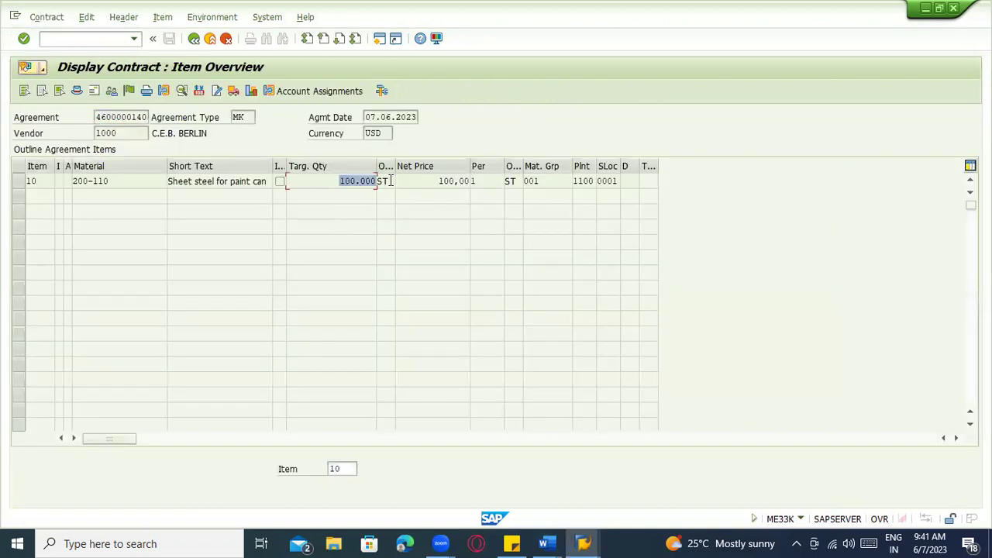
pyautogui.hotkey('alt', 'Tab')
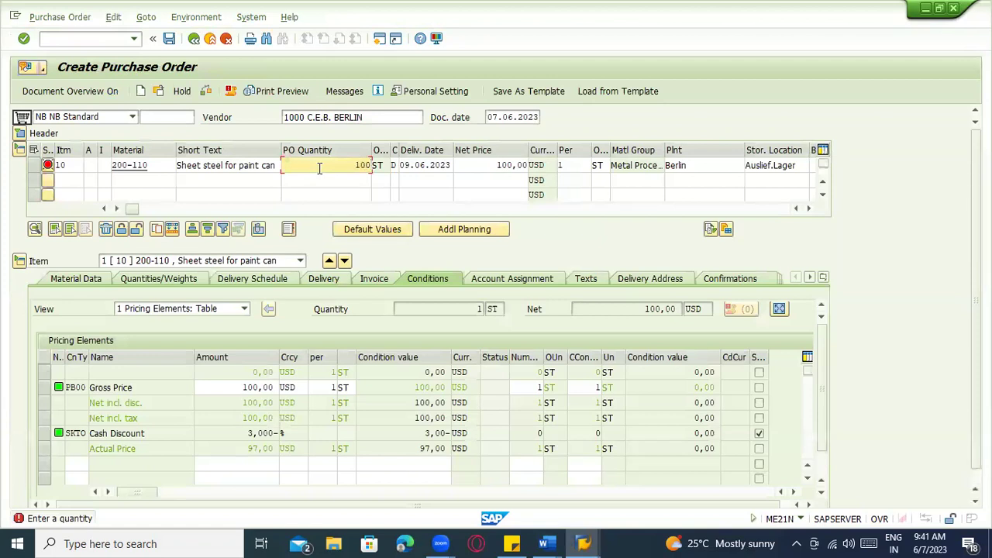
pyautogui.press('Return')
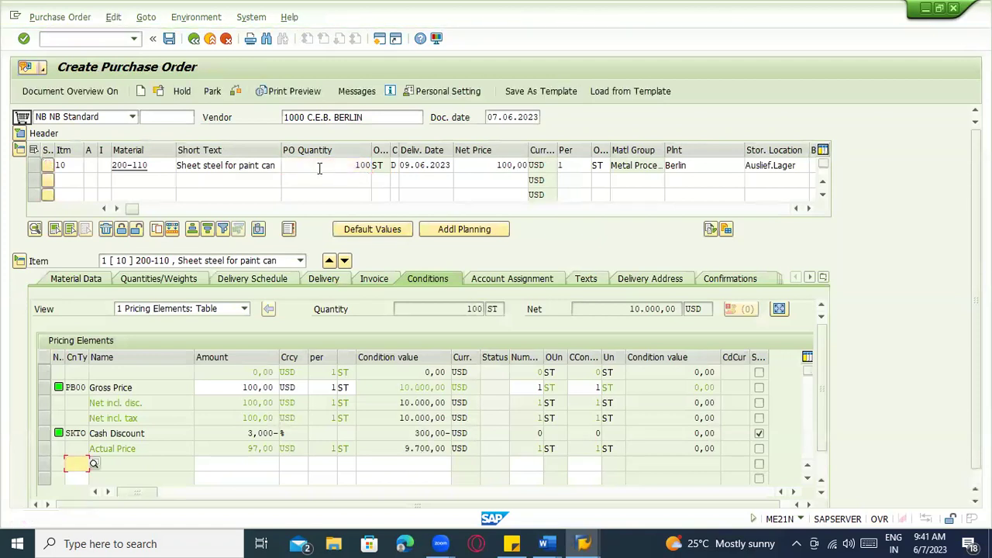
pyautogui.click(352, 166)
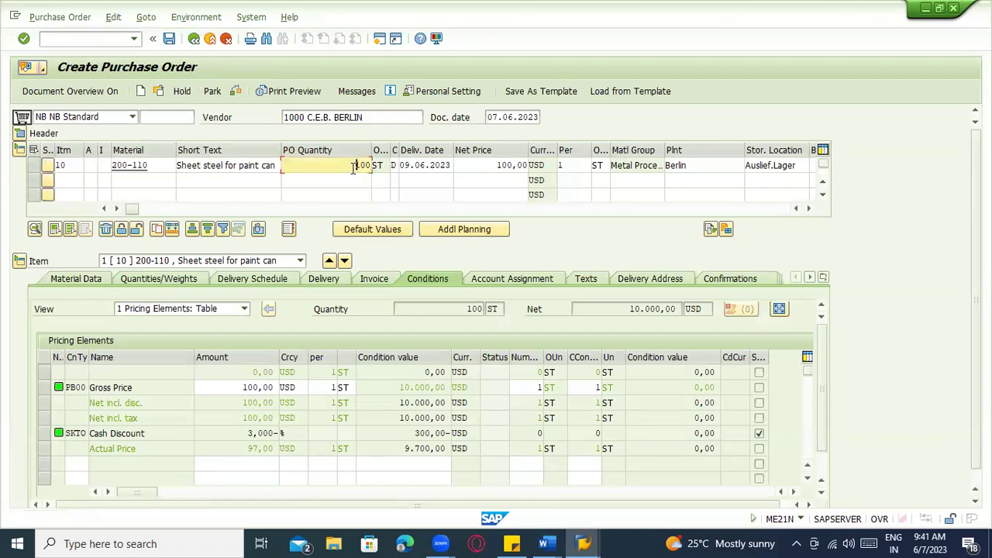
pyautogui.press('Return')
pyautogui.click(97, 404)
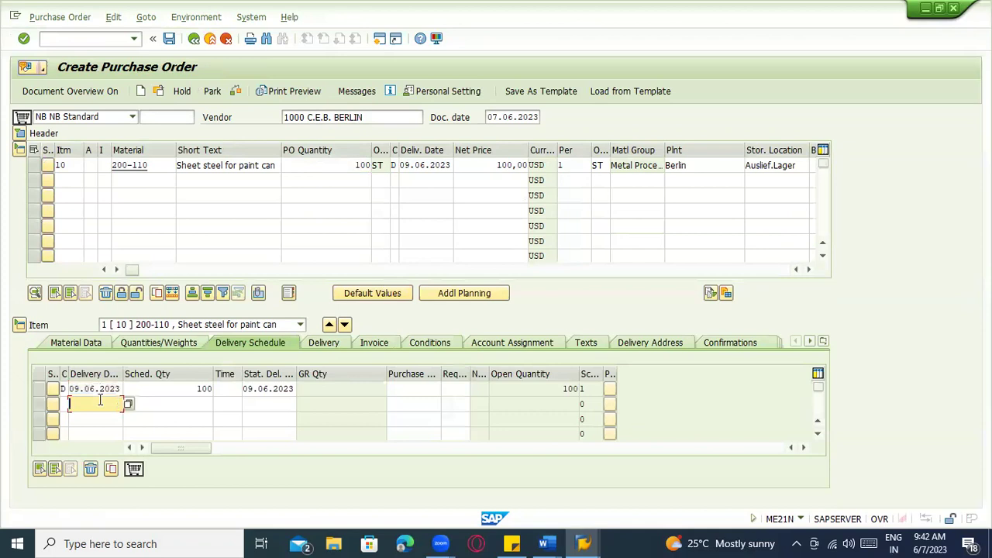
pyautogui.click(169, 38)
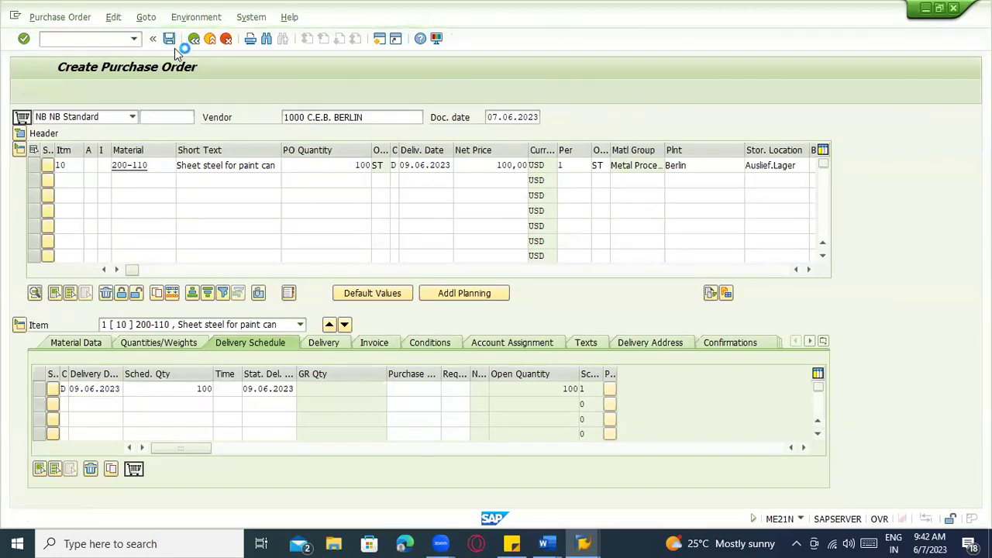
pyautogui.click(159, 91)
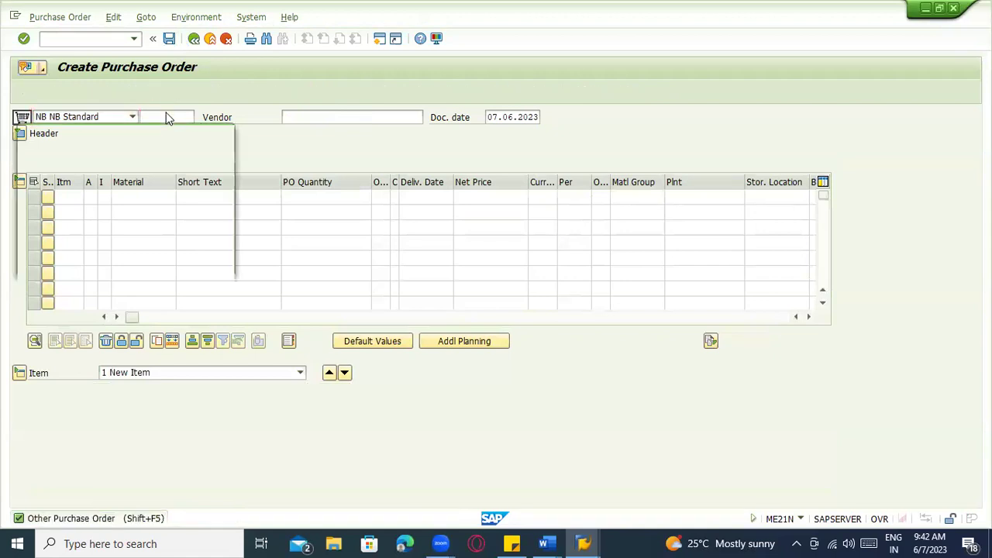
pyautogui.press('Return')
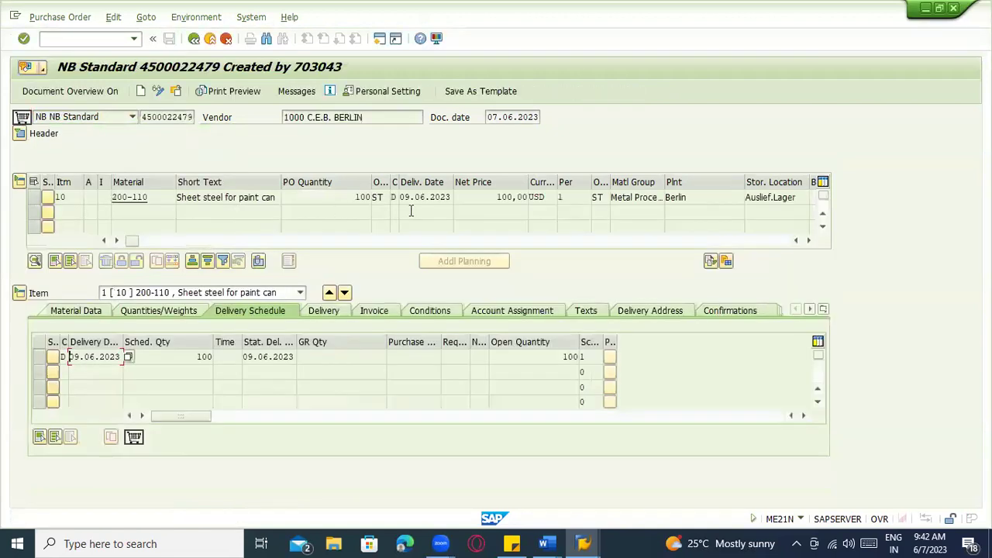
# Check item 10's quantity 100 and delivery date, and review the header release strategy
pyautogui.moveTo(345, 199); pyautogui.dragTo(384, 201)
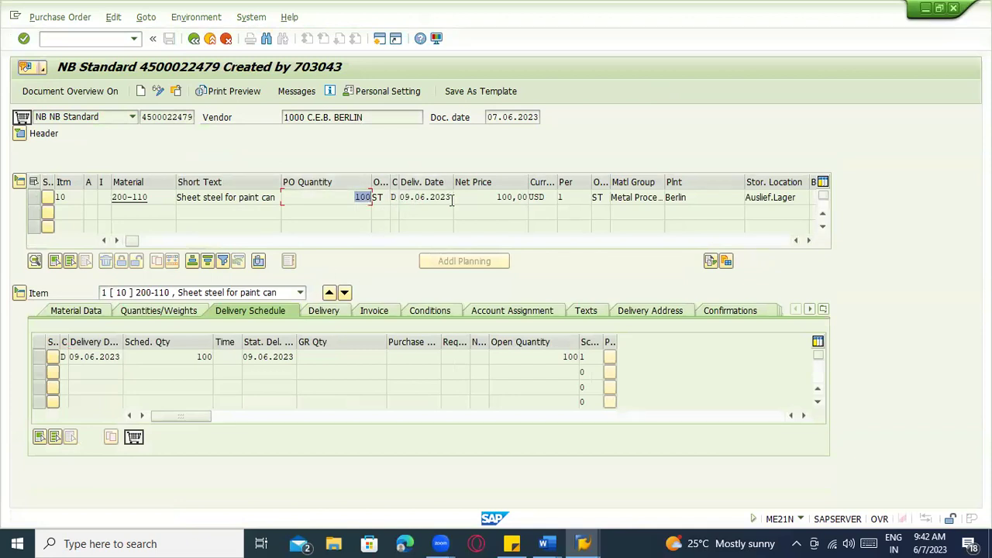
pyautogui.moveTo(133, 240); pyautogui.dragTo(88, 222)
pyautogui.click(402, 199)
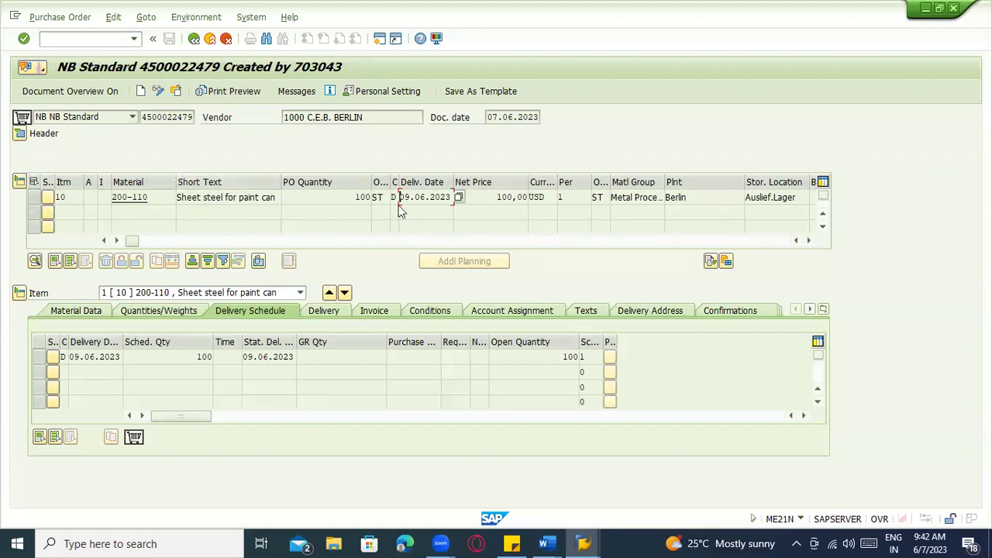
pyautogui.click(23, 134)
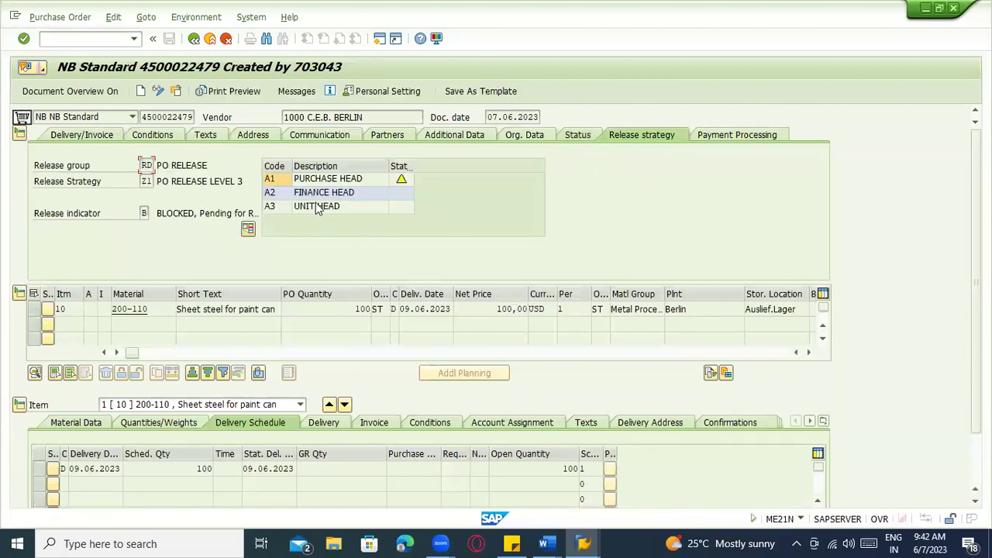
pyautogui.click(141, 92)
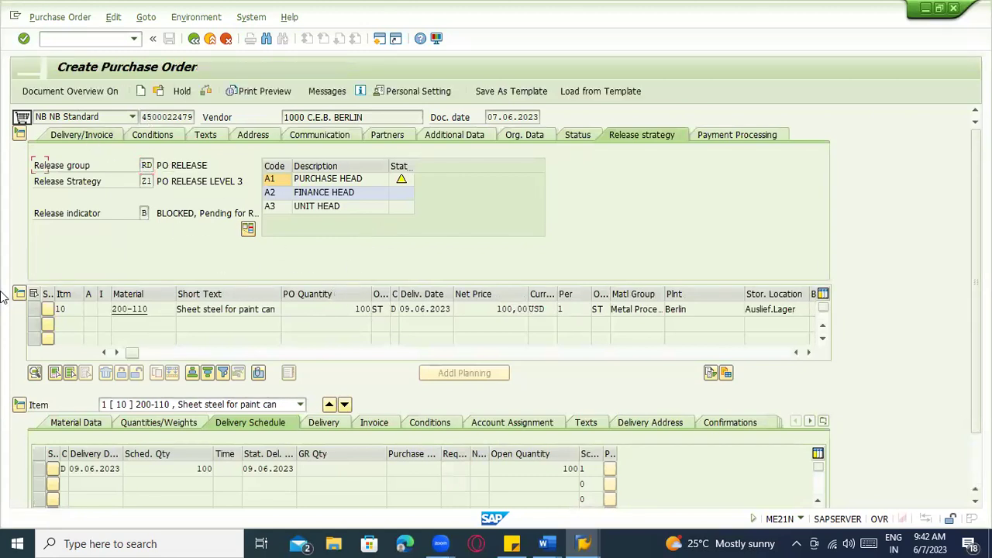
pyautogui.click(351, 430)
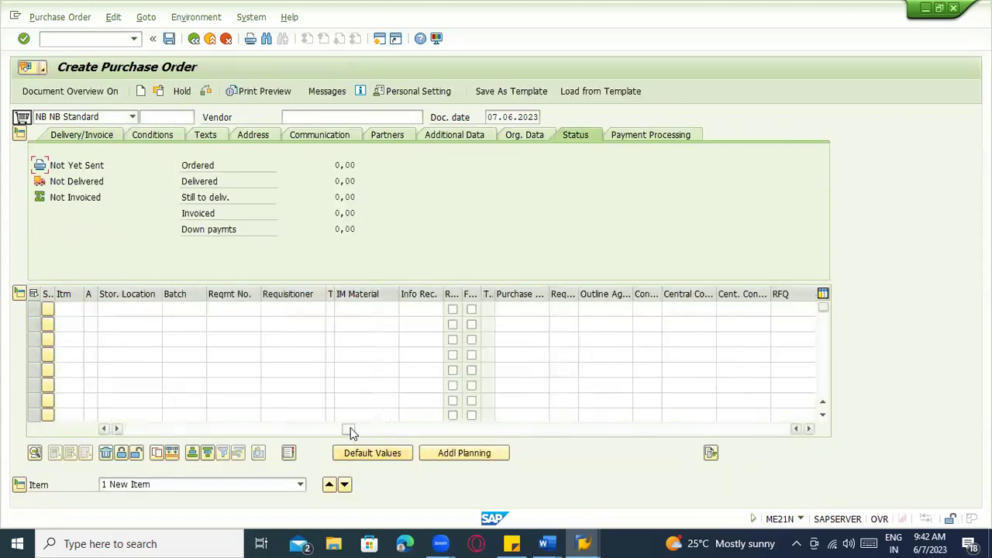
pyautogui.click(607, 313)
pyautogui.click(605, 321)
pyautogui.click(650, 314)
pyautogui.click(650, 324)
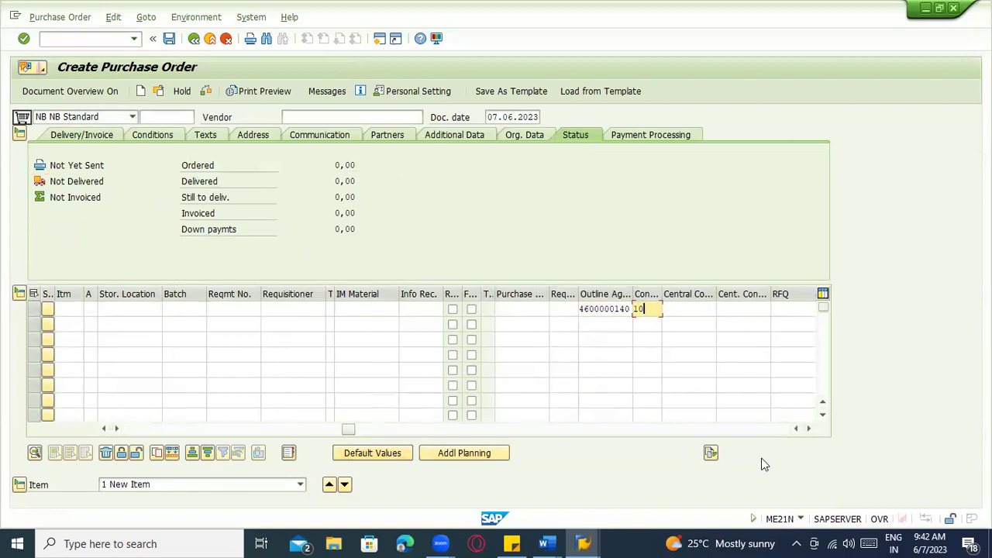
pyautogui.press('Return')
pyautogui.write('1')
pyautogui.press('BackSpace')
pyautogui.write('200')
pyautogui.press('Return')
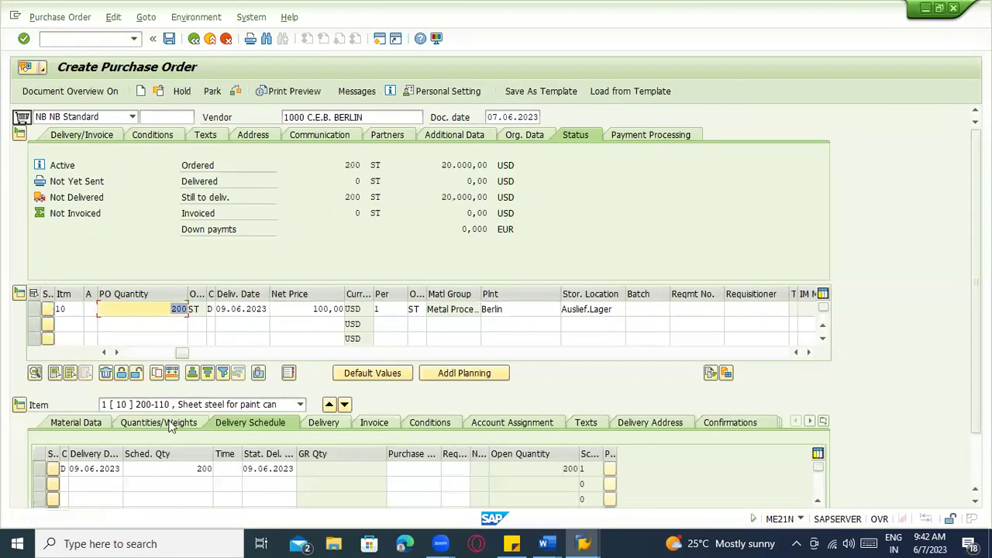
# Set the delivery date to 15.06.2023 and save the purchase order
pyautogui.click(103, 469)
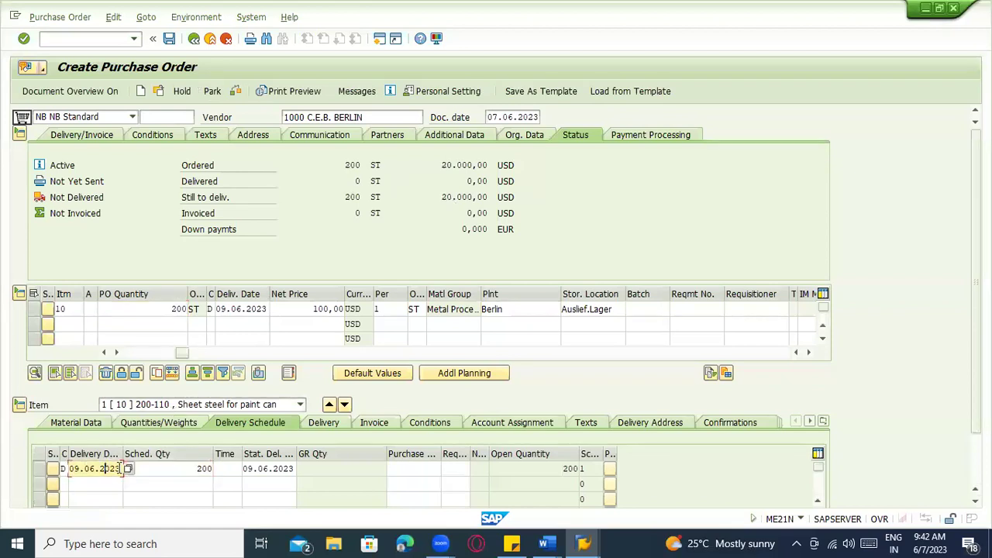
pyautogui.click(129, 468)
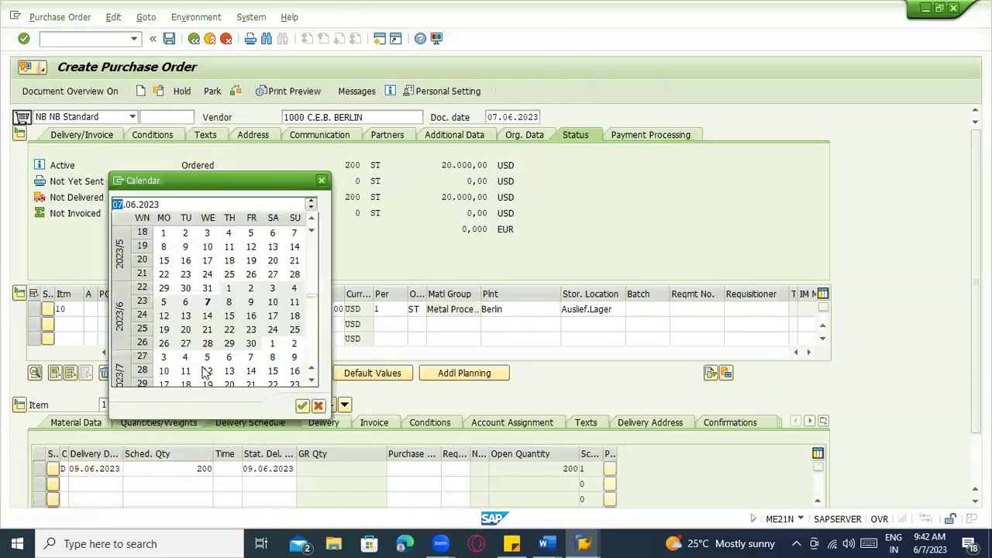
pyautogui.doubleClick(229, 315)
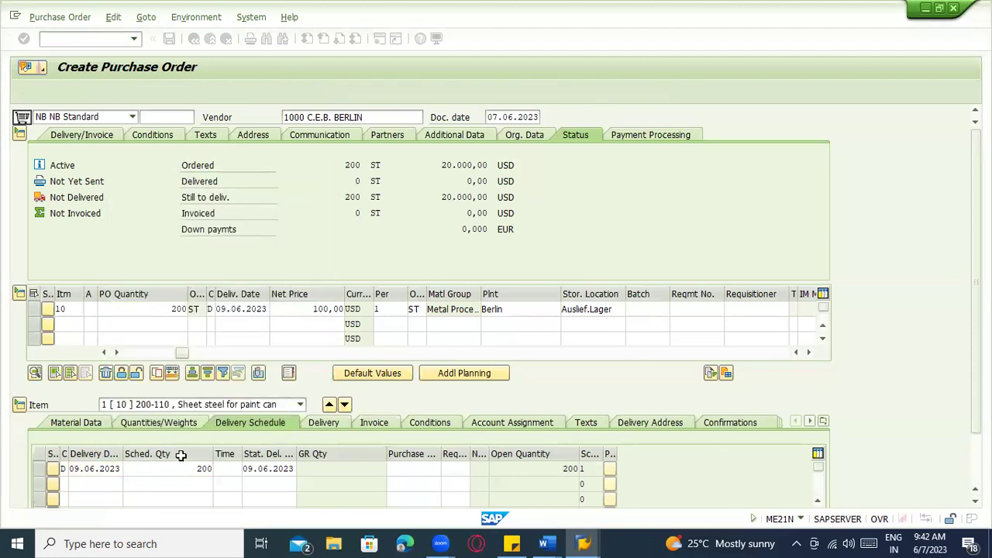
pyautogui.press('Return')
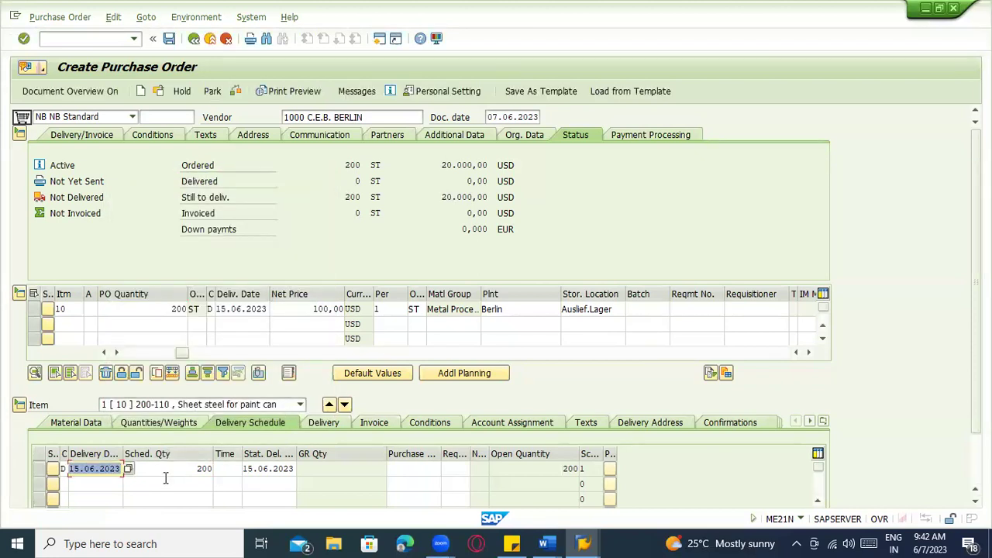
pyautogui.click(104, 352)
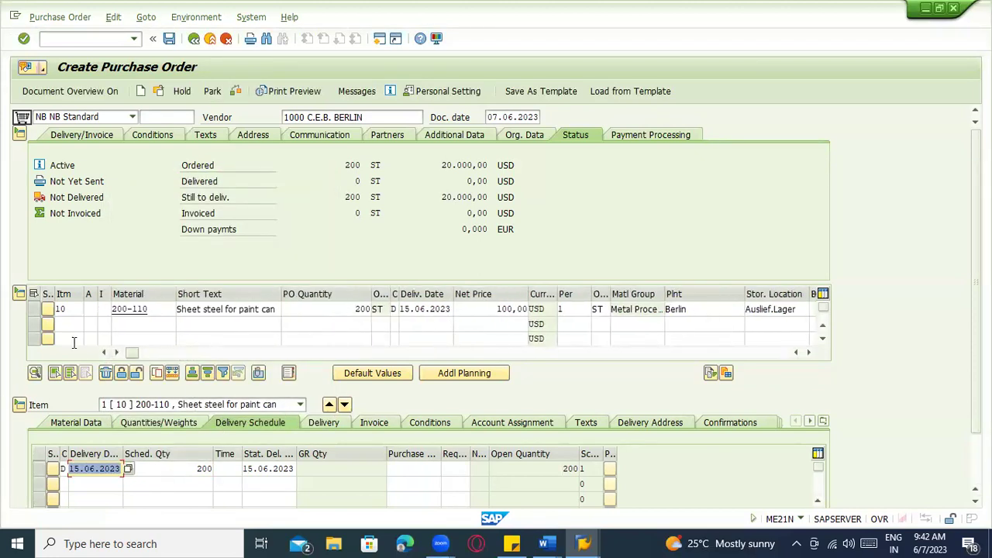
pyautogui.click(74, 468)
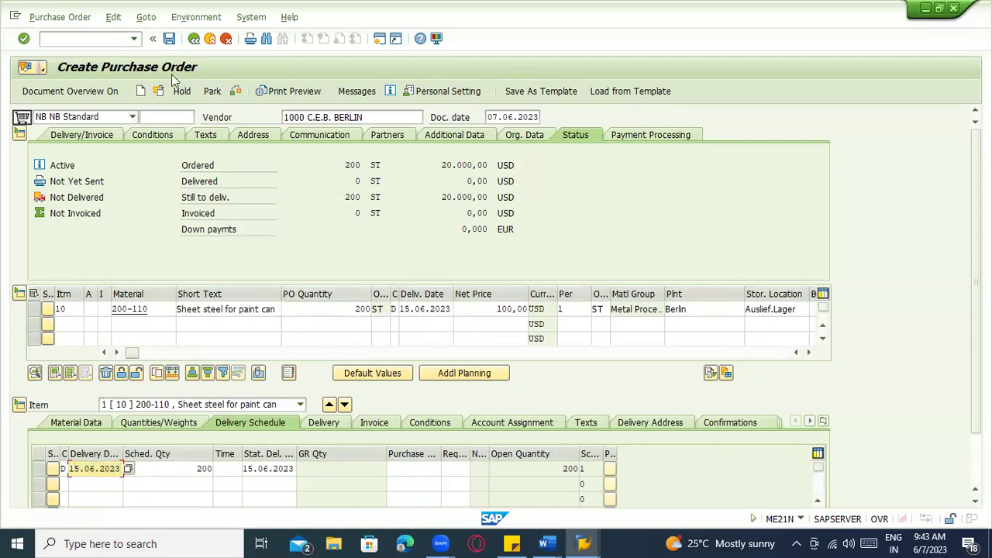
pyautogui.click(169, 38)
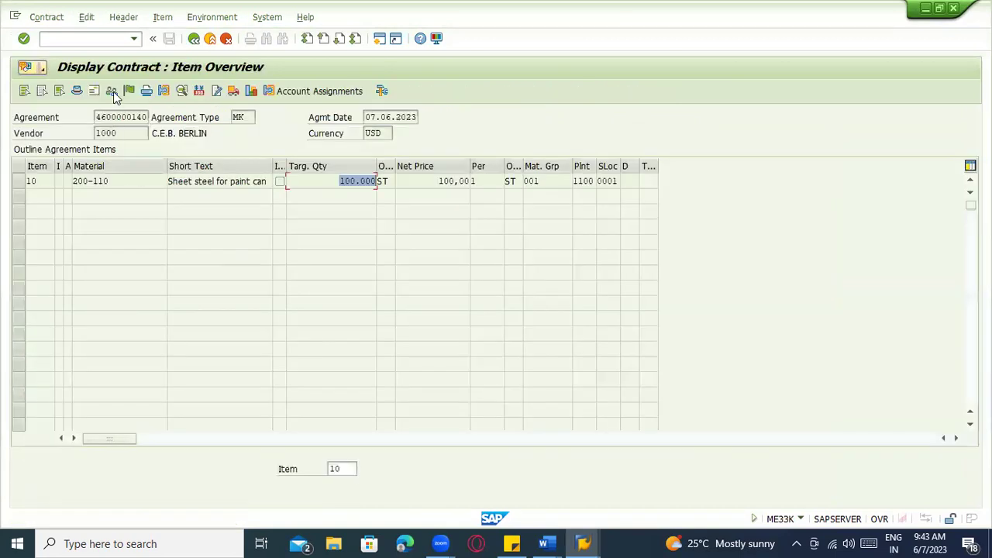
pyautogui.click(96, 39)
pyautogui.write('/nme33k')
pyautogui.press('Return')
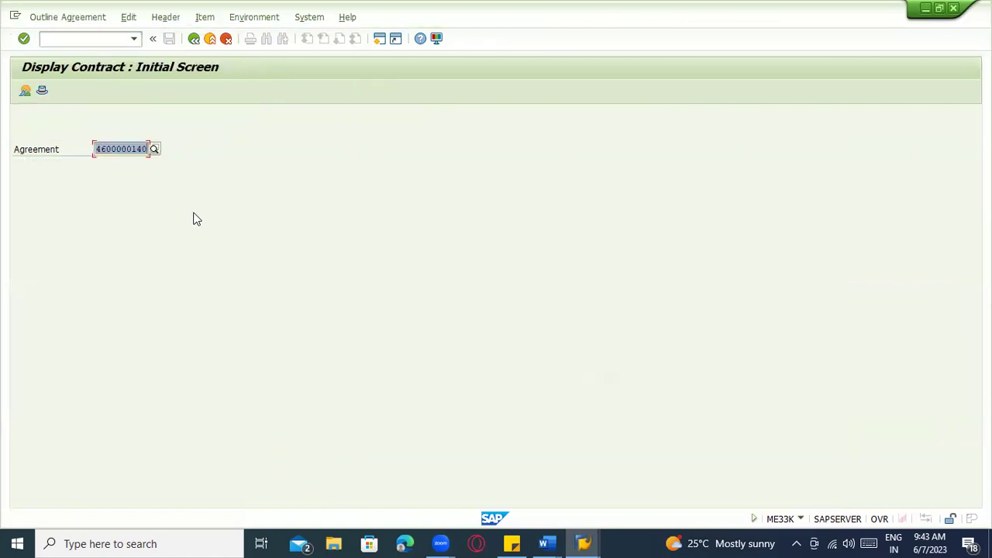
pyautogui.press('Return')
pyautogui.click(250, 91)
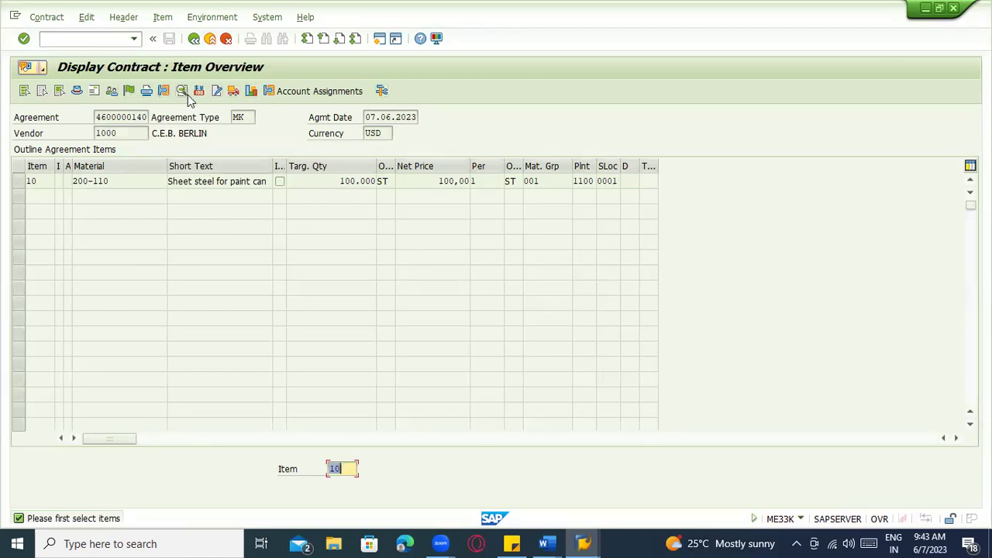
pyautogui.click(126, 17)
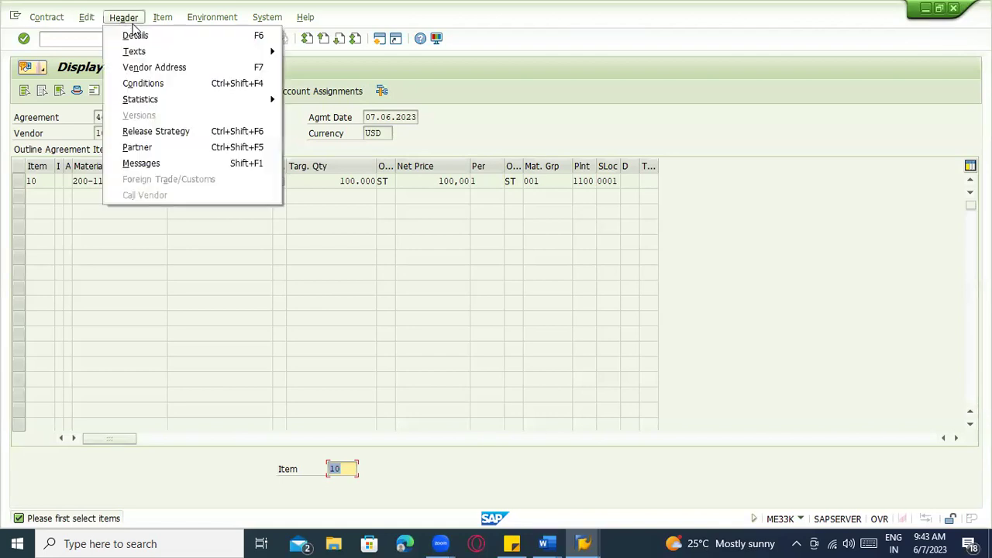
pyautogui.moveTo(187, 22)
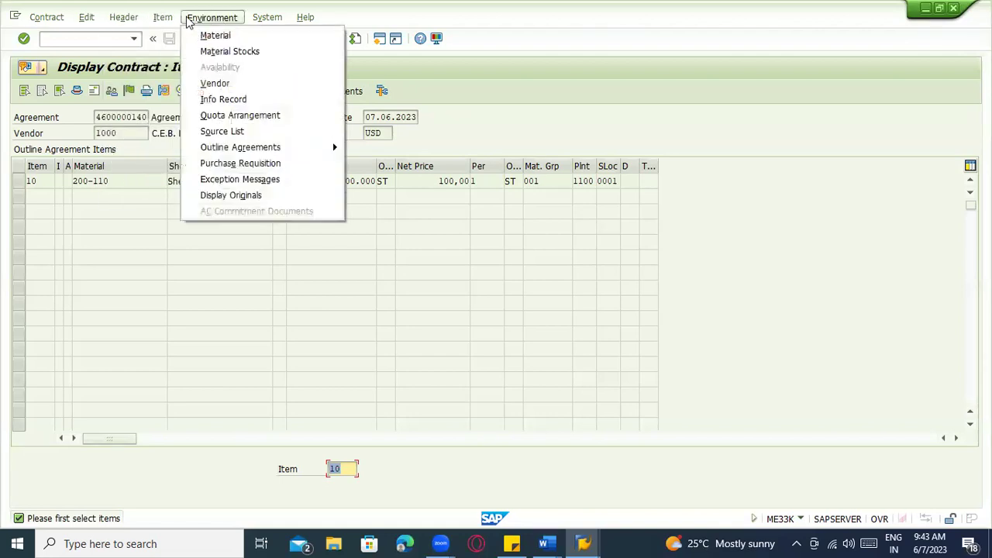
pyautogui.moveTo(248, 153)
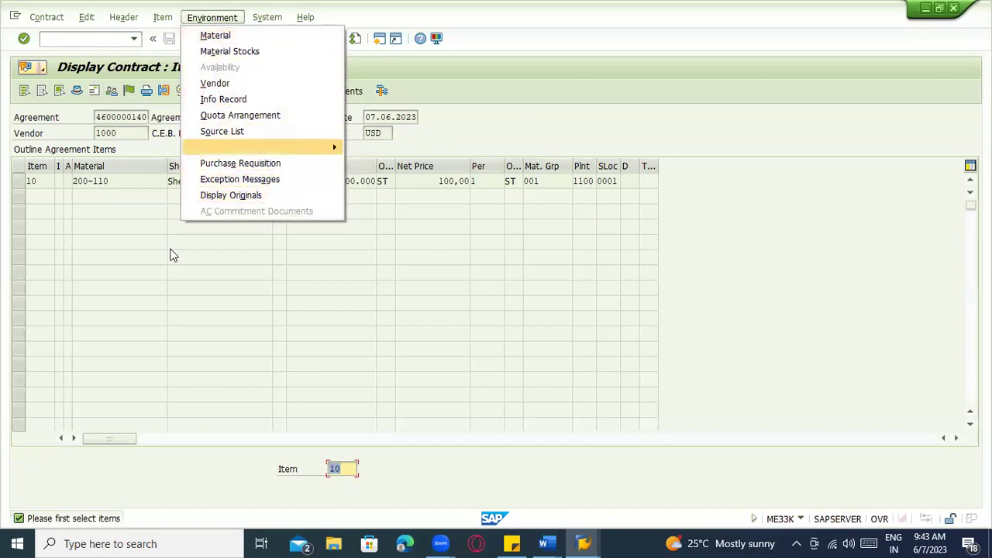
pyautogui.click(136, 111)
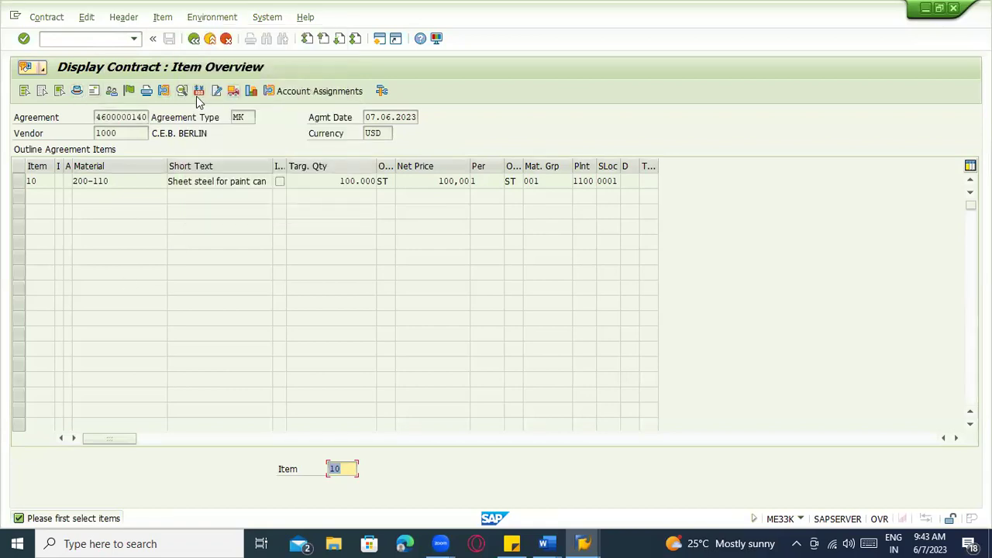
# Try requesting the release documentation and look through the Environment menu
pyautogui.click(251, 91)
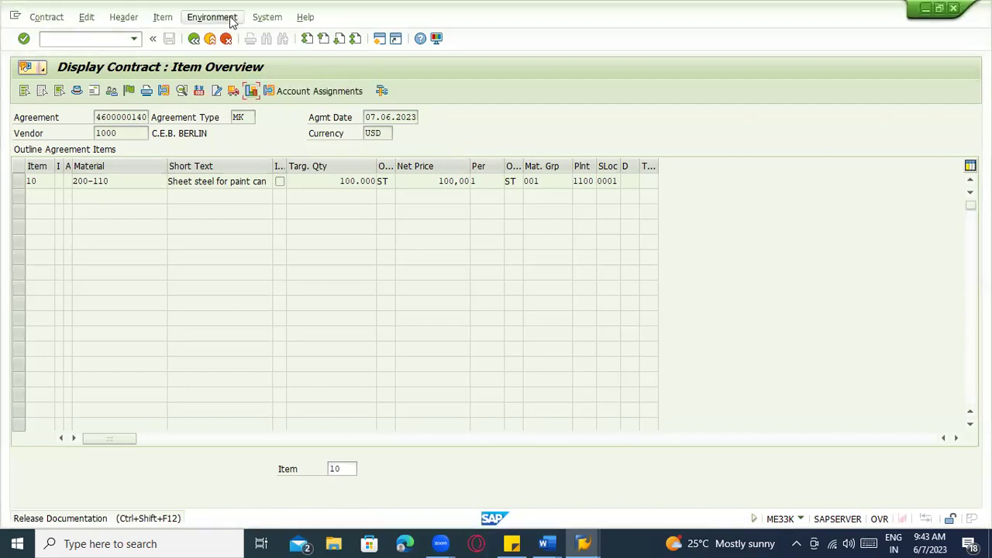
pyautogui.click(230, 19)
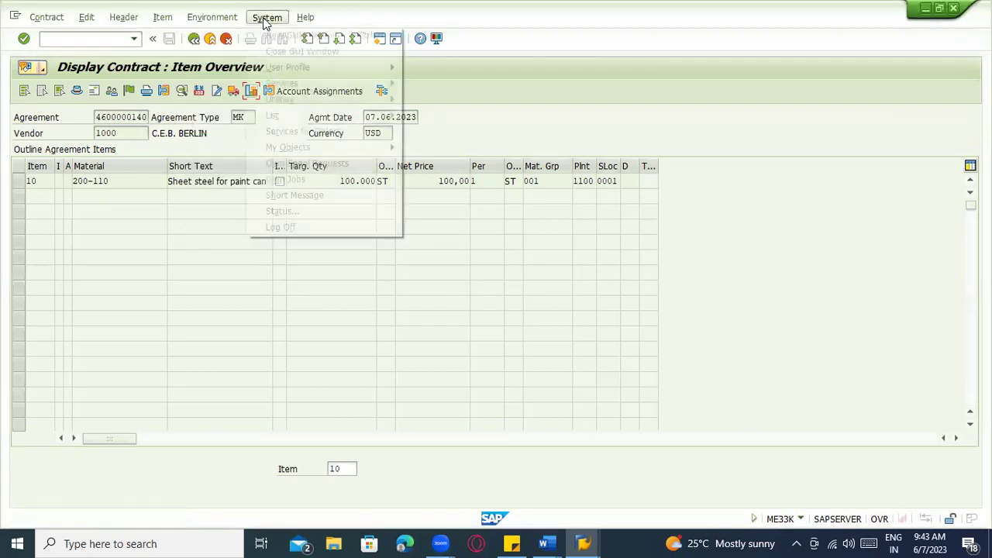
pyautogui.moveTo(109, 26)
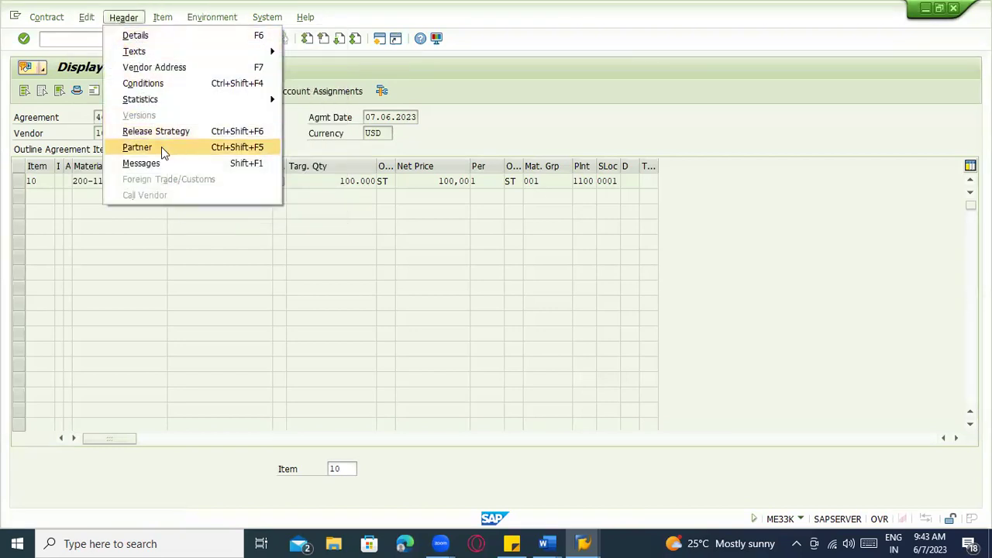
pyautogui.moveTo(157, 22)
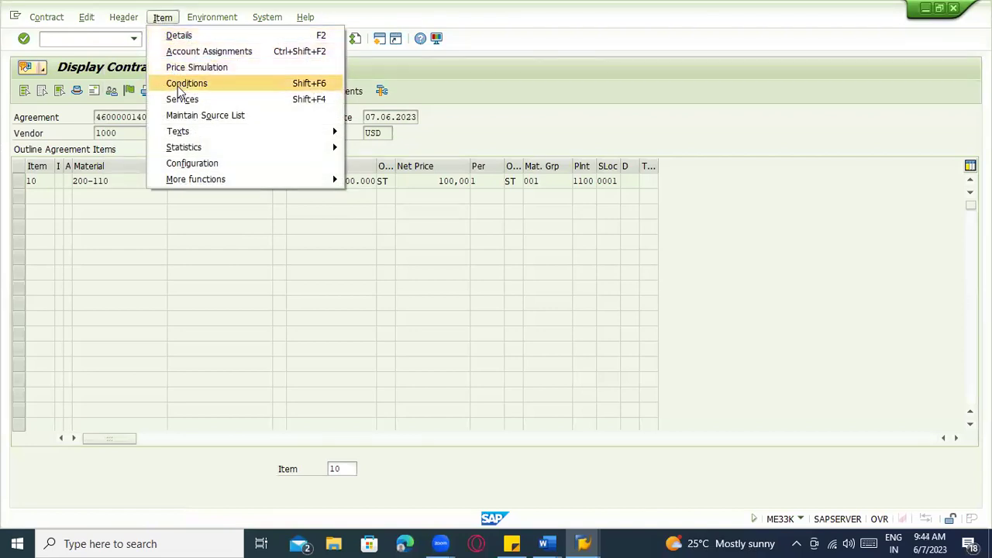
pyautogui.moveTo(194, 179)
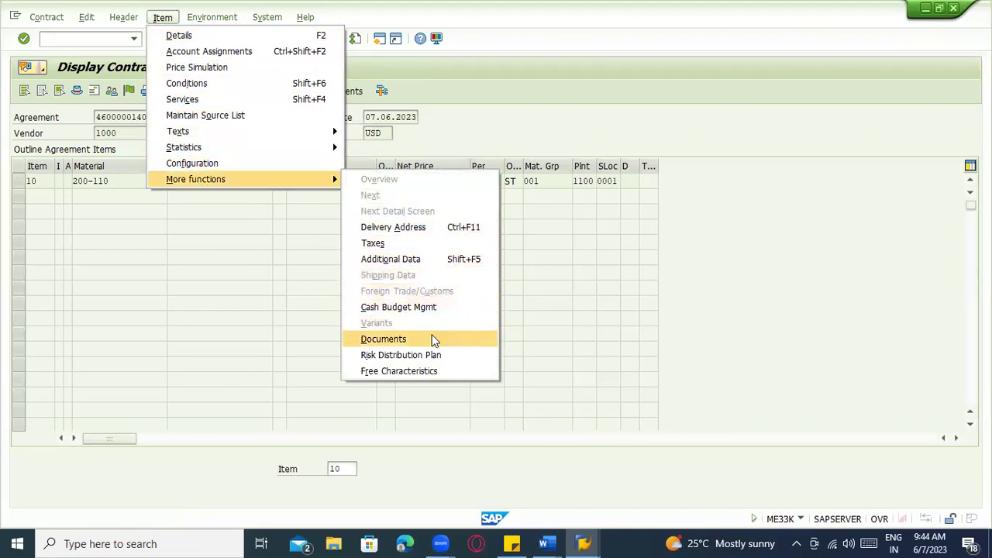
pyautogui.click(434, 264)
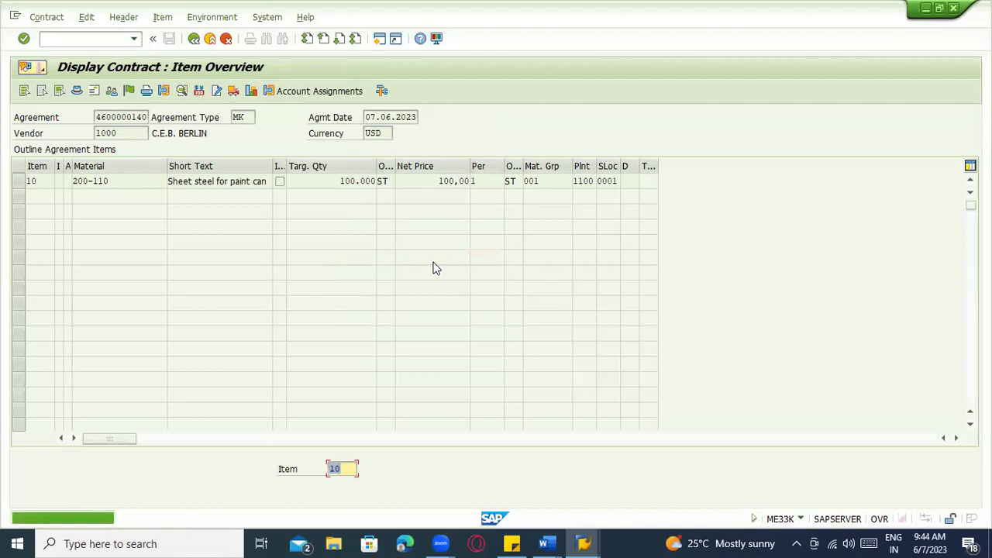
# Select item 10 and open its Additional Data via Item > More functions
pyautogui.click(18, 181)
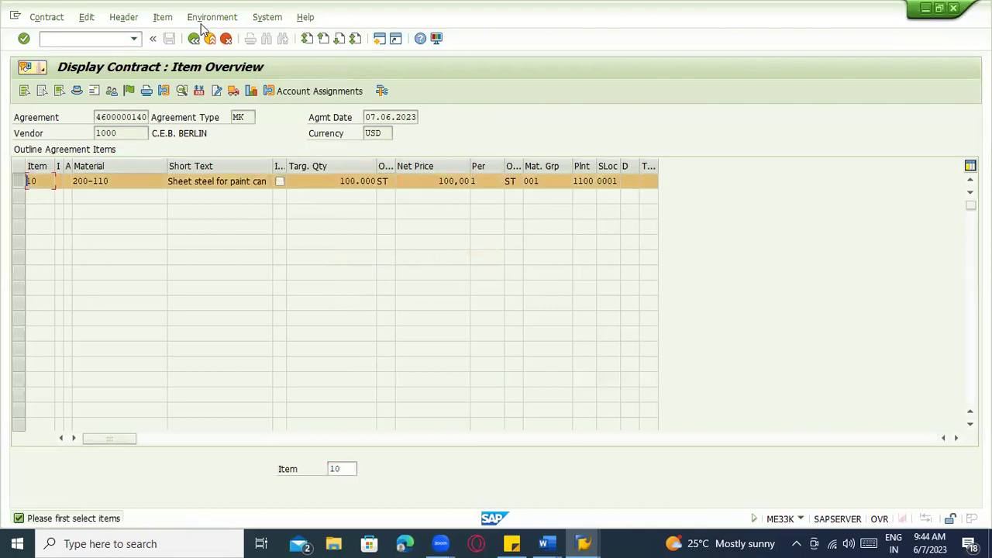
pyautogui.click(124, 17)
pyautogui.click(207, 18)
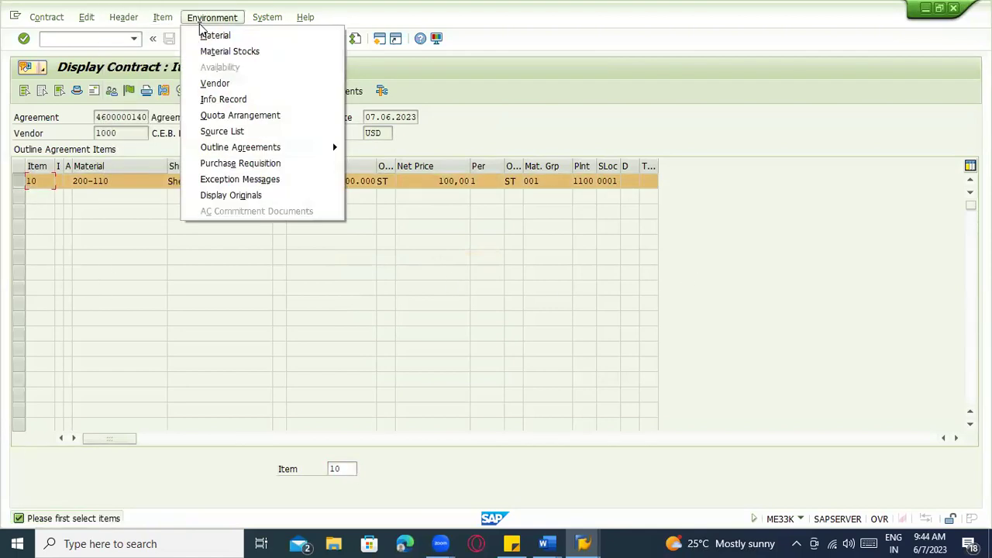
pyautogui.click(163, 17)
pyautogui.moveTo(242, 179)
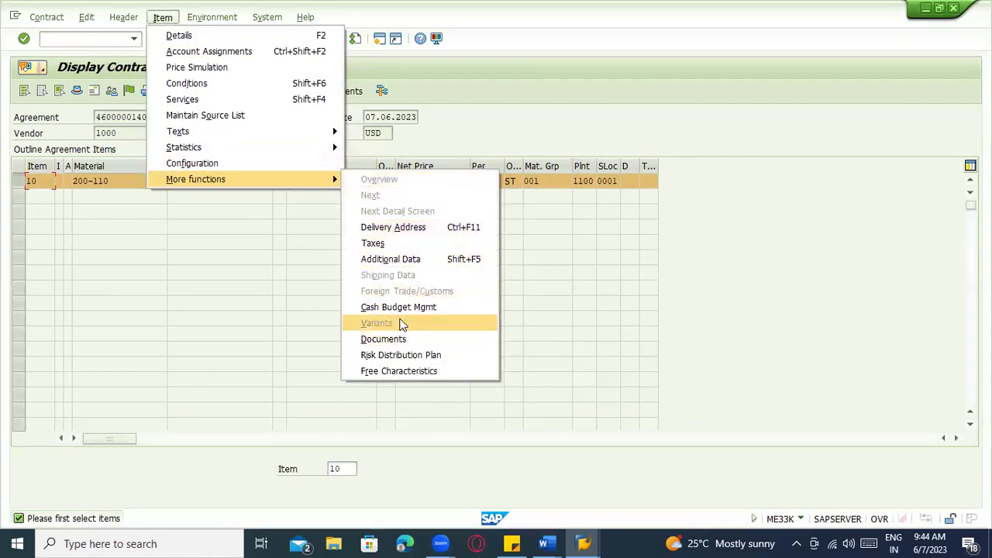
pyautogui.click(404, 259)
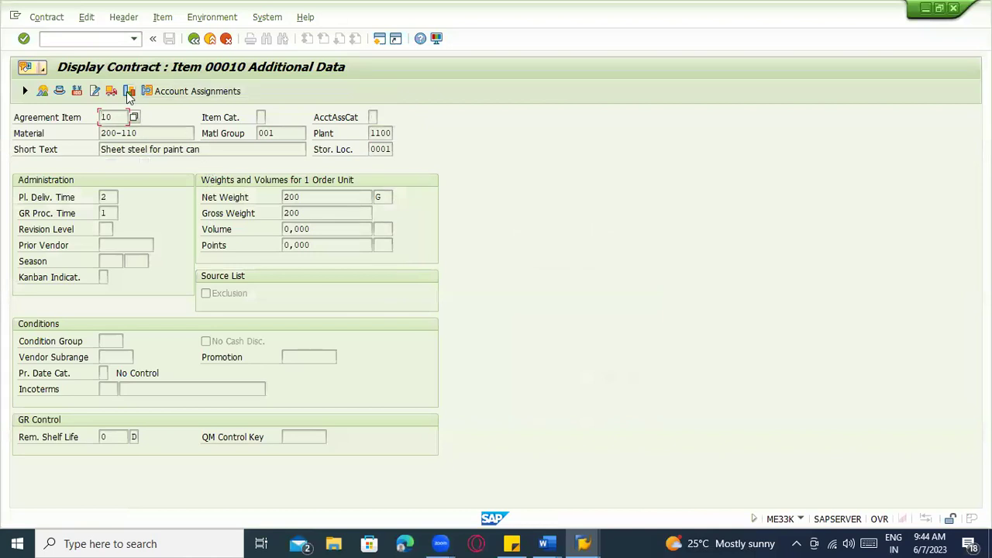
# Open item 10's release documentation via Item > Statistics
pyautogui.click(124, 17)
pyautogui.click(163, 18)
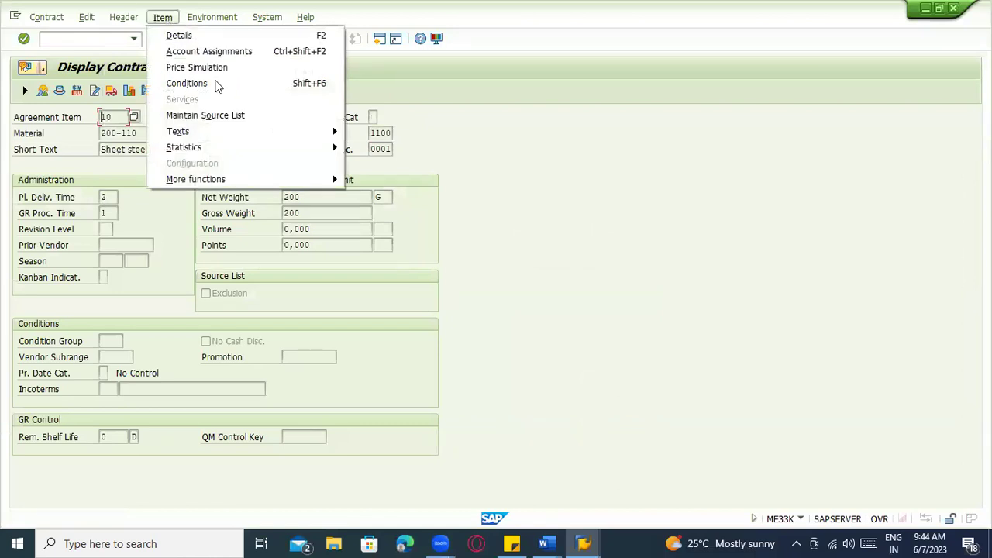
pyautogui.moveTo(269, 151)
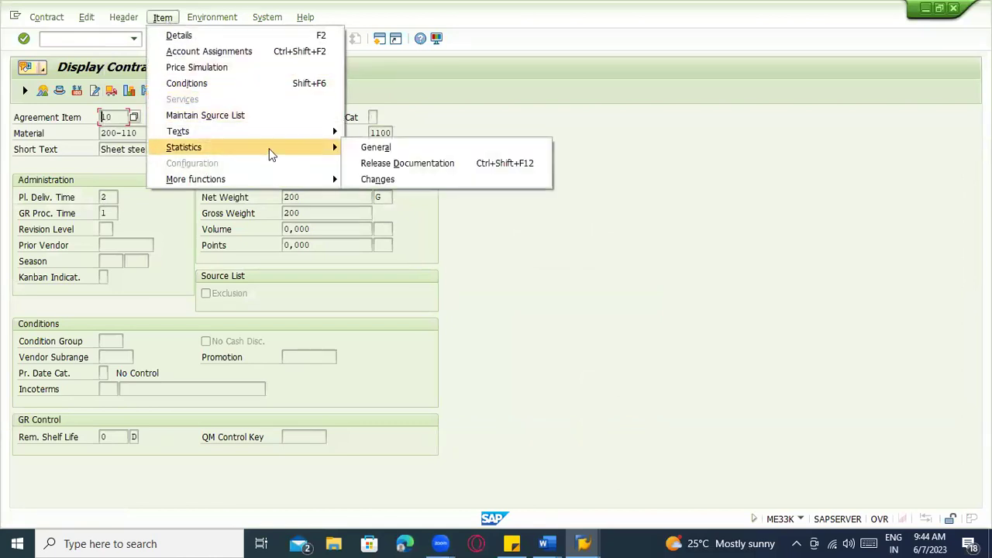
pyautogui.click(458, 164)
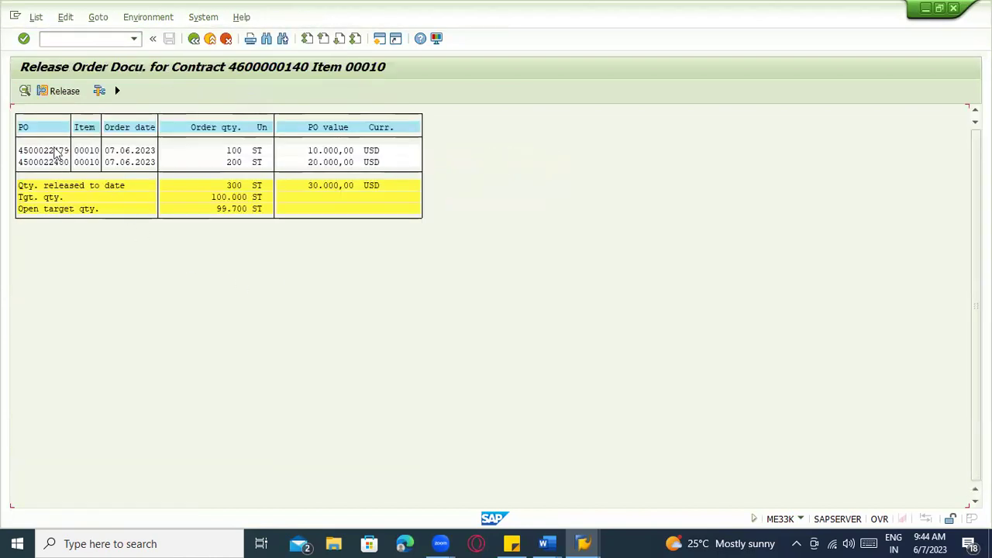
# Review orders of 100 and 200 ST (300 released, 99.700 open), then exit to Easy Access
pyautogui.click(50, 162)
pyautogui.click(233, 151)
pyautogui.click(234, 163)
pyautogui.click(237, 185)
pyautogui.click(241, 210)
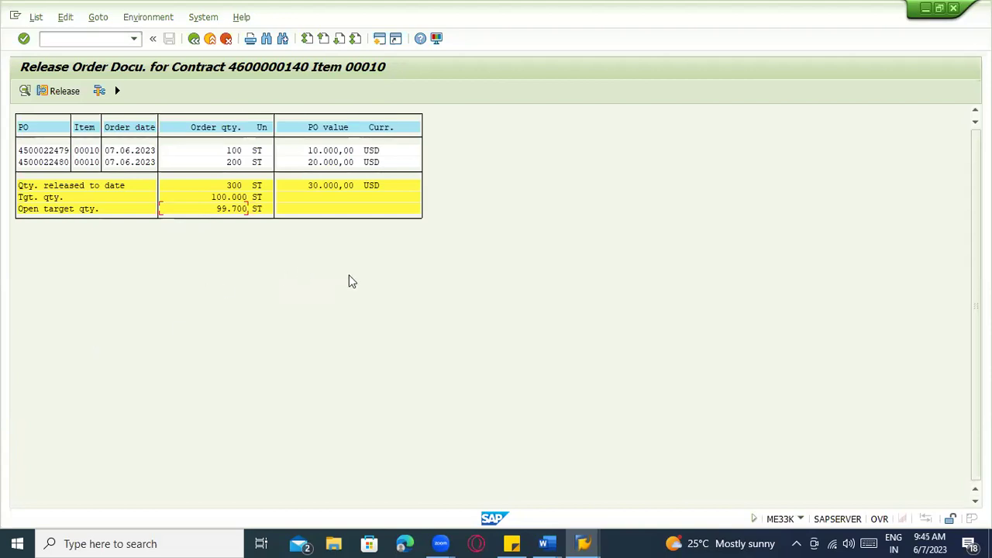
pyautogui.click(210, 38)
pyautogui.click(209, 39)
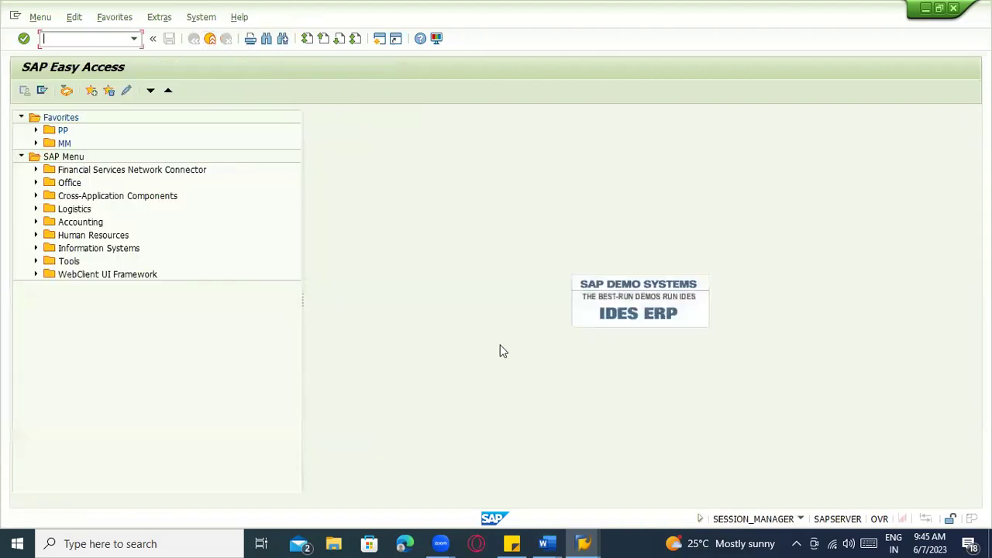
# Exit the Create Purchase Order session back to the main menu
pyautogui.click(583, 543)
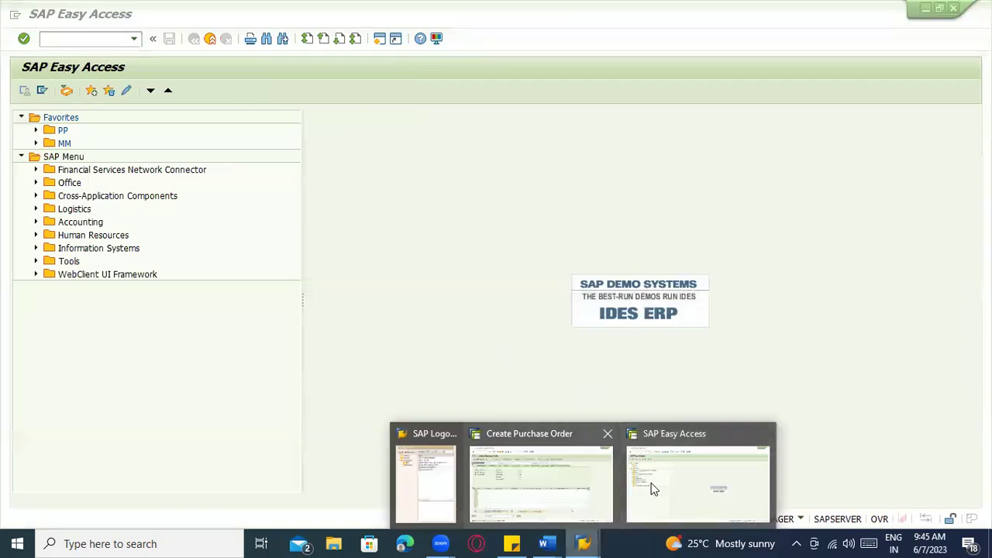
pyautogui.click(210, 39)
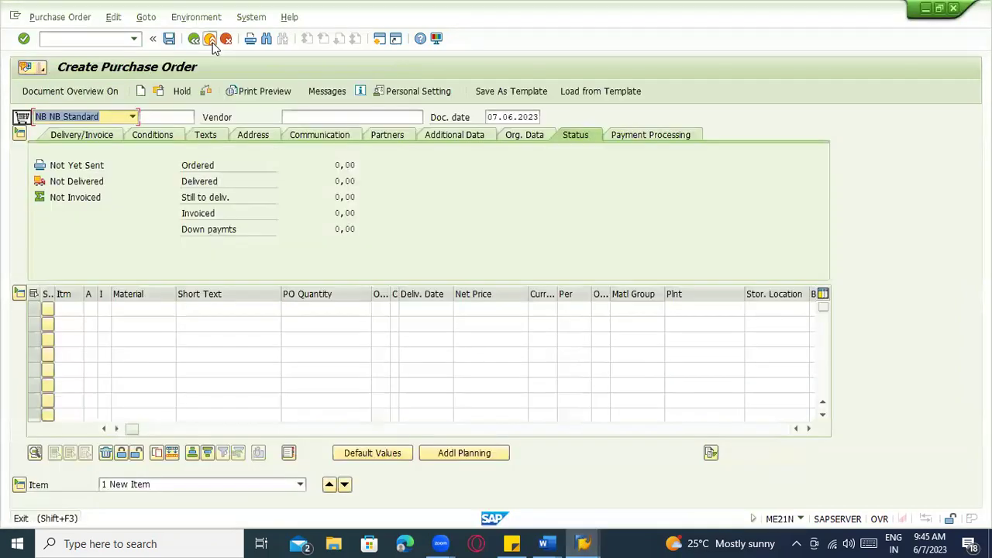
pyautogui.click(210, 39)
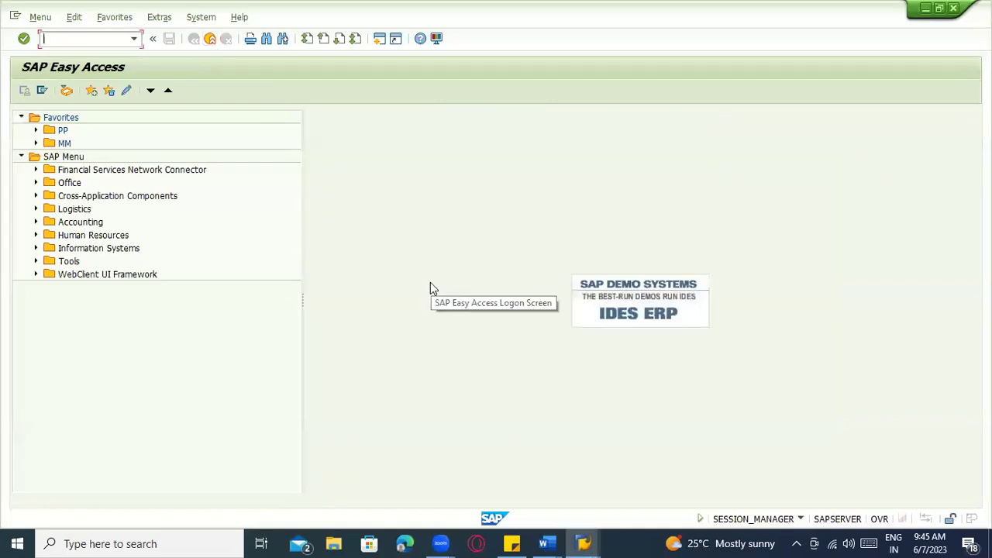
pyautogui.hotkey('alt', 'Tab')
pyautogui.hotkey('alt', 'Tab')
pyautogui.hotkey('alt', 'shift', 'Tab')
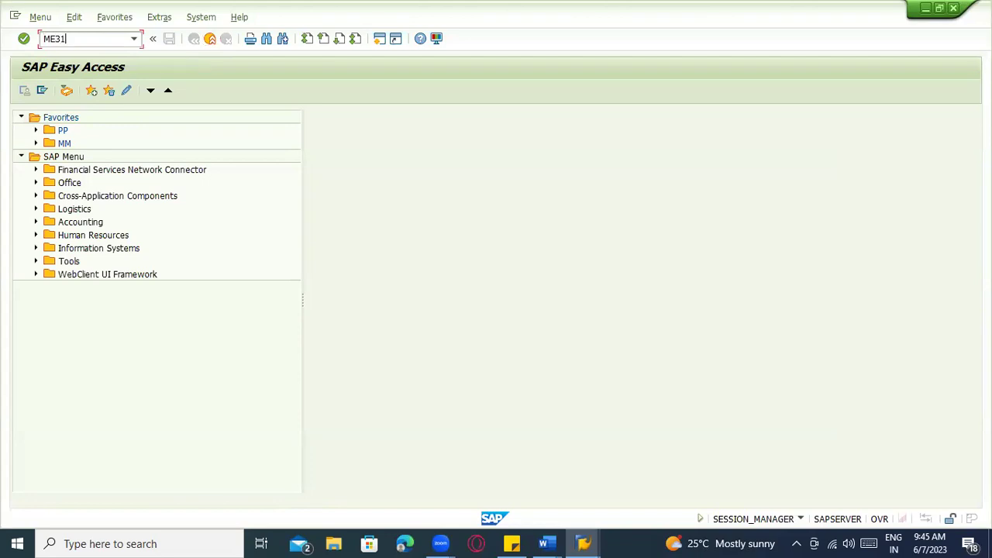
# Start ME31K and choose agreement type WK (value contract)
pyautogui.press('Return')
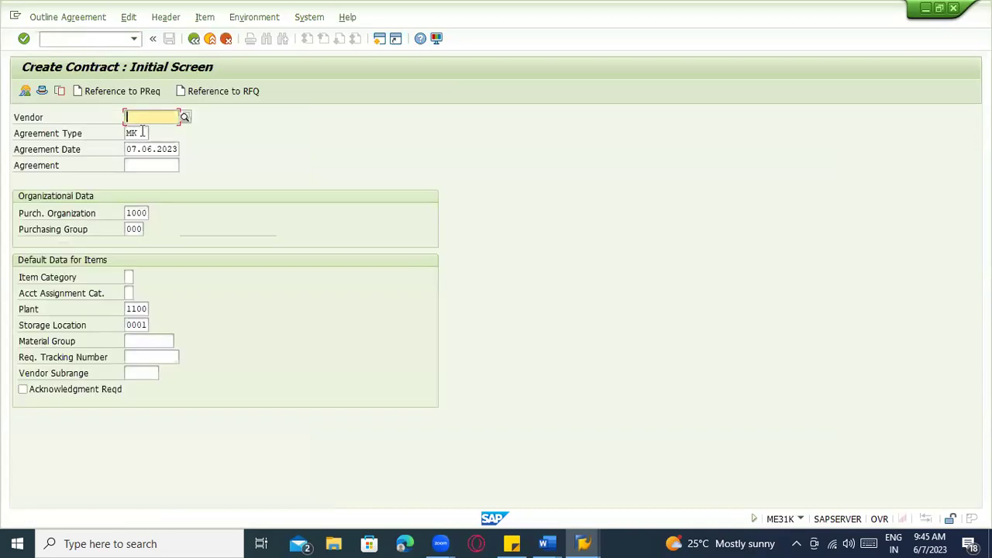
pyautogui.click(147, 133)
pyautogui.click(153, 133)
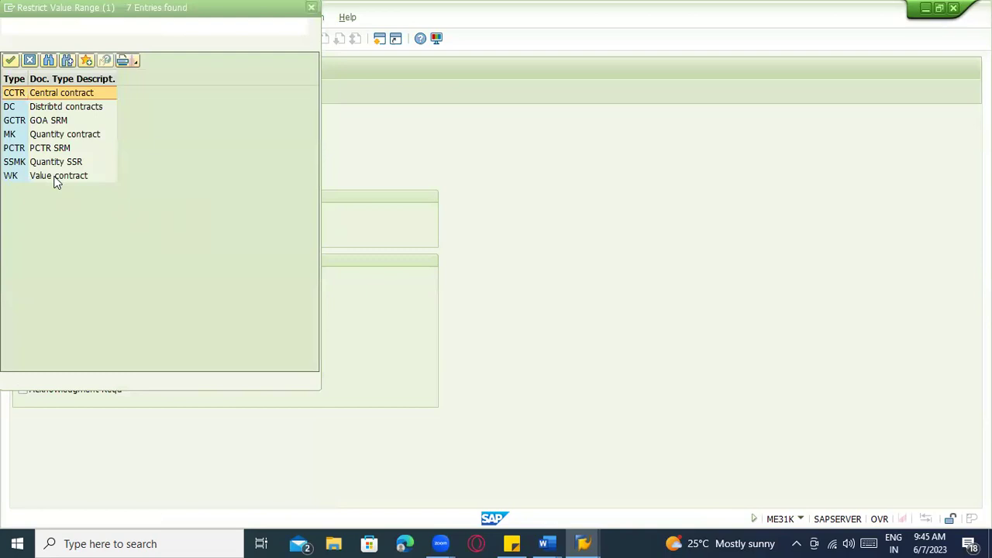
pyautogui.doubleClick(54, 177)
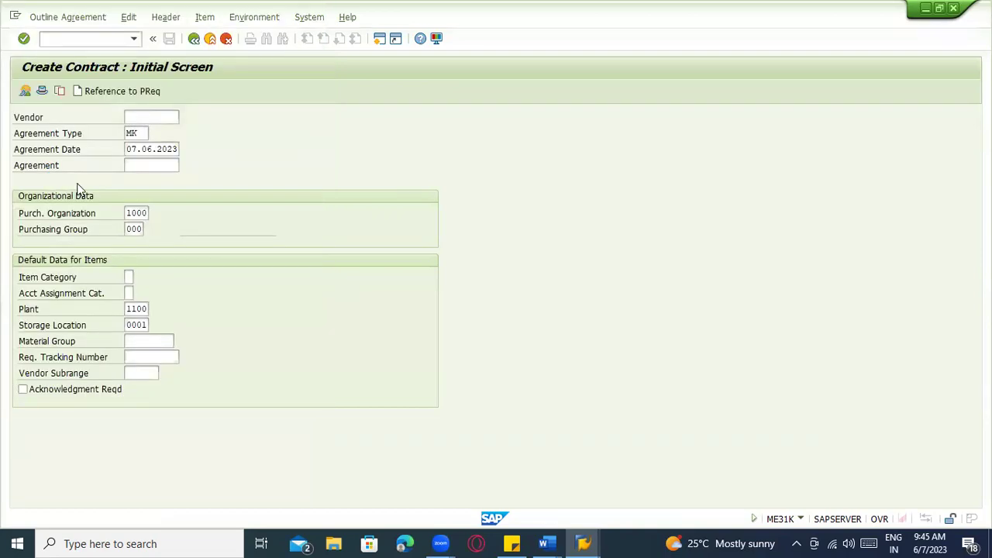
pyautogui.doubleClick(141, 132)
# Enter vendor 1000, check the organizational and default data, and proceed to header data
pyautogui.click(143, 133)
pyautogui.doubleClick(146, 118)
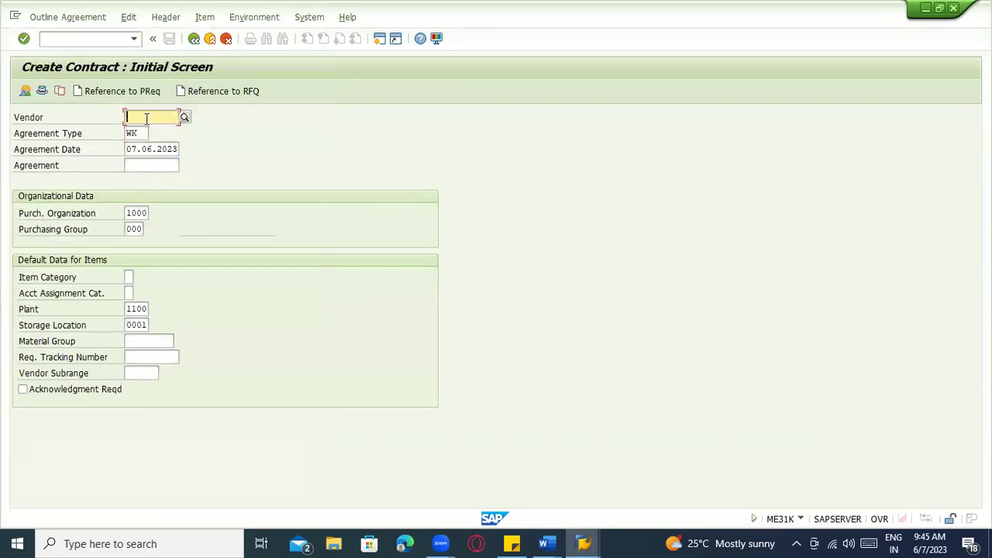
pyautogui.click(145, 131)
pyautogui.click(158, 150)
pyautogui.click(135, 231)
pyautogui.click(129, 277)
pyautogui.click(131, 326)
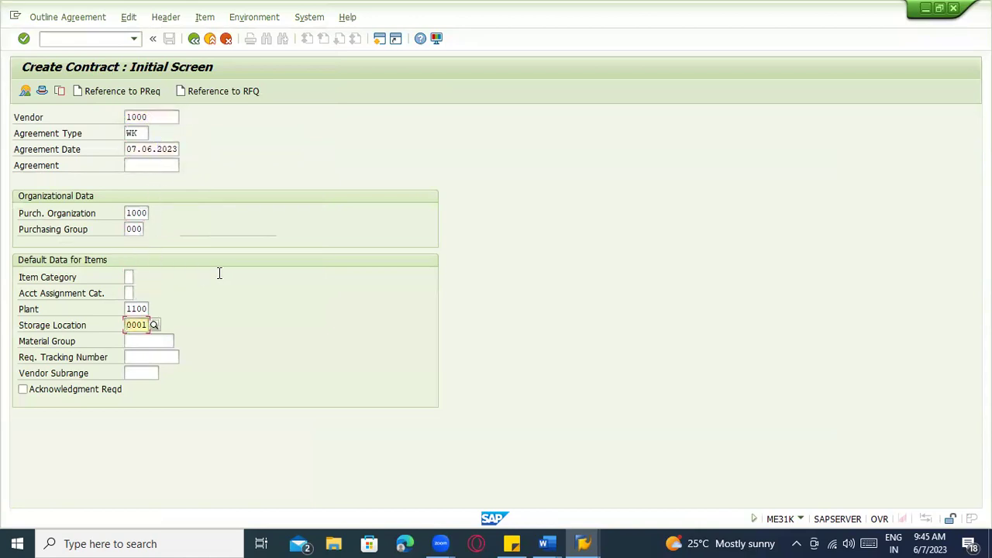
pyautogui.press('Return')
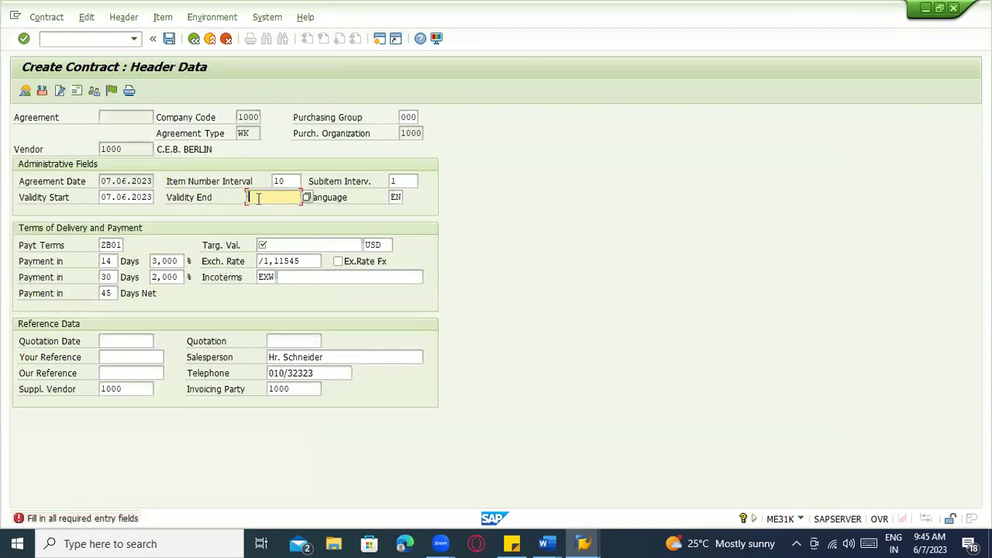
# Set validity end to 07.06.2024 and a 100000 USD target value, then continue to items
pyautogui.click(258, 198)
pyautogui.click(264, 213)
pyautogui.click(131, 198)
pyautogui.doubleClick(250, 197)
pyautogui.click(125, 198)
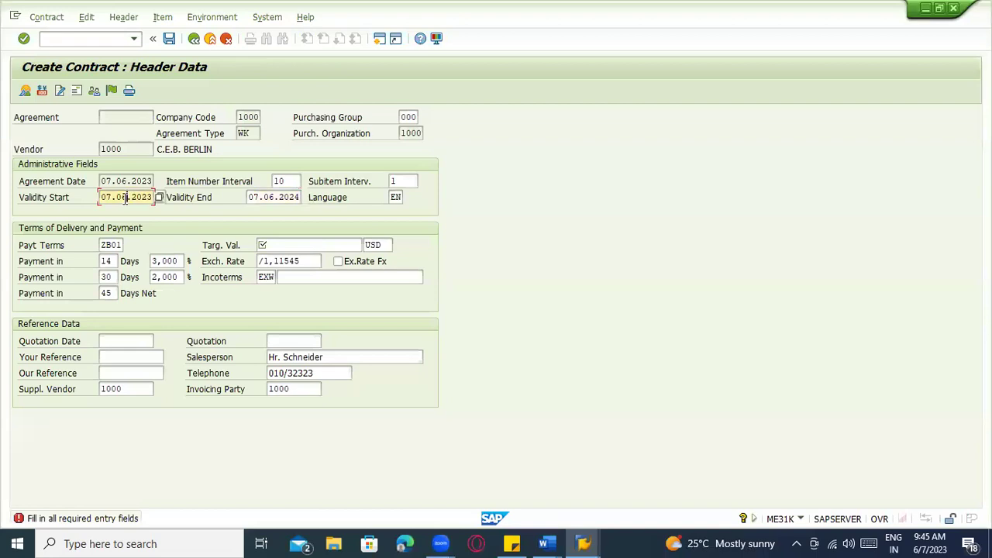
pyautogui.click(270, 247)
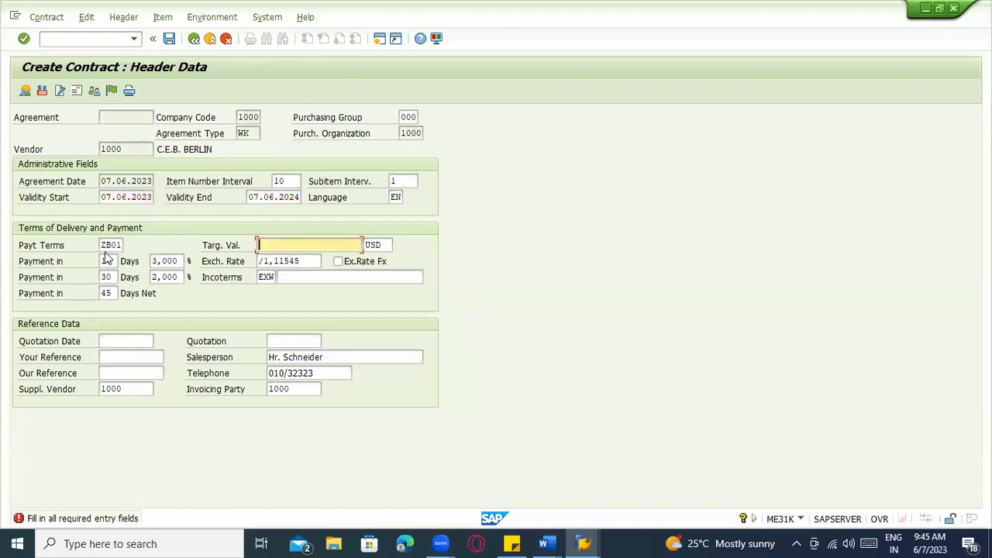
pyautogui.click(288, 261)
pyautogui.click(289, 247)
pyautogui.write('100000')
pyautogui.press('Return')
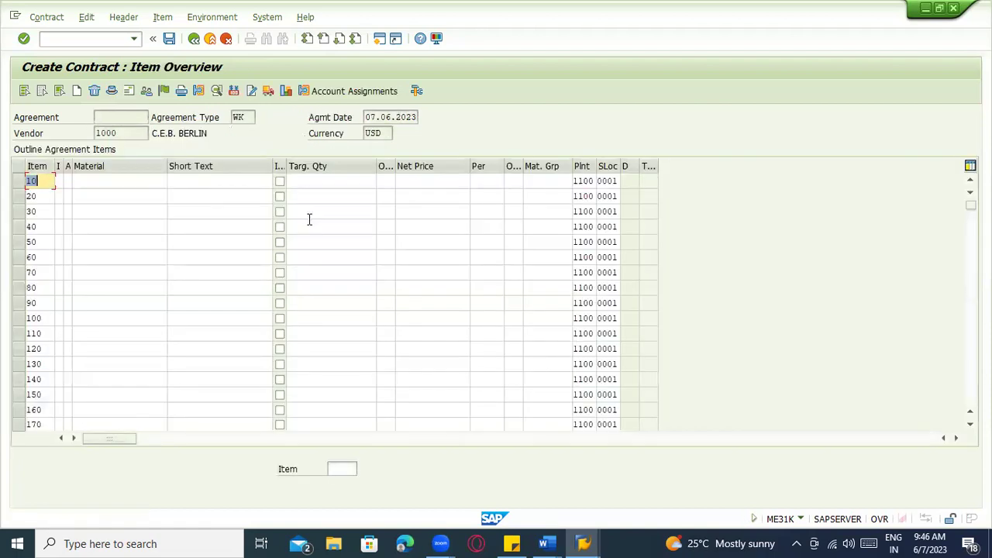
# Fill item 10 with material 200-110, target quantity 1.000 and net price 100
pyautogui.click(121, 181)
pyautogui.click(118, 196)
pyautogui.click(118, 196)
pyautogui.press('Escape')
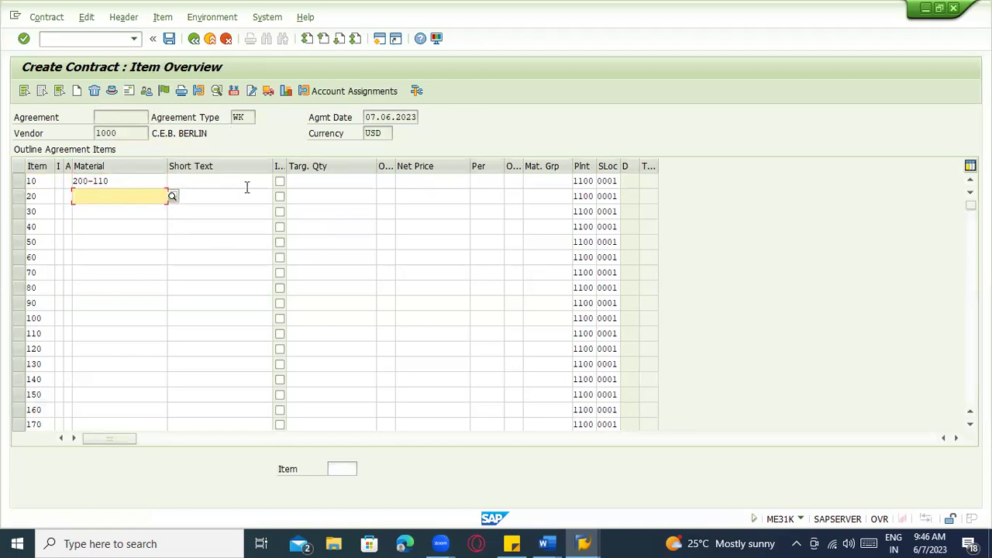
pyautogui.click(338, 183)
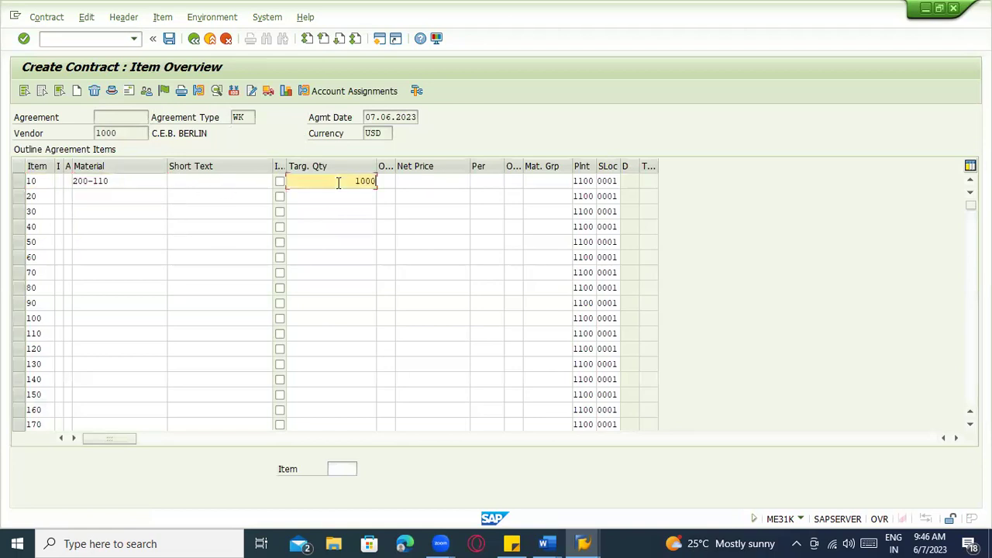
pyautogui.write('1000')
pyautogui.press('Return')
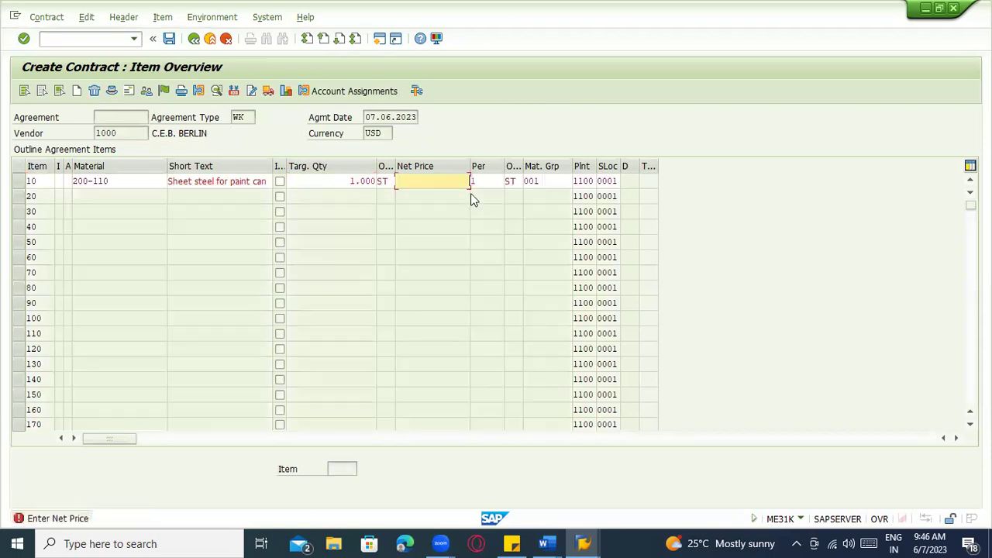
pyautogui.write('100')
pyautogui.press('Return')
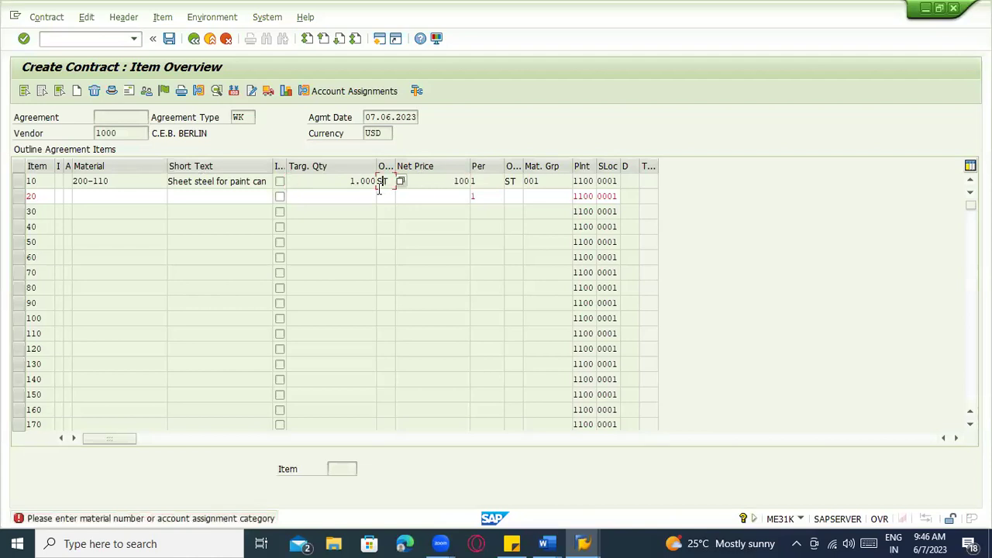
# Enter item 20 as material 100-100 with net price 120,00 and target quantity 1.000
pyautogui.click(344, 196)
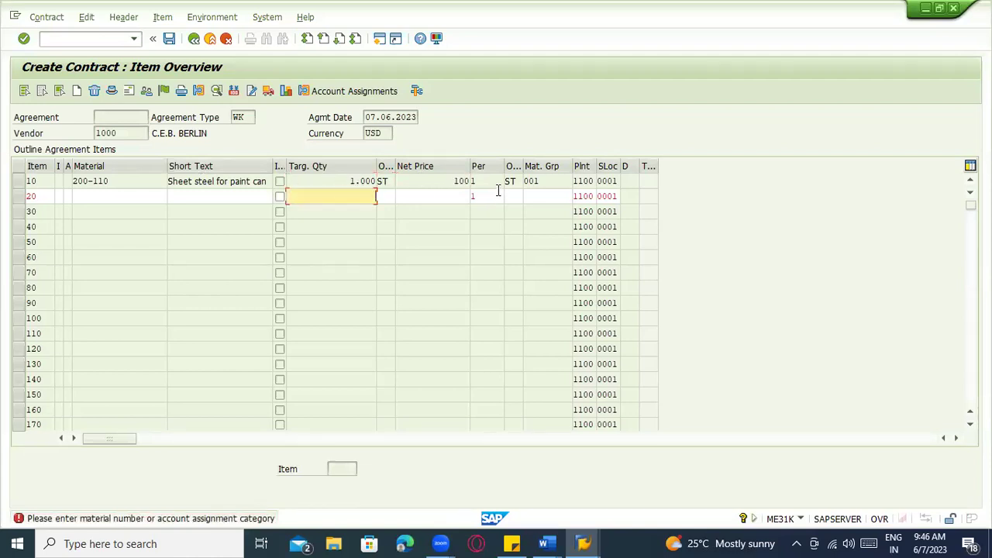
pyautogui.click(152, 197)
pyautogui.write('100-100')
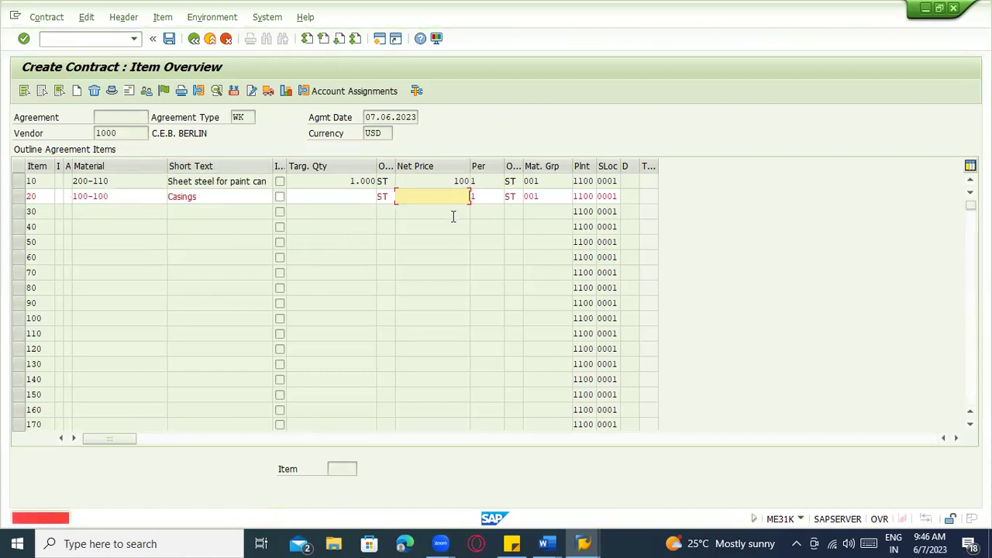
pyautogui.write('20')
pyautogui.press('Return')
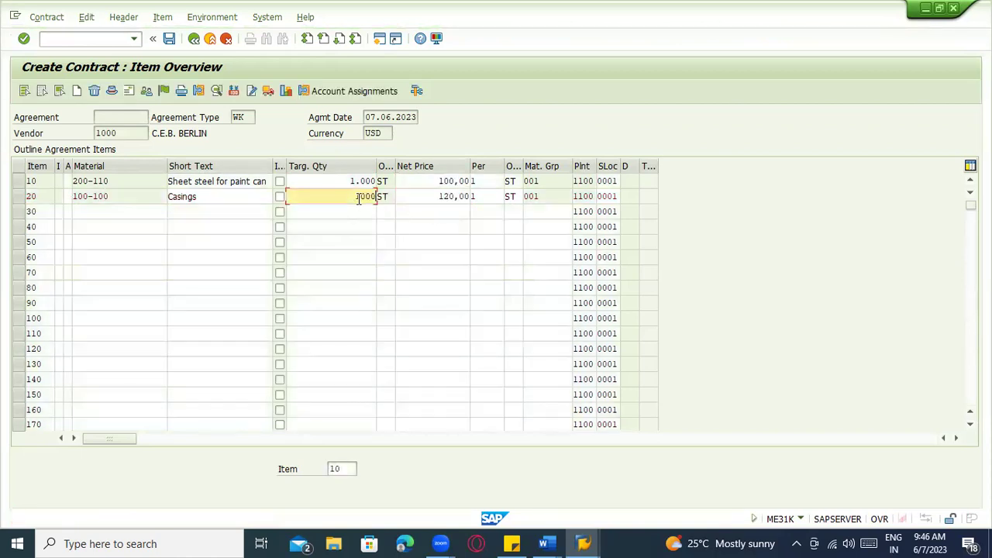
pyautogui.write('1000')
pyautogui.press('Return')
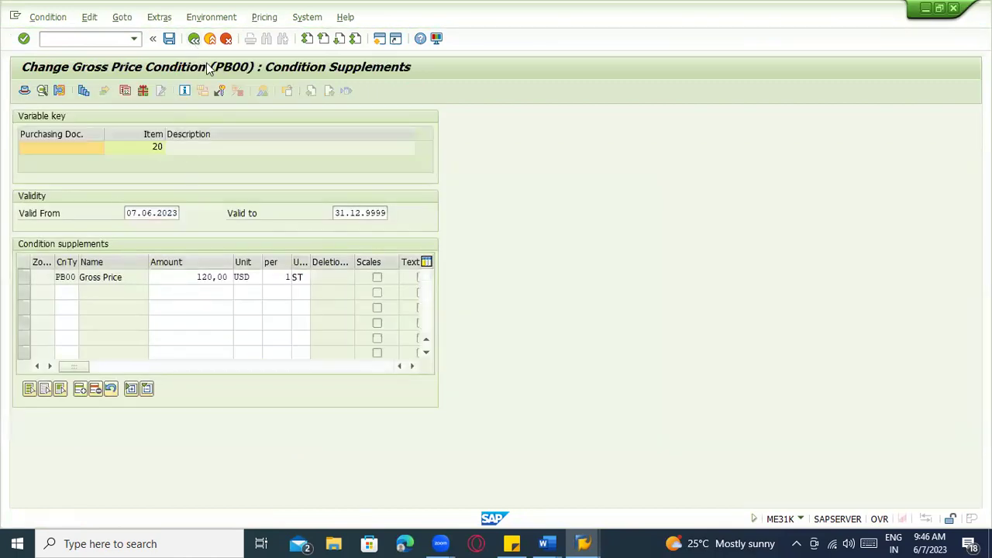
# Back on the item overview, check both items' quantities and prices, then show the header data
pyautogui.press('F3')
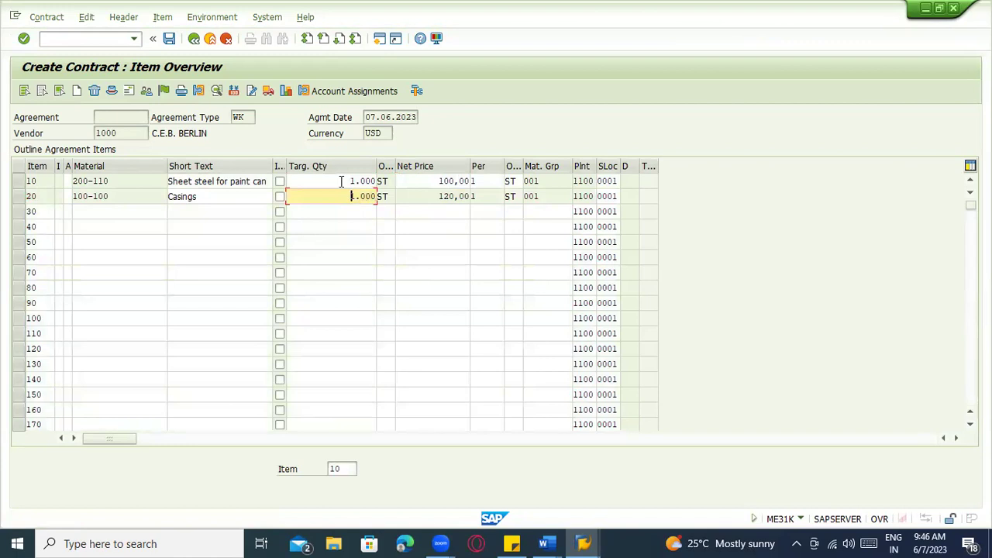
pyautogui.click(341, 182)
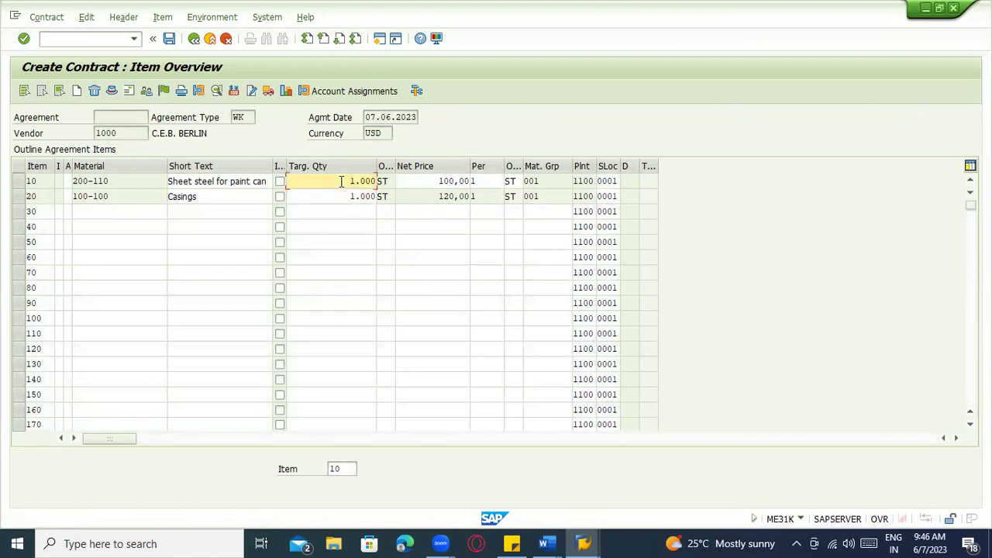
pyautogui.click(423, 181)
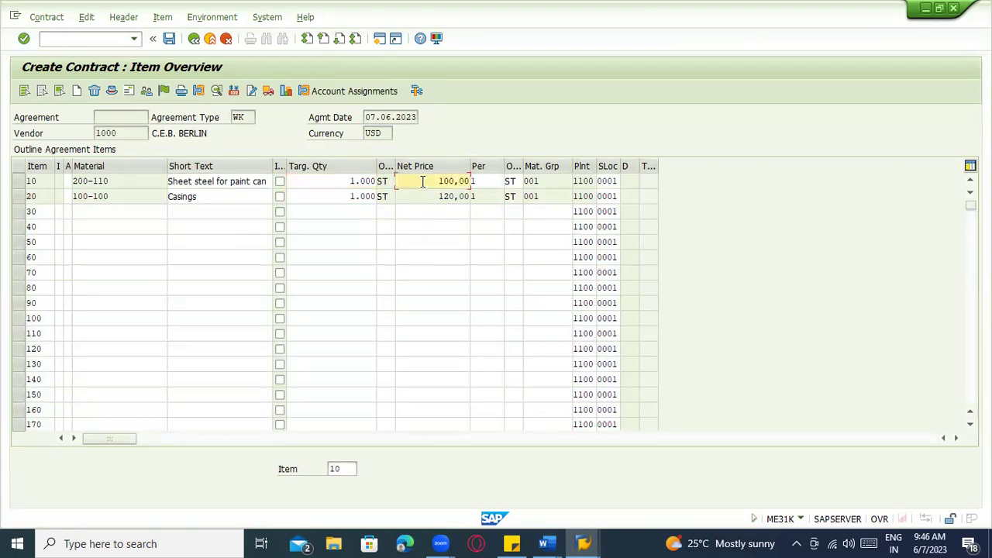
pyautogui.click(356, 183)
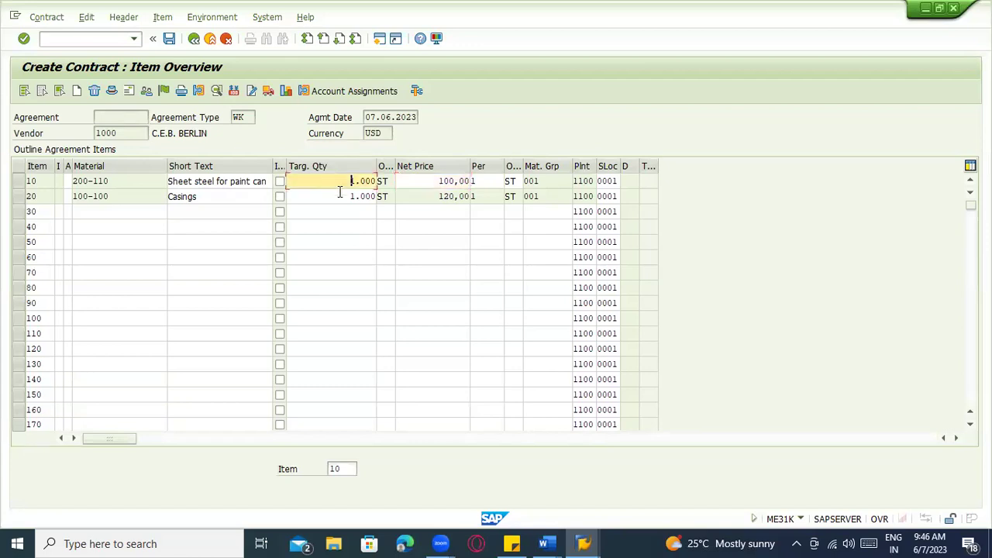
pyautogui.click(348, 195)
pyautogui.click(450, 199)
pyautogui.moveTo(450, 200); pyautogui.dragTo(473, 200)
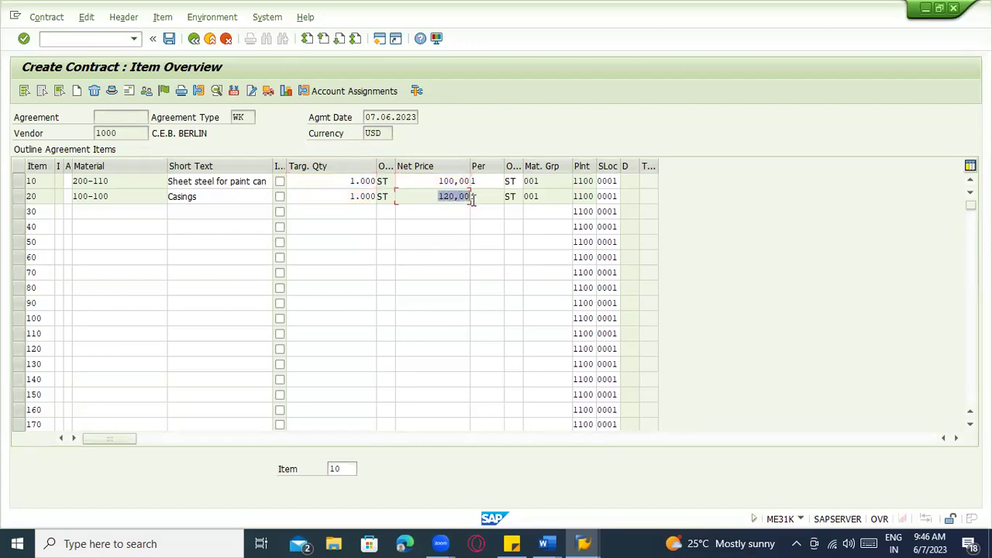
pyautogui.moveTo(115, 212); pyautogui.dragTo(108, 350)
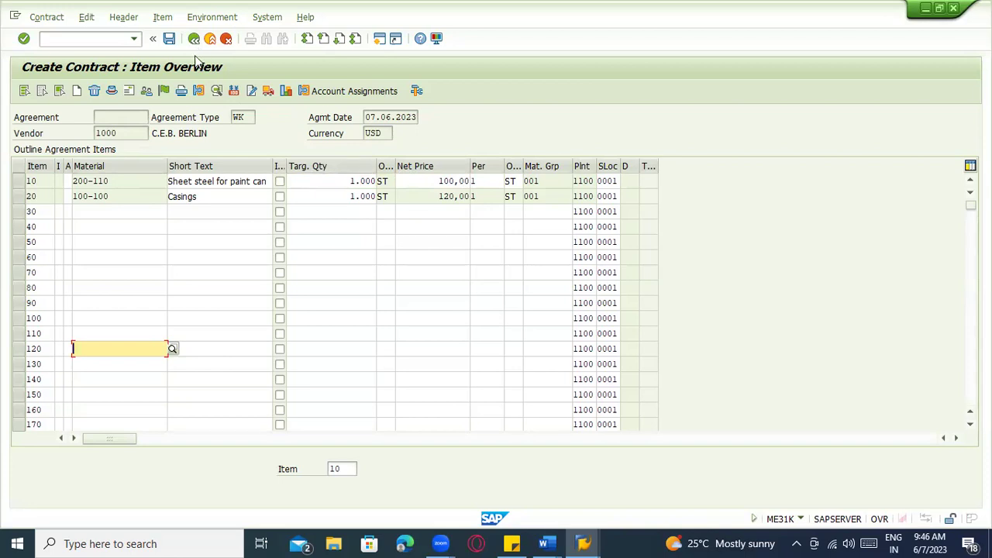
pyautogui.click(115, 91)
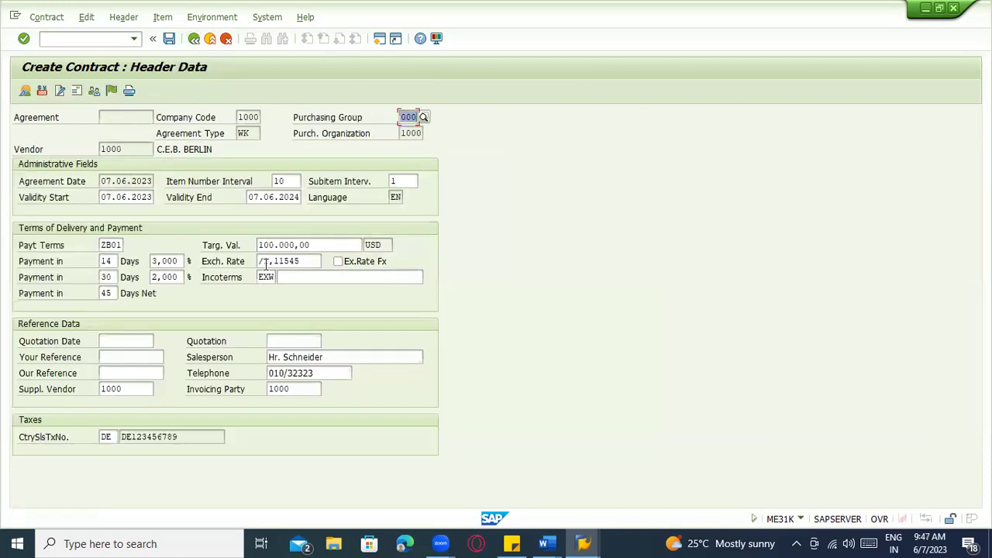
# Check the 100.000,00 target value in the header, cancelling an attempt to leave
pyautogui.moveTo(313, 246); pyautogui.dragTo(255, 244)
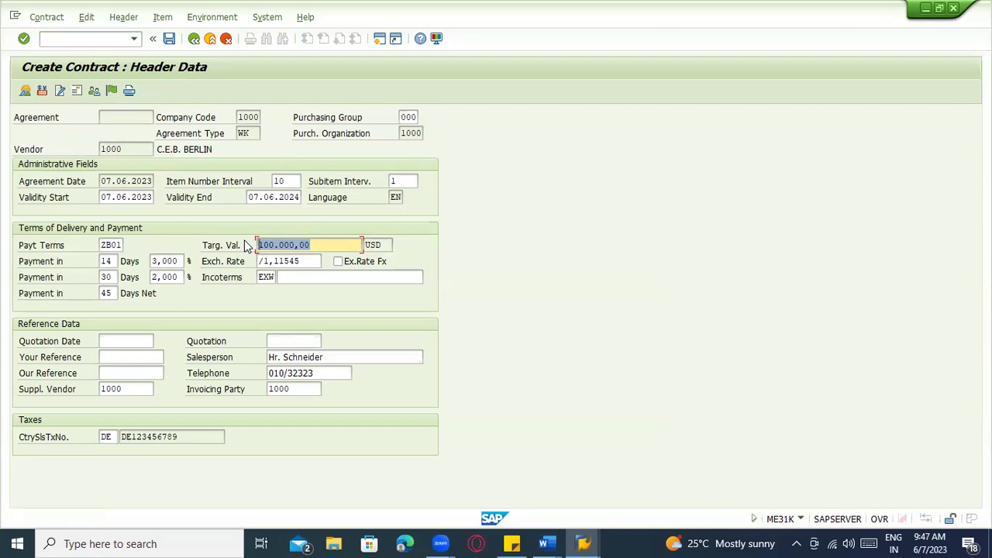
pyautogui.click(326, 245)
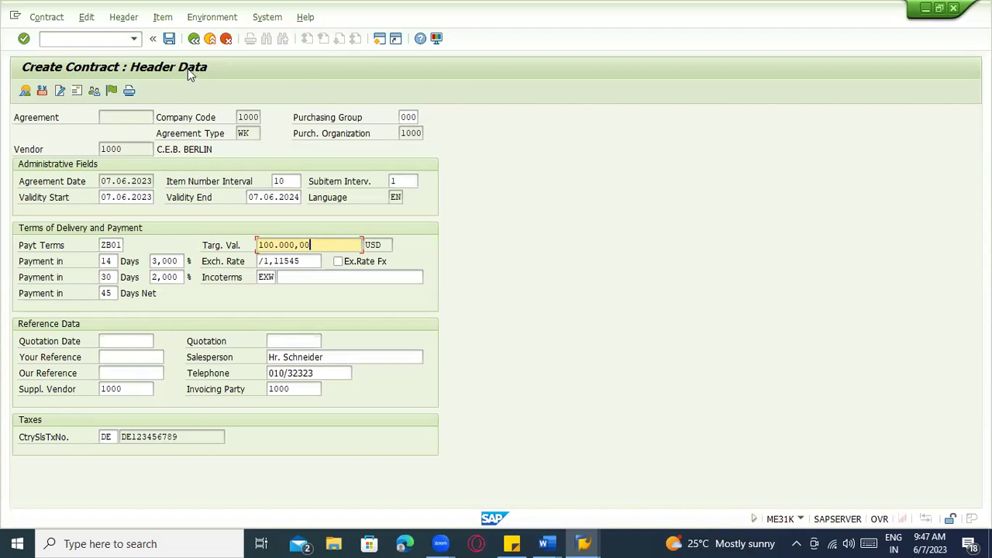
pyautogui.click(193, 39)
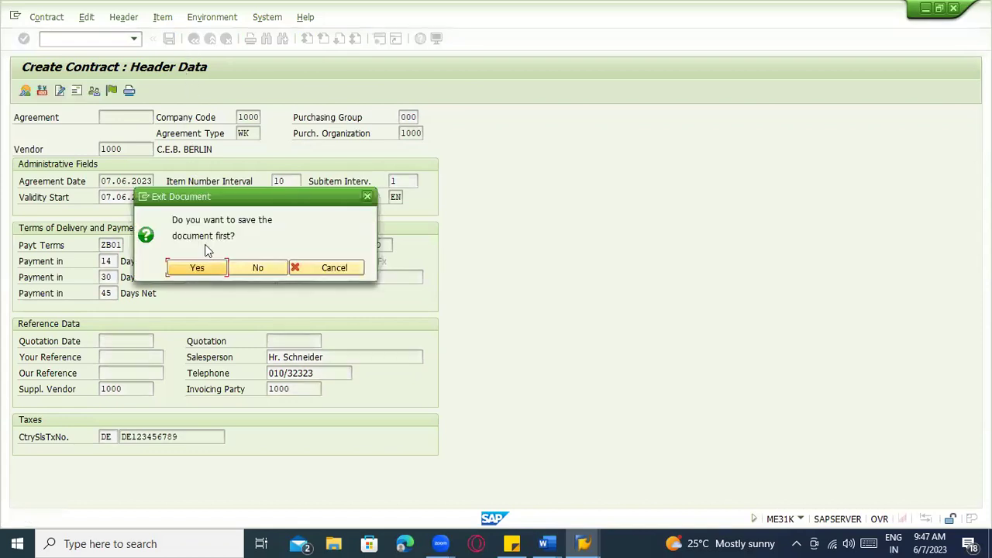
pyautogui.click(328, 267)
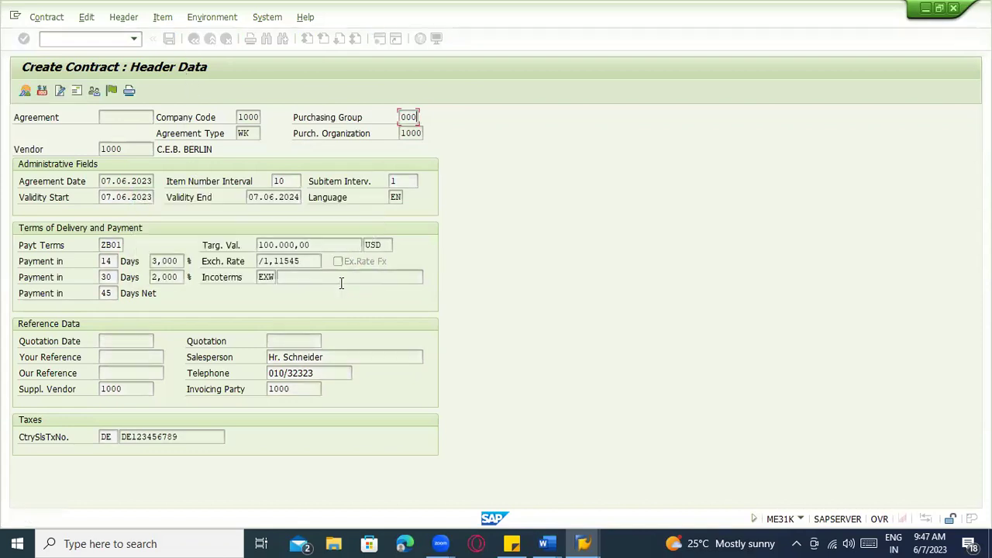
pyautogui.click(24, 91)
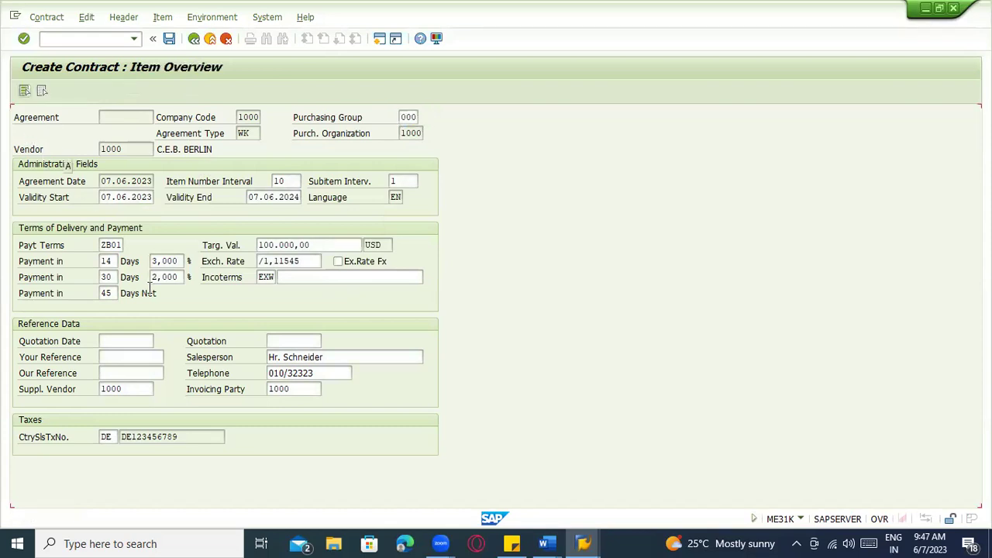
pyautogui.click(351, 183)
pyautogui.click(326, 212)
pyautogui.click(351, 195)
pyautogui.click(194, 38)
pyautogui.click(196, 269)
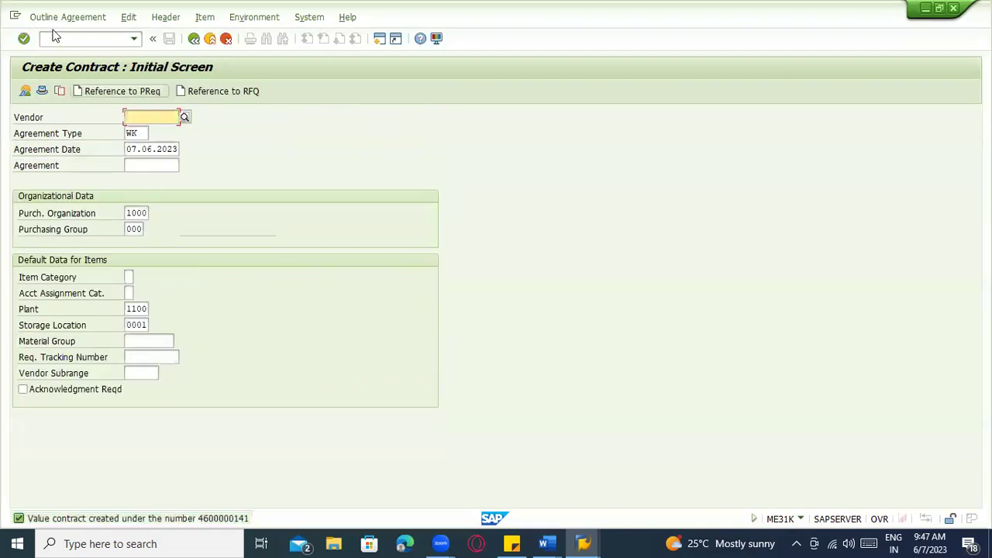
pyautogui.click(62, 17)
pyautogui.click(65, 83)
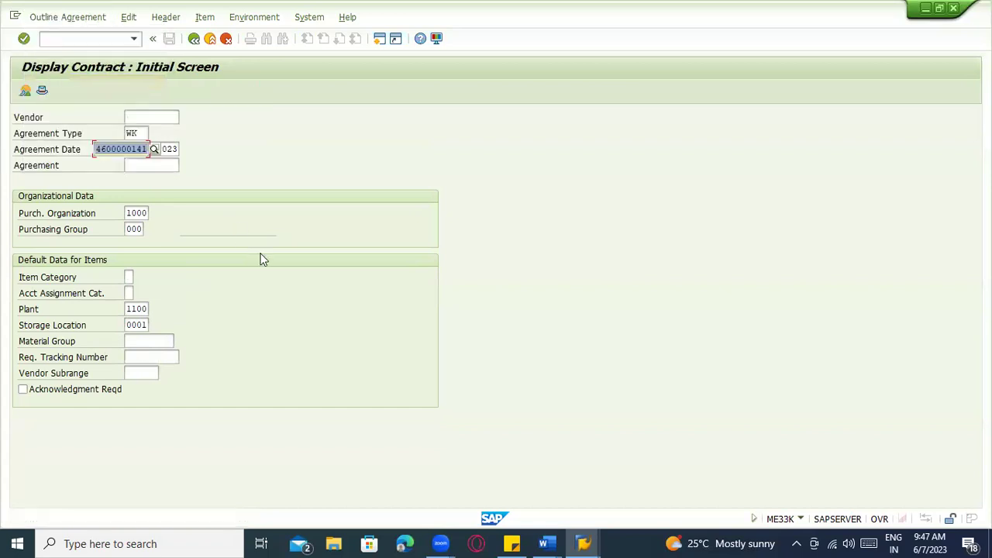
pyautogui.press('Return')
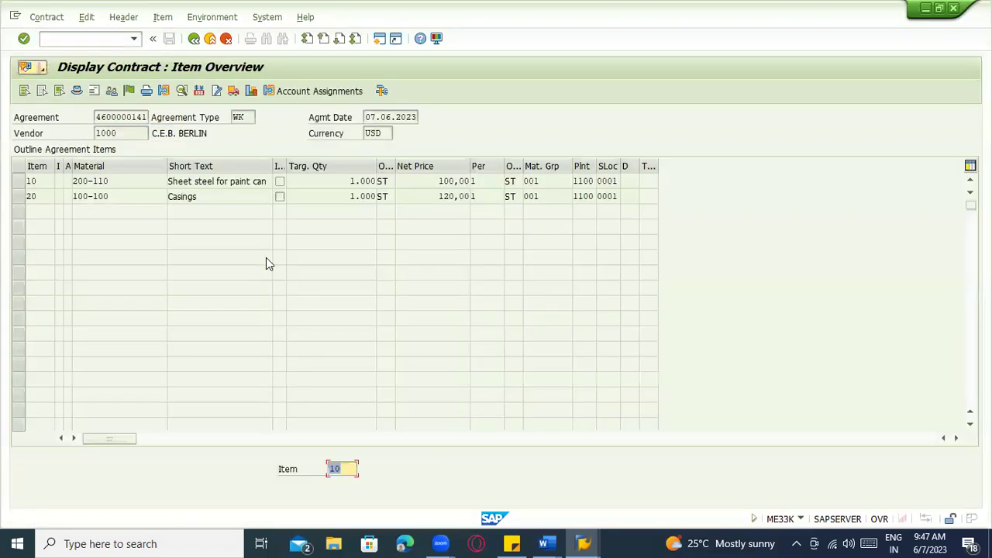
pyautogui.click(77, 91)
pyautogui.moveTo(326, 245); pyautogui.dragTo(225, 248)
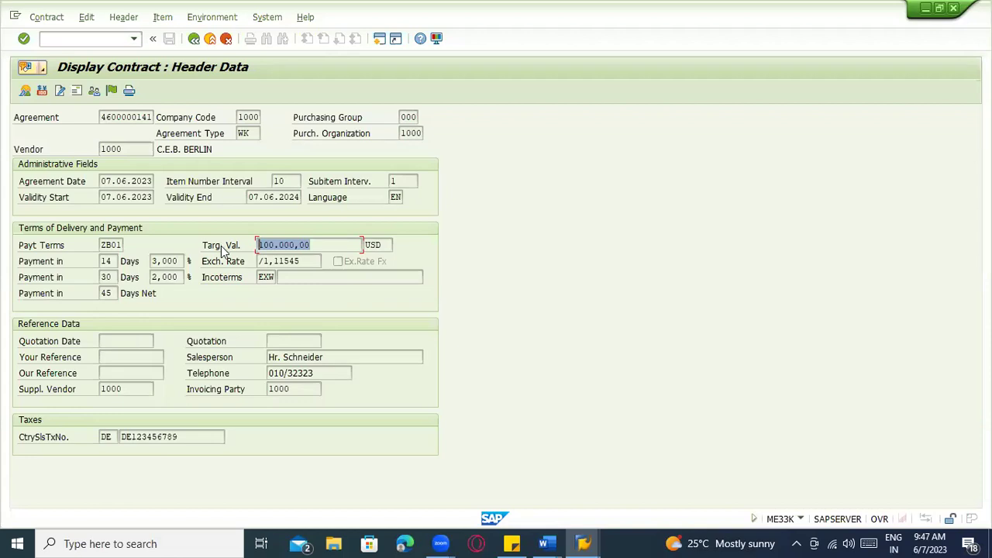
pyautogui.click(195, 38)
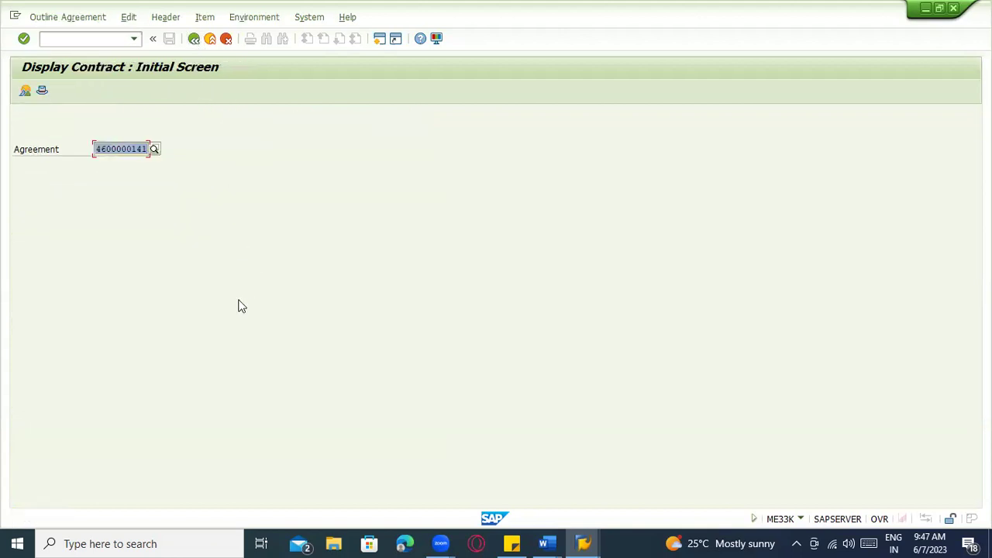
pyautogui.hotkey('alt', 'Tab')
pyautogui.hotkey('alt', 'Tab')
# Start a central contract (CCTR) in ME31K for vendor 1000 and reach its header data
pyautogui.click(106, 39)
pyautogui.write('/nm')
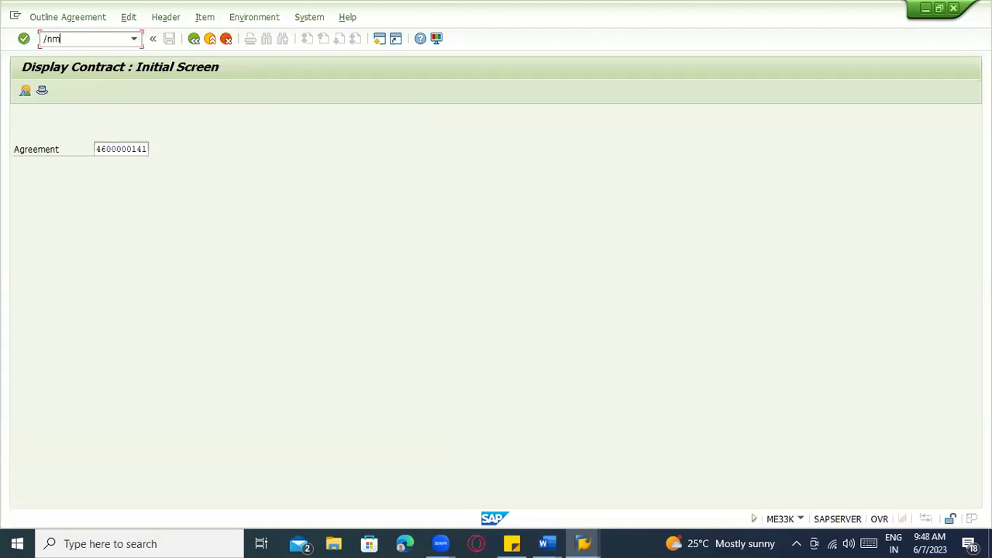
pyautogui.write('e31k')
pyautogui.press('Return')
pyautogui.click(145, 133)
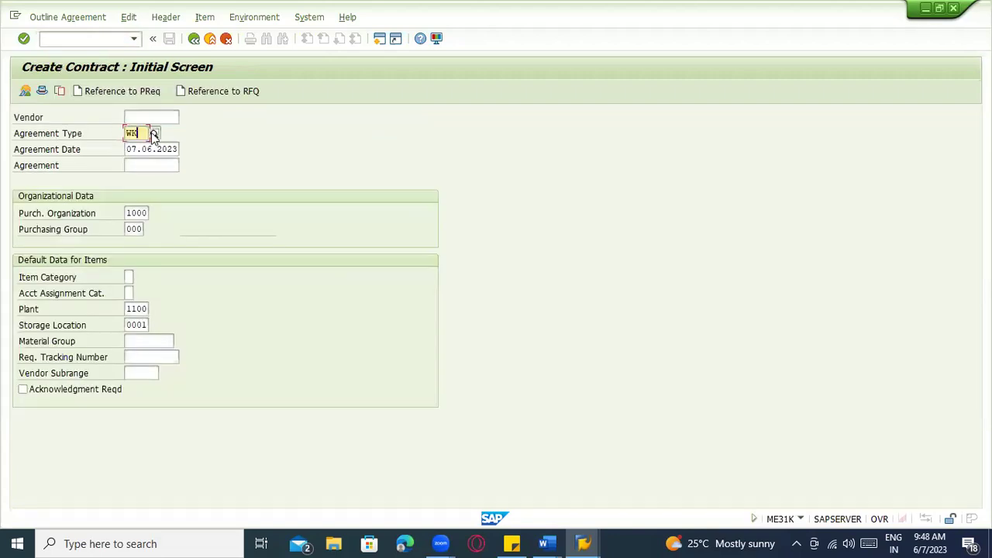
pyautogui.click(140, 134)
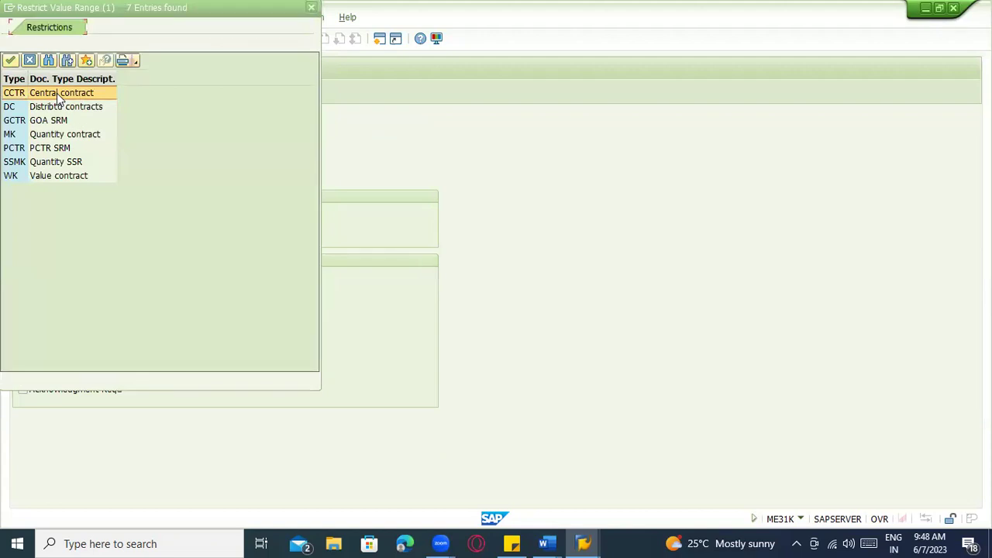
pyautogui.doubleClick(13, 97)
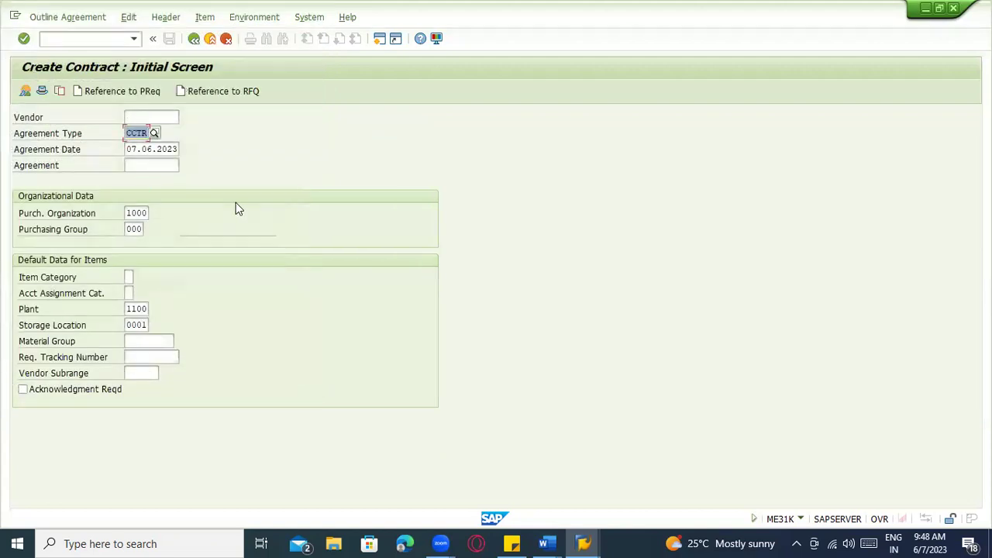
pyautogui.press('Return')
pyautogui.doubleClick(151, 117)
pyautogui.click(141, 129)
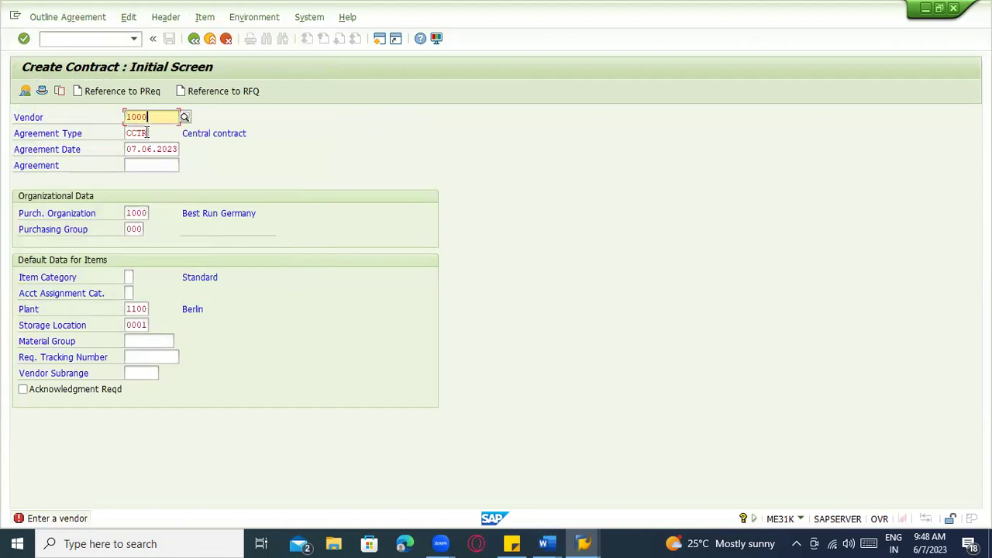
pyautogui.press('Return')
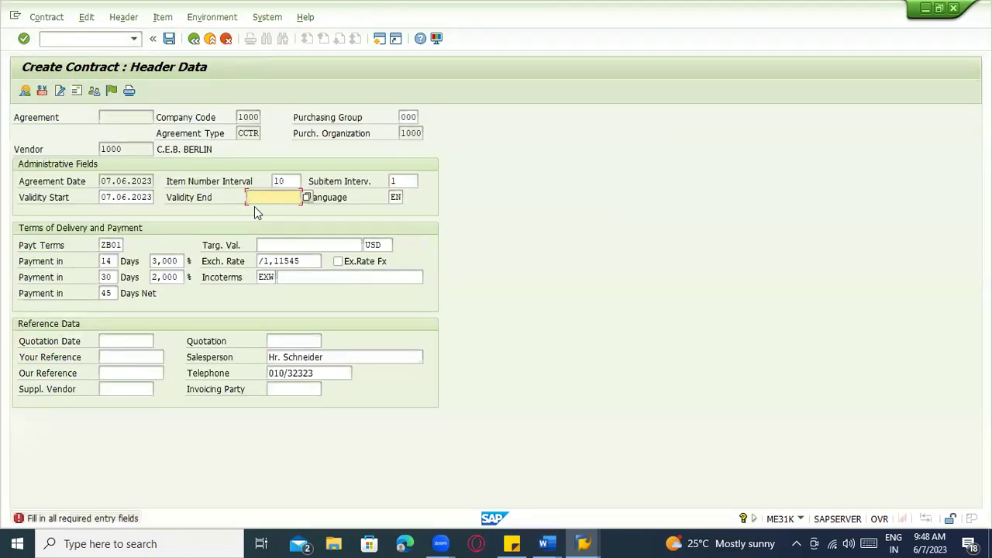
# Leave the unfinished central contract without saving it
pyautogui.click(291, 243)
pyautogui.click(288, 200)
pyautogui.click(207, 41)
pyautogui.click(258, 269)
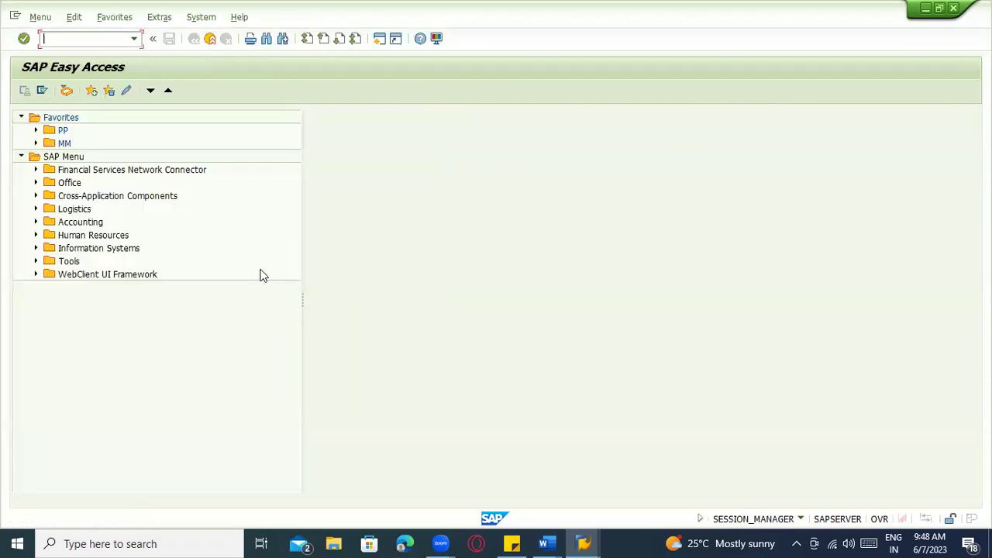
# In the Word notes, highlight 'Contract' in yellow and place the cursor in the Scheduling Agreement heading
pyautogui.click(549, 543)
pyautogui.click(508, 490)
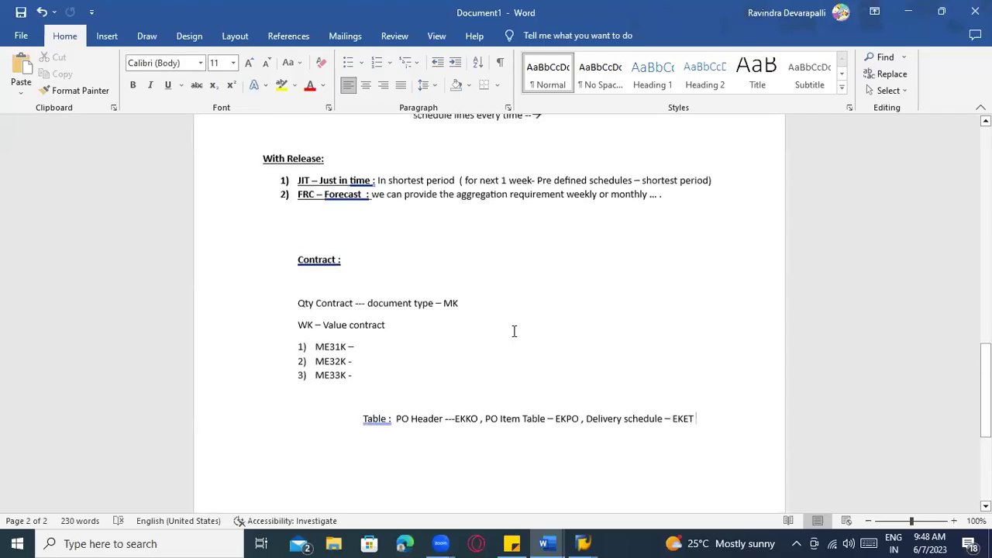
pyautogui.scroll(4, 375, 220)
pyautogui.doubleClick(419, 283)
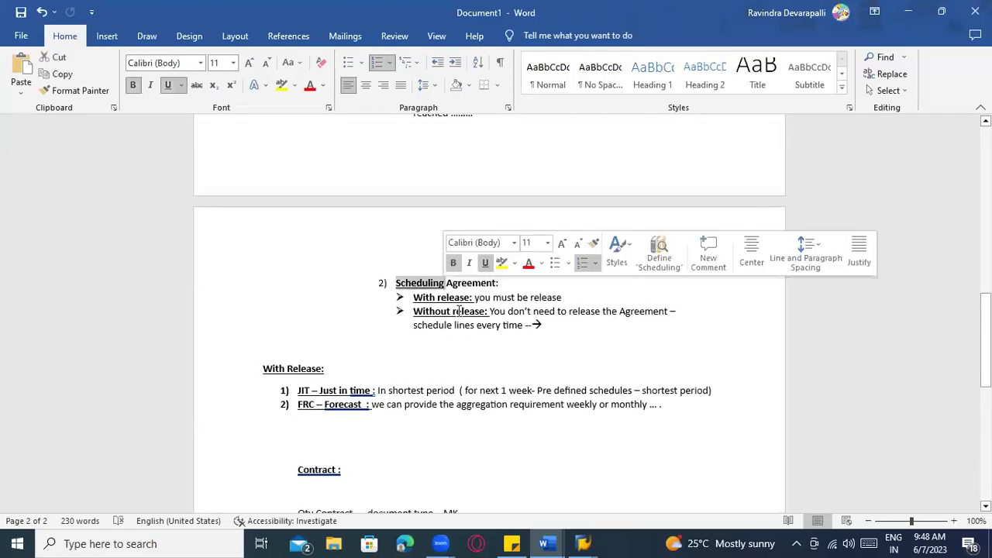
pyautogui.click(477, 325)
pyautogui.scroll(5, 485, 333)
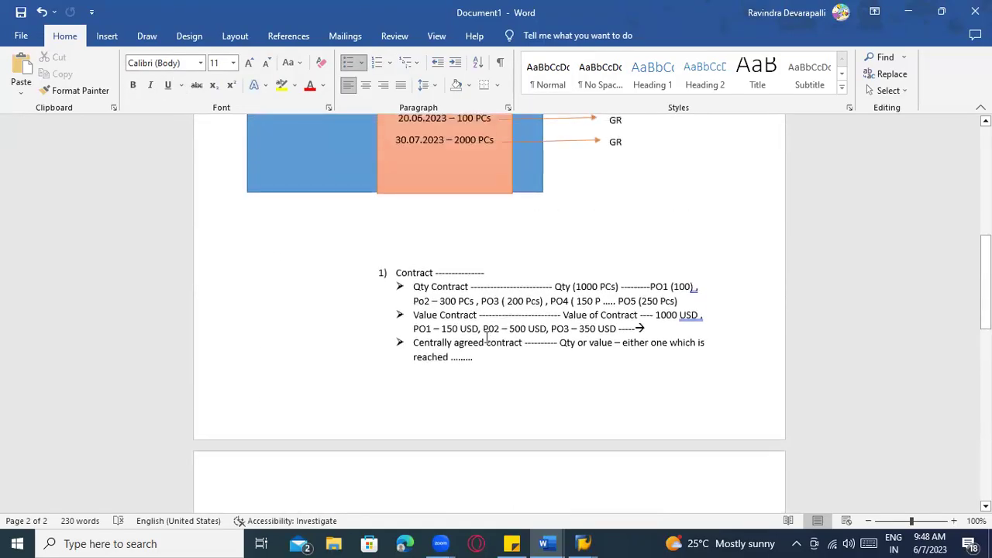
pyautogui.scroll(1, 486, 354)
pyautogui.click(435, 307)
pyautogui.doubleClick(424, 307)
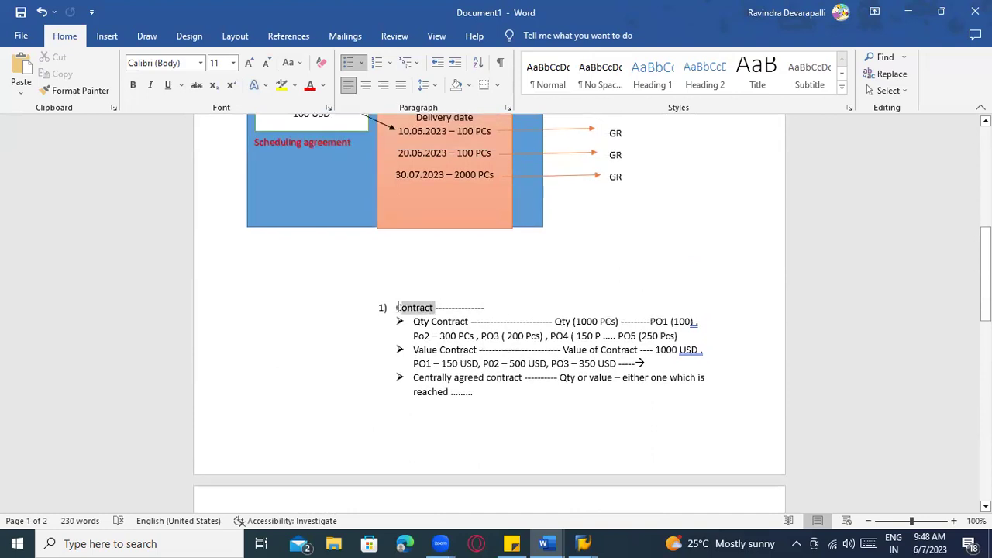
pyautogui.click(280, 88)
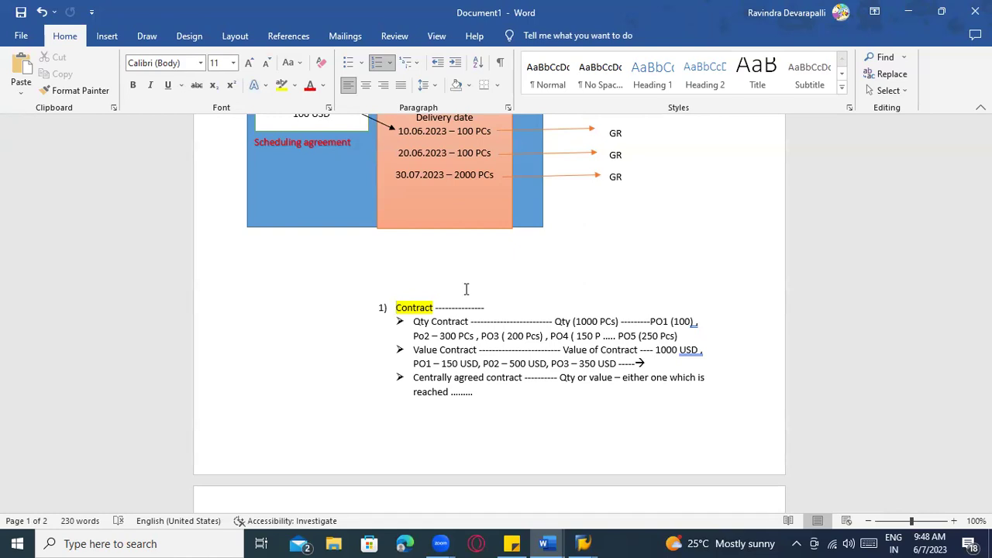
pyautogui.scroll(-6, 466, 290)
pyautogui.click(447, 284)
# Enter ME31 in SAP's command field, then write the 'Scheduling agreement :' heading below Table in Word
pyautogui.hotkey('alt', 'Tab')
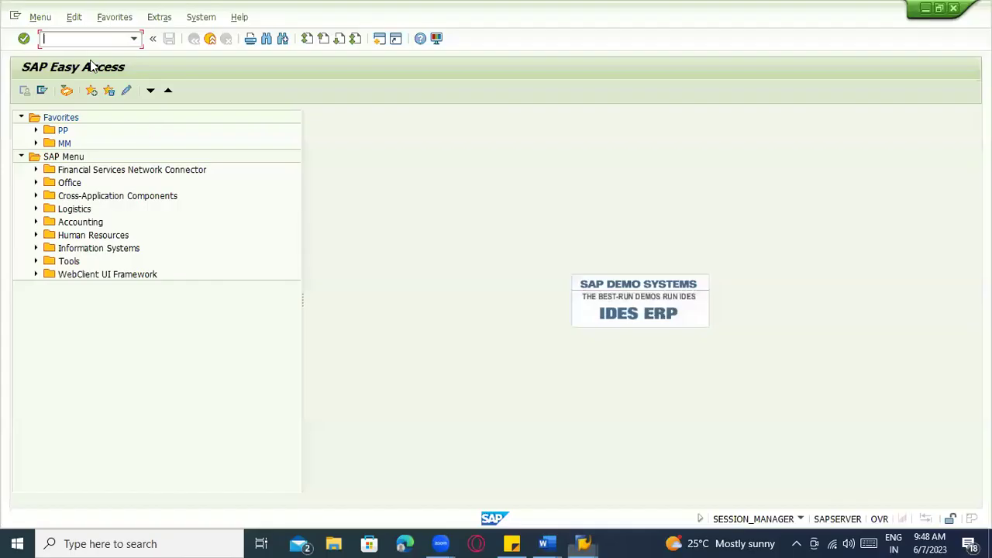
pyautogui.write('ME31')
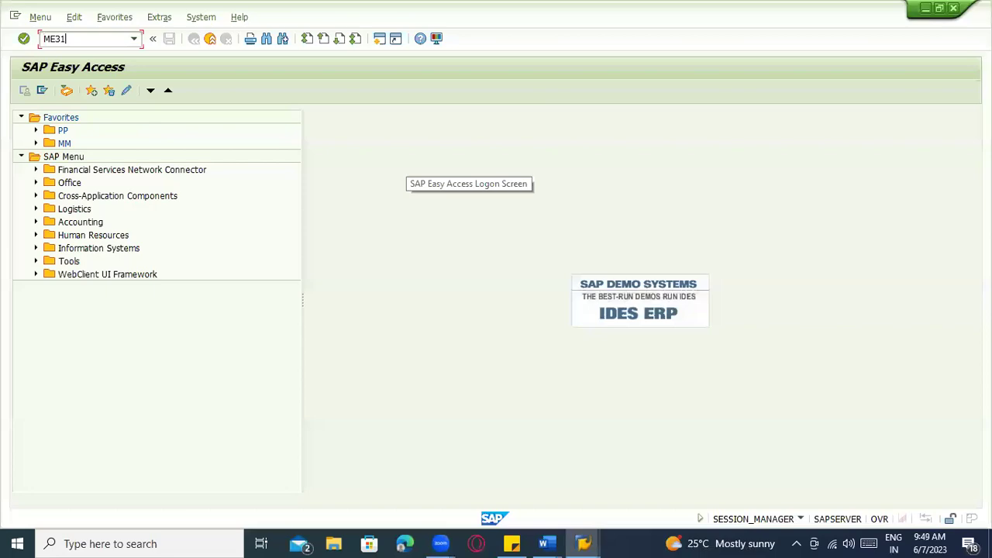
pyautogui.hotkey('alt', 'Tab')
pyautogui.scroll(-5, 432, 331)
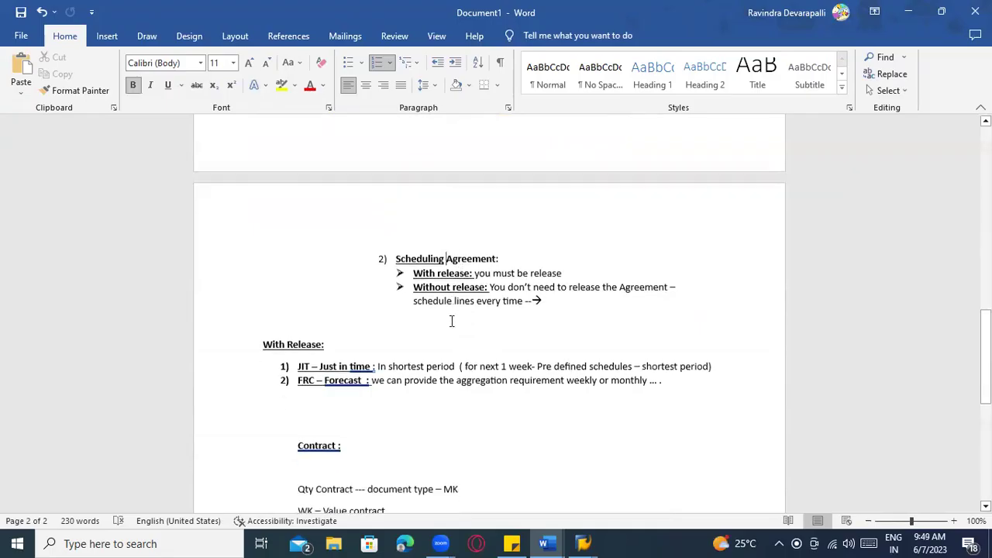
pyautogui.scroll(-4, 431, 321)
pyautogui.scroll(1, 396, 328)
pyautogui.click(385, 328)
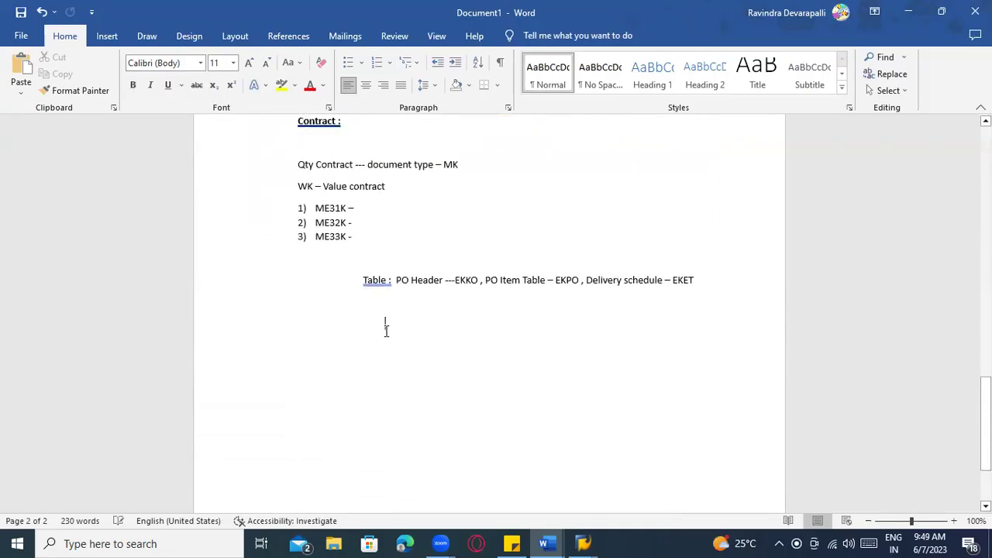
pyautogui.write('Scheduling agreement :')
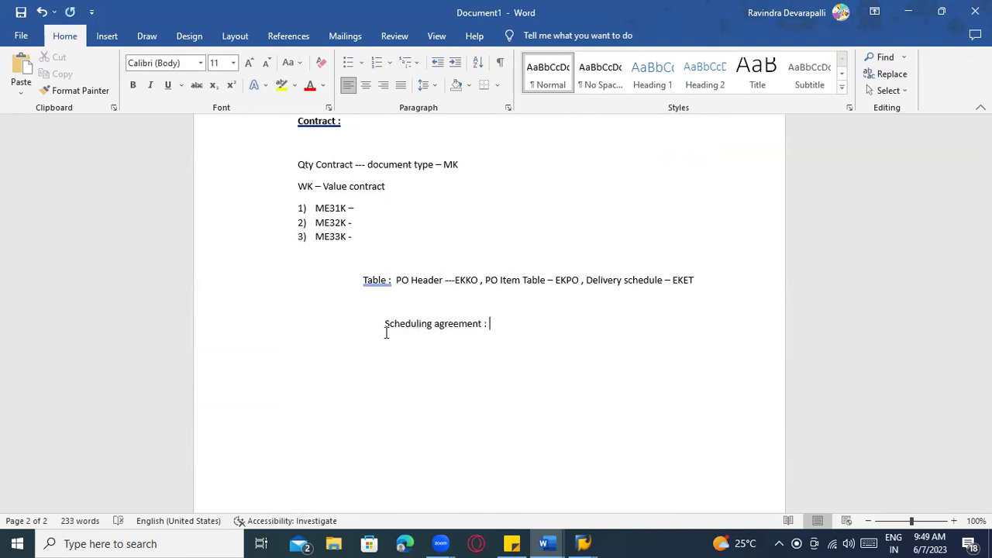
pyautogui.press('Return')
# Add numbered items ME31L, ME32L and ME33L under the heading
pyautogui.write('1) M')
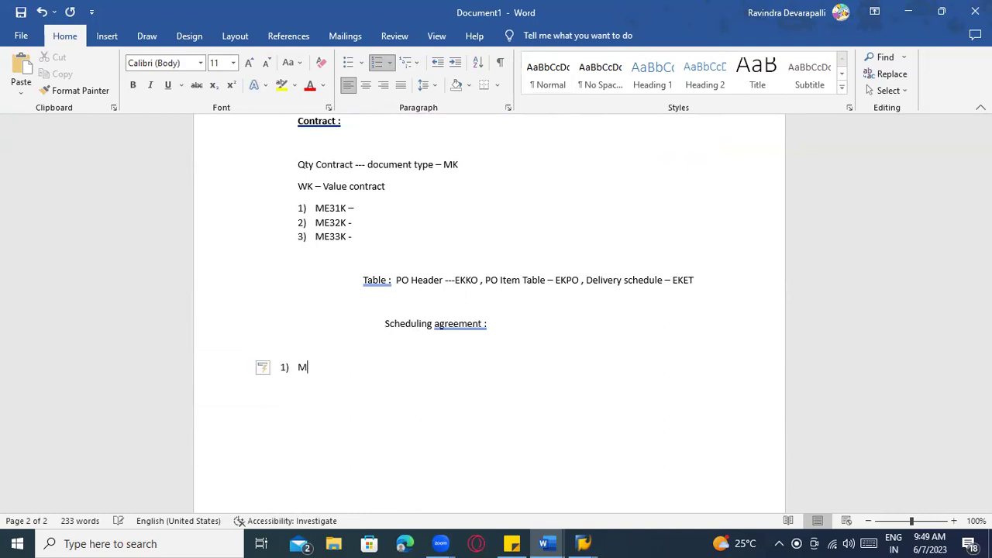
pyautogui.write('E31L')
pyautogui.press('Return')
pyautogui.write('ME32L')
pyautogui.press('Return')
pyautogui.write('ME33')
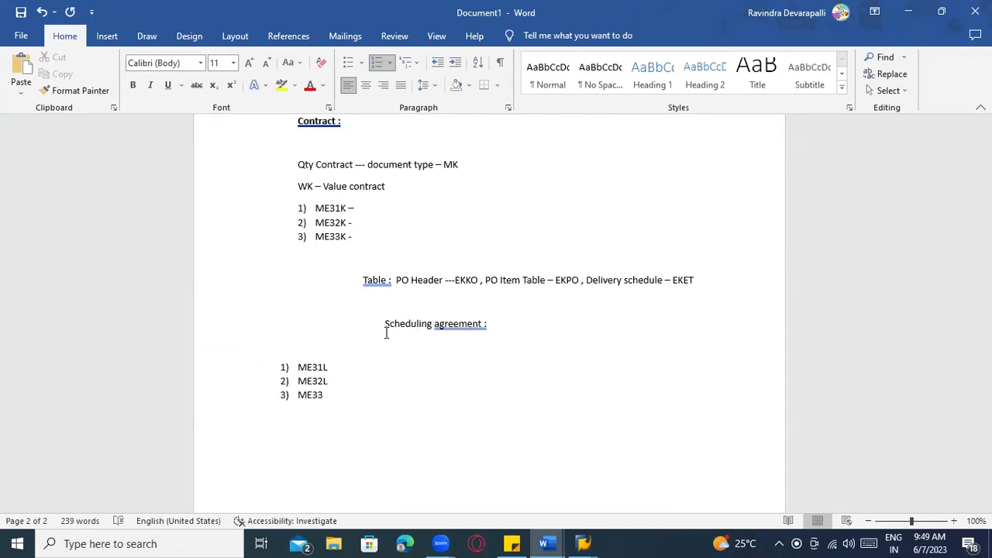
pyautogui.write('L')
pyautogui.press('Return')
# Add item 4 'ME38 ----- Delivery schedules' and review the agreement and delivery schedule boxes
pyautogui.scroll(15, 406, 318)
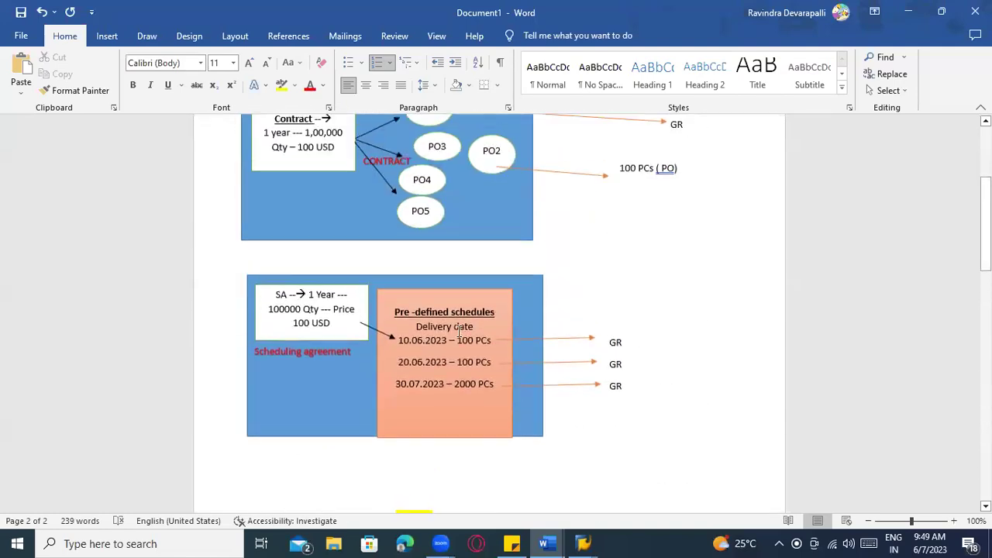
pyautogui.click(460, 332)
pyautogui.click(457, 362)
pyautogui.scroll(-15, 460, 366)
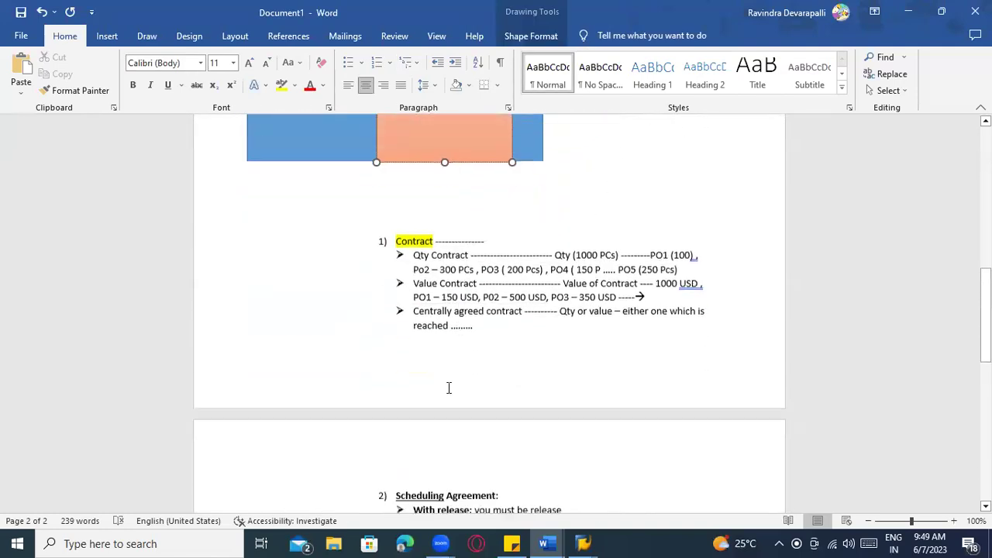
pyautogui.click(318, 413)
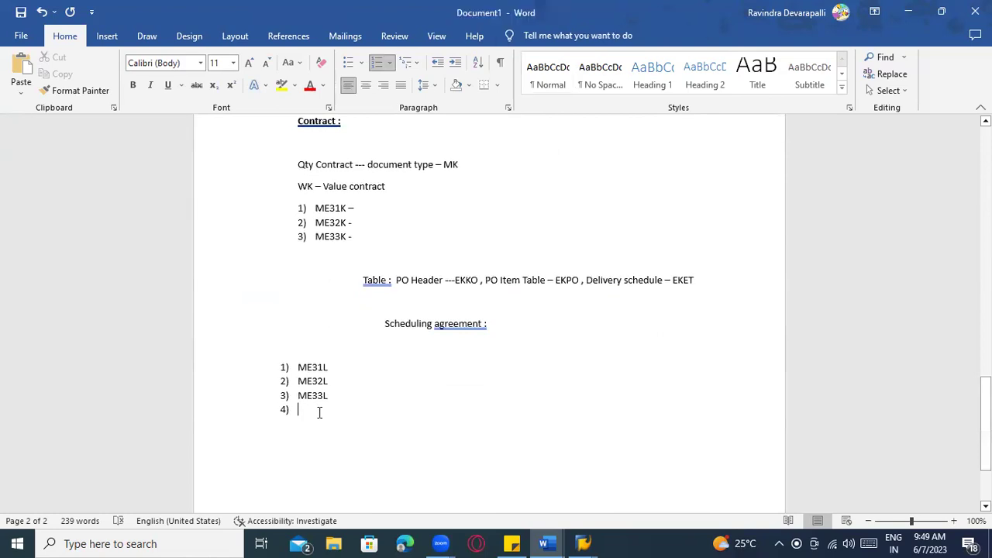
pyautogui.write('ME38')
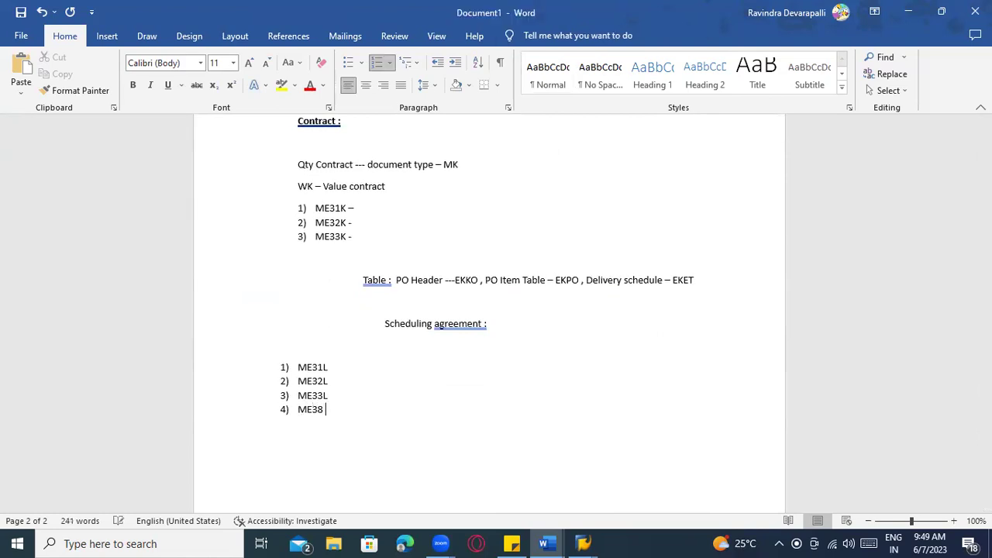
pyautogui.write(' ----- Delivery schedules')
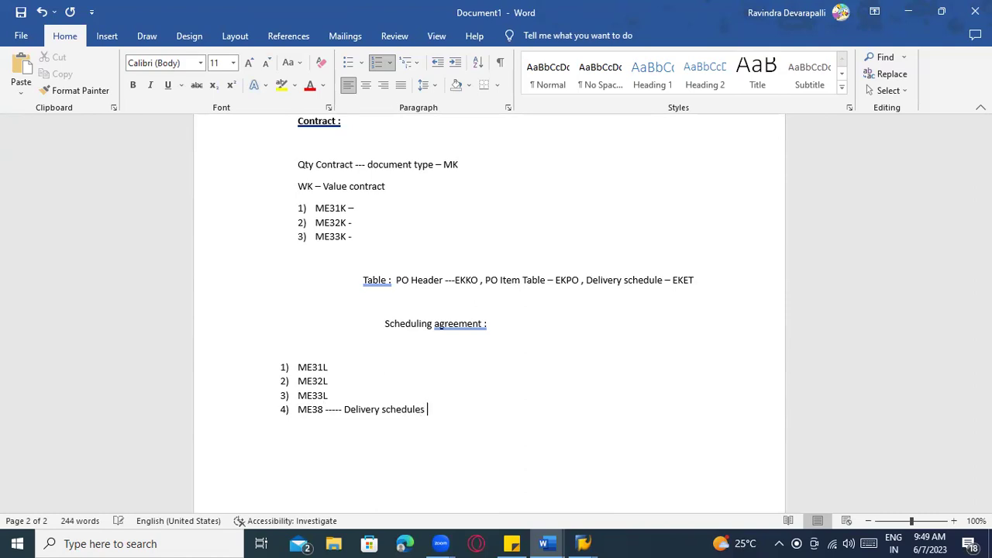
pyautogui.scroll(5, 435, 419)
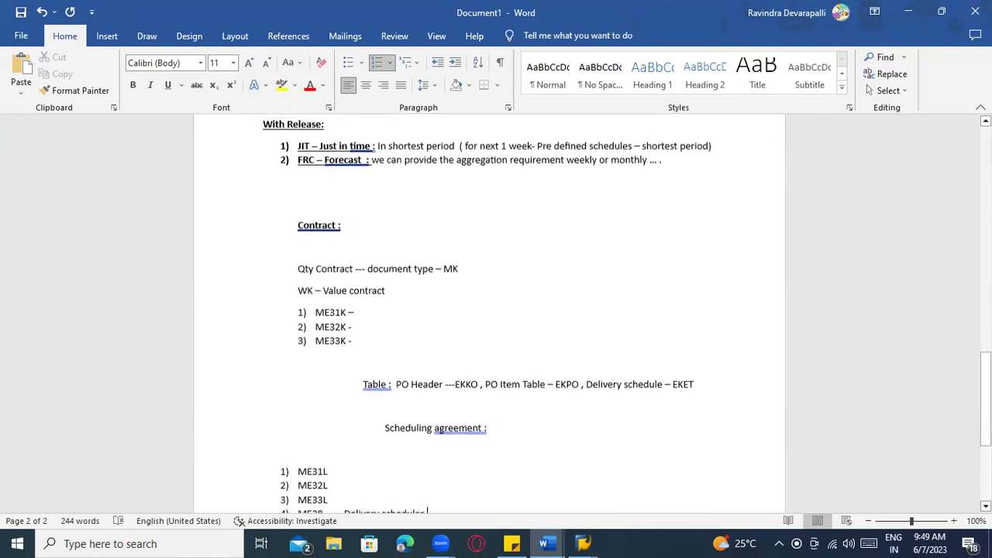
pyautogui.scroll(-8, 434, 418)
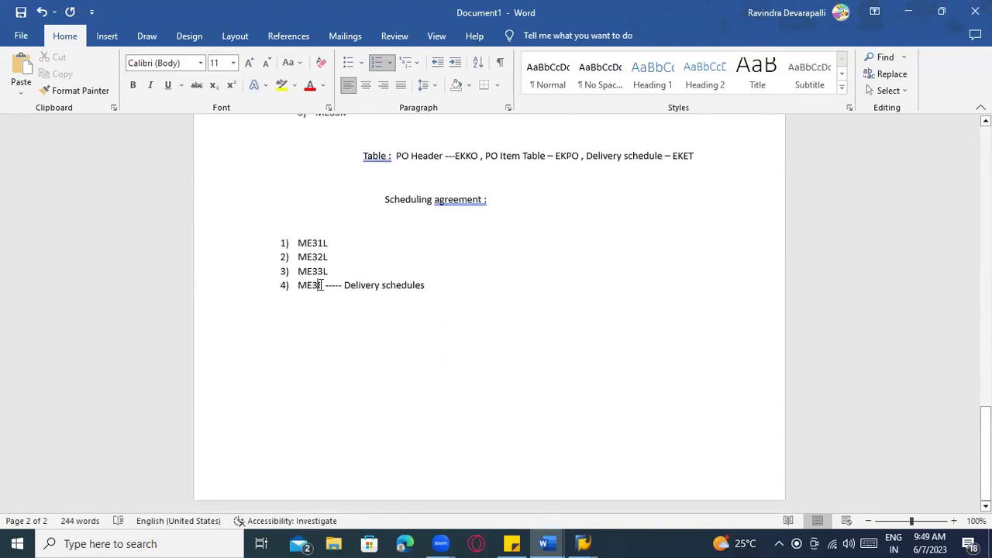
pyautogui.scroll(10, 324, 288)
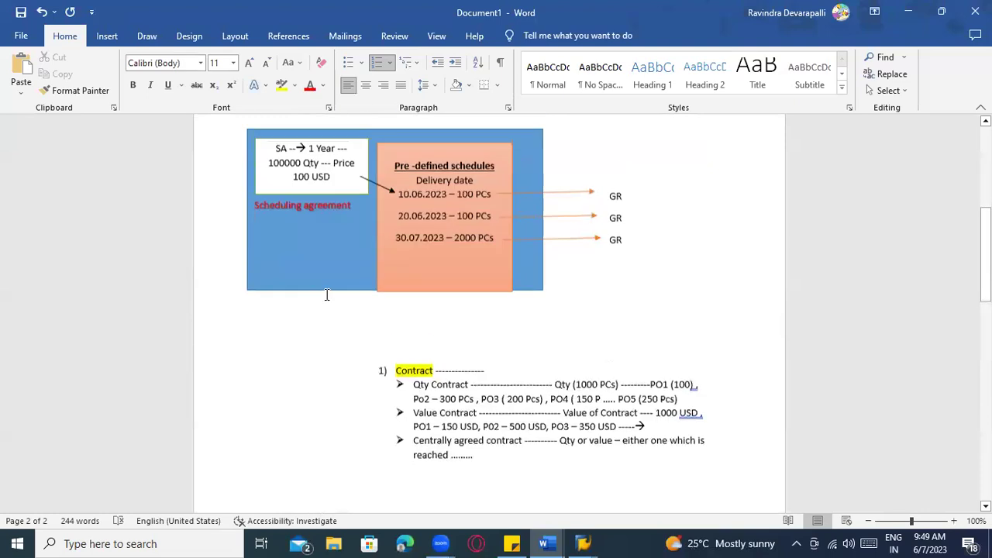
pyautogui.scroll(4, 326, 294)
pyautogui.click(306, 340)
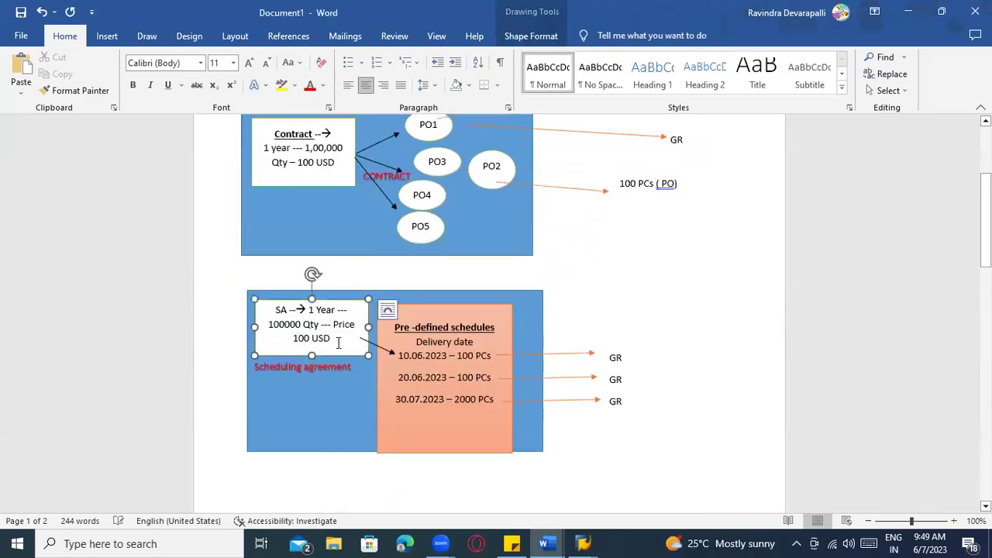
pyautogui.click(436, 377)
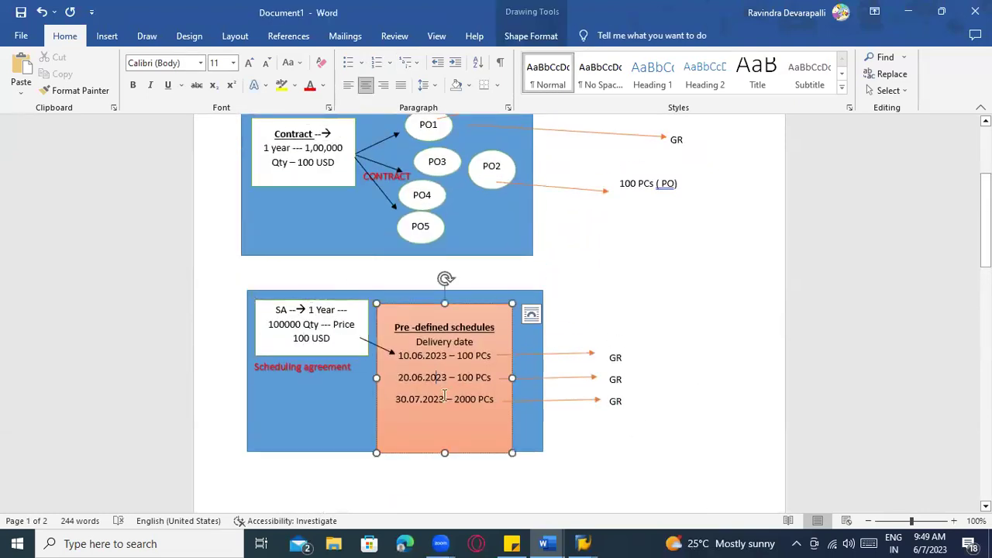
pyautogui.scroll(-5, 446, 387)
pyautogui.scroll(-15, 457, 388)
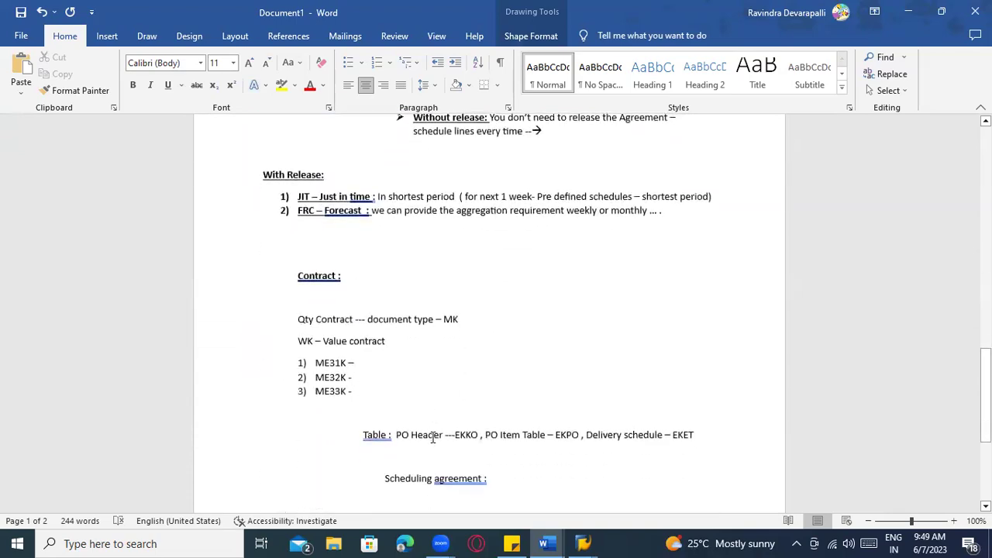
# Run ME31L with vendor 1000 from input history and choose agreement type LP
pyautogui.hotkey('alt', 'Tab')
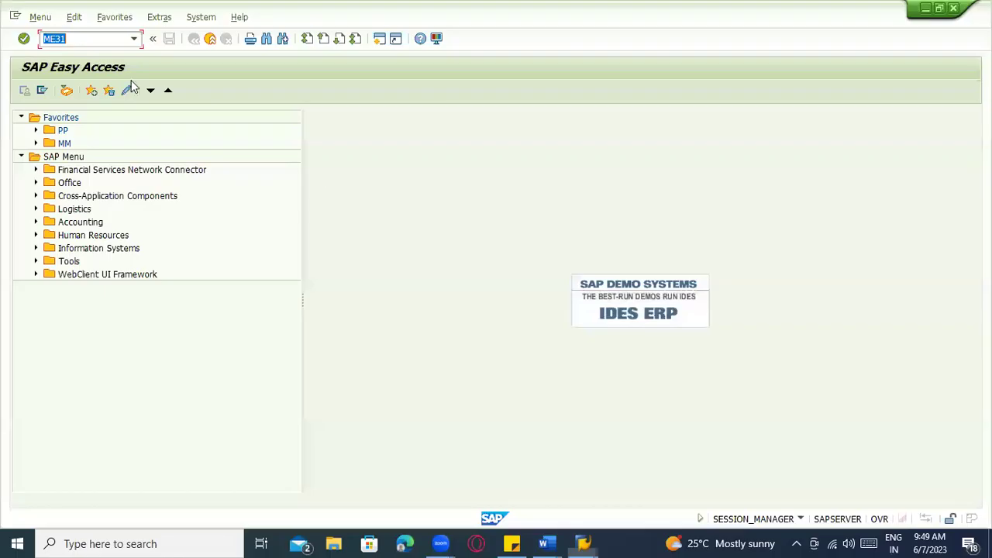
pyautogui.click(111, 42)
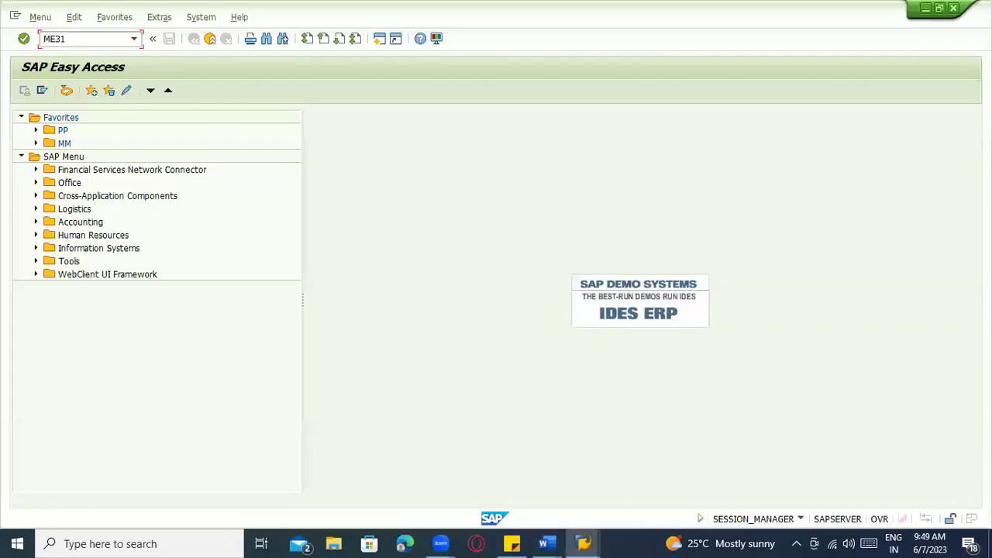
pyautogui.press('Return')
pyautogui.click(151, 120)
pyautogui.click(151, 131)
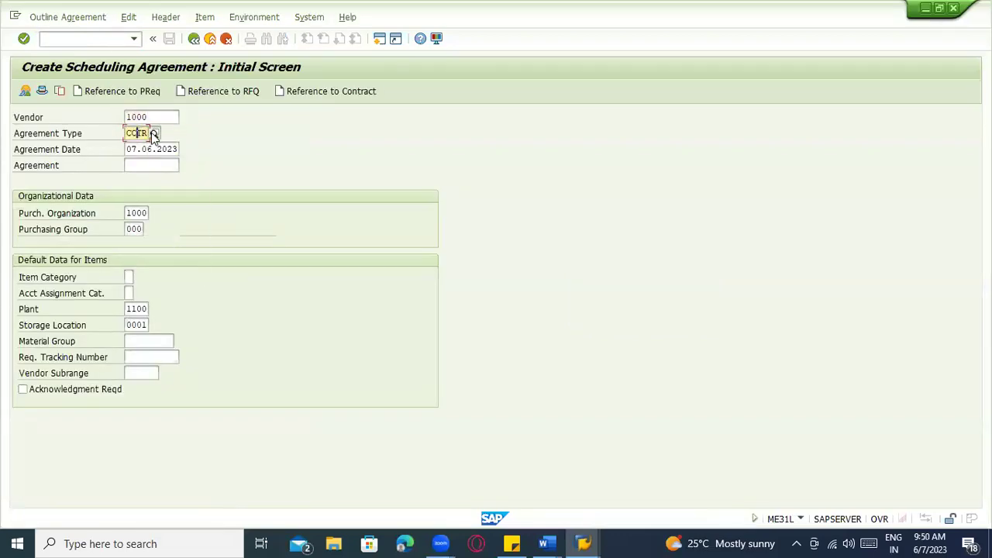
pyautogui.press('F4')
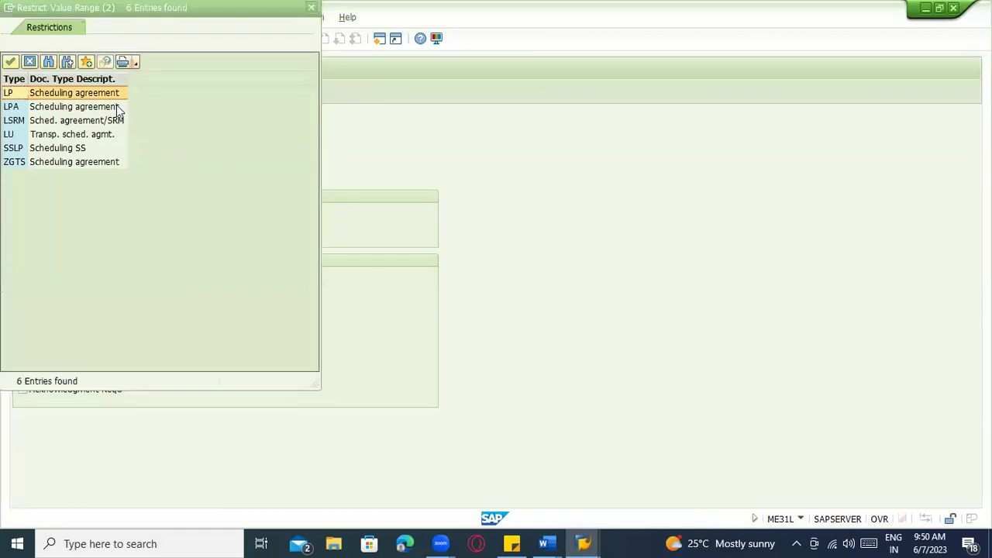
pyautogui.doubleClick(109, 93)
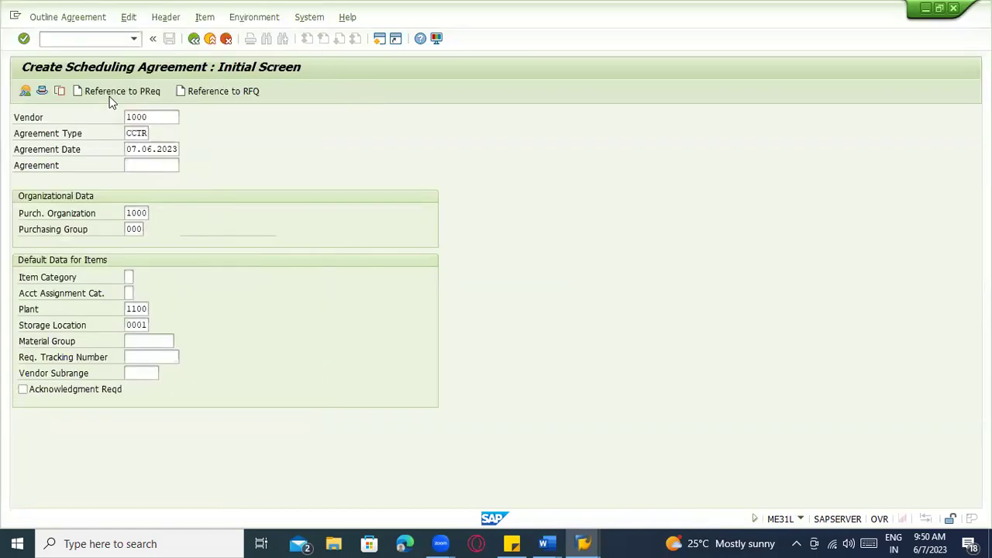
pyautogui.hotkey('alt', 'Tab')
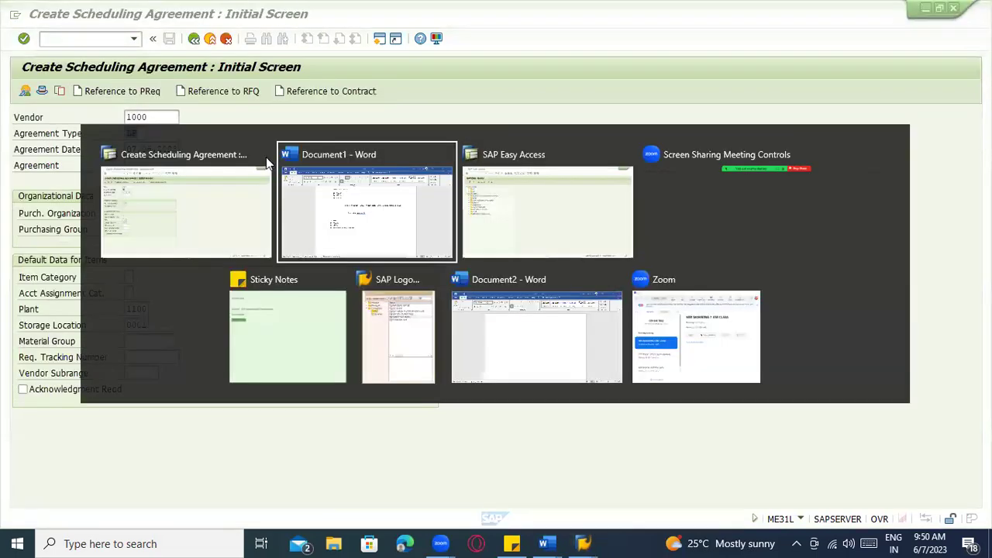
# Type the LP 'Without release' / 'With release' notes in Word, then check the LP agreement type in SAP
pyautogui.press('Return')
pyautogui.press('Return')
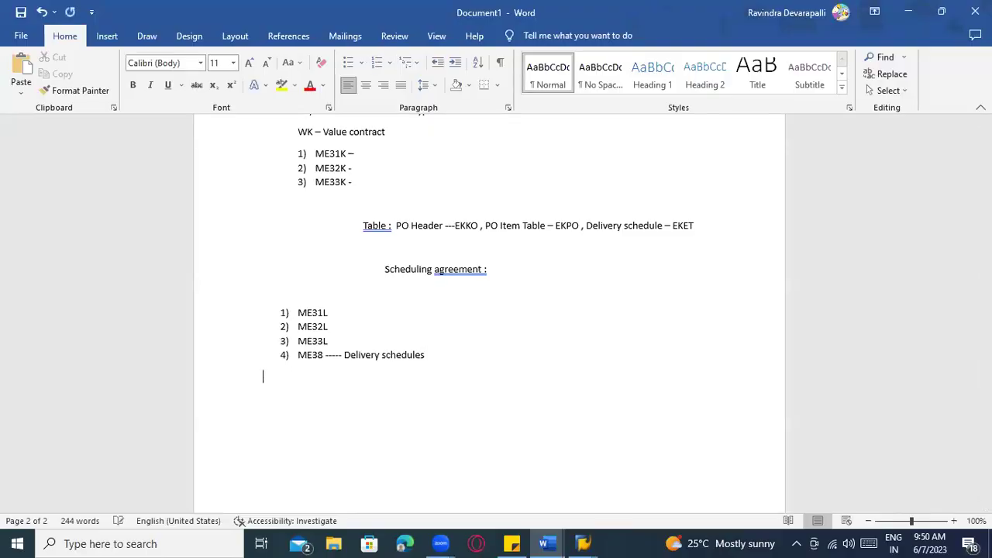
pyautogui.write('LP - WIthout relea')
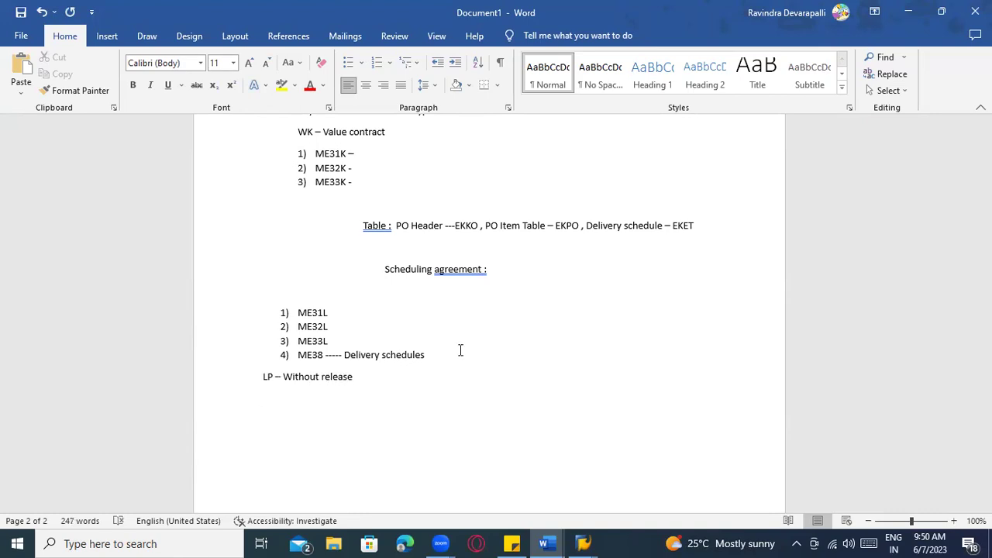
pyautogui.write(' With release')
pyautogui.hotkey('alt', 'Tab')
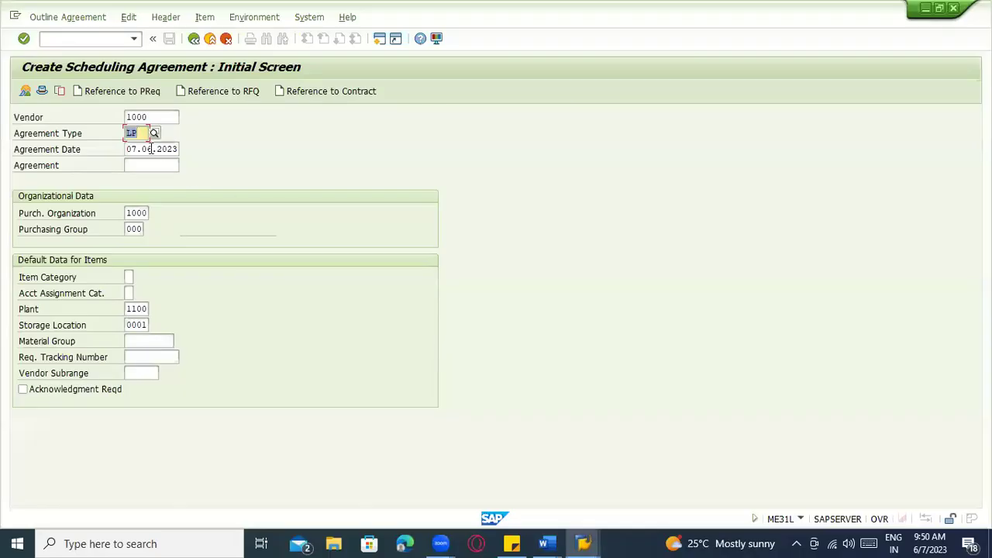
pyautogui.click(148, 134)
# Review the release notes and the JIT and FRC definitions in Word
pyautogui.hotkey('alt', 'Tab')
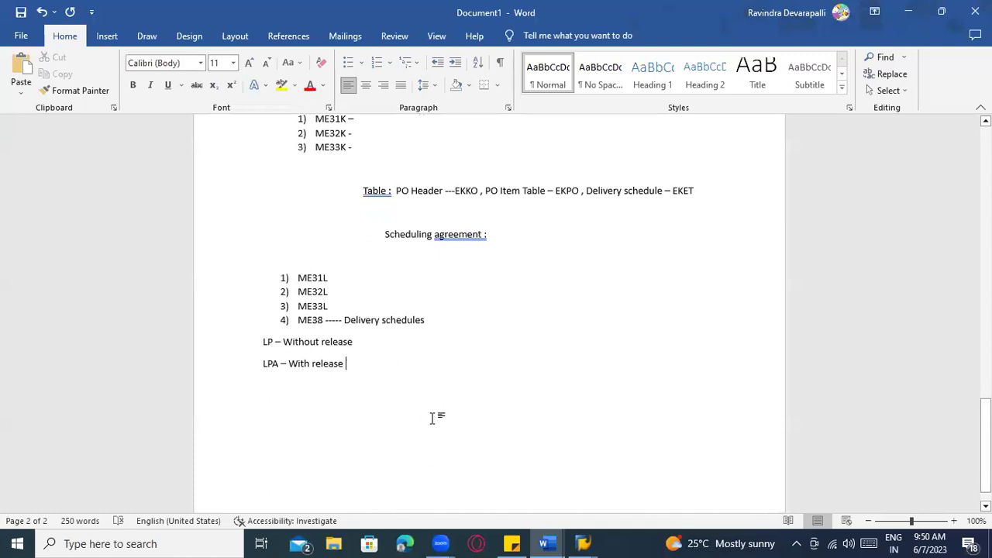
pyautogui.doubleClick(361, 344)
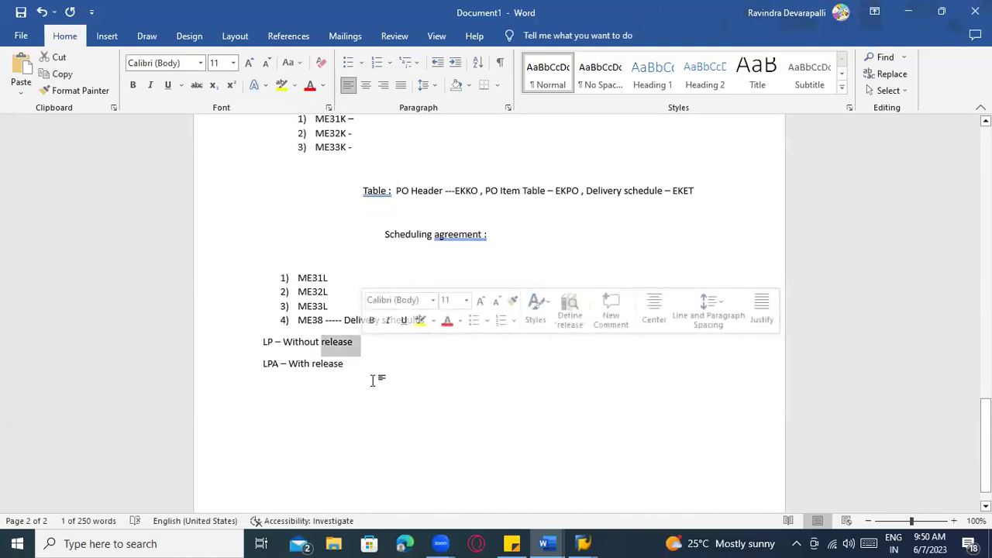
pyautogui.click(329, 346)
pyautogui.scroll(10, 341, 373)
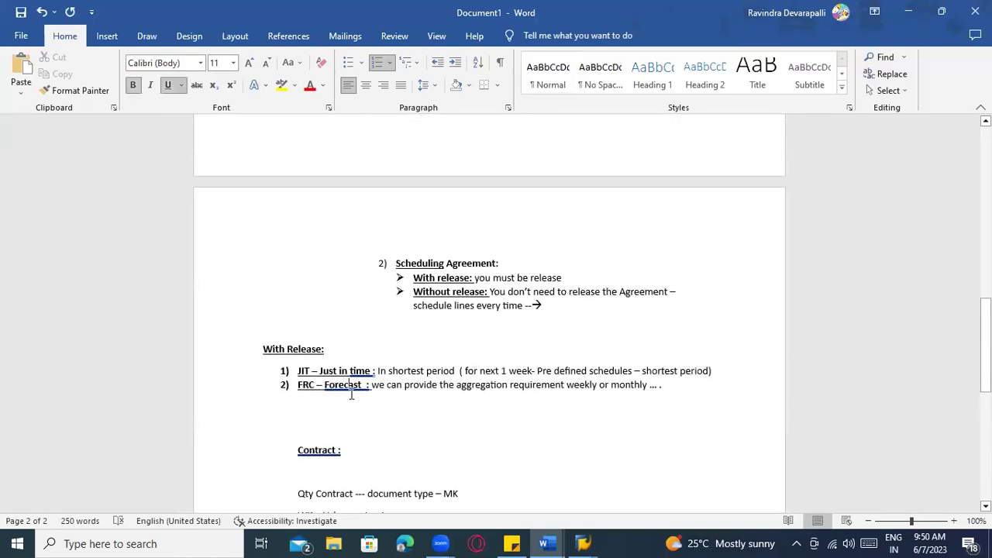
pyautogui.scroll(-4, 354, 372)
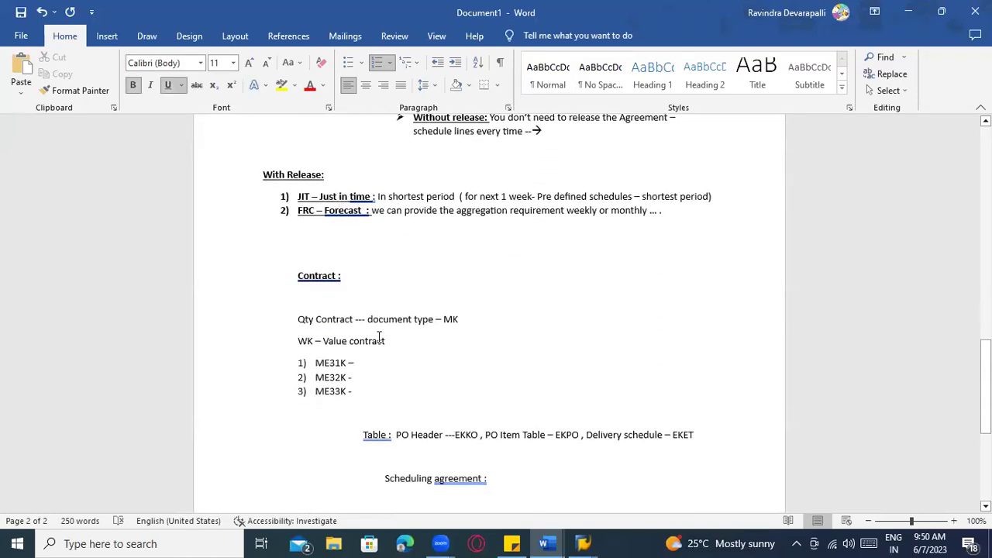
pyautogui.scroll(-1, 390, 341)
pyautogui.moveTo(660, 184); pyautogui.dragTo(297, 158)
pyautogui.scroll(3, 395, 224)
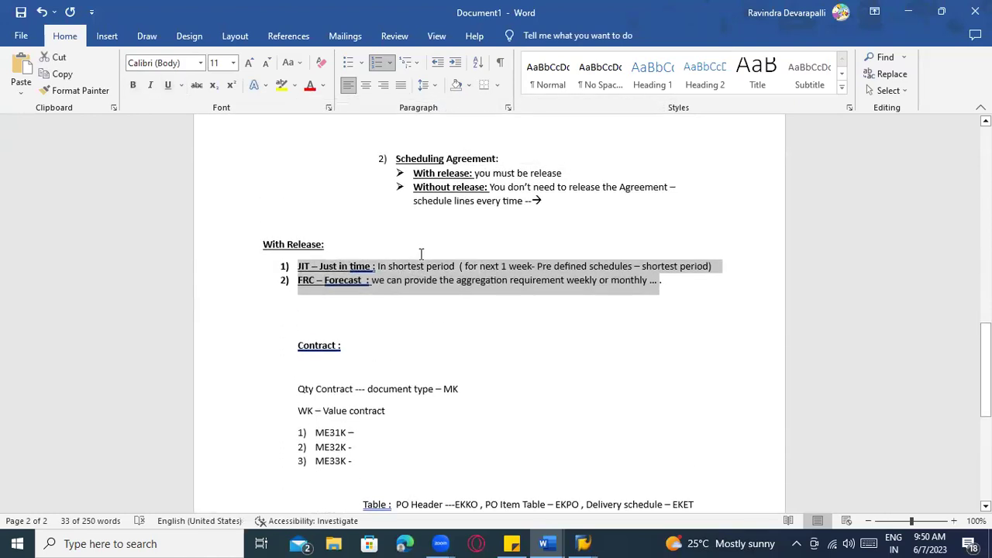
pyautogui.scroll(-4, 434, 279)
pyautogui.scroll(1, 439, 286)
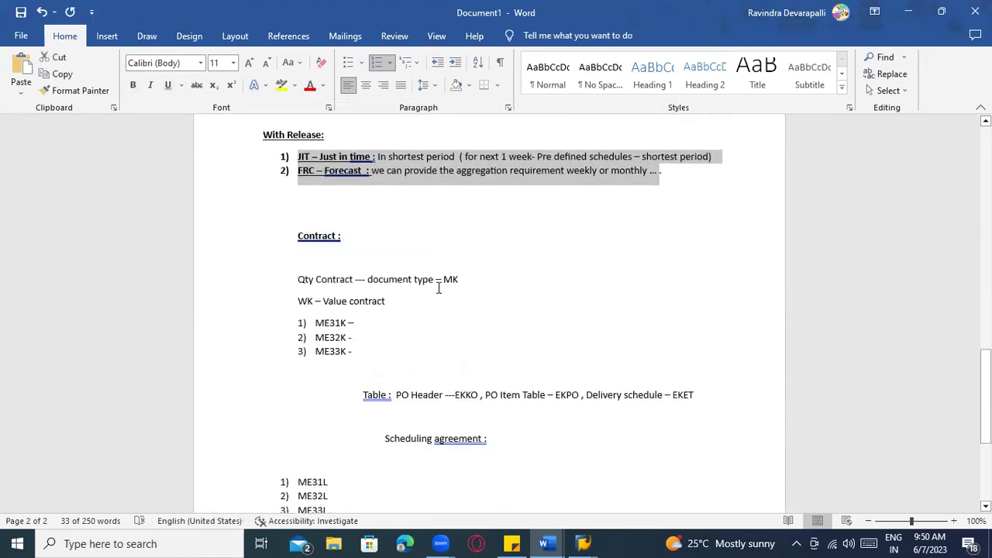
pyautogui.scroll(-7, 439, 288)
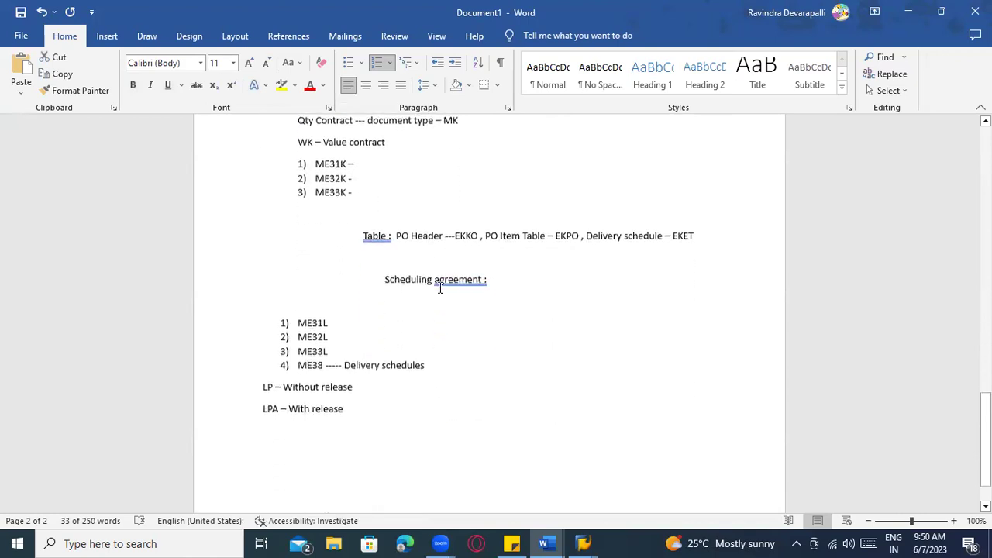
pyautogui.scroll(-1, 445, 301)
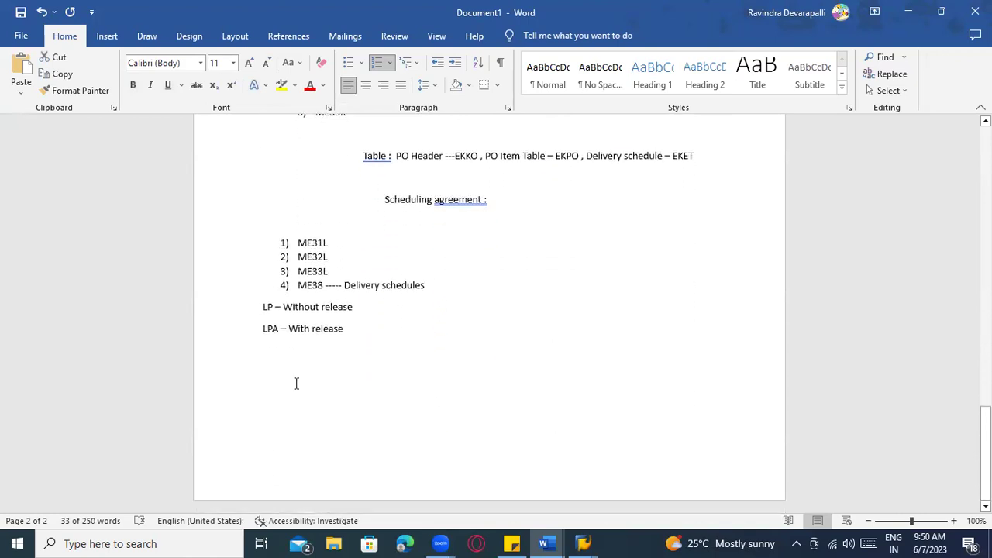
# Add an empty line below 'LPA – With release' and return to SAP
pyautogui.click(297, 383)
pyautogui.click(354, 334)
pyautogui.press('Return')
pyautogui.press('Return')
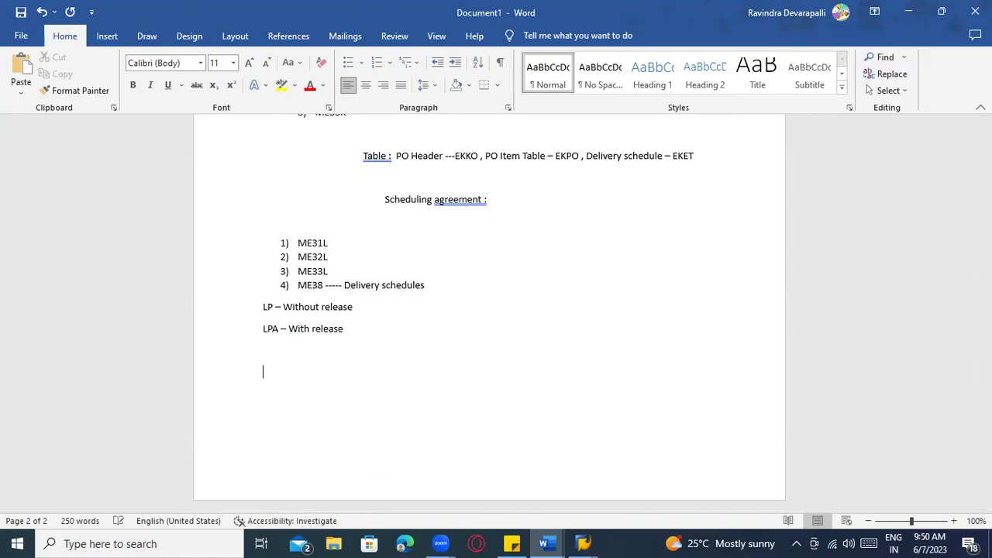
pyautogui.hotkey('alt', 'Tab')
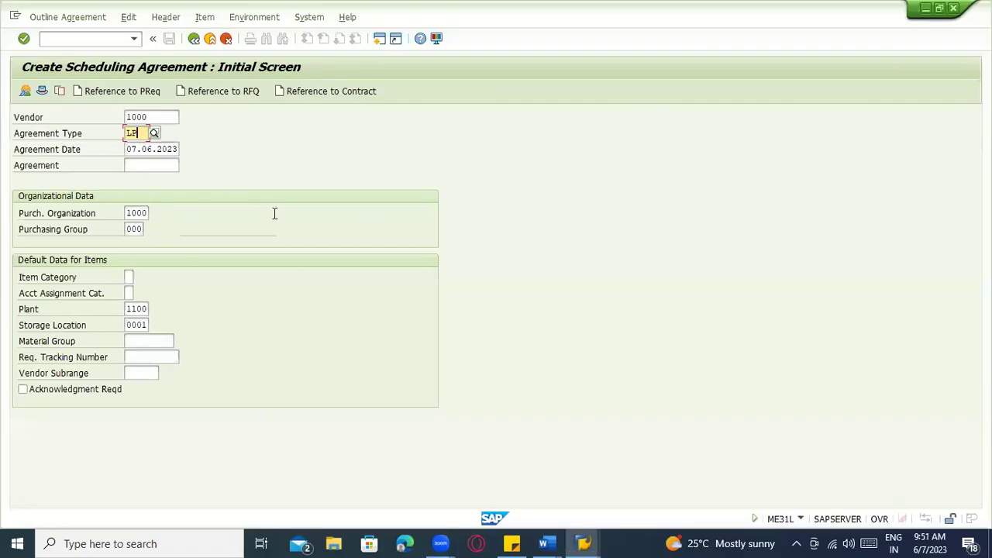
# Set the scheduling agreement's validity end to 07.06.2024 and continue to the item overview
pyautogui.press('Return')
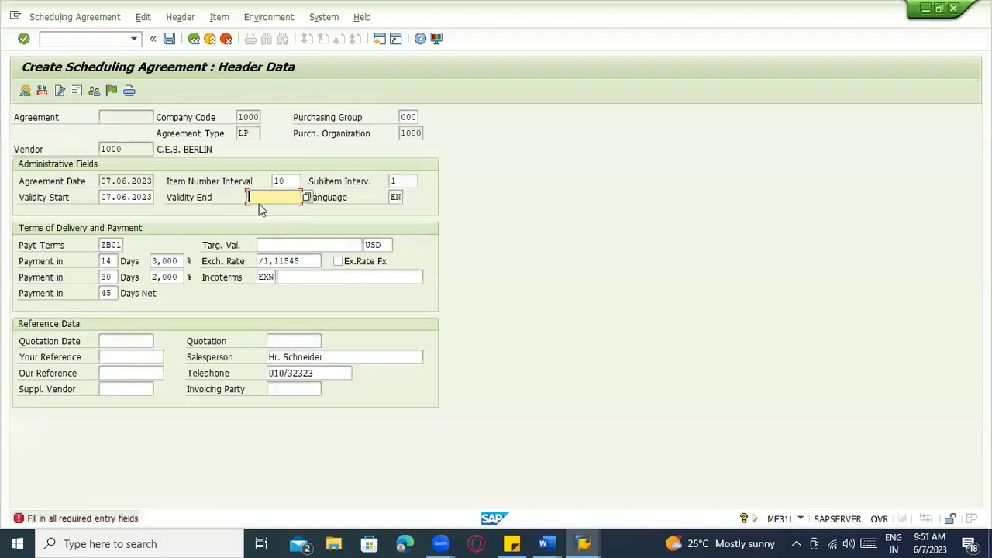
pyautogui.click(302, 196)
pyautogui.click(287, 222)
pyautogui.press('Return')
# Add item 10: material 200-110, target quantity 10.000, net price 100,00, then show the header data
pyautogui.click(88, 181)
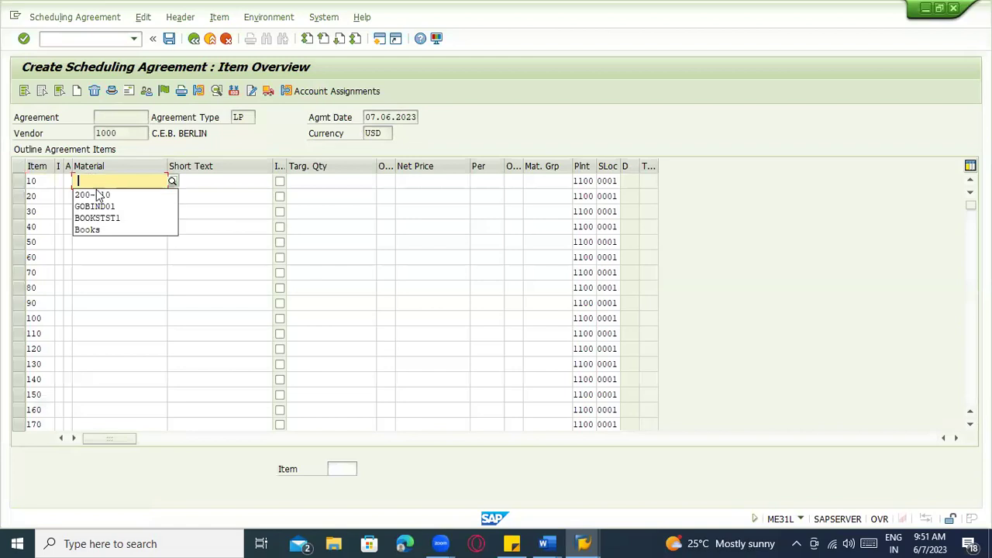
pyautogui.click(100, 196)
pyautogui.click(263, 182)
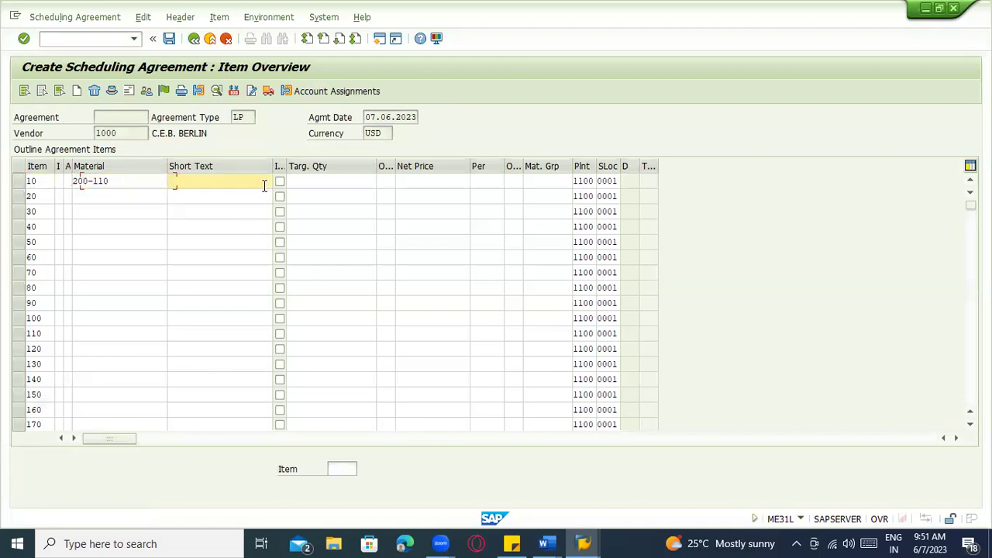
pyautogui.click(336, 183)
pyautogui.write('10.000')
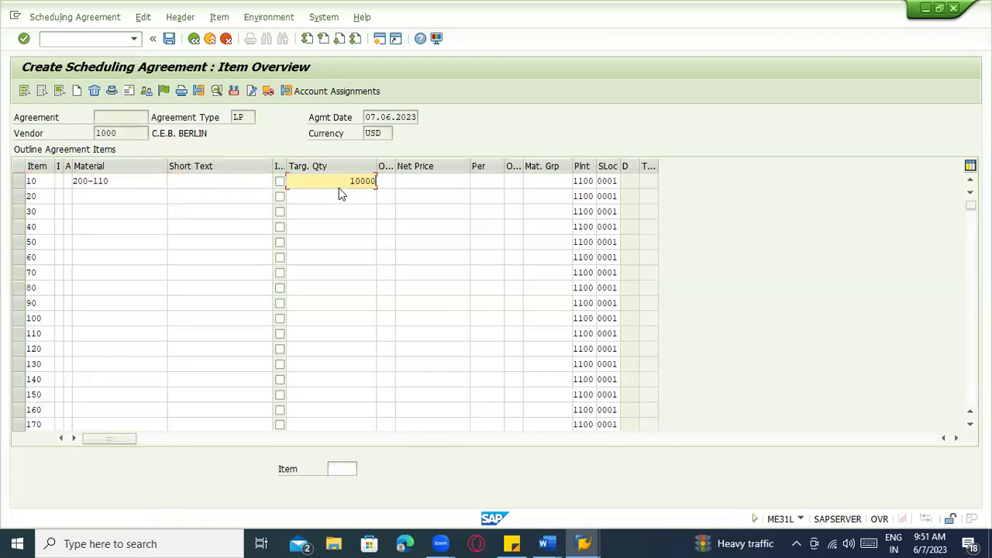
pyautogui.press('Return')
pyautogui.write('100')
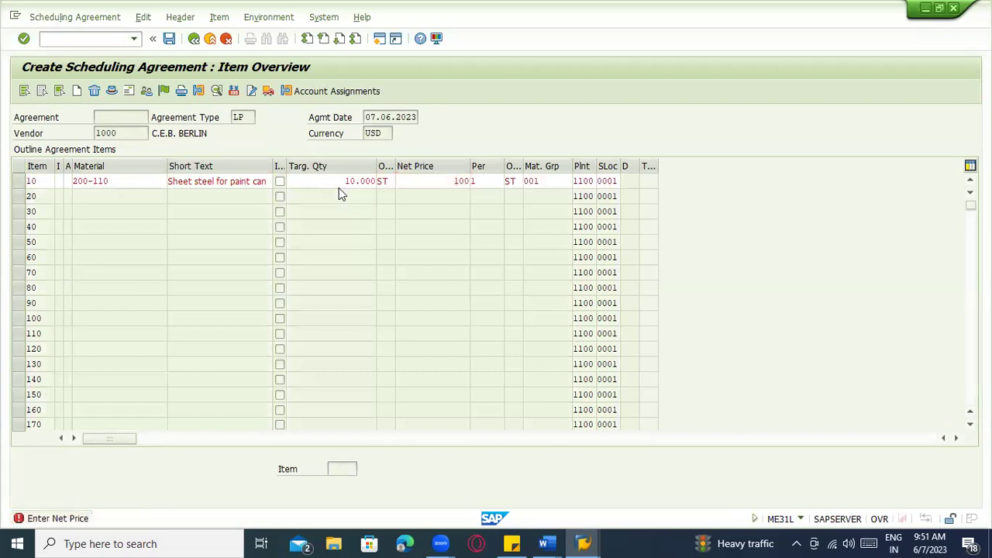
pyautogui.press('Return')
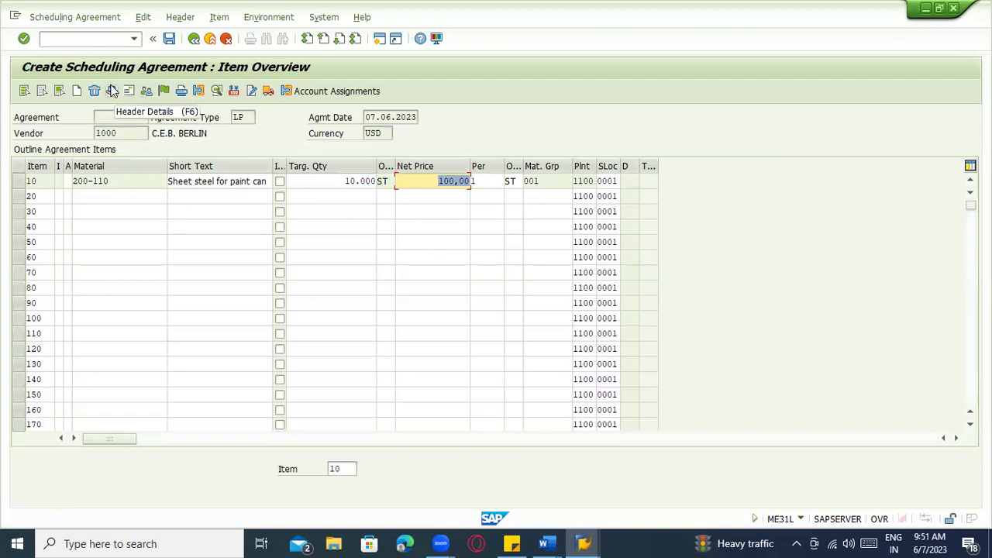
pyautogui.click(242, 117)
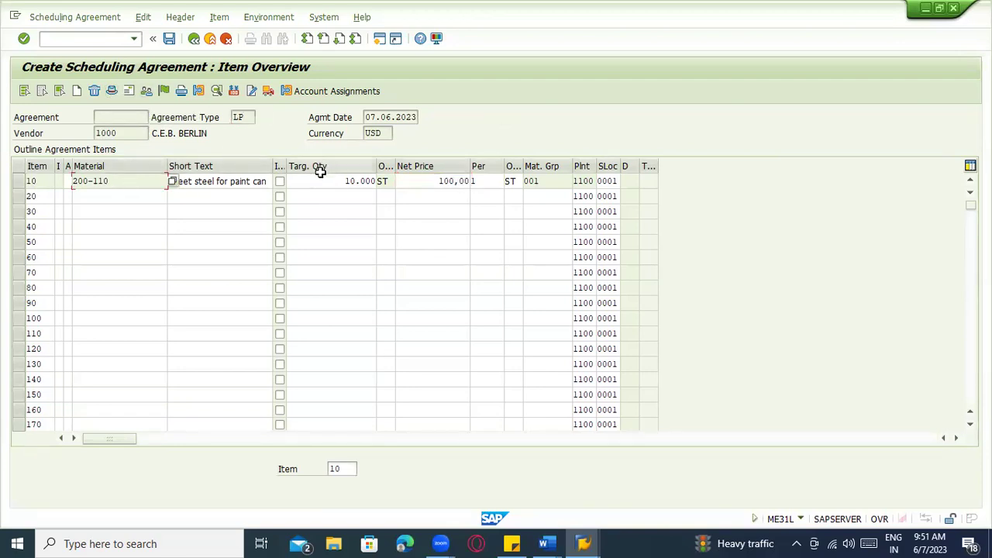
pyautogui.moveTo(341, 181); pyautogui.dragTo(387, 181)
pyautogui.click(433, 184)
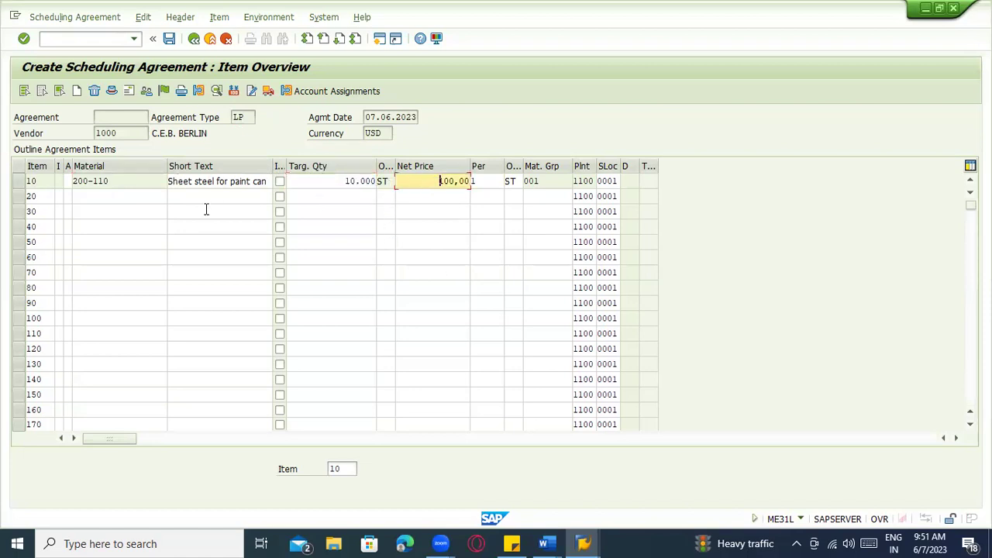
pyautogui.click(114, 91)
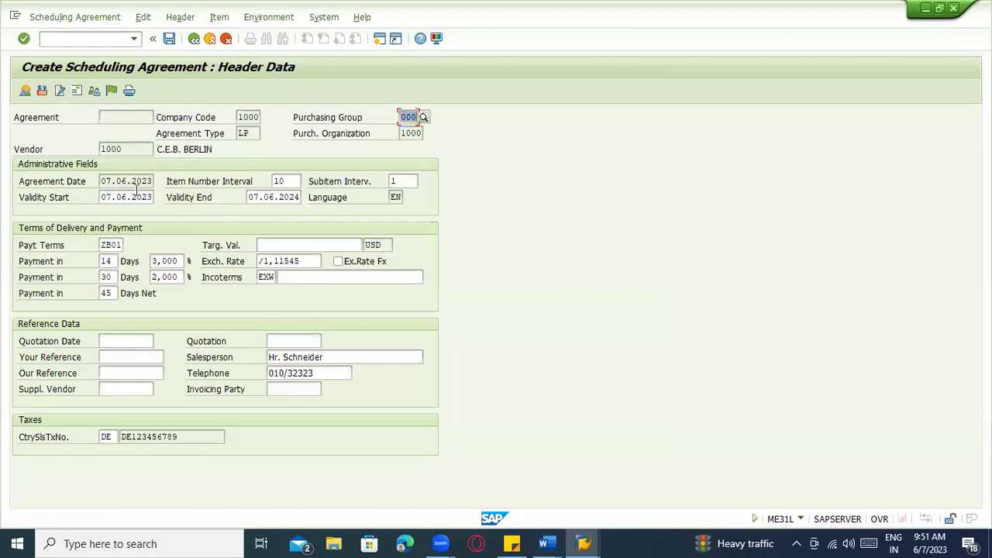
# Review the agreement date and the validity start and end dates
pyautogui.click(137, 183)
pyautogui.click(139, 197)
pyautogui.click(256, 199)
pyautogui.click(116, 200)
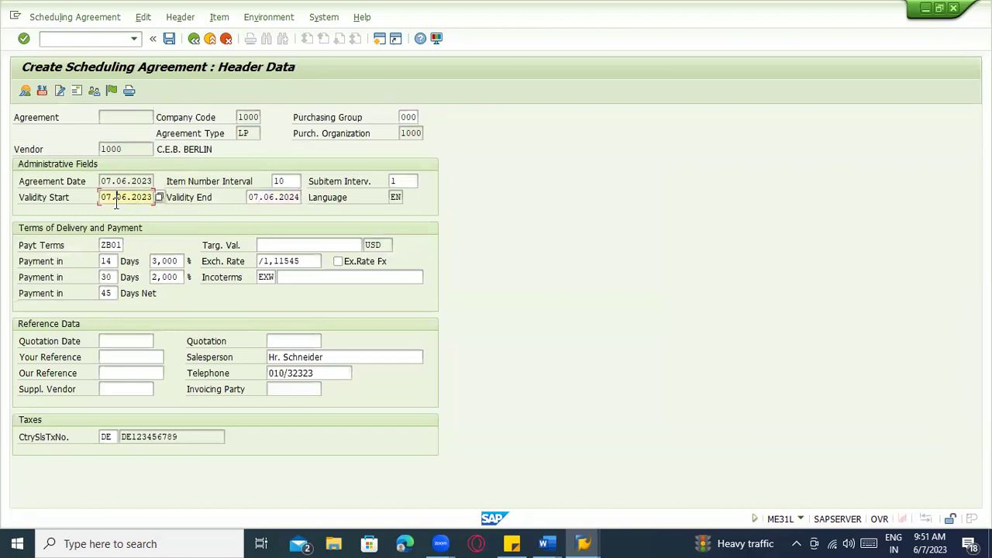
# Check the release strategy, which reports the agreement is not subject to release
pyautogui.click(112, 90)
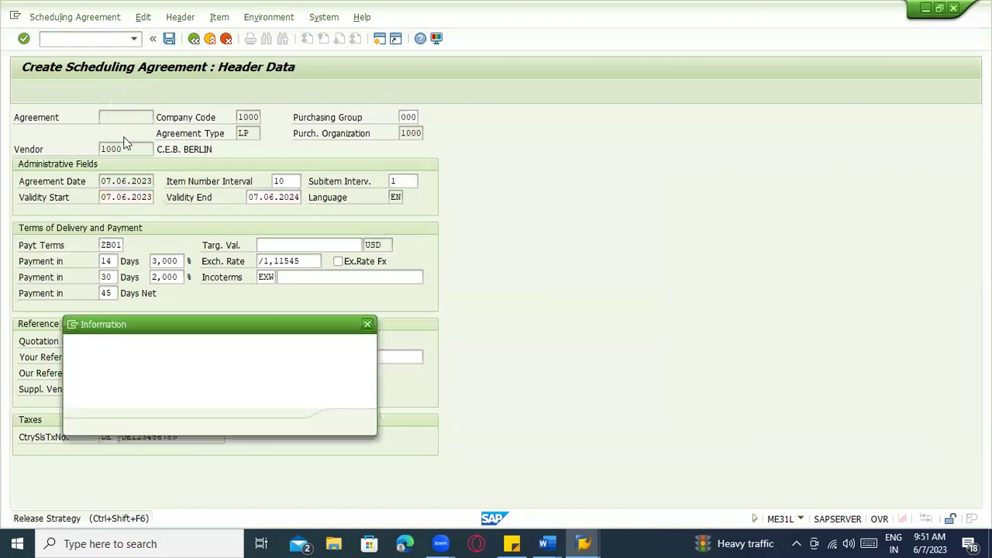
pyautogui.click(348, 420)
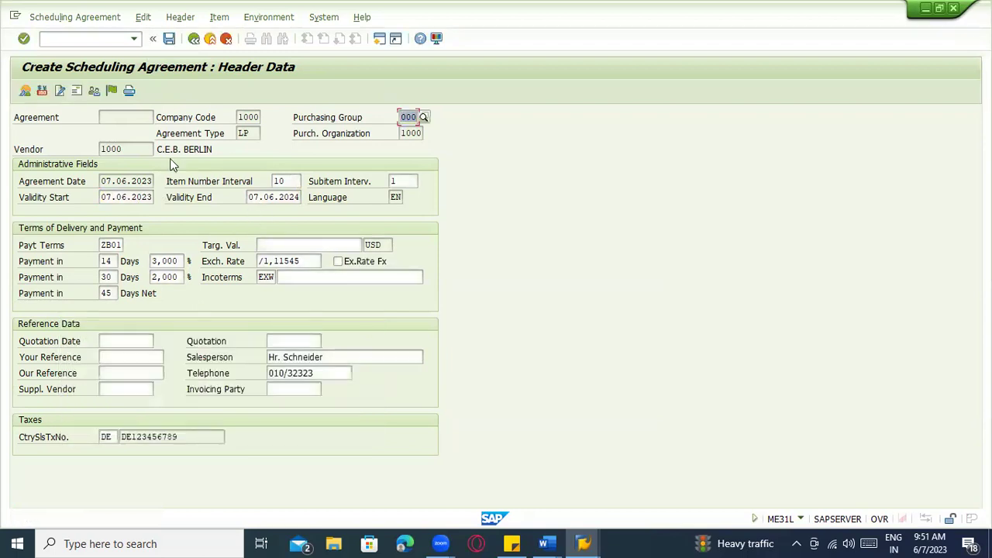
pyautogui.click(111, 91)
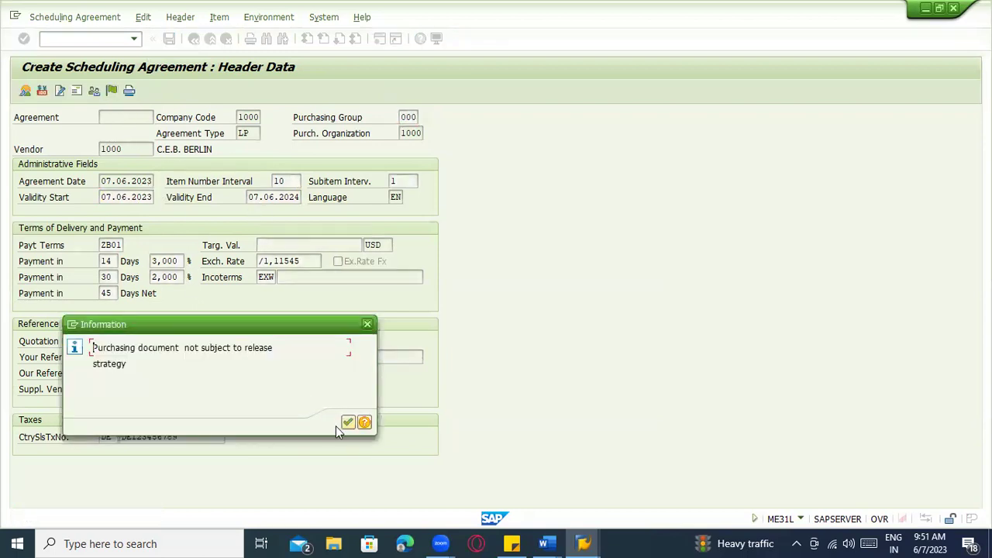
pyautogui.click(348, 422)
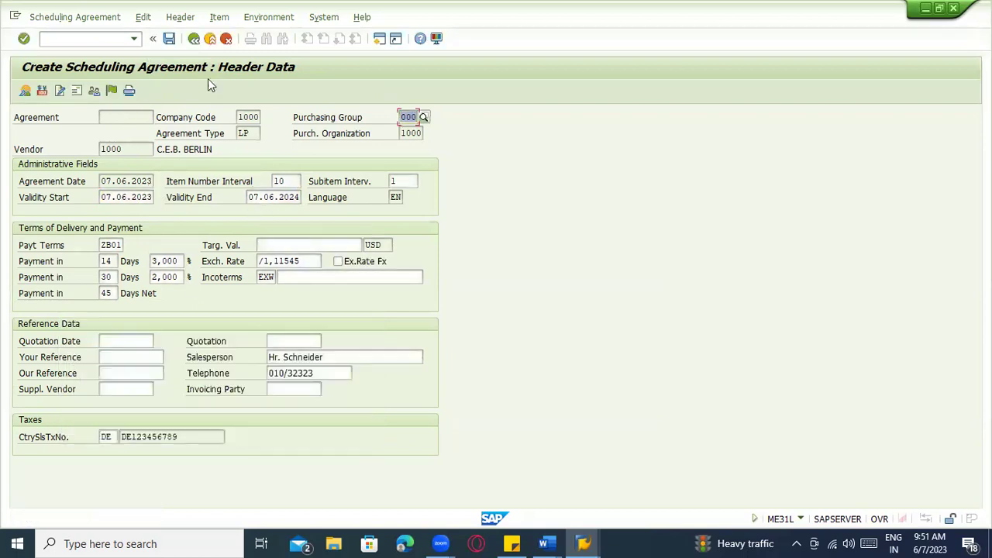
pyautogui.click(170, 40)
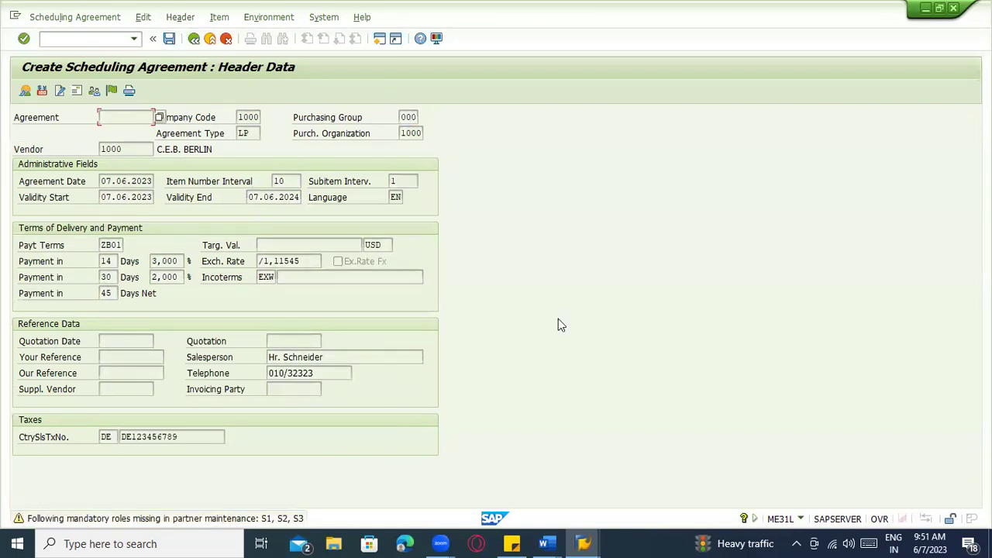
pyautogui.press('Return')
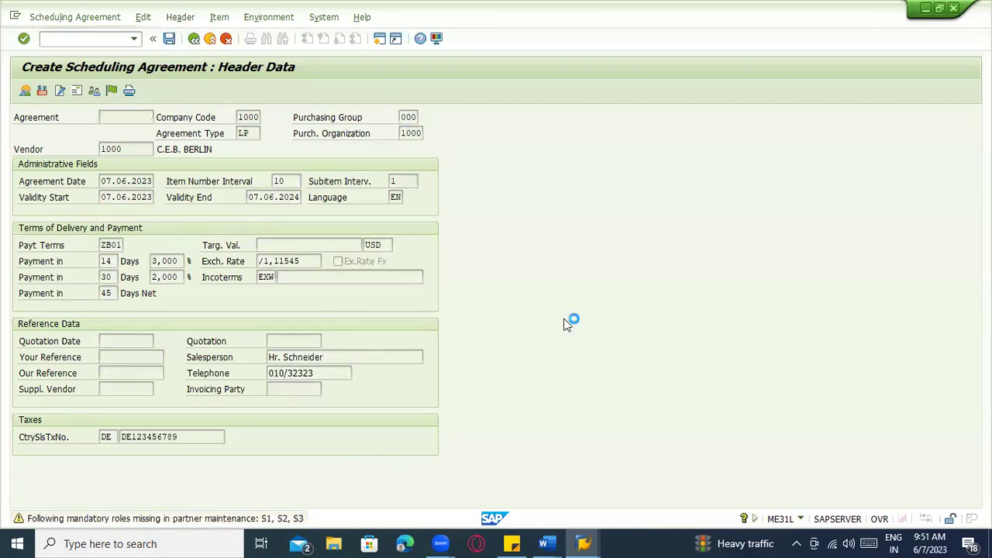
pyautogui.click(59, 19)
pyautogui.click(62, 88)
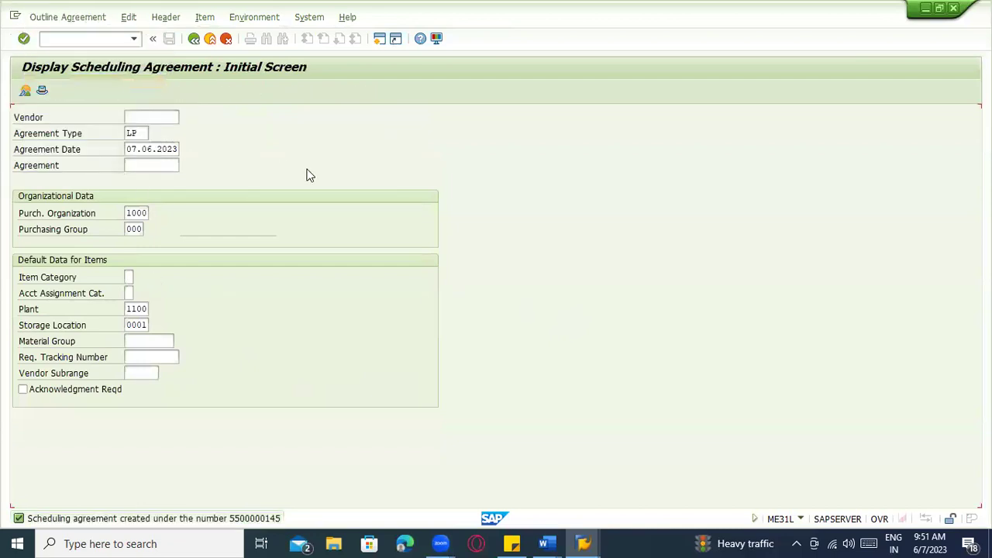
pyautogui.press('Return')
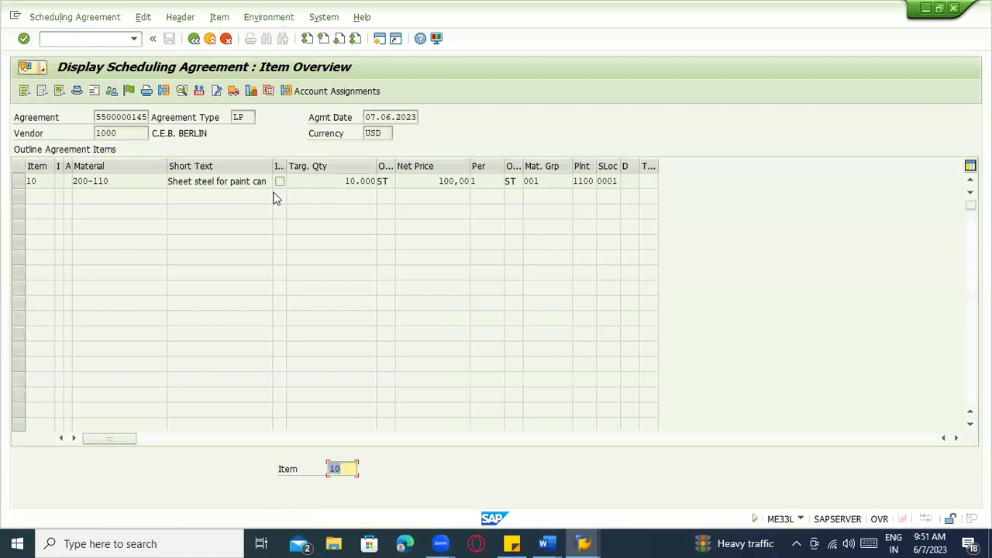
pyautogui.click(128, 91)
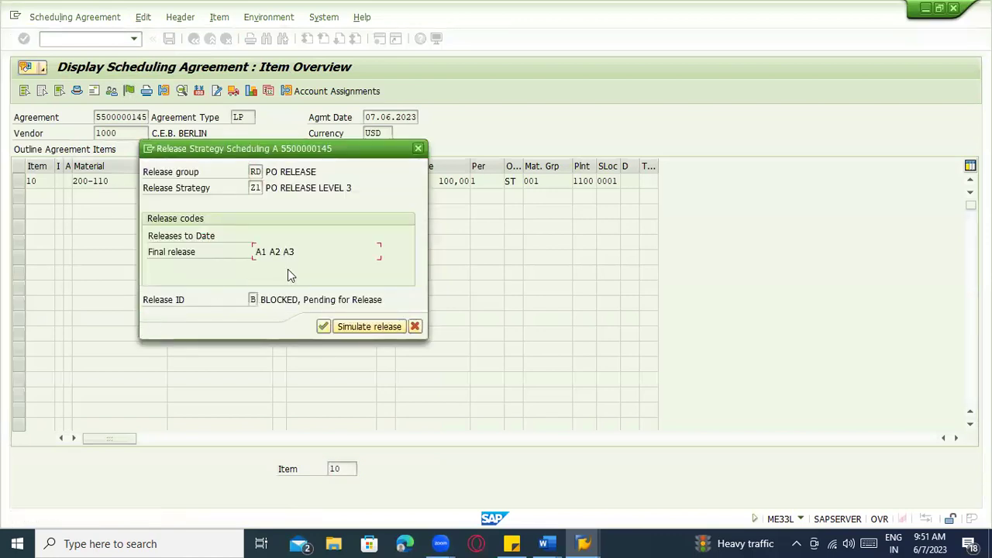
pyautogui.press('Return')
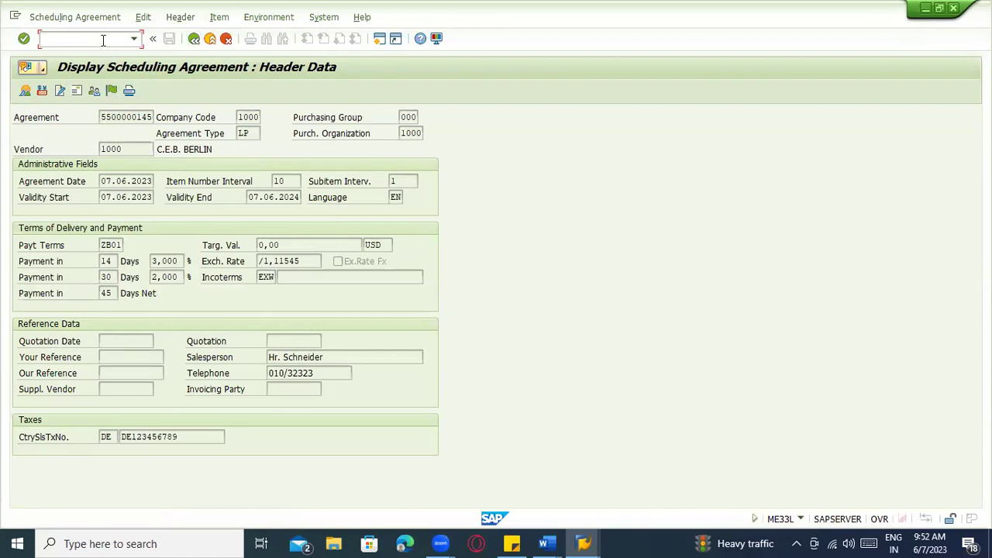
# Return to Easy Access and expand Logistics > Materials Management > Purchasing > Outline Agreement > Scheduling Agreement
pyautogui.write('ro')
pyautogui.press('Return')
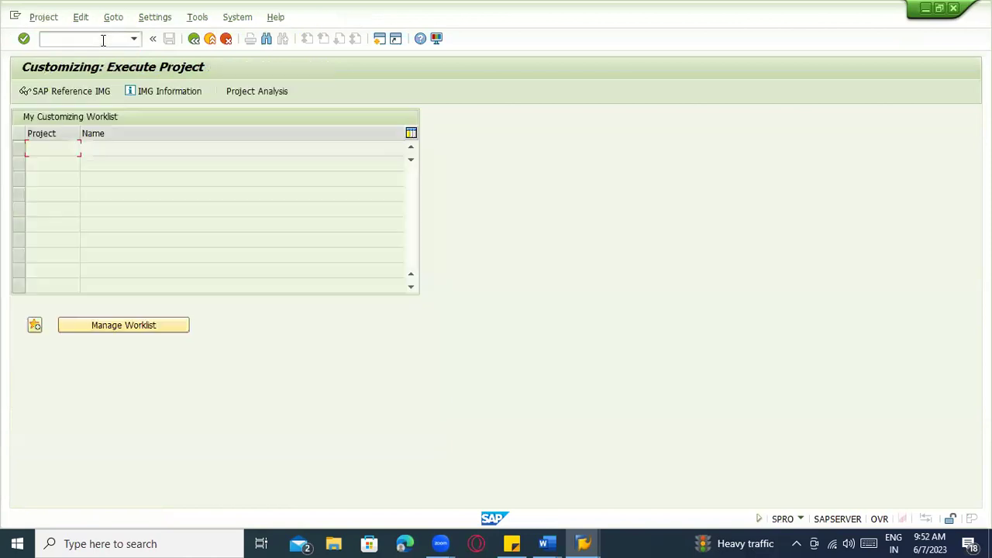
pyautogui.click(193, 39)
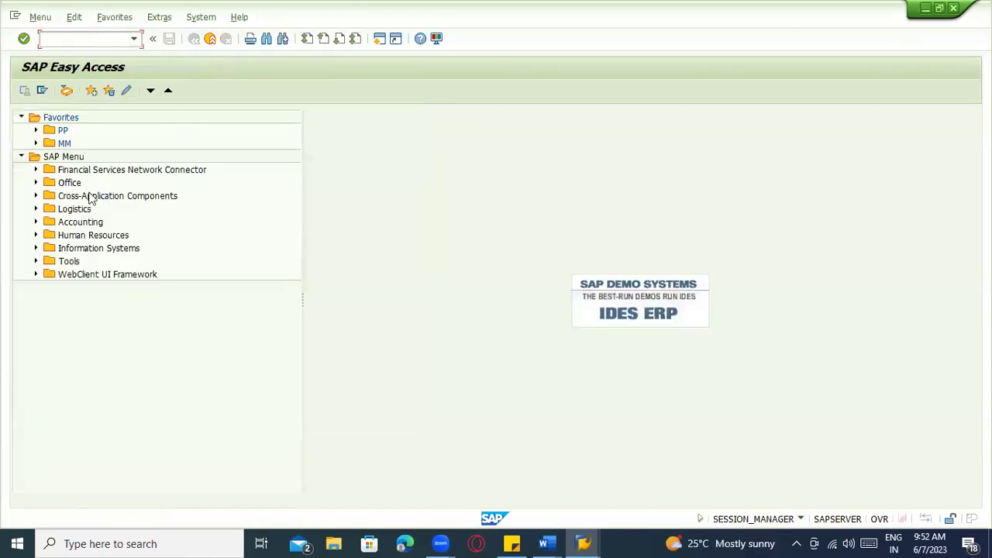
pyautogui.click(35, 209)
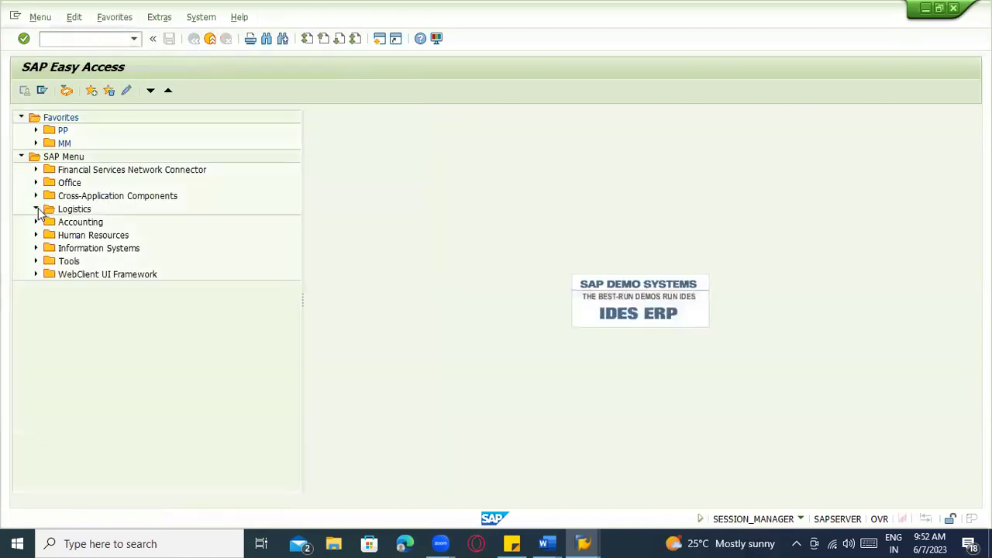
pyautogui.click(50, 221)
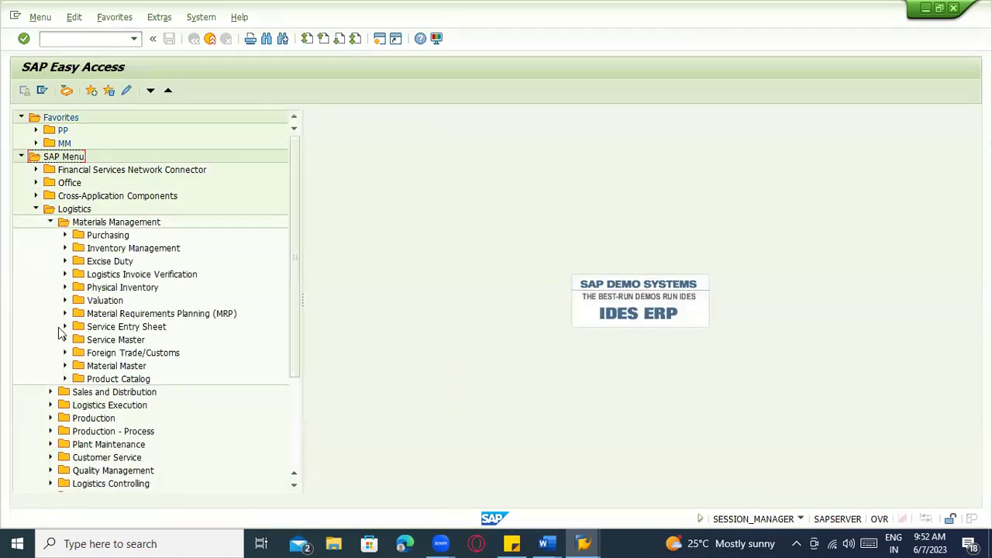
pyautogui.click(65, 235)
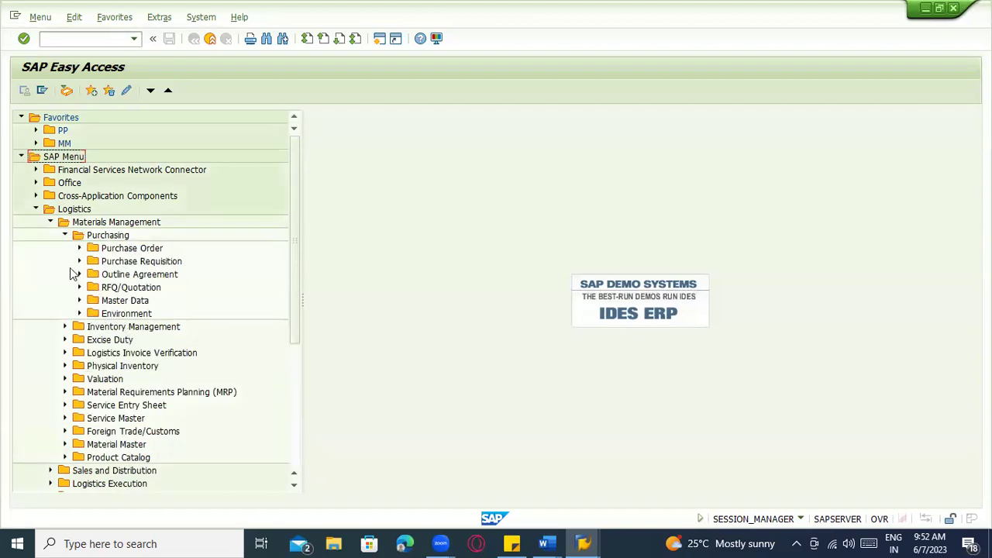
pyautogui.click(79, 275)
pyautogui.click(94, 300)
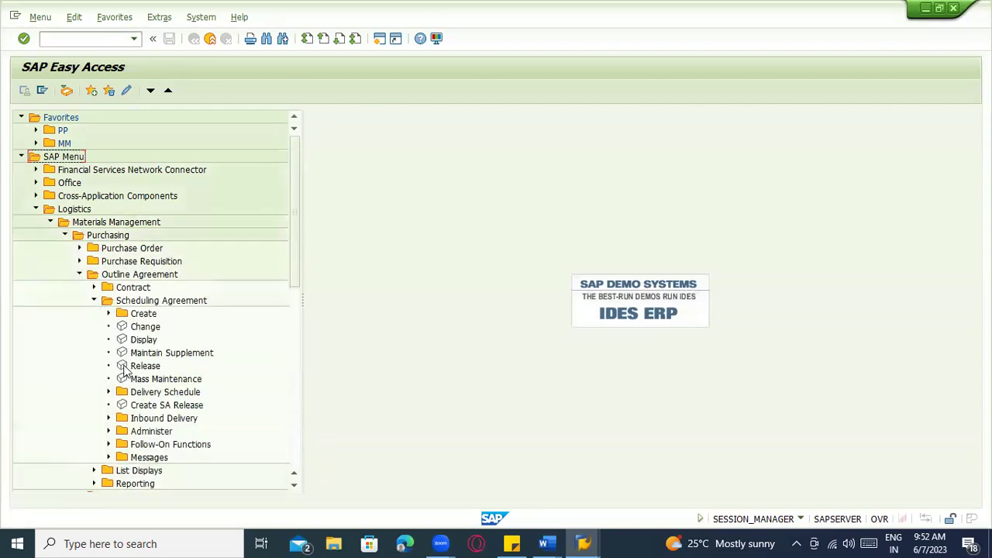
# Open the scheduling agreement Release transaction, backing out of Create SA Release
pyautogui.doubleClick(120, 406)
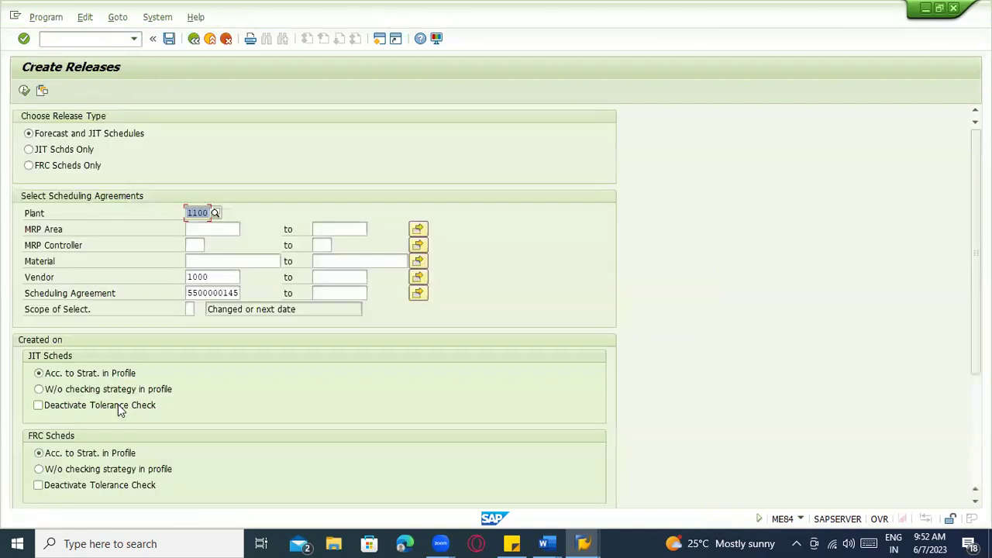
pyautogui.click(195, 42)
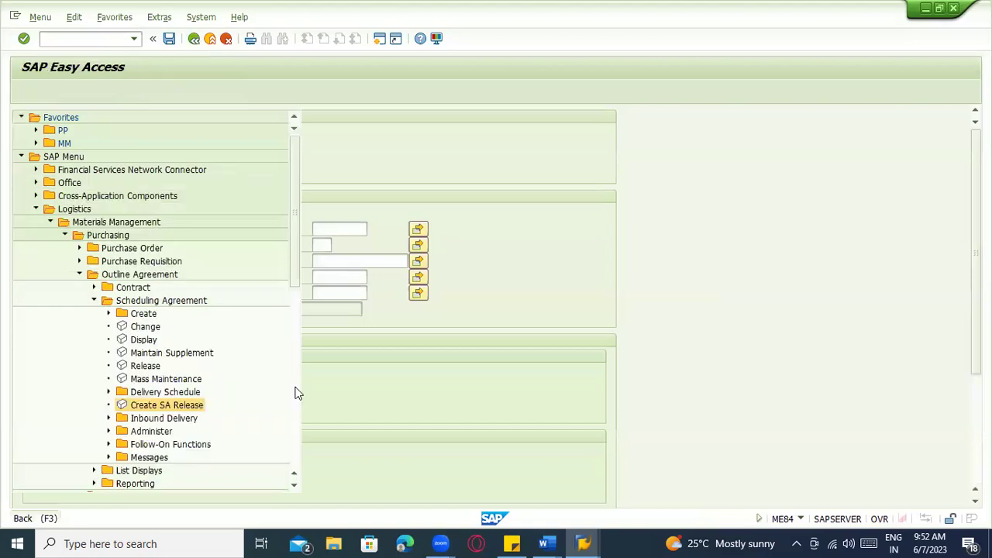
pyautogui.click(145, 367)
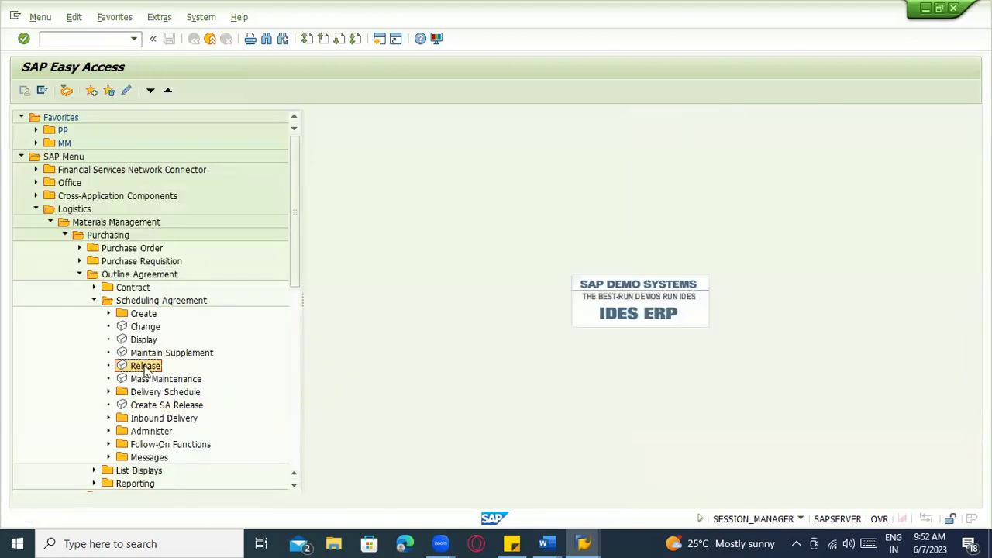
pyautogui.click(159, 407)
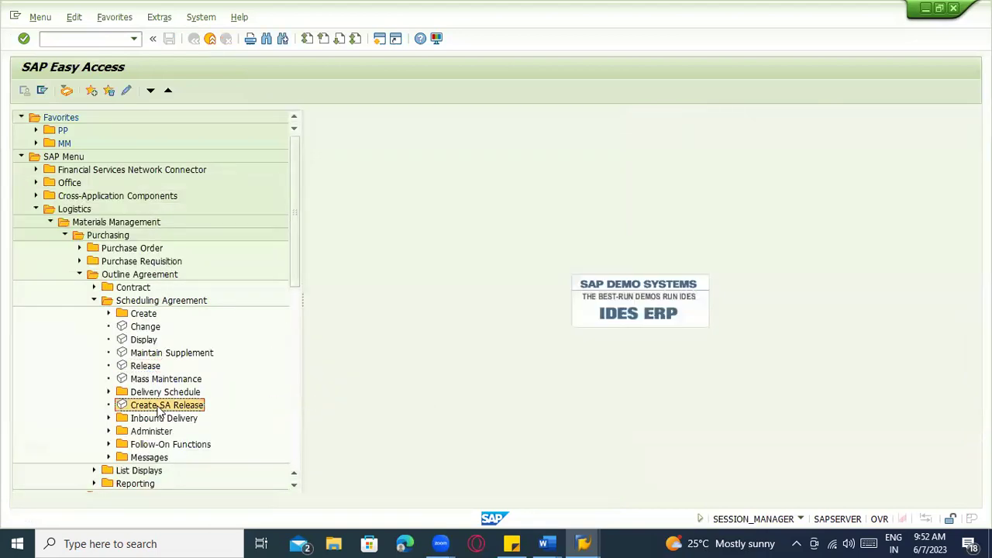
pyautogui.doubleClick(142, 367)
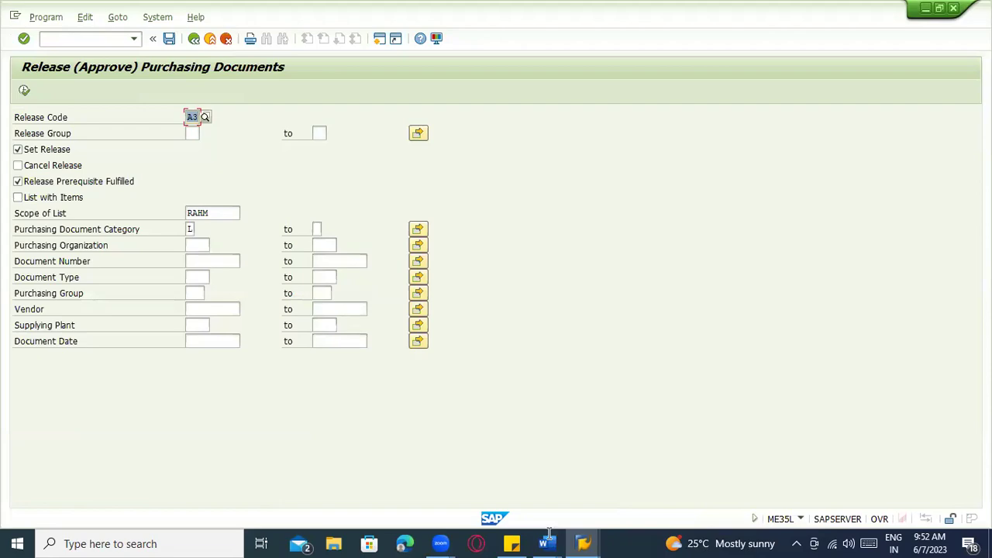
# In the Word notes, insert ME35L as a new list line after ME33L
pyautogui.hotkey('alt', 'Tab')
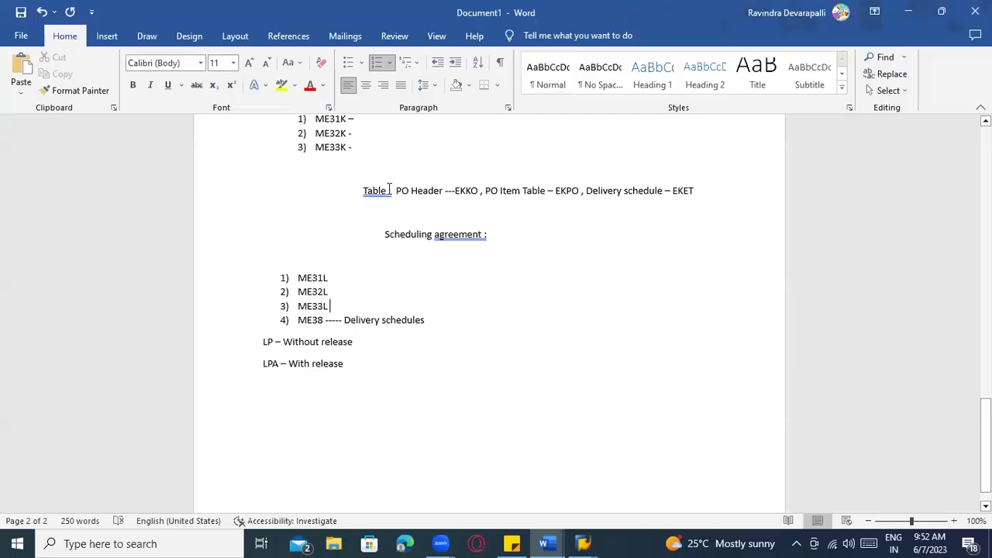
pyautogui.scroll(2, 372, 210)
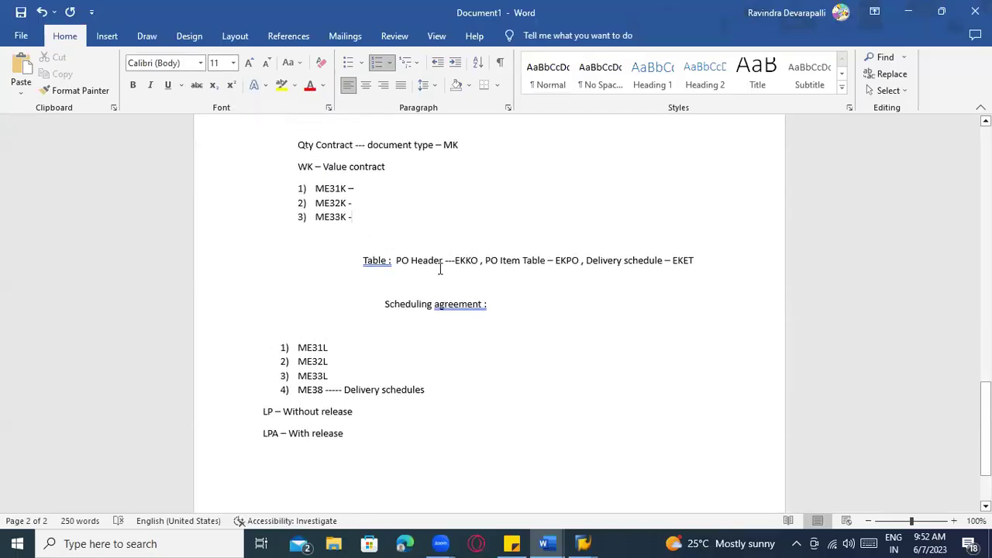
pyautogui.scroll(1, 435, 248)
pyautogui.scroll(-2, 373, 234)
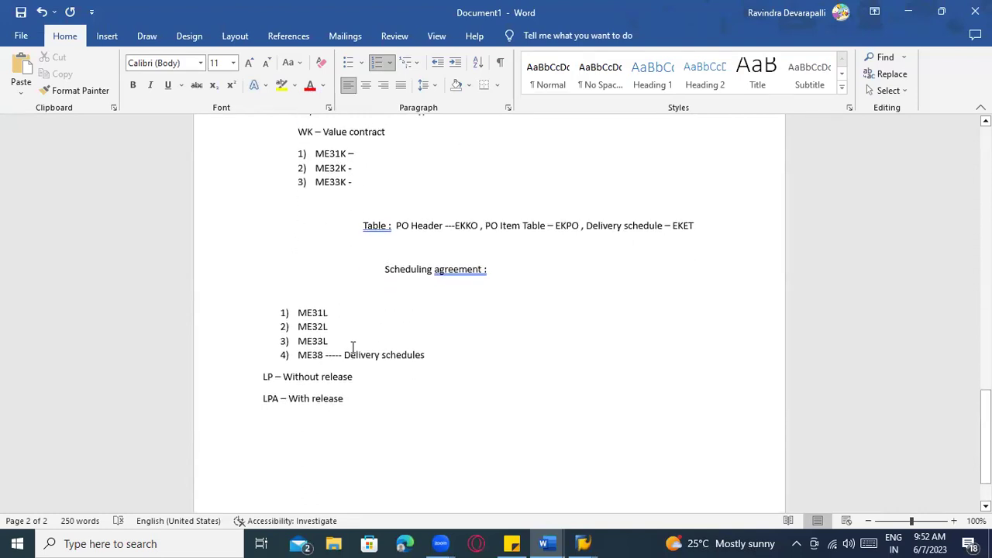
pyautogui.press('Return')
pyautogui.write('ME35L')
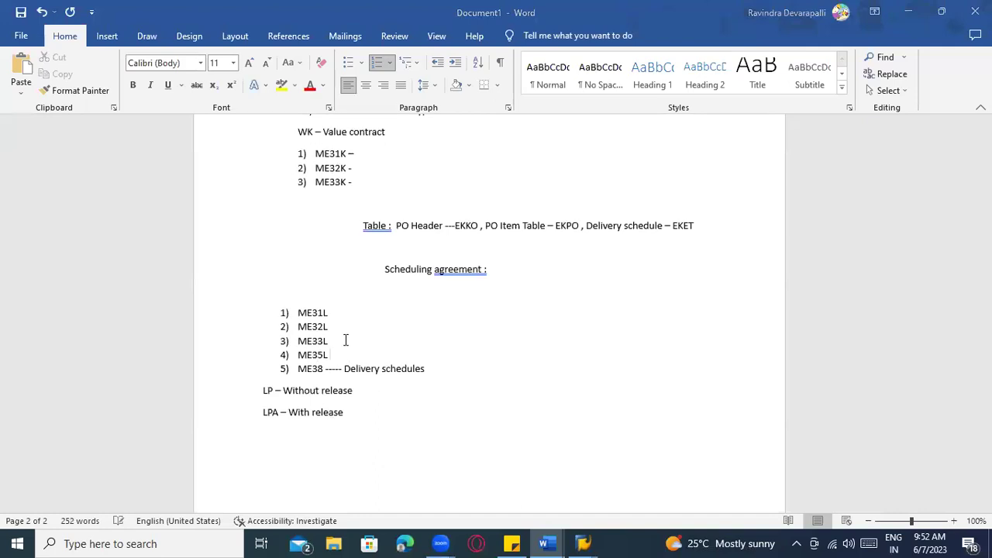
pyautogui.hotkey('alt', 'Tab')
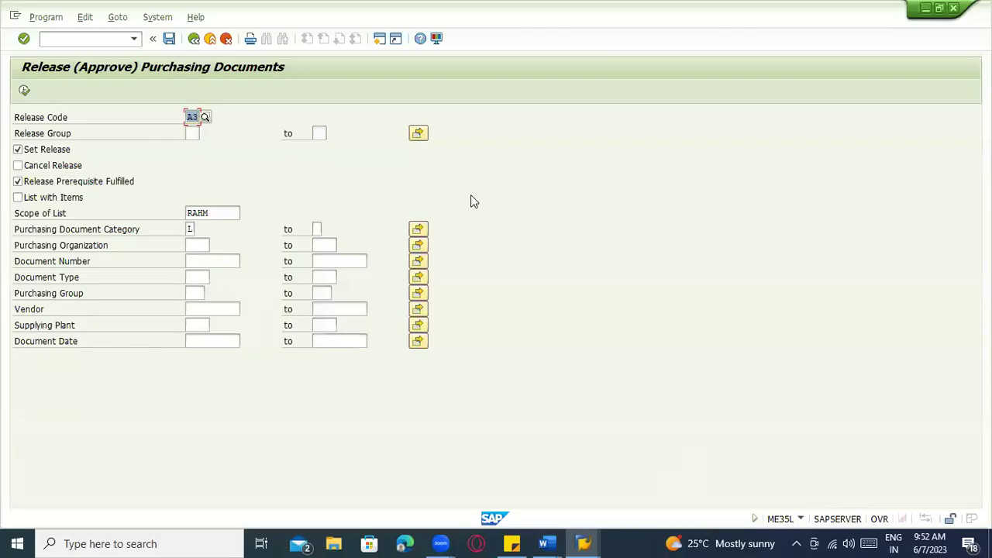
pyautogui.write('A1')
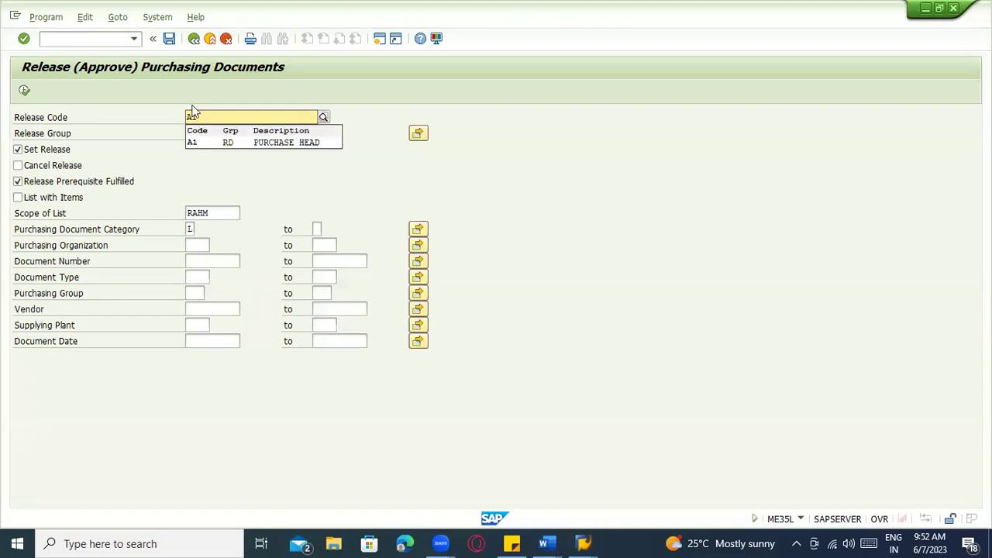
pyautogui.click(220, 148)
pyautogui.click(200, 261)
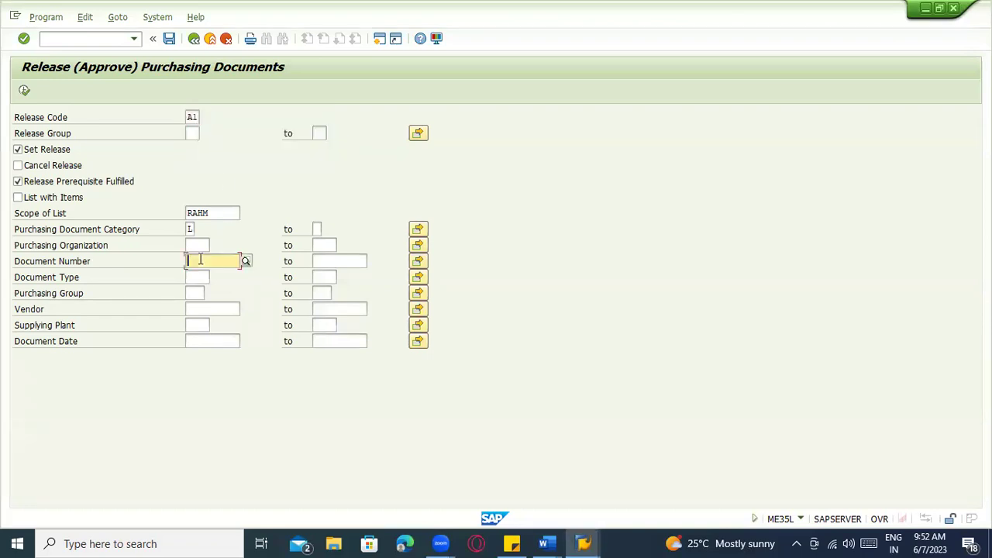
pyautogui.hotkey('alt', 'Tab')
pyautogui.hotkey('alt', 'Tab')
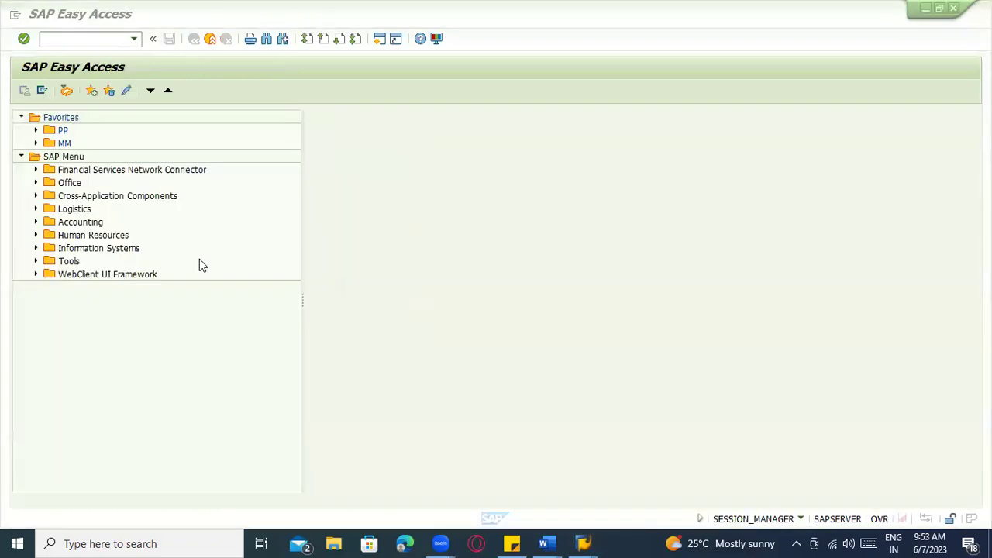
pyautogui.press('Return')
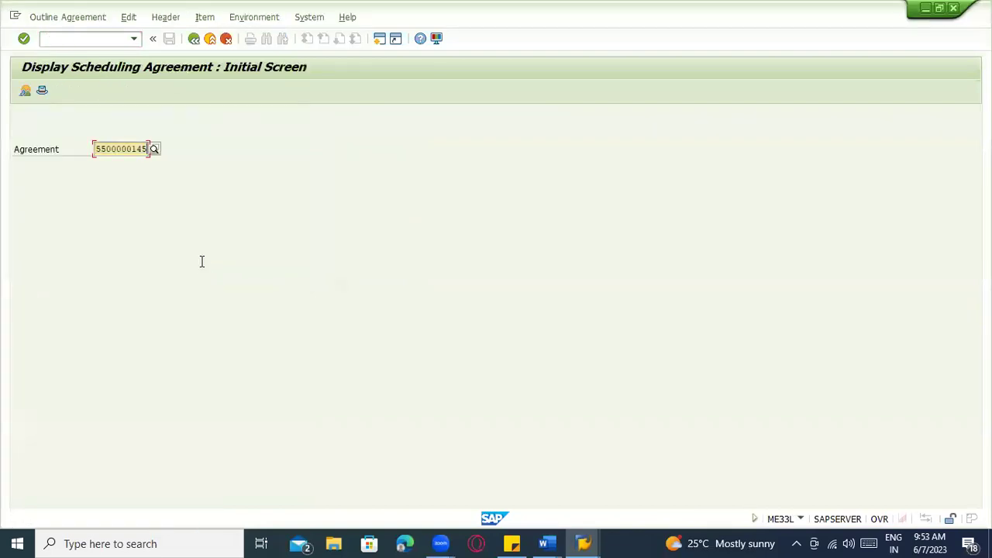
pyautogui.hotkey('alt', 'Tab')
pyautogui.hotkey('ctrl', 'v')
pyautogui.click(24, 90)
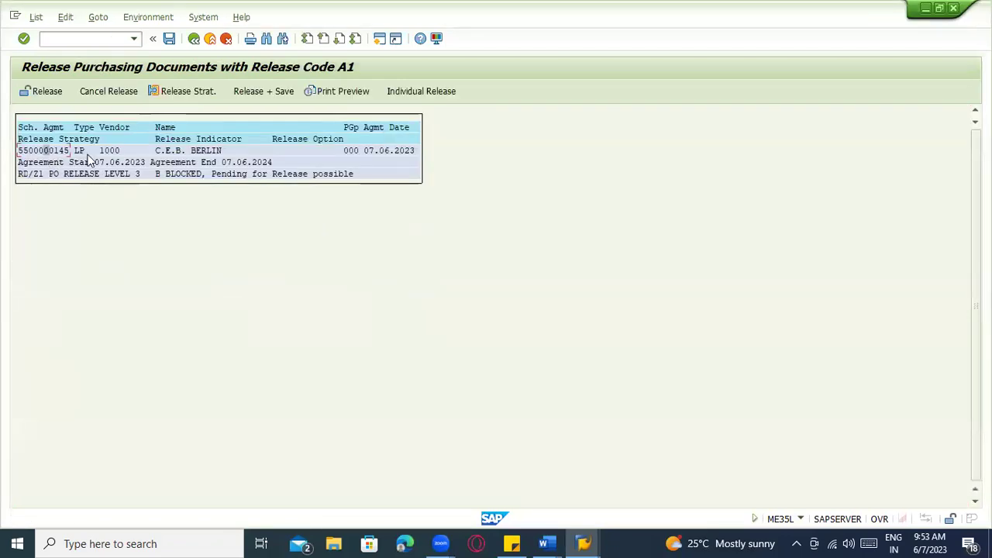
pyautogui.click(245, 91)
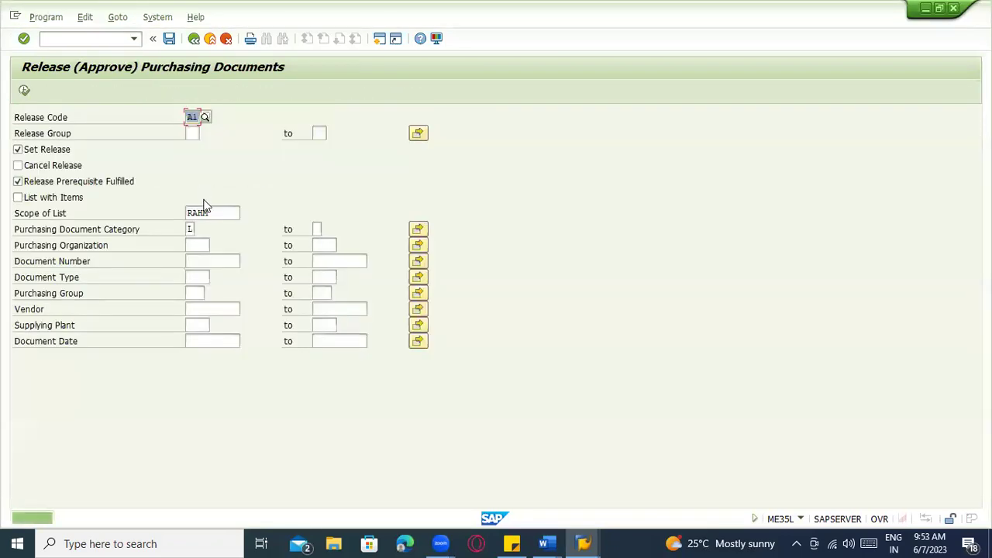
pyautogui.click(190, 115)
pyautogui.press('Delete')
pyautogui.press('Delete')
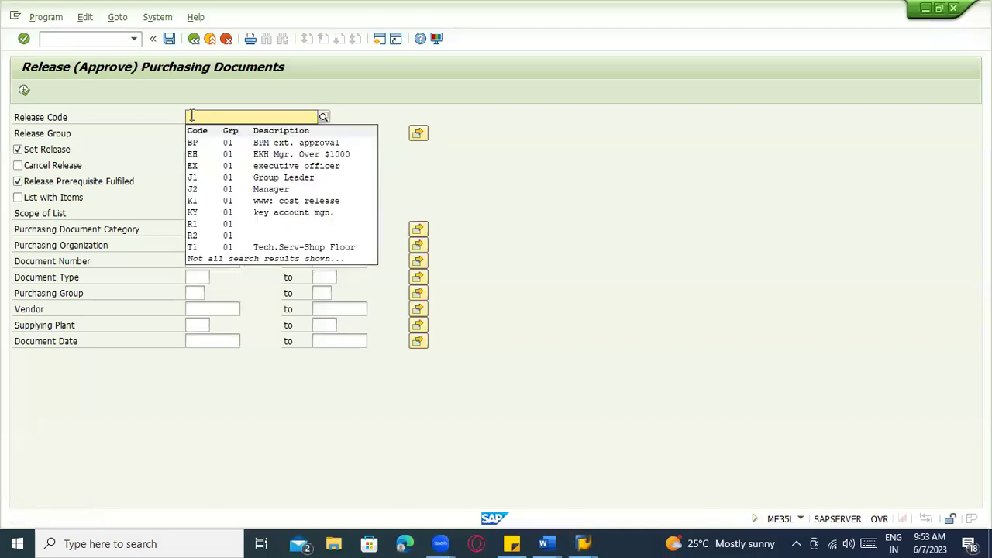
pyautogui.write('A2')
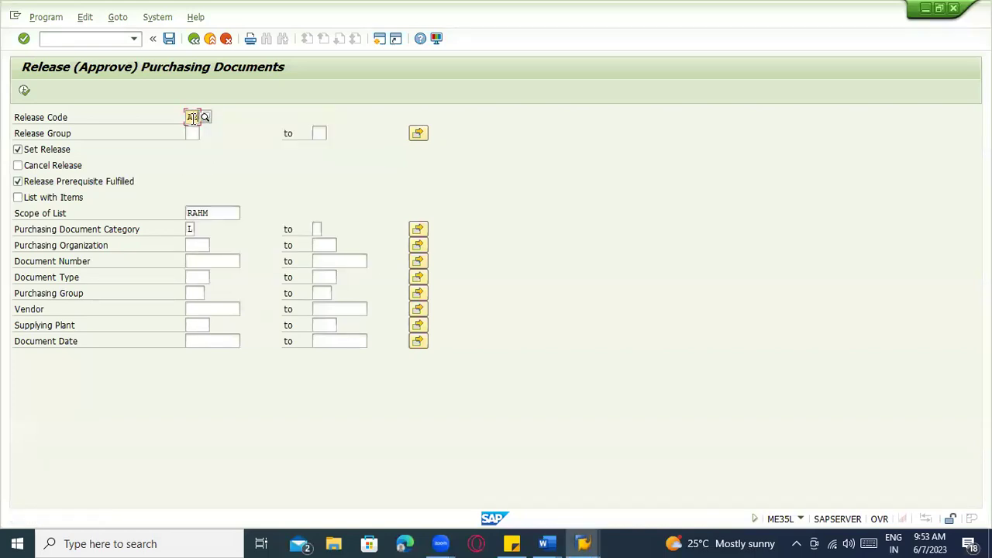
pyautogui.click(210, 261)
pyautogui.click(210, 274)
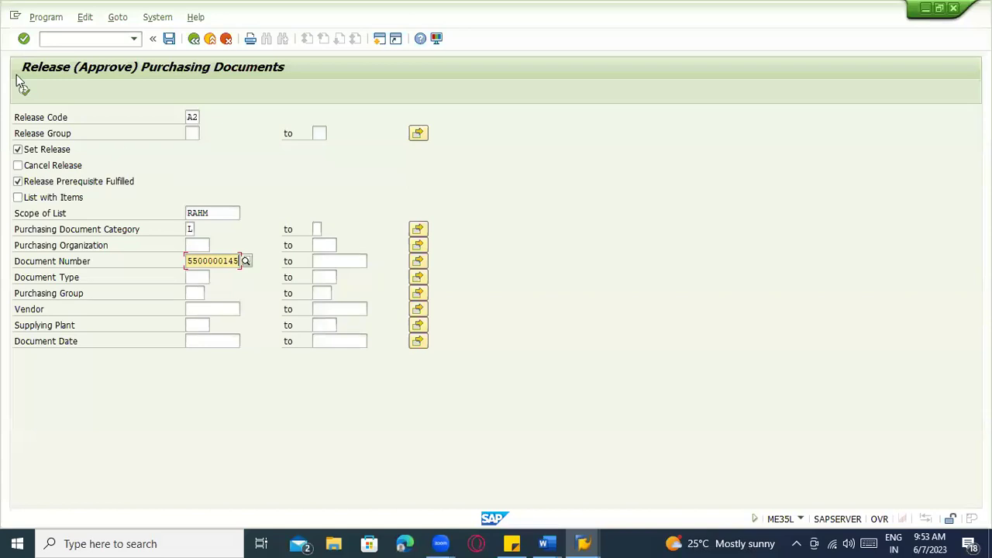
pyautogui.click(24, 91)
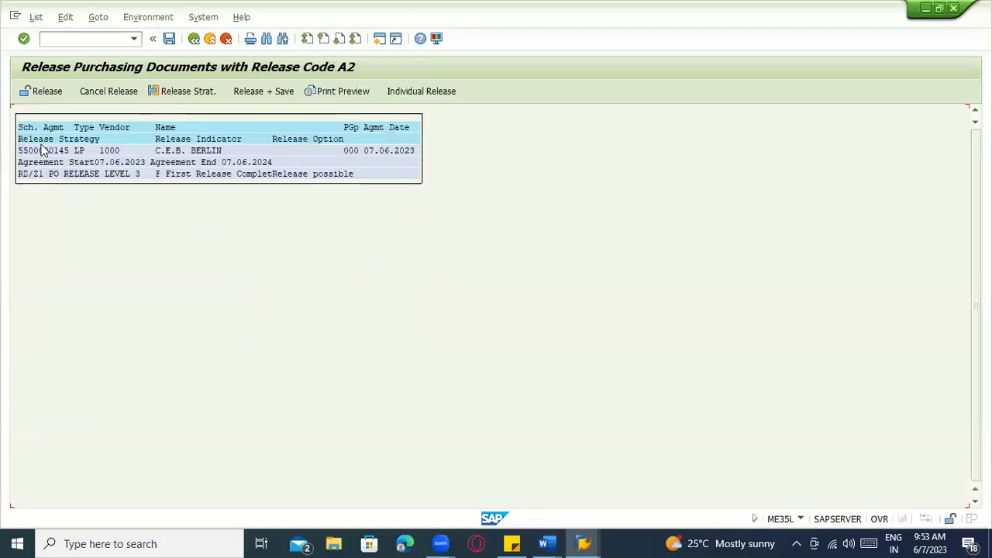
pyautogui.click(264, 94)
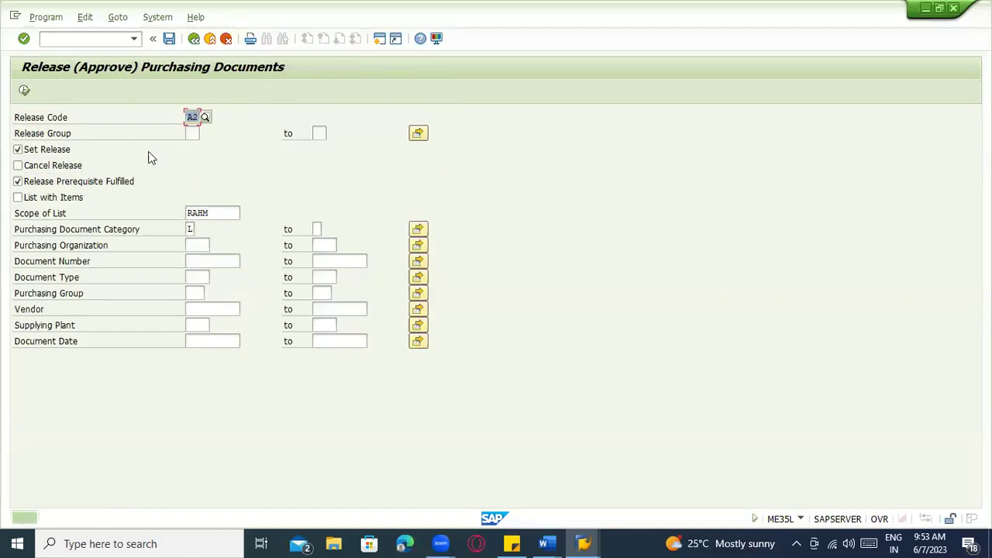
pyautogui.write('A3')
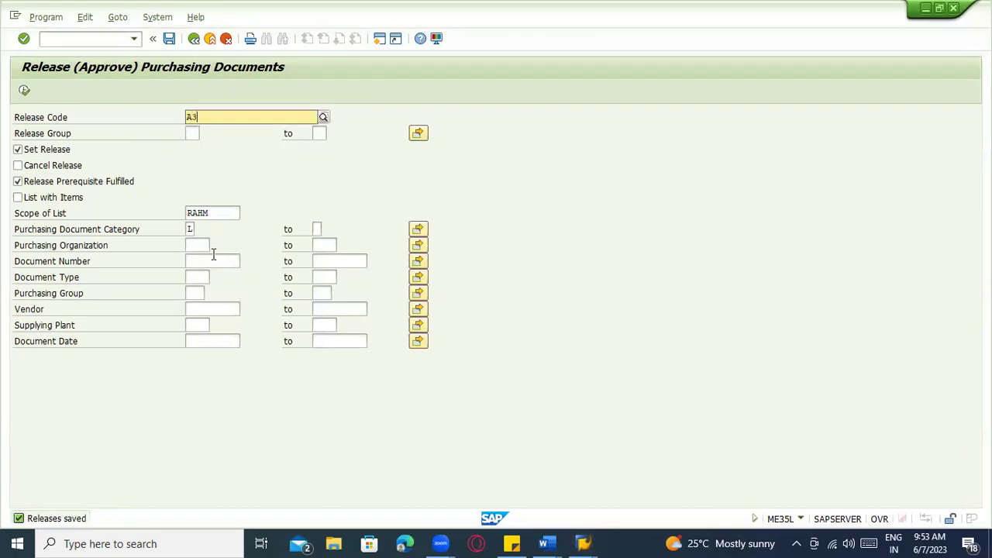
pyautogui.click(207, 260)
pyautogui.click(212, 275)
pyautogui.click(24, 91)
pyautogui.click(52, 151)
pyautogui.press('F3')
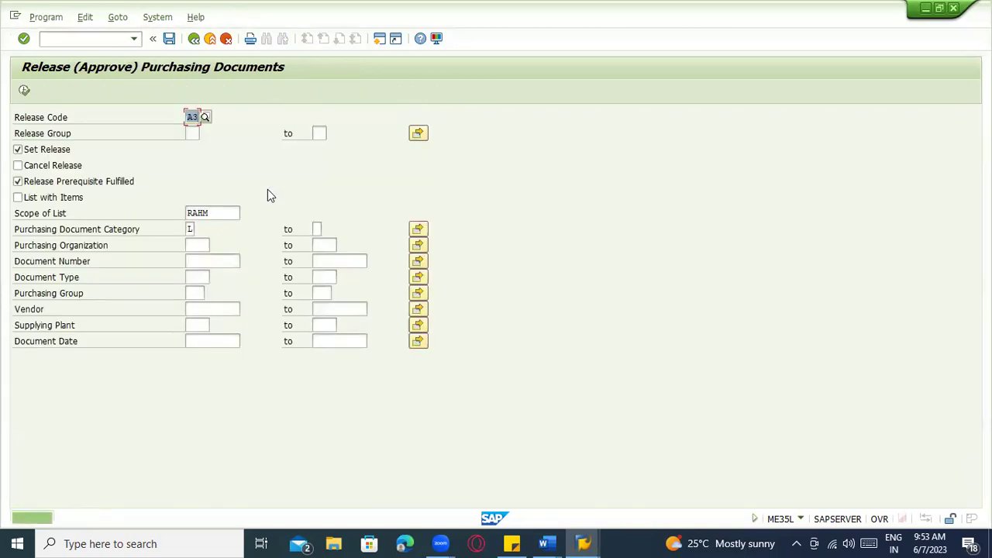
# Exit the release transaction back to SAP Easy Access without saving the variant
pyautogui.hotkey('ctrl', 's')
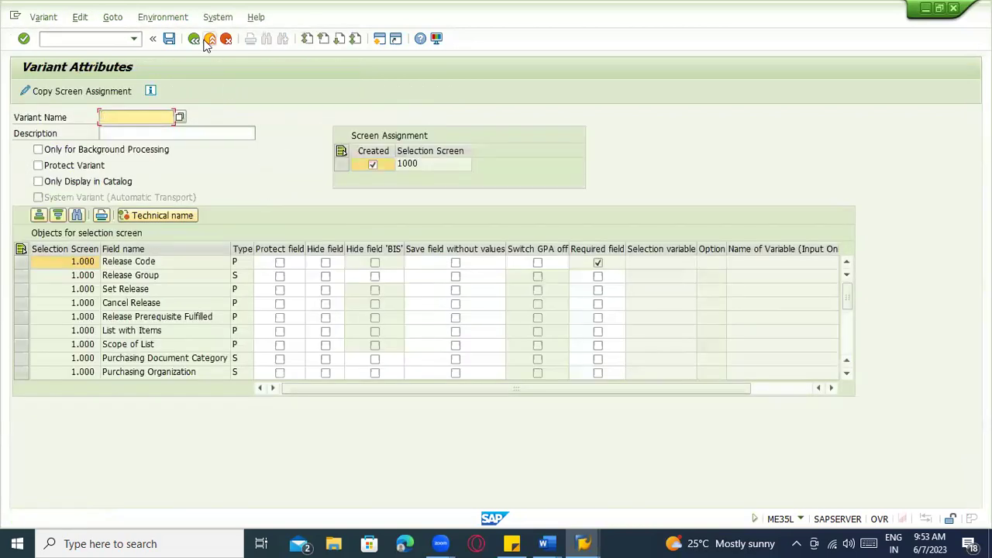
pyautogui.click(209, 39)
pyautogui.press('F3')
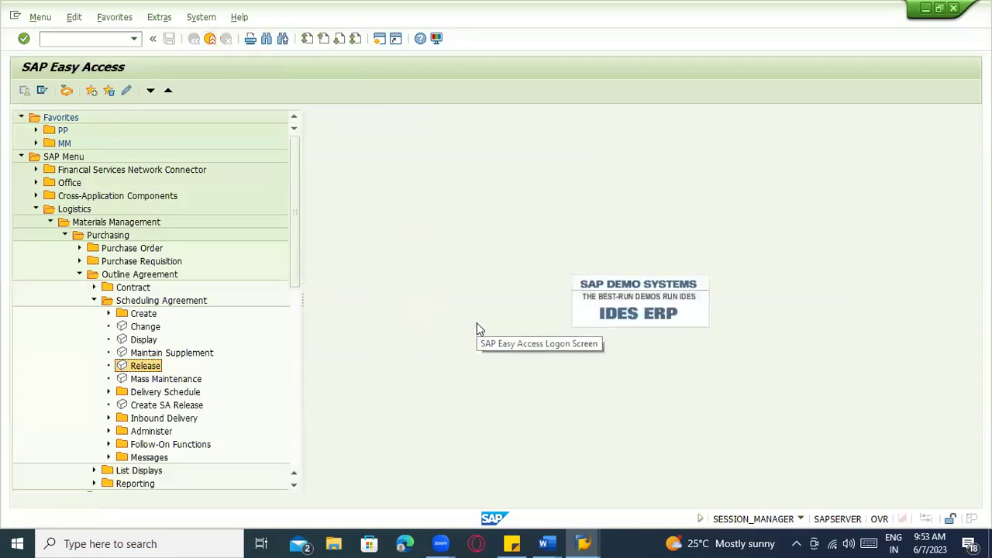
pyautogui.hotkey('alt', 'Tab')
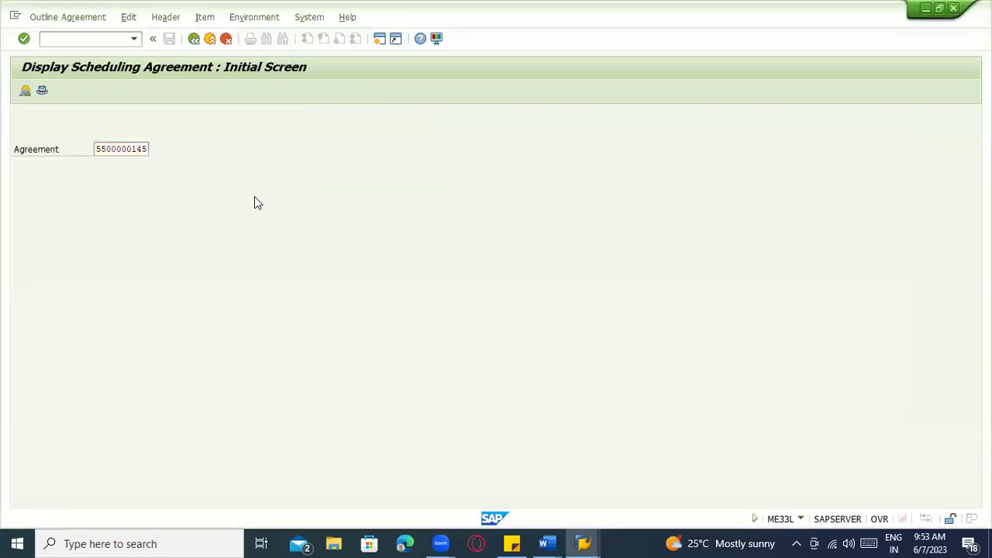
pyautogui.press('Return')
pyautogui.click(128, 93)
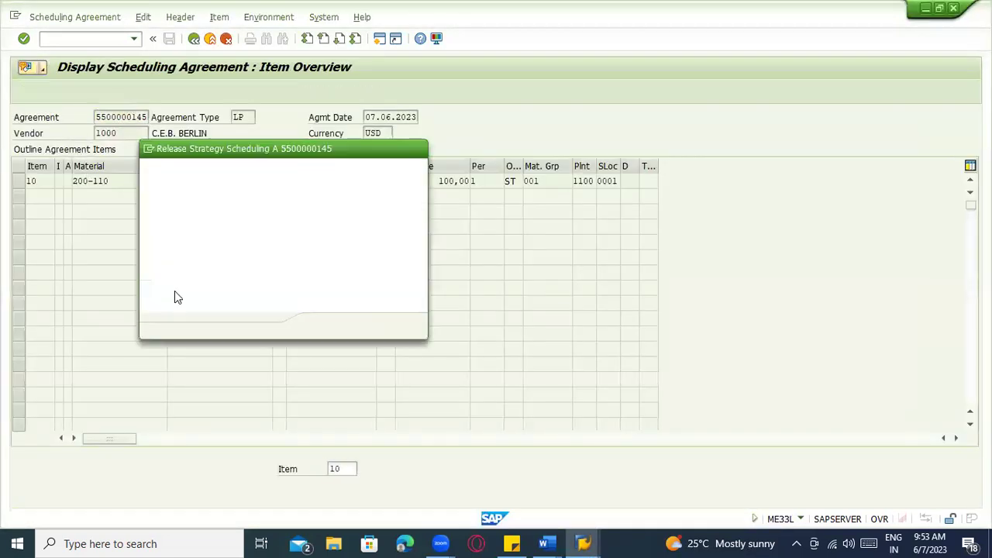
pyautogui.press('Return')
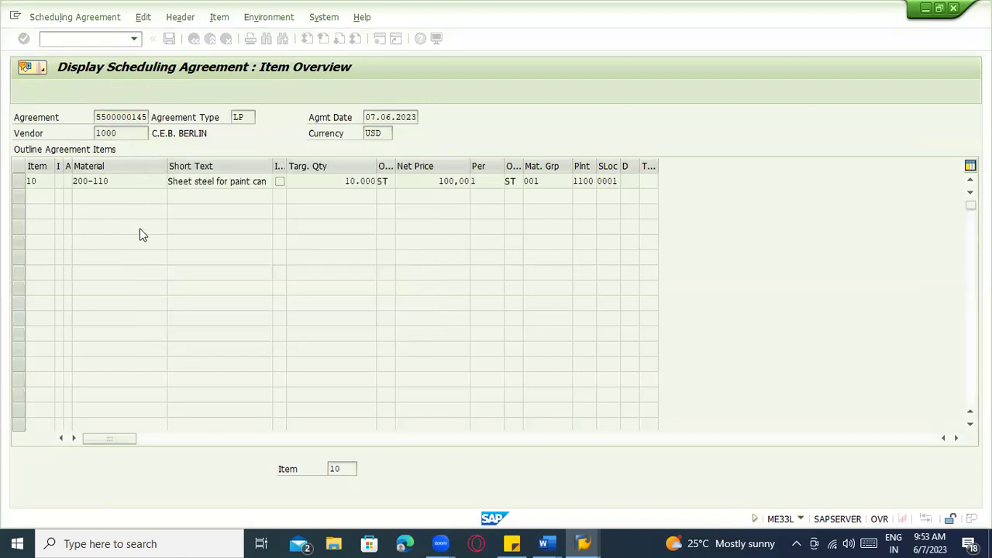
pyautogui.press('F6')
pyautogui.click(548, 544)
pyautogui.click(517, 501)
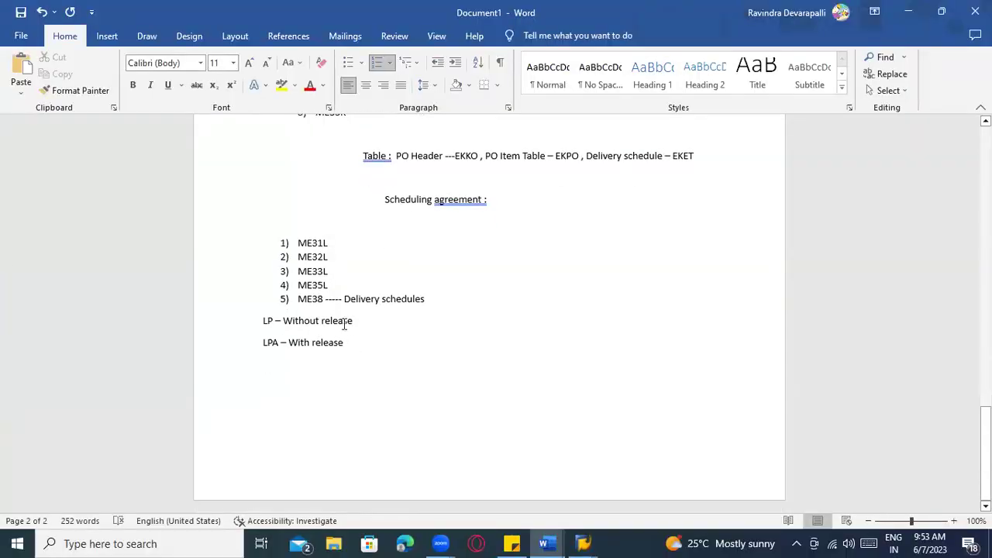
# Highlight list items ME31L through ME35L in yellow in the Word notes
pyautogui.moveTo(334, 298); pyautogui.dragTo(295, 247)
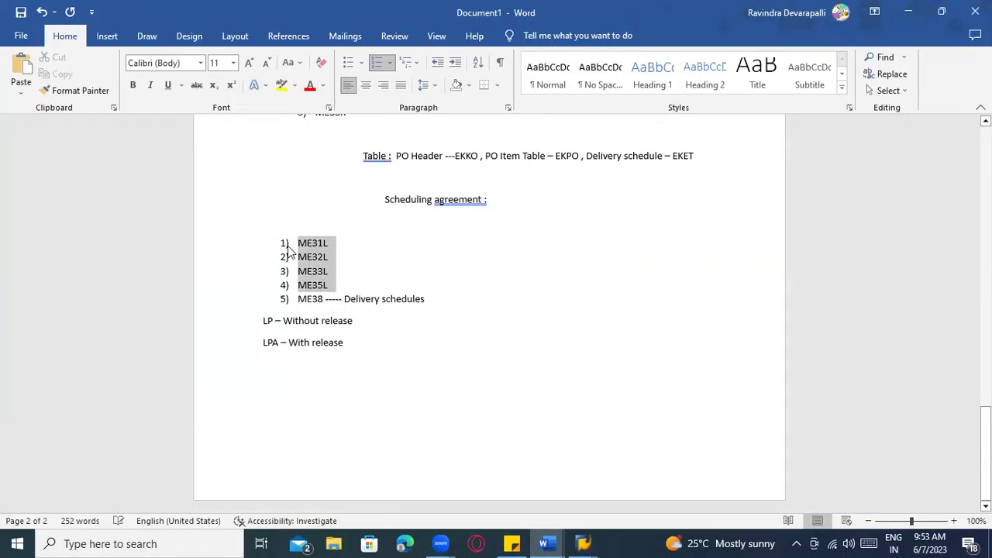
pyautogui.click(281, 85)
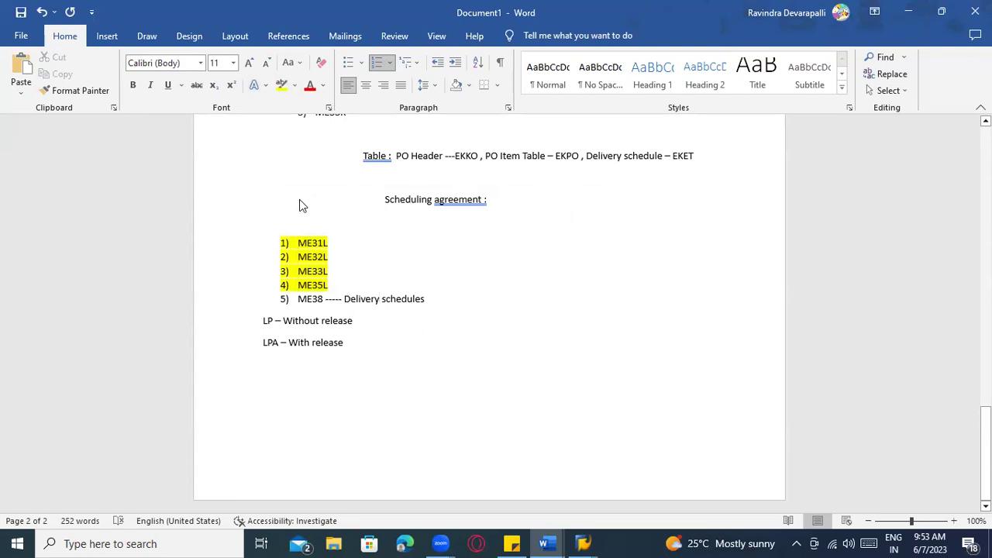
pyautogui.hotkey('alt', 'Tab')
pyautogui.moveTo(101, 117); pyautogui.dragTo(159, 122)
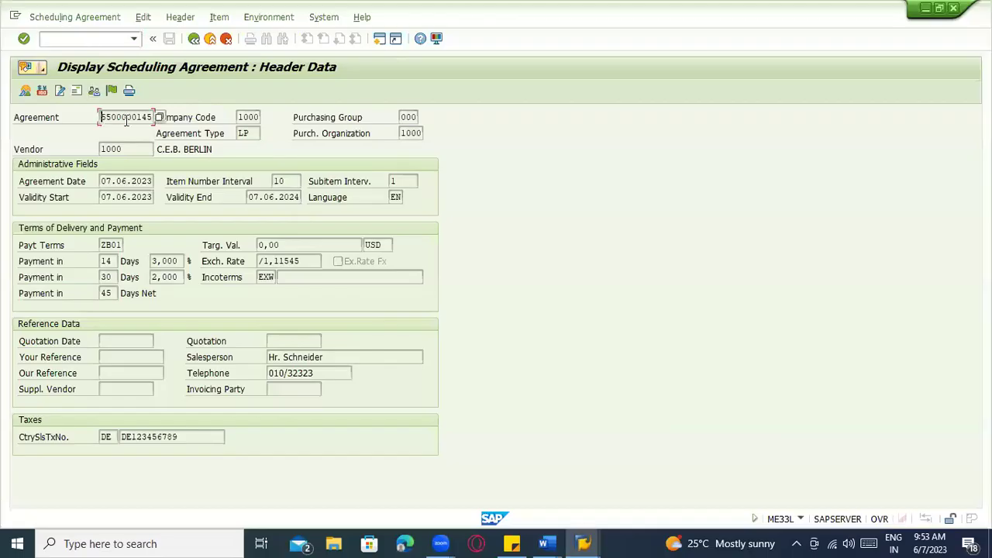
pyautogui.click(106, 40)
pyautogui.write('/nme38')
pyautogui.press('Return')
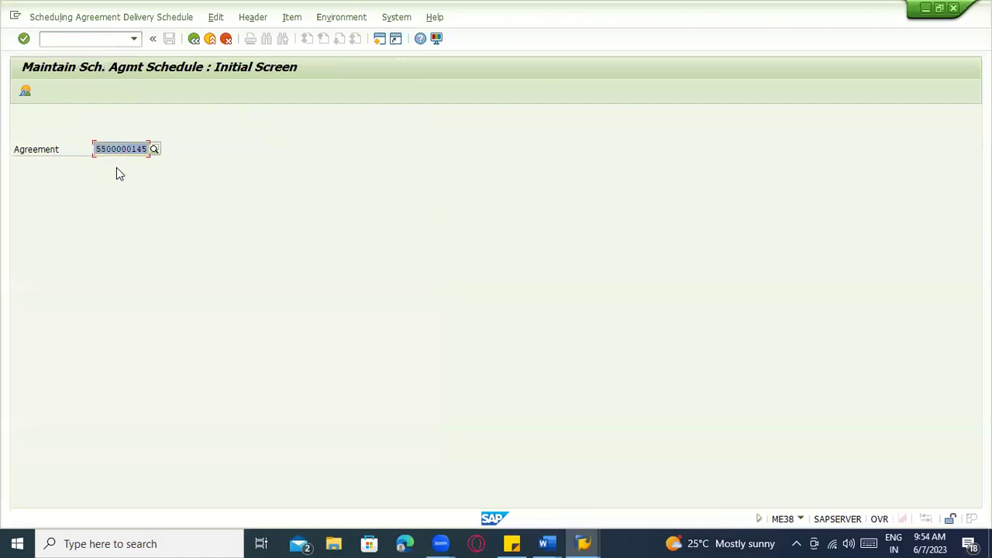
pyautogui.press('Return')
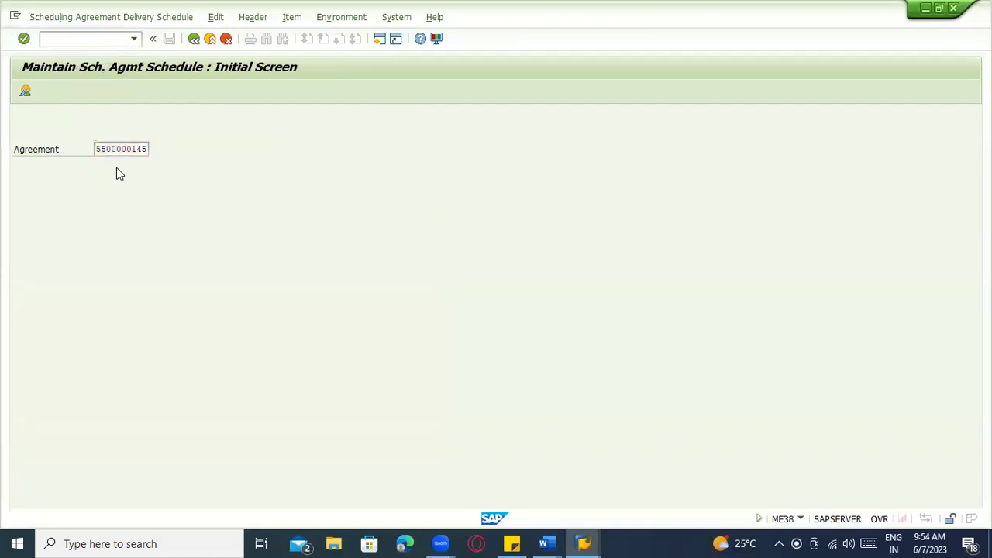
pyautogui.click(22, 198)
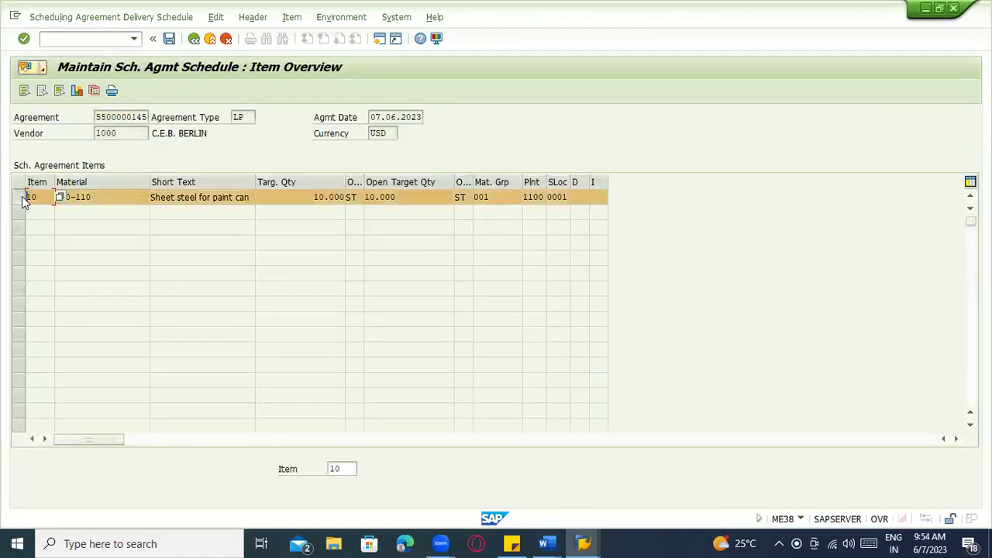
pyautogui.click(93, 91)
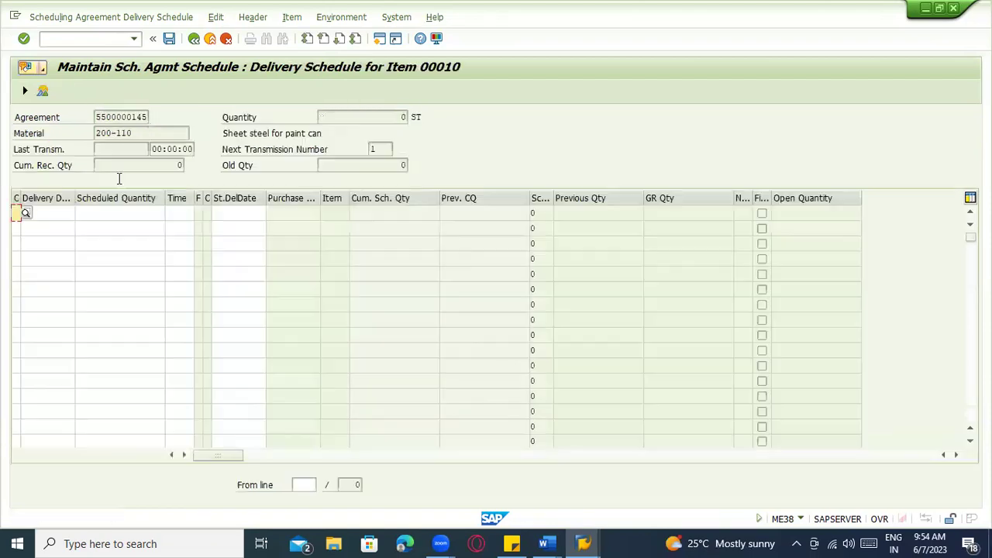
# Enter the first schedule line dated 08.06.2023, after checking the pre-defined schedules diagram
pyautogui.click(59, 218)
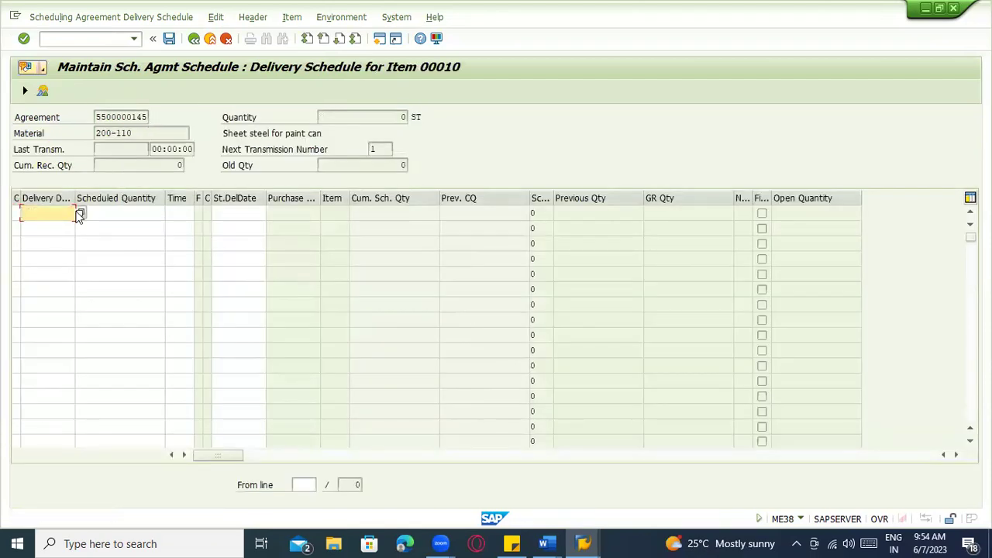
pyautogui.hotkey('alt', 'Tab')
pyautogui.scroll(15, 457, 257)
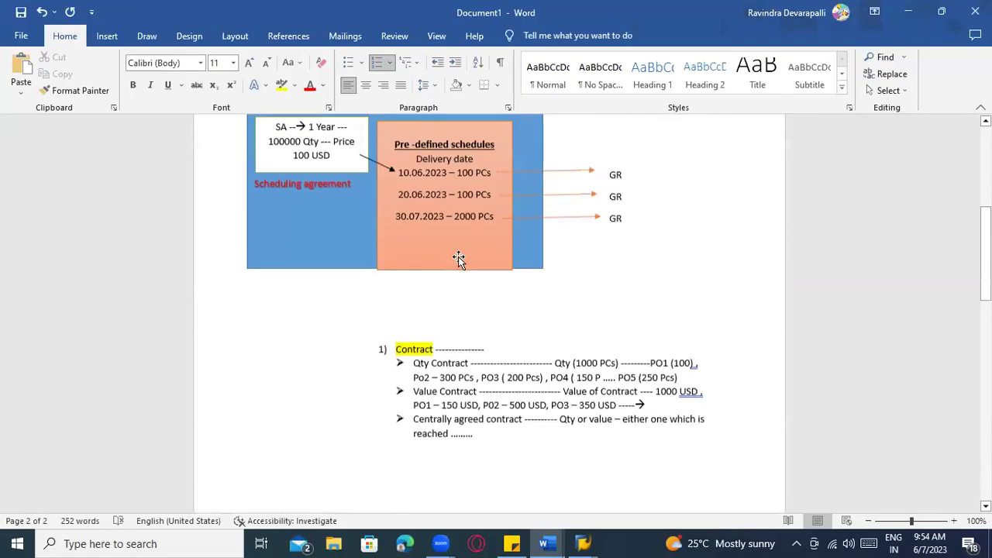
pyautogui.click(426, 326)
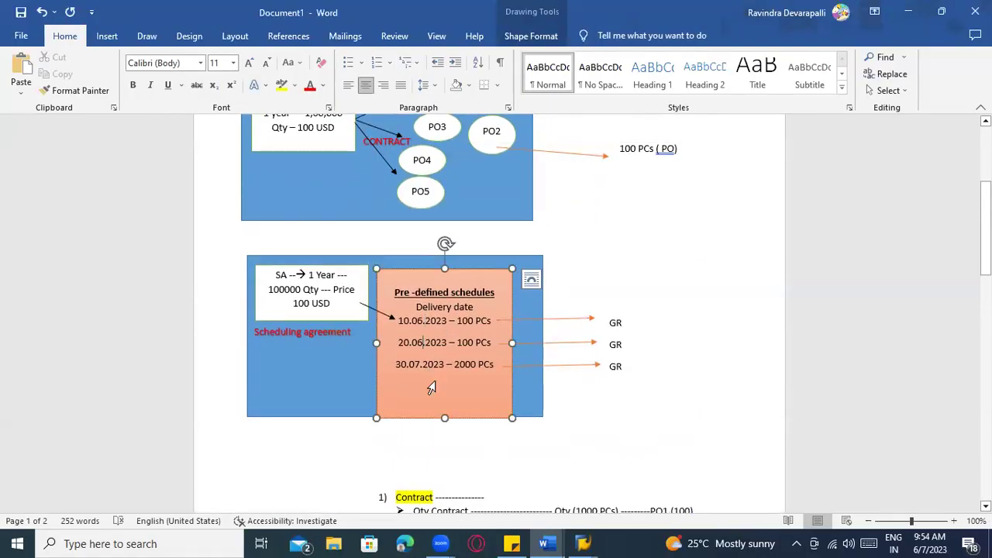
pyautogui.hotkey('alt', 'Tab')
pyautogui.click(81, 214)
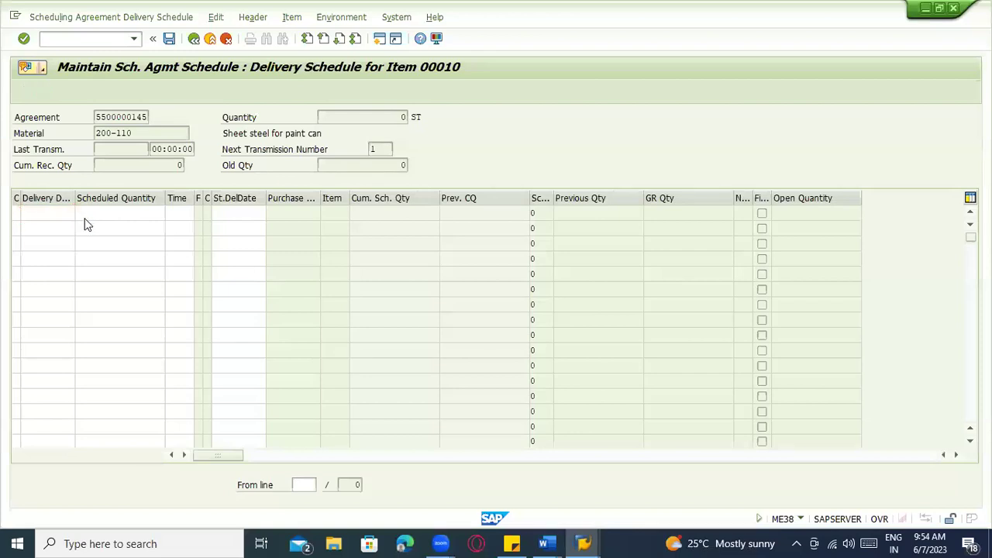
pyautogui.doubleClick(229, 302)
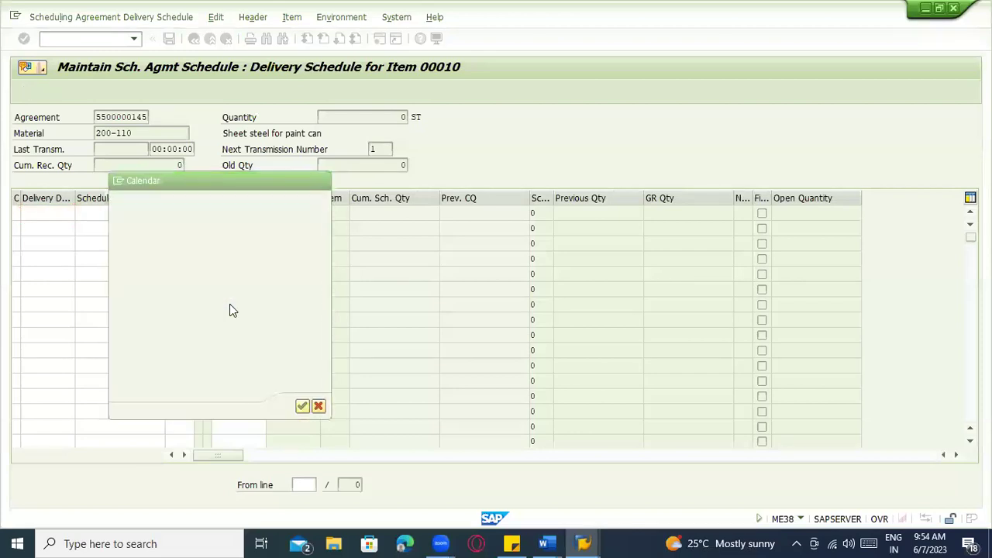
pyautogui.press('Tab')
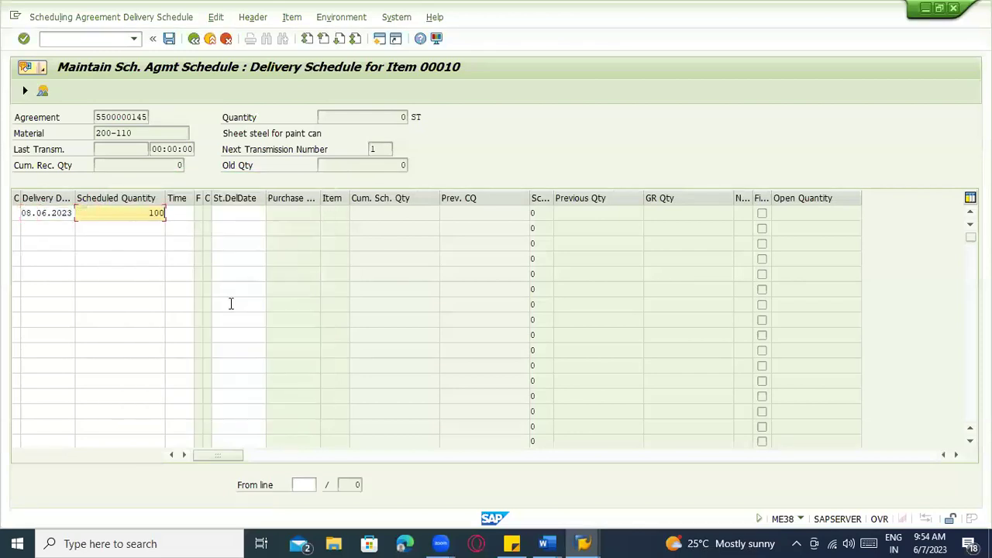
# Add a second schedule line on 07.06.2023 with quantity 10, then check system status
pyautogui.click(48, 214)
pyautogui.click(47, 228)
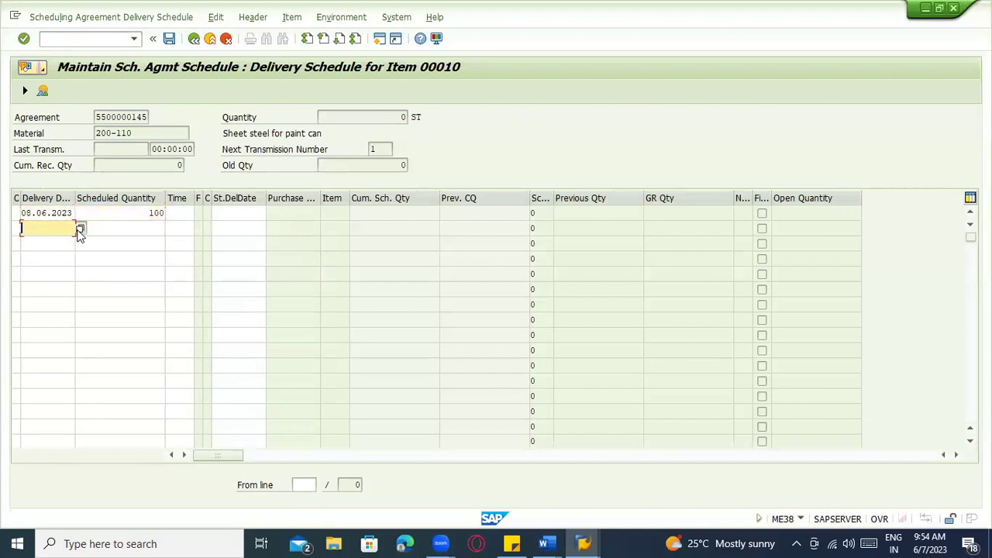
pyautogui.click(81, 230)
pyautogui.doubleClick(211, 303)
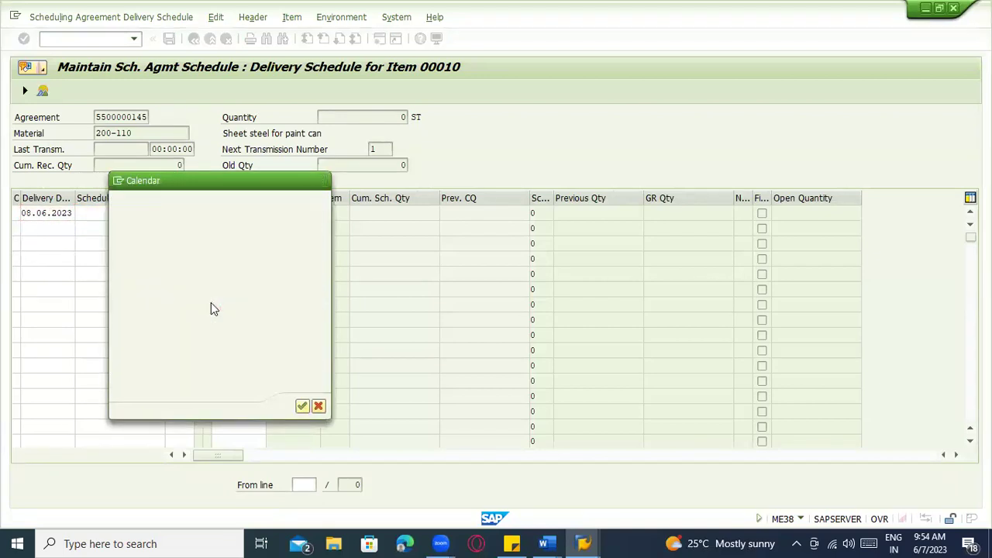
pyautogui.press('Tab')
pyautogui.write('10')
pyautogui.click(396, 17)
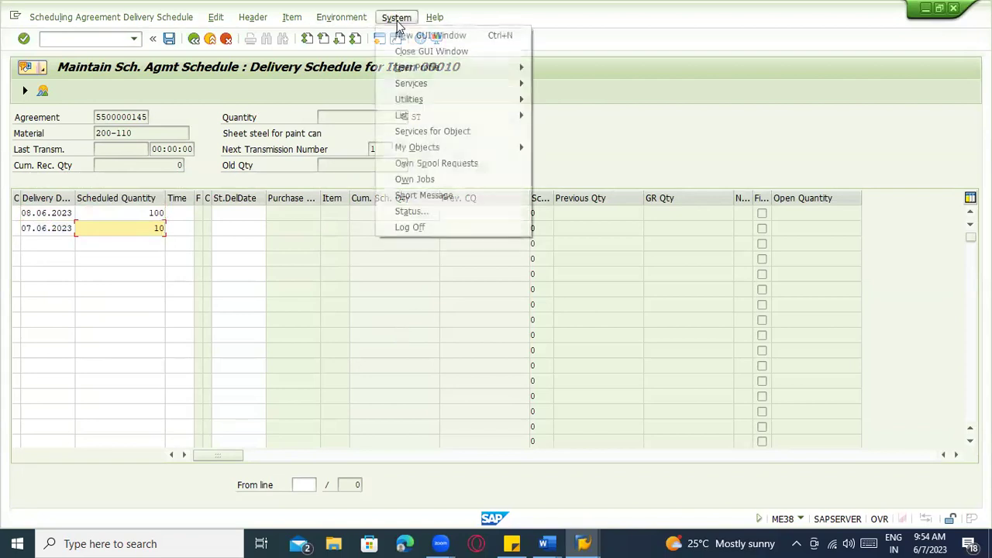
pyautogui.click(408, 211)
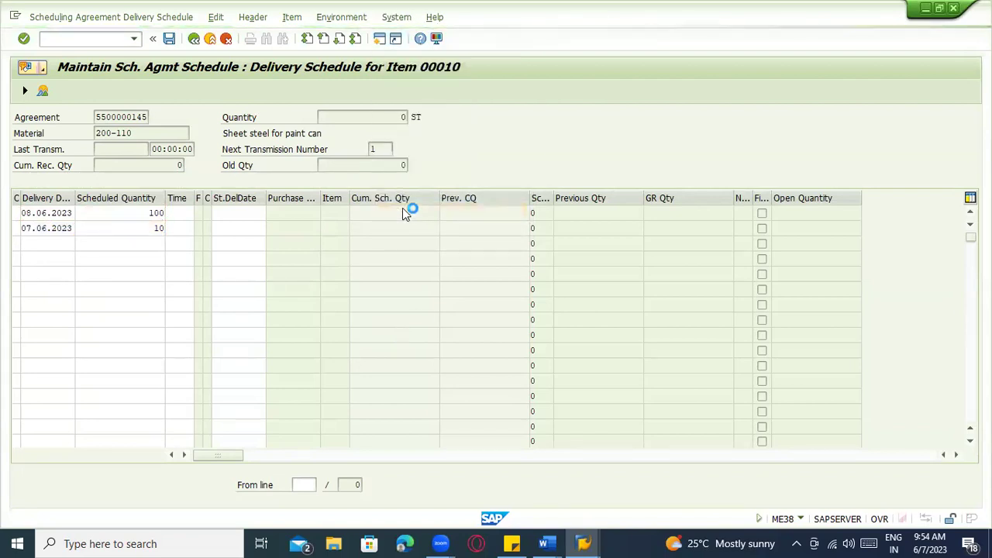
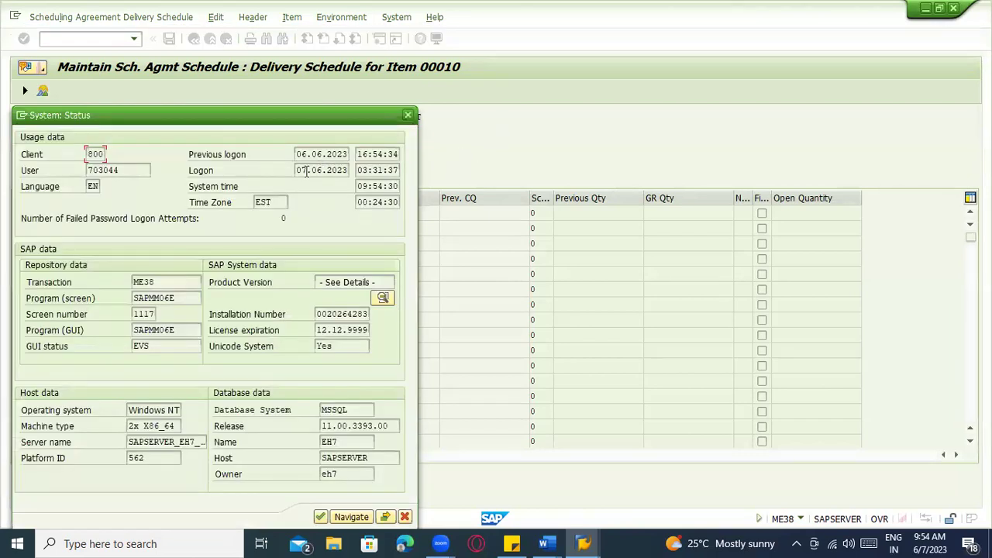
# Review the logon date, system time and time zone in System: Status, then close it
pyautogui.moveTo(304, 172); pyautogui.dragTo(404, 183)
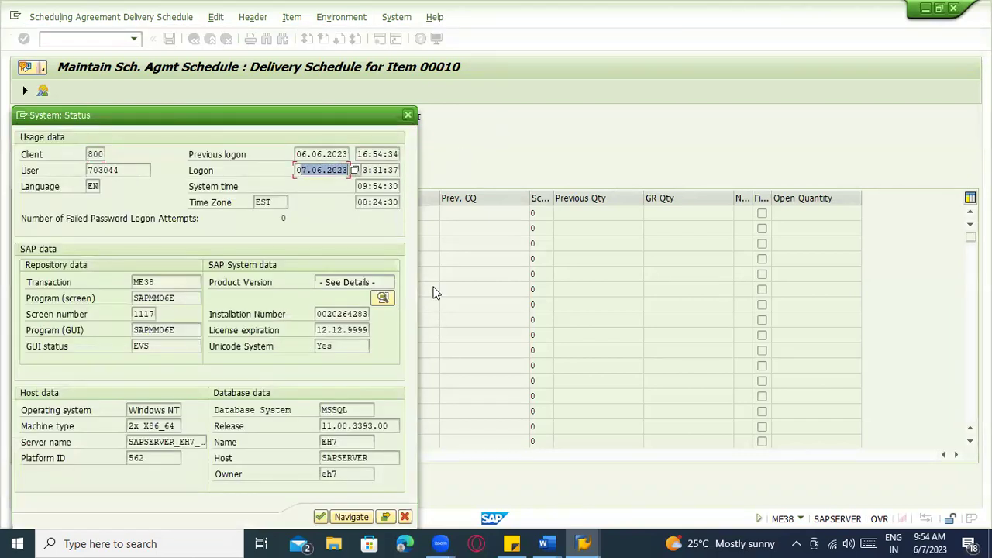
pyautogui.click(369, 186)
pyautogui.click(273, 202)
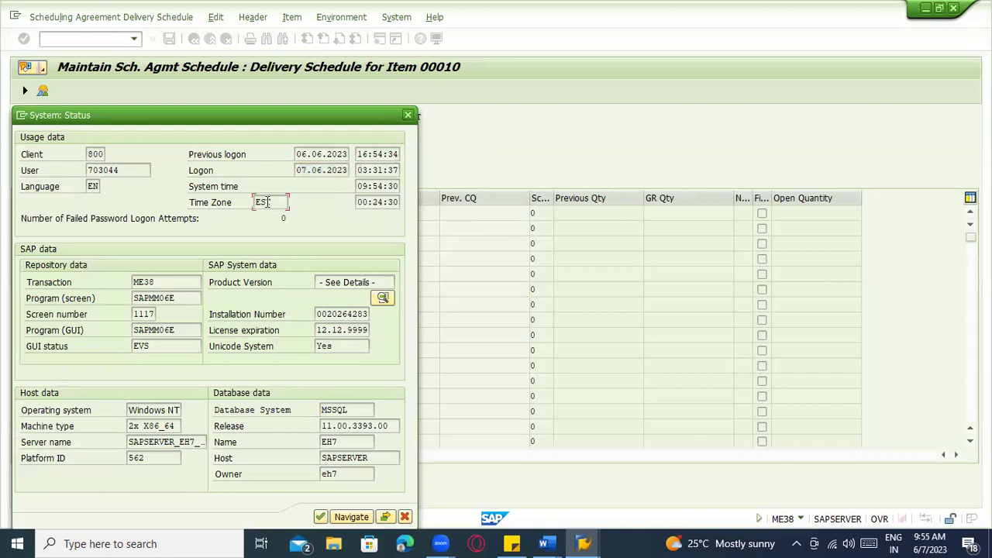
pyautogui.press('Return')
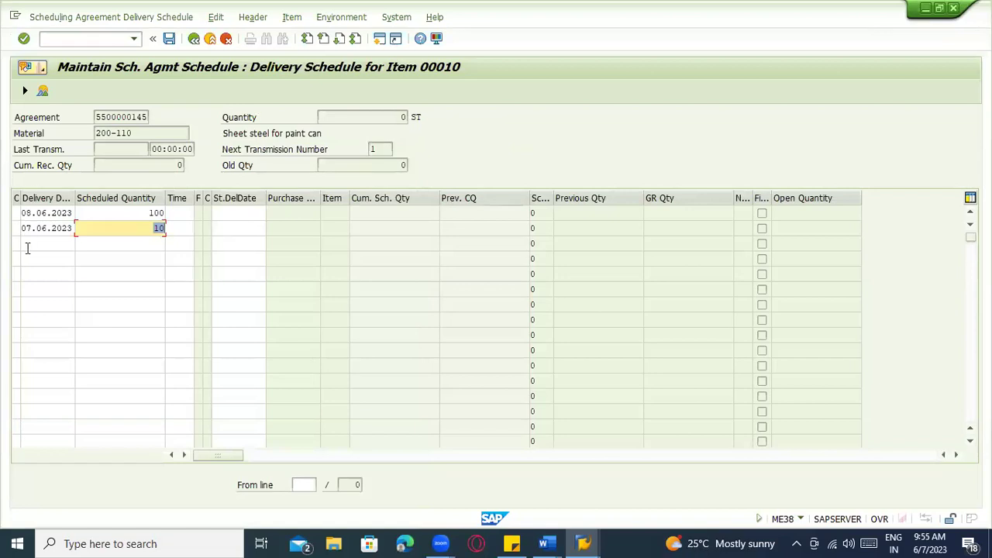
# Add calendar-picked schedule lines for 06.06.2023 (100) and 14.06.2023 (200)
pyautogui.click(30, 245)
pyautogui.click(80, 244)
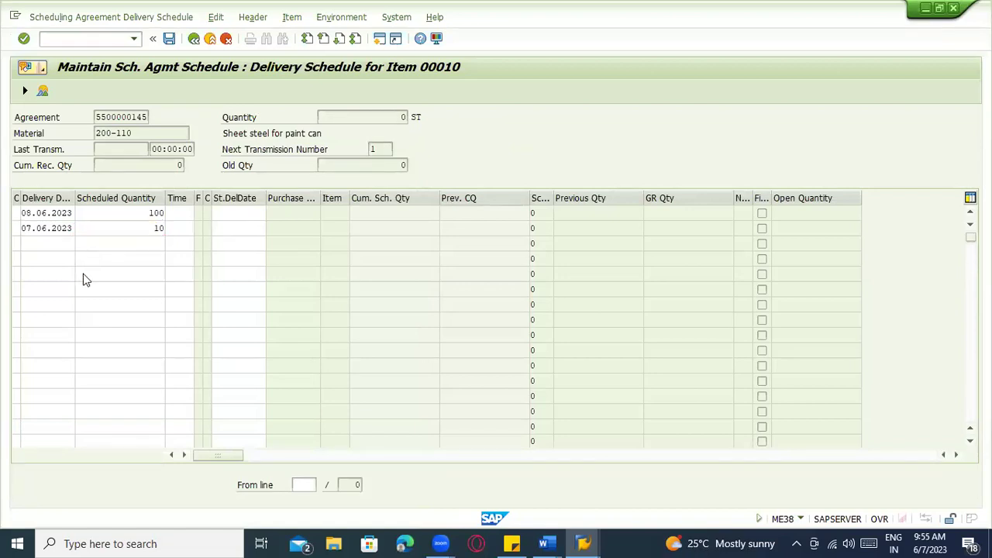
pyautogui.doubleClick(187, 303)
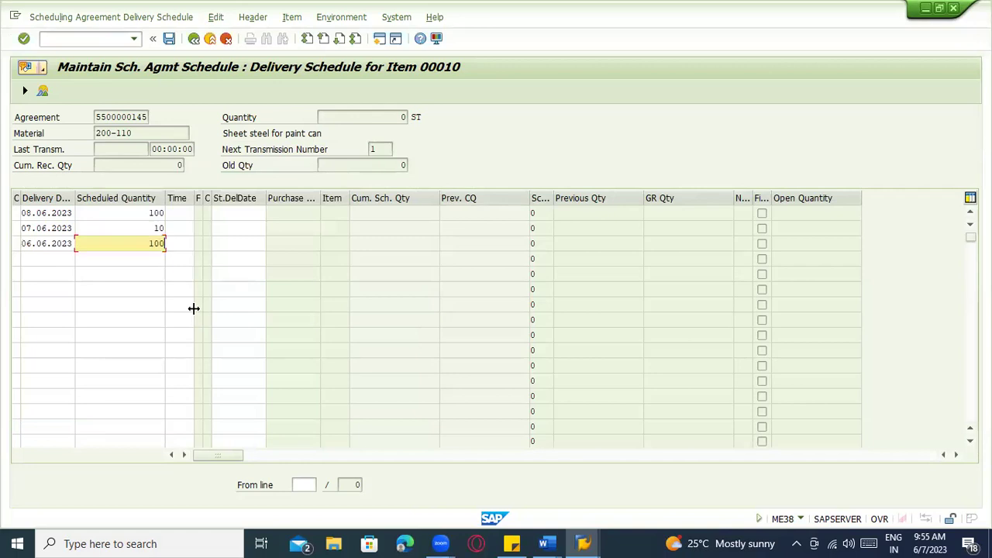
pyautogui.click(24, 258)
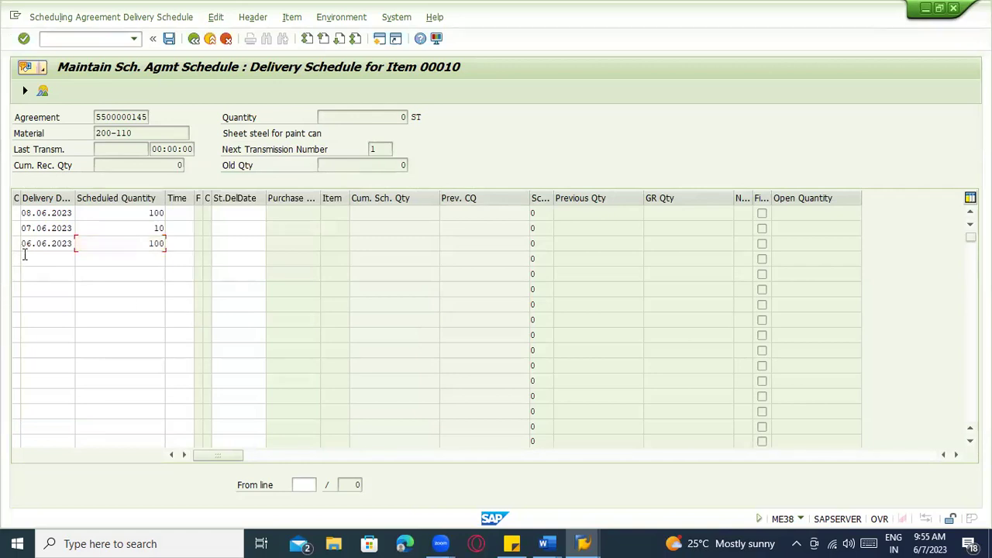
pyautogui.click(80, 259)
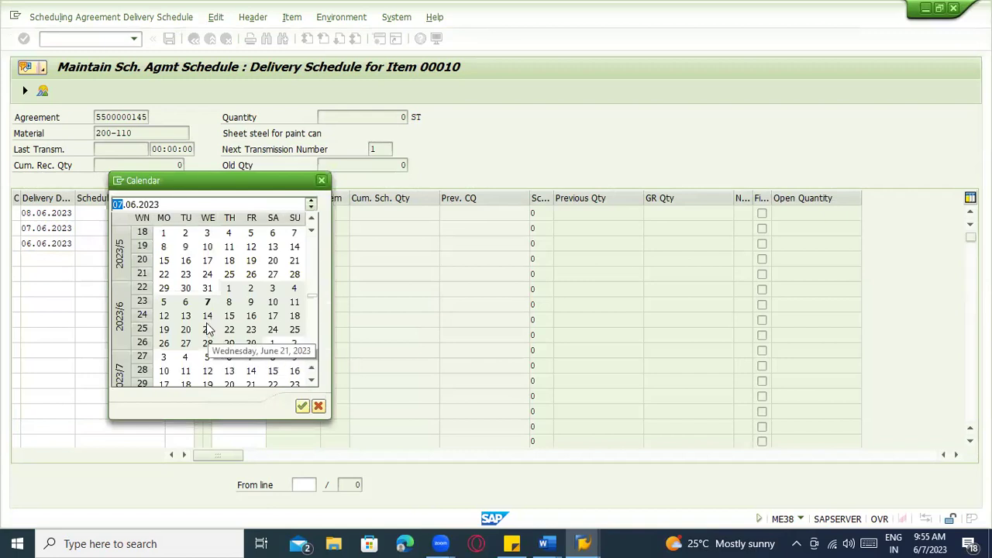
pyautogui.doubleClick(207, 316)
pyautogui.write('200')
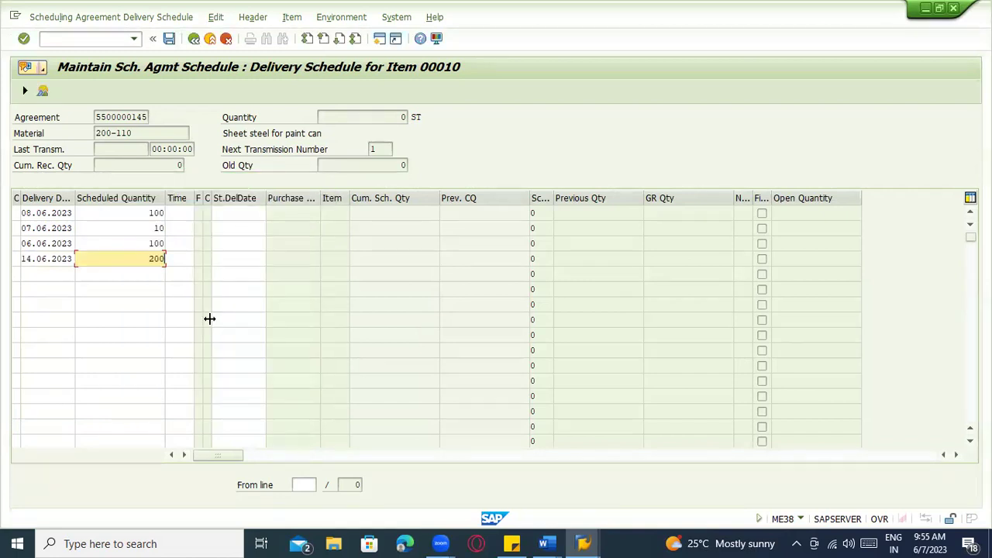
# Add a 20.06.2023 line with quantity 210 and confirm past the date warning, totalling 620
pyautogui.click(28, 275)
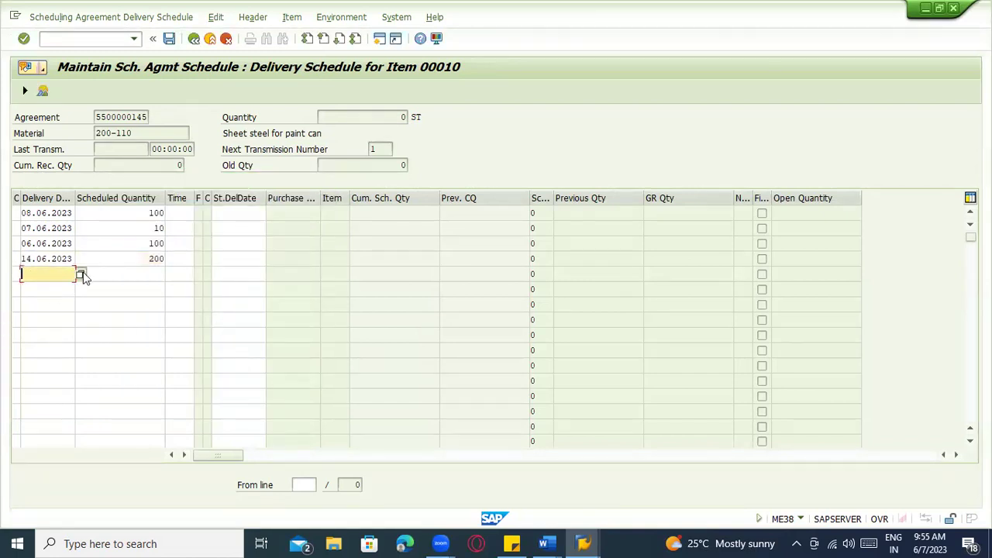
pyautogui.click(80, 275)
pyautogui.doubleClick(180, 329)
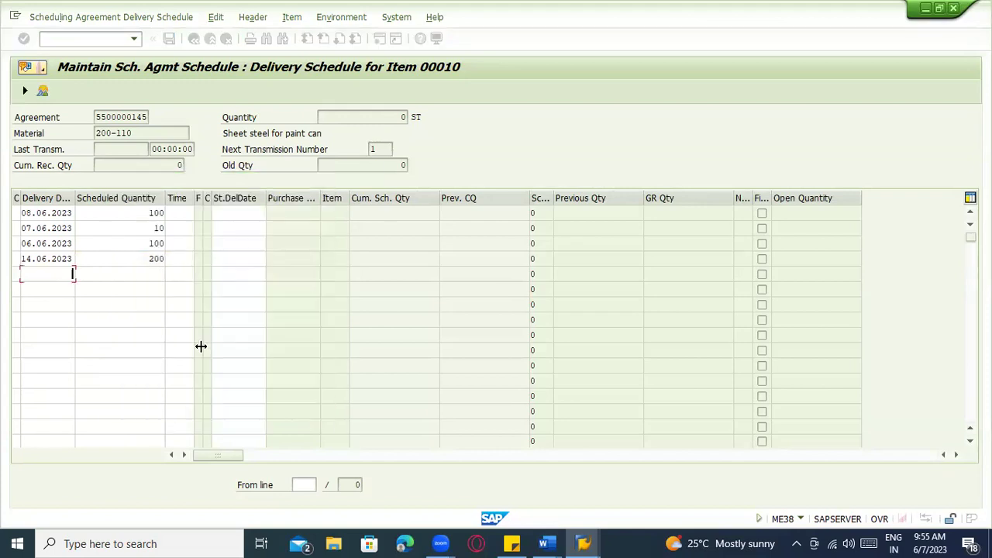
pyautogui.press('Tab')
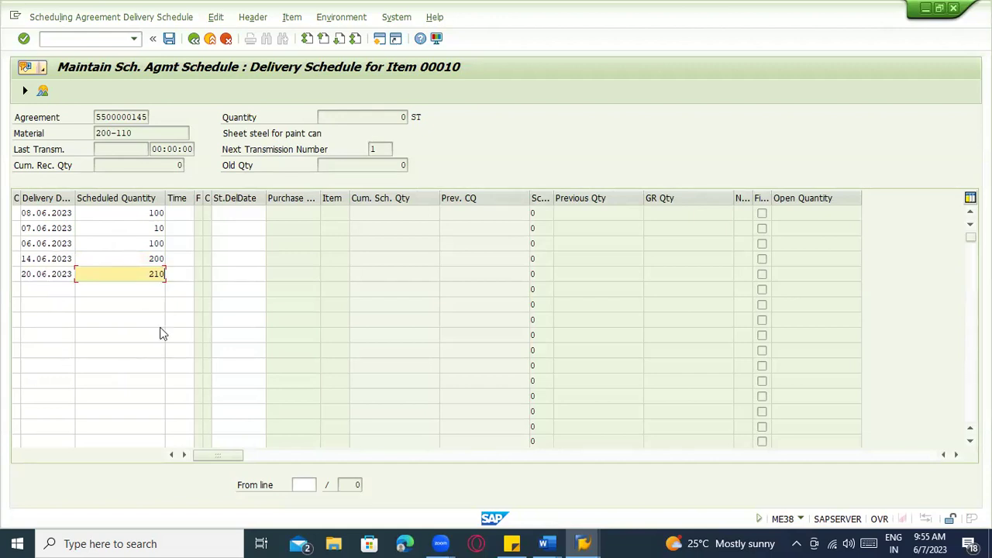
pyautogui.press('Return')
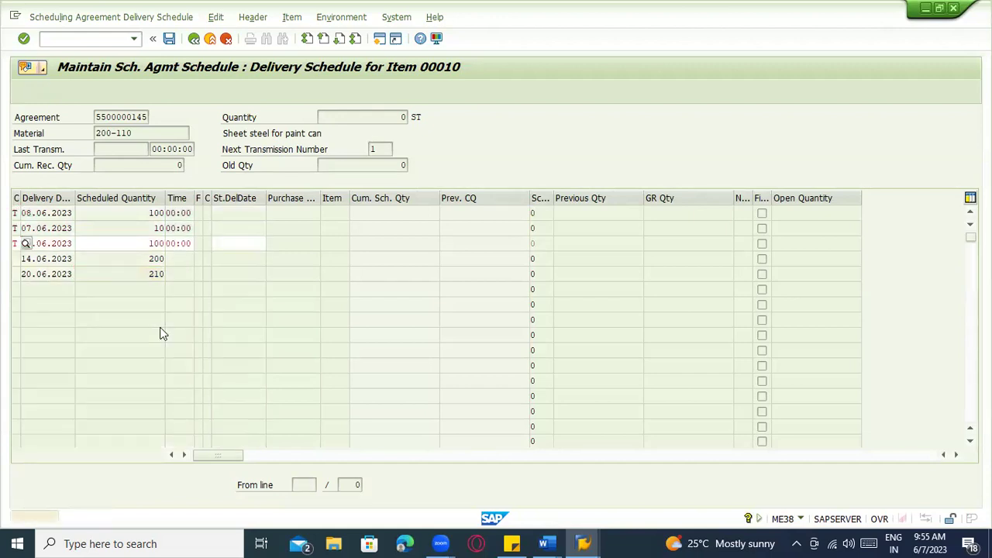
pyautogui.press('Return')
pyautogui.scroll(2, 221, 341)
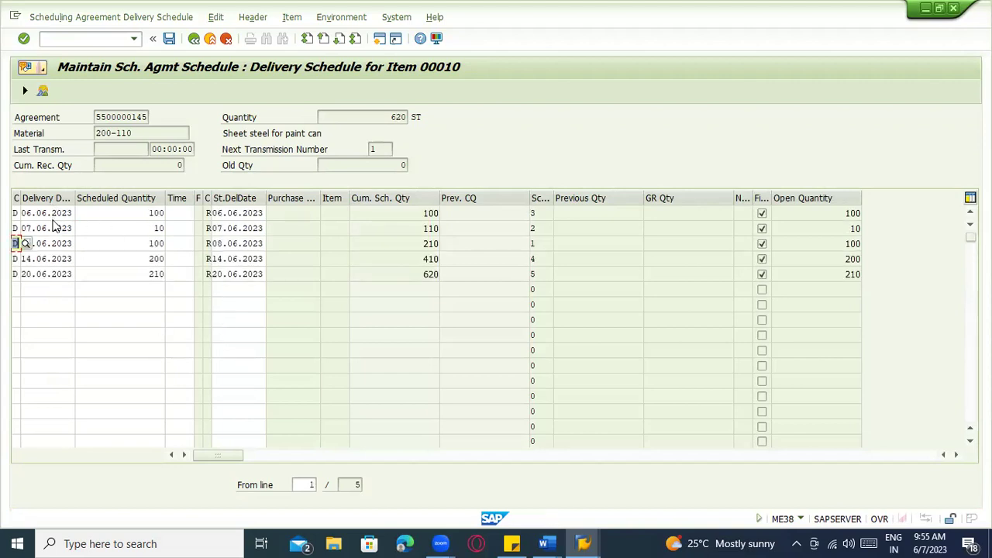
# Add a schedule line on 11.06.2023 with quantity 20, re-sorting the lines by date
pyautogui.click(243, 243)
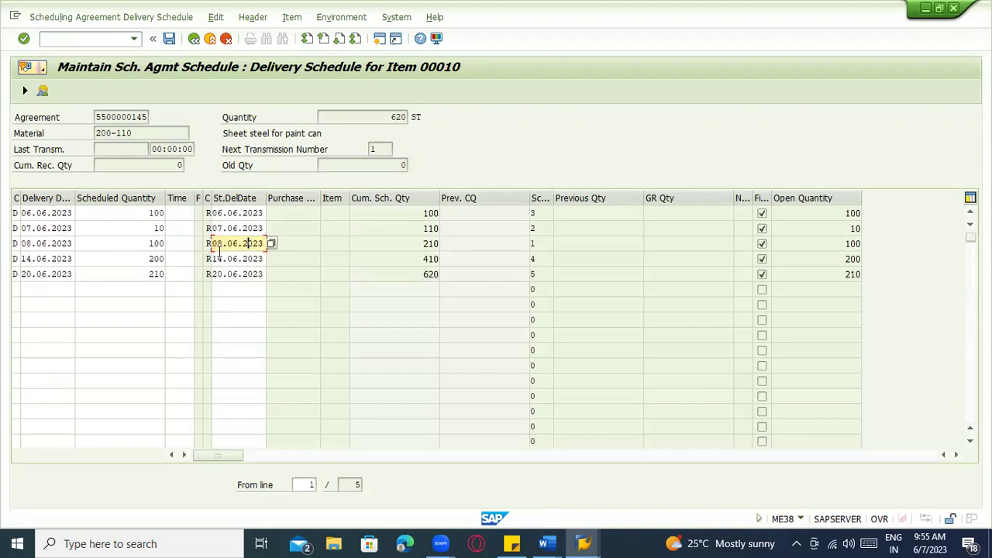
pyautogui.click(40, 289)
pyautogui.click(81, 289)
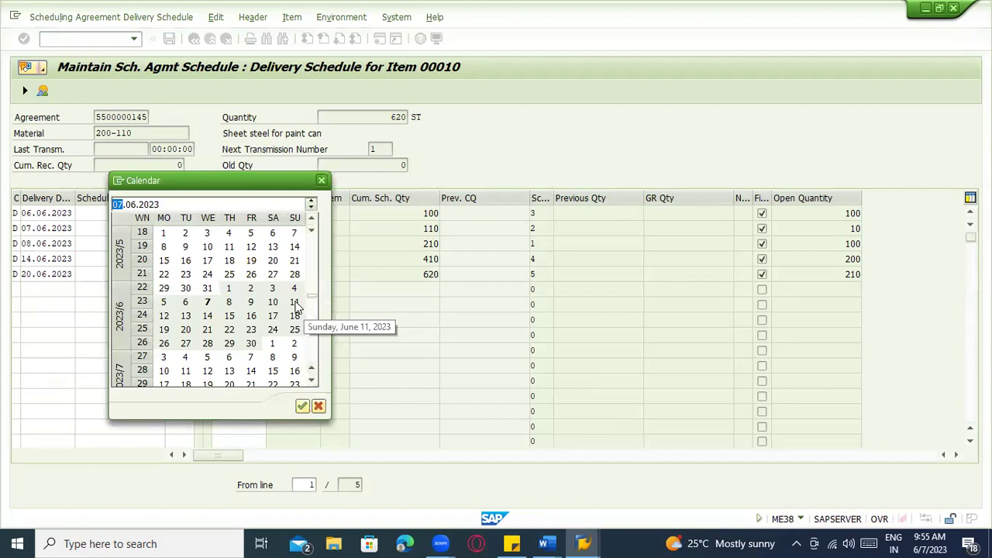
pyautogui.doubleClick(295, 303)
pyautogui.click(153, 290)
pyautogui.write('210')
pyautogui.press('Return')
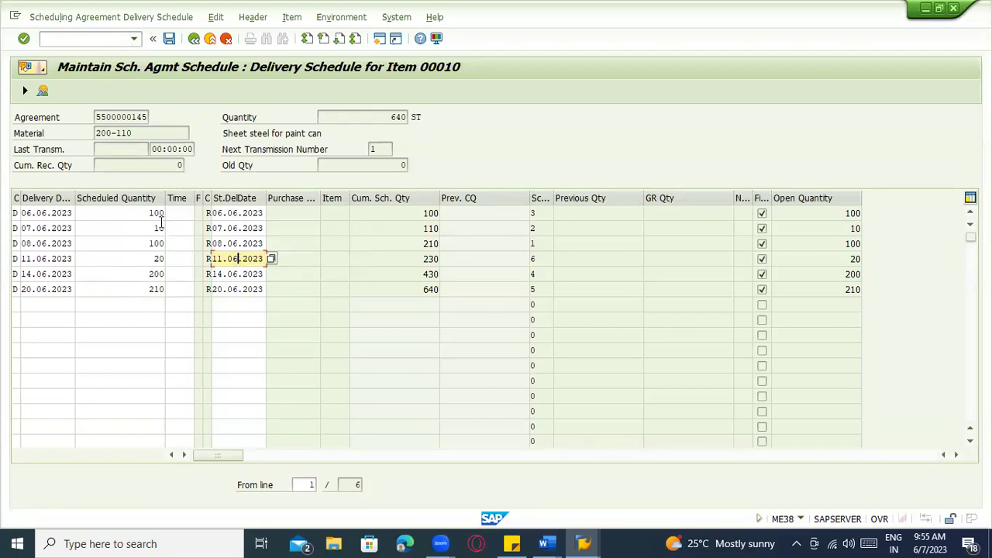
# Review every schedule line's delivery date, then save the delivery schedule
pyautogui.click(48, 217)
pyautogui.click(47, 230)
pyautogui.click(51, 244)
pyautogui.click(52, 261)
pyautogui.click(44, 304)
pyautogui.click(47, 228)
pyautogui.click(48, 259)
pyautogui.click(48, 274)
pyautogui.click(48, 289)
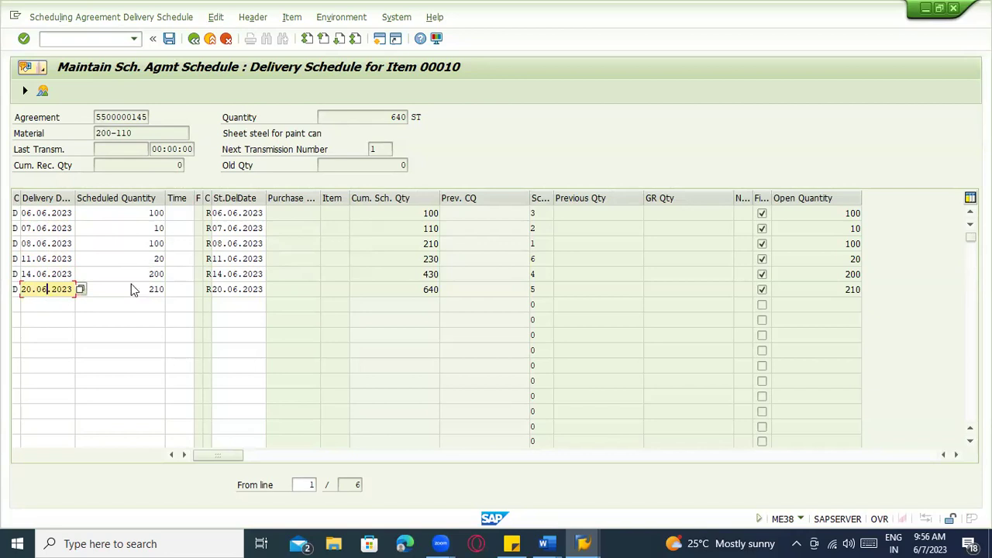
pyautogui.click(169, 38)
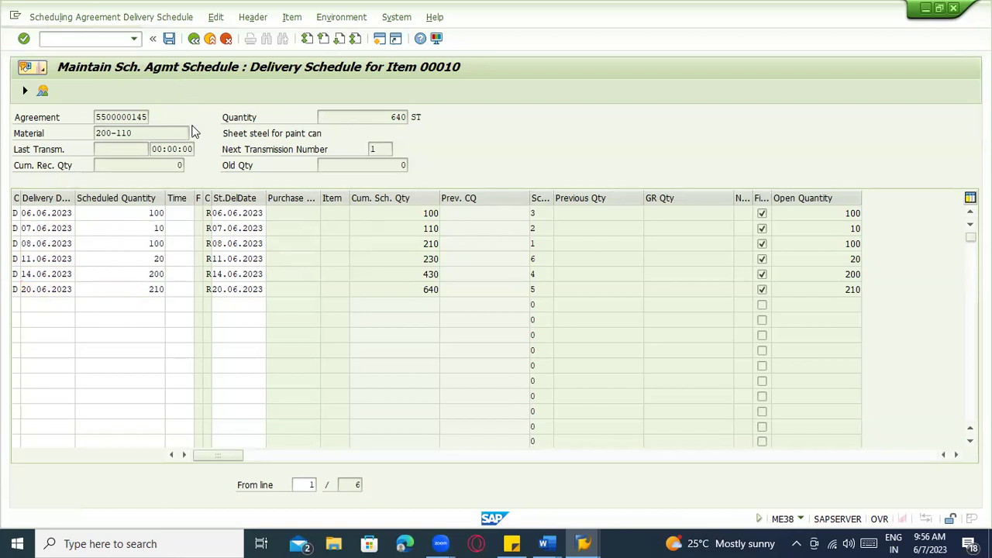
# Confirm the save past the warning and save the agreement's output message from Header > Messages
pyautogui.press('Return')
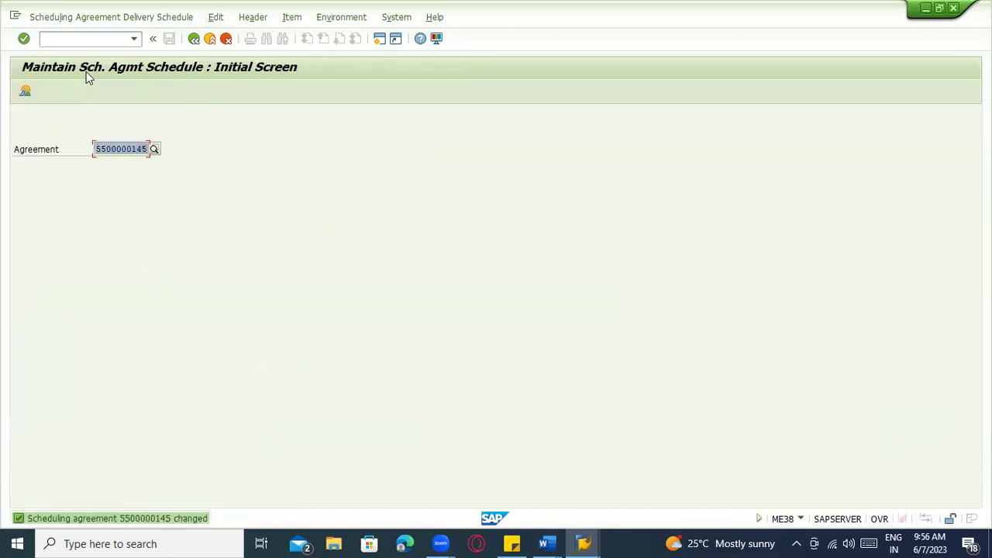
pyautogui.click(83, 14)
pyautogui.moveTo(255, 16)
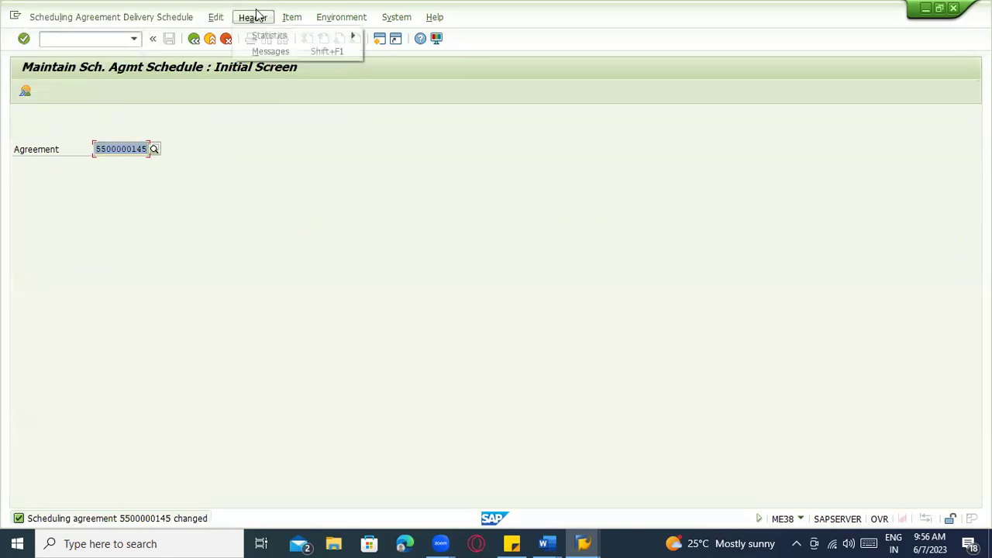
pyautogui.click(270, 51)
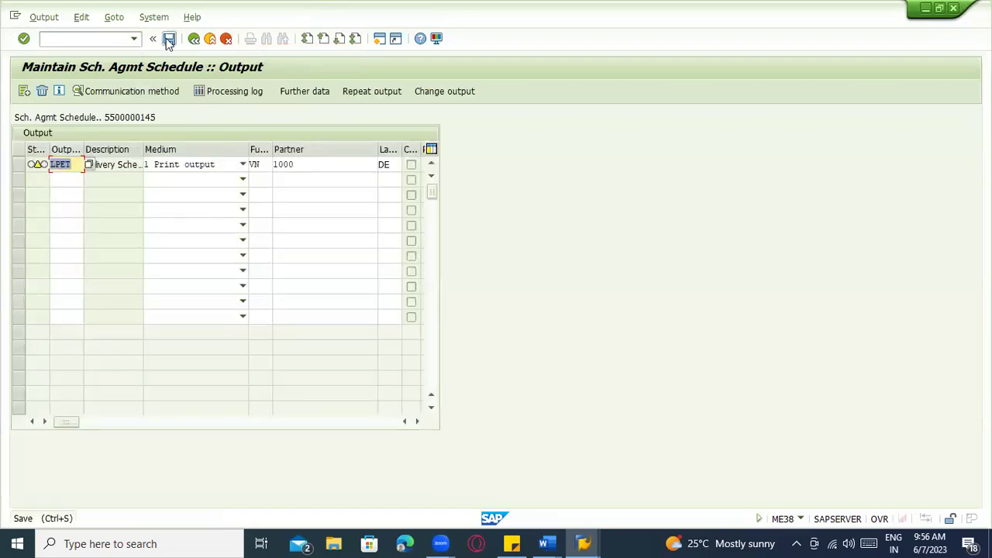
pyautogui.click(169, 39)
pyautogui.press('Return')
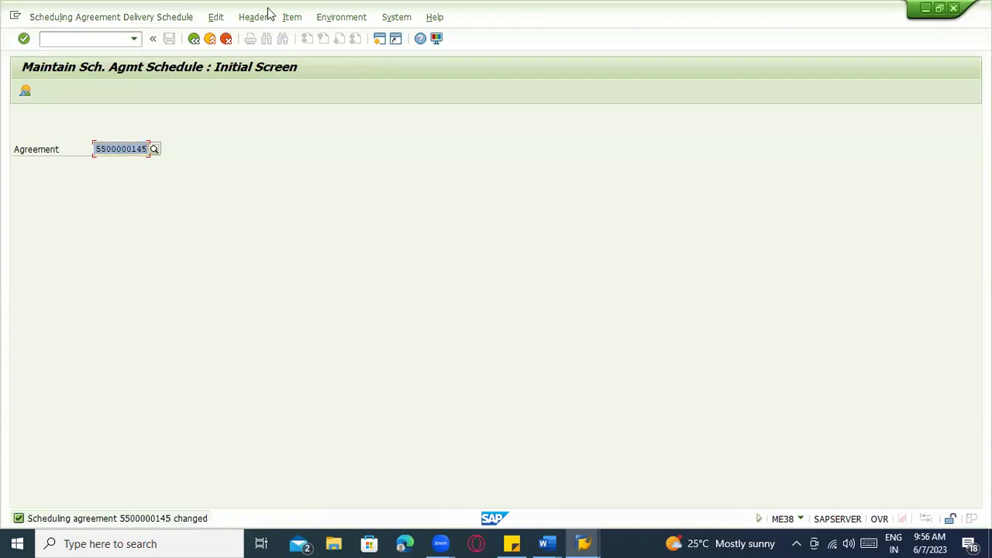
# Dismiss the header menu and exit ME38 to SAP Easy Access
pyautogui.click(262, 17)
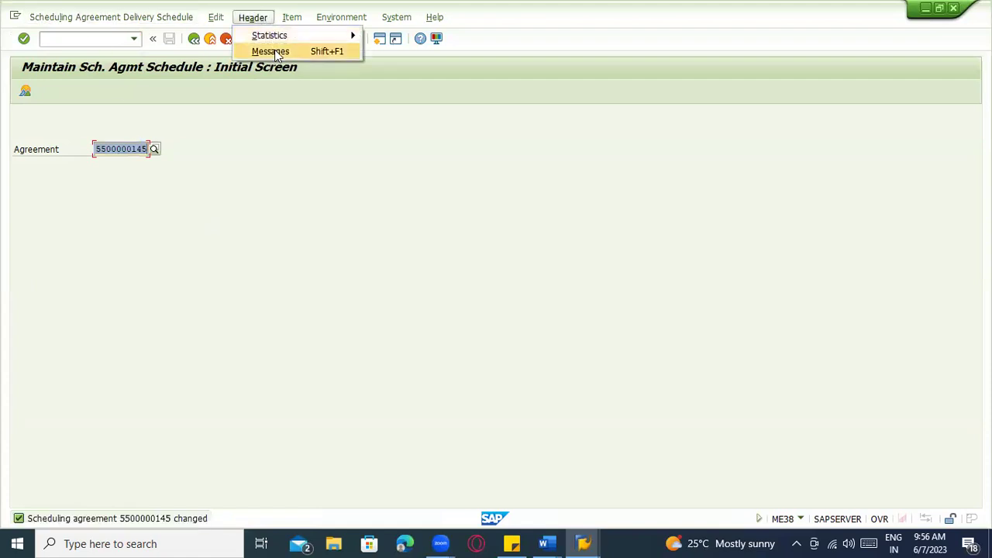
pyautogui.click(220, 176)
pyautogui.write('x`')
pyautogui.click(227, 39)
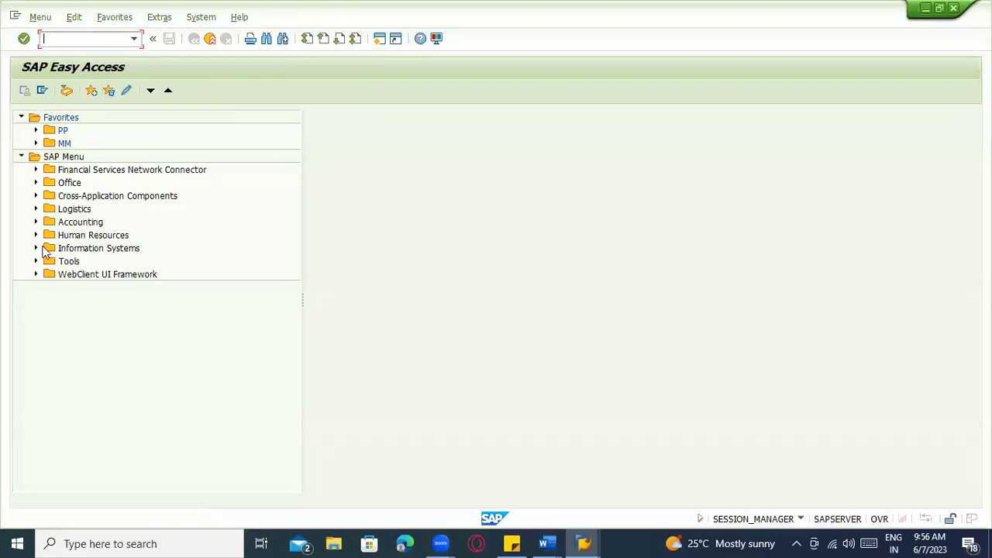
pyautogui.click(36, 208)
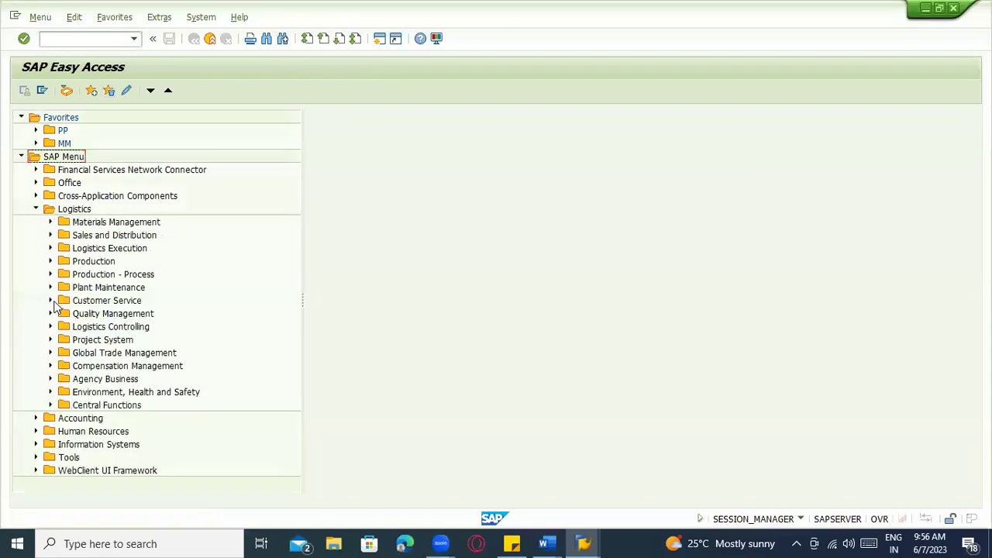
pyautogui.click(50, 222)
pyautogui.click(65, 235)
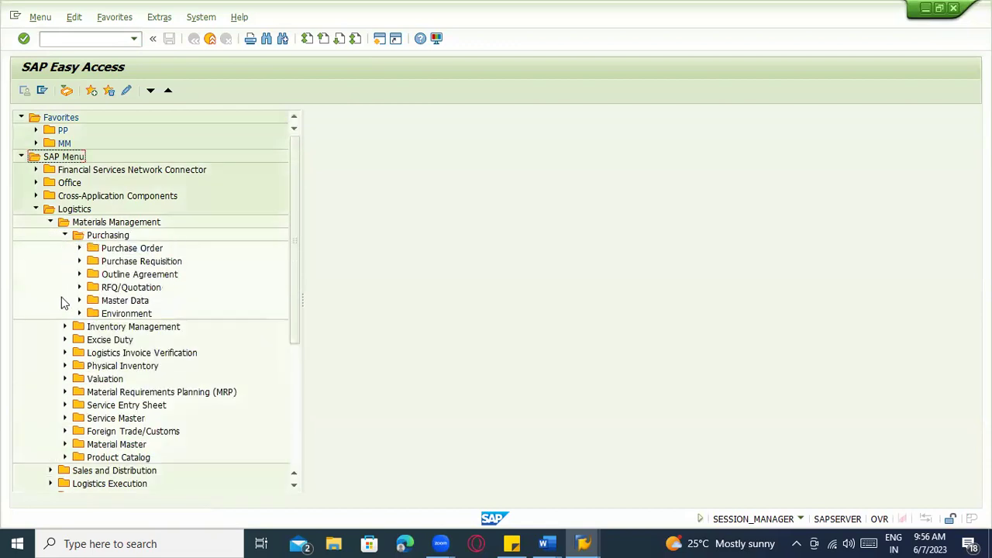
pyautogui.click(79, 274)
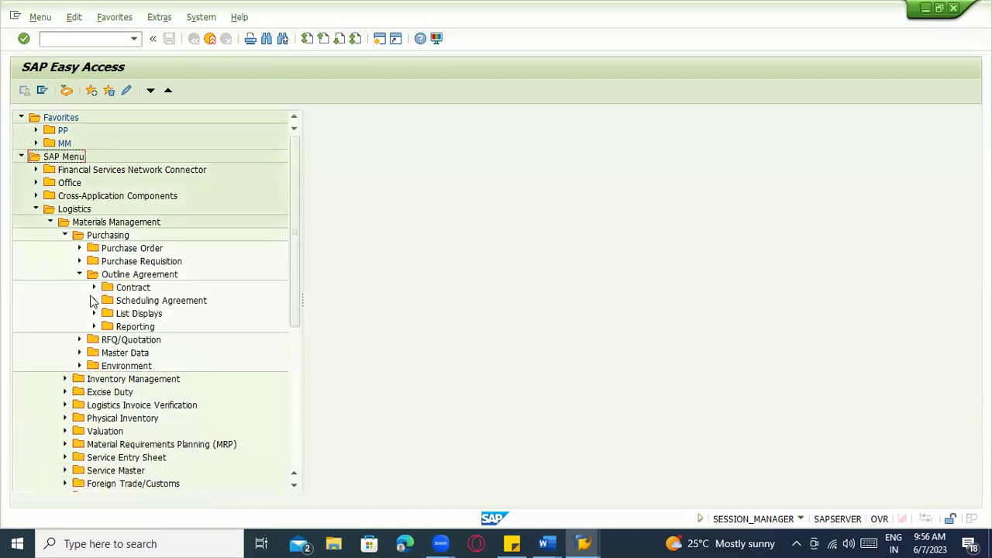
pyautogui.click(93, 300)
pyautogui.scroll(-2, 145, 388)
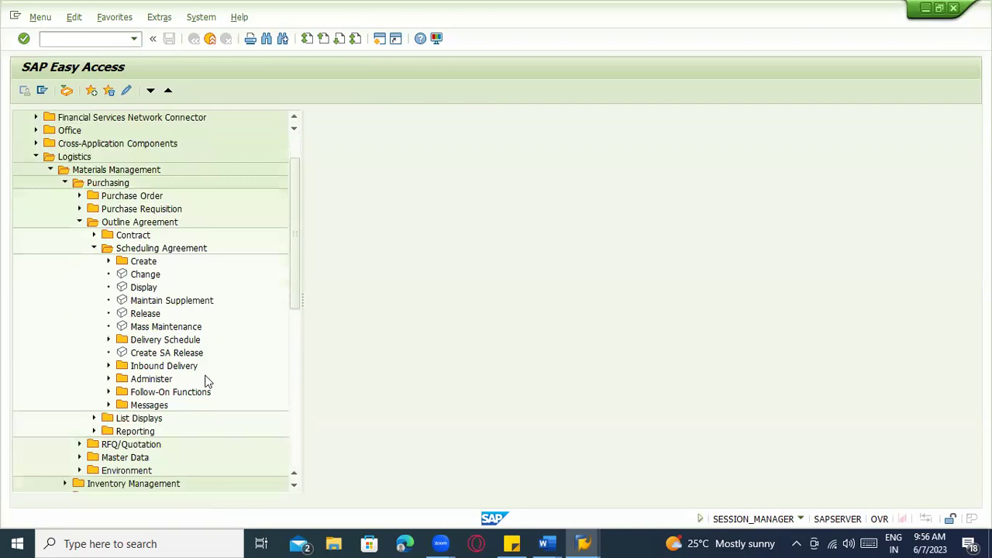
pyautogui.scroll(-3, 206, 380)
pyautogui.click(108, 366)
pyautogui.scroll(-3, 256, 369)
pyautogui.click(185, 344)
pyautogui.doubleClick(186, 346)
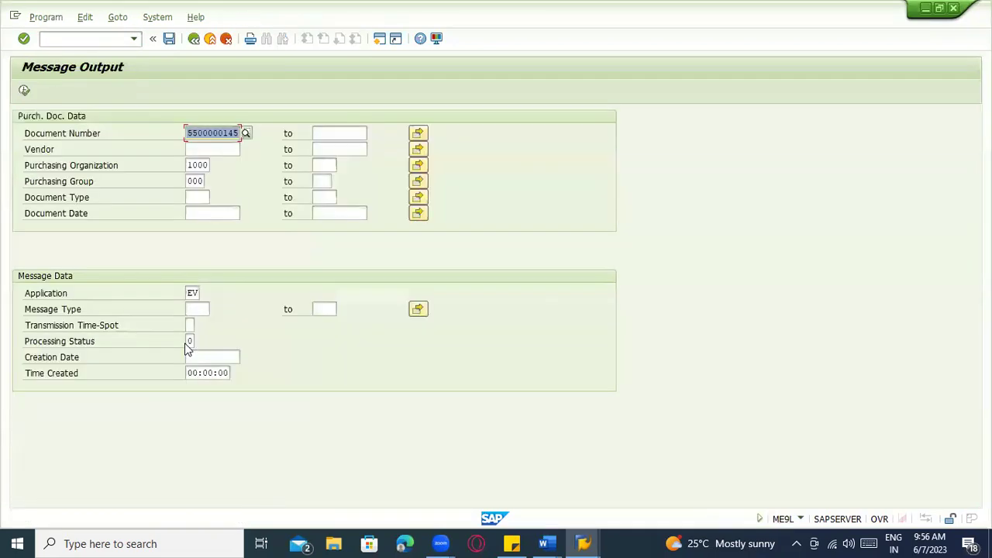
pyautogui.click(24, 90)
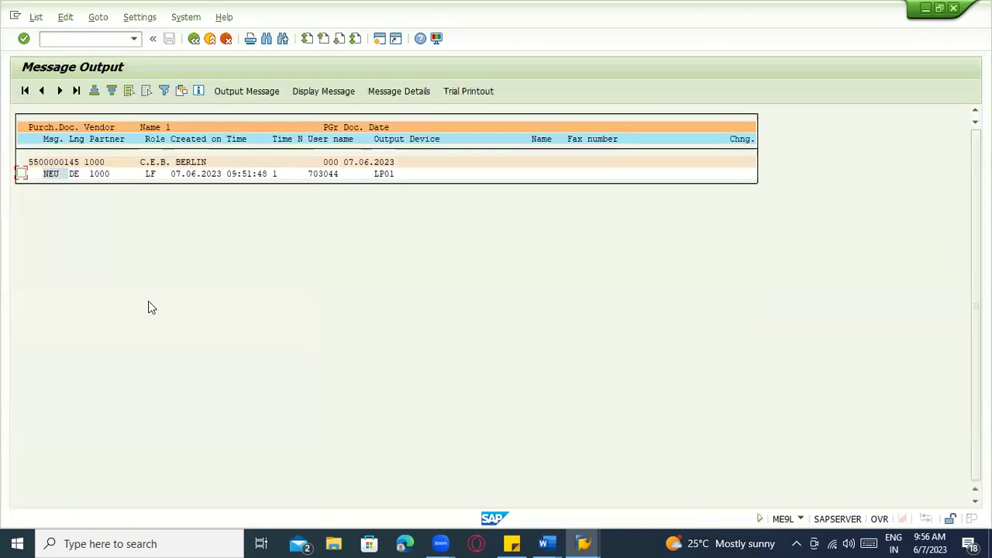
pyautogui.click(21, 174)
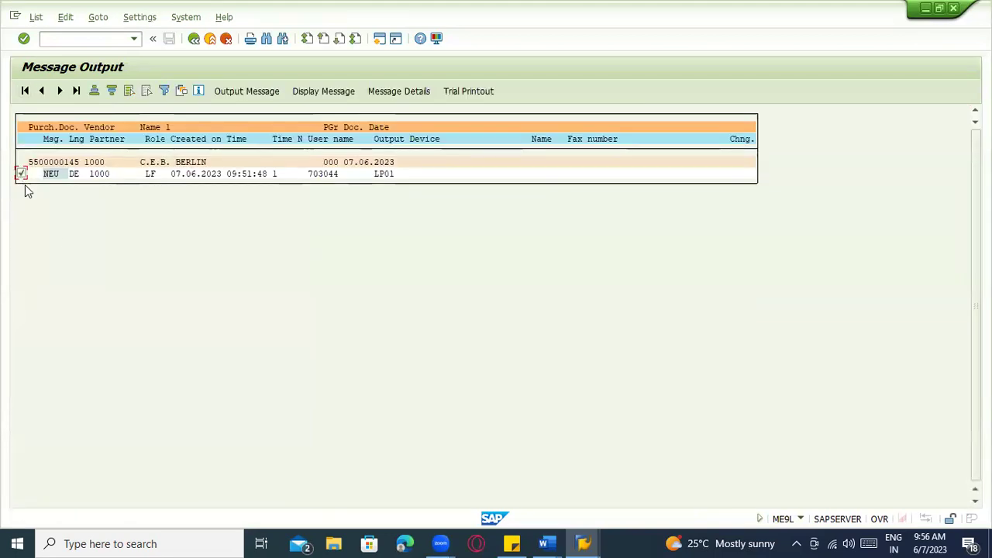
pyautogui.click(237, 95)
pyautogui.click(547, 544)
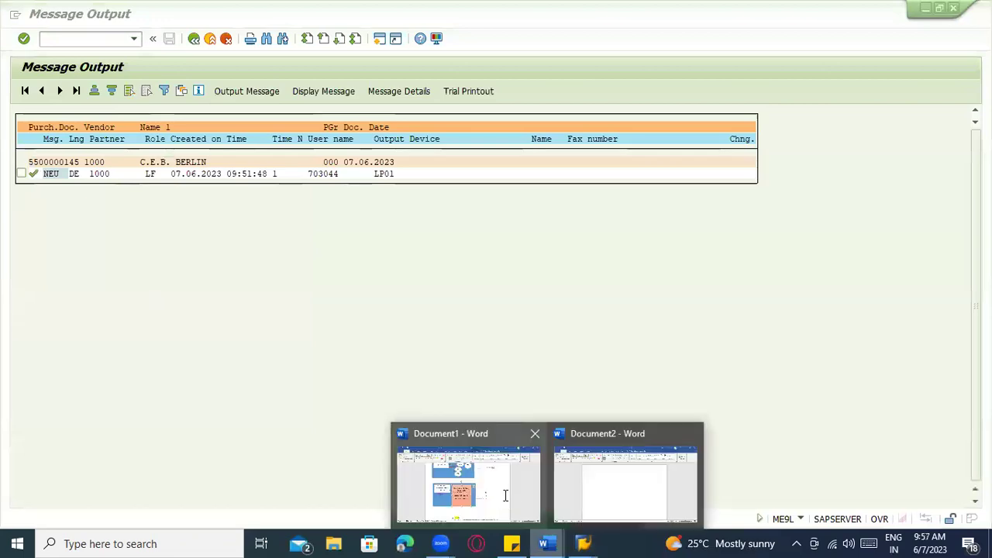
pyautogui.click(505, 494)
pyautogui.scroll(-15, 504, 478)
pyautogui.scroll(-3, 403, 380)
pyautogui.scroll(6, 395, 377)
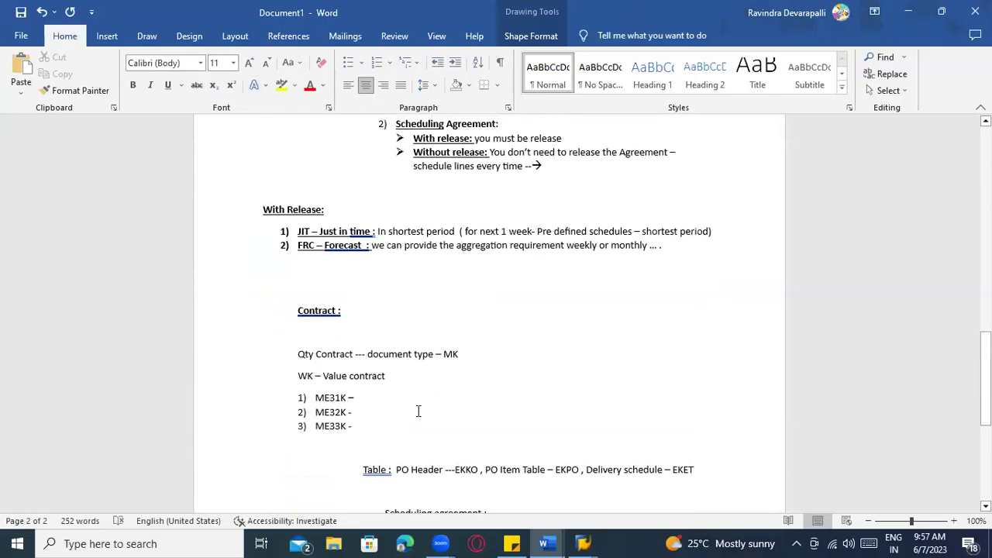
pyautogui.hotkey('alt', 'Tab')
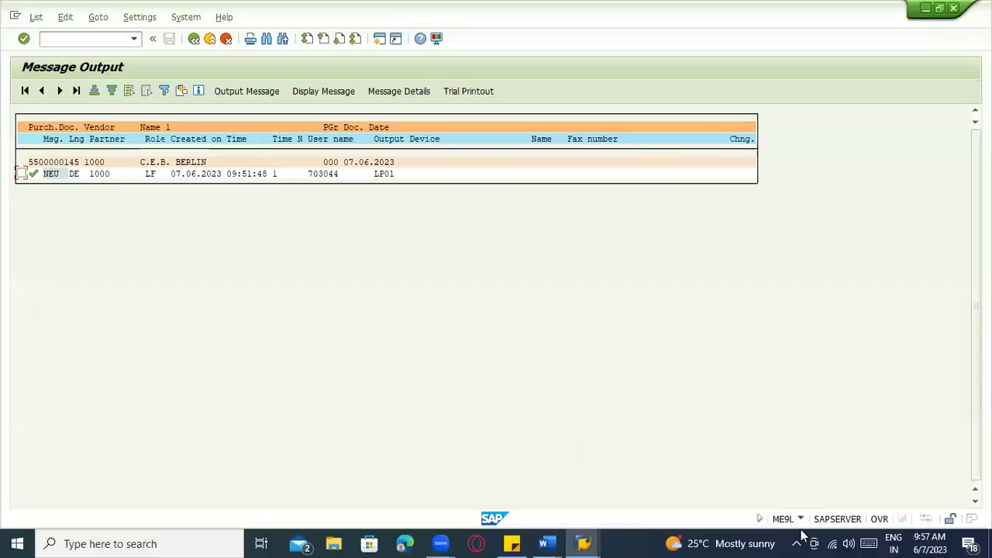
# Check the session's system information and exit the message output list to the start menu
pyautogui.click(800, 519)
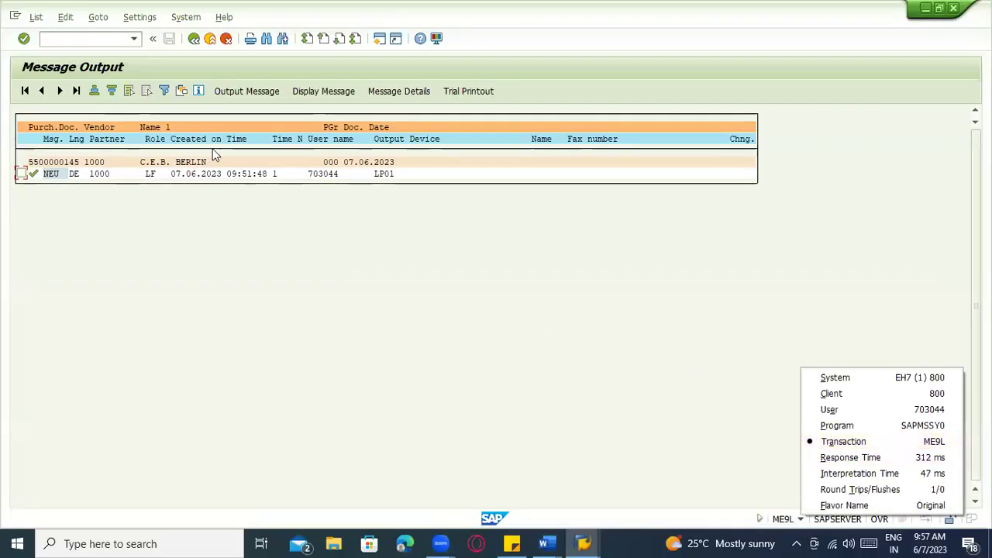
pyautogui.click(210, 39)
pyautogui.click(210, 39)
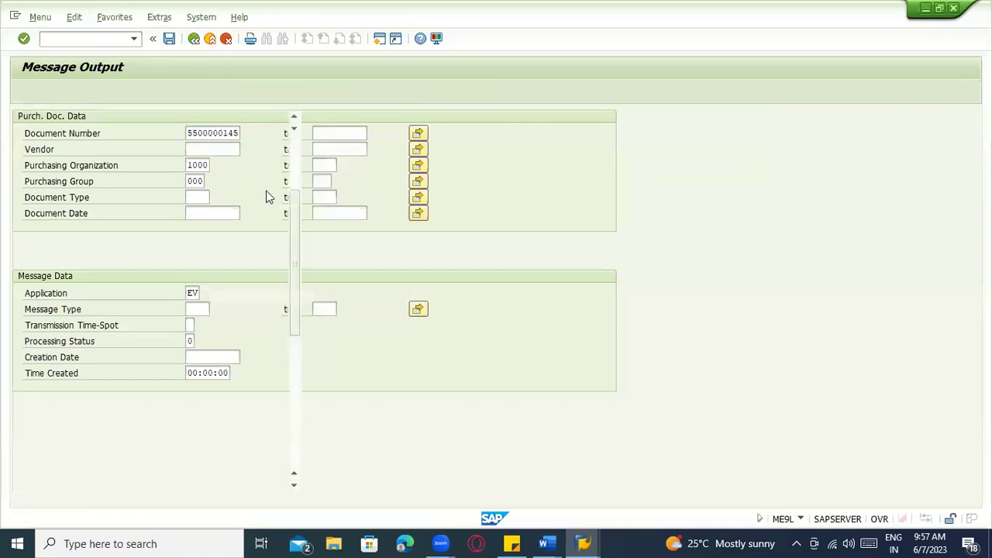
pyautogui.hotkey('alt', 'Tab')
pyautogui.click(91, 38)
pyautogui.write('me38')
pyautogui.press('Return')
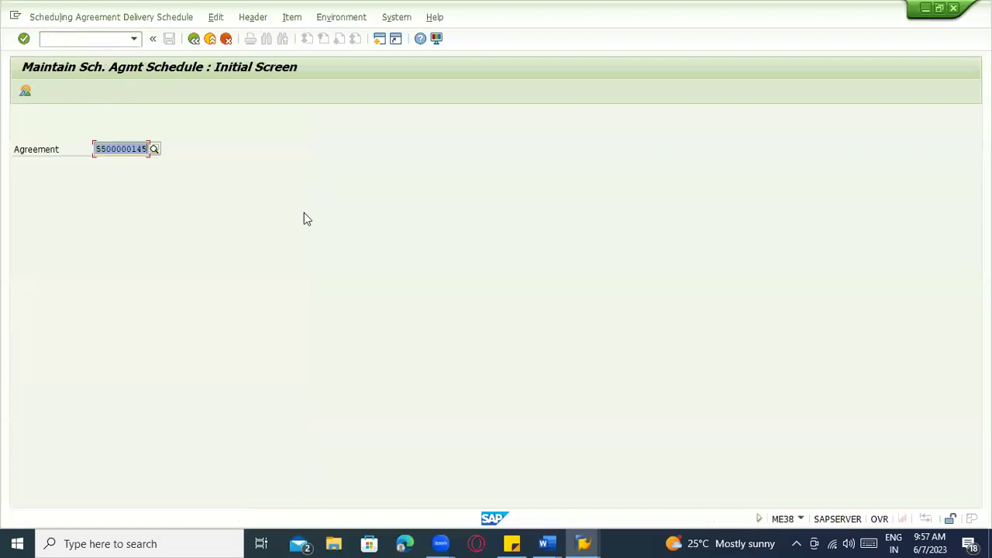
pyautogui.press('Return')
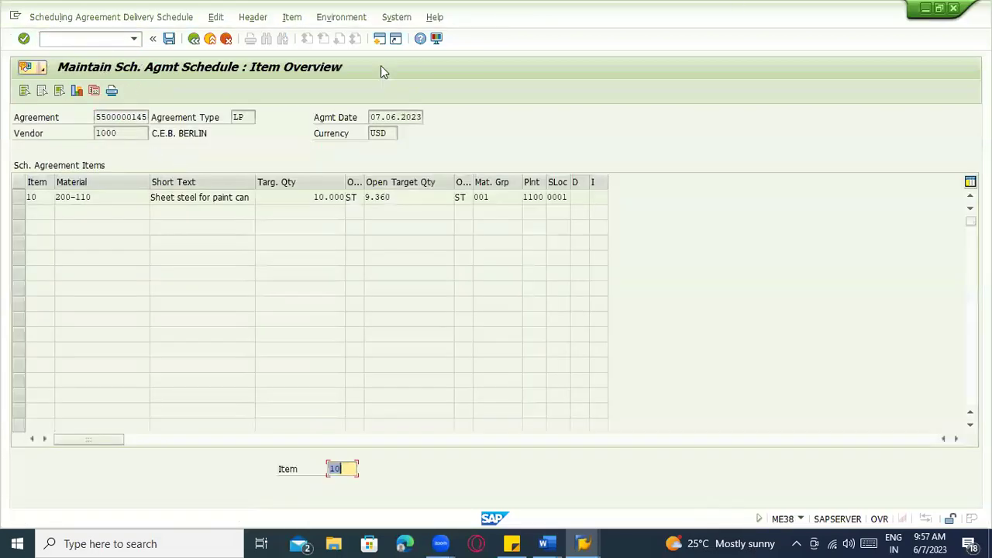
pyautogui.press('F5')
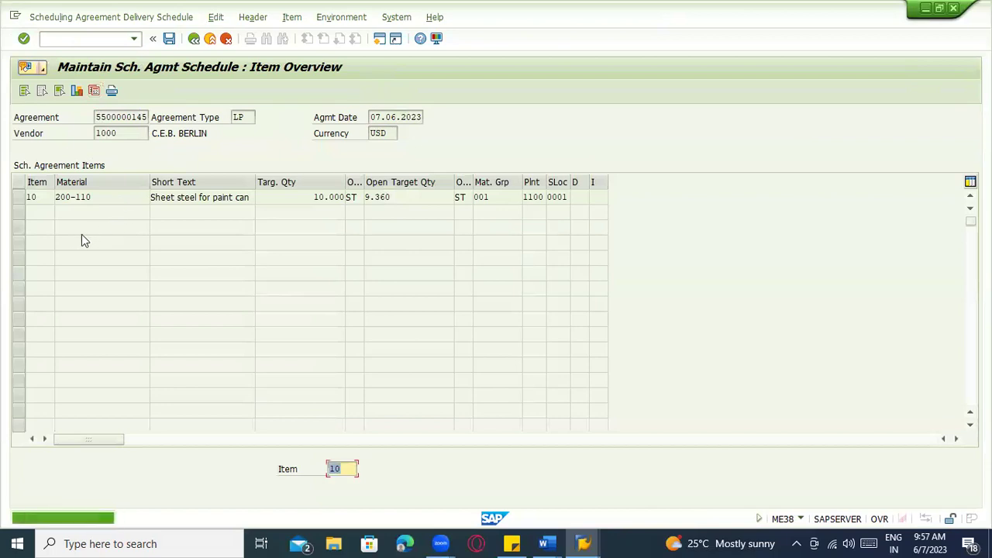
pyautogui.click(18, 197)
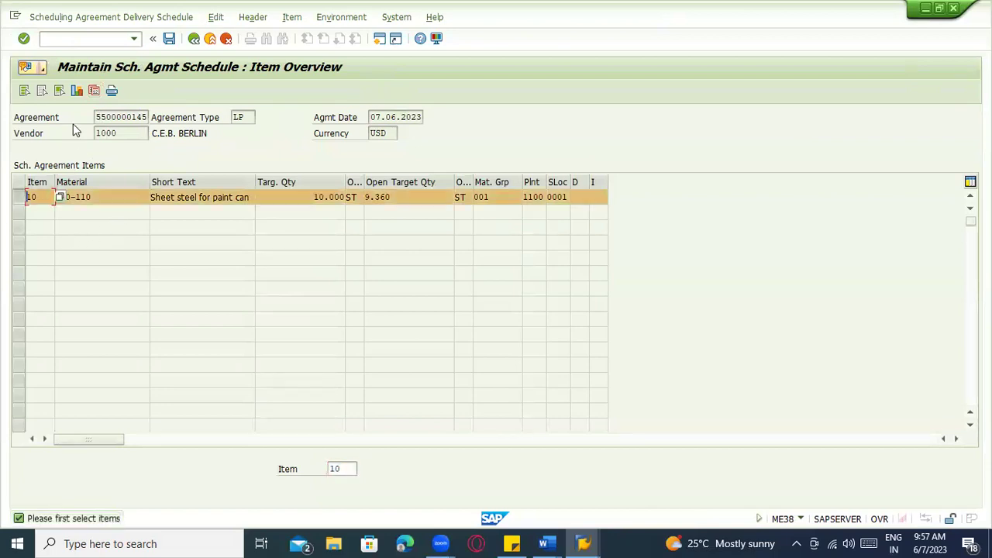
pyautogui.click(91, 93)
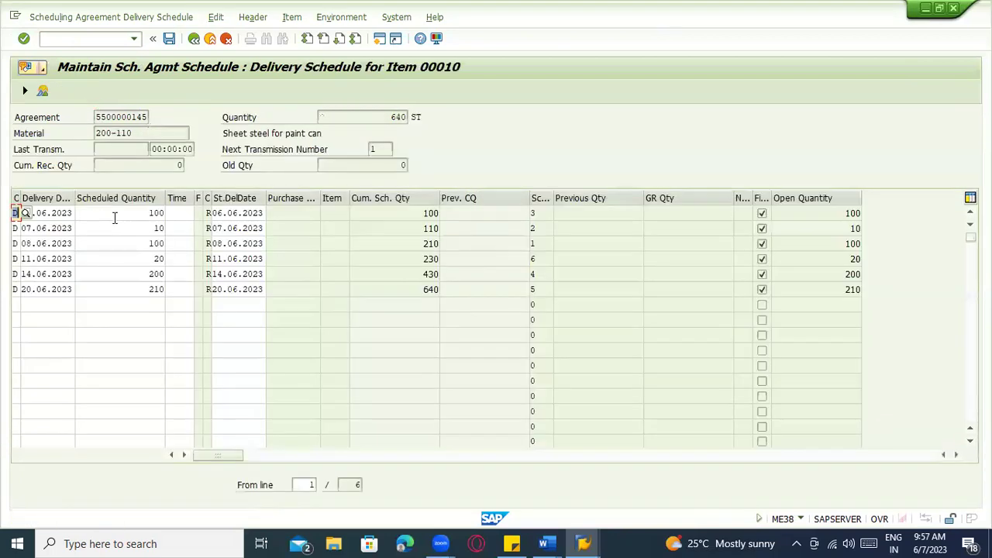
pyautogui.click(62, 229)
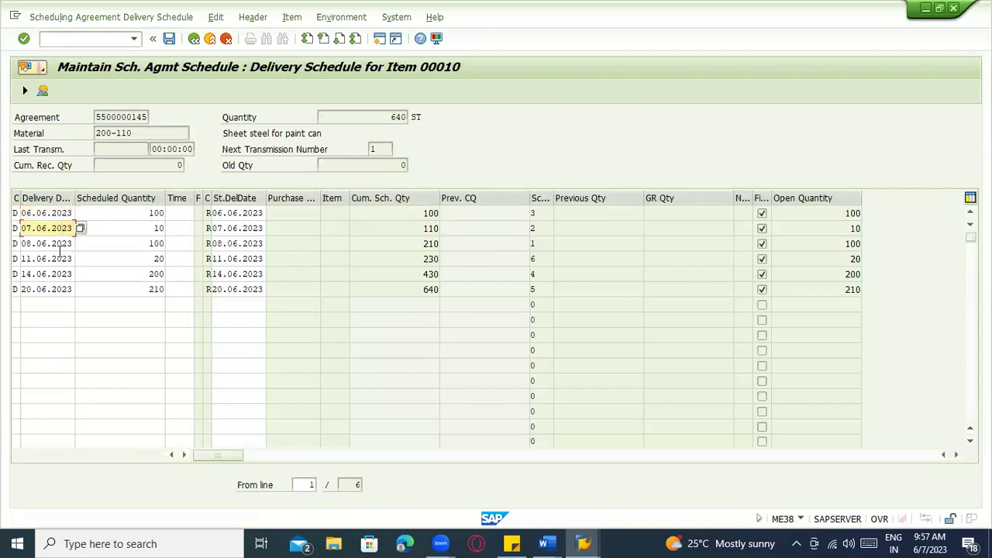
pyautogui.click(138, 213)
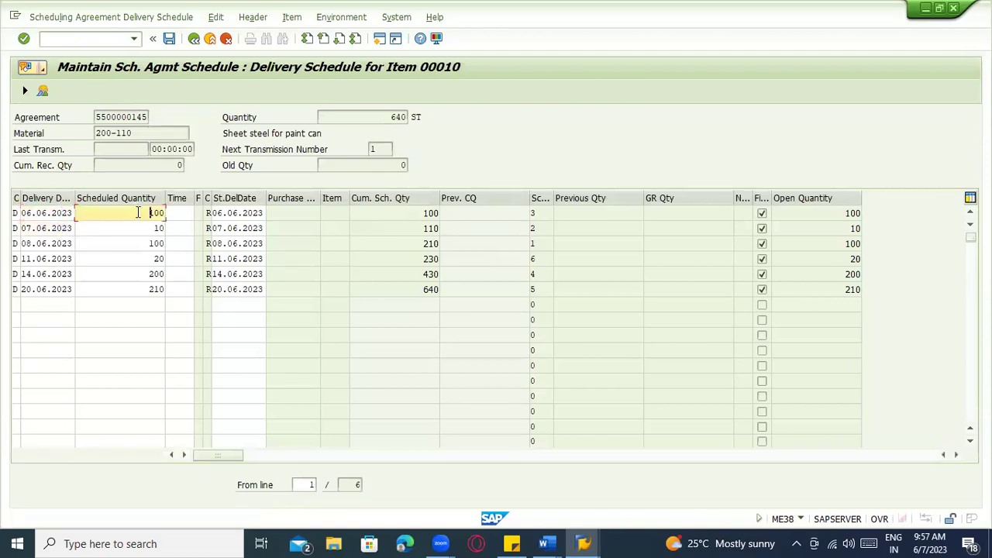
# Start MIGO with /nmigo and choose Goods Receipt against a Purchase Order
pyautogui.click(32, 212)
pyautogui.click(109, 36)
pyautogui.write('/nmigo')
pyautogui.press('Return')
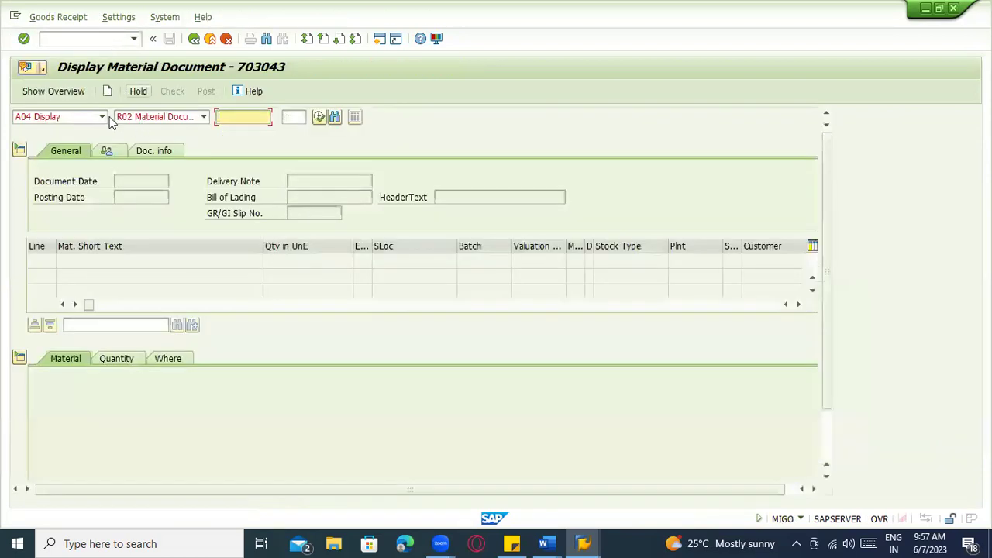
pyautogui.click(102, 117)
pyautogui.click(63, 129)
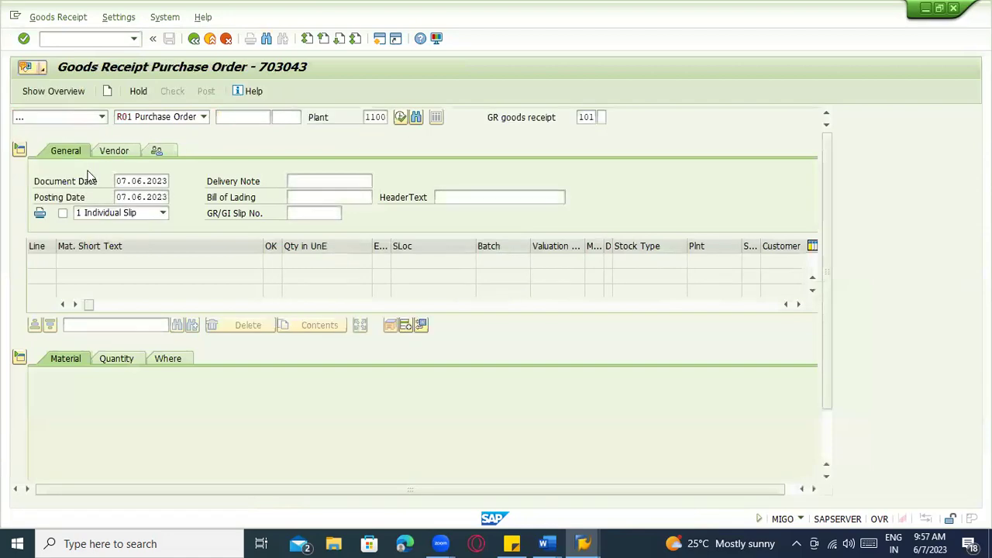
# In a second session, open item 10's delivery schedule in ME38 and inspect the first line's quantity 100
pyautogui.hotkey('alt', 'Tab')
pyautogui.hotkey('alt', 'Tab')
pyautogui.press('Return')
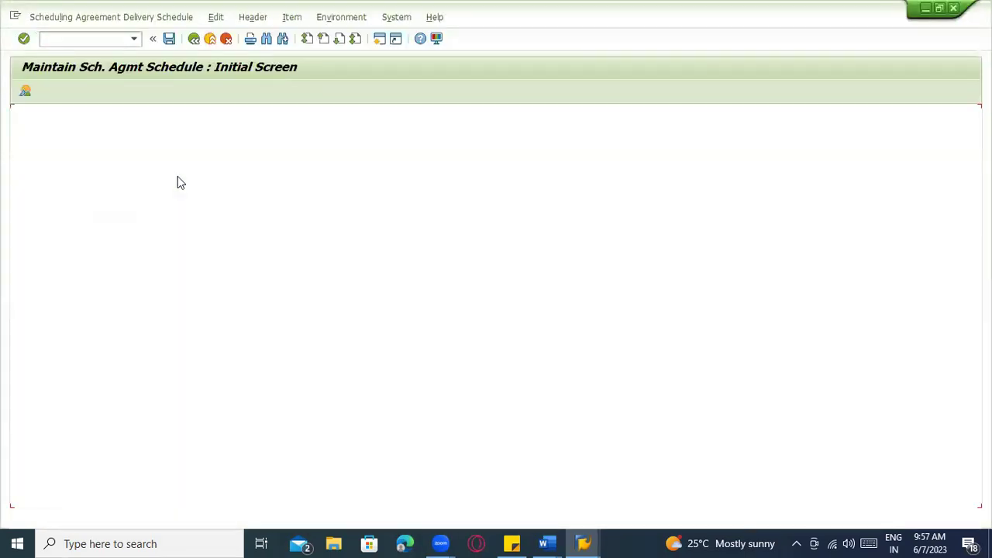
pyautogui.press('Return')
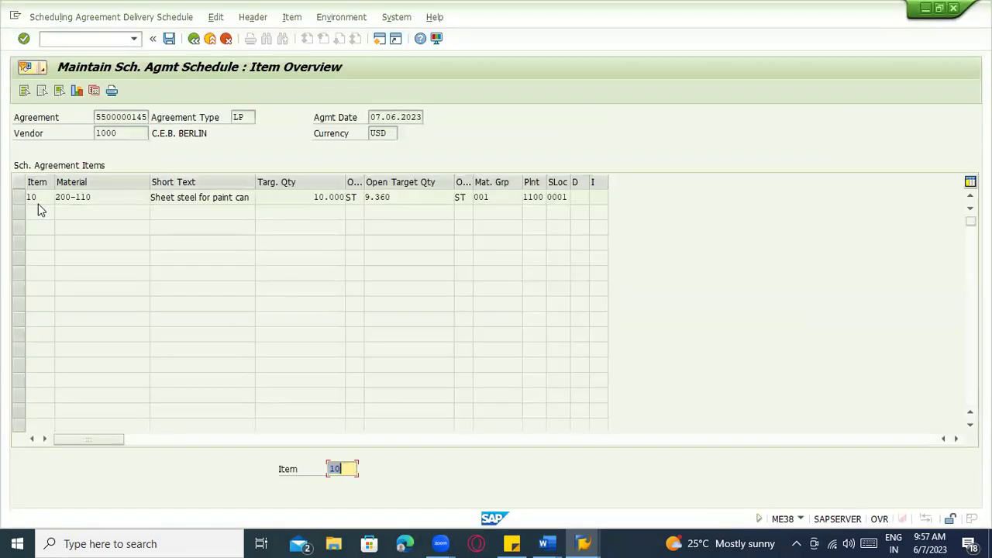
pyautogui.click(21, 198)
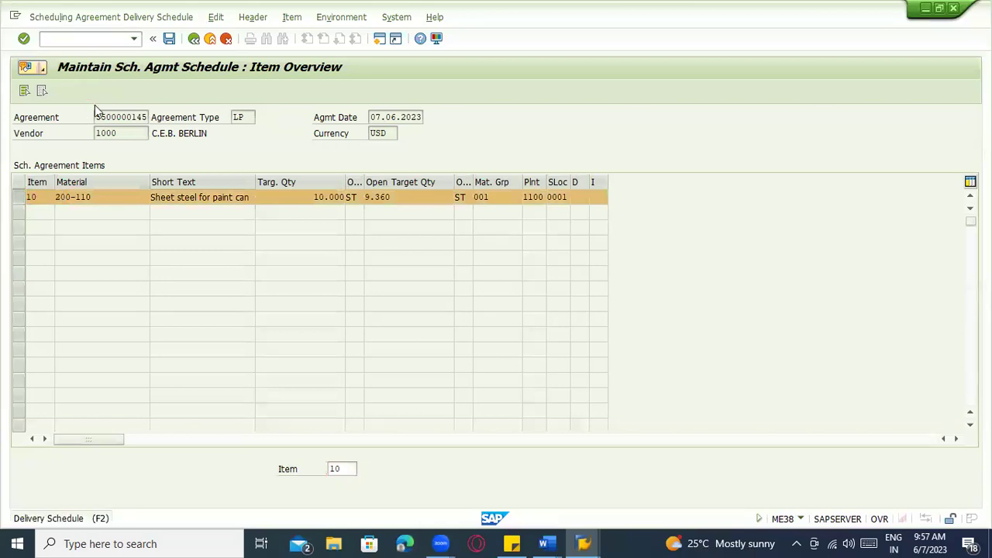
pyautogui.click(94, 91)
pyautogui.click(51, 228)
pyautogui.click(101, 218)
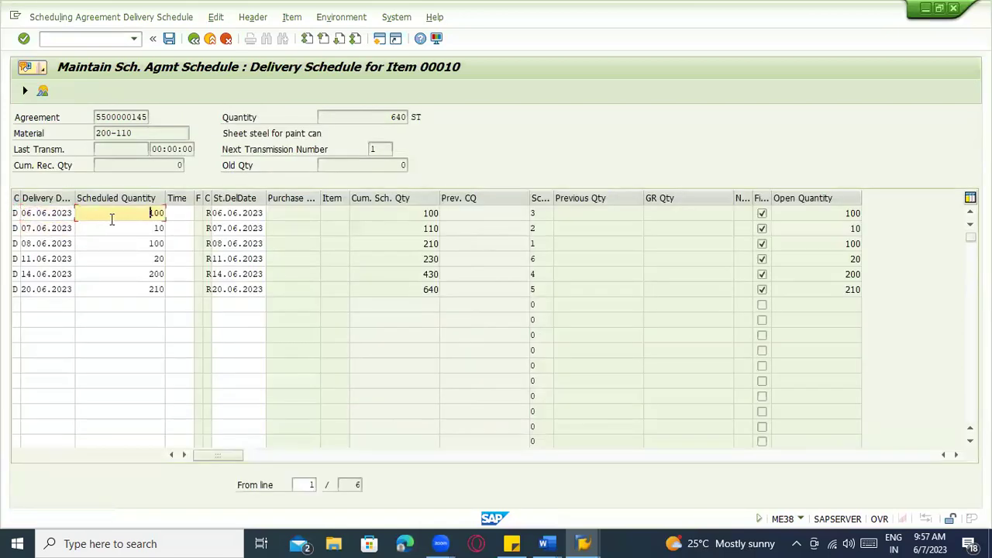
pyautogui.moveTo(124, 216); pyautogui.dragTo(190, 224)
pyautogui.click(148, 214)
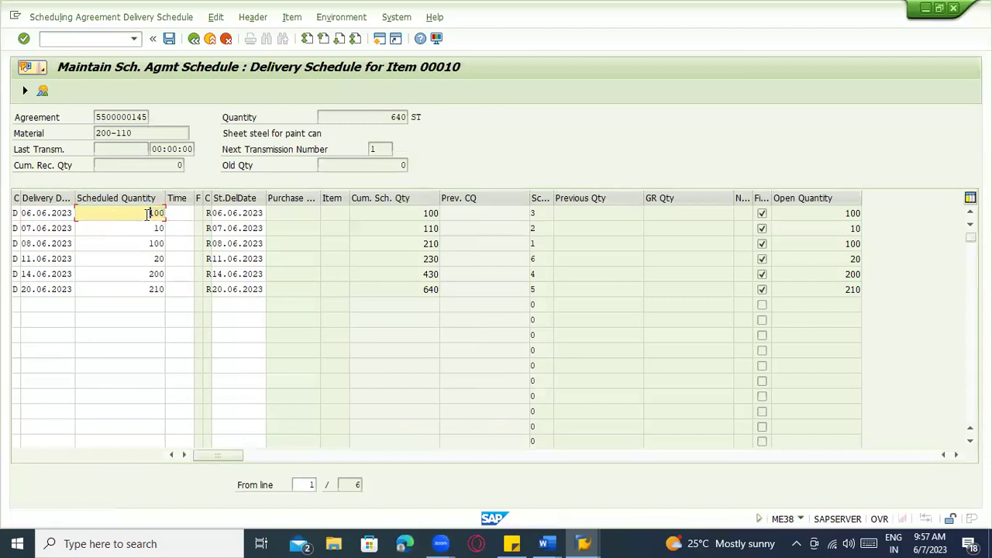
pyautogui.click(45, 212)
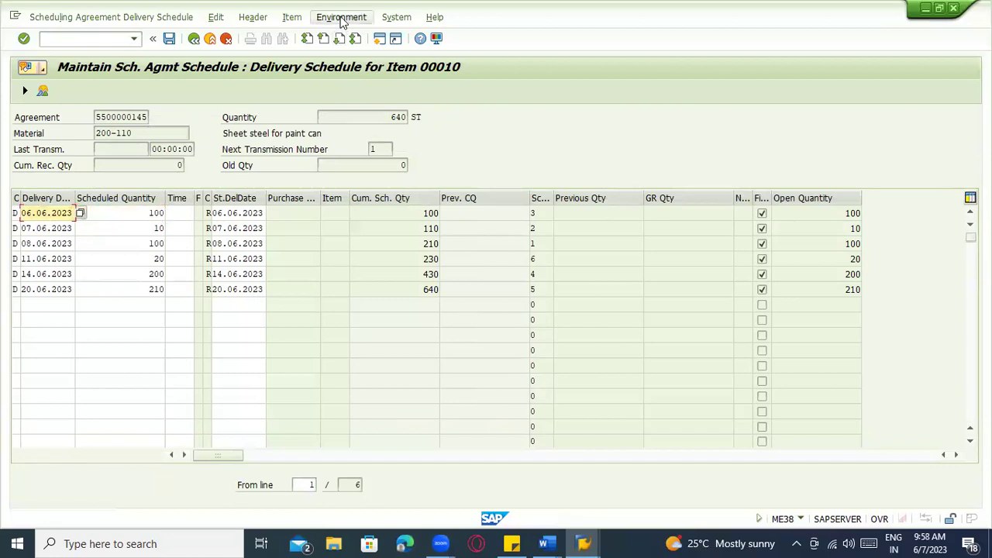
pyautogui.click(392, 19)
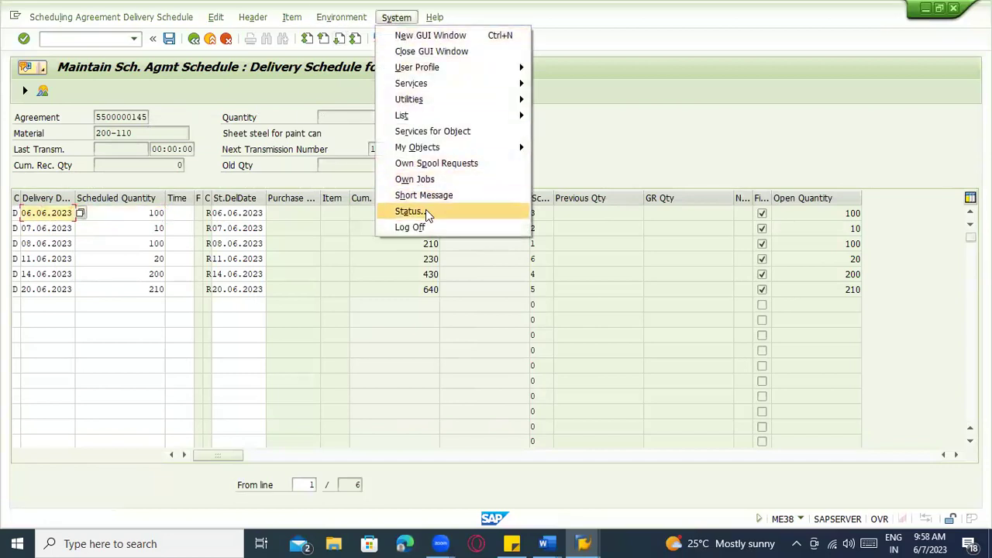
# View and close the system status, then inspect the first line's cumulative quantity and dates
pyautogui.click(426, 210)
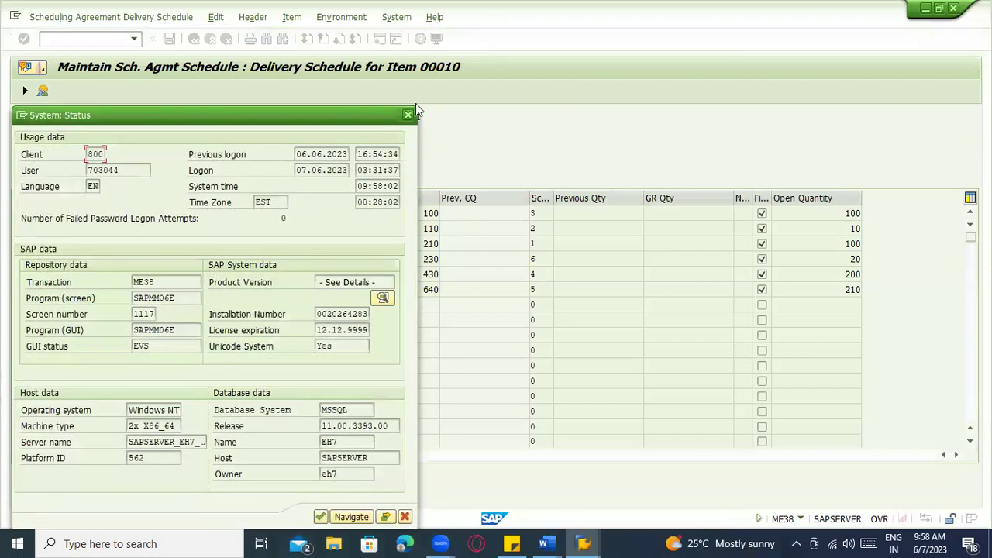
pyautogui.click(407, 114)
pyautogui.click(385, 214)
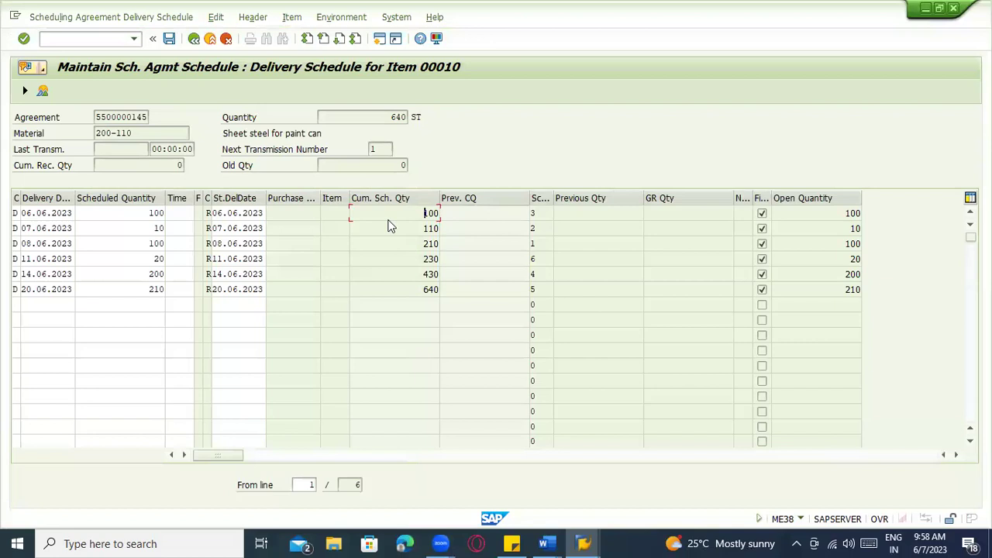
pyautogui.click(54, 213)
pyautogui.click(54, 227)
pyautogui.click(44, 212)
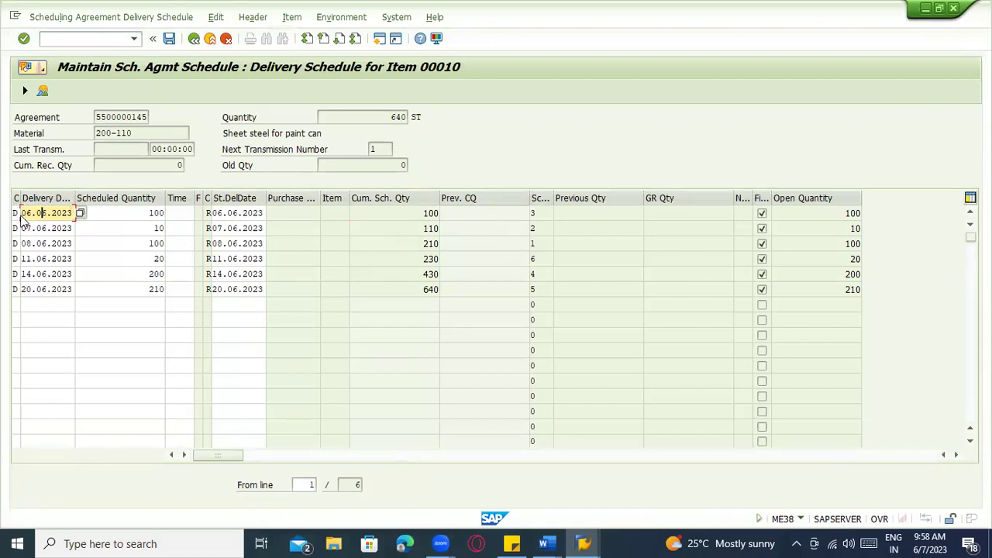
# Return to the item overview and check the system status again, noting time zone EST
pyautogui.click(194, 38)
pyautogui.click(396, 17)
pyautogui.click(434, 211)
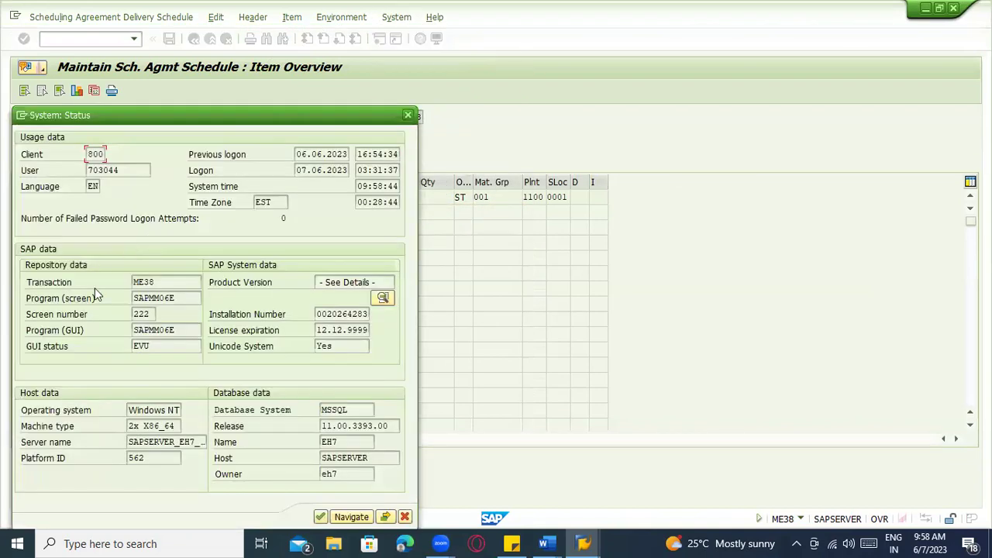
pyautogui.doubleClick(263, 203)
pyautogui.press('Return')
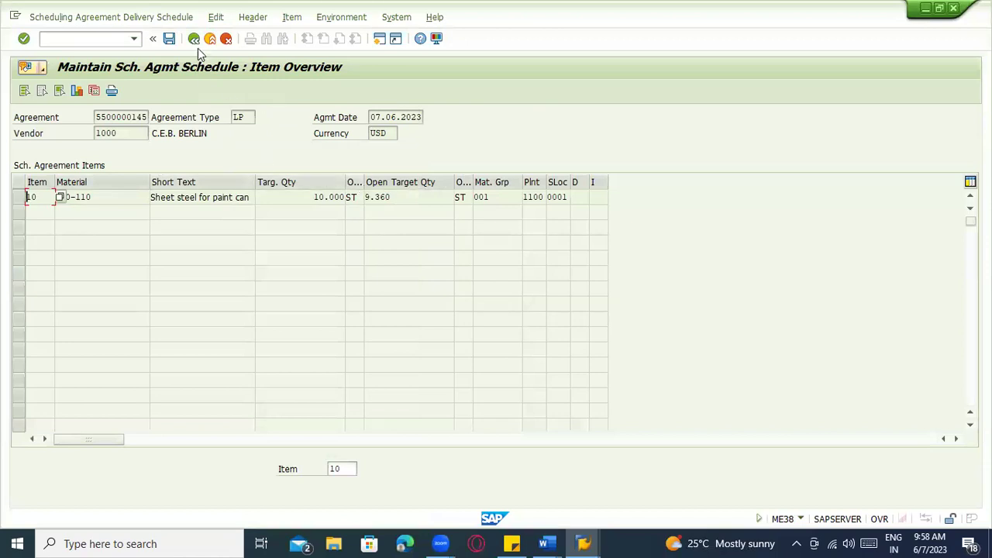
pyautogui.hotkey('alt', 'Tab')
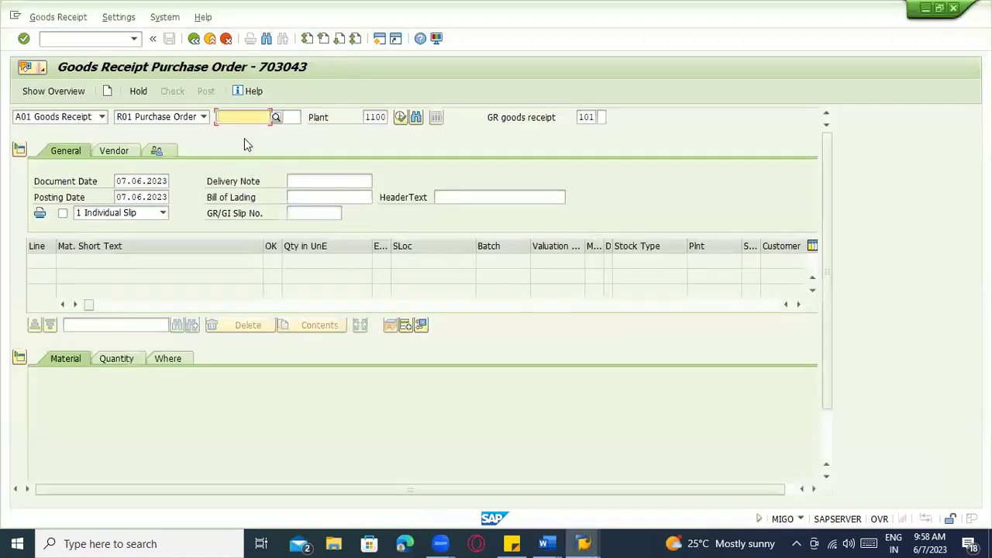
pyautogui.hotkey('alt', 'Tab')
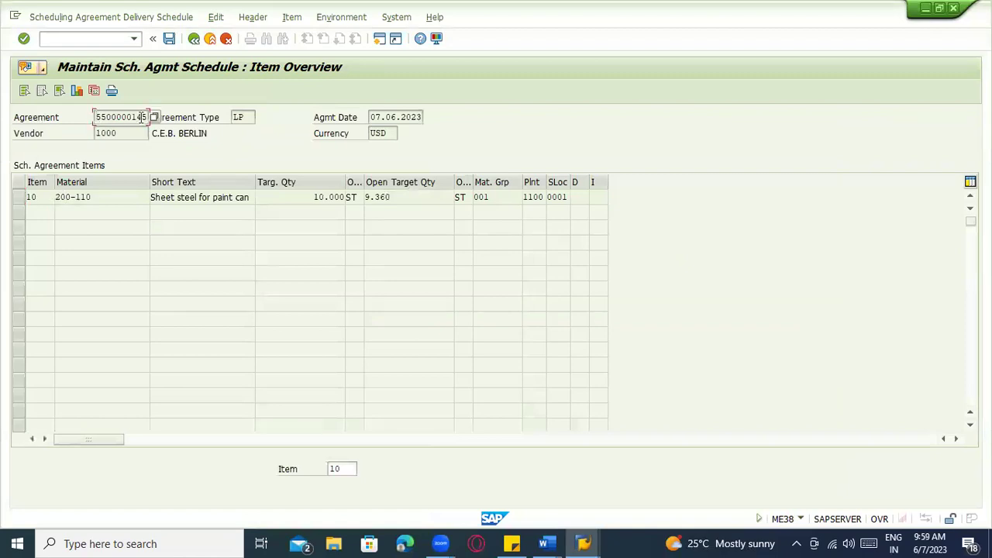
pyautogui.doubleClick(142, 117)
pyautogui.hotkey('ctrl', 'c')
pyautogui.click(177, 122)
pyautogui.hotkey('alt', 'Tab')
pyautogui.hotkey('ctrl', 'v')
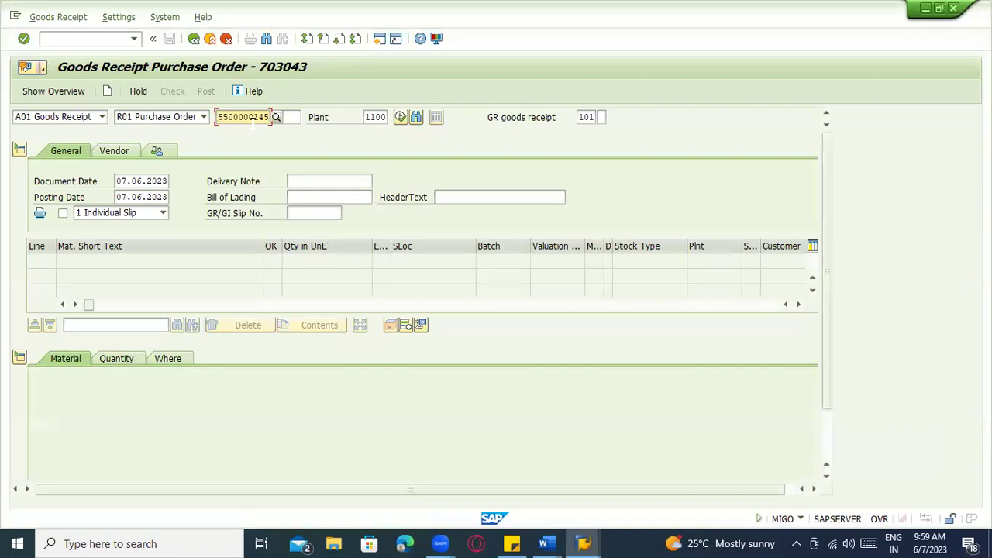
pyautogui.press('Return')
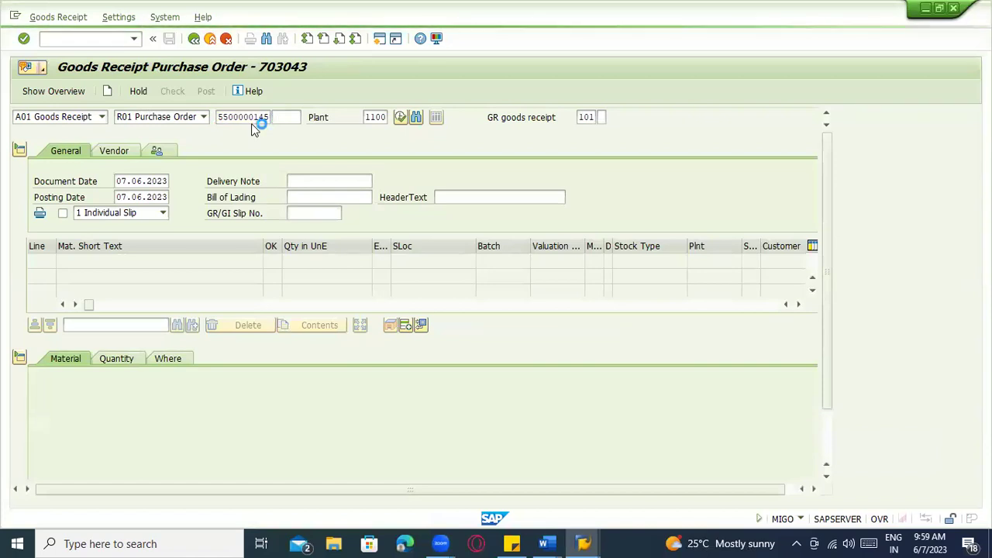
# Reopen item 10's delivery schedule, compare the 06.06.2023 quantity with the receipt quantity, then exit ME38
pyautogui.hotkey('alt', 'Tab')
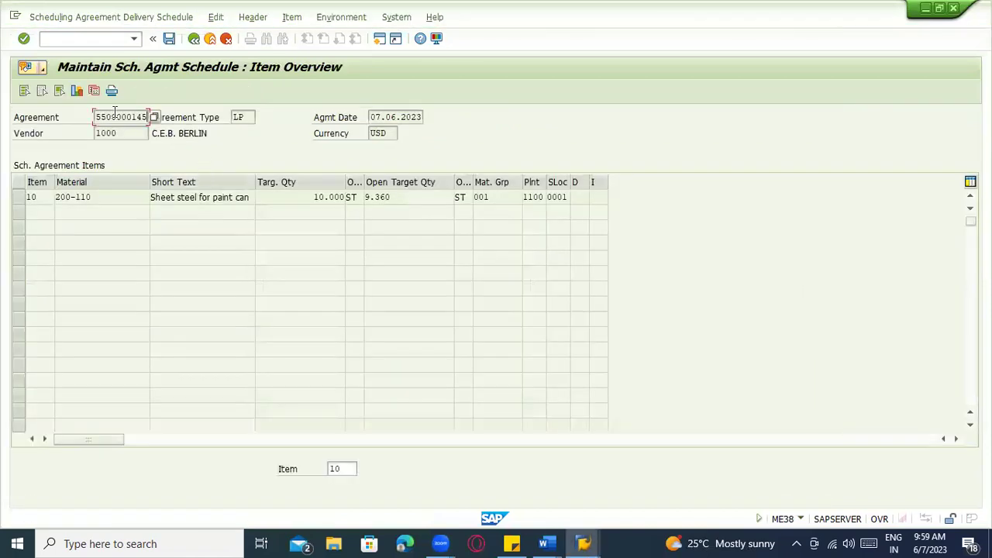
pyautogui.click(93, 91)
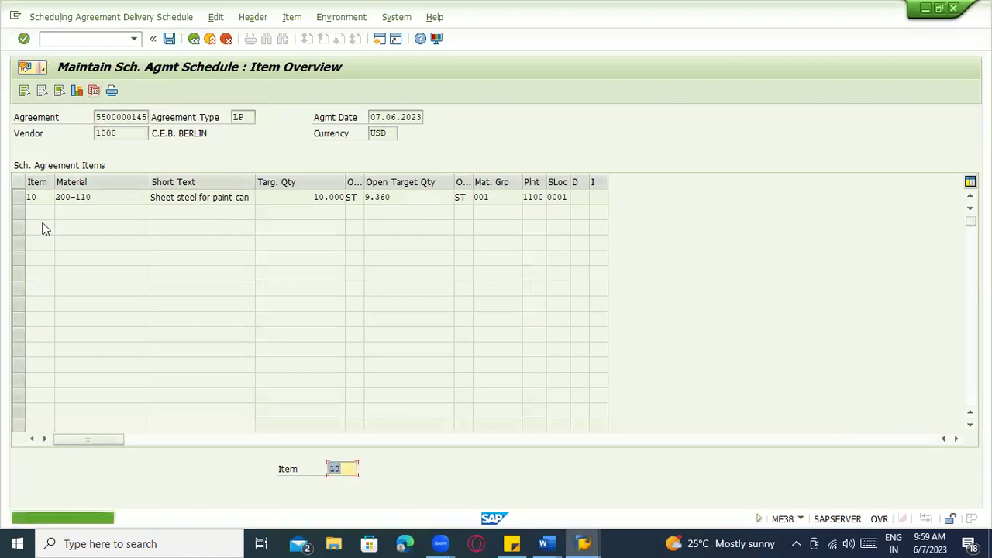
pyautogui.click(21, 197)
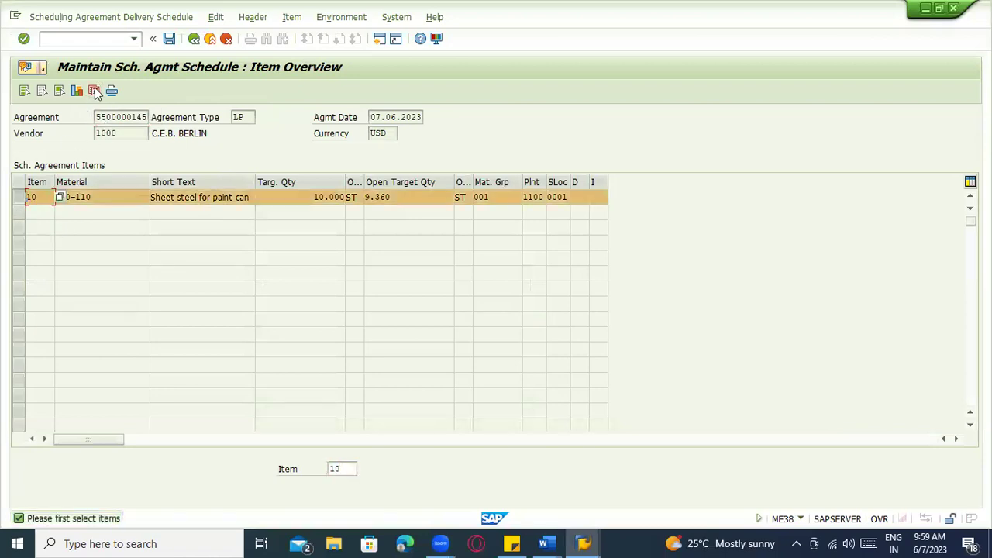
pyautogui.click(94, 90)
pyautogui.click(54, 212)
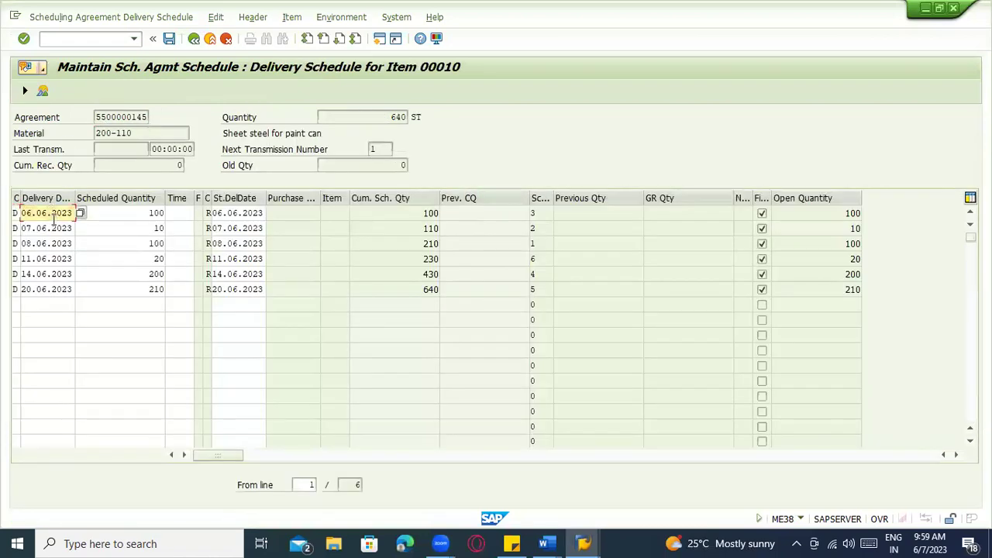
pyautogui.click(136, 213)
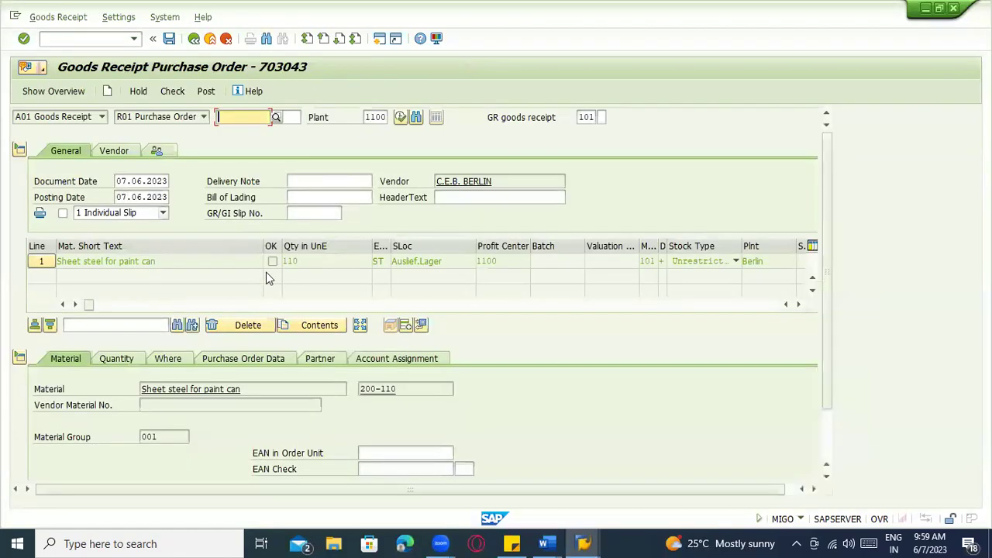
pyautogui.click(289, 262)
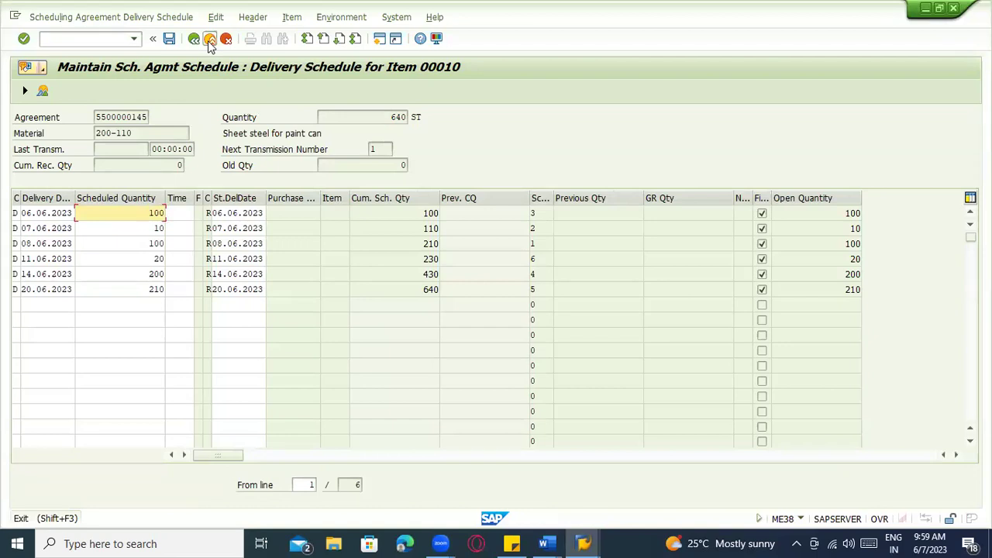
pyautogui.click(210, 39)
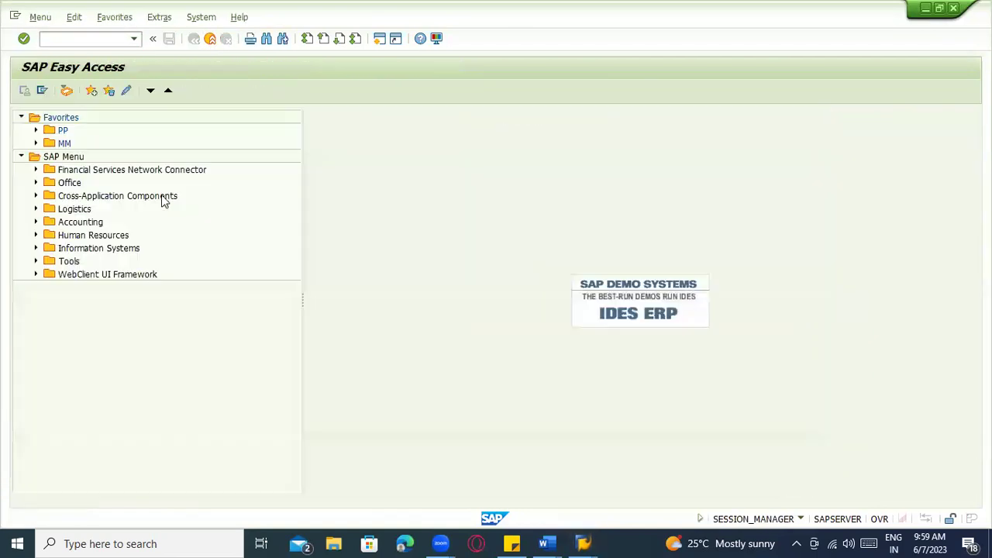
# Rerun ME38, open item 10's schedule and compare the 07.06.2023 line with received quantity 110
pyautogui.click(82, 61)
pyautogui.write('me38')
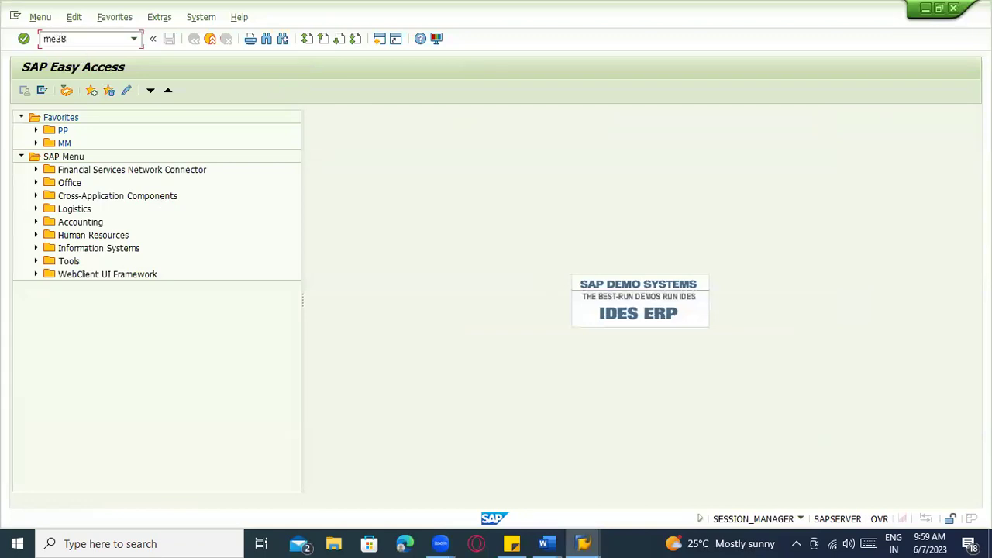
pyautogui.press('Return')
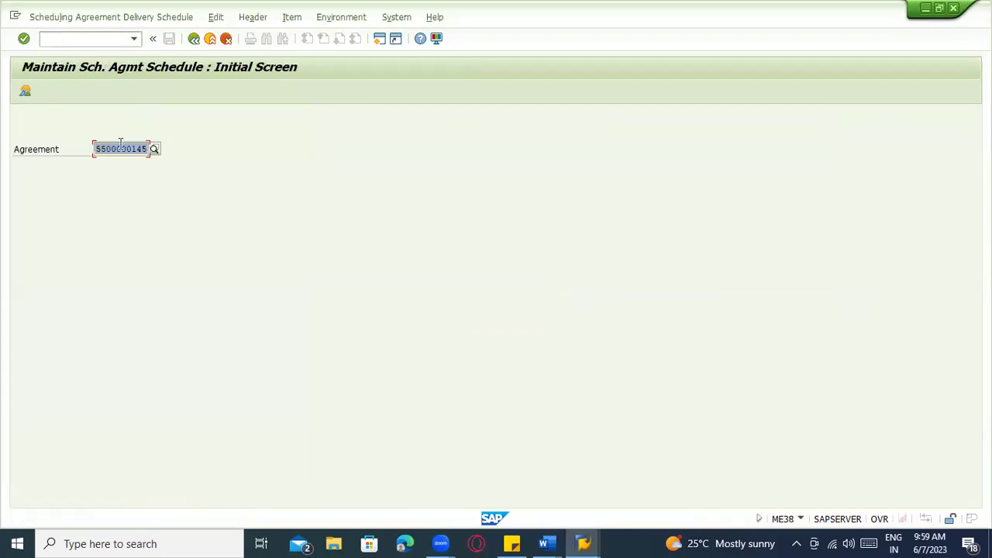
pyautogui.click(120, 147)
pyautogui.press('Return')
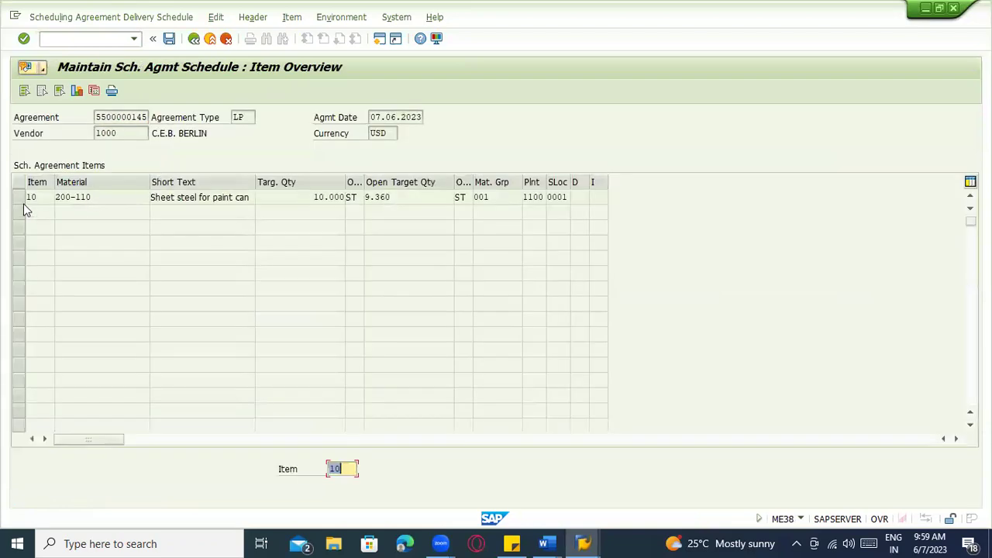
pyautogui.click(23, 203)
pyautogui.click(94, 90)
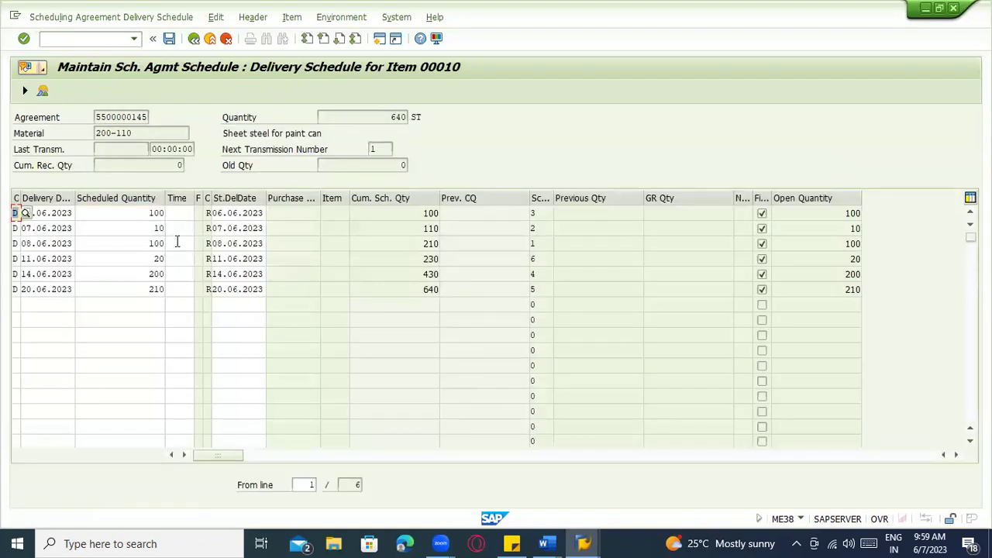
pyautogui.click(139, 228)
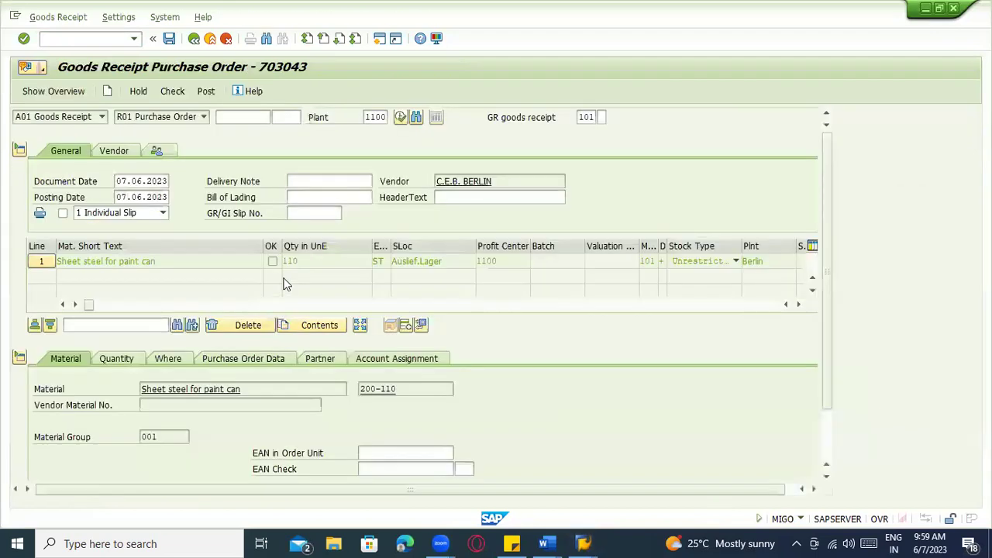
pyautogui.doubleClick(291, 261)
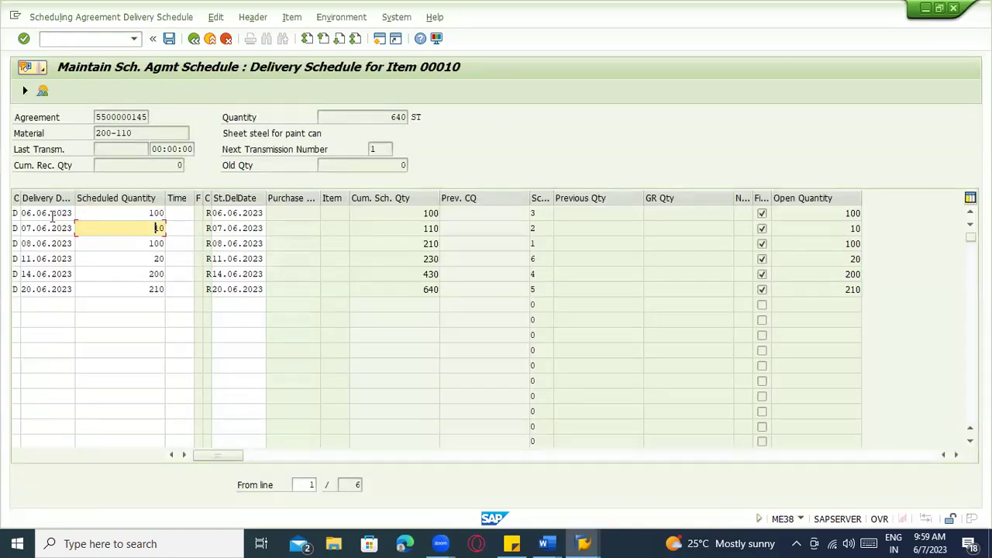
pyautogui.click(50, 228)
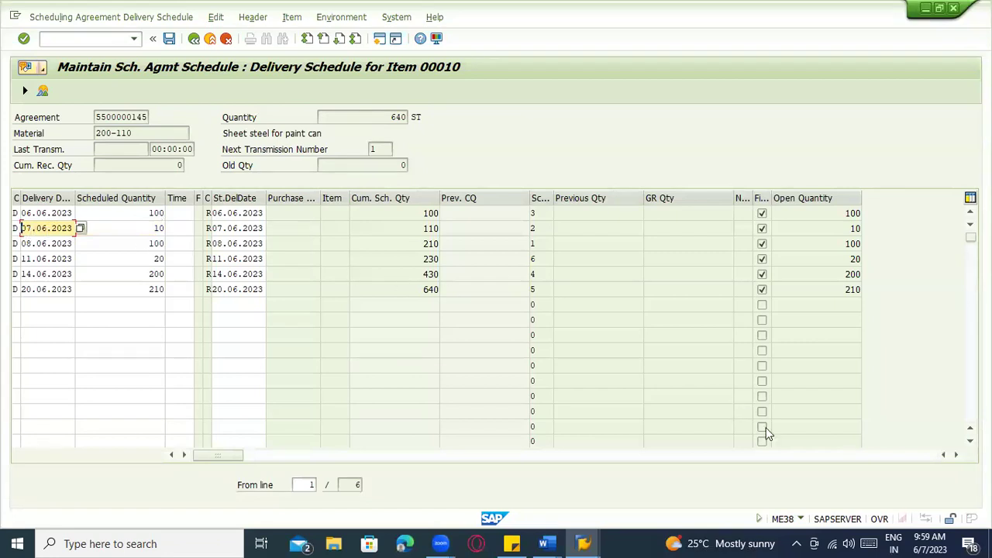
pyautogui.click(801, 519)
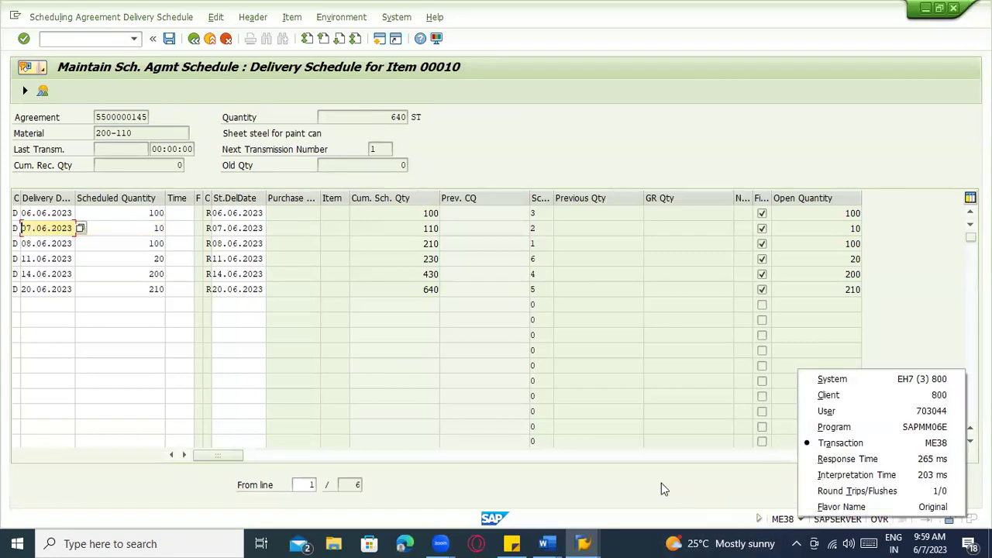
pyautogui.click(644, 471)
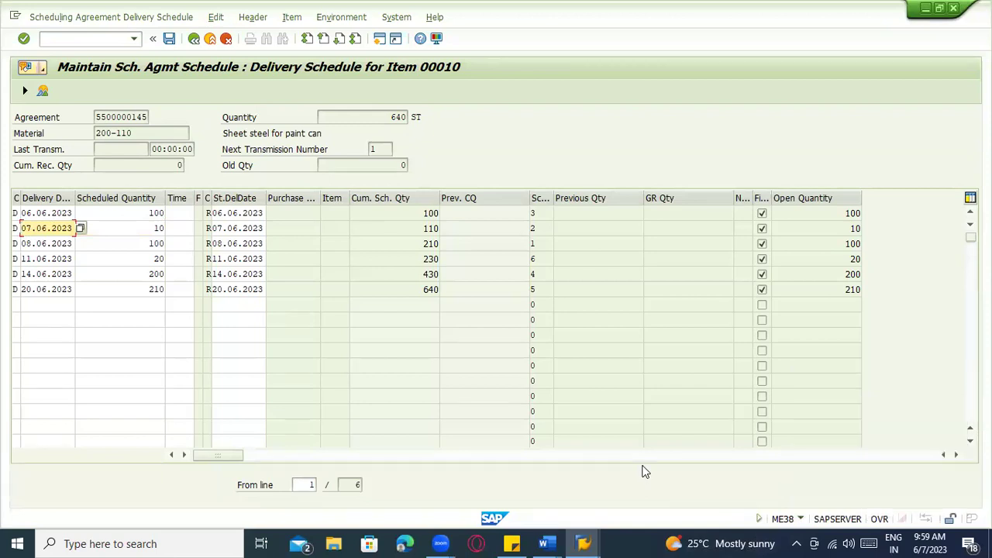
pyautogui.click(341, 17)
pyautogui.moveTo(397, 17)
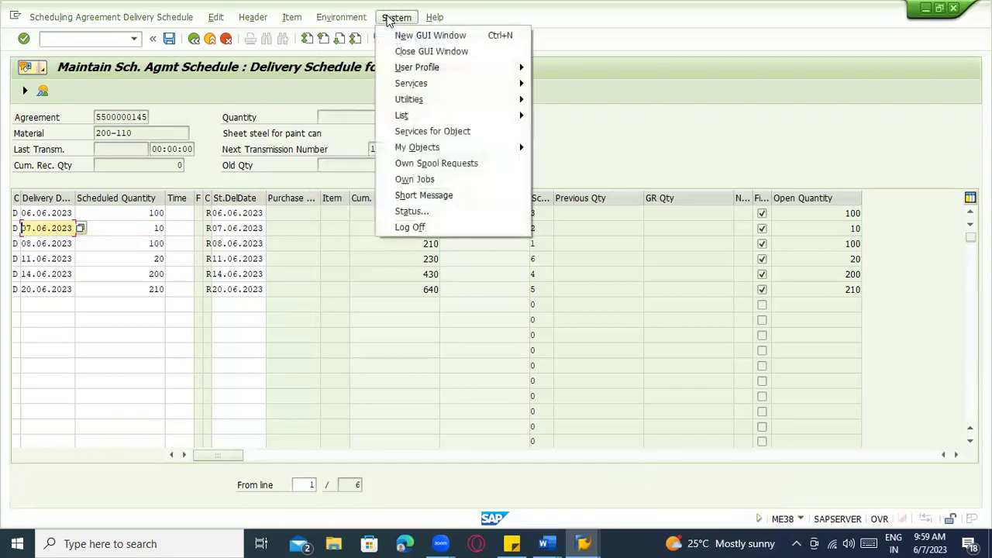
pyautogui.click(427, 208)
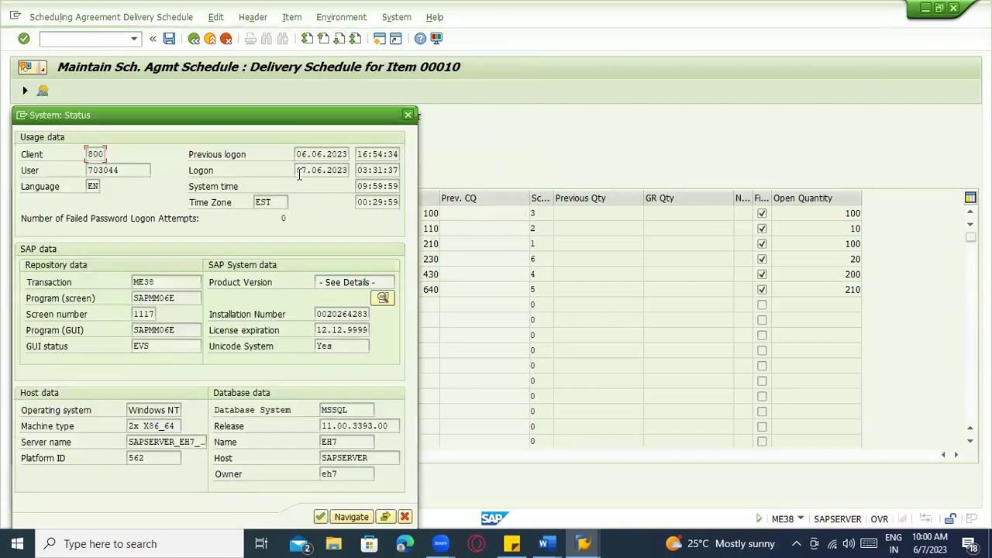
pyautogui.moveTo(298, 171); pyautogui.dragTo(353, 170)
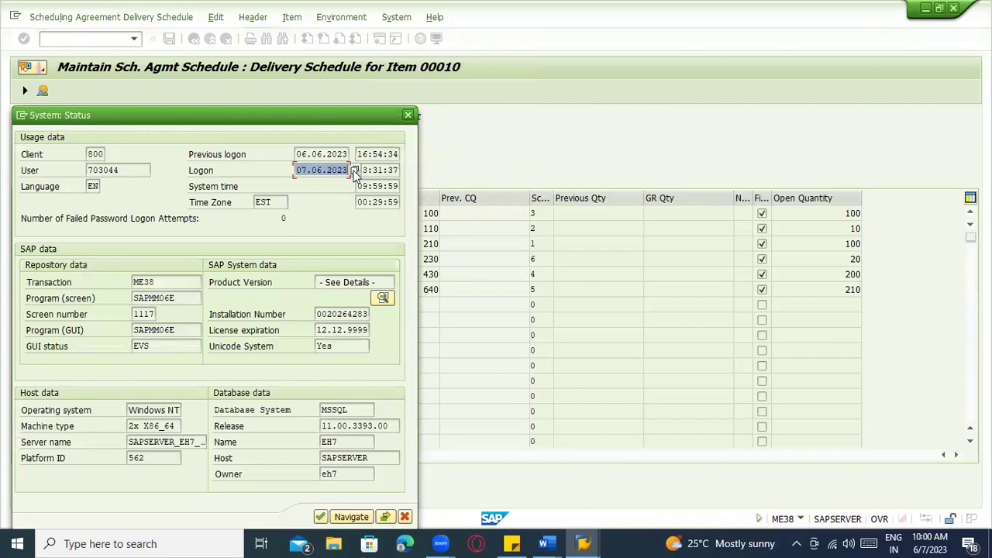
pyautogui.moveTo(285, 202); pyautogui.dragTo(240, 200)
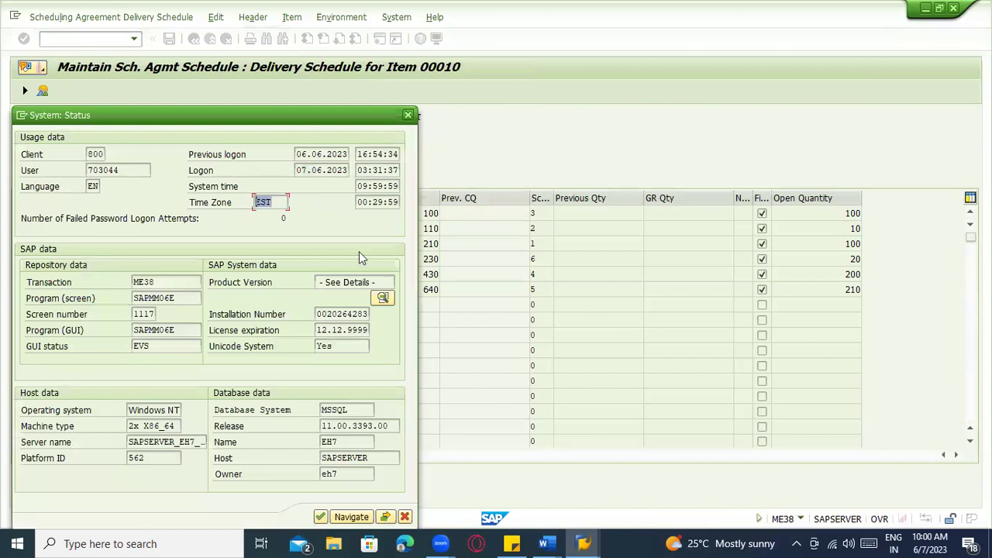
pyautogui.press('Return')
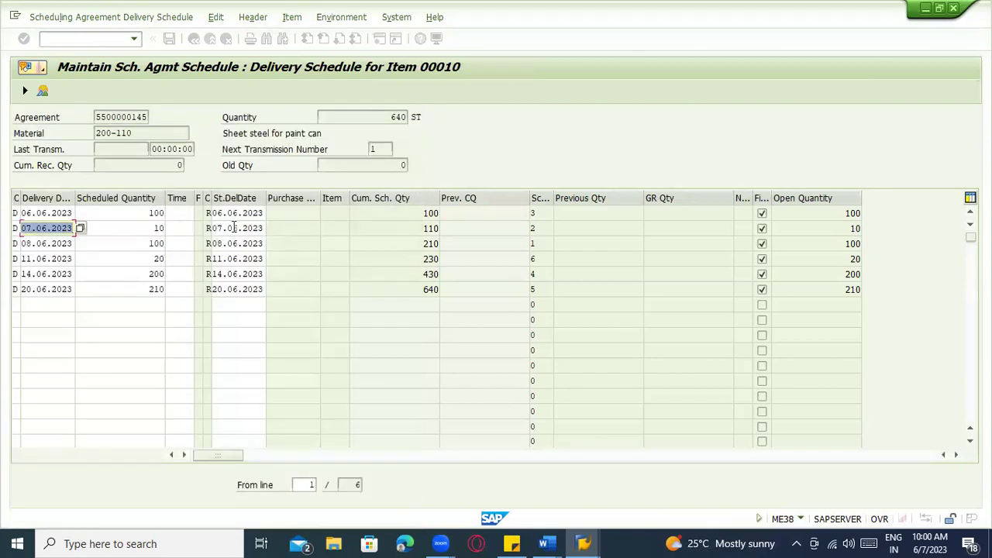
# Compare the 06.06.2023 (100) and 07.06.2023 scheduled quantities, then go back to the item overview
pyautogui.click(134, 228)
pyautogui.click(134, 213)
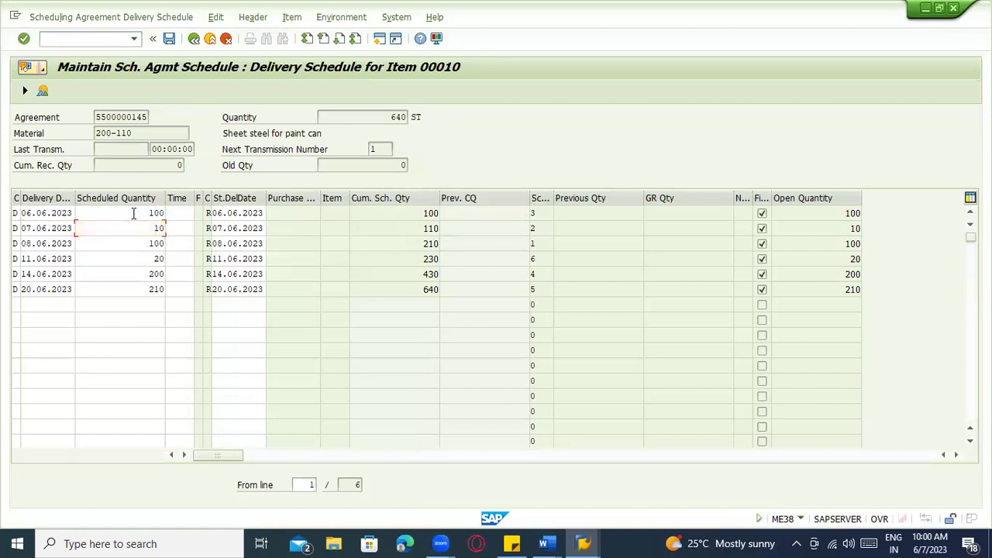
pyautogui.click(135, 228)
pyautogui.click(136, 213)
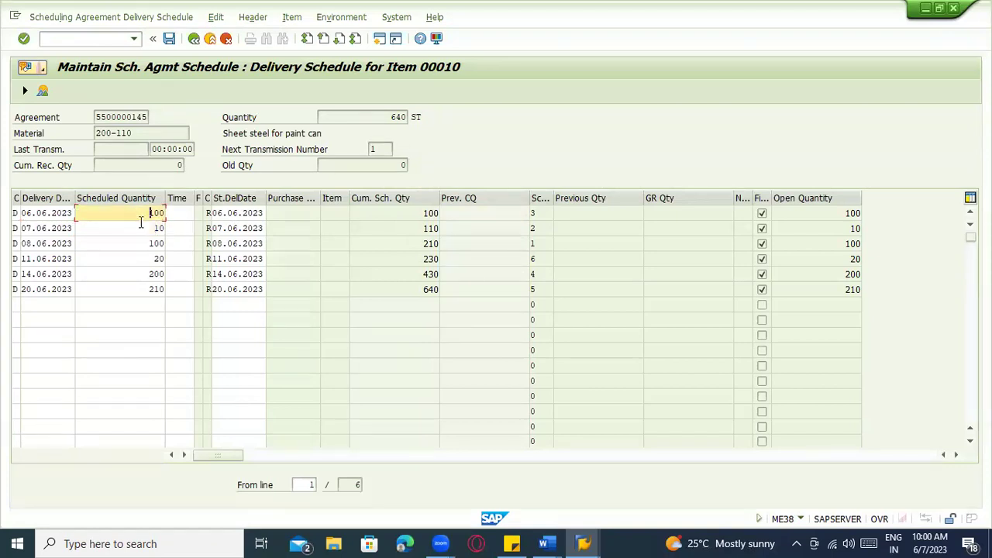
pyautogui.click(196, 40)
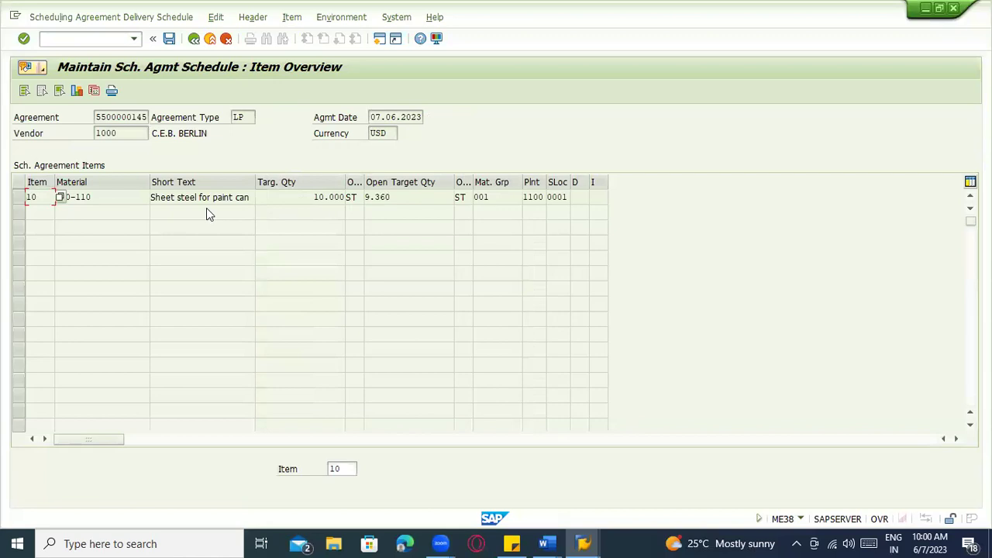
# Reopen item 10's schedule and compare the 06.06 and 07.06 delivery and statistical dates
pyautogui.click(19, 198)
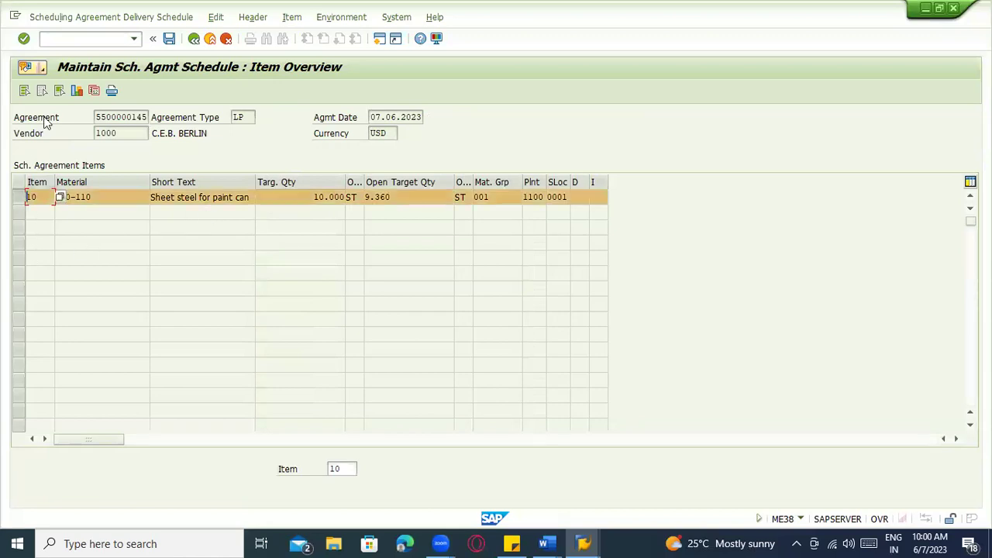
pyautogui.click(91, 91)
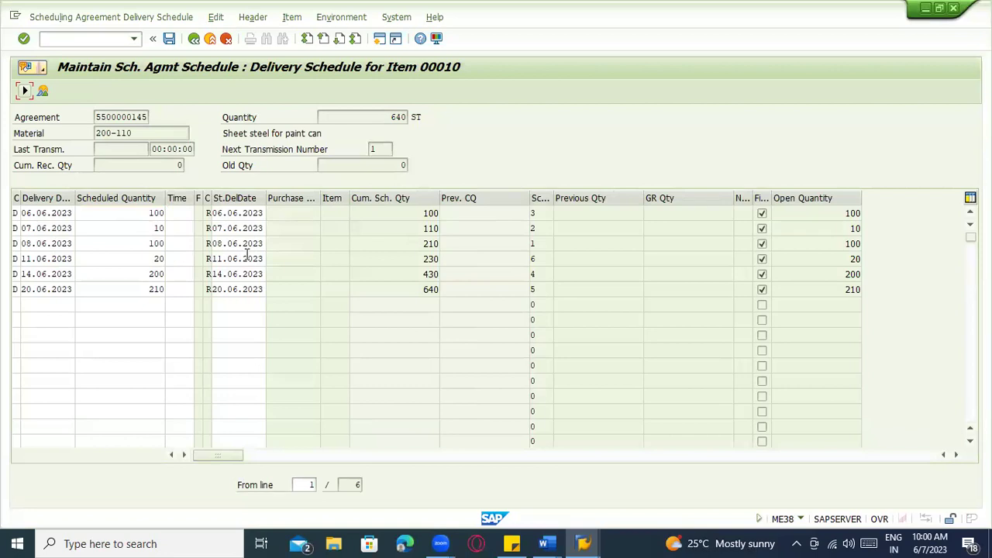
pyautogui.click(250, 227)
pyautogui.click(234, 213)
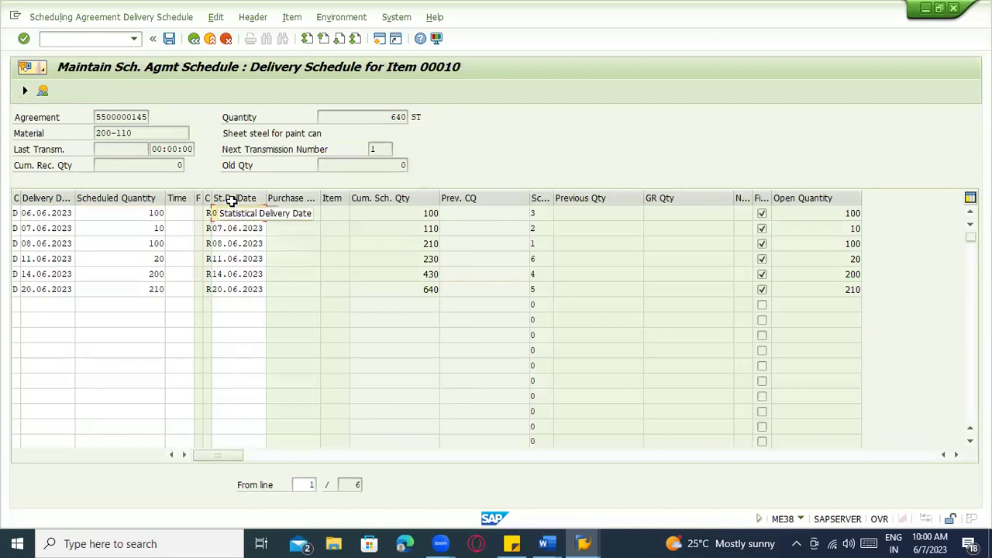
pyautogui.click(43, 228)
pyautogui.click(43, 214)
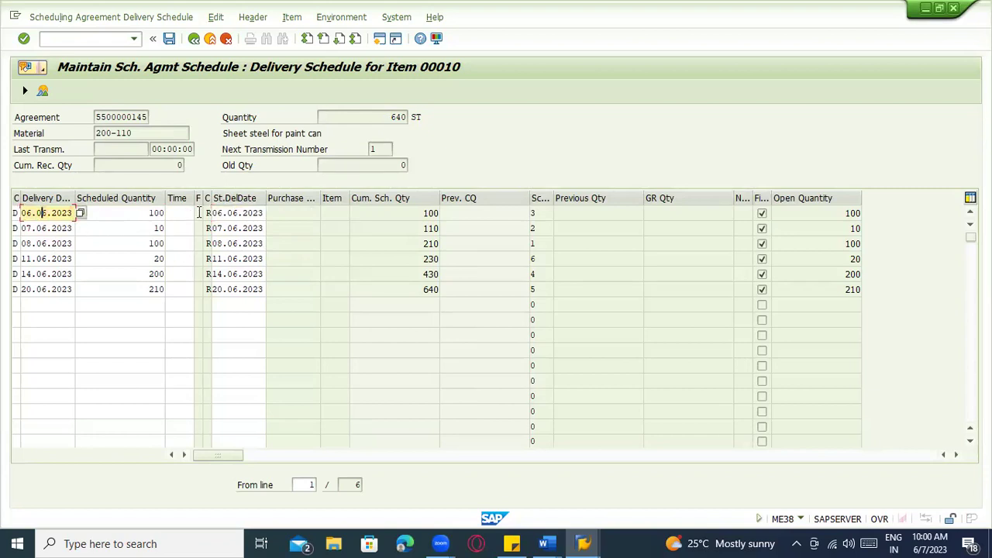
pyautogui.click(229, 213)
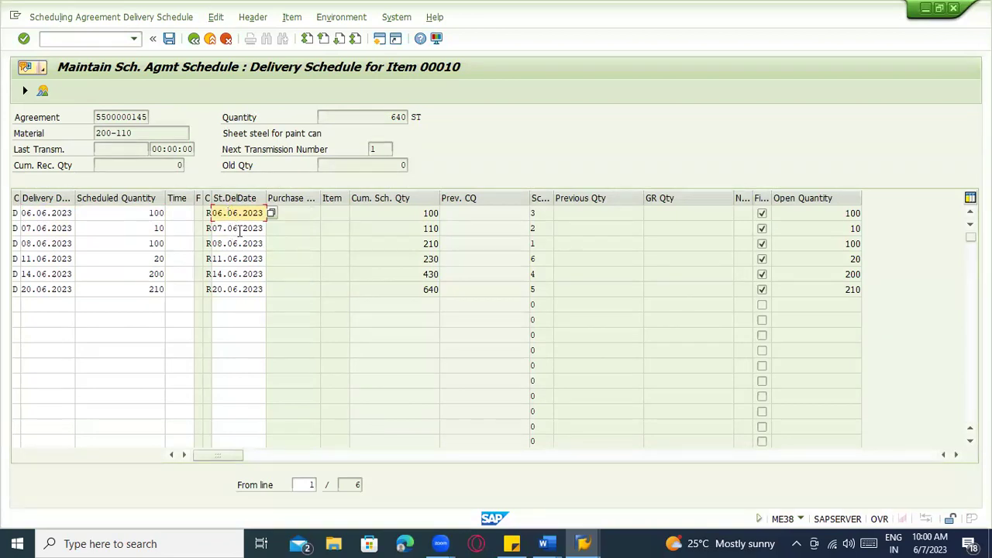
pyautogui.click(194, 38)
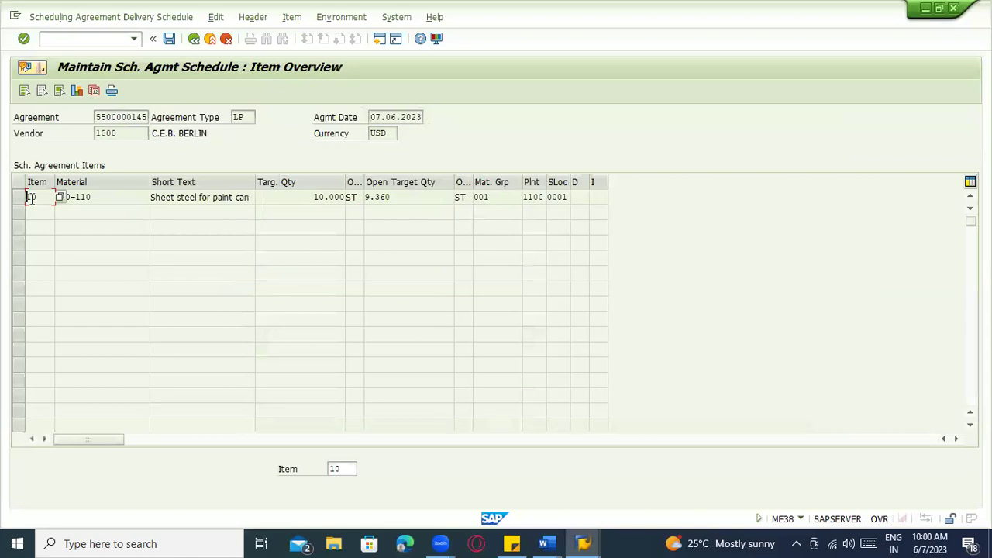
# Reopen item 10's schedule and check line quantities and dates against the received 110
pyautogui.click(19, 197)
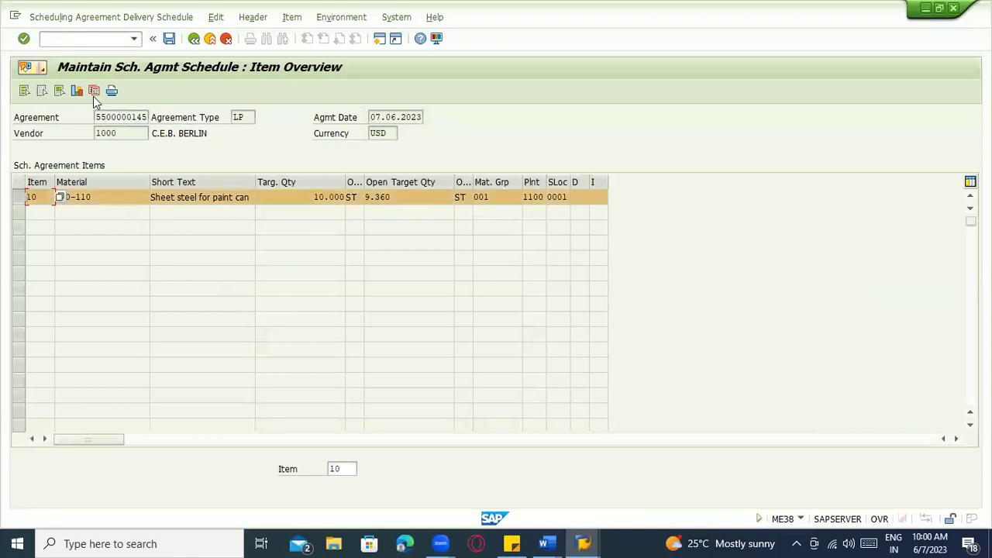
pyautogui.click(94, 91)
pyautogui.click(123, 213)
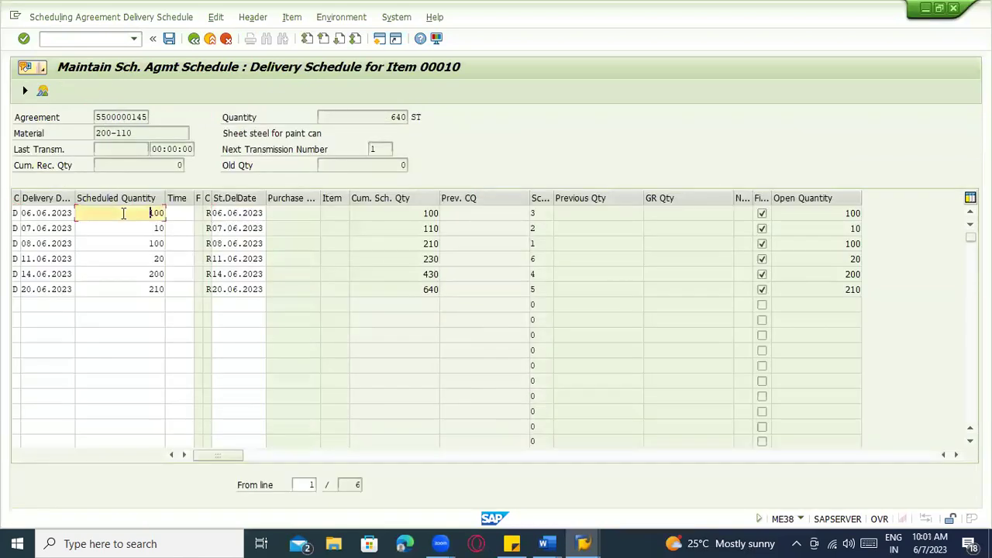
pyautogui.click(130, 225)
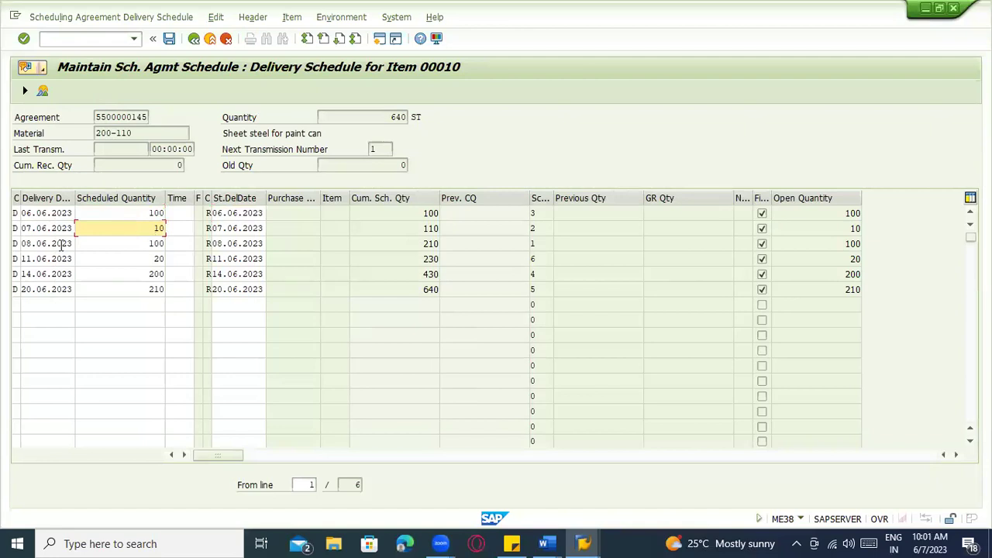
pyautogui.click(28, 214)
pyautogui.click(31, 228)
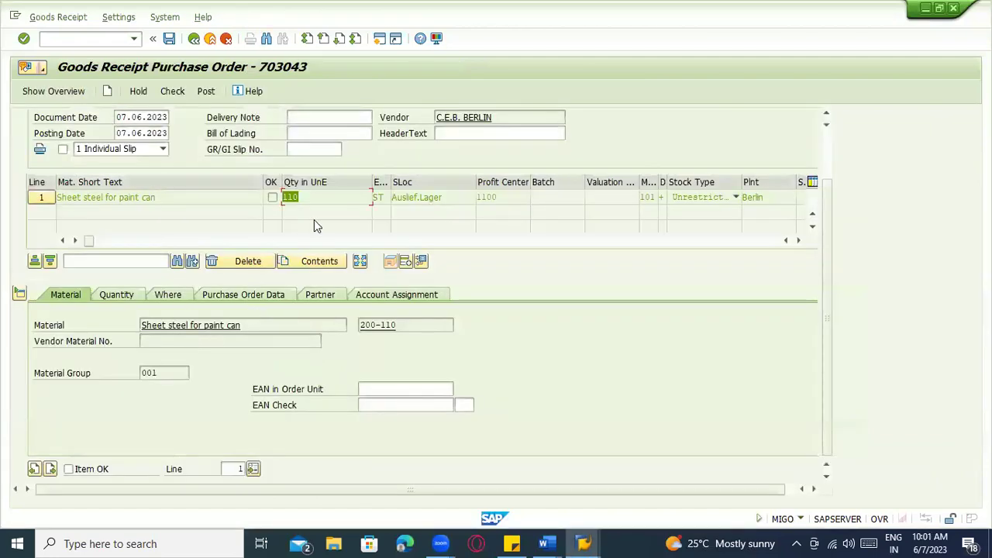
pyautogui.click(312, 199)
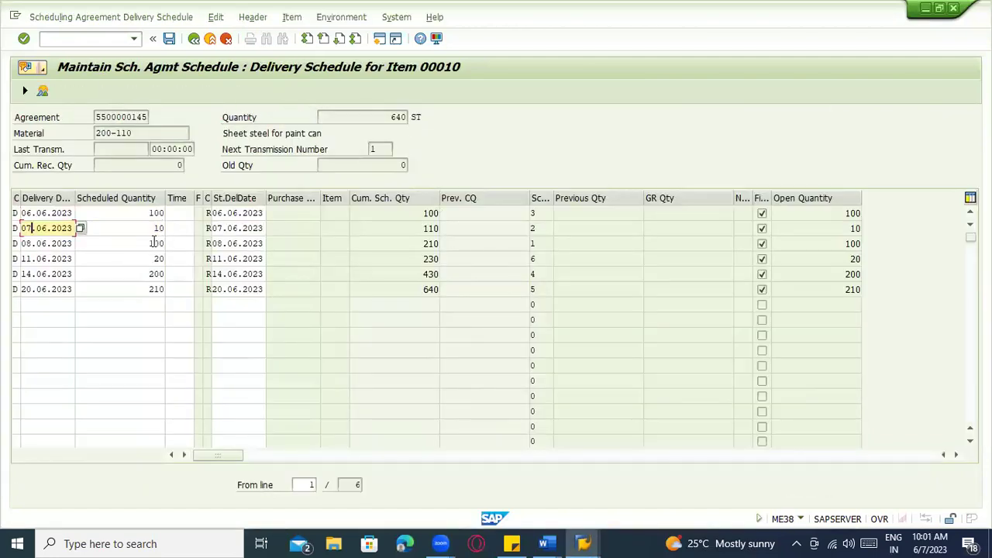
pyautogui.click(152, 243)
pyautogui.doubleClick(153, 243)
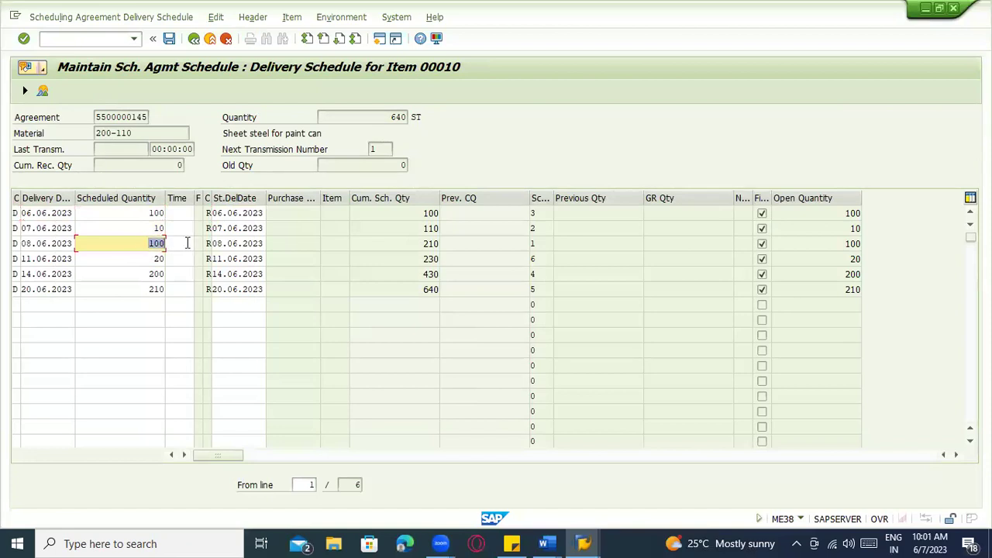
# Recheck the 06.06 and 07.06 quantities and the item's quantity details, then back out to the item overview
pyautogui.click(135, 232)
pyautogui.click(129, 215)
pyautogui.click(137, 228)
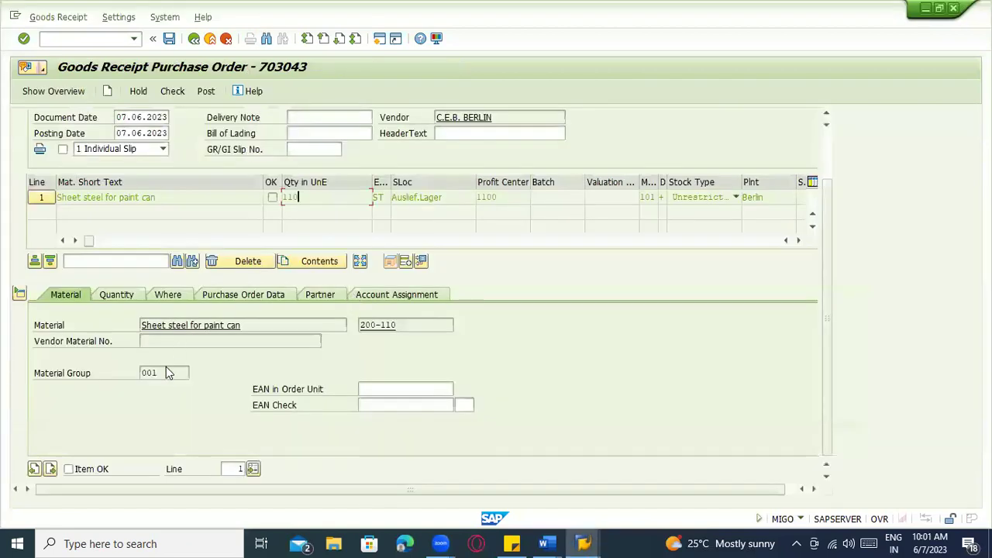
pyautogui.click(129, 299)
pyautogui.click(185, 322)
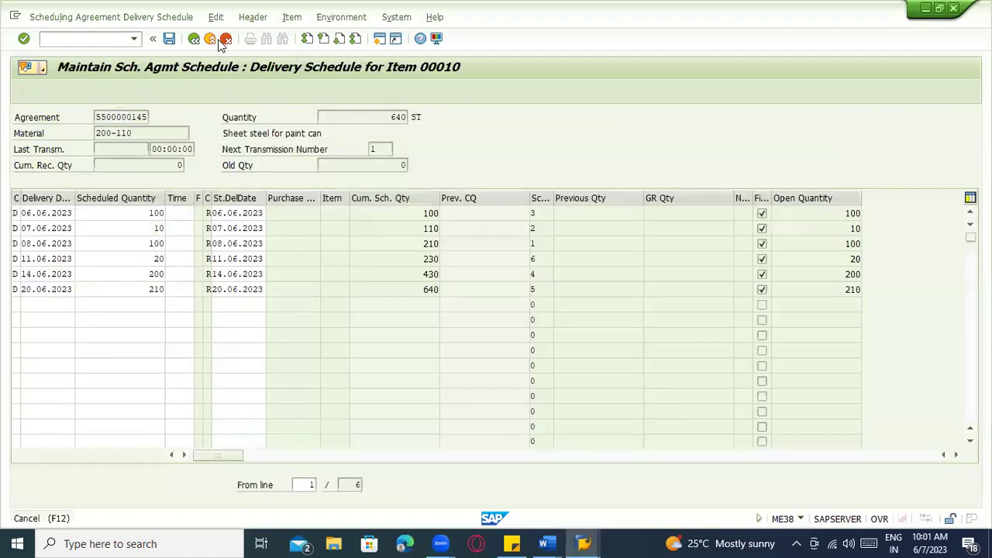
pyautogui.click(221, 40)
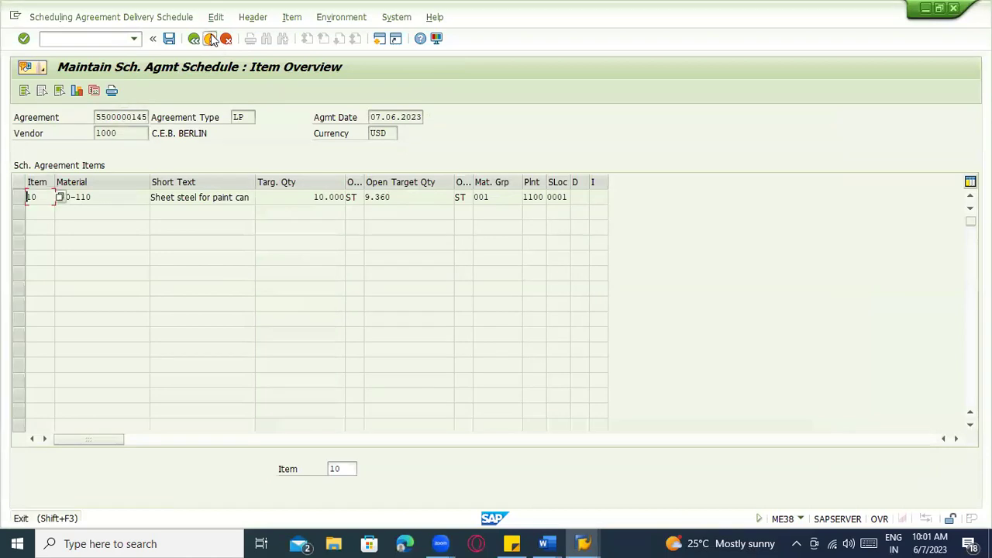
# Leave the delivery schedule, view the item's Where tab, and run a first check of the receipt
pyautogui.click(211, 39)
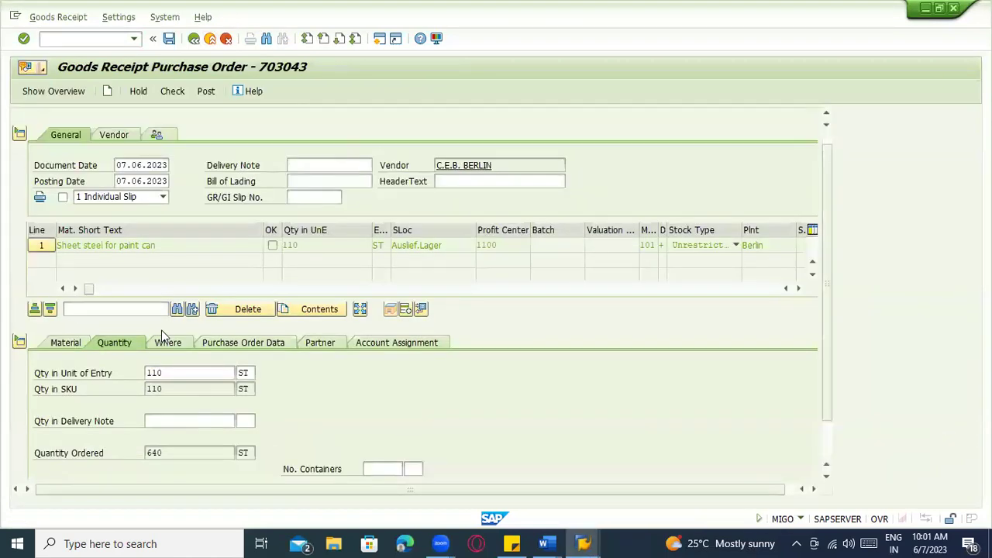
pyautogui.scroll(1, 161, 330)
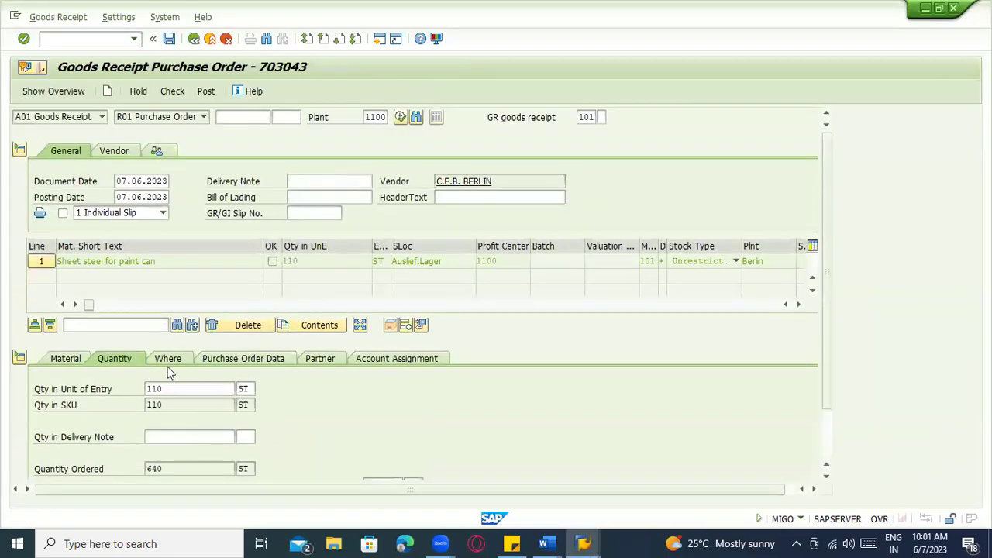
pyautogui.click(167, 359)
pyautogui.scroll(-2, 186, 367)
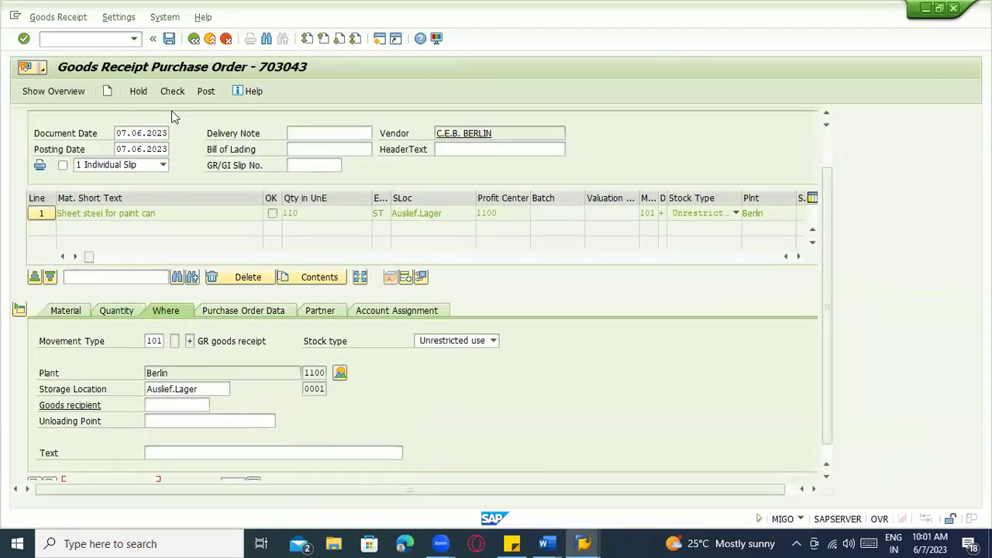
pyautogui.click(173, 91)
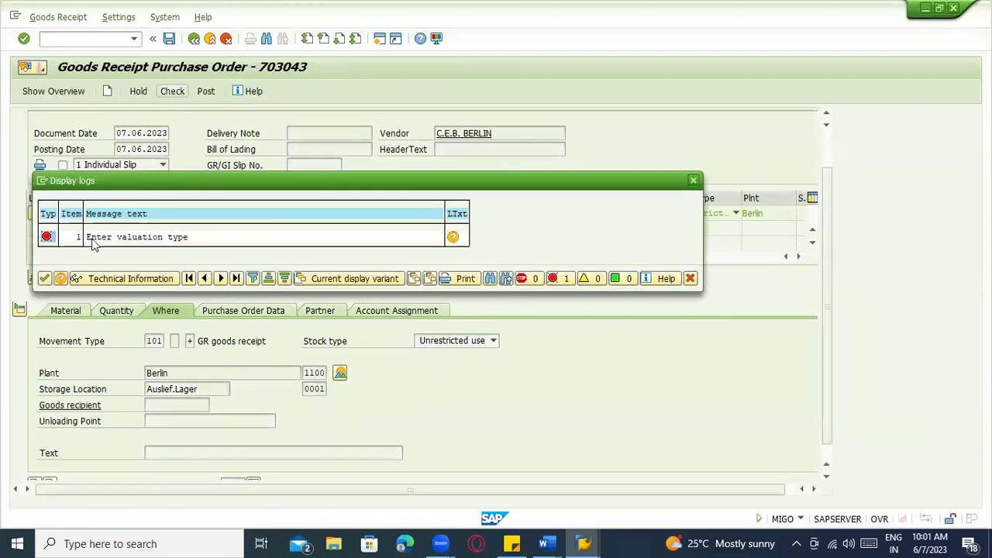
pyautogui.click(44, 278)
# Review the Material through Account Assignment tabs, then recheck to get the 'Enter valuation type' log
pyautogui.scroll(-1, 176, 344)
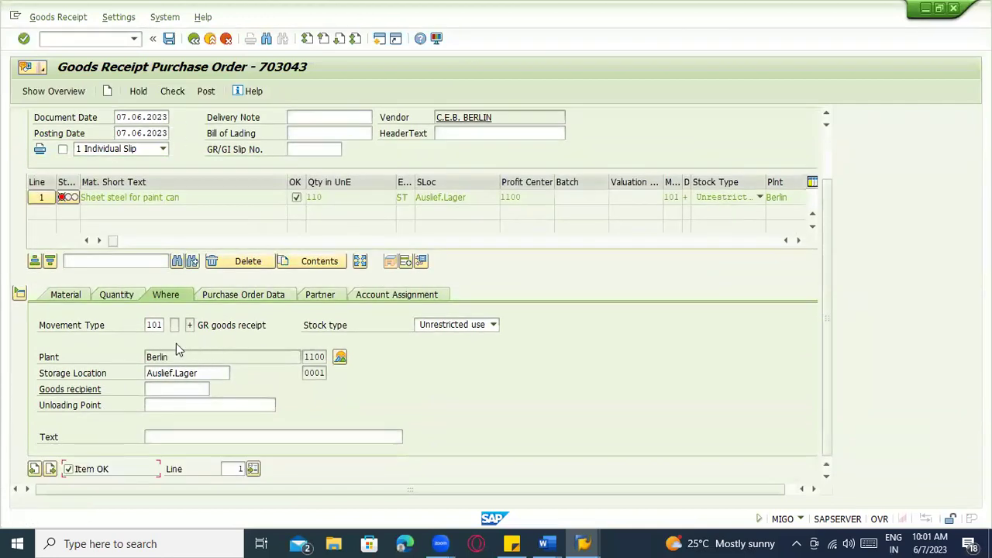
pyautogui.click(106, 296)
pyautogui.click(87, 295)
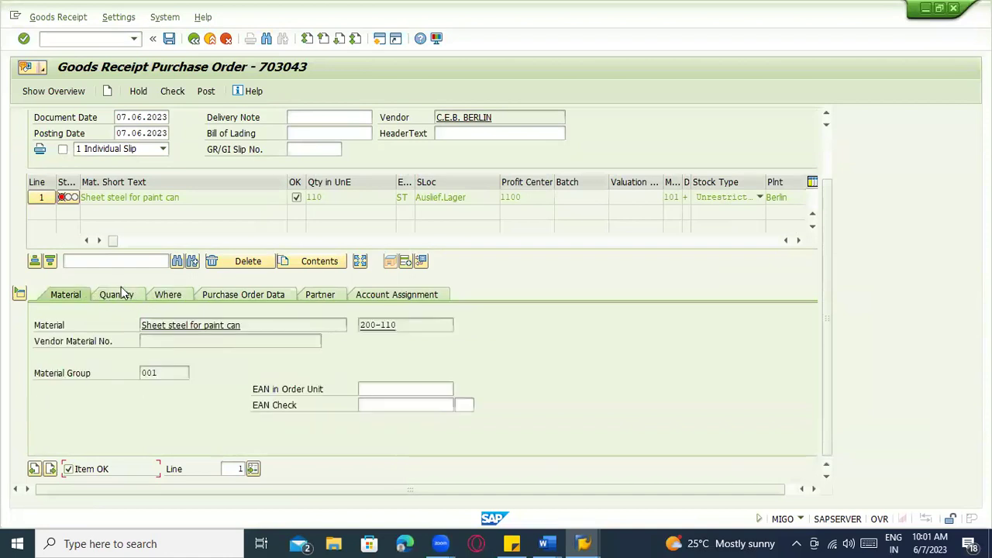
pyautogui.click(122, 296)
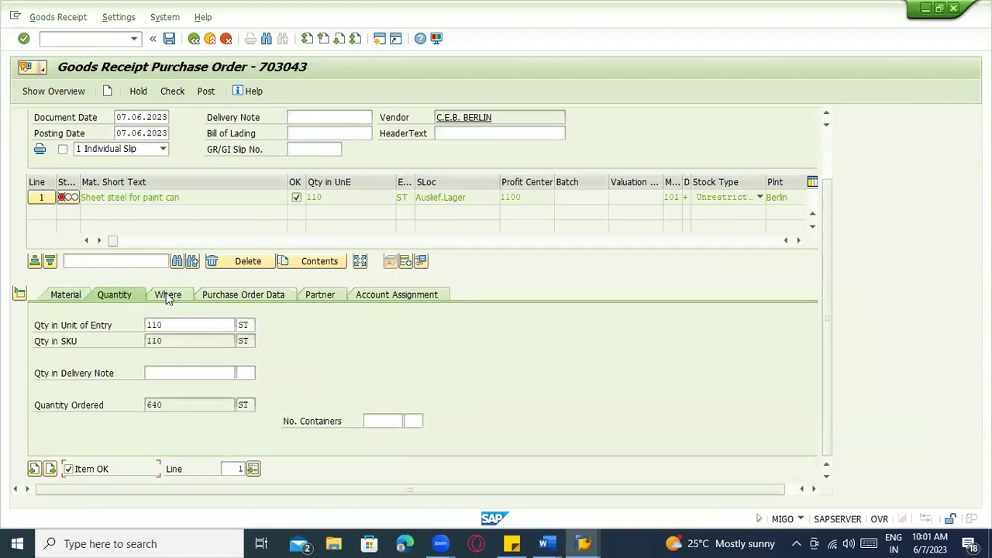
pyautogui.click(167, 295)
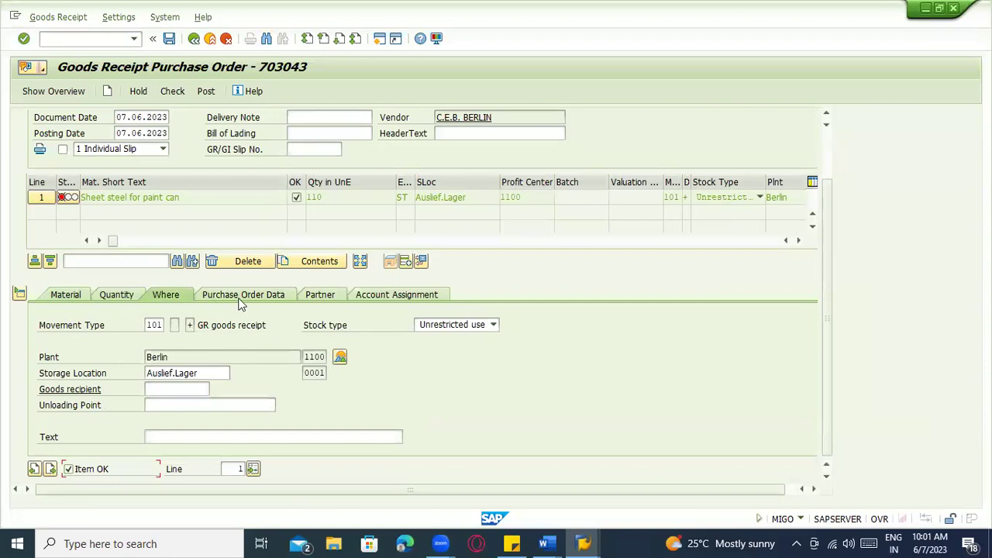
pyautogui.click(278, 297)
pyautogui.click(315, 294)
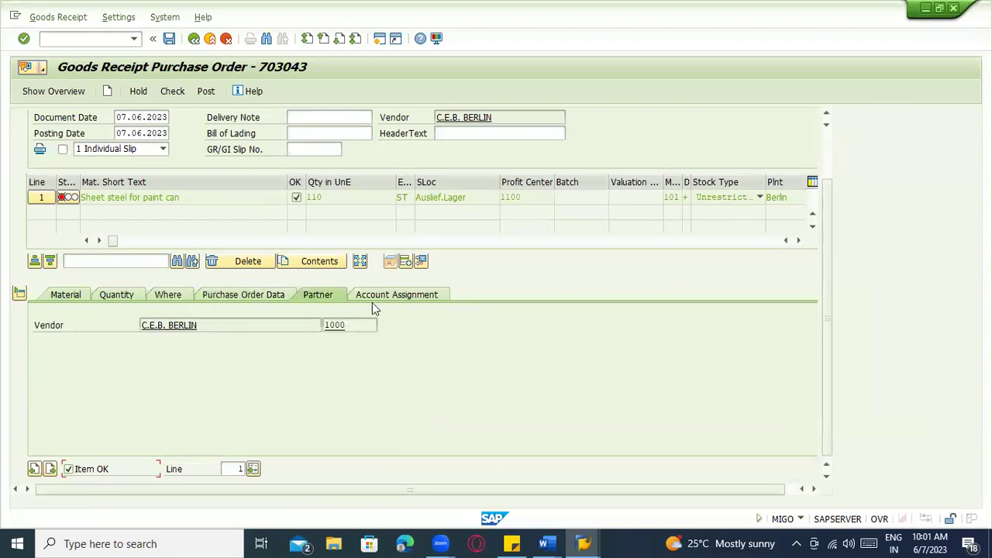
pyautogui.click(373, 302)
pyautogui.click(82, 298)
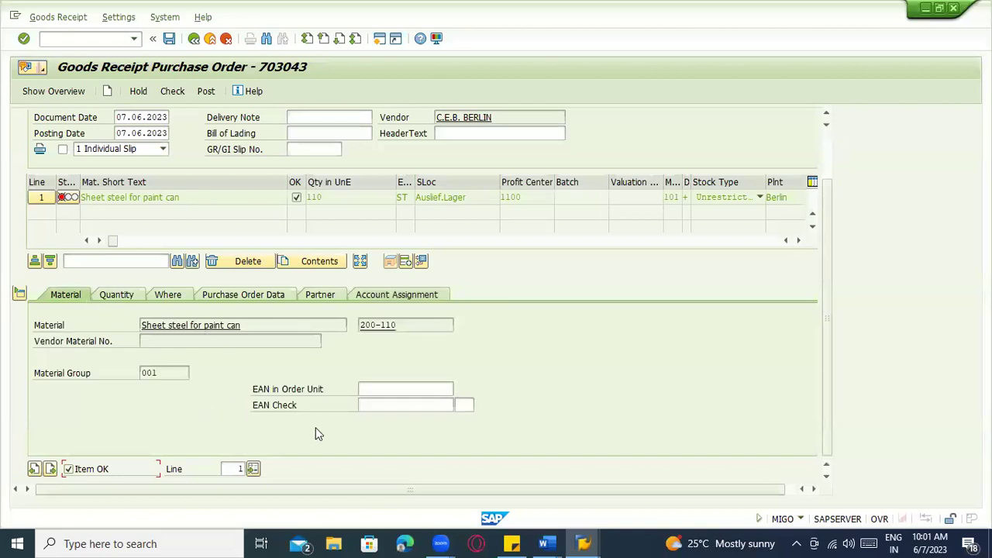
pyautogui.click(128, 301)
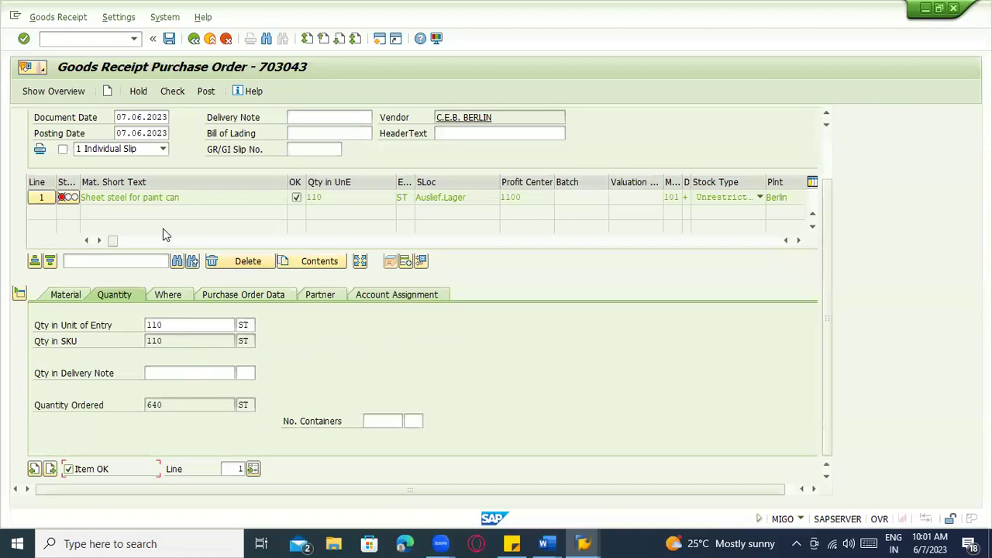
pyautogui.moveTo(114, 241); pyautogui.dragTo(680, 251)
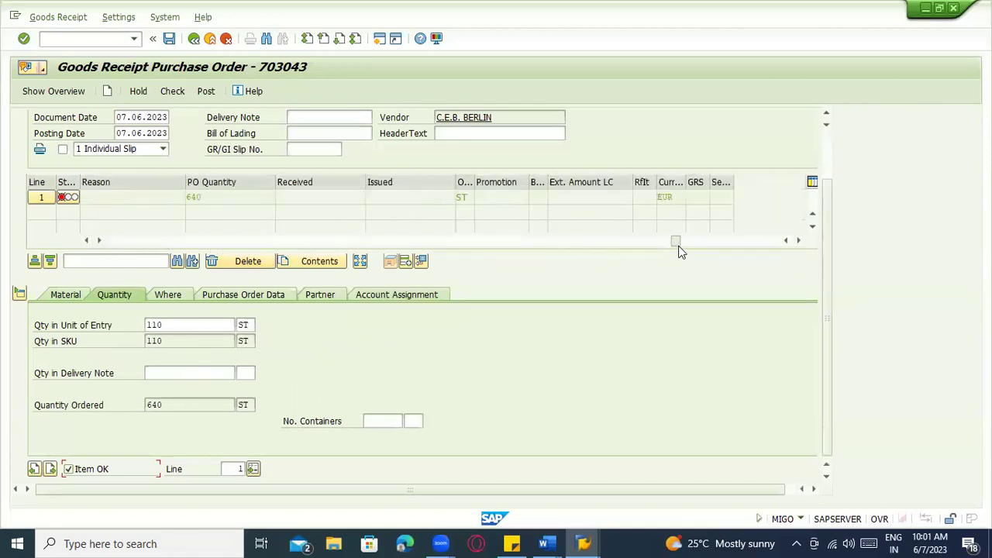
pyautogui.click(172, 91)
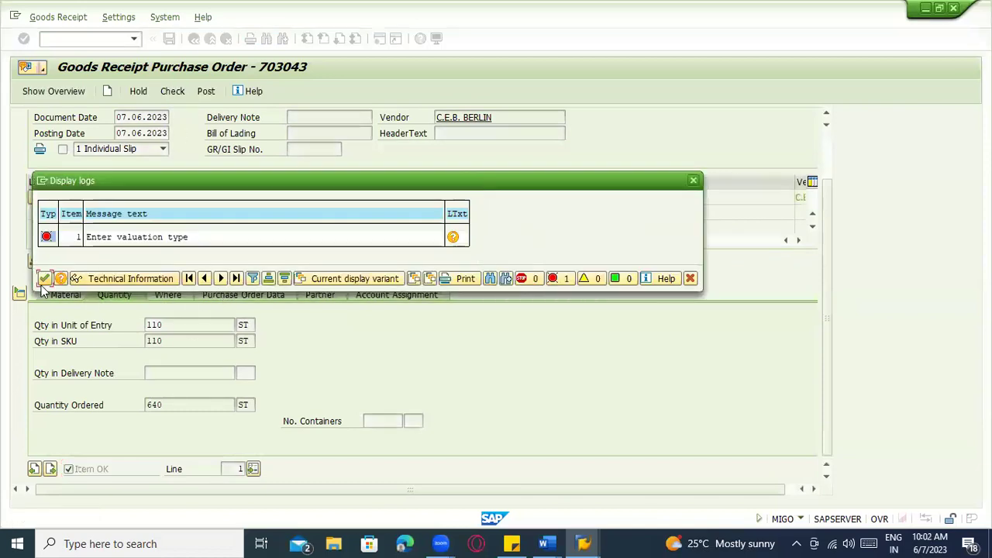
# Close the error log and review the Material, Quantity and Where tabs' unloading point, recipient and text
pyautogui.click(45, 280)
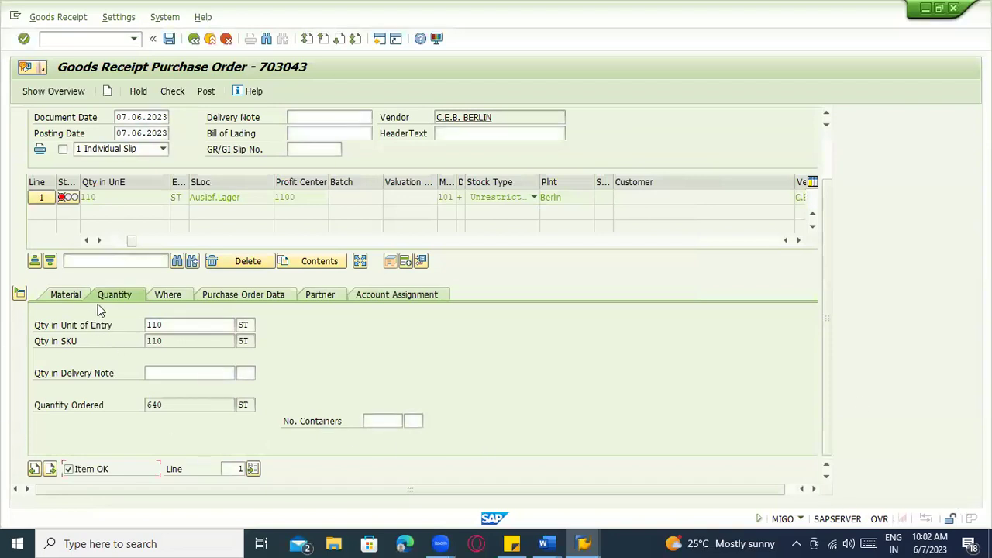
pyautogui.click(65, 295)
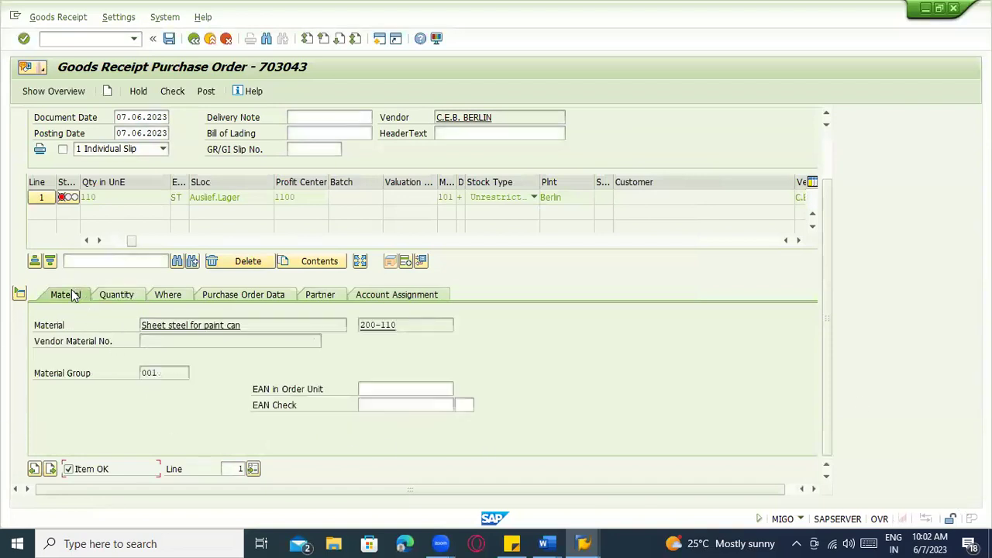
pyautogui.click(136, 297)
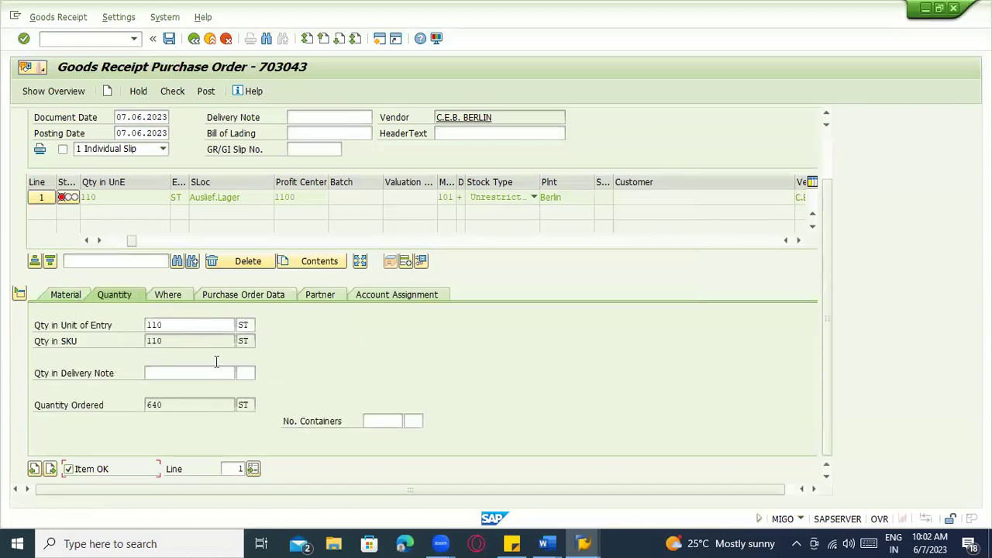
pyautogui.click(171, 298)
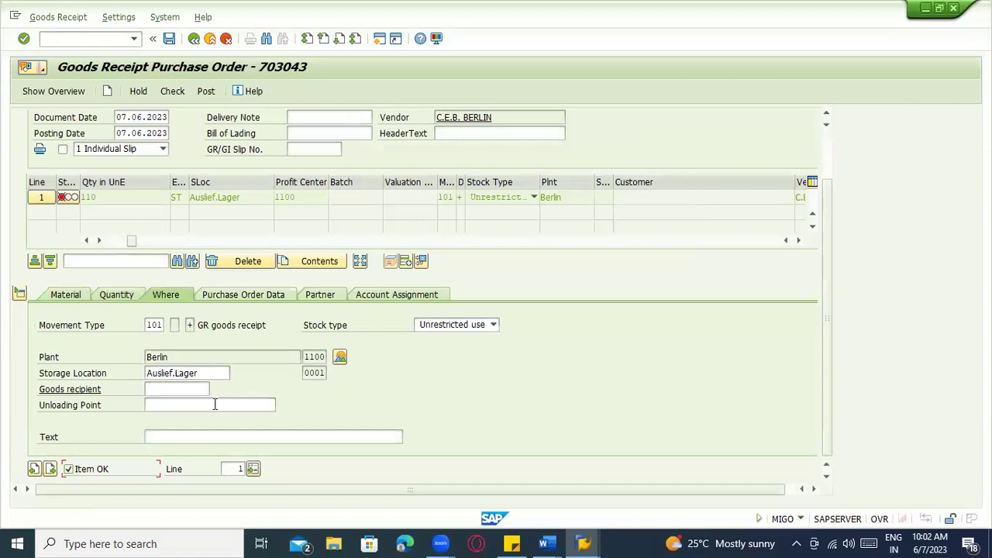
pyautogui.click(173, 408)
pyautogui.click(176, 389)
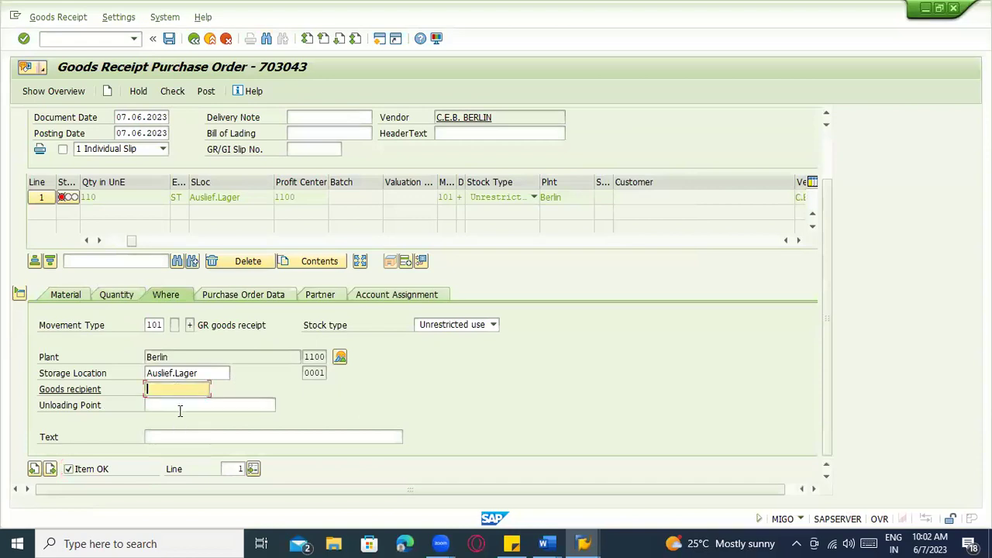
pyautogui.click(183, 437)
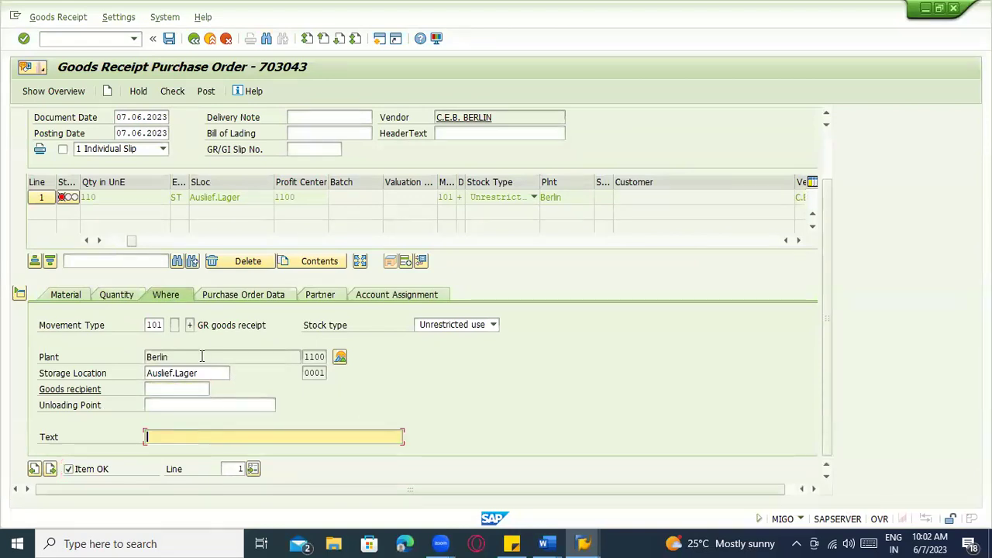
# Review the Purchase Order Data, Partner and Account Assignment tabs (profit center 1100), then exit MIGO
pyautogui.click(221, 298)
pyautogui.click(310, 299)
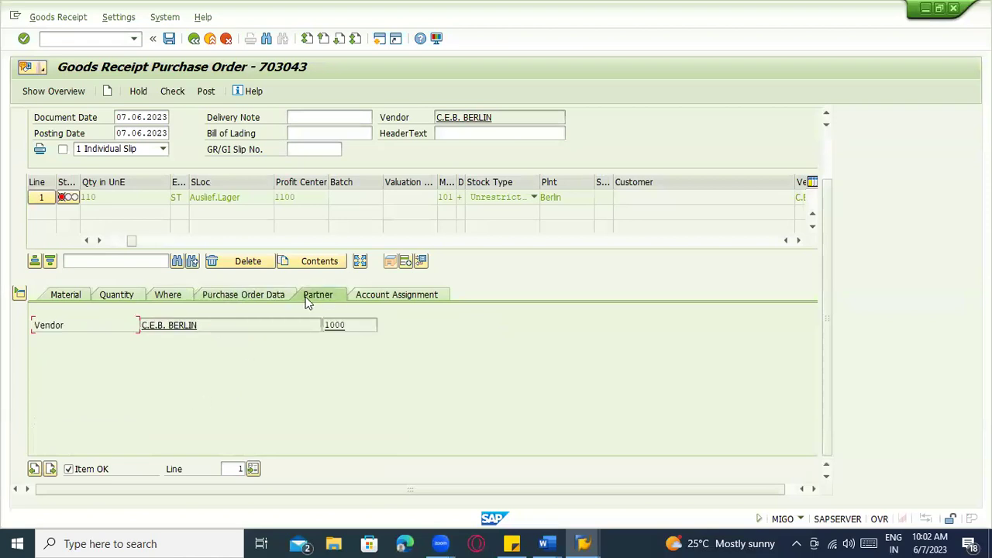
pyautogui.click(363, 303)
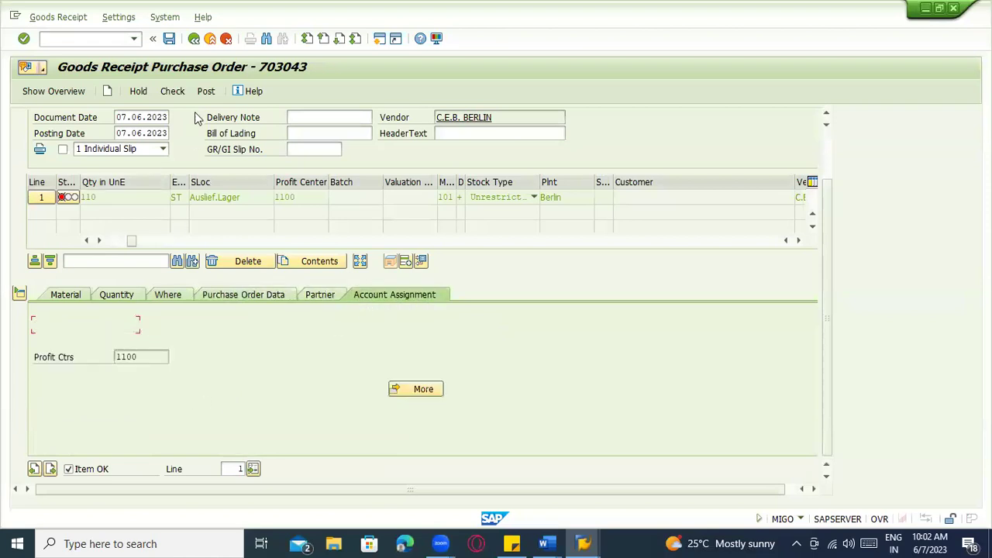
pyautogui.hotkey('alt', 'Tab')
pyautogui.hotkey('alt', 'Tab')
pyautogui.click(210, 39)
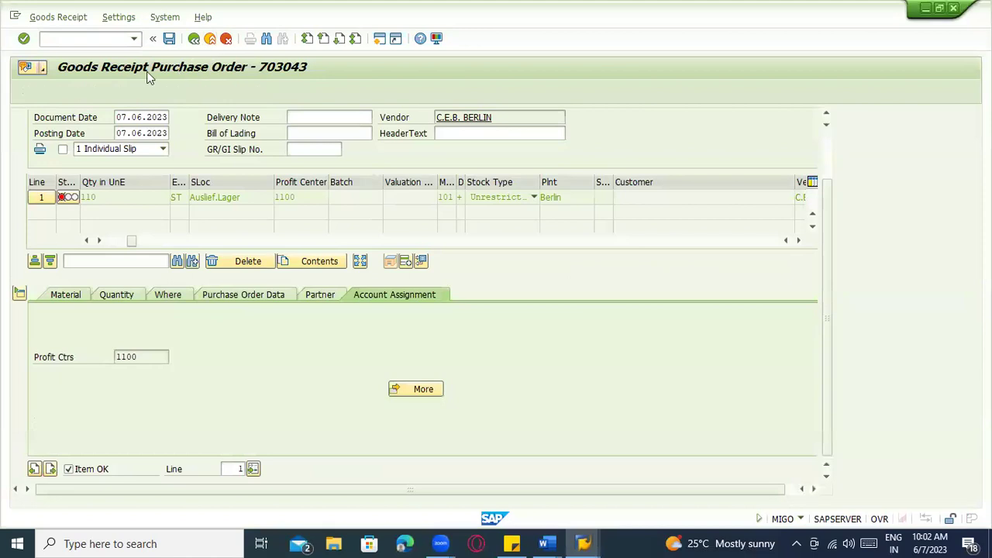
pyautogui.click(258, 267)
pyautogui.click(94, 38)
pyautogui.write('me32l')
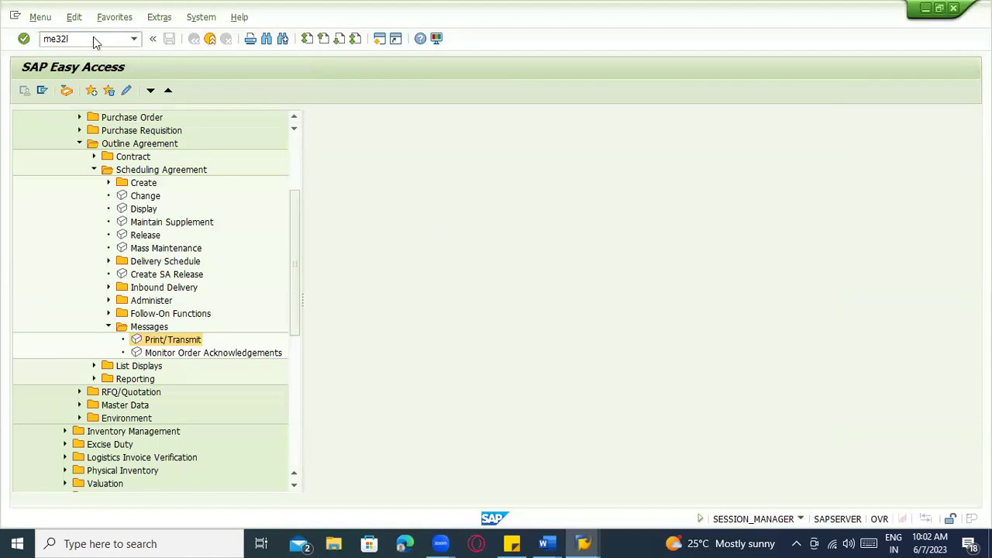
pyautogui.press('Return')
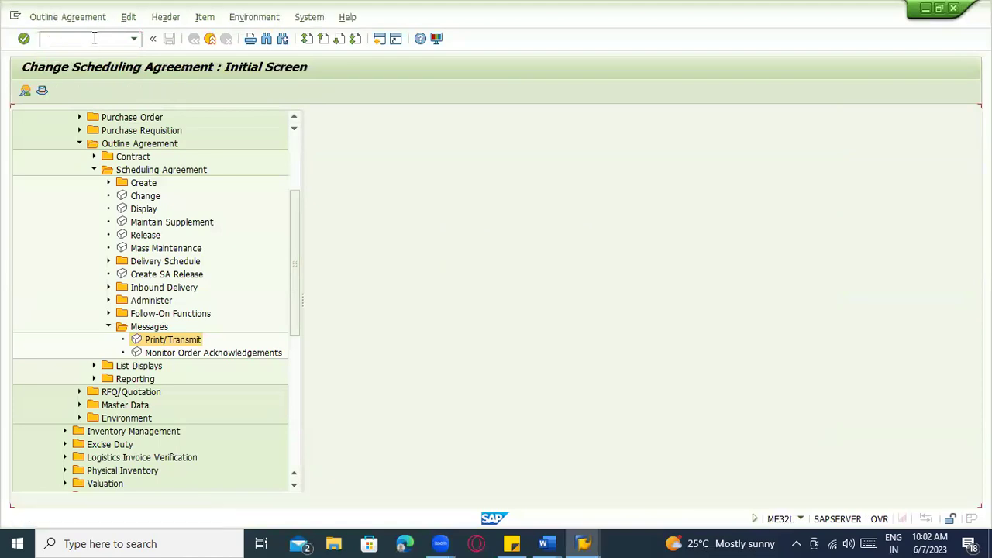
pyautogui.press('Return')
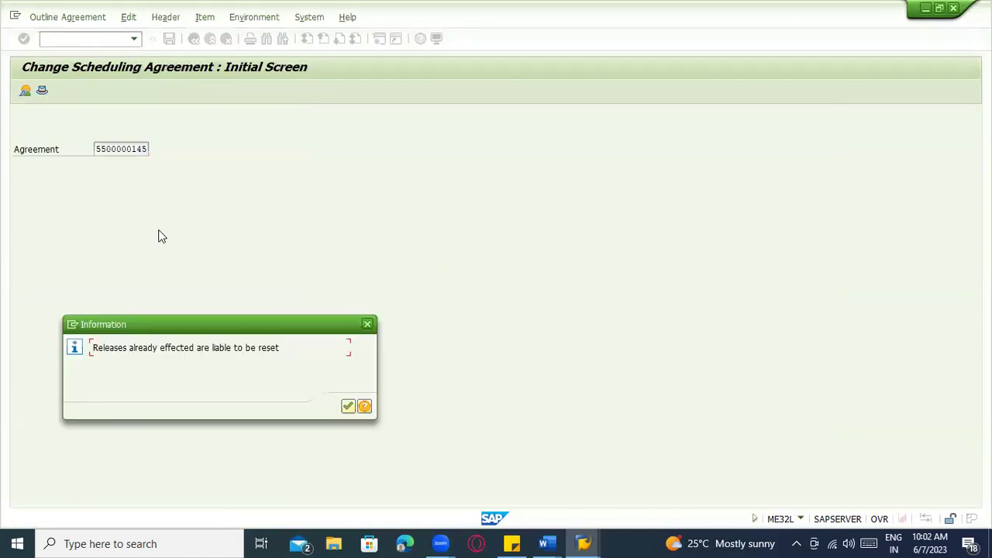
pyautogui.press('Return')
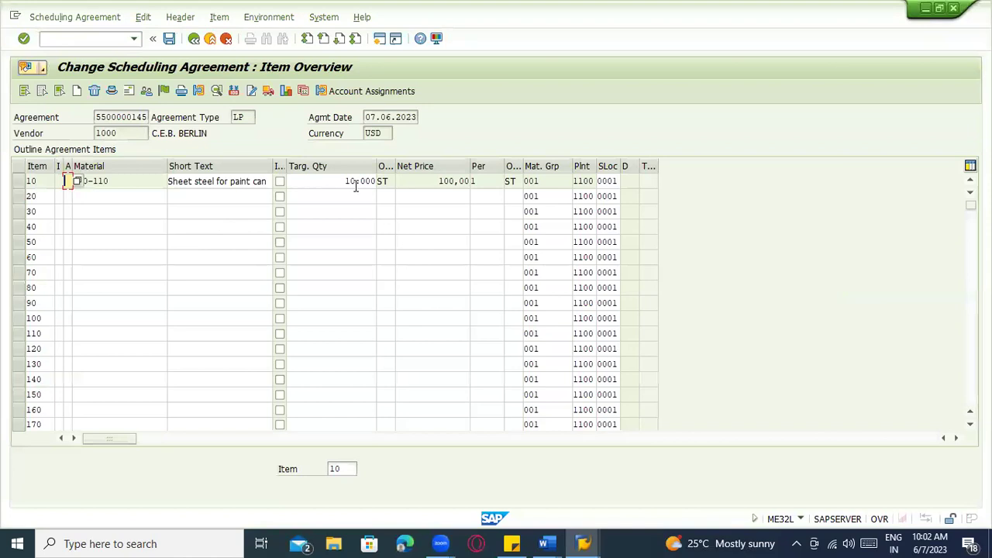
pyautogui.doubleClick(256, 181)
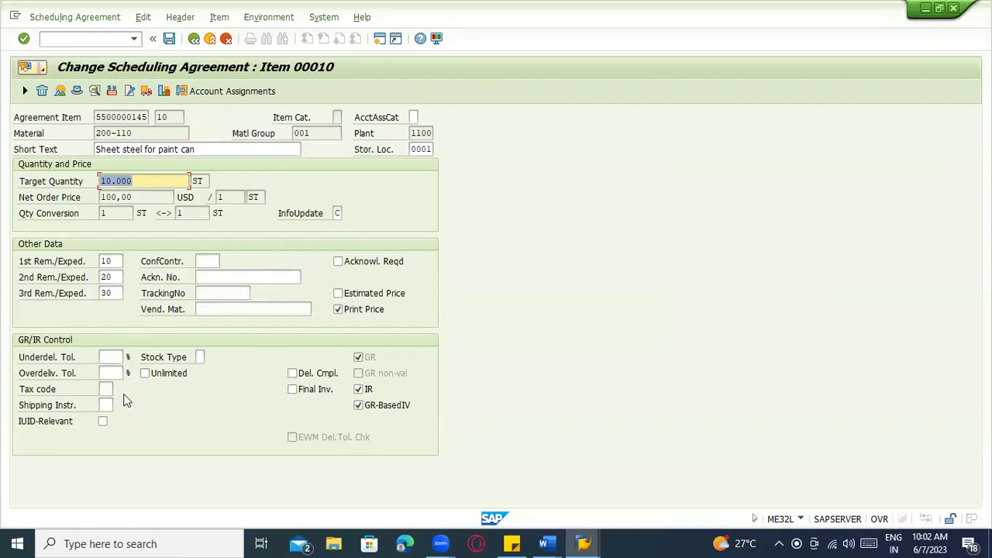
pyautogui.click(200, 358)
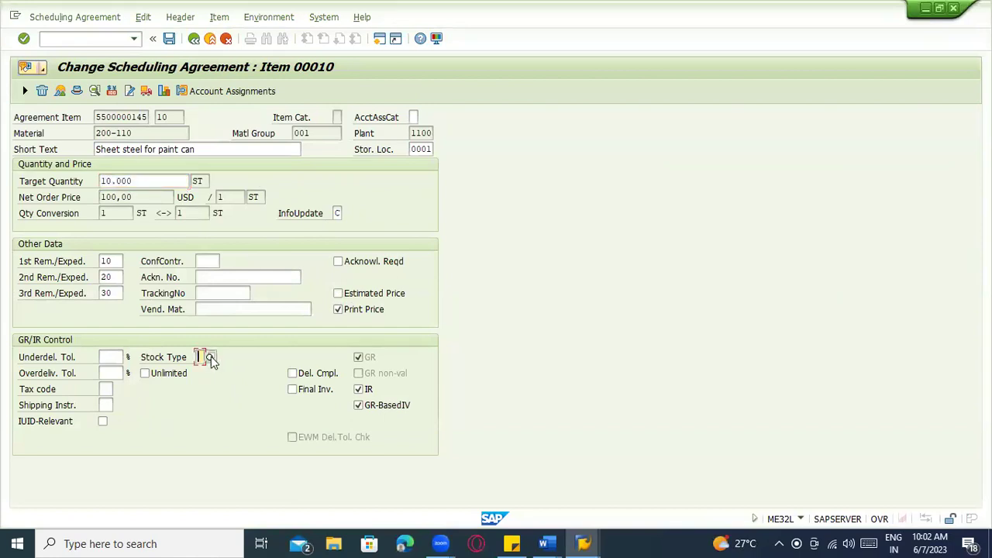
pyautogui.click(210, 358)
pyautogui.press('Escape')
pyautogui.click(77, 92)
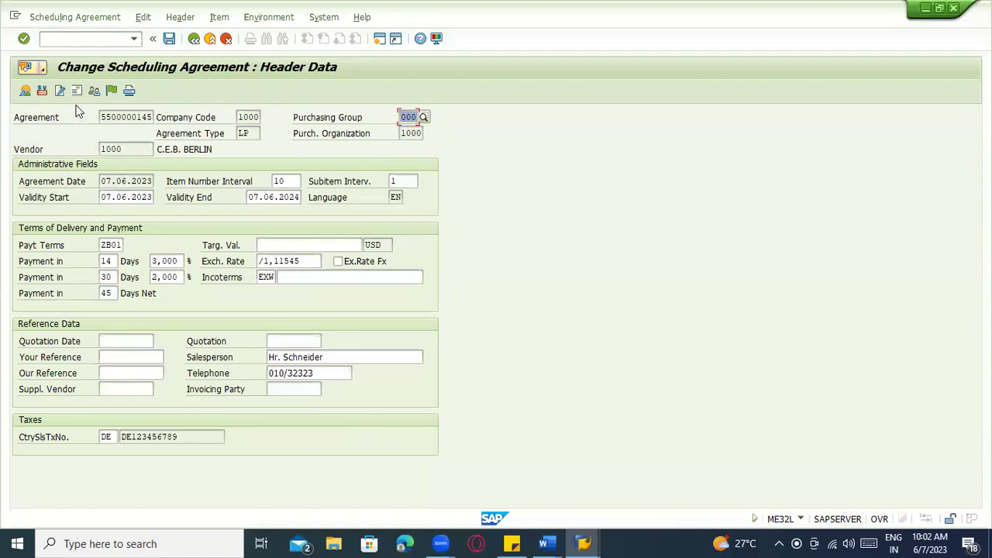
pyautogui.click(27, 91)
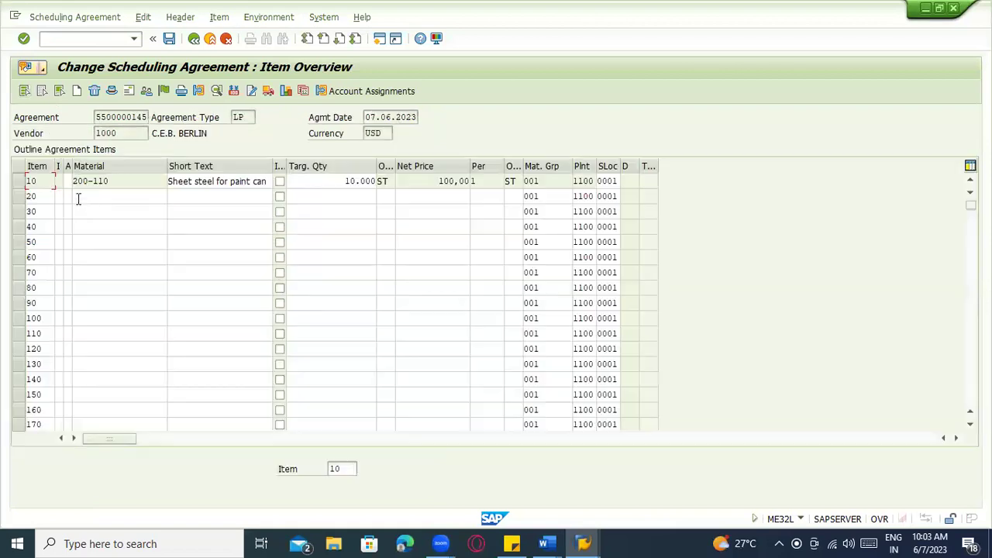
pyautogui.doubleClick(93, 182)
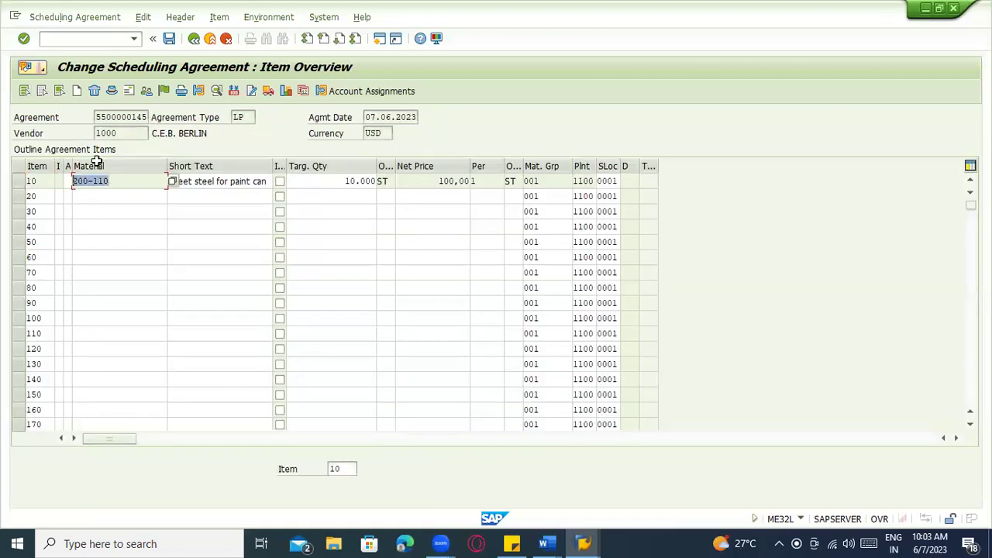
pyautogui.click(72, 40)
pyautogui.write('/nmm03')
# Open material 200-110 in MM03, correcting the initially entered 200-100
pyautogui.press('Return')
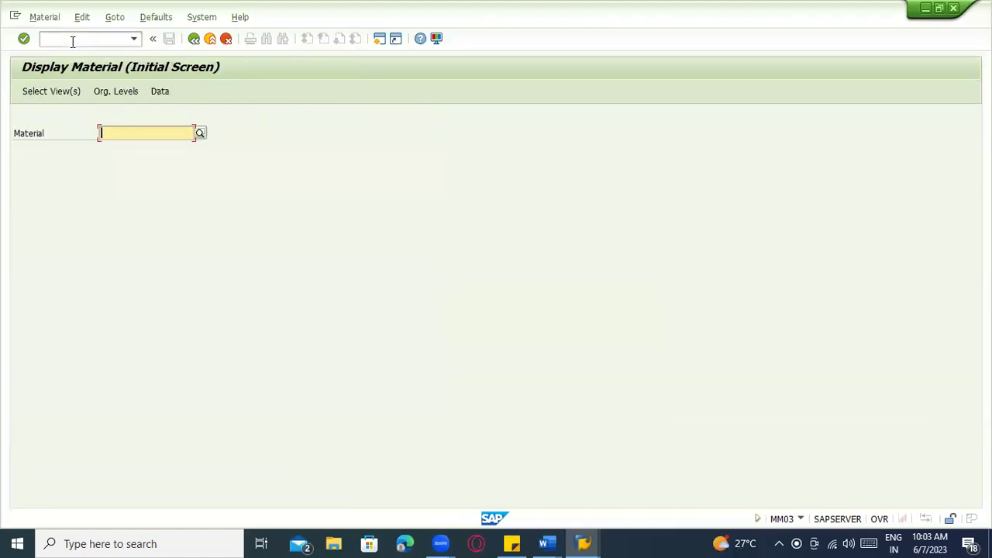
pyautogui.write('200-1')
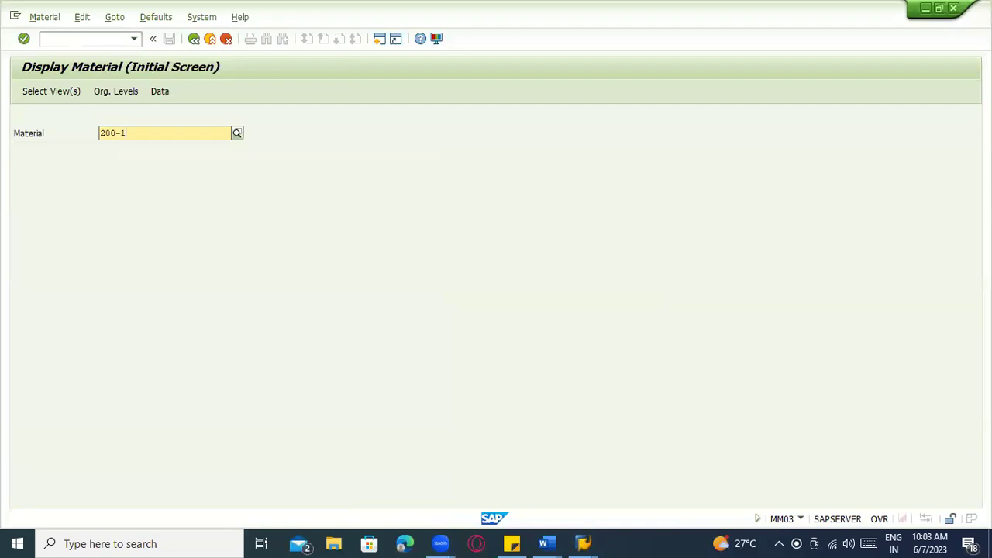
pyautogui.write('00')
pyautogui.press('Return')
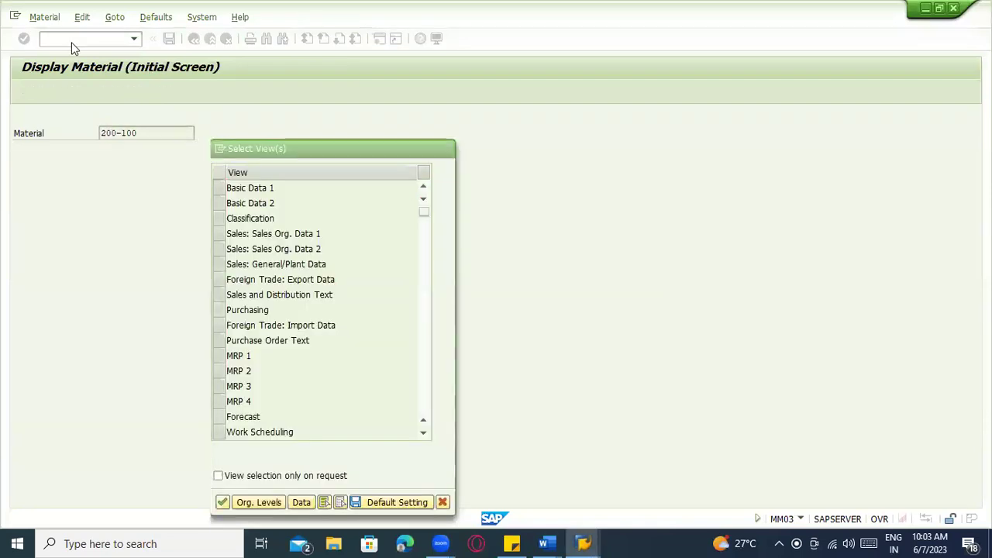
pyautogui.press('Escape')
pyautogui.hotkey('alt', 'Tab')
pyautogui.hotkey('alt', 'Tab')
pyautogui.hotkey('alt', 'Tab')
pyautogui.hotkey('alt', 'Tab')
pyautogui.hotkey('alt', 'Tab')
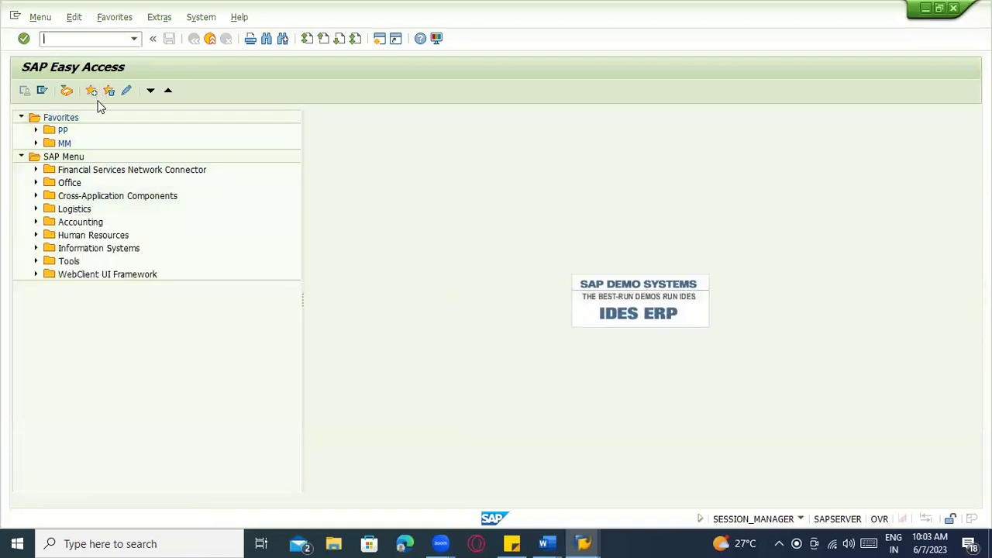
pyautogui.hotkey('alt', 'Tab')
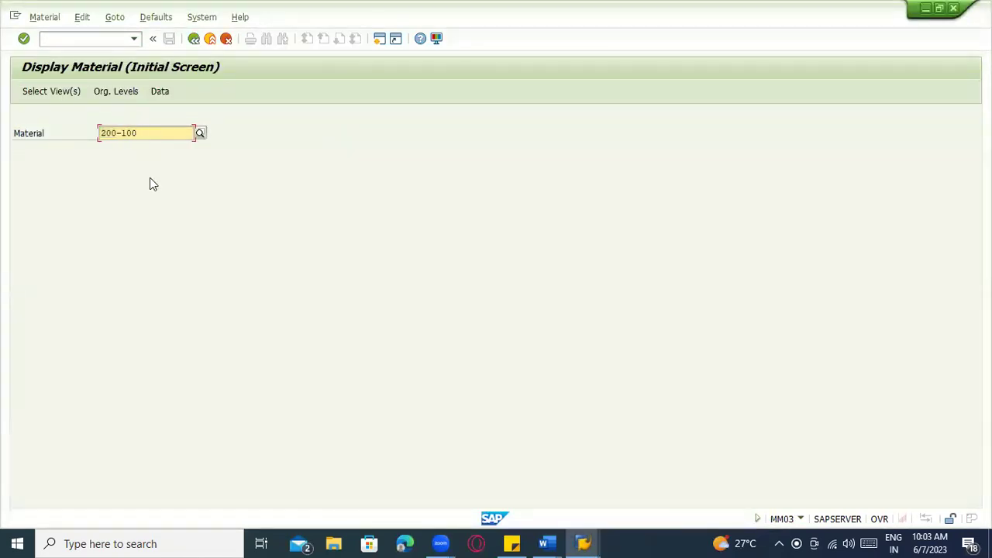
pyautogui.write('1')
pyautogui.press('Return')
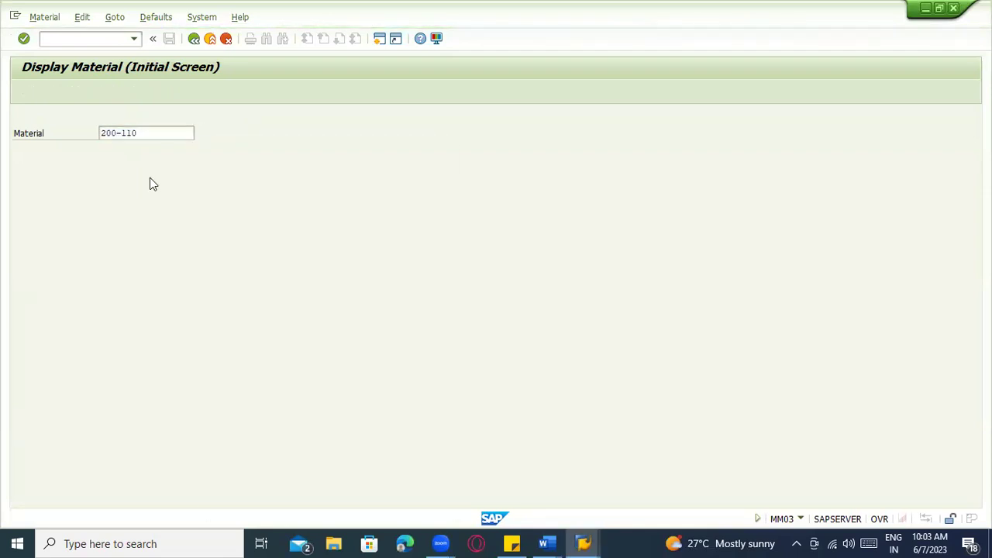
# Display the Accounting 1 and 2 views for plant 1100 and inspect the valuation category
pyautogui.scroll(-3, 276, 395)
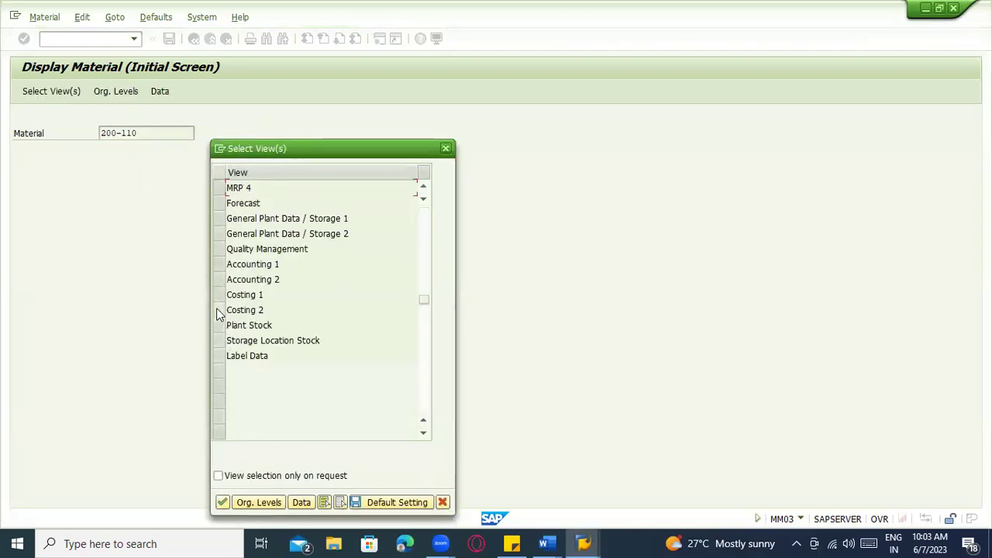
pyautogui.moveTo(218, 264); pyautogui.dragTo(221, 280)
pyautogui.press('Return')
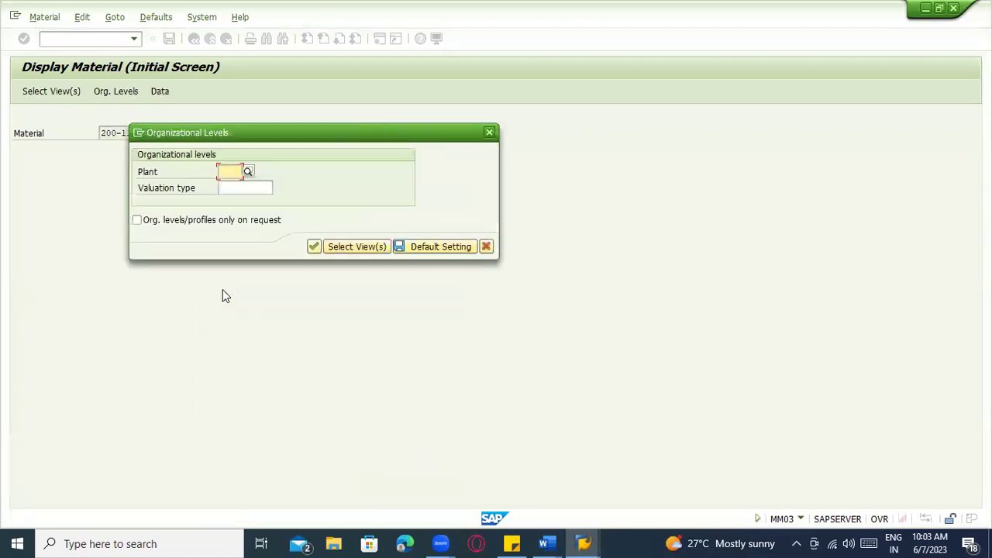
pyautogui.click(248, 172)
pyautogui.click(230, 183)
pyautogui.click(227, 187)
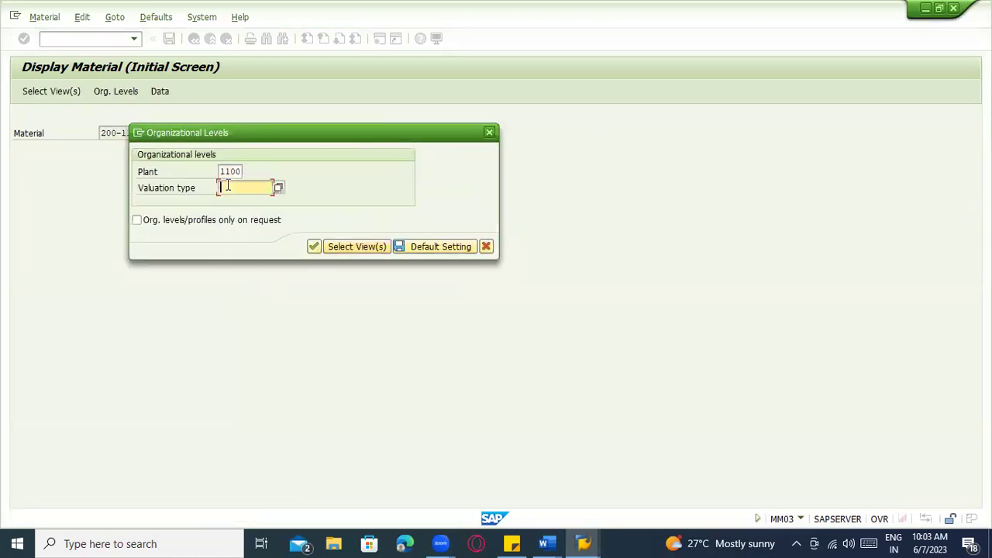
pyautogui.click(312, 245)
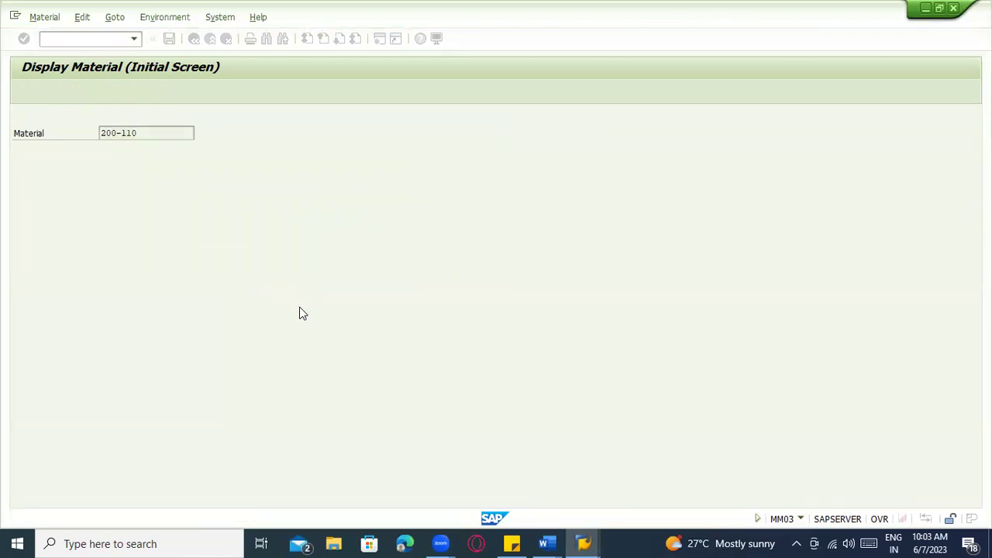
pyautogui.click(337, 230)
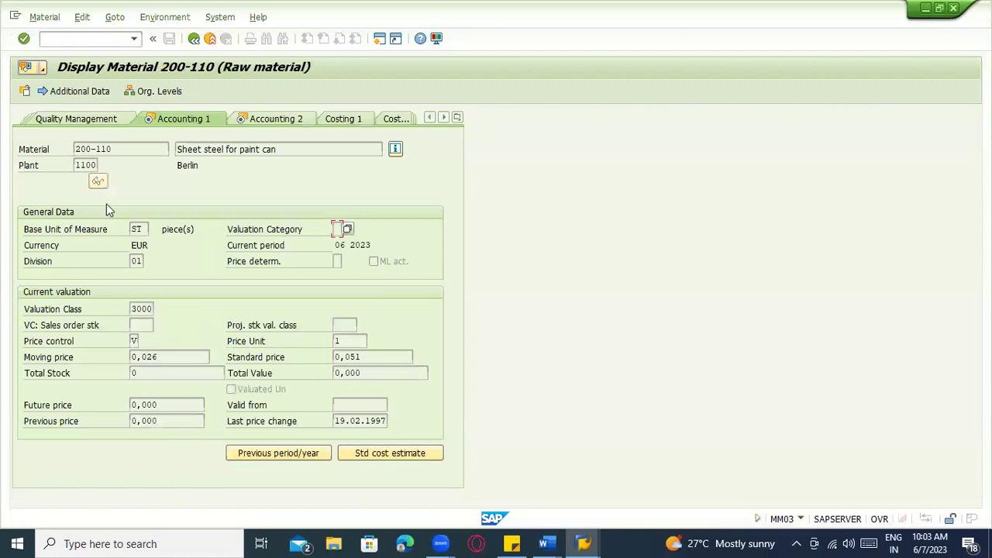
# Return to the goods receipt transaction with /nmigo
pyautogui.click(118, 43)
pyautogui.write('/nmigo')
pyautogui.press('Return')
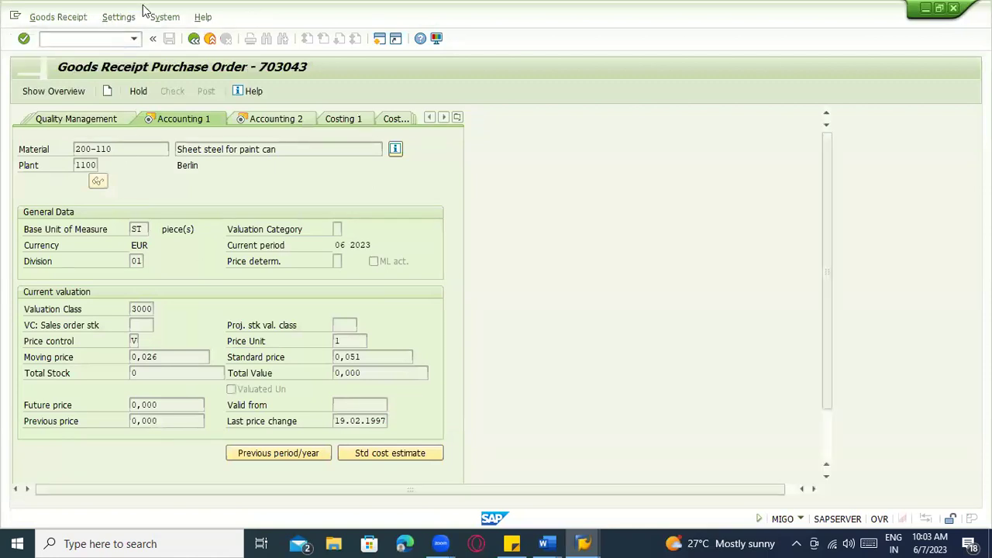
pyautogui.write('5')
pyautogui.click(272, 167)
pyautogui.press('Return')
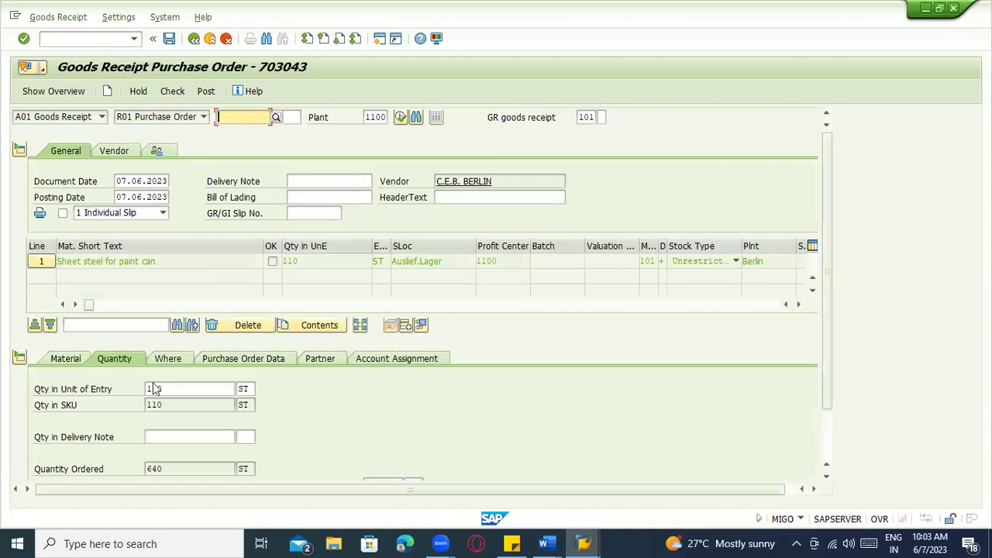
pyautogui.scroll(-2, 260, 411)
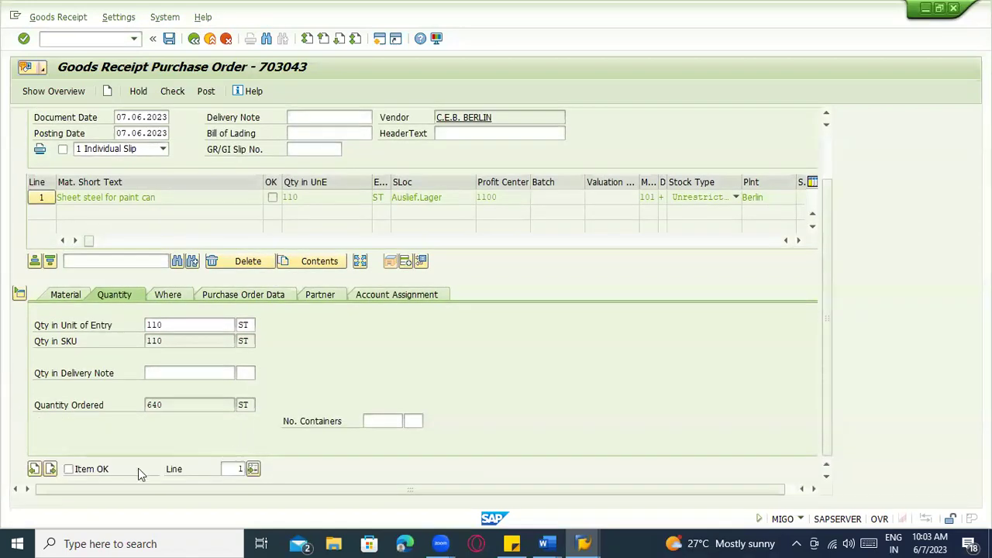
pyautogui.click(74, 296)
pyautogui.scroll(2, 345, 293)
pyautogui.scroll(-2, 417, 314)
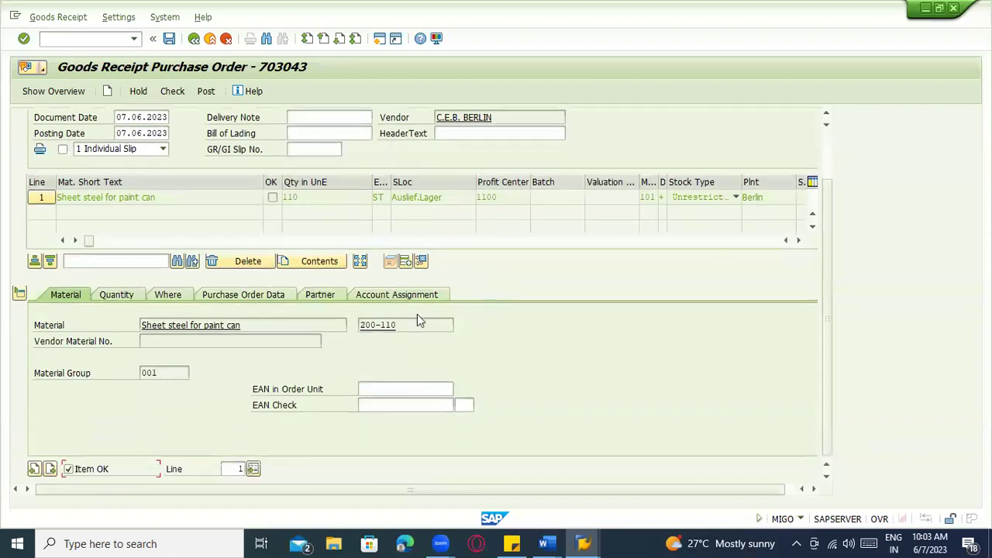
pyautogui.click(173, 294)
# Check the receipt, dismiss the 'Enter valuation type' log, and enter /omj
pyautogui.click(172, 90)
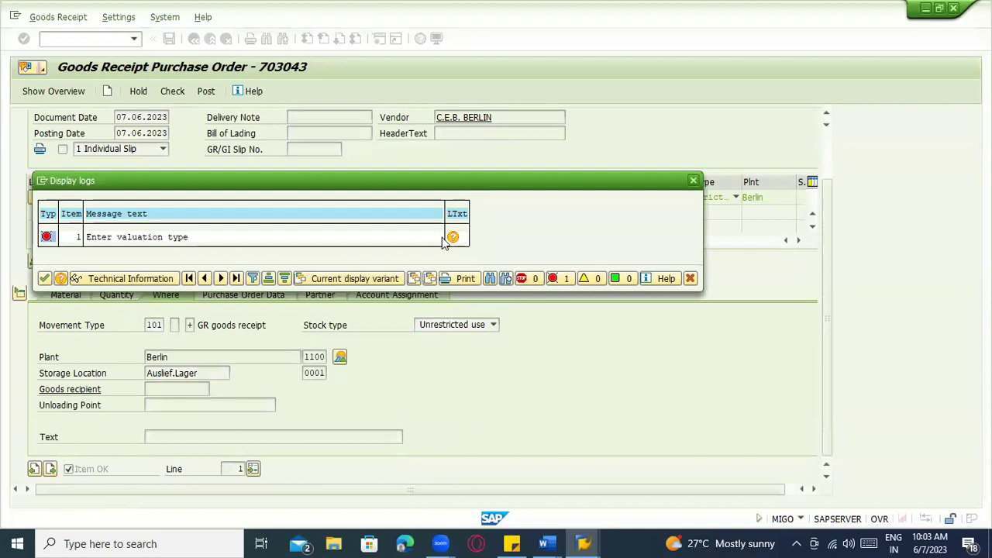
pyautogui.press('Return')
pyautogui.click(95, 45)
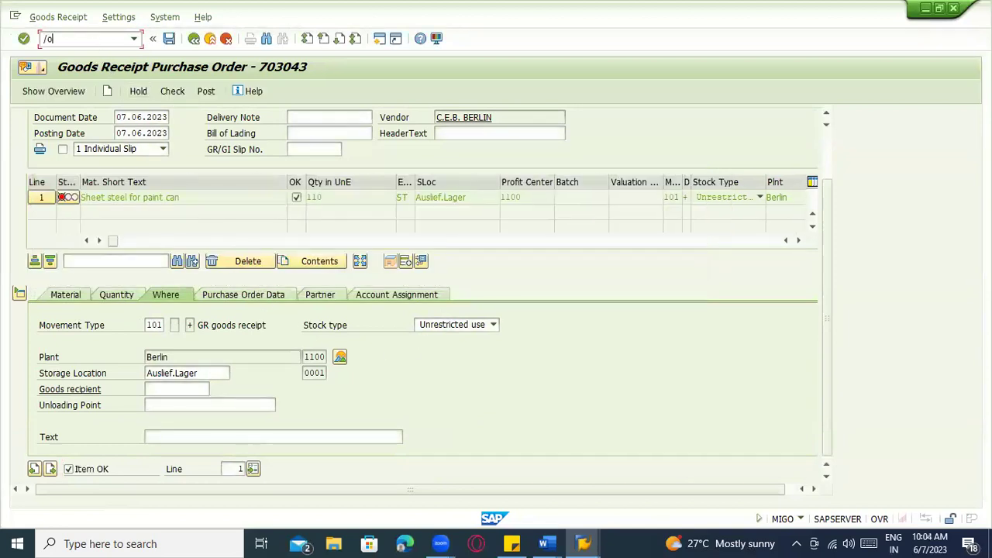
pyautogui.write('/omjj')
pyautogui.press('Return')
# Run OMJJ restricted by movement type and open the settings for movement type 101
pyautogui.write('om')
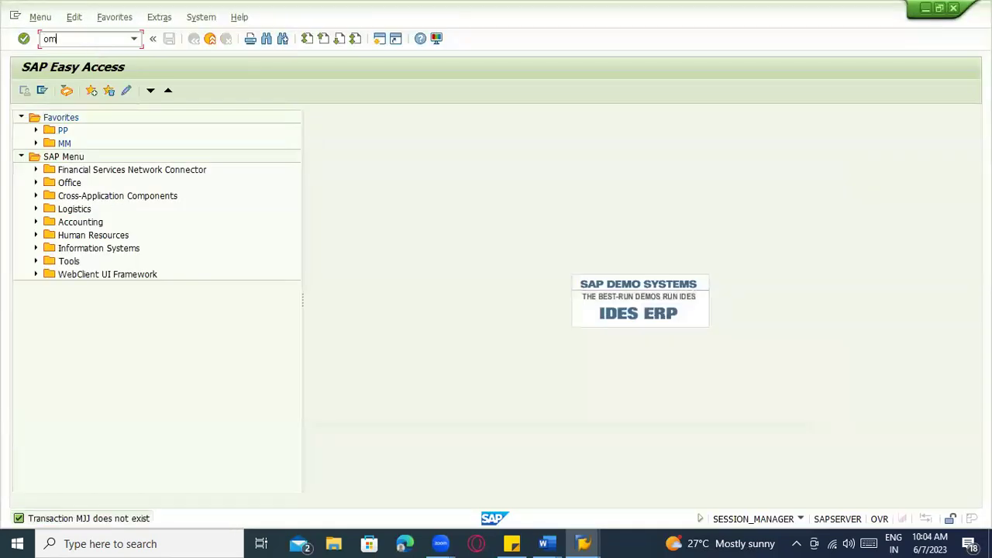
pyautogui.write('jj')
pyautogui.press('Return')
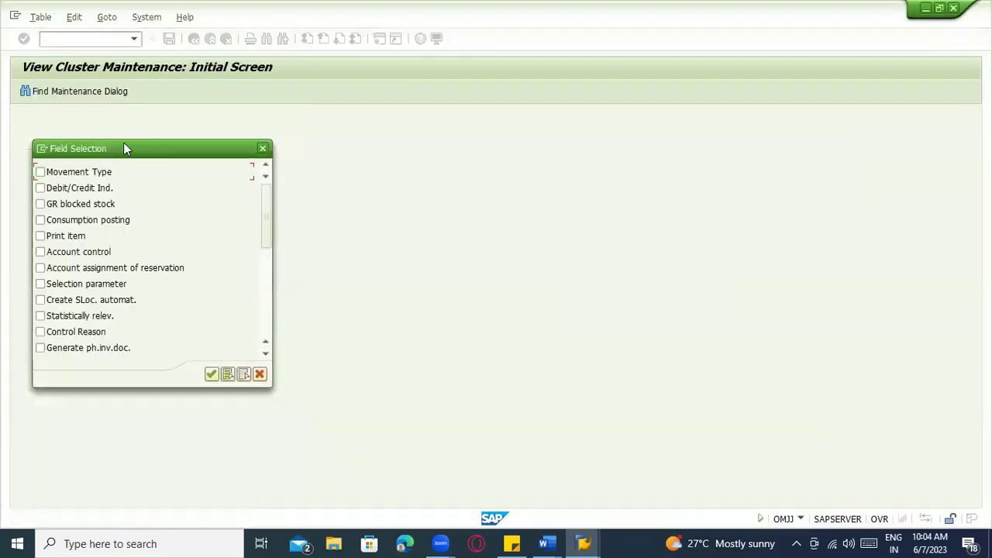
pyautogui.click(88, 174)
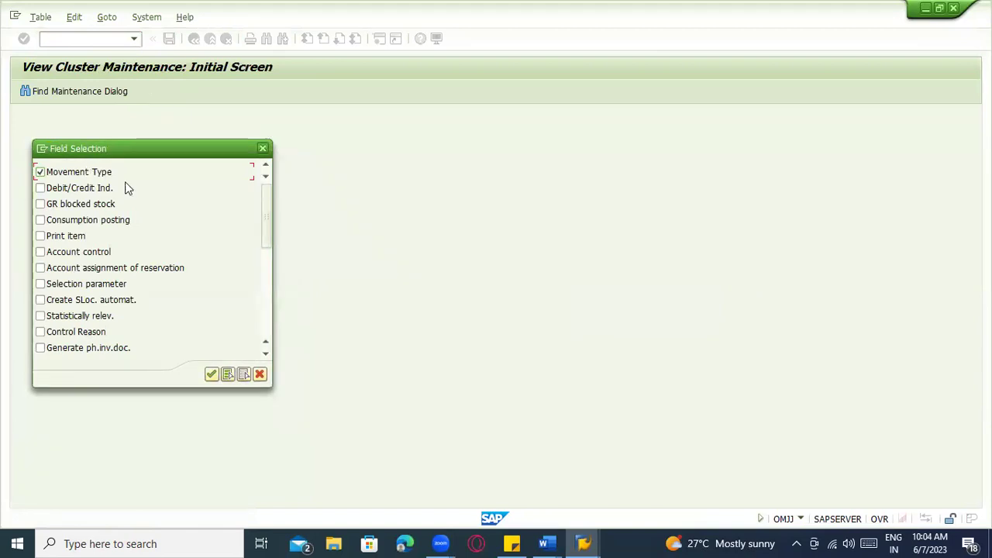
pyautogui.click(210, 374)
pyautogui.write('101')
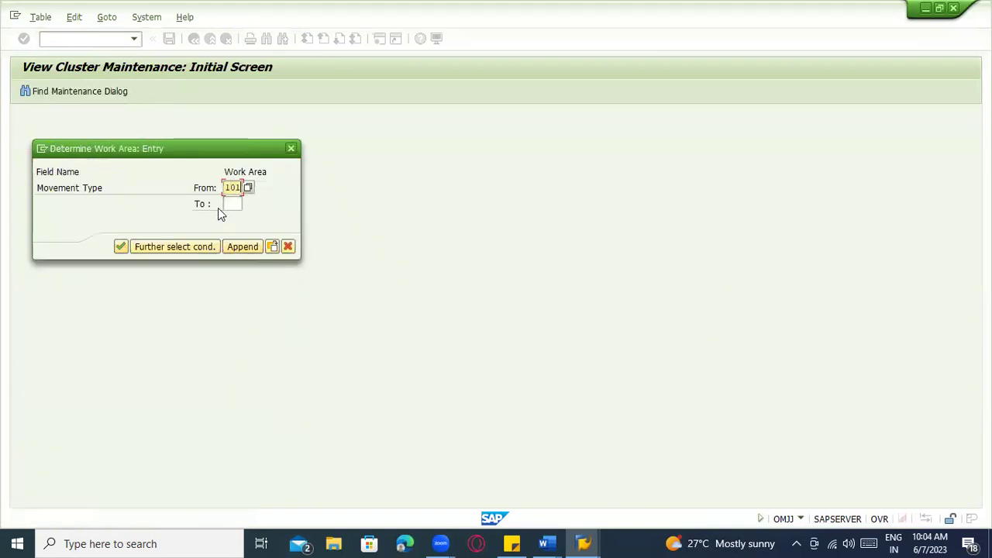
pyautogui.click(121, 247)
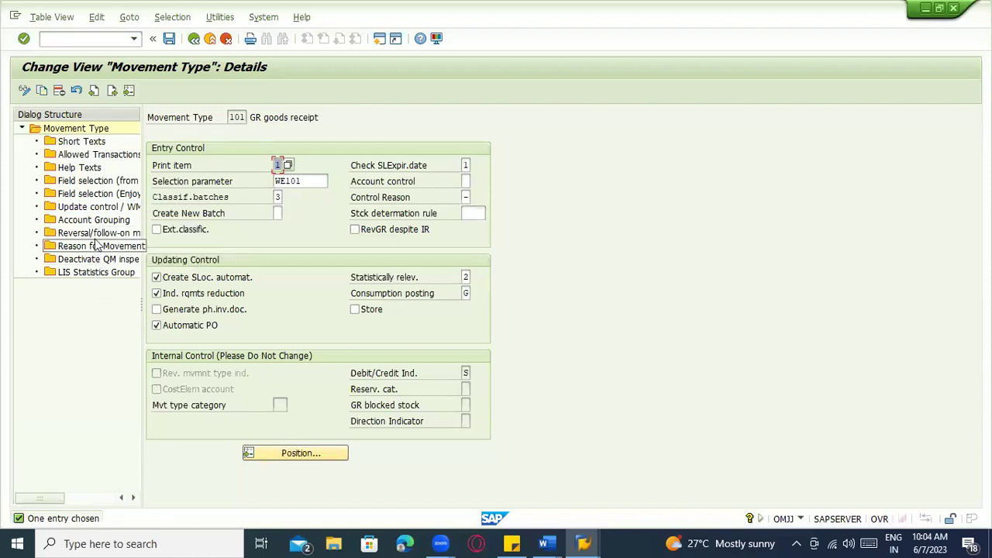
# View the Field selection (Enjoy), Field selection (from 201) and allowed transactions, marking ME33
pyautogui.doubleClick(89, 194)
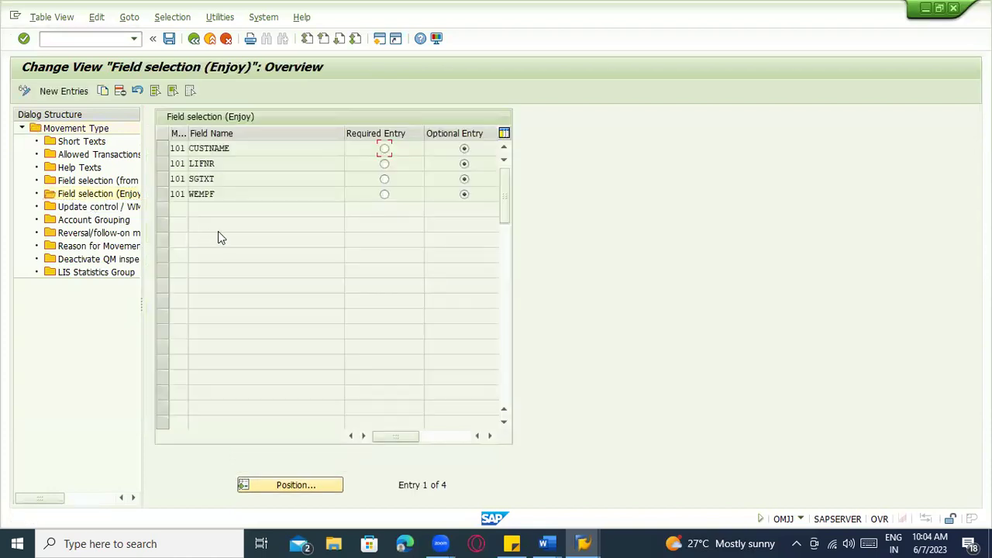
pyautogui.doubleClick(94, 183)
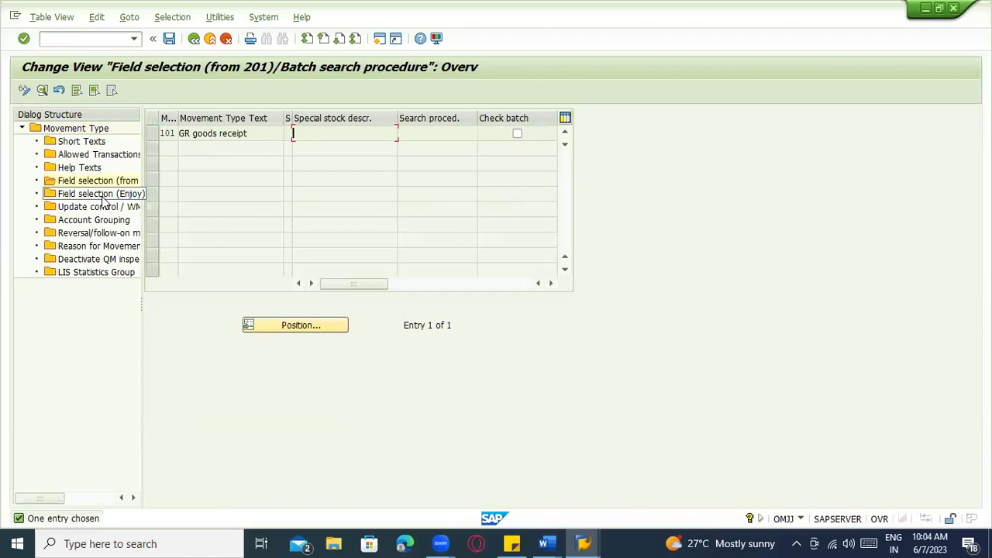
pyautogui.doubleClick(100, 155)
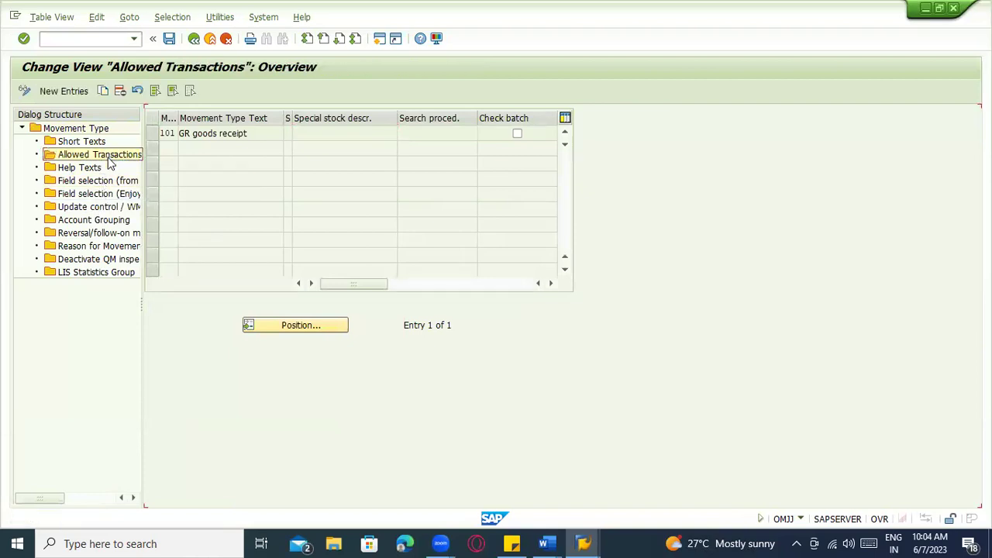
pyautogui.scroll(-9, 231, 197)
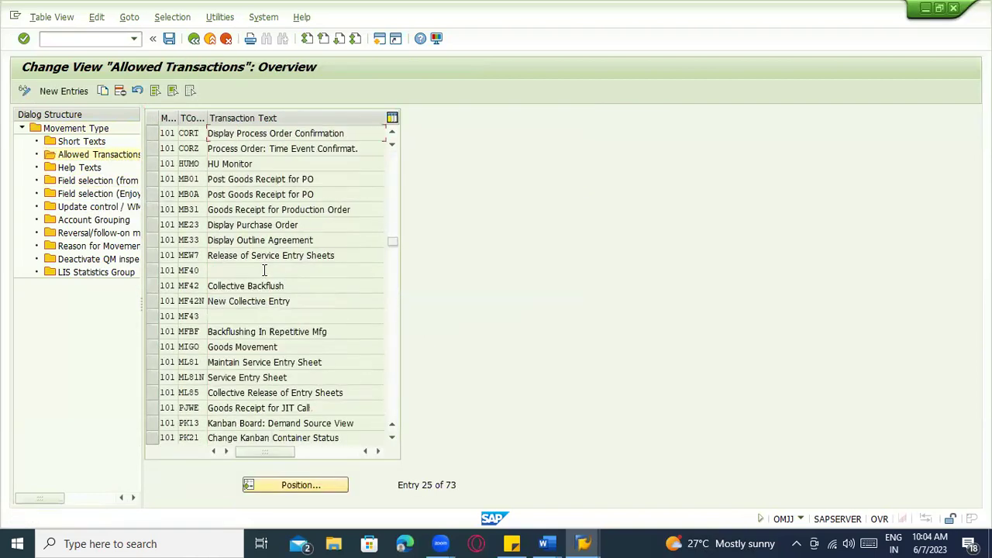
pyautogui.scroll(-13, 263, 277)
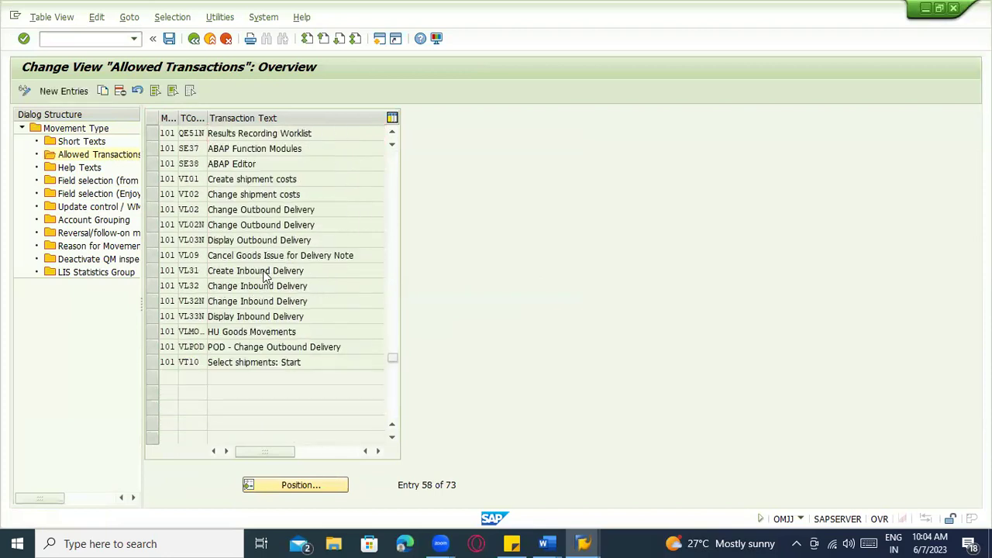
pyautogui.scroll(5, 263, 277)
pyautogui.scroll(8, 263, 277)
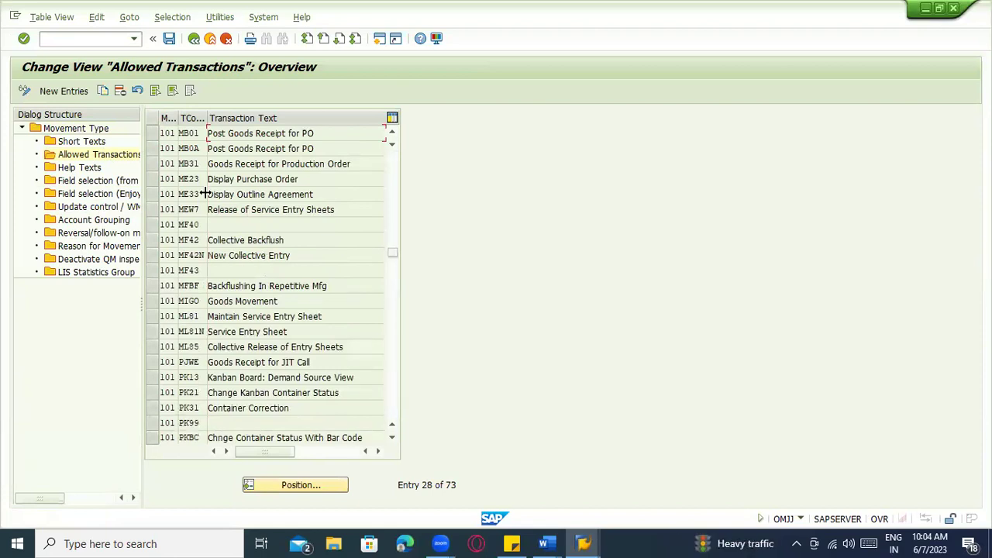
pyautogui.click(164, 198)
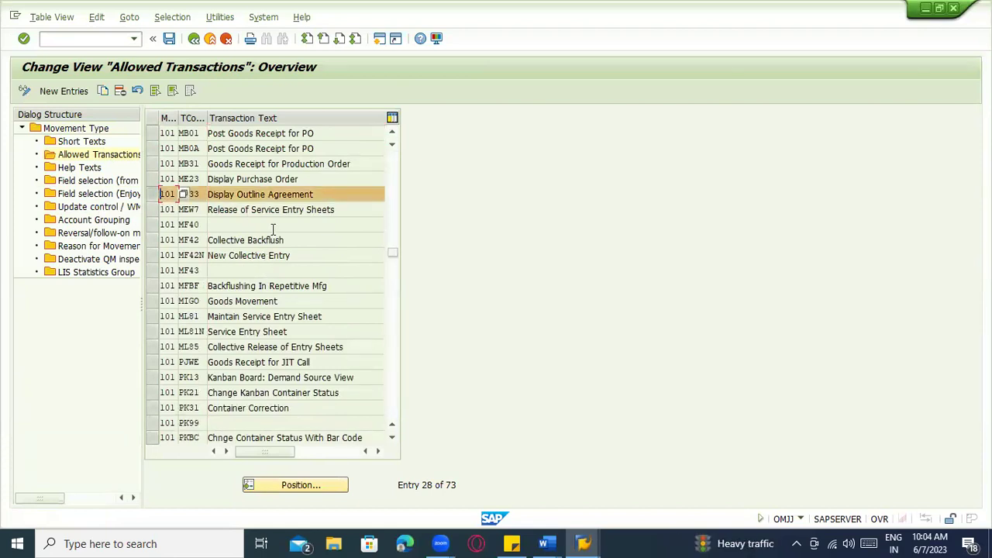
pyautogui.scroll(9, 295, 246)
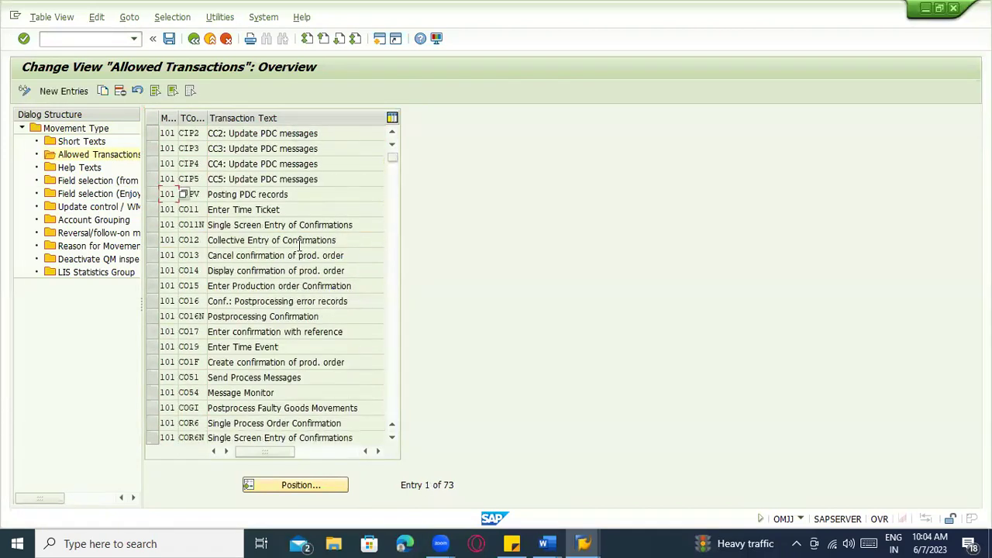
# View the short texts, help texts, batch search and Field selection (Enjoy) entries for type 101
pyautogui.doubleClick(78, 141)
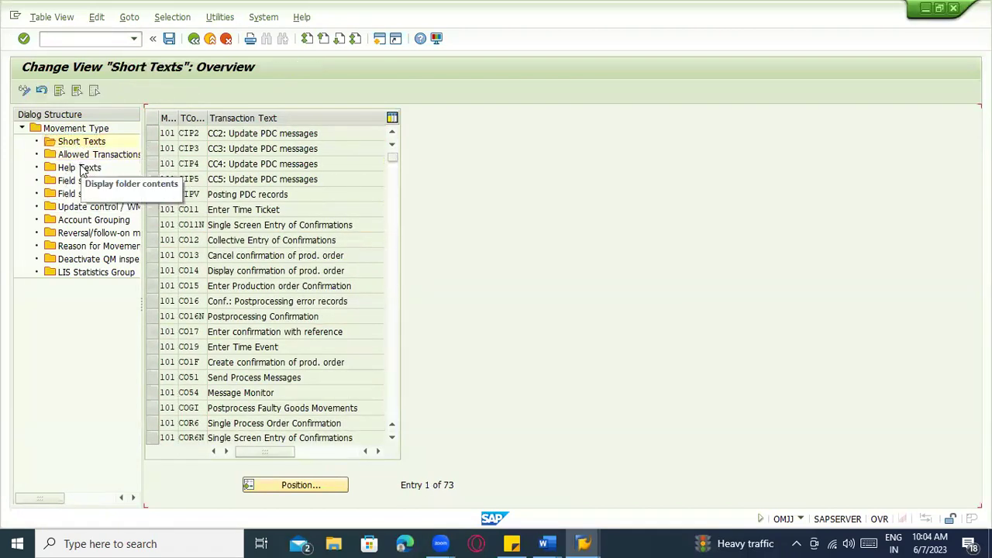
pyautogui.doubleClick(82, 169)
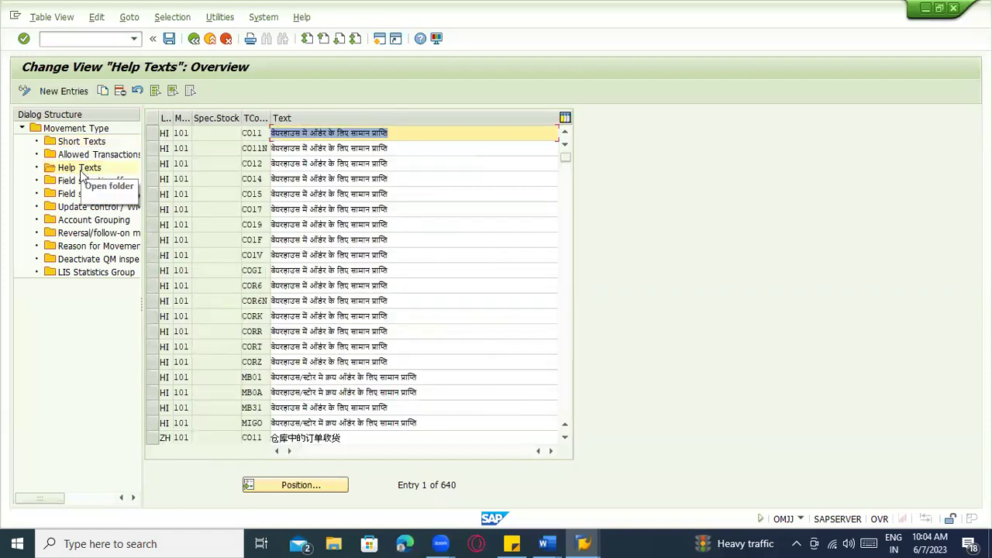
pyautogui.doubleClick(84, 181)
pyautogui.doubleClick(84, 195)
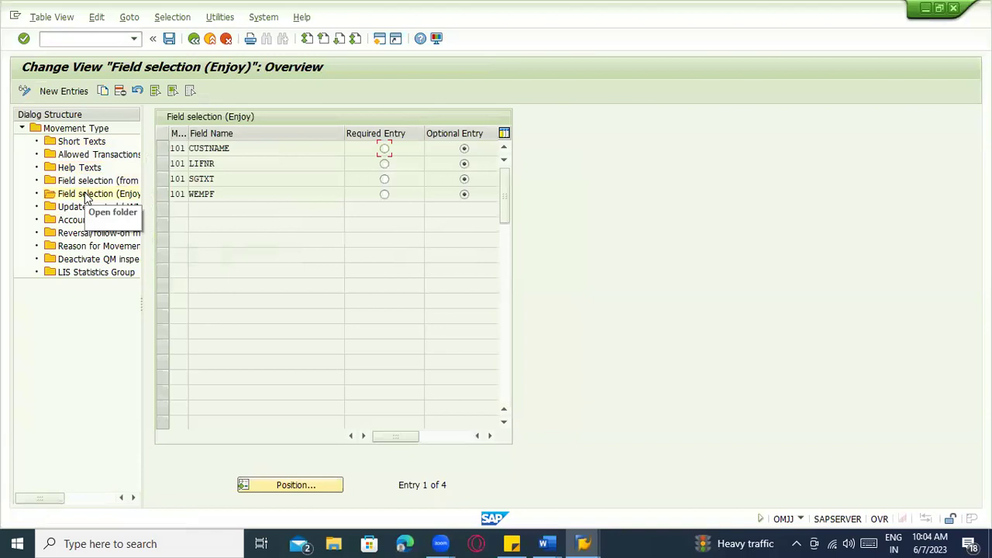
pyautogui.click(438, 437)
pyautogui.click(350, 435)
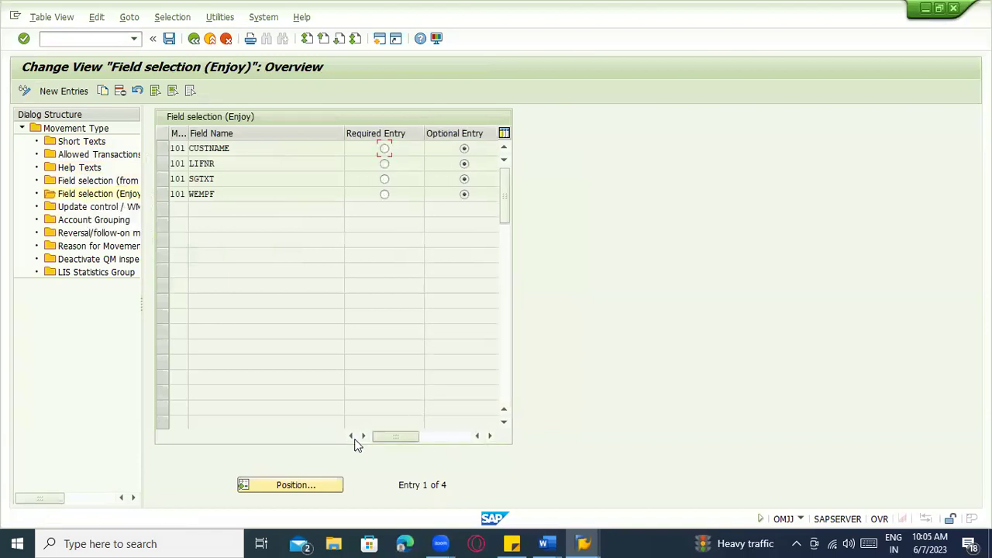
# Open the update control details for the GR for project stock entry, then leave the configuration
pyautogui.doubleClick(115, 209)
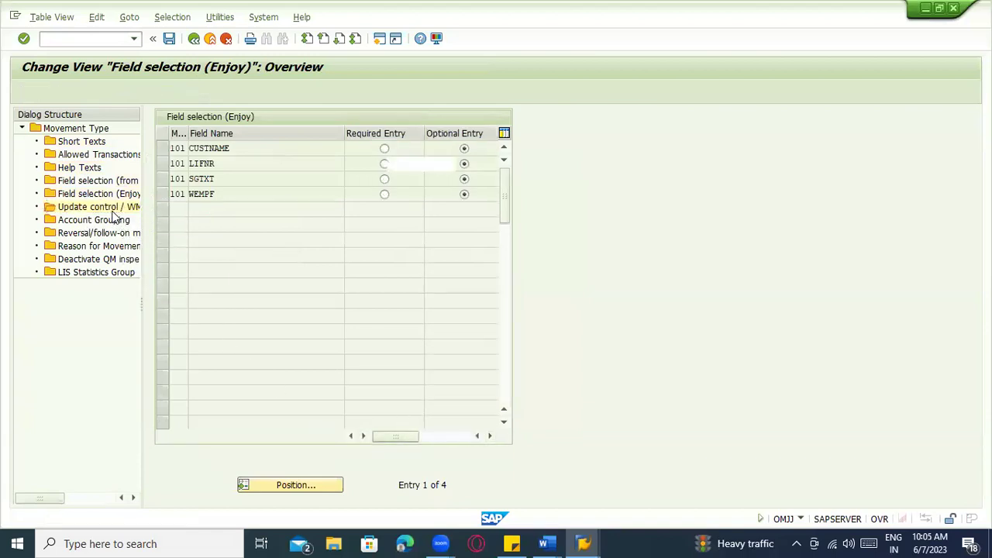
pyautogui.click(295, 302)
pyautogui.scroll(-4, 296, 302)
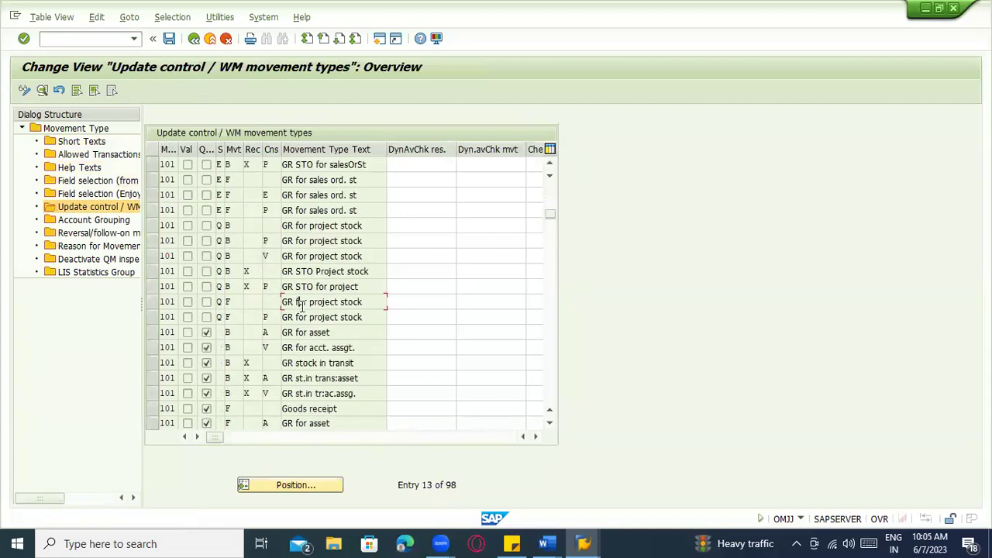
pyautogui.doubleClick(303, 311)
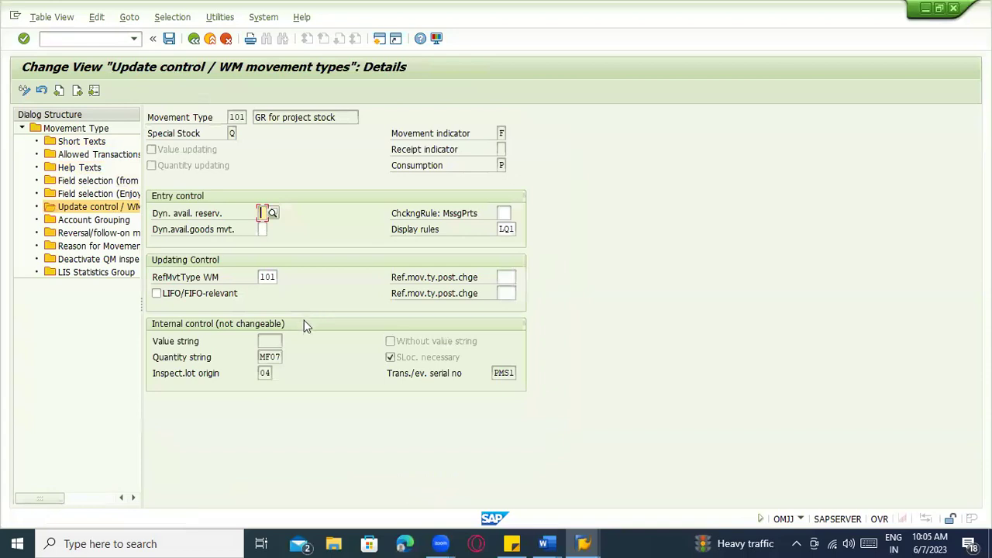
pyautogui.click(211, 39)
# Start MIGO, then switch to ME31L to create a scheduling agreement
pyautogui.write('migo')
pyautogui.press('Return')
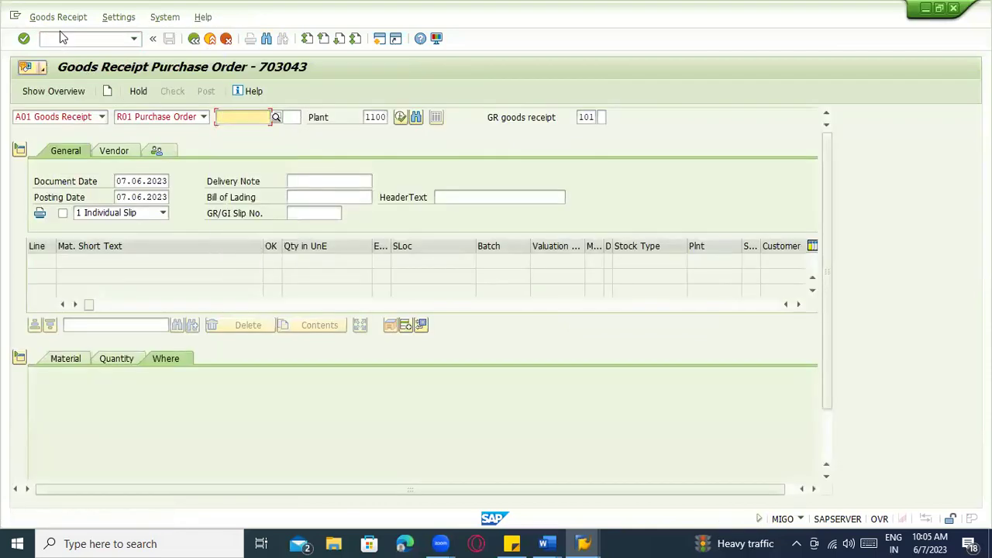
pyautogui.click(62, 38)
pyautogui.write('/nm')
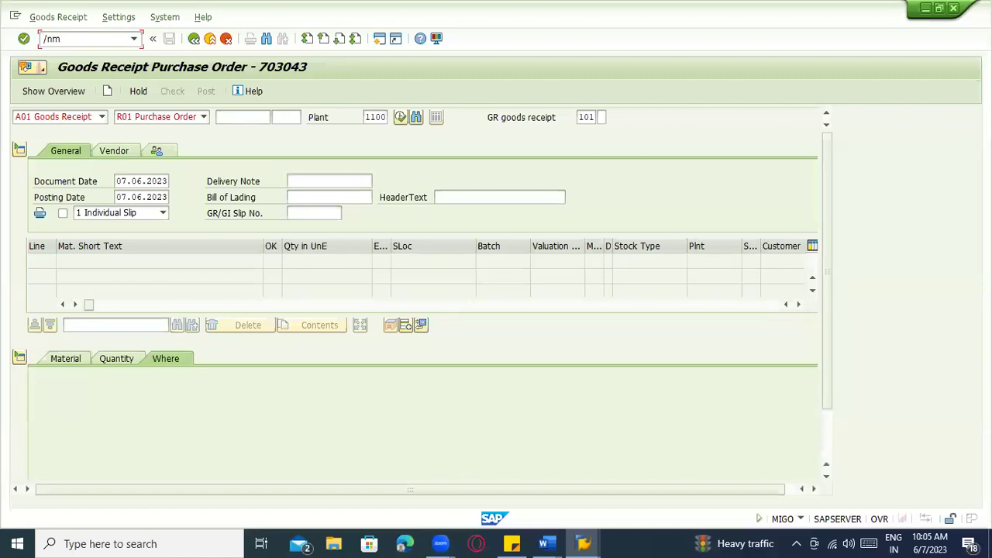
pyautogui.write('e31l')
pyautogui.press('Return')
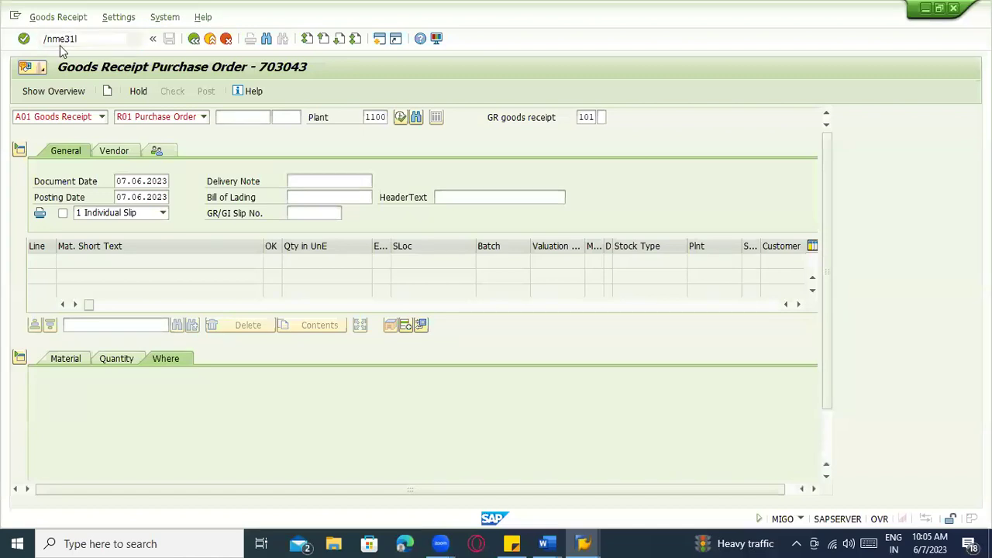
# Enter the initial agreement data with 1000 and a validity end of 07.06.2024
pyautogui.write('1000')
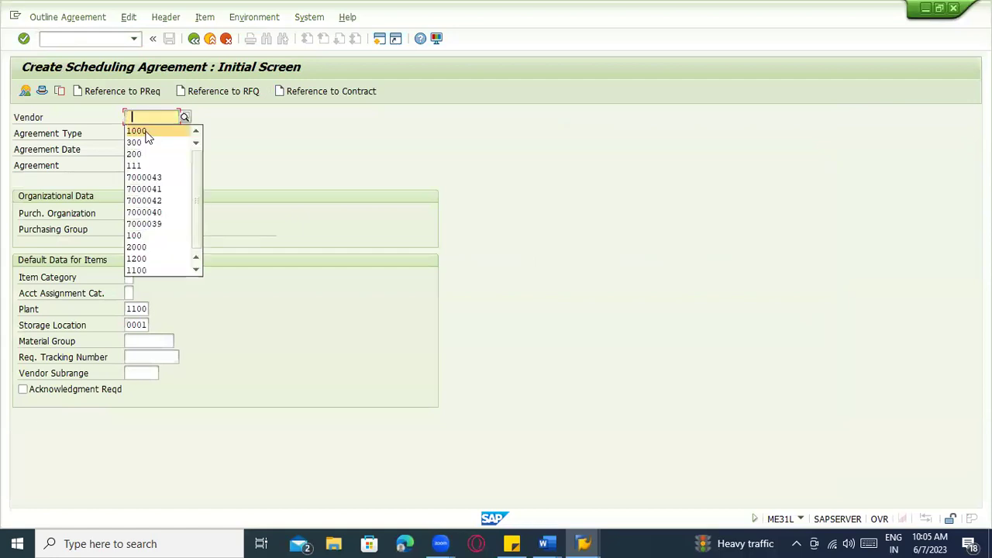
pyautogui.press('Return')
pyautogui.press('space')
pyautogui.click(261, 213)
pyautogui.press('Return')
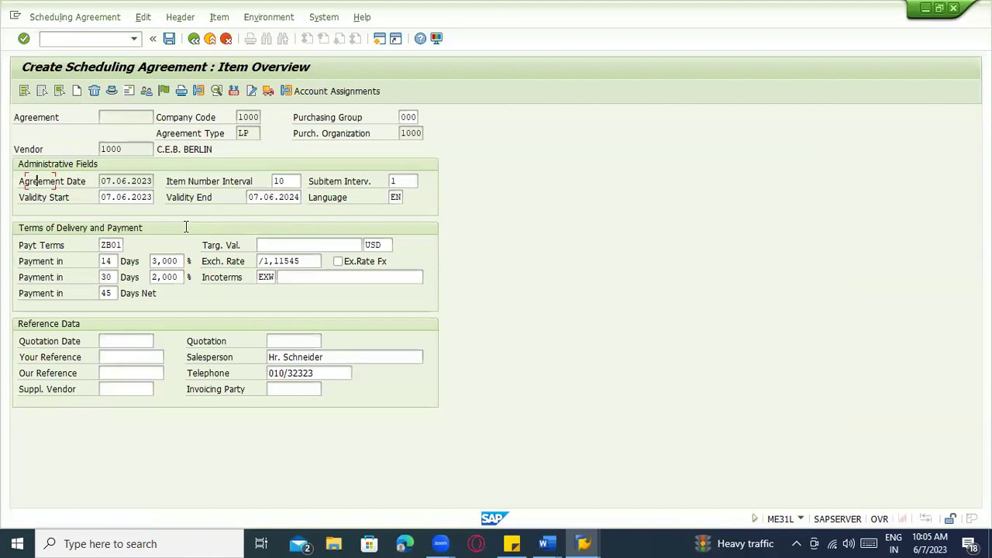
# Add item 10 for material 100-100 with target quantity 1.000 and net price 100,00, then save
pyautogui.click(102, 180)
pyautogui.write('100-100')
pyautogui.press('Return')
pyautogui.write('10')
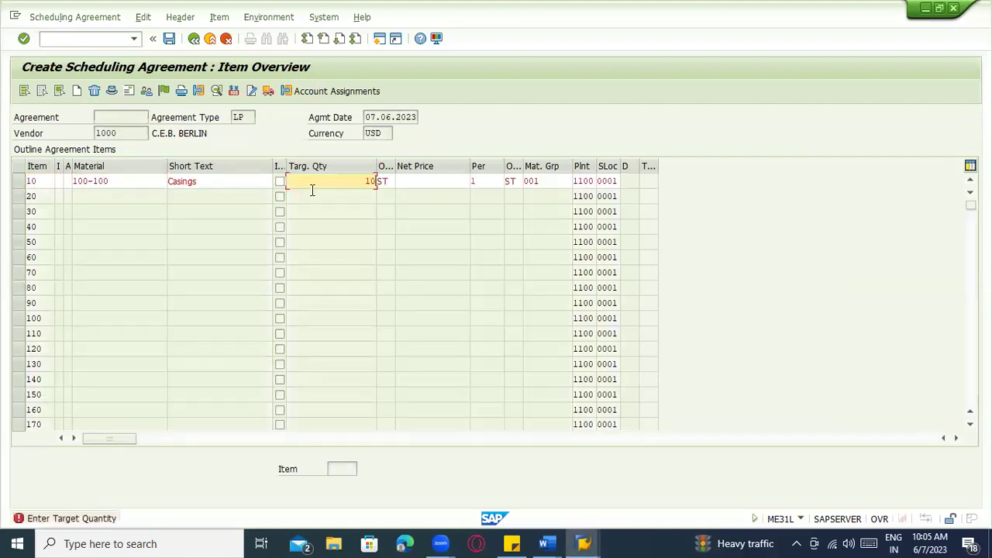
pyautogui.press('Return')
pyautogui.click(423, 187)
pyautogui.click(446, 198)
pyautogui.press('Return')
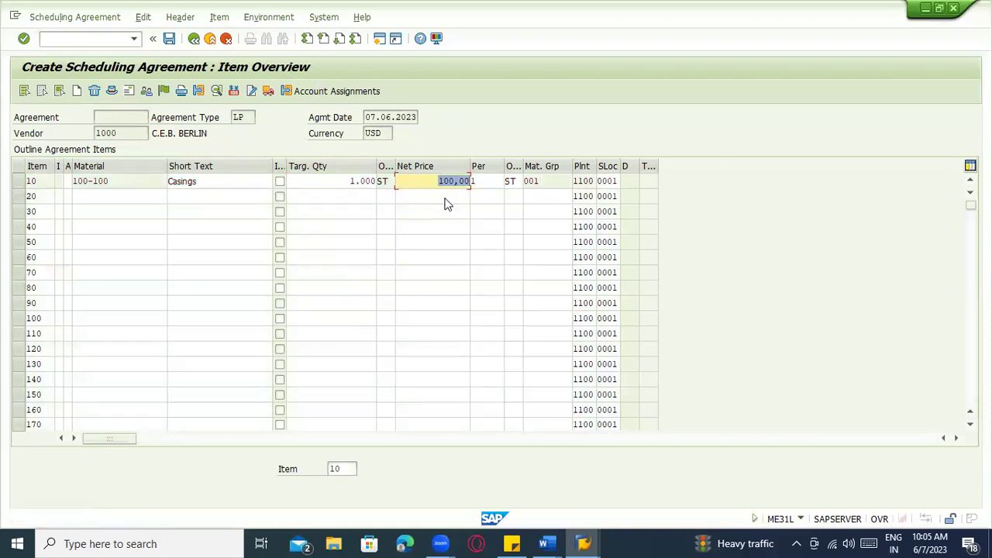
pyautogui.press('Return')
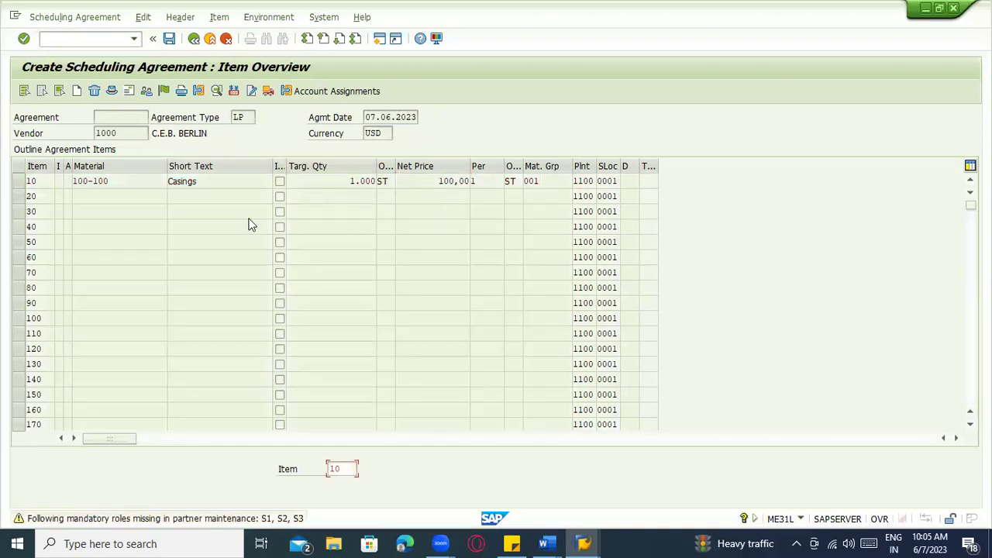
pyautogui.hotkey('ctrl', 's')
pyautogui.click(68, 17)
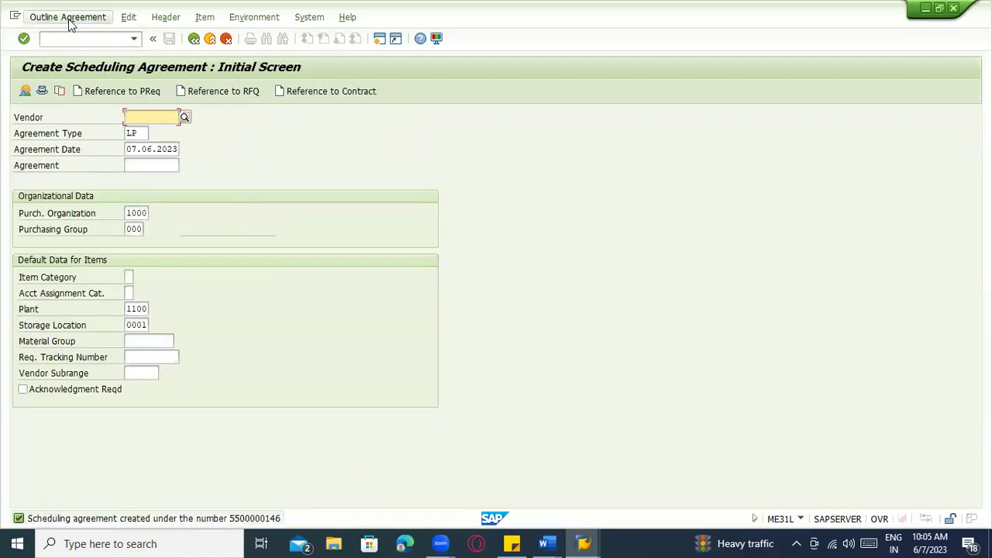
# Display the new agreement, then open ME35L for releasing purchasing documents
pyautogui.click(69, 79)
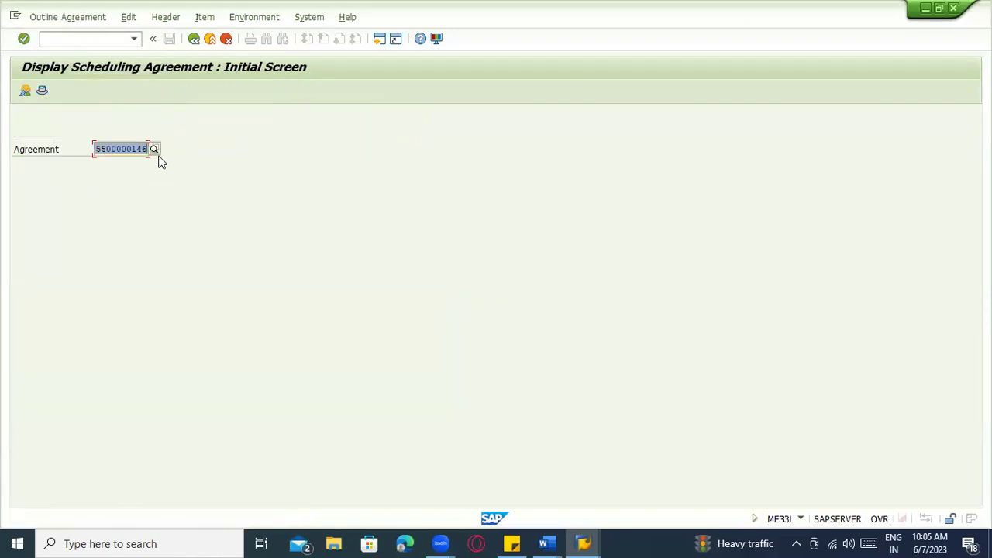
pyautogui.click(107, 37)
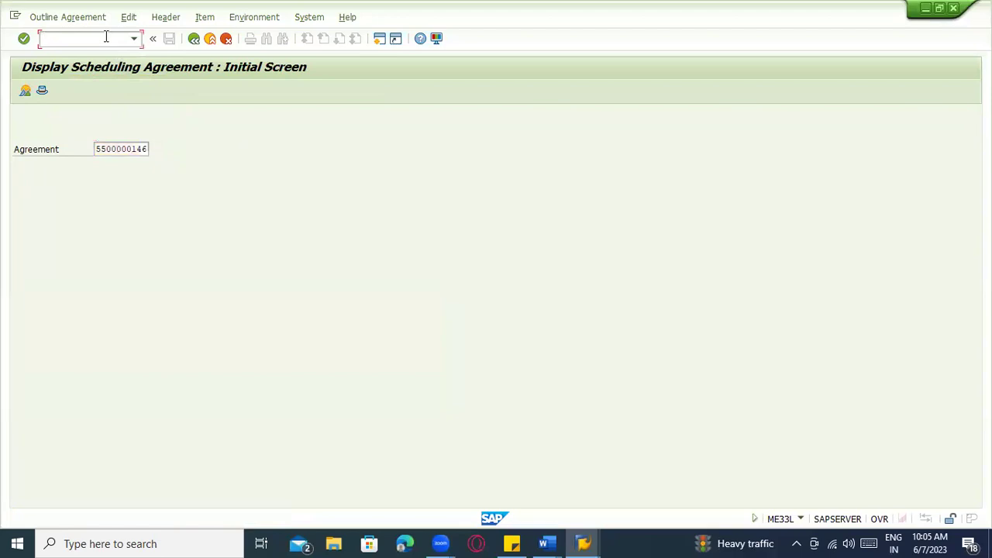
pyautogui.write('me35k')
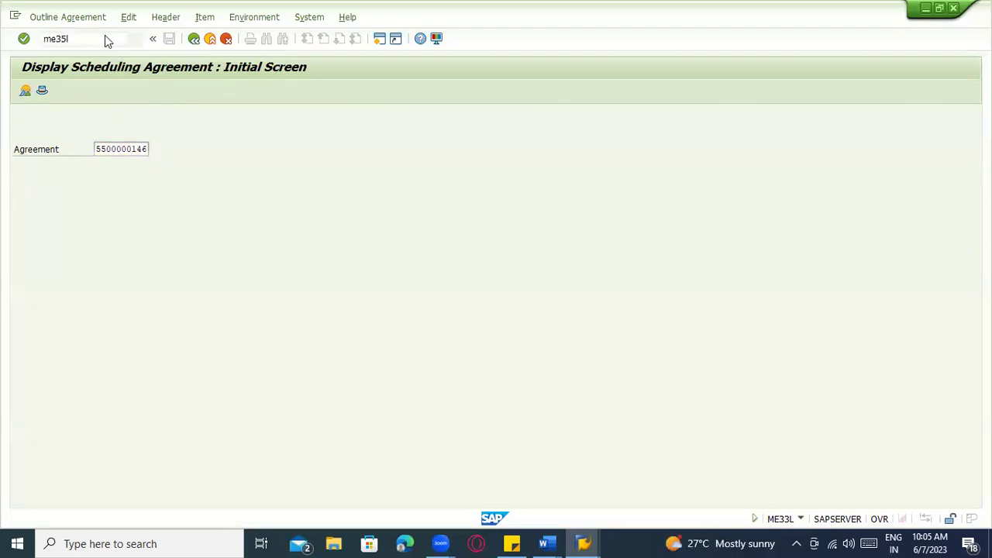
pyautogui.press('Return')
pyautogui.click(54, 35)
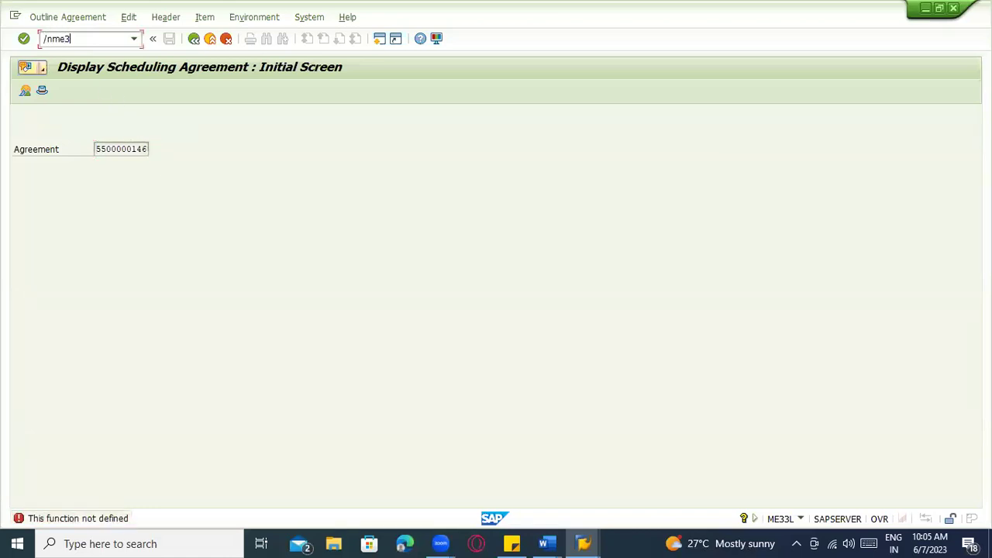
pyautogui.write('/nme35l')
pyautogui.press('Return')
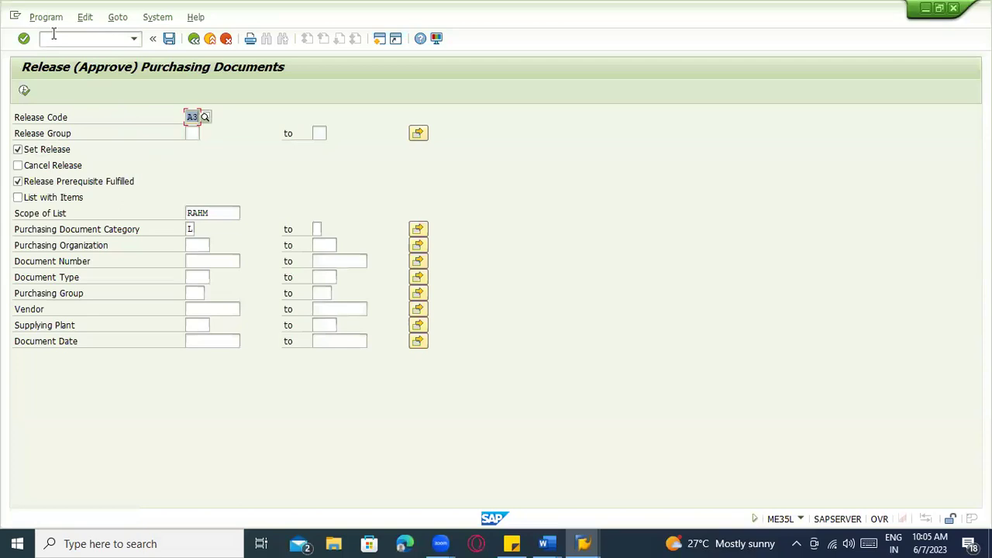
# Release the new scheduling agreement with release code A1
pyautogui.write('A1')
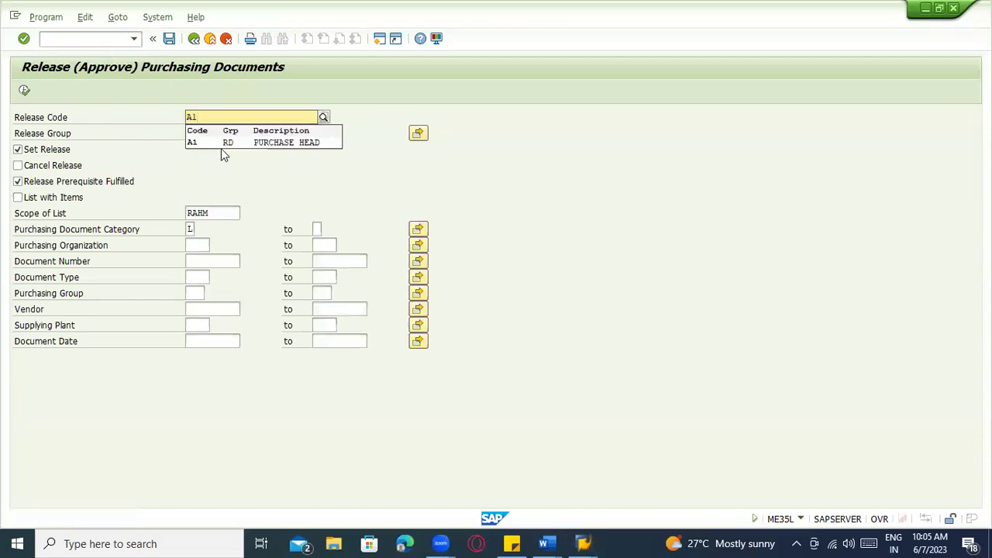
pyautogui.click(207, 261)
pyautogui.hotkey('ctrl', 'v')
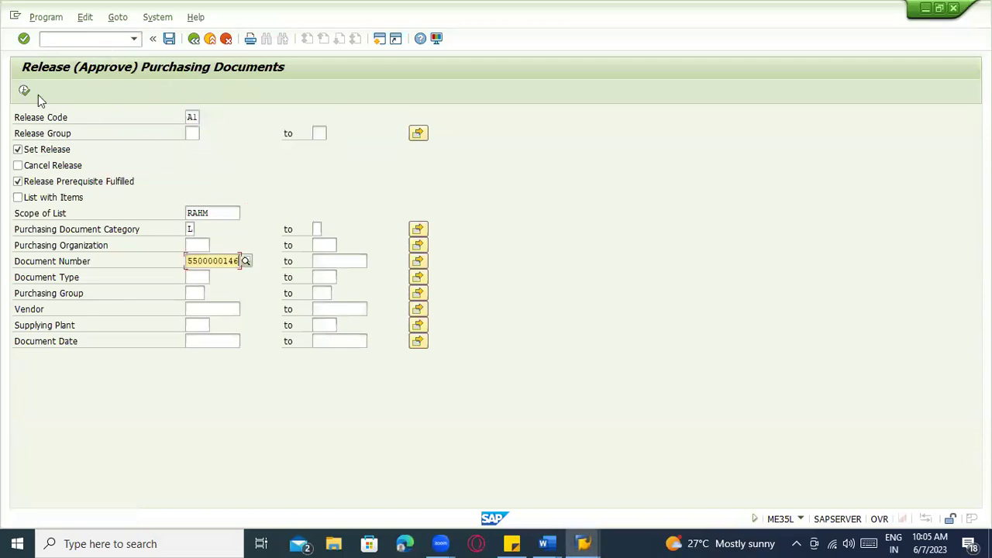
pyautogui.click(25, 91)
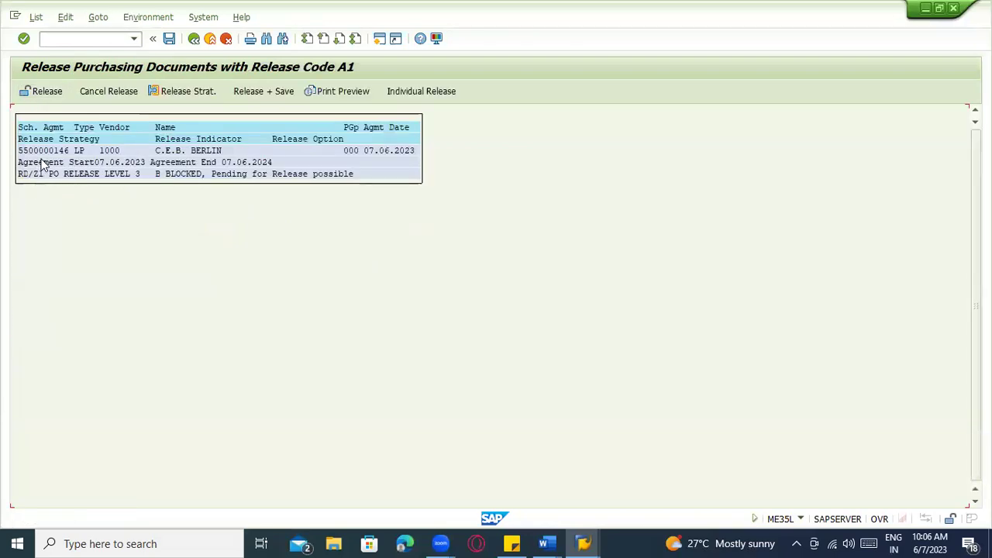
pyautogui.press('F3')
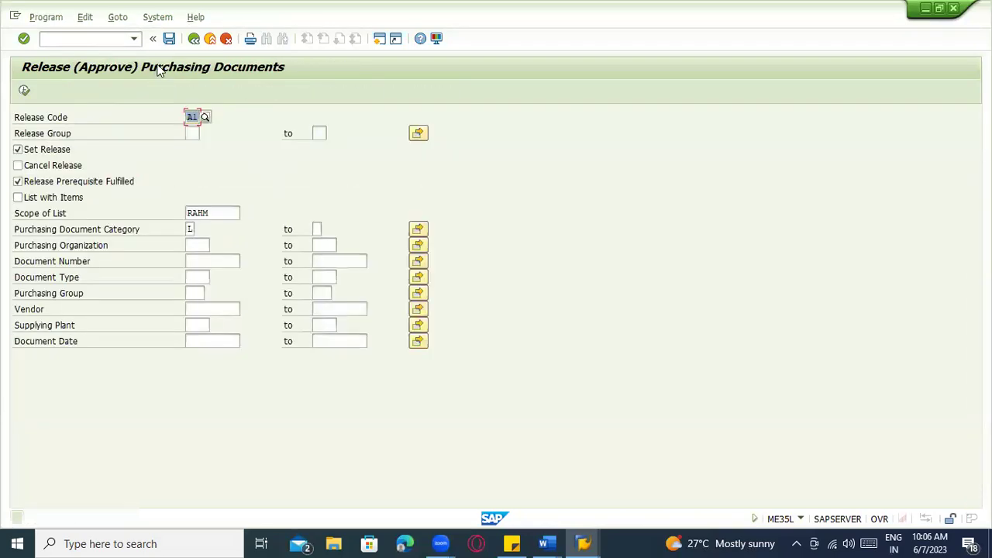
# Release the agreement with code A2 after checking its release strategy
pyautogui.click(194, 117)
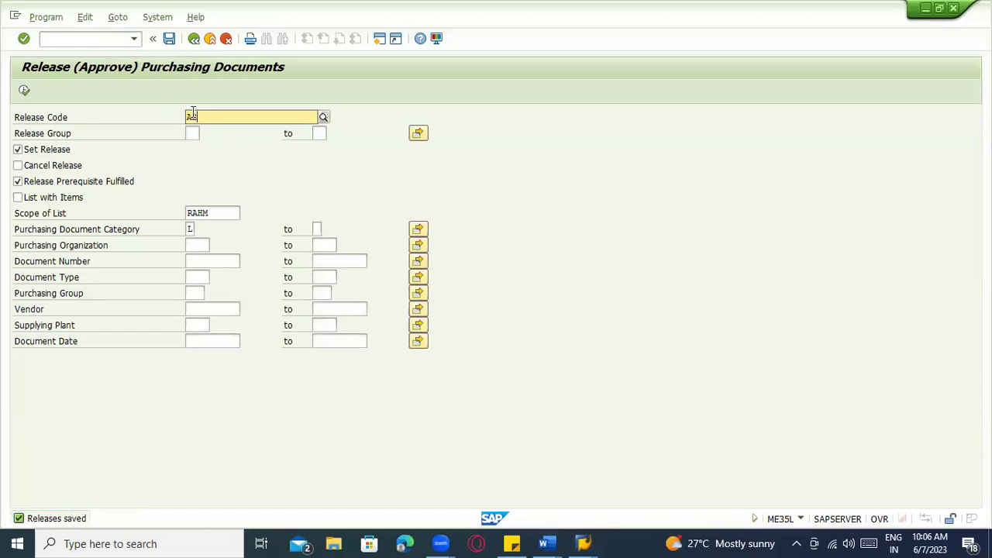
pyautogui.press('F4')
pyautogui.click(204, 142)
pyautogui.click(208, 262)
pyautogui.hotkey('ctrl', 'v')
pyautogui.click(24, 90)
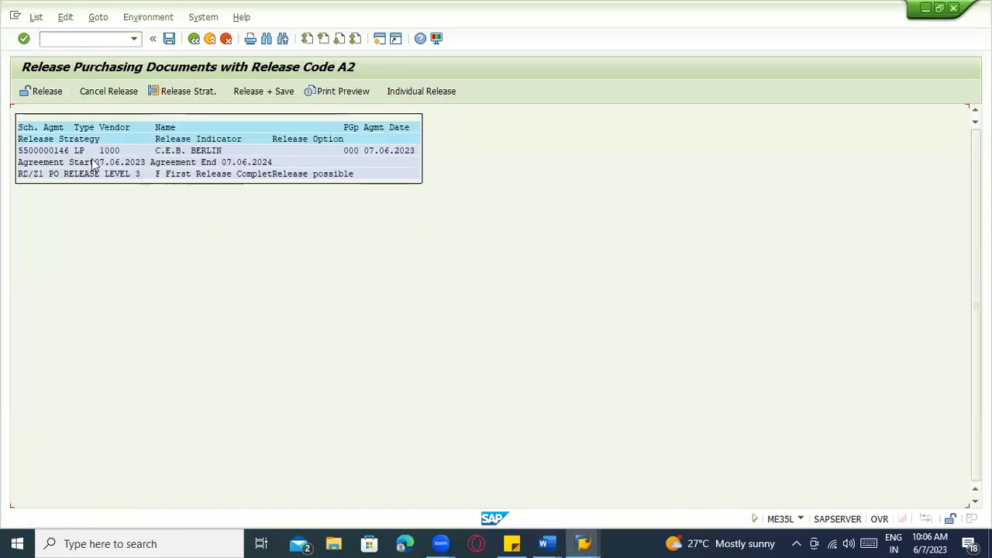
pyautogui.click(194, 91)
pyautogui.press('Return')
pyautogui.click(243, 92)
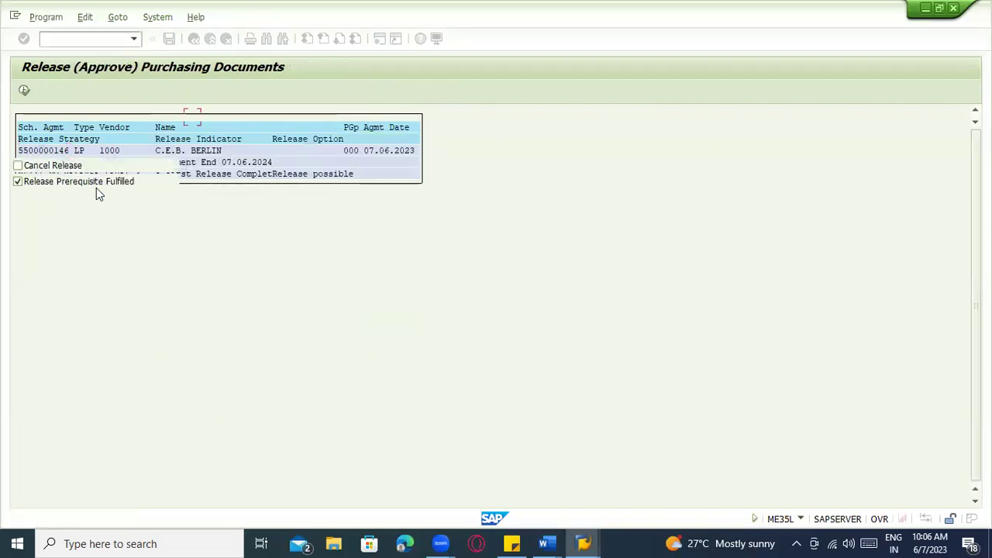
# Release the agreement with code A3
pyautogui.click(194, 117)
pyautogui.write('A3')
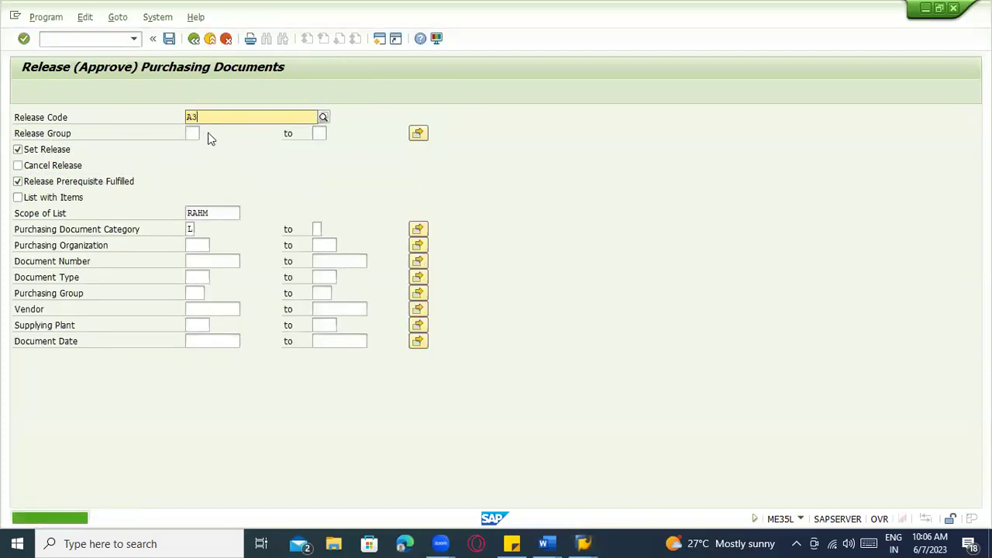
pyautogui.click(213, 261)
pyautogui.hotkey('ctrl', 'v')
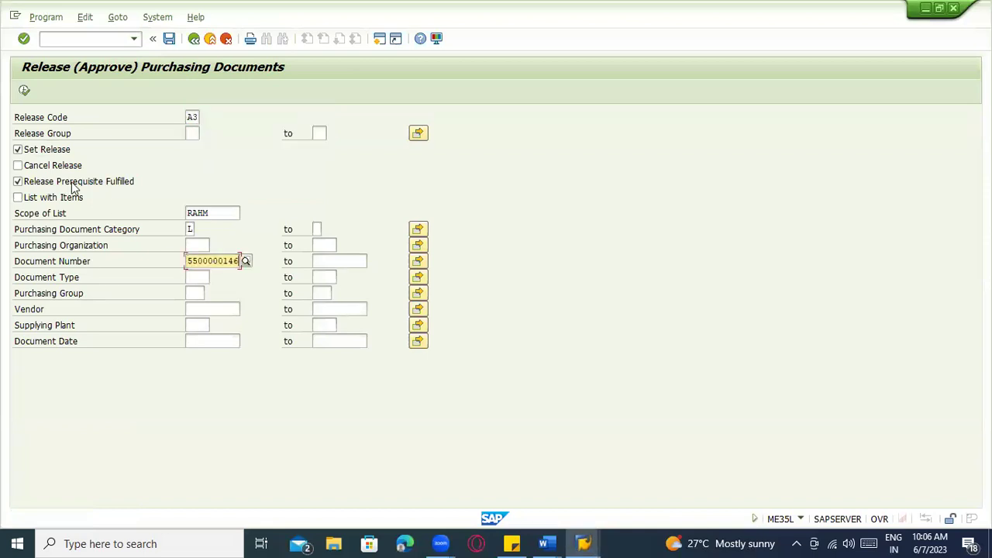
pyautogui.click(24, 90)
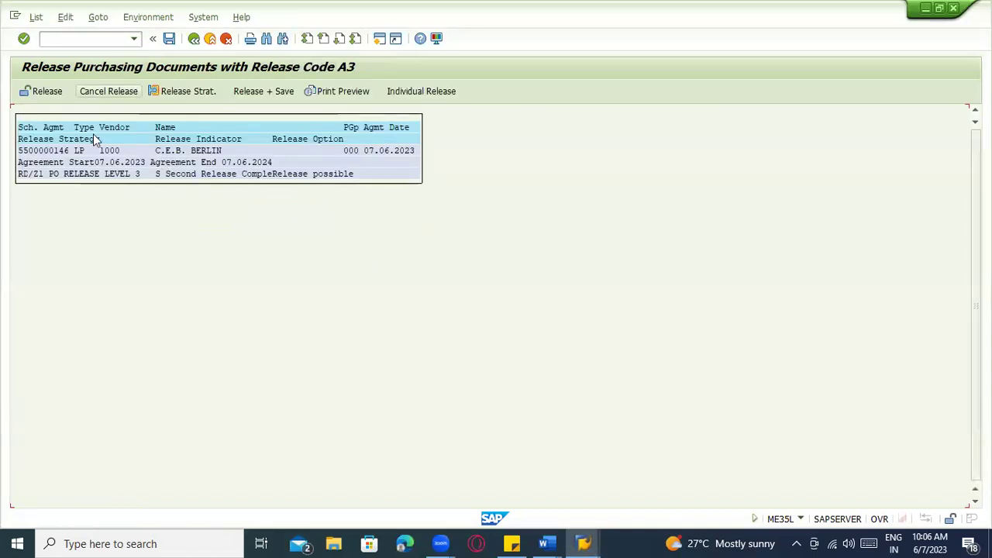
pyautogui.click(252, 97)
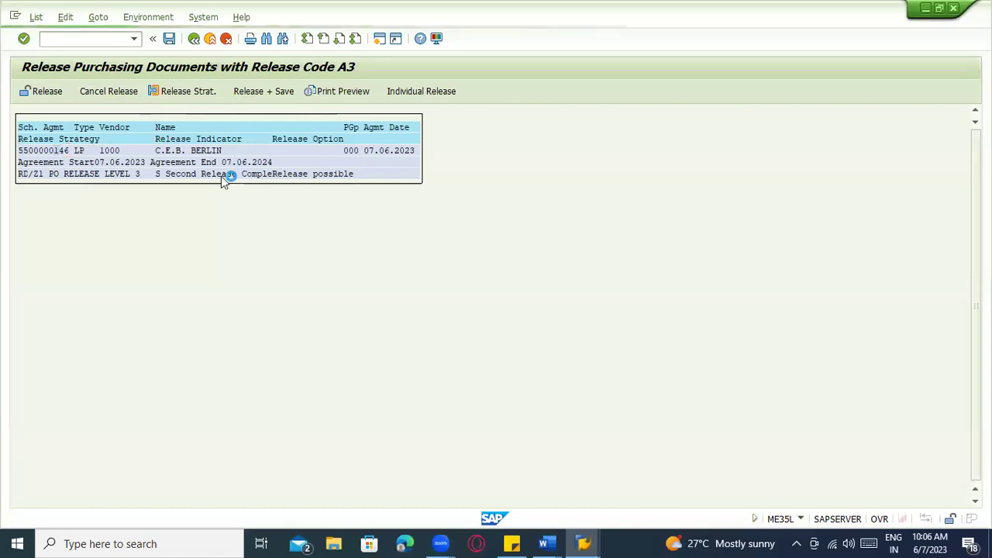
# Back out of the release screens to the SAP Easy Access menu
pyautogui.hotkey('ctrl', 's')
pyautogui.press('F3')
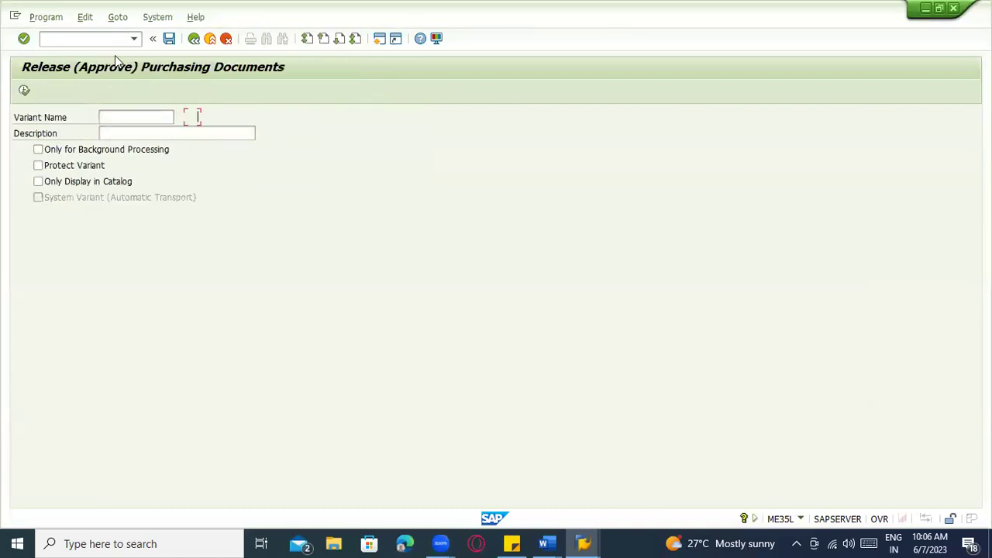
pyautogui.press('F3')
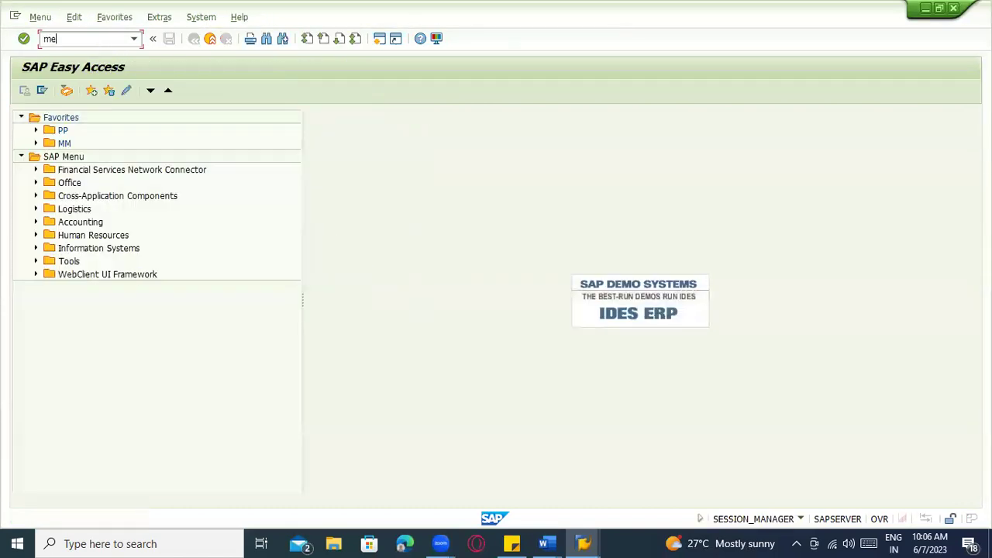
# In ME38, open item 10's delivery schedule and enter a first line of 07.06.2023 for 100 pieces
pyautogui.press('Return')
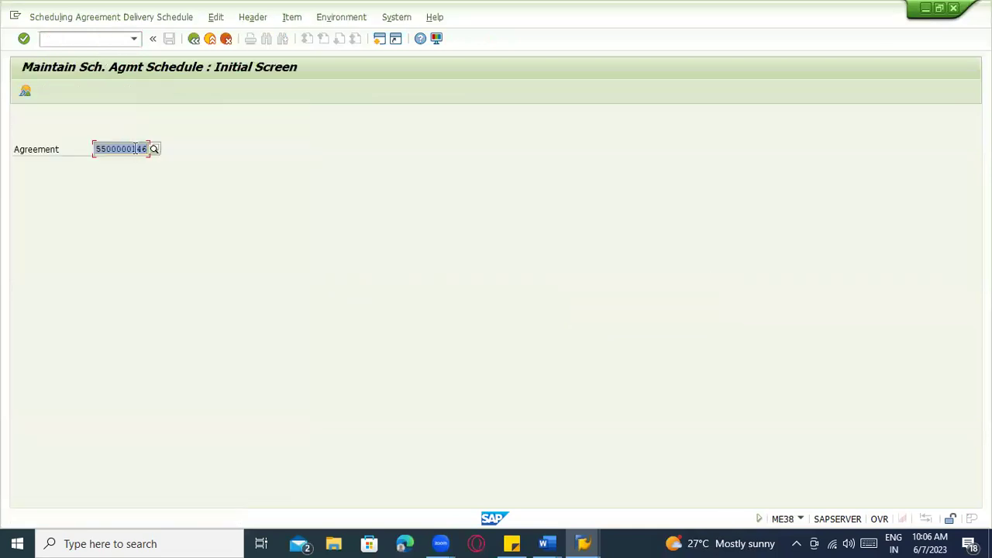
pyautogui.press('Return')
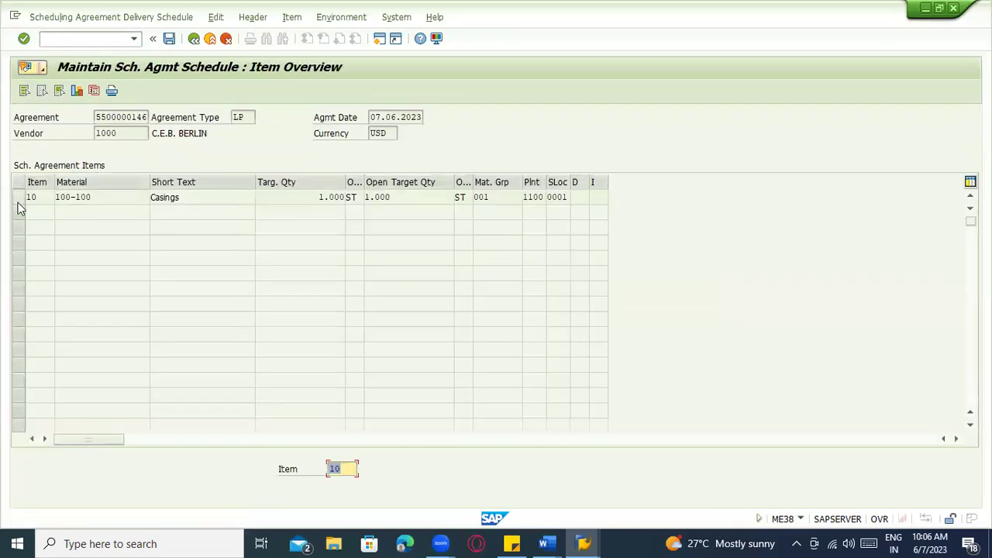
pyautogui.click(94, 91)
pyautogui.click(58, 212)
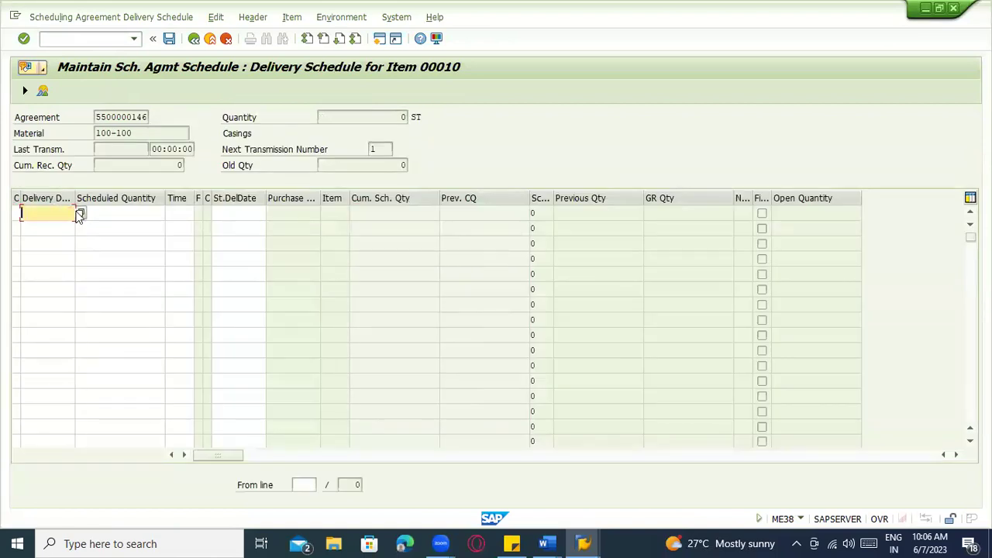
pyautogui.click(80, 214)
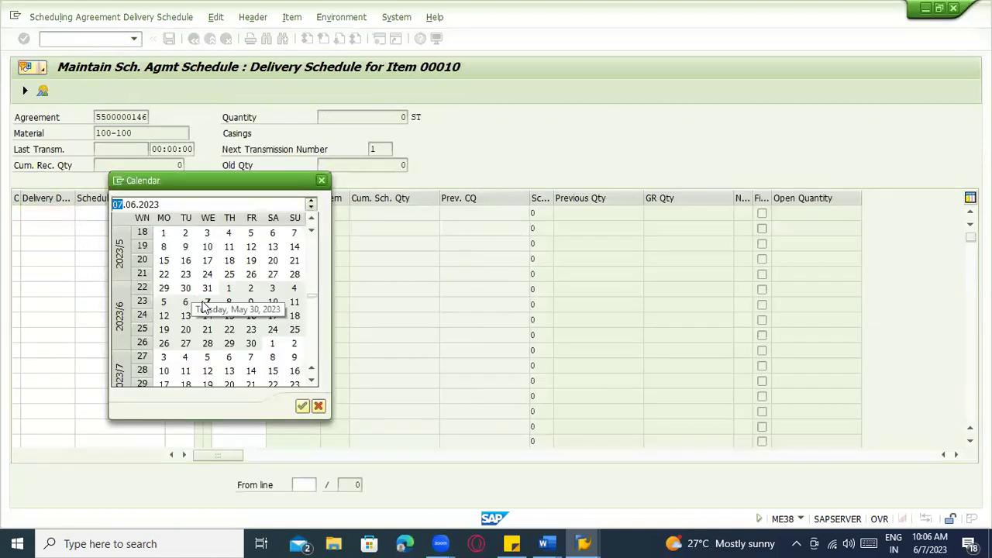
pyautogui.doubleClick(206, 302)
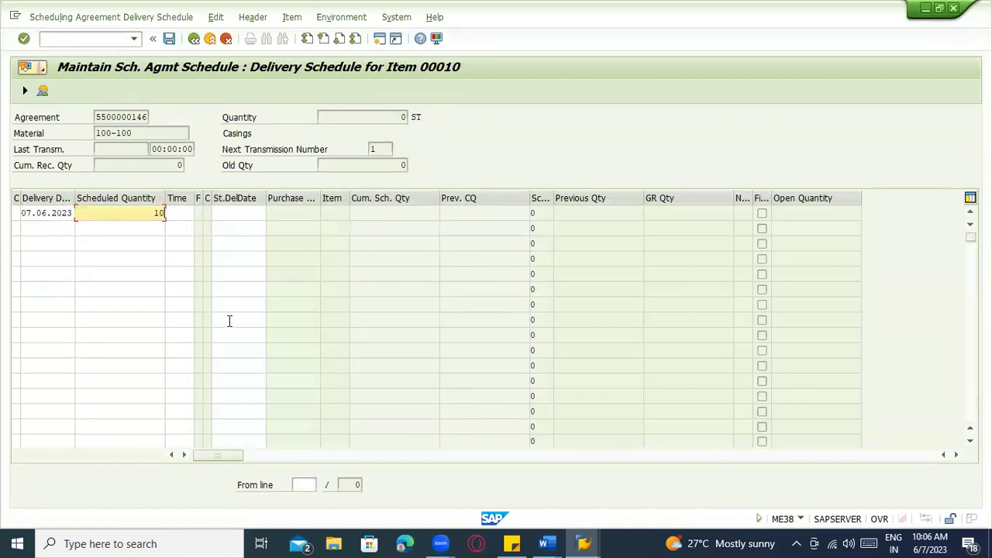
pyautogui.press('Tab')
# Add schedule lines 11.06.2023 for 200 pieces and 08.06.2023 for 10 pieces
pyautogui.click(31, 224)
pyautogui.click(46, 240)
pyautogui.click(120, 229)
pyautogui.click(128, 255)
pyautogui.click(60, 255)
pyautogui.click(58, 245)
pyautogui.click(57, 304)
pyautogui.click(146, 245)
pyautogui.click(143, 306)
# Add the fourth schedule line, 21.06.2023 for 30 pieces
pyautogui.click(61, 258)
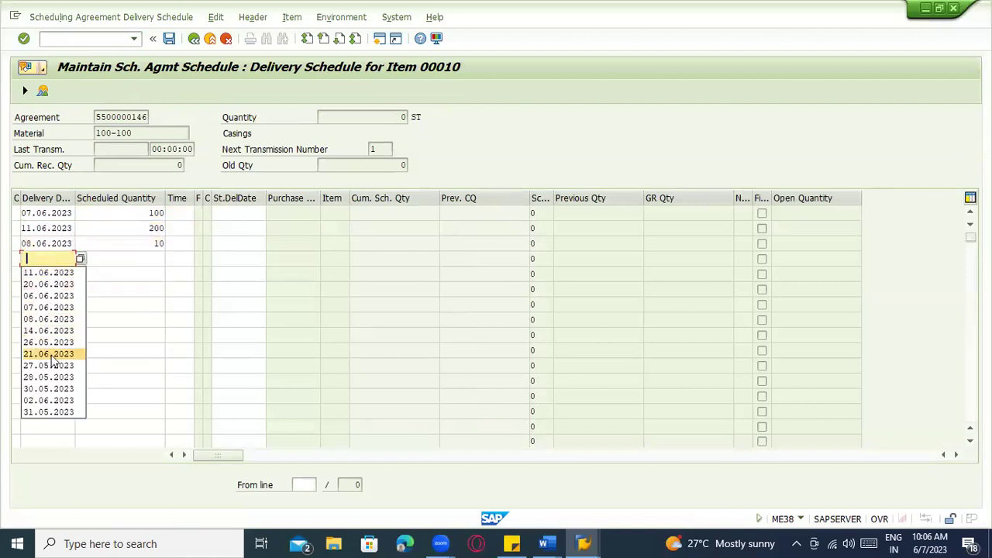
pyautogui.click(54, 352)
pyautogui.click(145, 258)
pyautogui.click(136, 361)
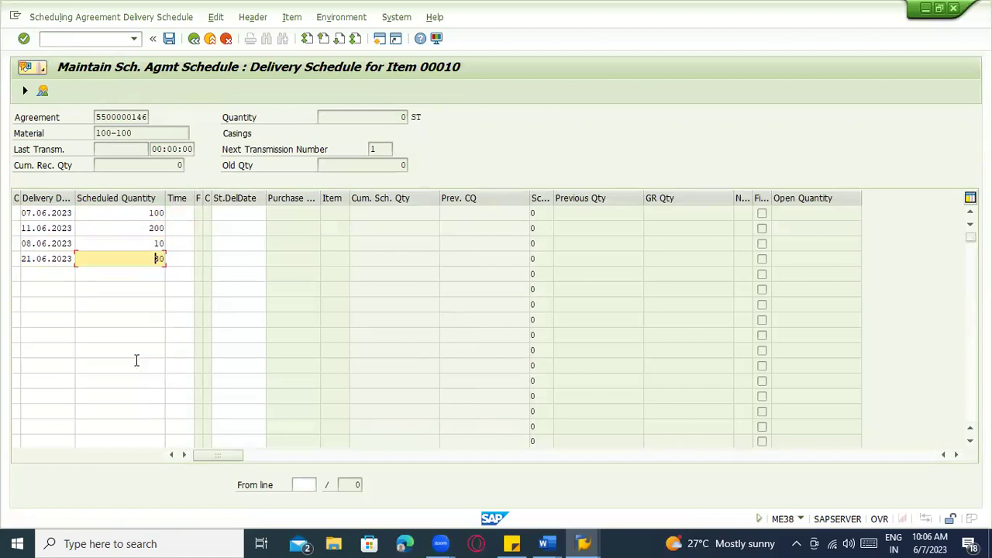
# Accept the delivery date warnings and save the 340-piece delivery schedule
pyautogui.press('Return')
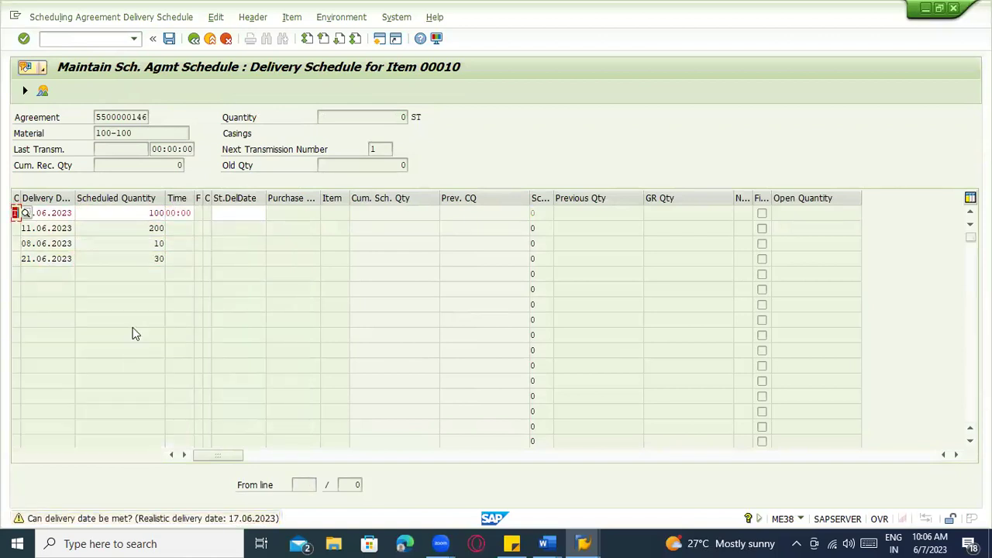
pyautogui.press('Return')
pyautogui.press('Return')
pyautogui.press('Return')
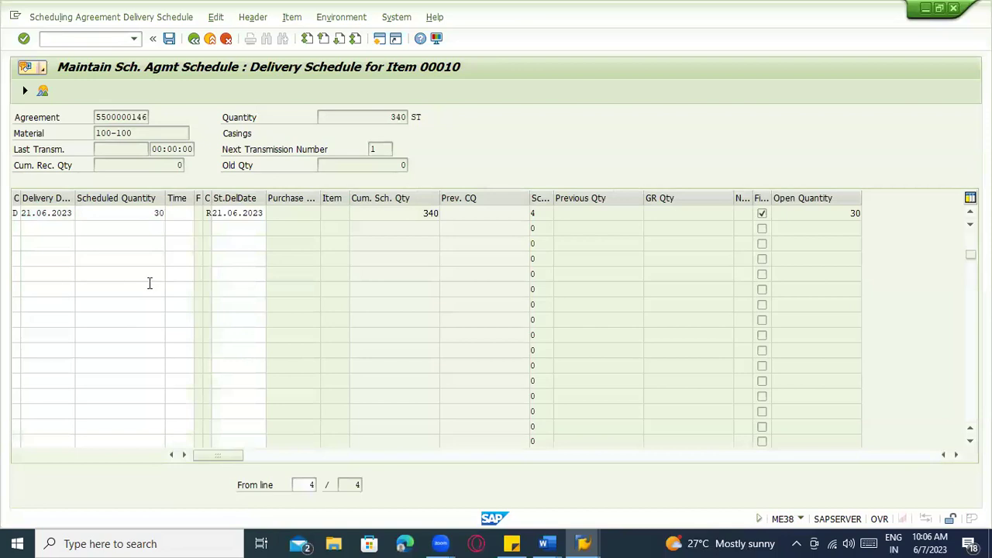
pyautogui.scroll(1, 150, 283)
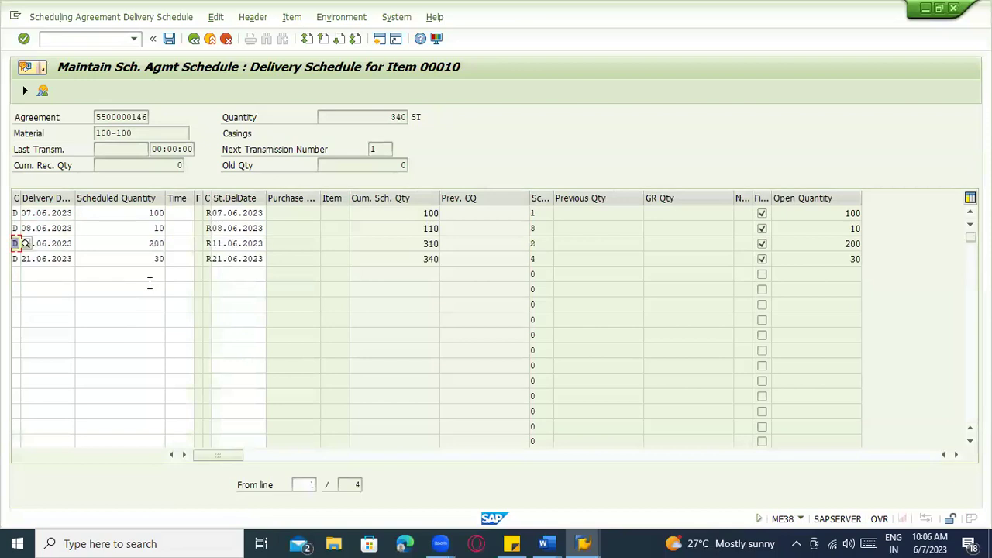
pyautogui.click(170, 41)
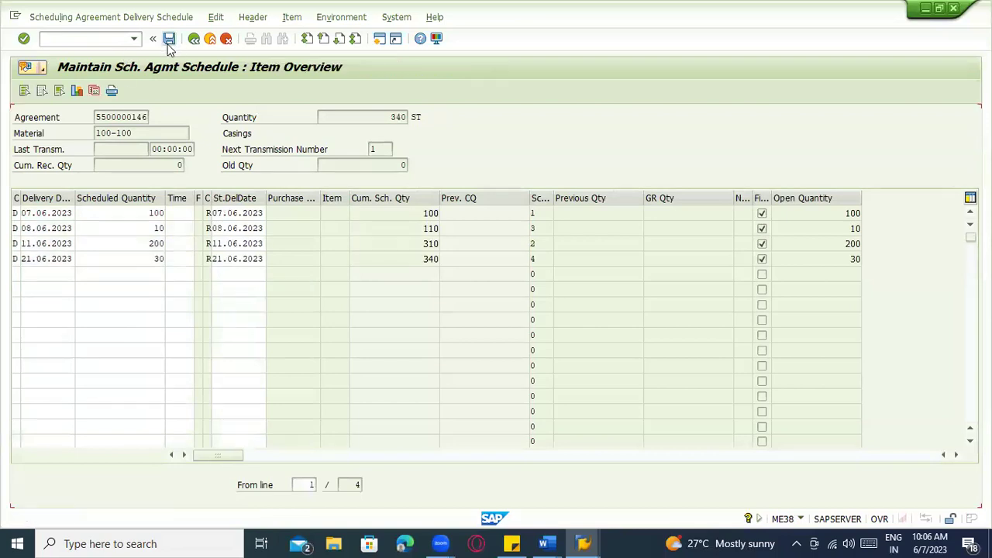
pyautogui.press('Return')
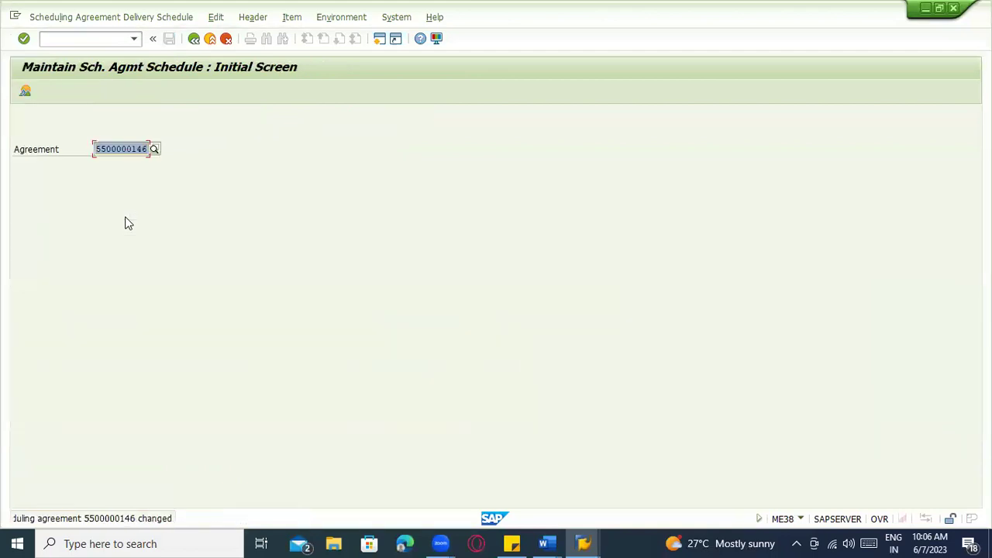
pyautogui.click(73, 39)
pyautogui.write('/nme9f')
pyautogui.press('Return')
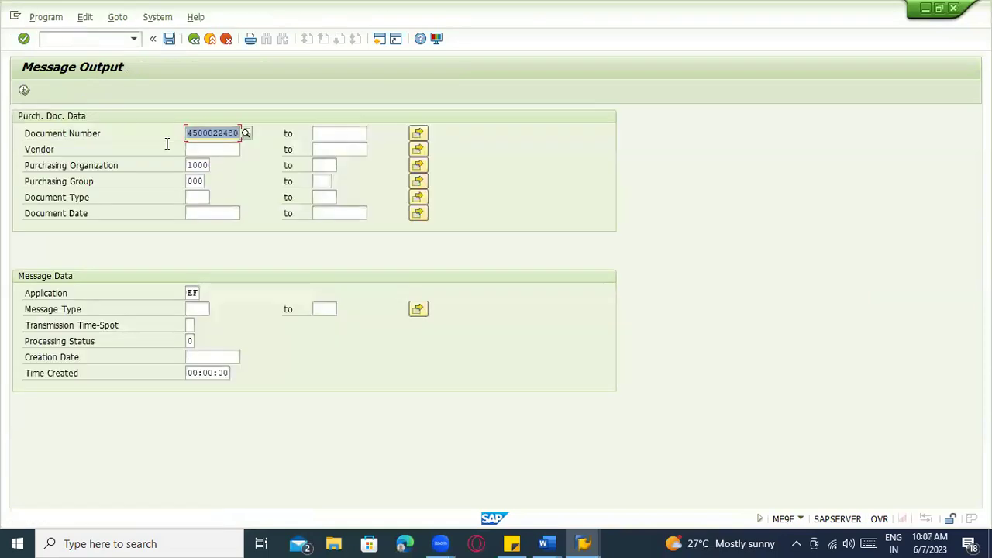
pyautogui.click(25, 91)
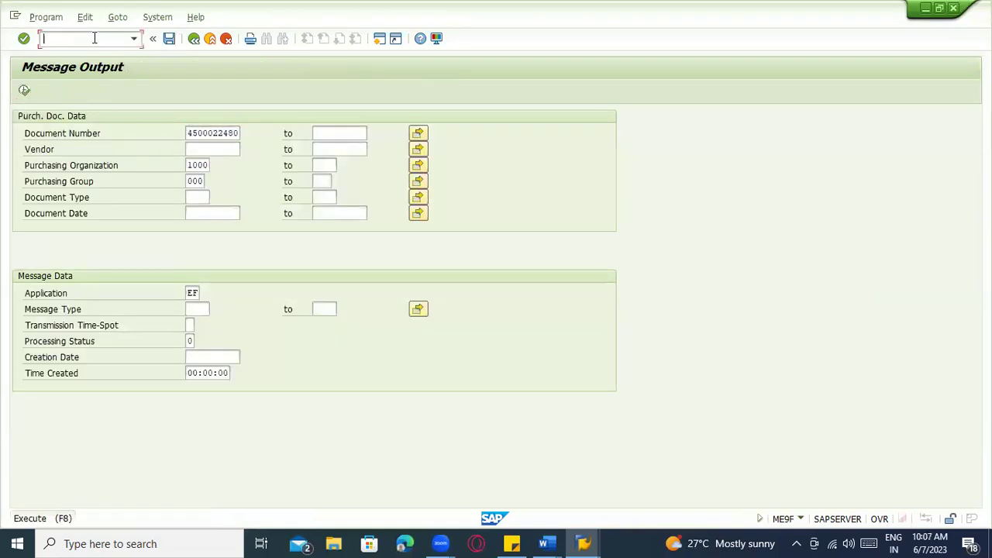
pyautogui.write('/nme9l')
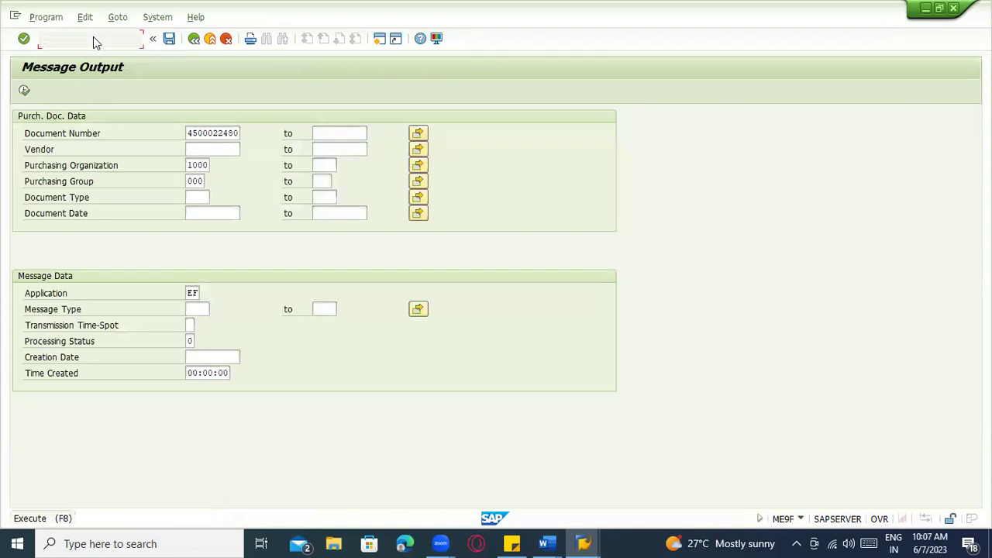
pyautogui.press('Return')
pyautogui.click(25, 90)
pyautogui.click(270, 91)
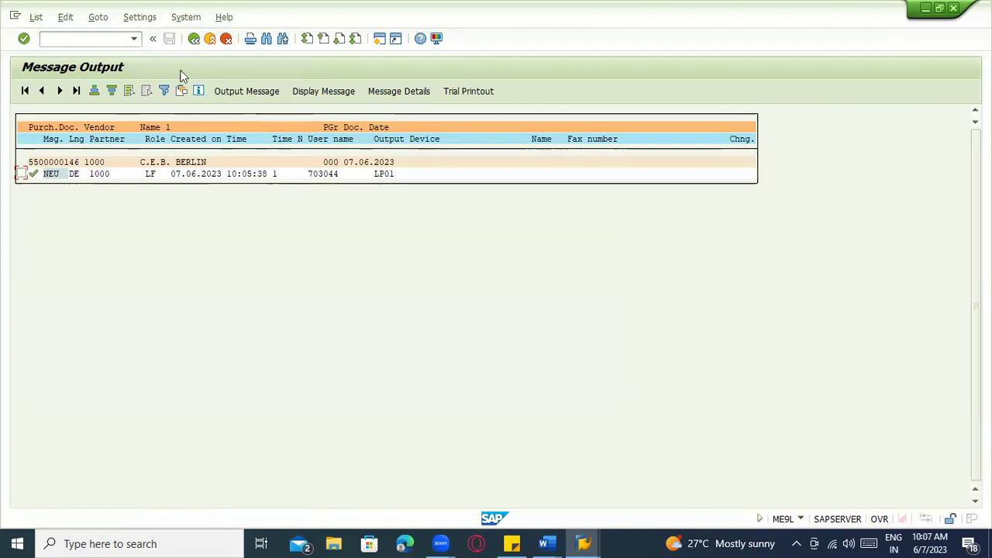
pyautogui.click(91, 38)
# Load the scheduling agreement into a MIGO goods receipt and review the Casings item's quantity, material and linked documents
pyautogui.write('/nmigo')
pyautogui.press('Return')
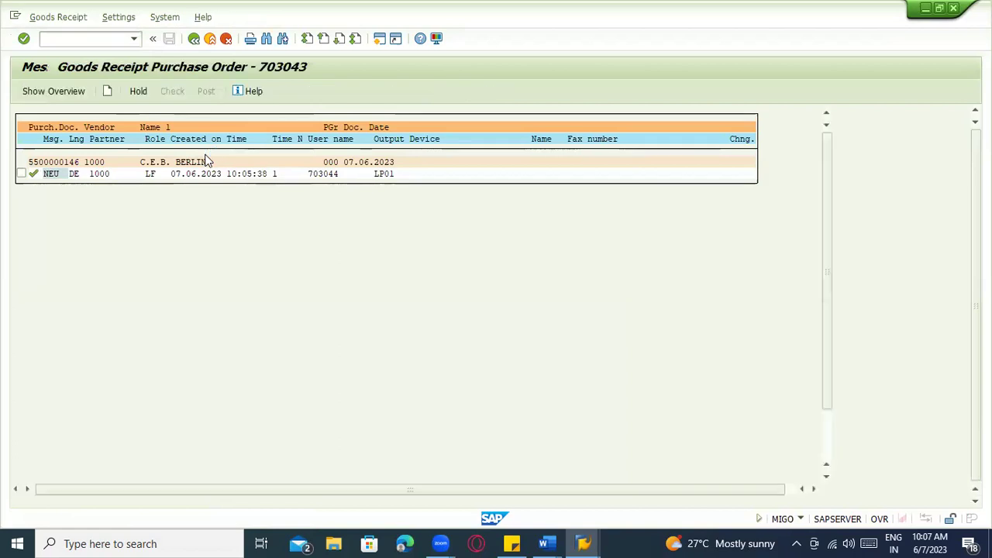
pyautogui.hotkey('ctrl', 'v')
pyautogui.press('Return')
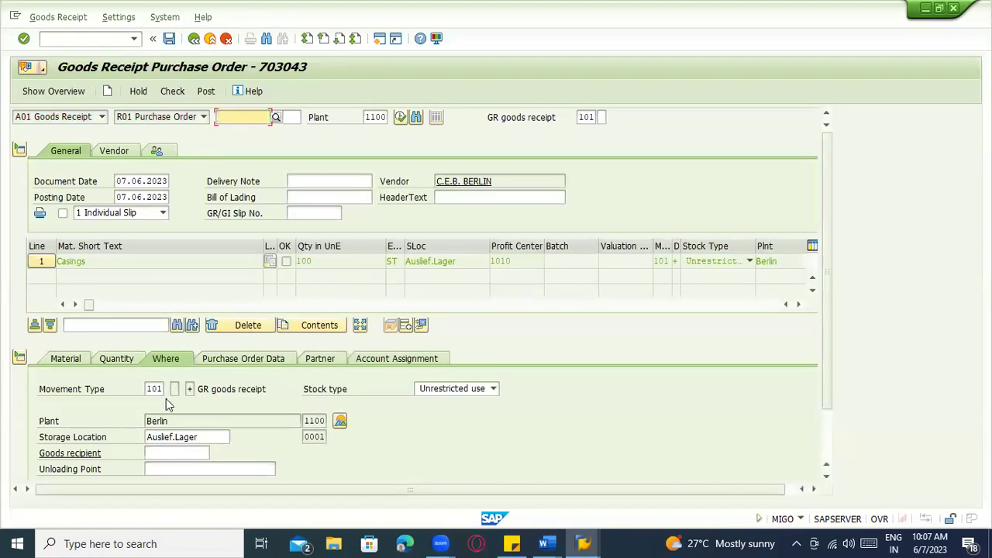
pyautogui.scroll(-2, 166, 399)
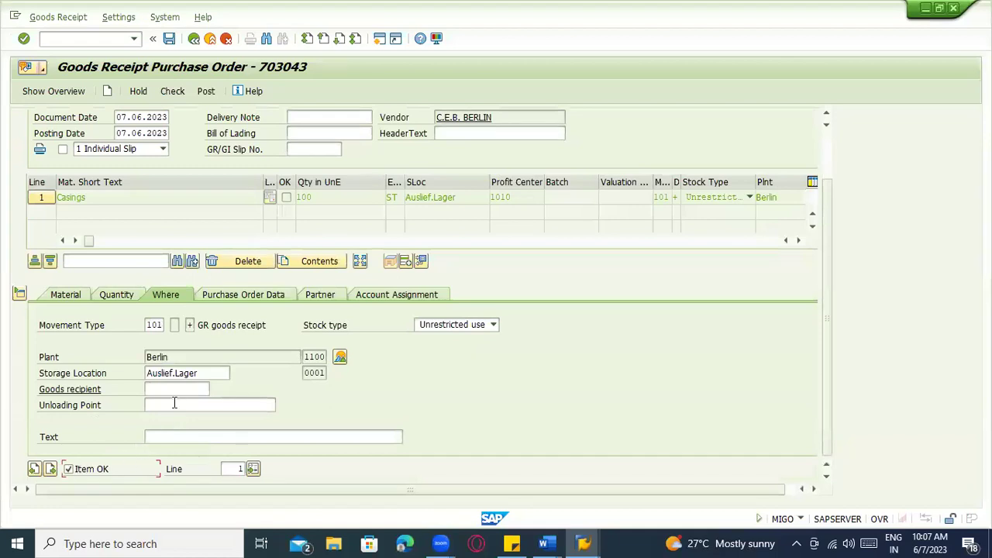
pyautogui.click(131, 294)
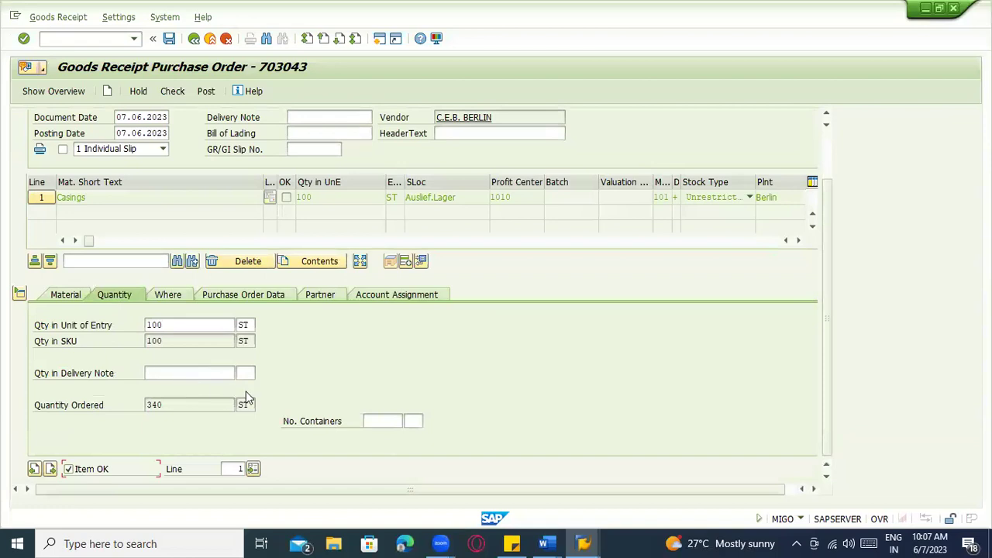
pyautogui.click(69, 298)
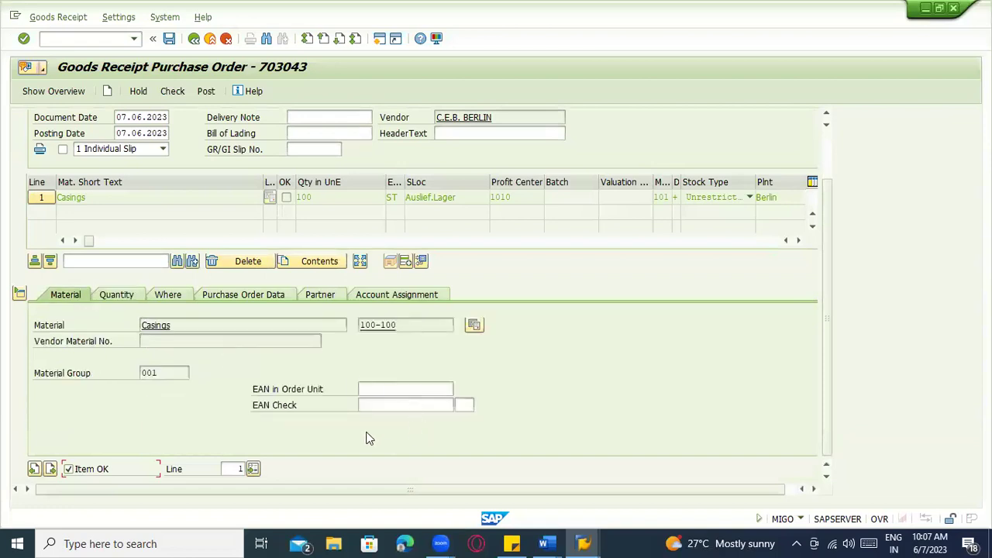
pyautogui.click(475, 325)
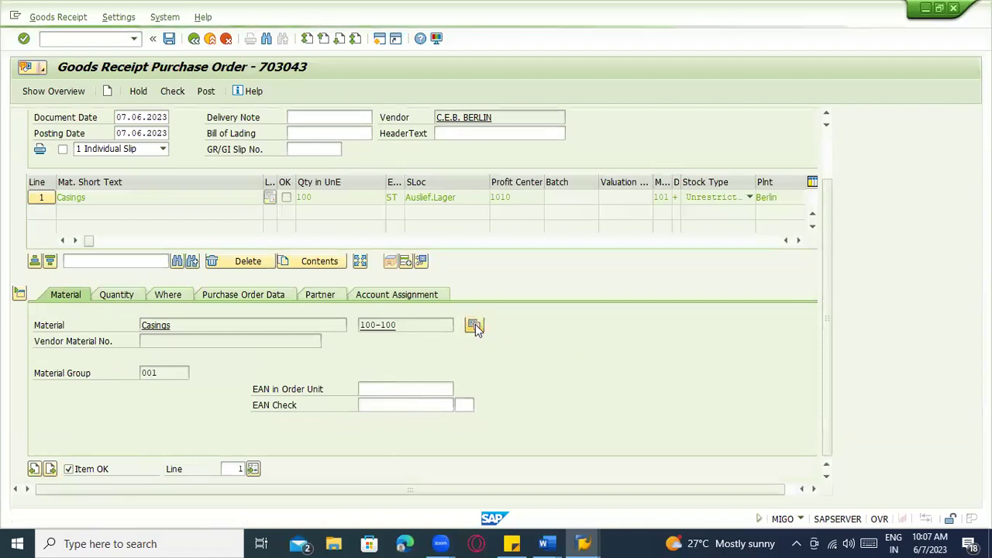
pyautogui.press('Escape')
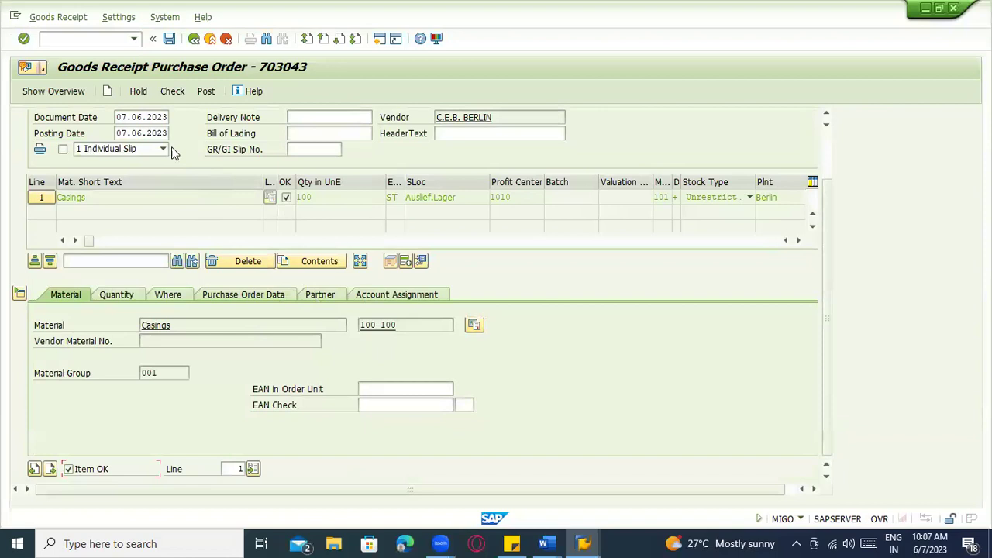
# Check and post the 100-piece Casings goods receipt
pyautogui.scroll(2, 172, 153)
pyautogui.click(166, 91)
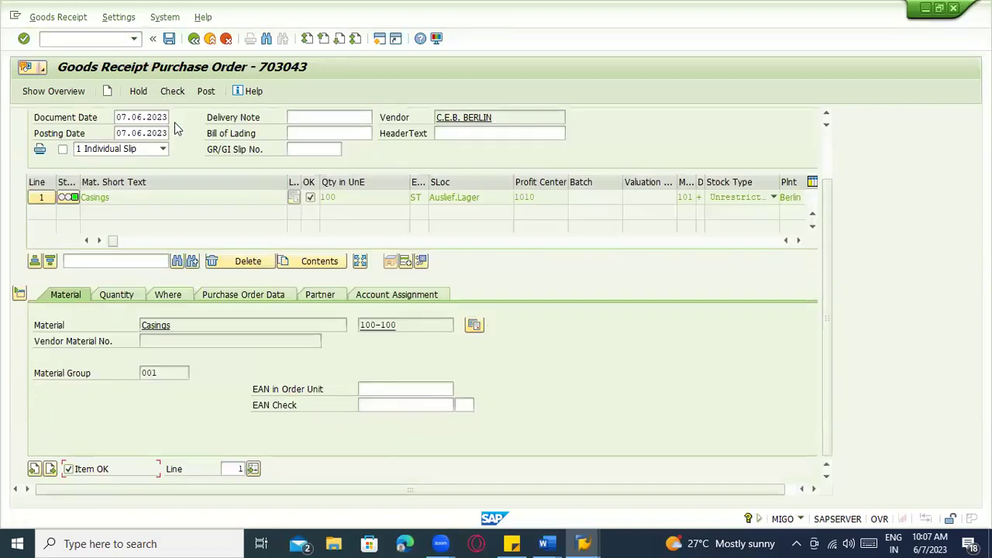
pyautogui.scroll(2, 211, 278)
pyautogui.click(207, 92)
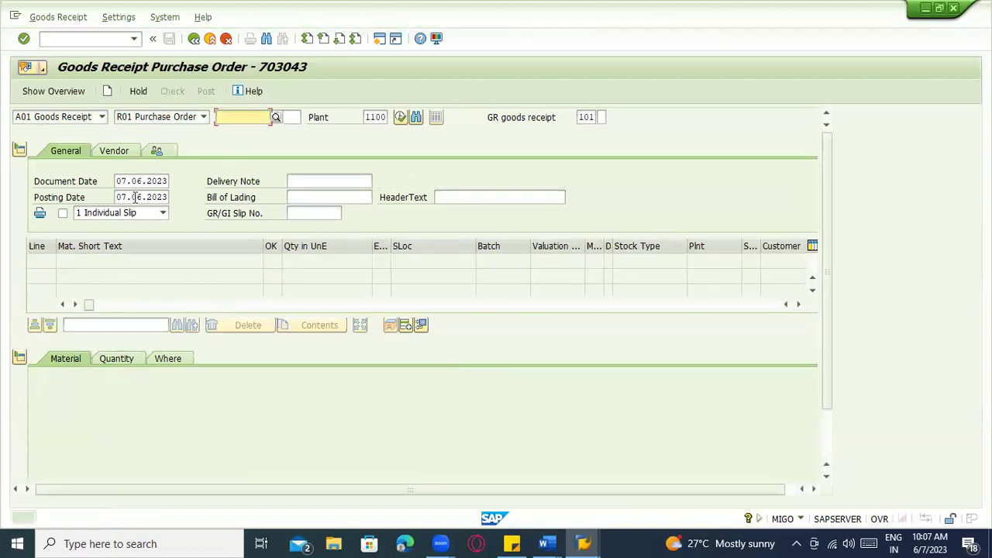
# Display material document 1039 and review its quantity and storage location details
pyautogui.click(83, 115)
pyautogui.click(70, 165)
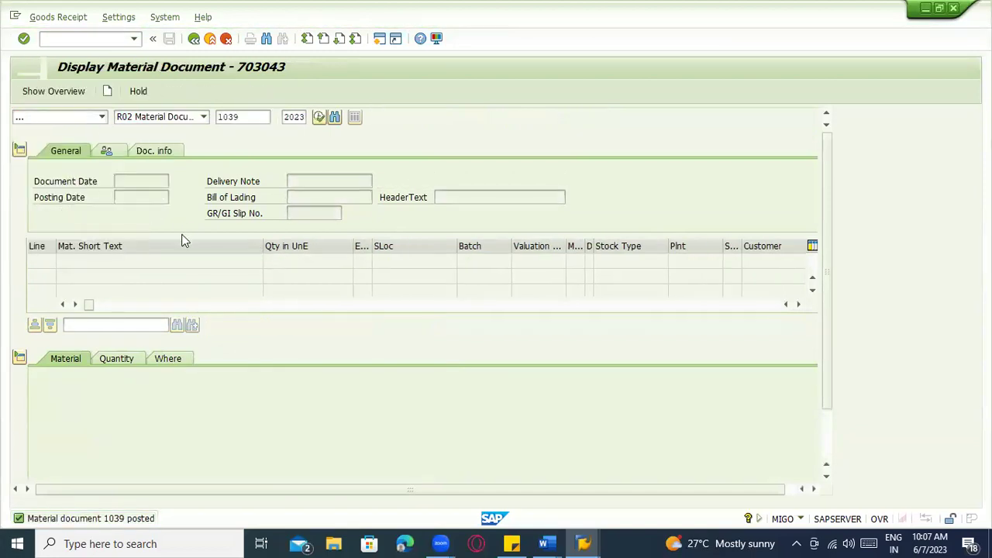
pyautogui.press('Return')
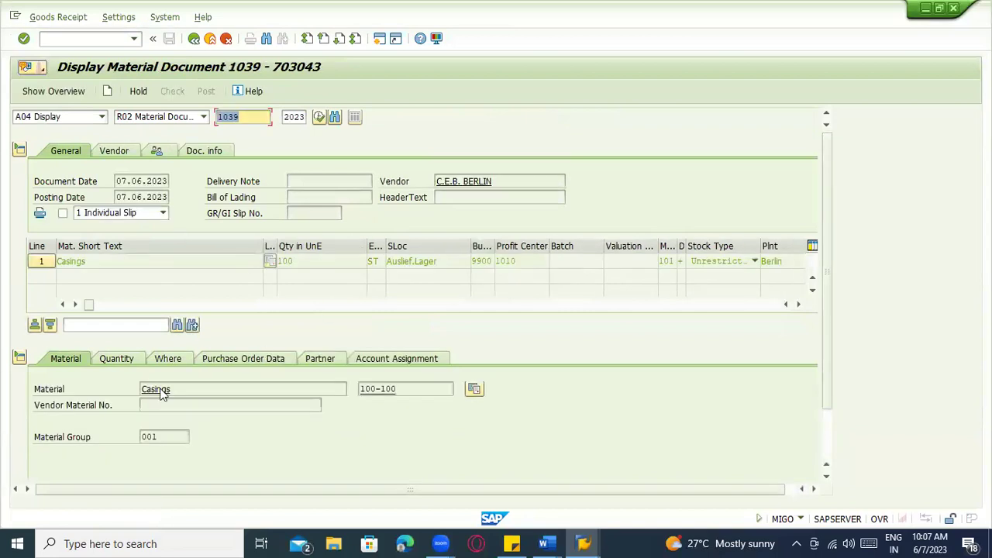
pyautogui.click(119, 359)
pyautogui.click(176, 359)
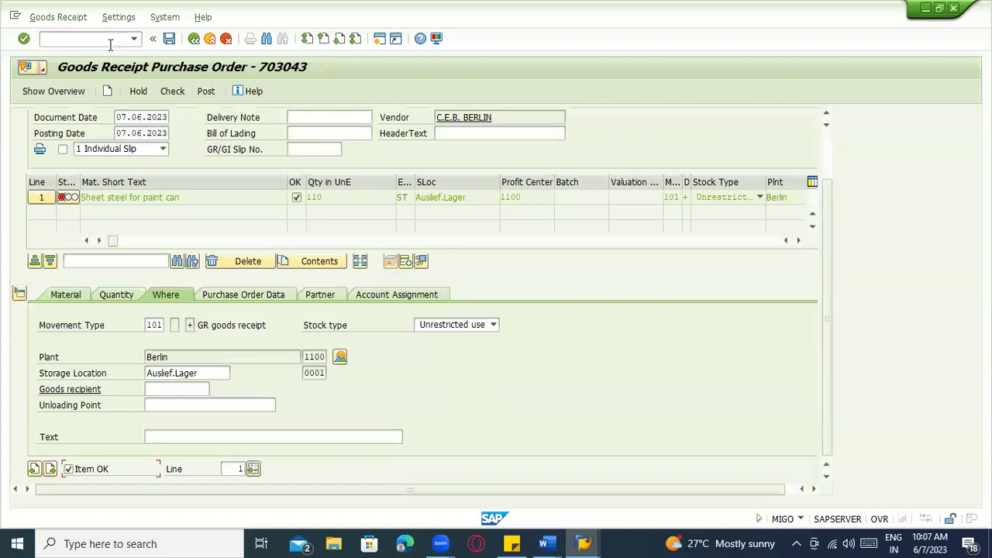
pyautogui.write('/nnme33l')
pyautogui.press('Return')
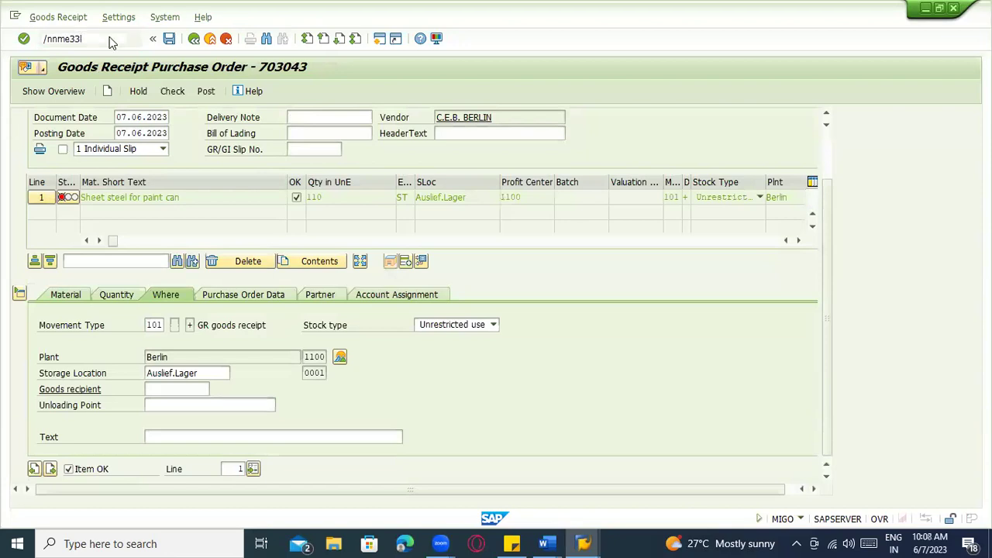
# Select item 10 in ME33L and open its Additional Data through the Item menu
pyautogui.click(76, 39)
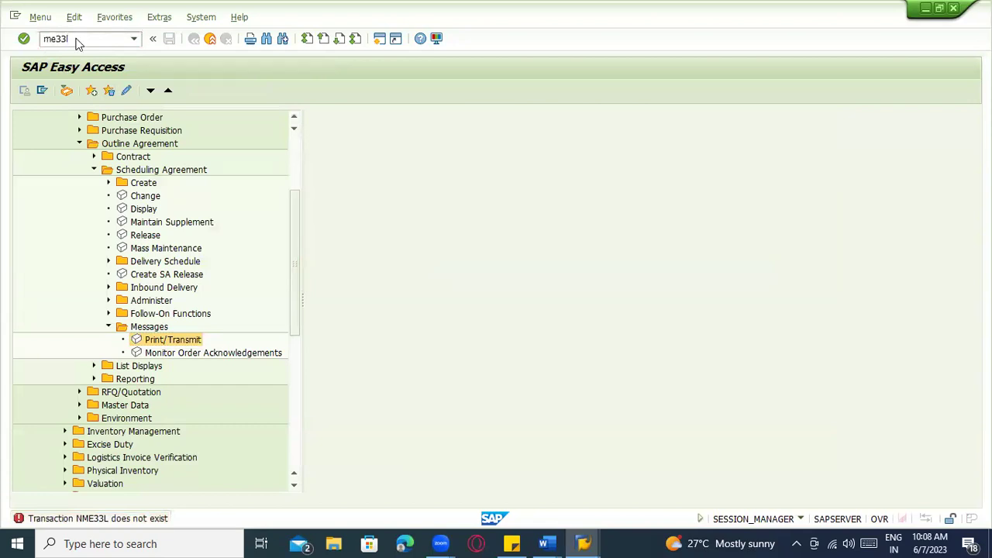
pyautogui.press('Return')
pyautogui.press('Return')
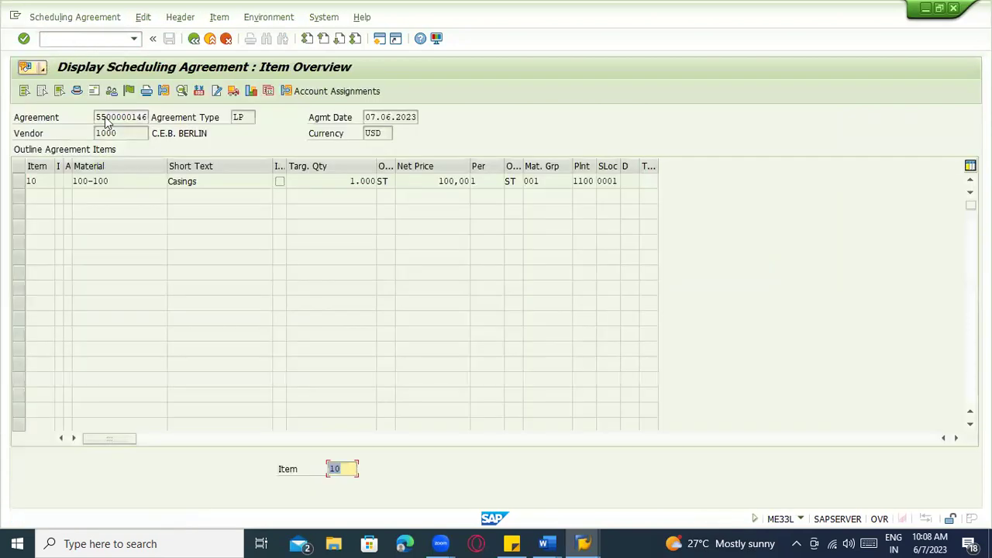
pyautogui.click(27, 183)
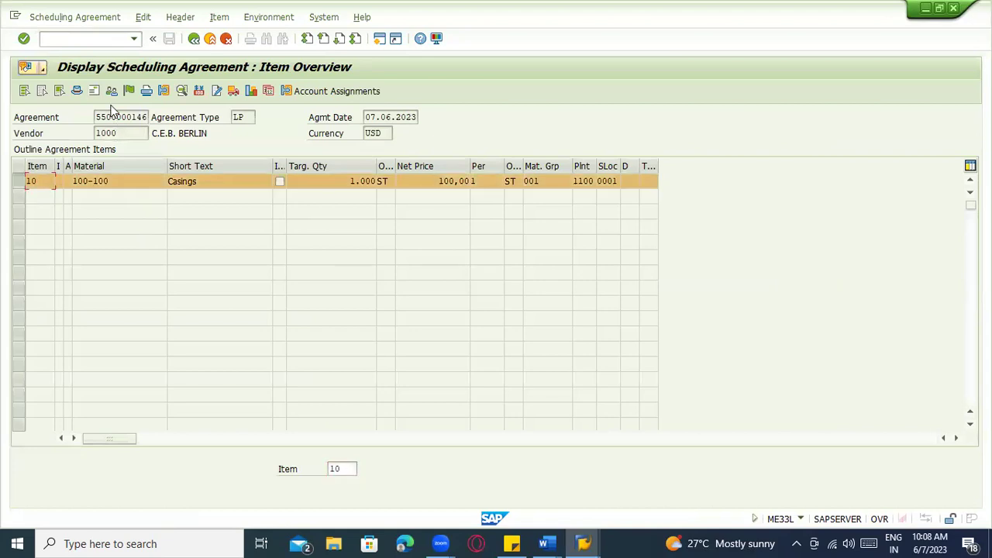
pyautogui.click(119, 21)
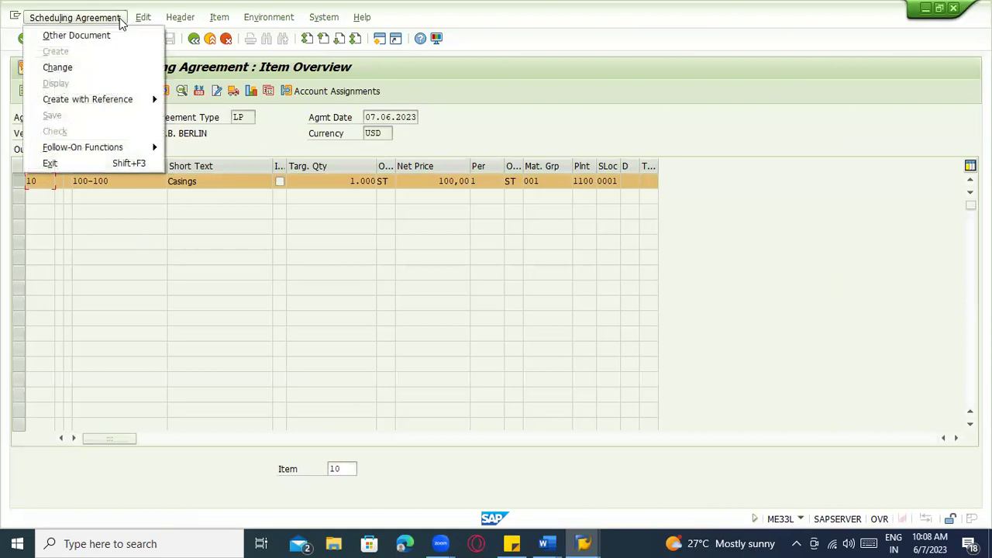
pyautogui.click(144, 19)
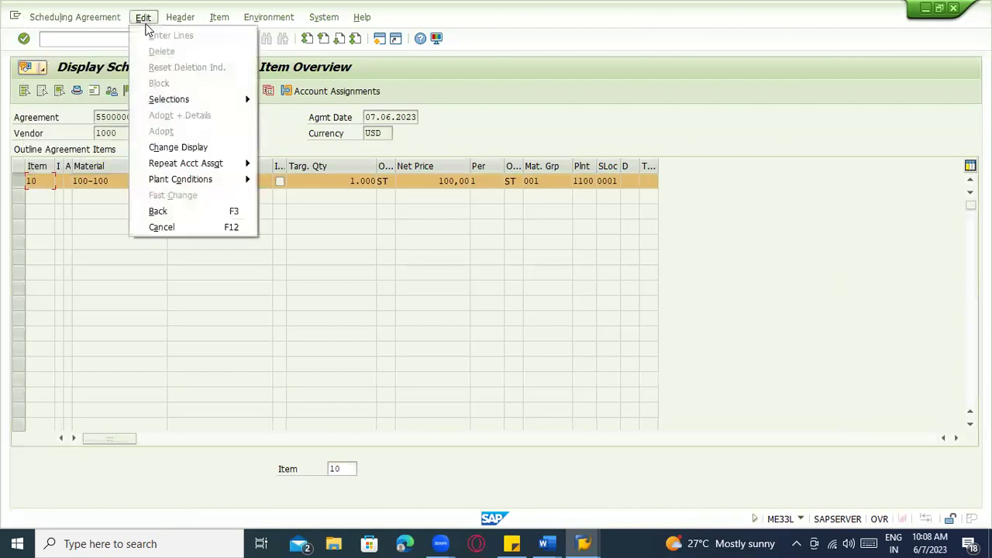
pyautogui.moveTo(172, 20)
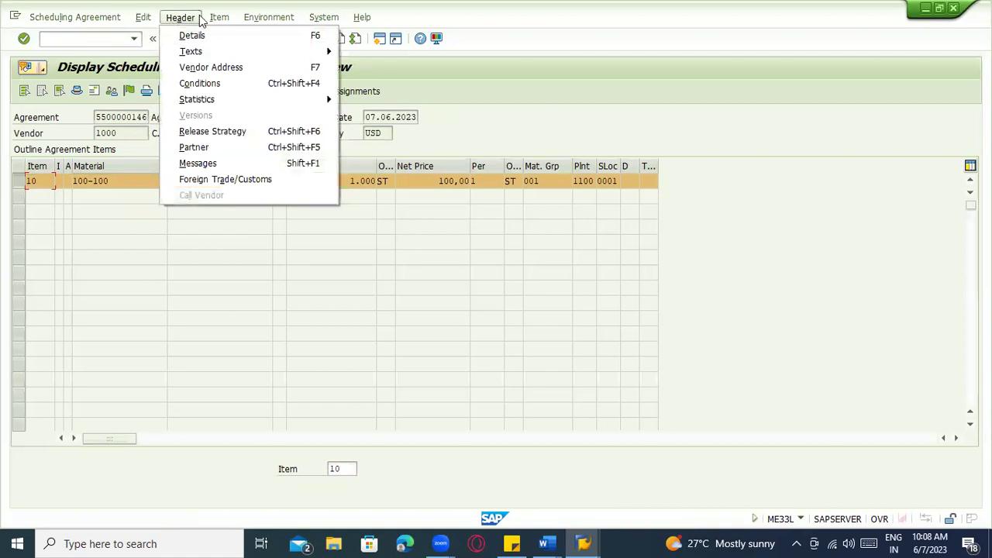
pyautogui.click(207, 21)
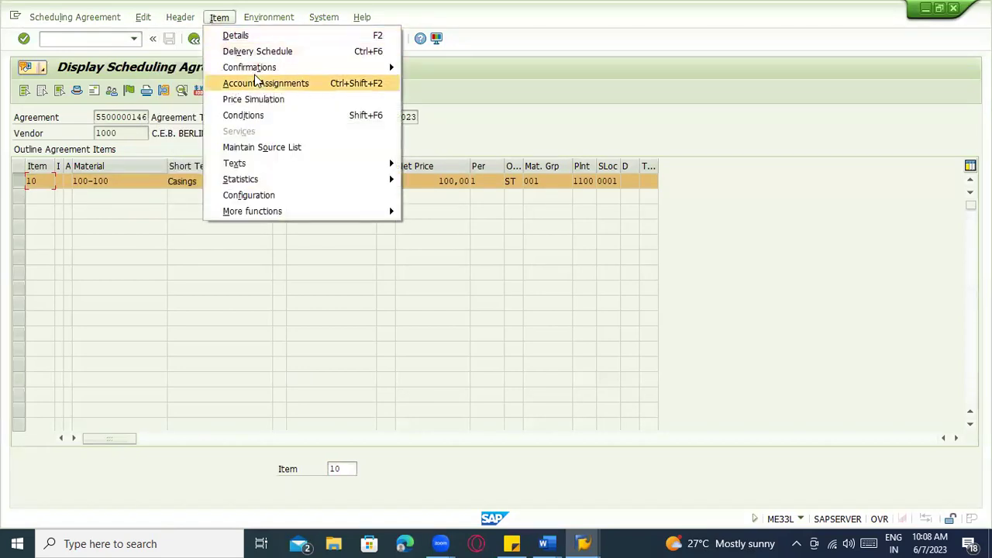
pyautogui.moveTo(295, 211)
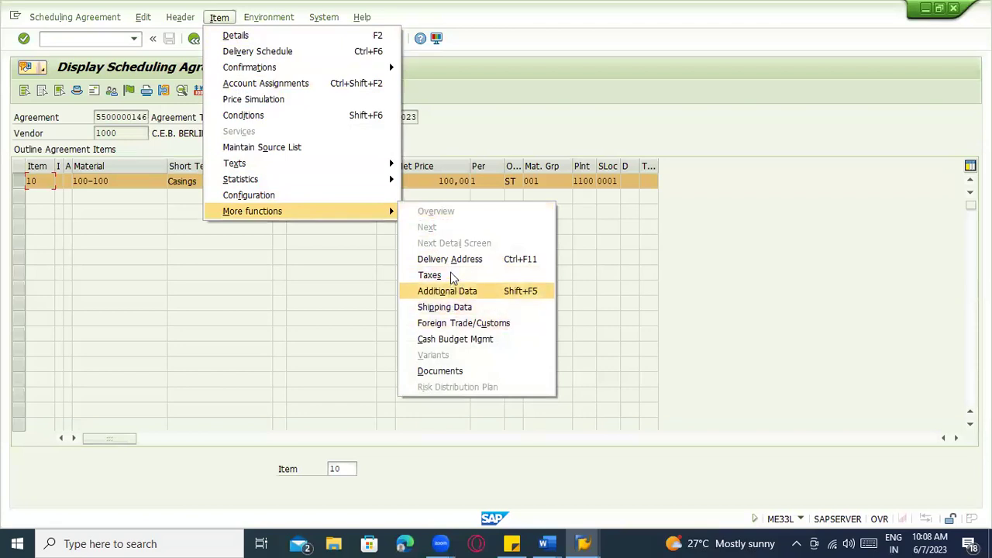
pyautogui.click(451, 293)
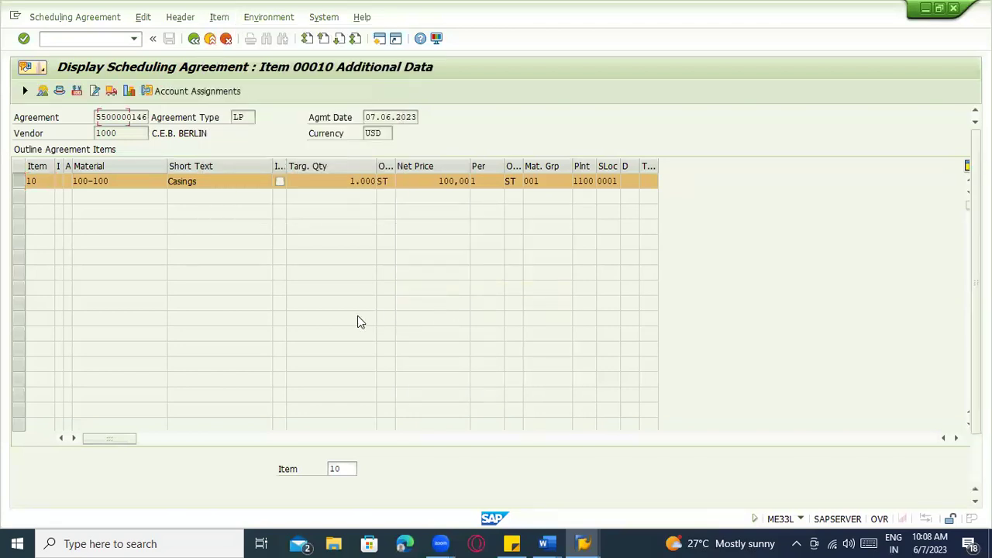
# Review item 10's additional data for Casings 100-100, plant 1100, and browse the Edit, Header and Item menus
pyautogui.scroll(-3, 432, 272)
pyautogui.scroll(-1, 447, 271)
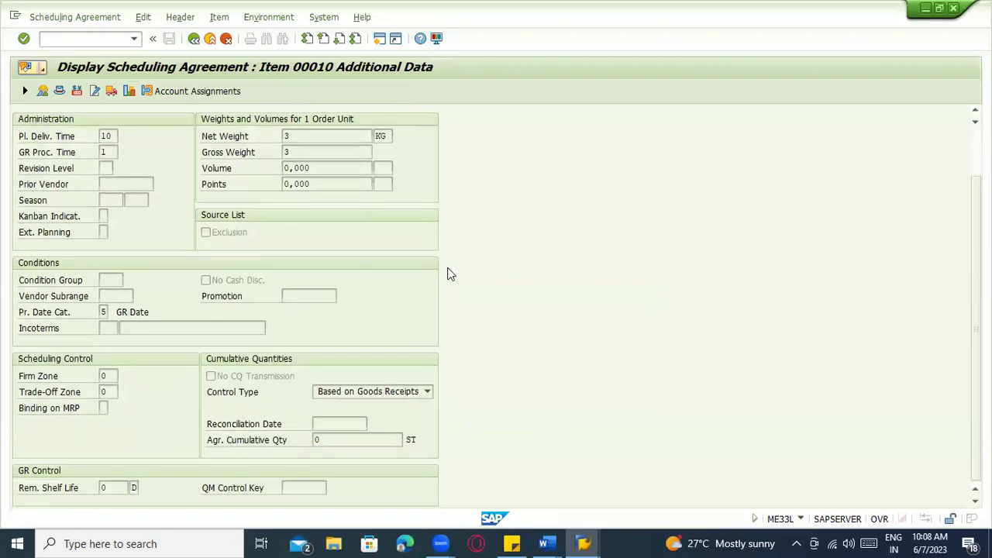
pyautogui.scroll(4, 452, 240)
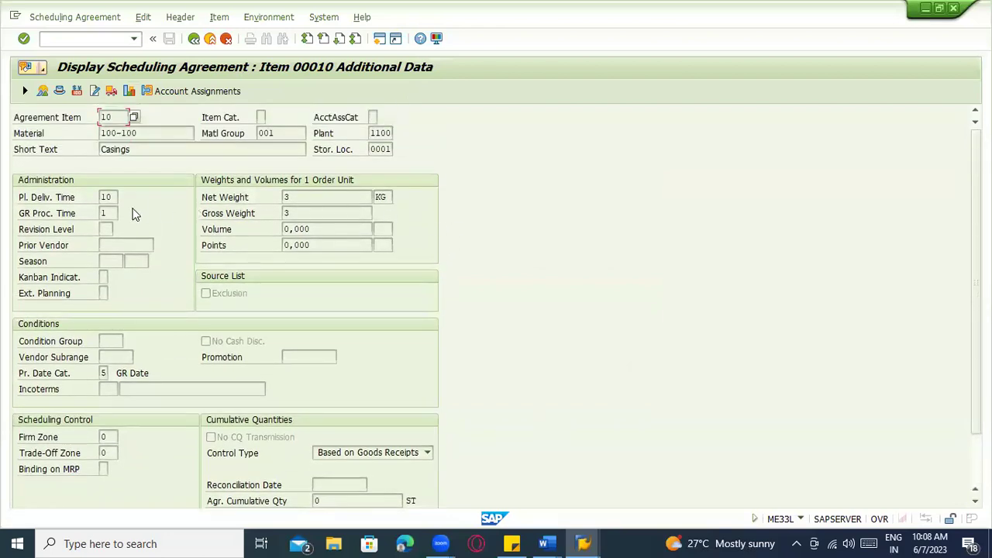
pyautogui.click(144, 16)
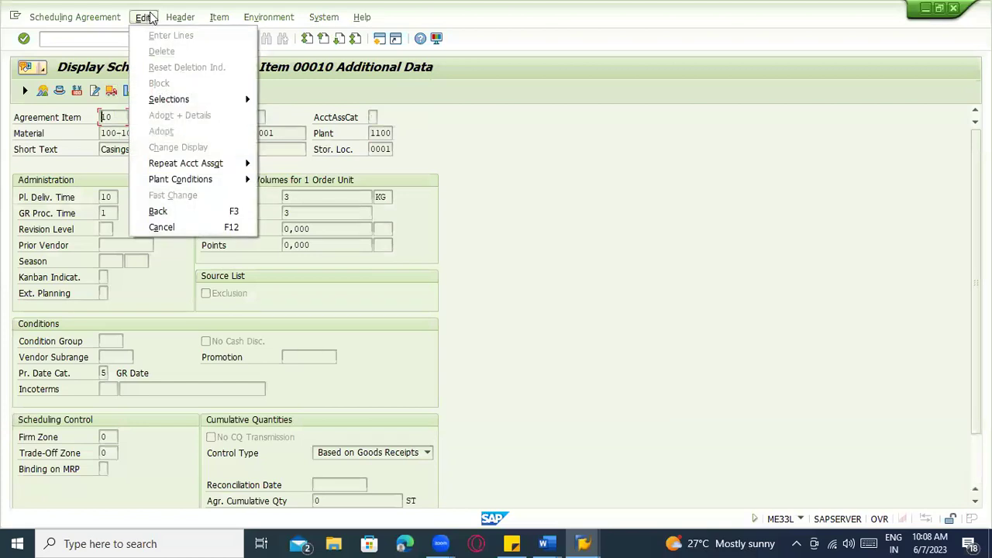
pyautogui.click(180, 17)
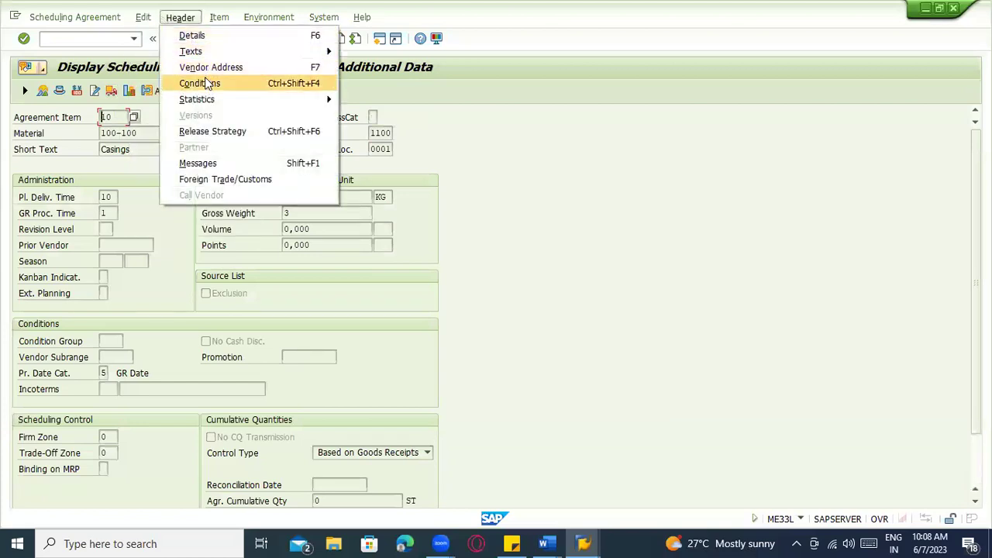
pyautogui.click(220, 18)
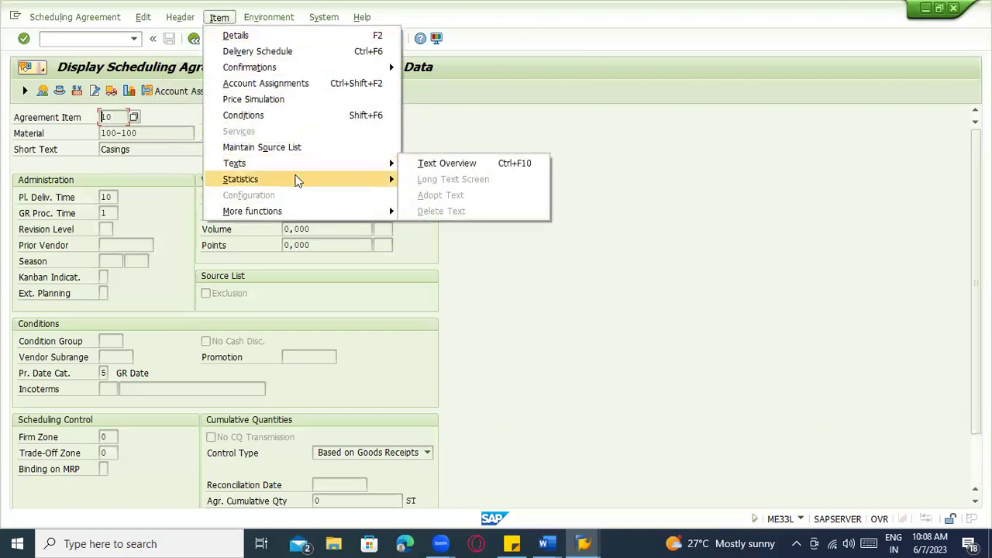
# Review item 10's purchase order history showing the 100 ST goods receipt, then go back to the item overview
pyautogui.moveTo(297, 180)
pyautogui.click(470, 194)
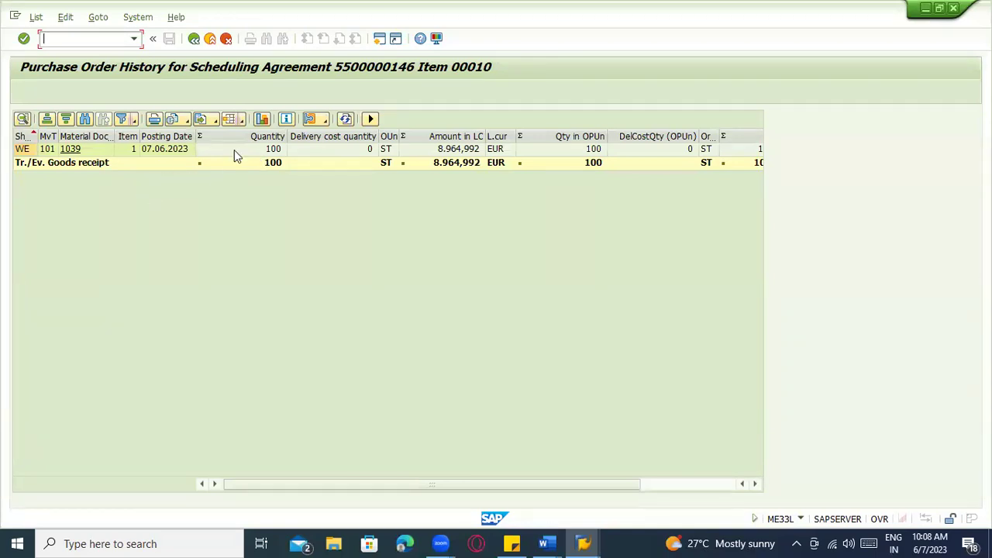
pyautogui.click(175, 151)
pyautogui.click(256, 148)
pyautogui.click(194, 40)
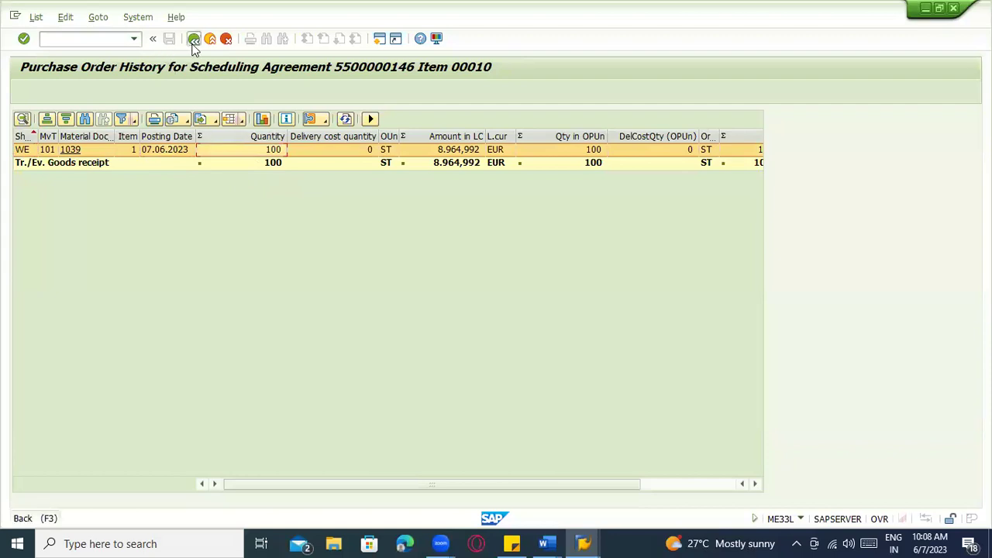
pyautogui.write('/nme38')
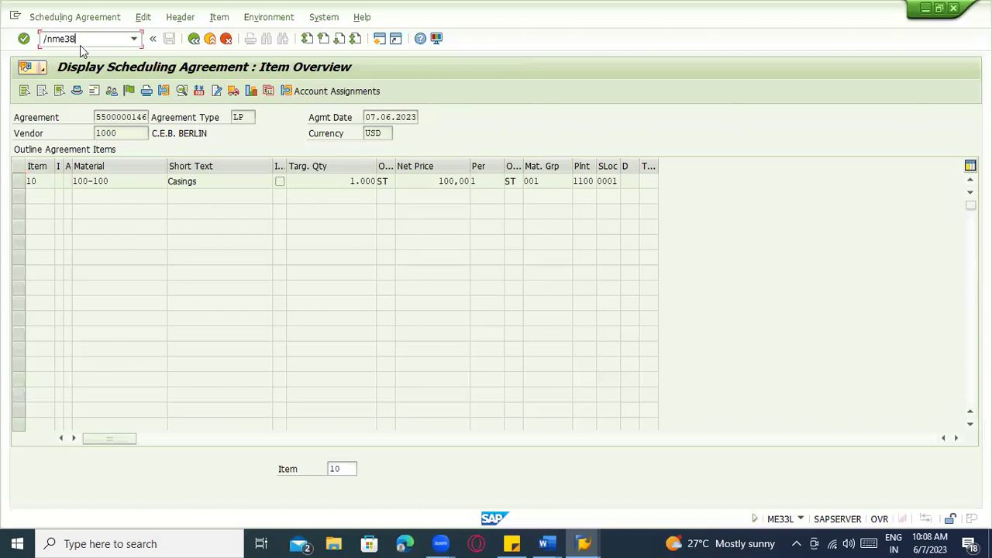
# Open item 10's delivery schedule in ME38 and inspect the 07.06.2023 line
pyautogui.press('Return')
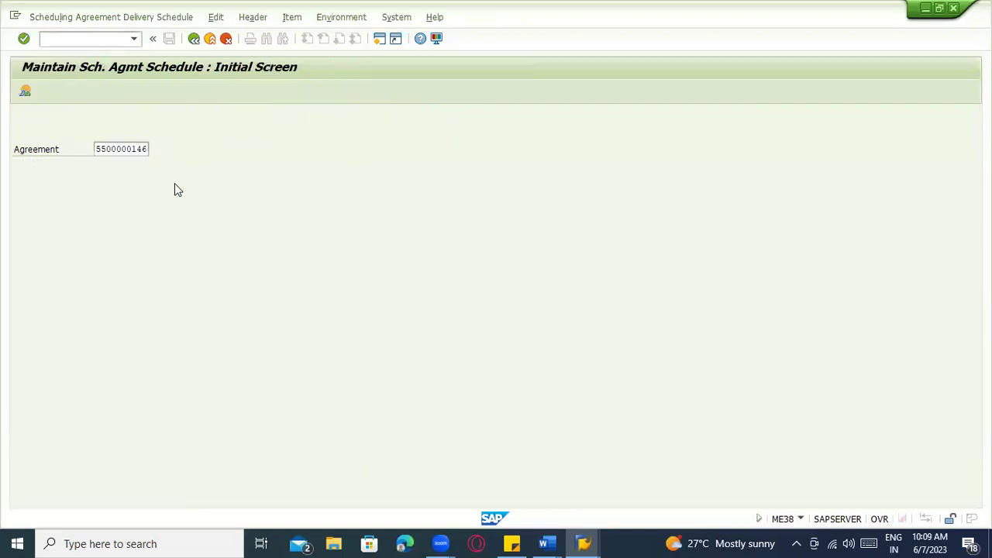
pyautogui.press('Return')
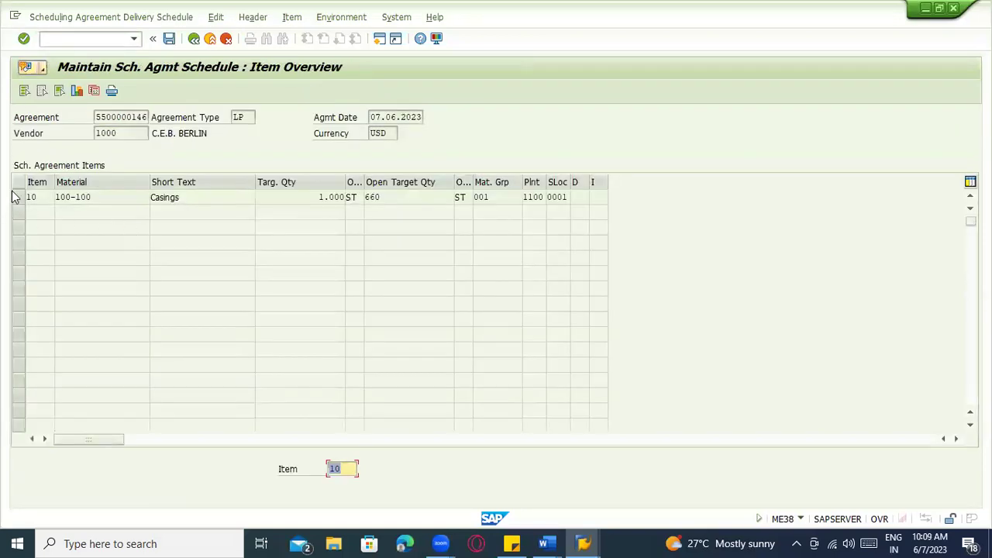
pyautogui.click(17, 196)
pyautogui.click(76, 91)
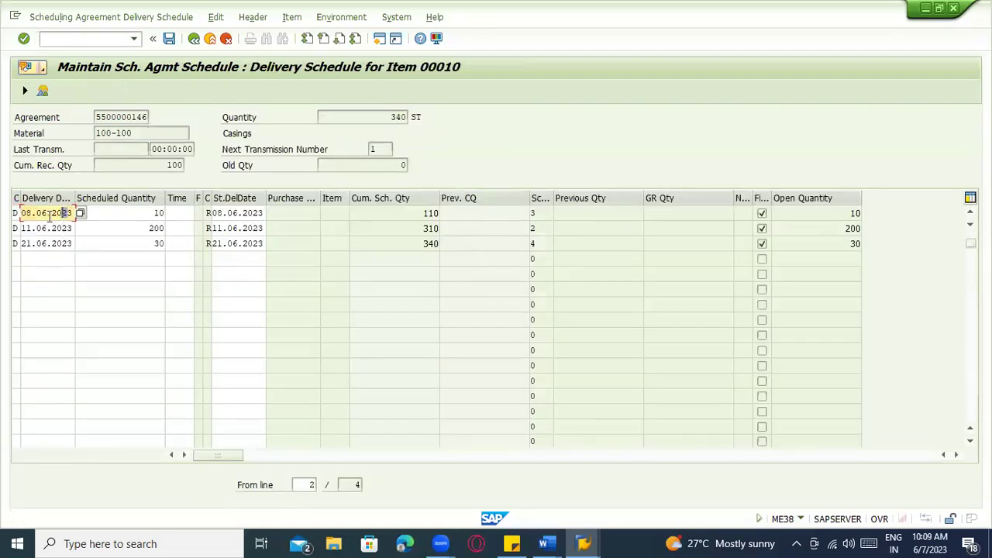
pyautogui.click(143, 219)
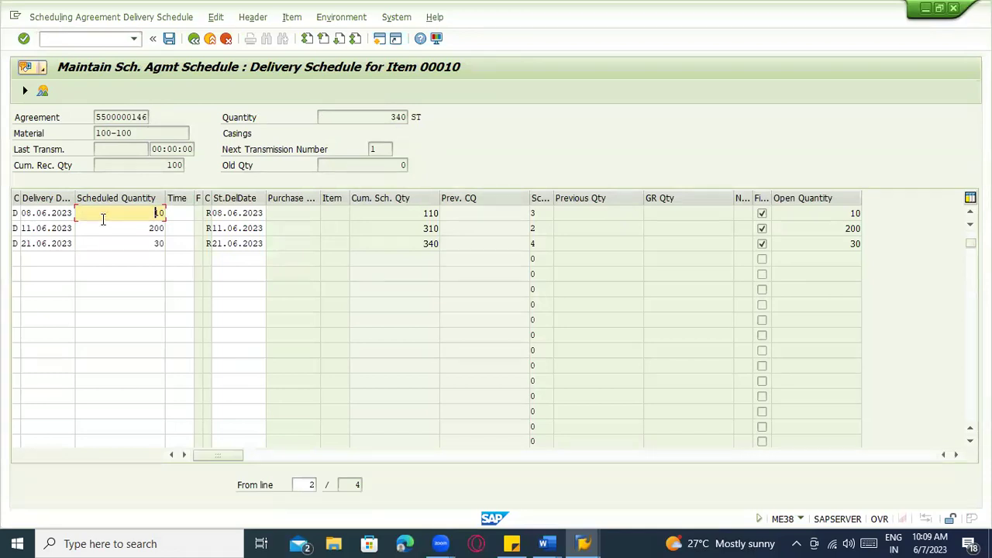
pyautogui.scroll(1, 108, 236)
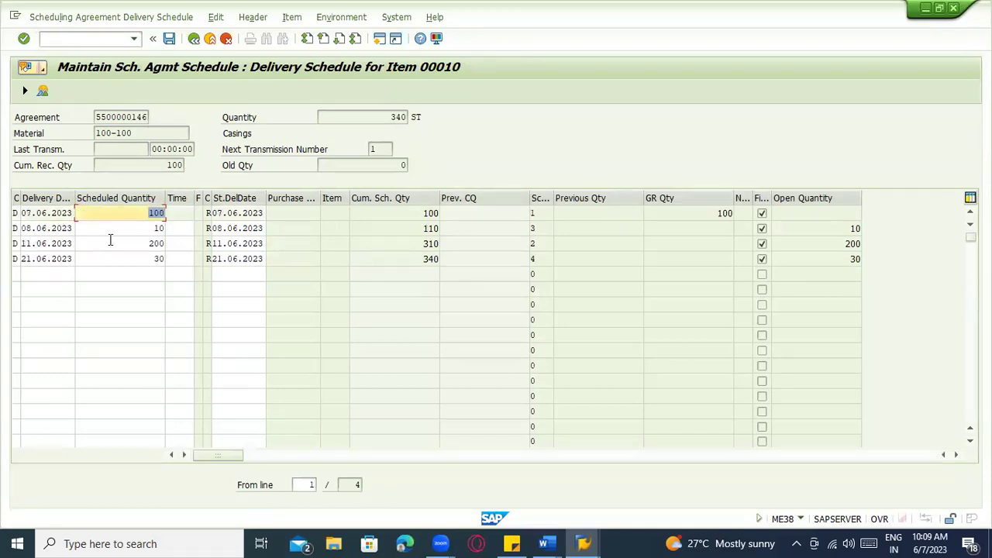
pyautogui.click(46, 213)
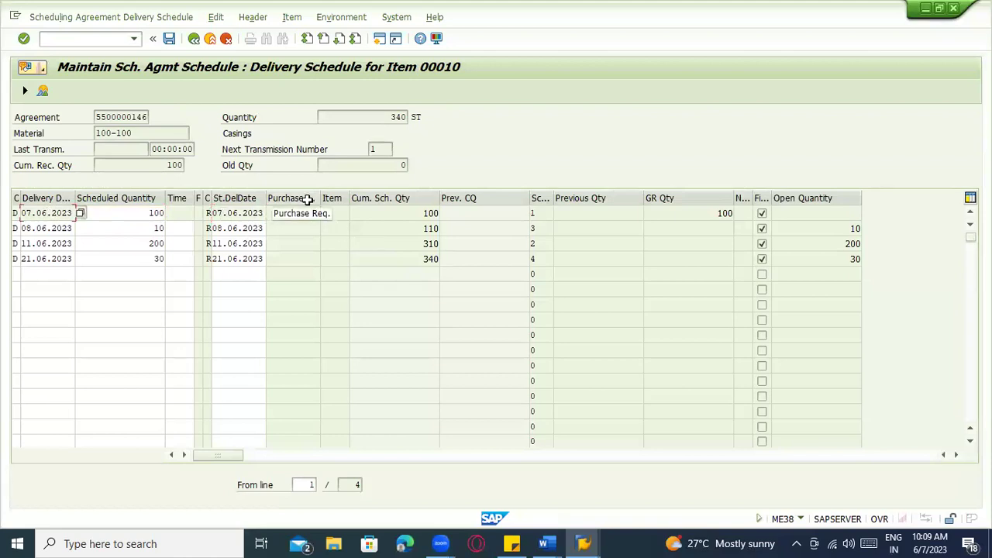
# Check the received quantity 100 and the open quantities on the 07.06, 08.06 and 11.06 lines, then exit
pyautogui.moveTo(702, 217); pyautogui.dragTo(748, 210)
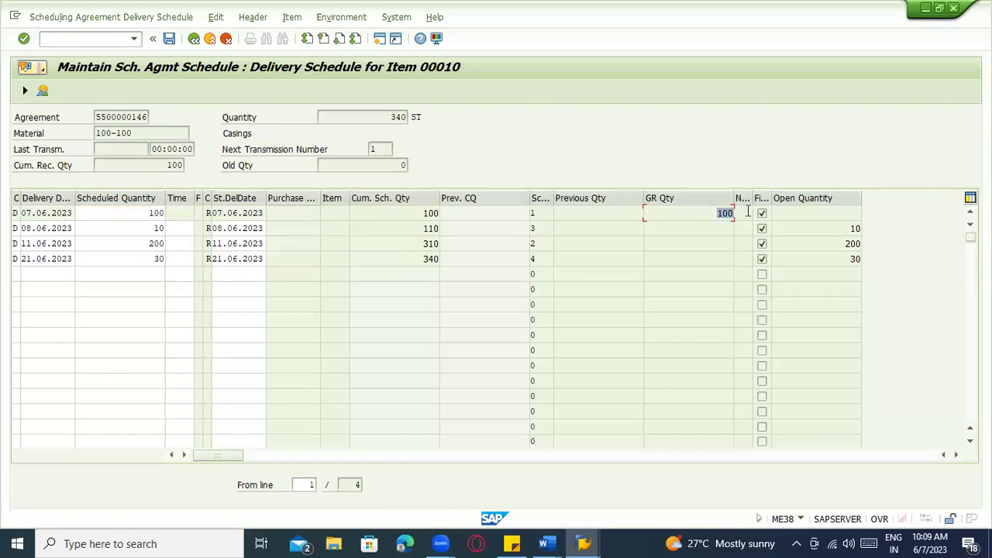
pyautogui.click(843, 231)
pyautogui.click(50, 229)
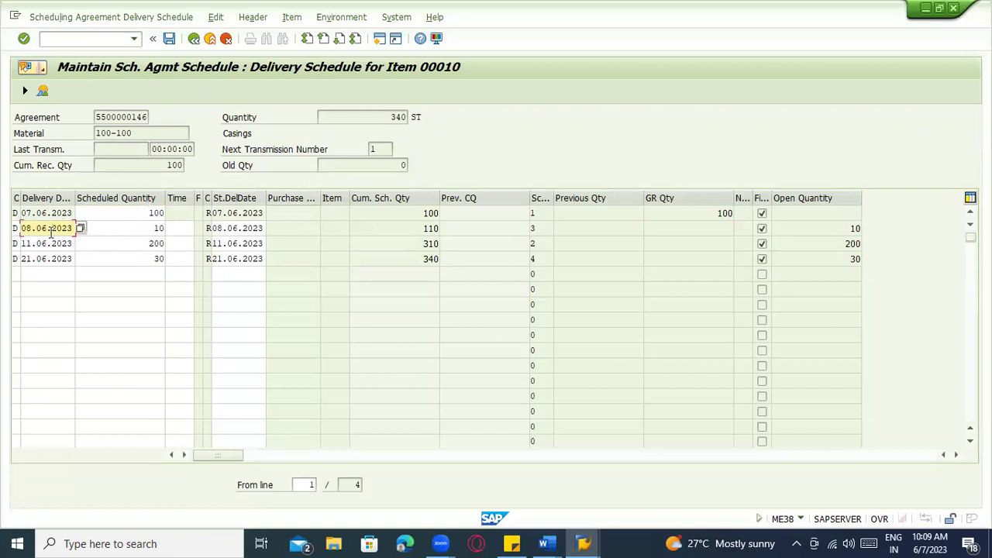
pyautogui.press('Tab')
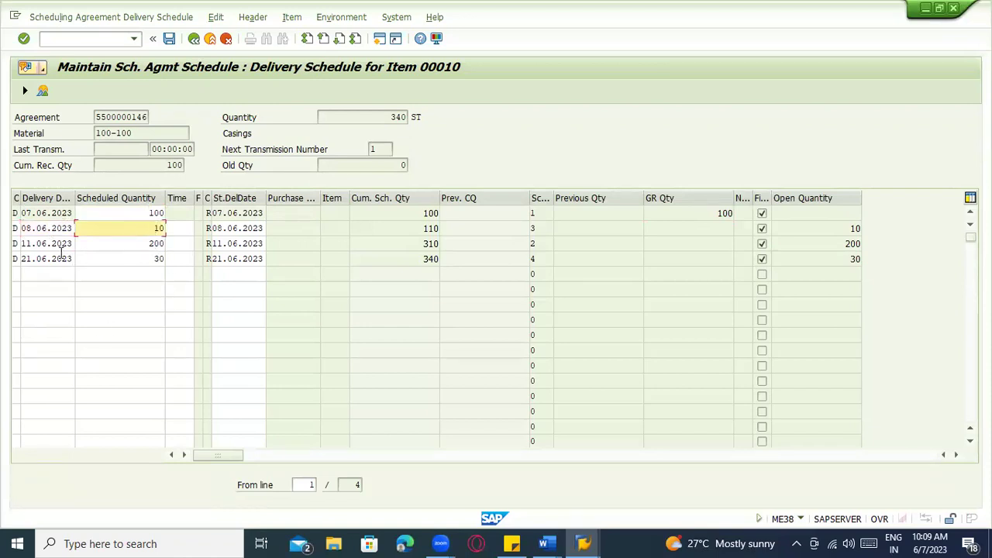
pyautogui.press('Down')
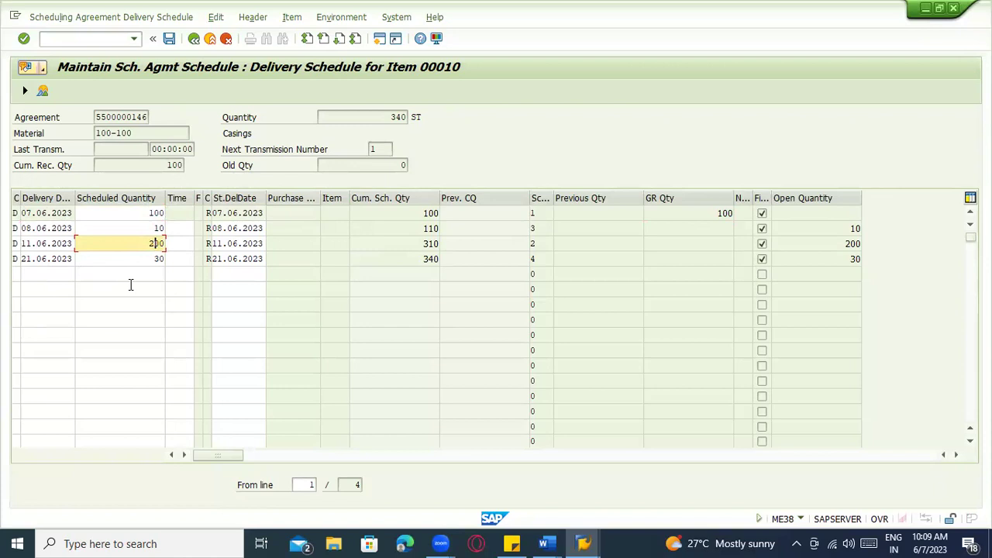
pyautogui.click(178, 290)
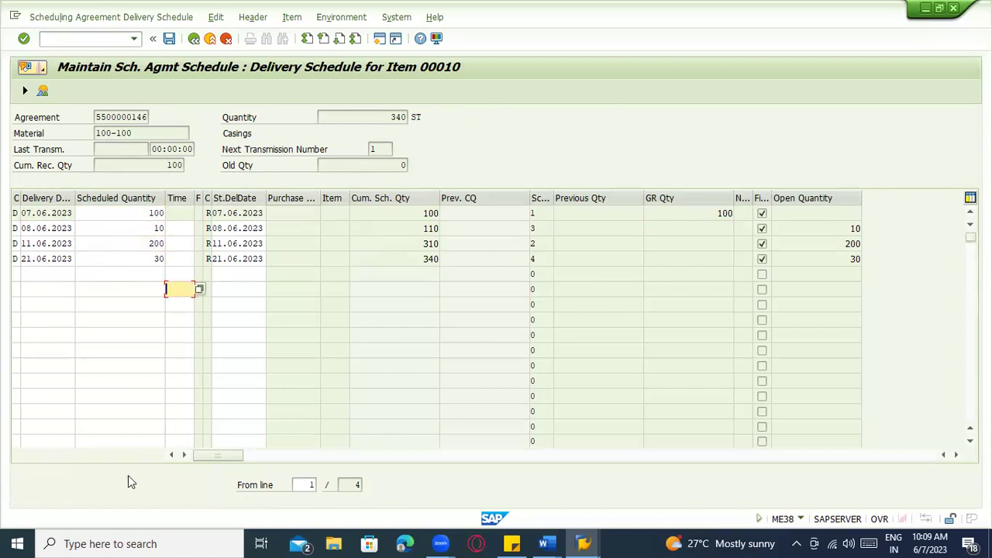
pyautogui.click(209, 38)
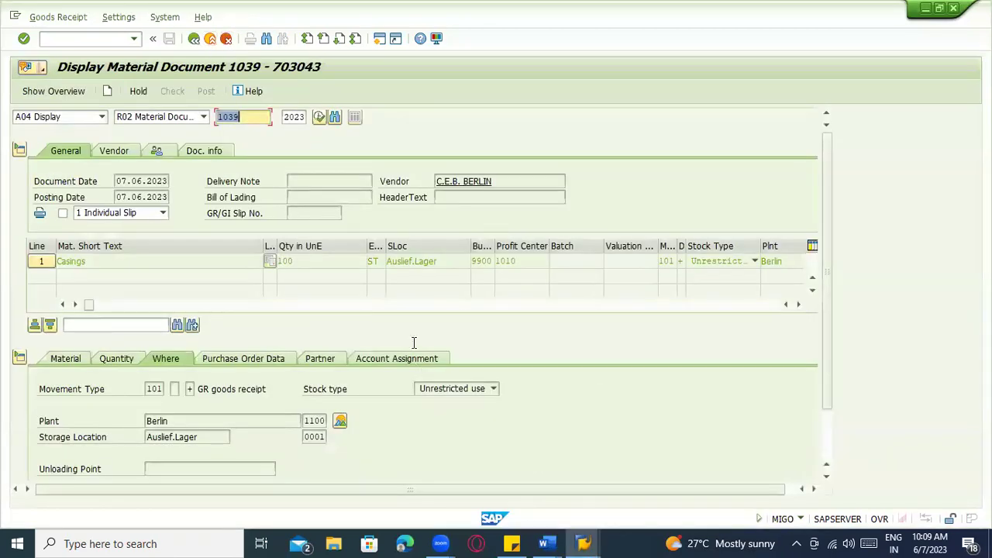
# Show the With release, FRC – Forecast and Without release notes in Word's Scheduling Agreement section
pyautogui.hotkey('alt', 'Tab')
pyautogui.scroll(10, 423, 355)
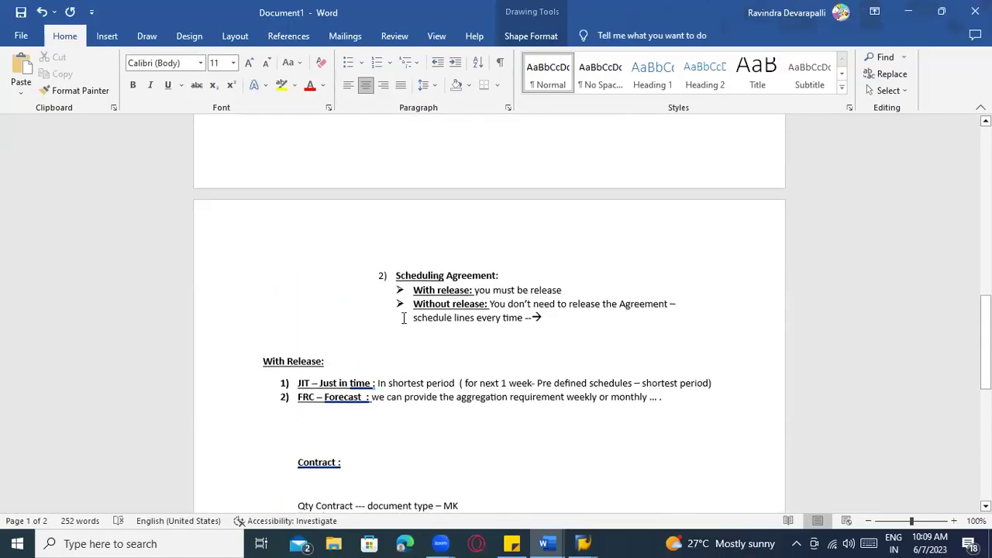
pyautogui.click(446, 348)
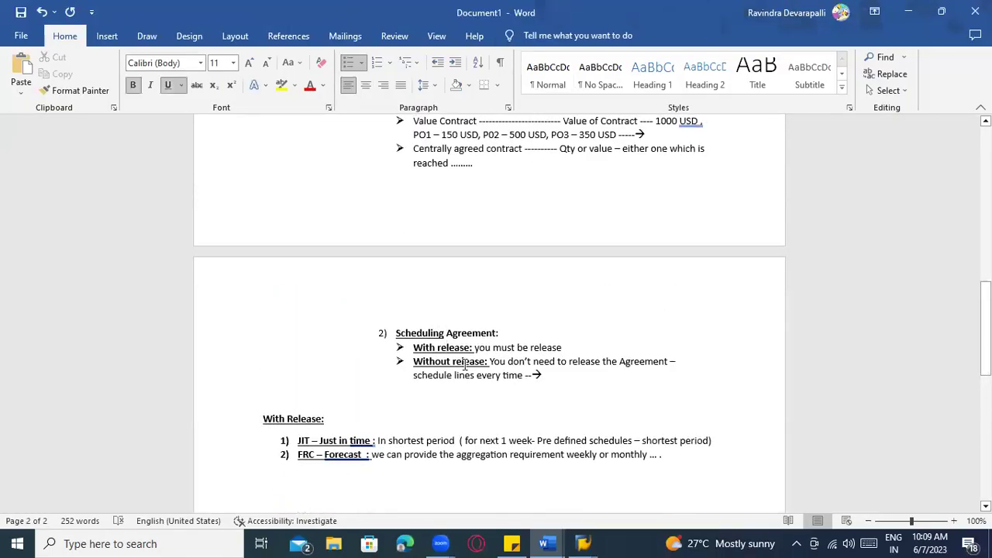
pyautogui.scroll(-2, 465, 365)
pyautogui.click(328, 386)
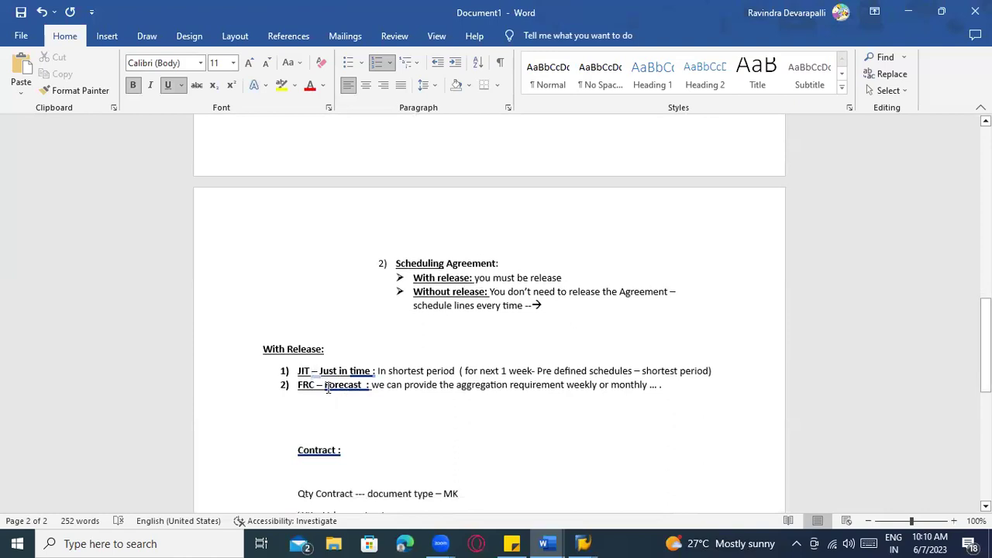
pyautogui.click(506, 292)
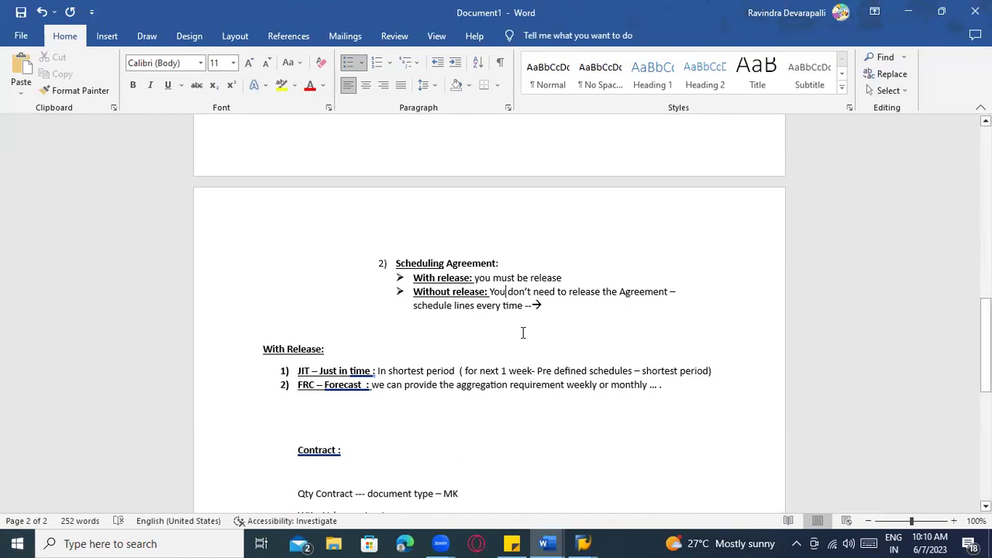
# Place the cursor at the With Release heading in the Word scheduling agreement notes
pyautogui.click(303, 350)
pyautogui.click(309, 379)
pyautogui.click(289, 351)
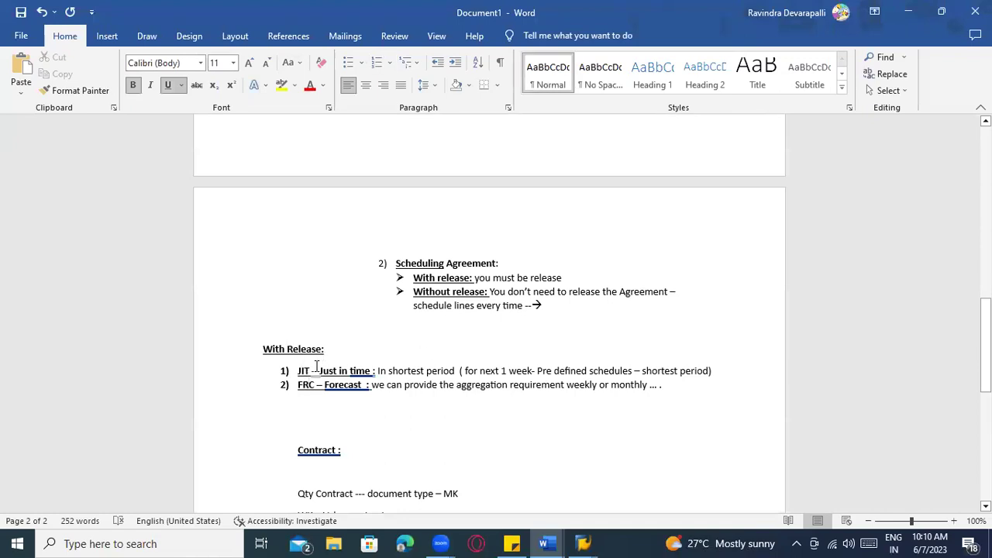
# Switch to SAP and return to the Easy Access menu with /n
pyautogui.hotkey('alt', 'Tab')
pyautogui.write('/n')
pyautogui.press('Return')
# In MM02, open material 100-100's Purchasing view for plant 1100
pyautogui.write('mm02')
pyautogui.press('Return')
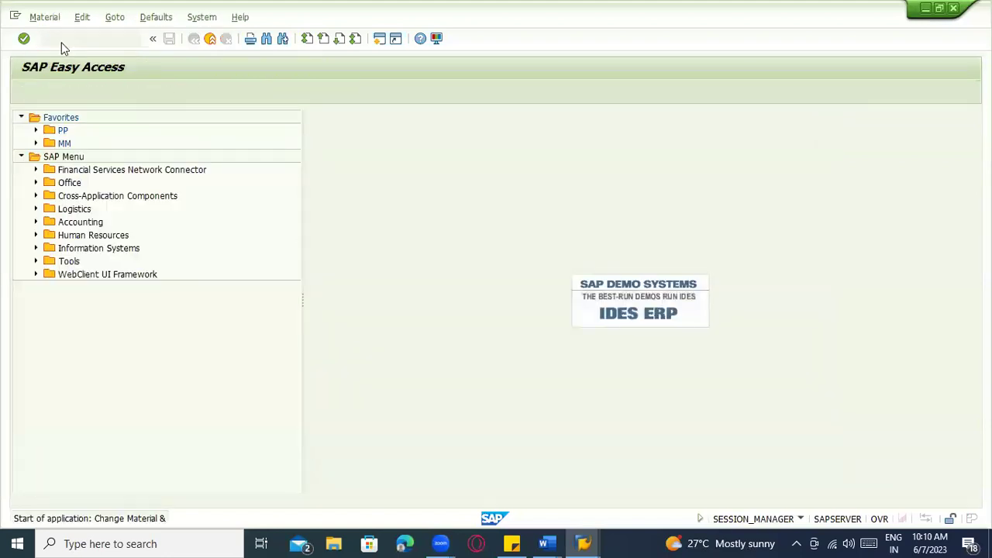
pyautogui.write('100-100')
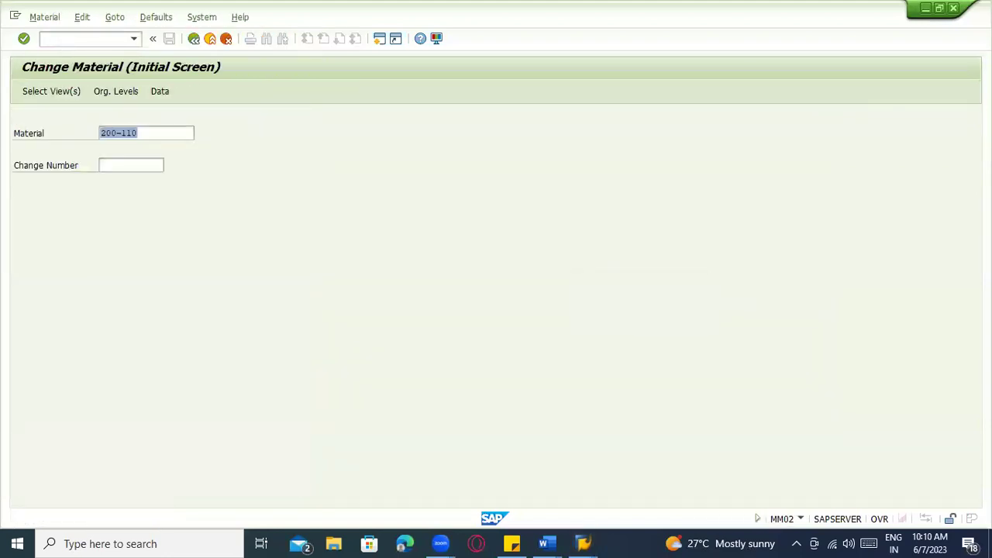
pyautogui.press('Return')
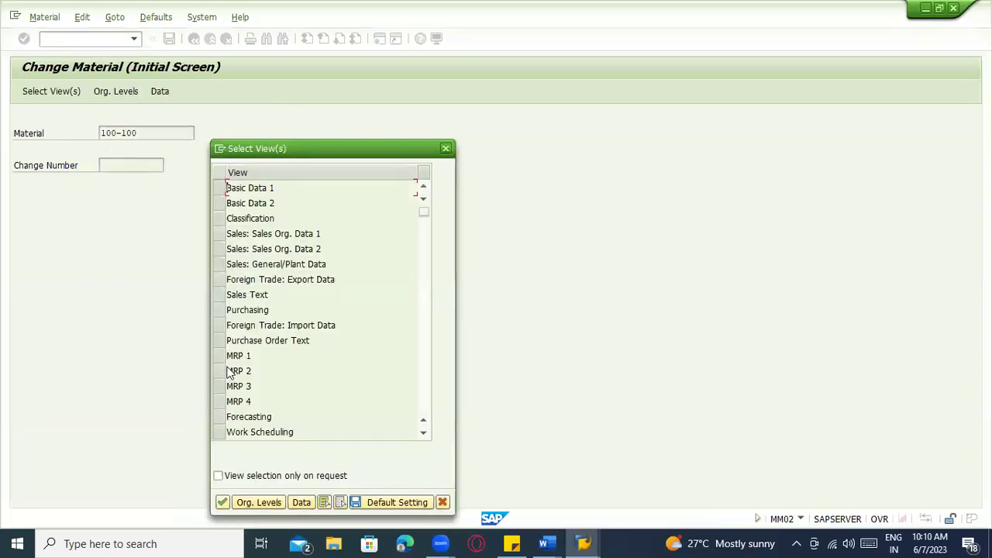
pyautogui.click(224, 310)
pyautogui.press('Return')
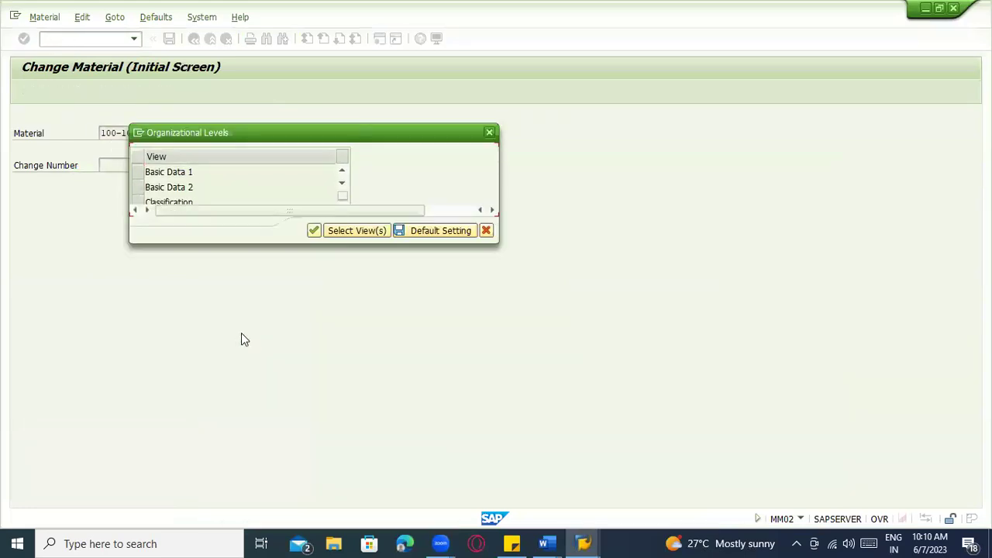
pyautogui.write('1')
pyautogui.click(226, 187)
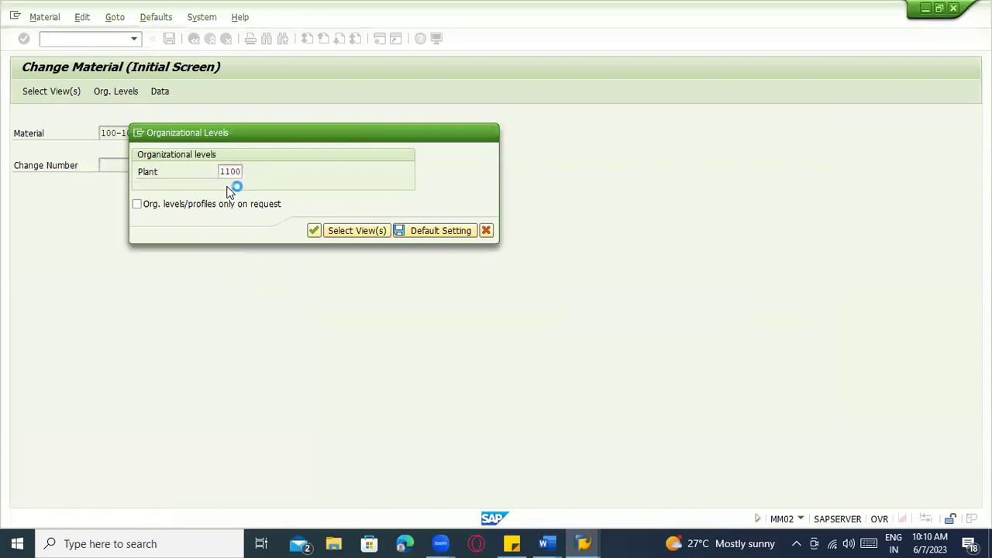
pyautogui.press('Return')
# Set JIT Sched. Indicator to 1 (Automatically) and save the material
pyautogui.scroll(-3, 346, 309)
pyautogui.scroll(-2, 346, 308)
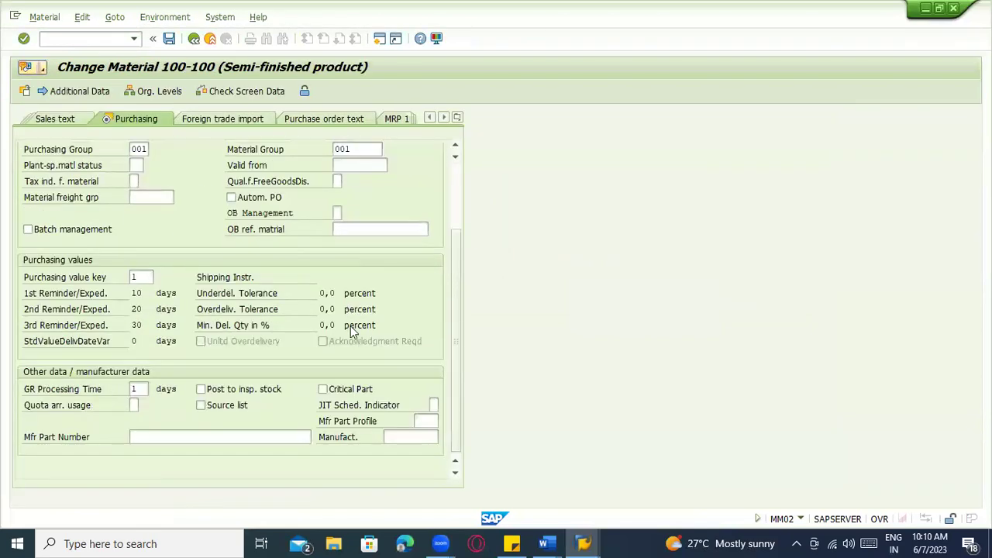
pyautogui.click(435, 404)
pyautogui.click(442, 405)
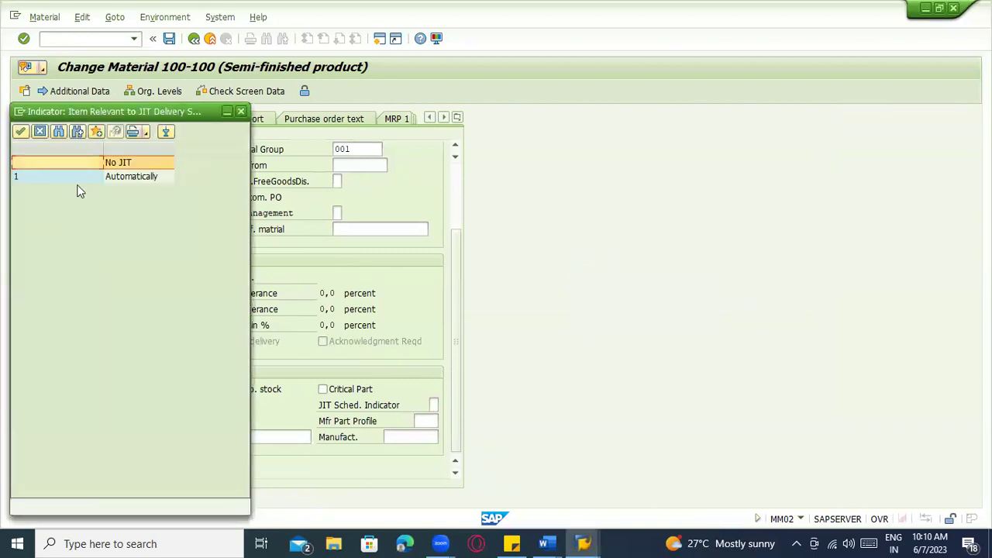
pyautogui.click(131, 177)
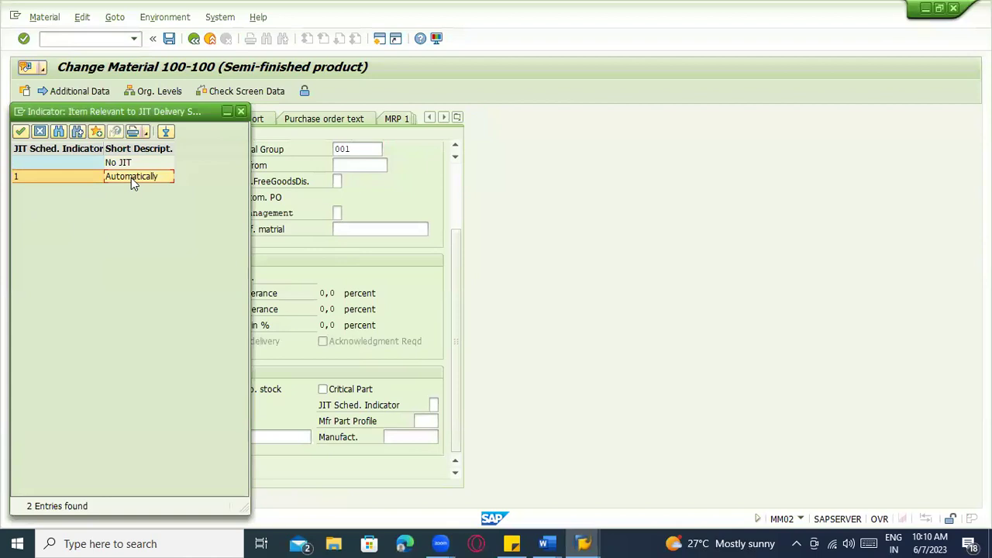
pyautogui.doubleClick(131, 177)
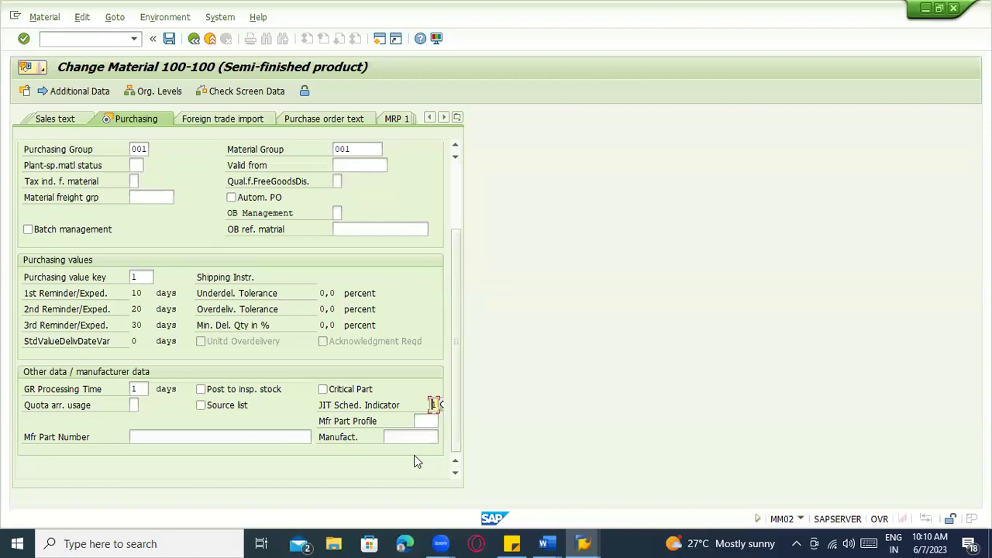
pyautogui.hotkey('ctrl', 's')
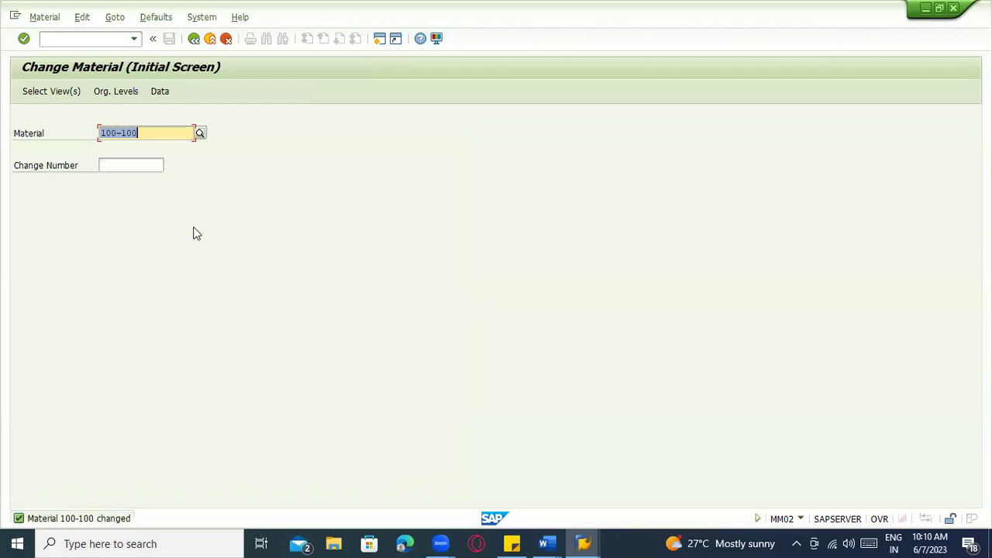
pyautogui.click(76, 44)
# Start ME31L and enter agreement type LPA
pyautogui.write('/nm')
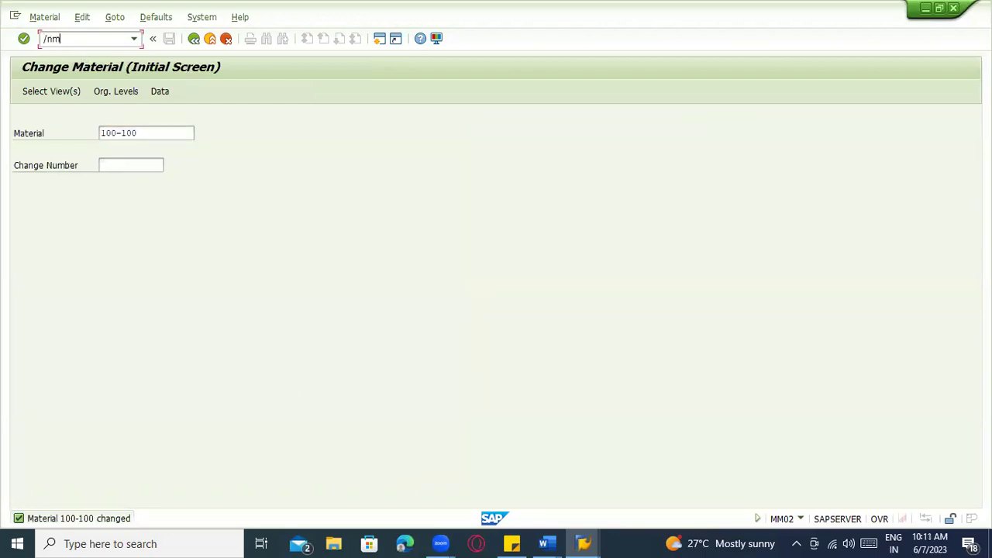
pyautogui.write('e31l')
pyautogui.press('Return')
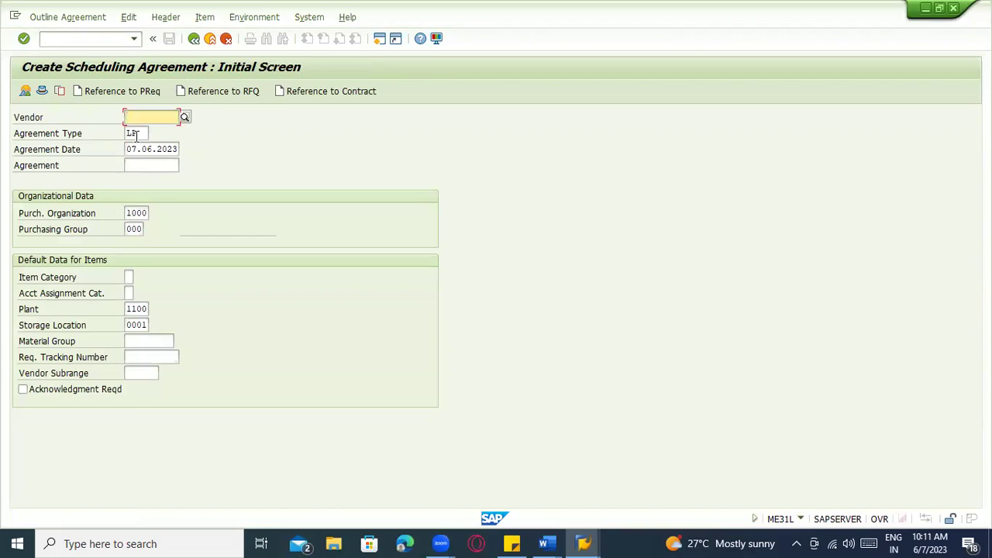
pyautogui.click(139, 135)
pyautogui.write('LPA')
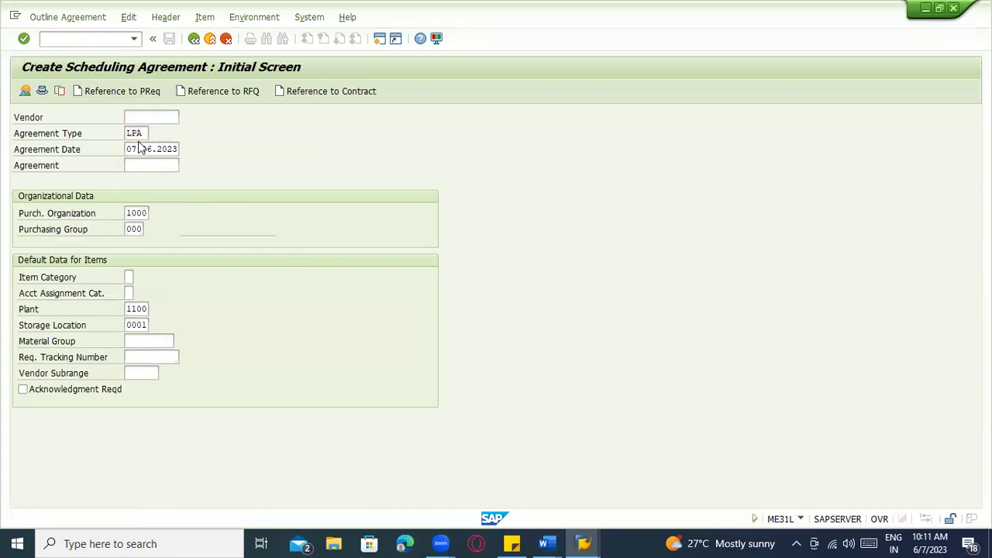
# Open the Agreement Type field help's Customizing activities without choosing a project
pyautogui.press('F1')
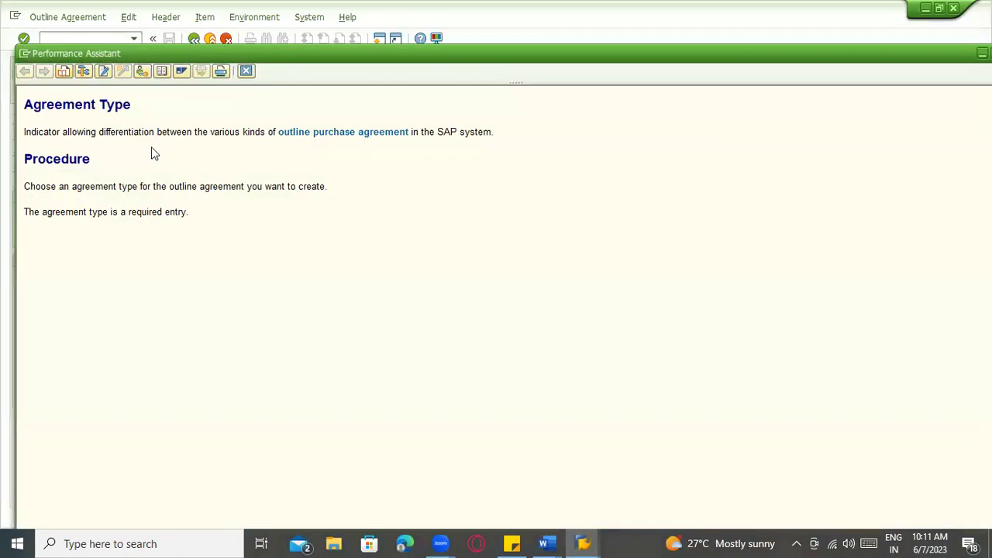
pyautogui.click(143, 71)
pyautogui.click(367, 186)
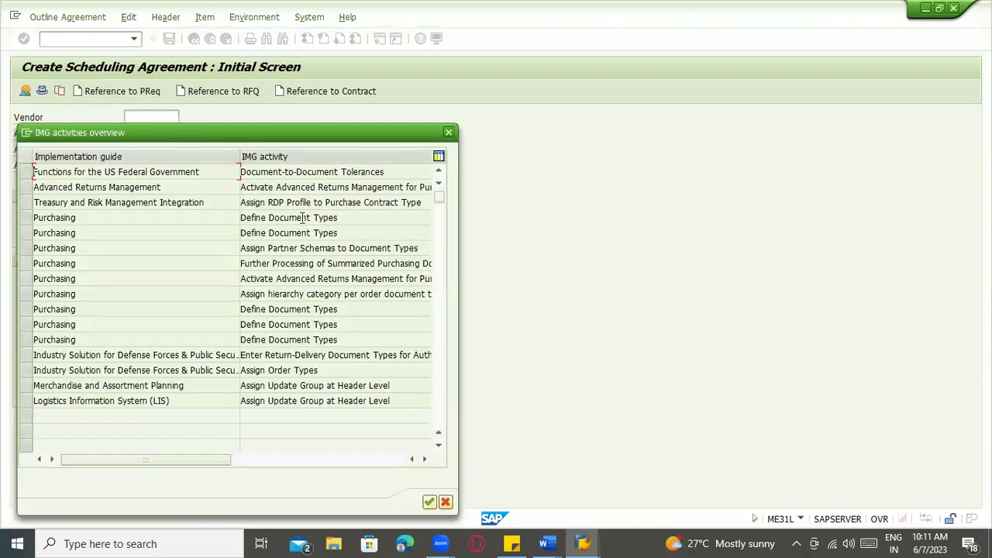
# Open Define Document Types under the Scheduling Agreement settings
pyautogui.doubleClick(302, 218)
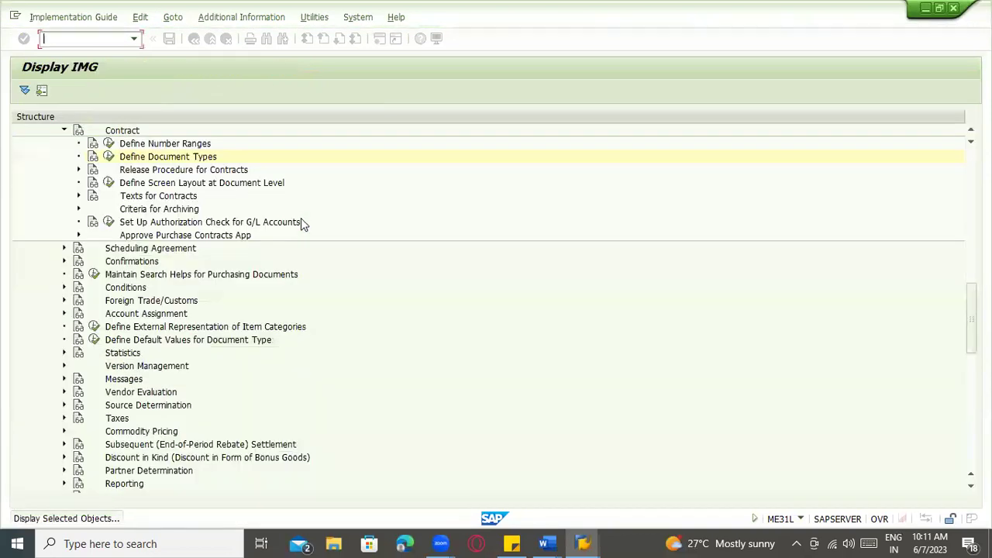
pyautogui.click(65, 274)
pyautogui.click(108, 300)
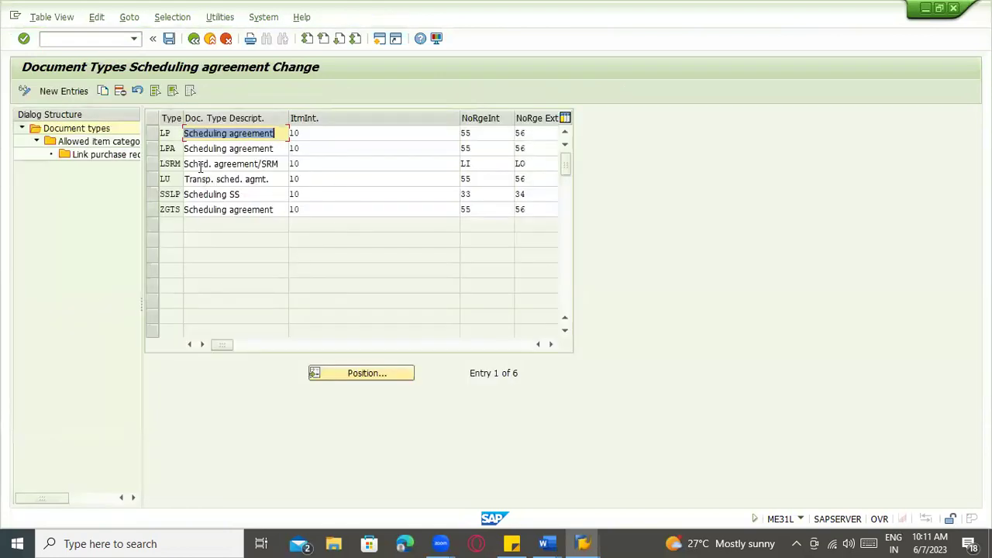
pyautogui.click(198, 164)
pyautogui.moveTo(224, 345); pyautogui.dragTo(297, 349)
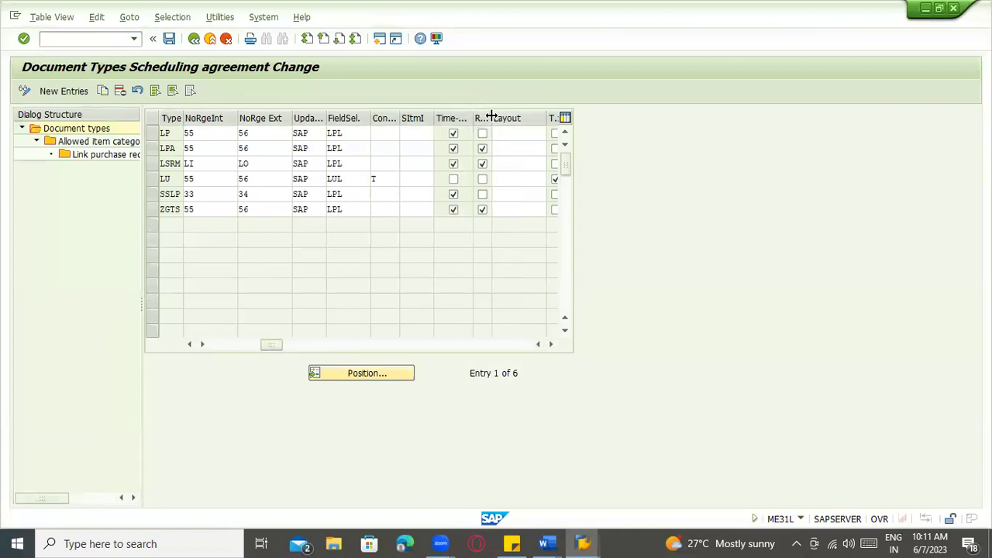
# Compare LP and LPA in the Release docu. column, then go back twice
pyautogui.moveTo(493, 118); pyautogui.dragTo(533, 121)
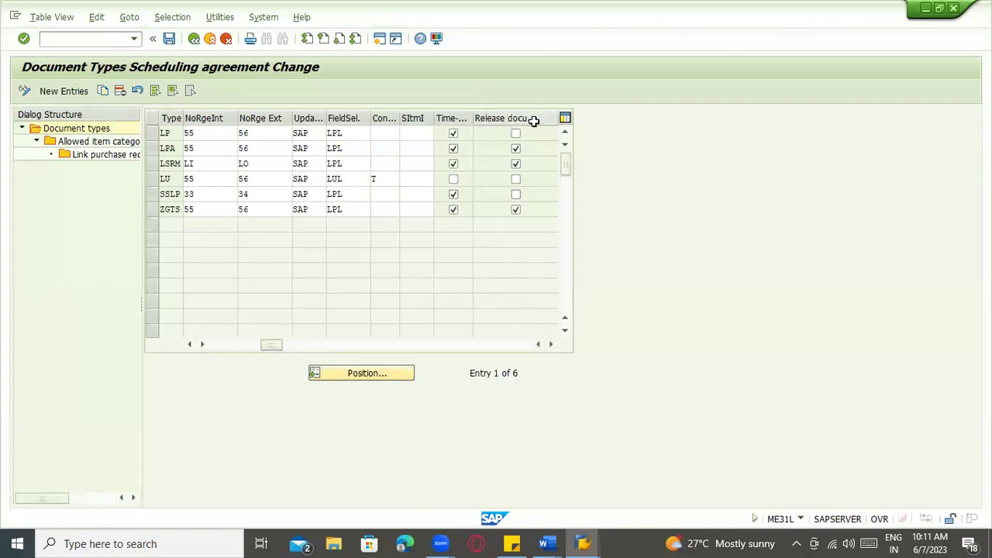
pyautogui.click(162, 133)
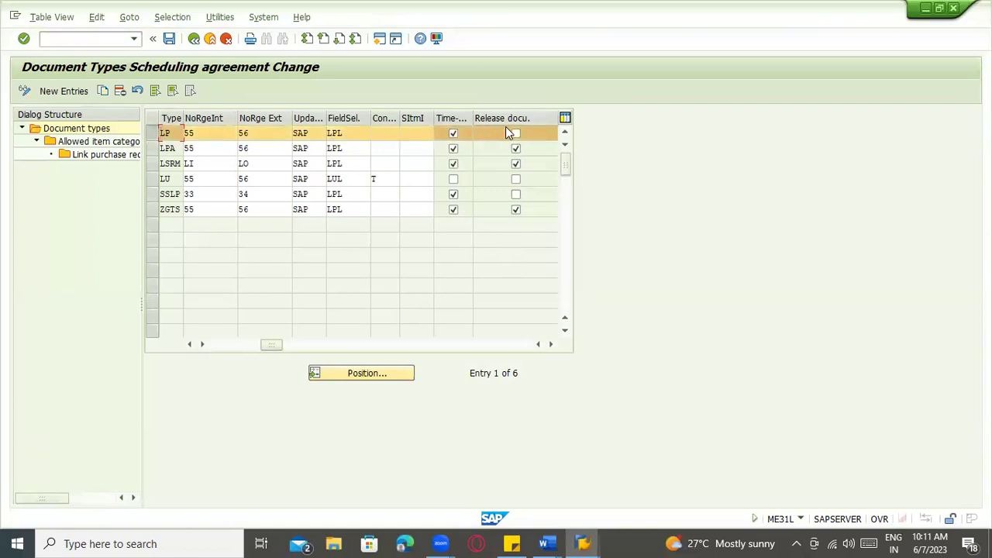
pyautogui.click(153, 137)
pyautogui.click(152, 148)
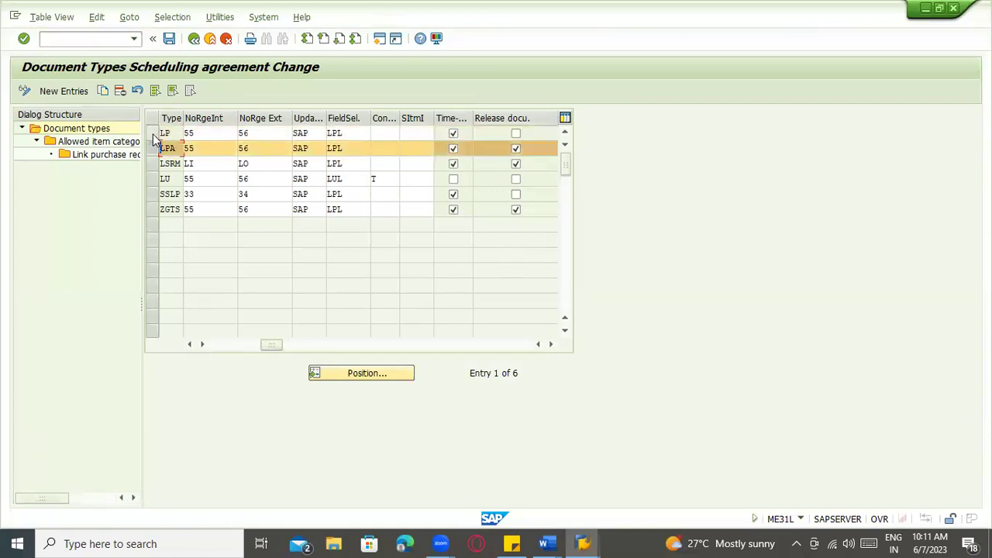
pyautogui.click(152, 135)
pyautogui.click(153, 148)
pyautogui.click(152, 135)
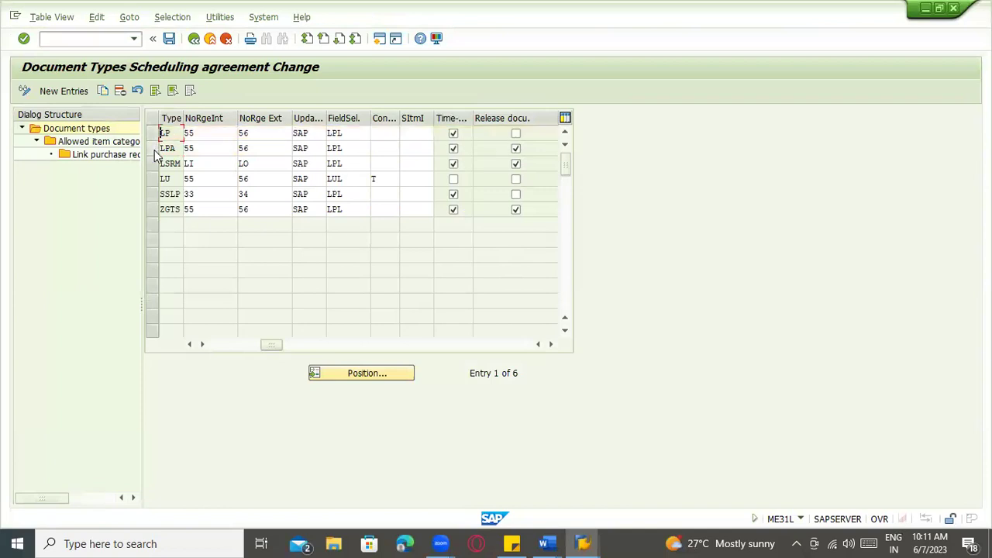
pyautogui.click(152, 148)
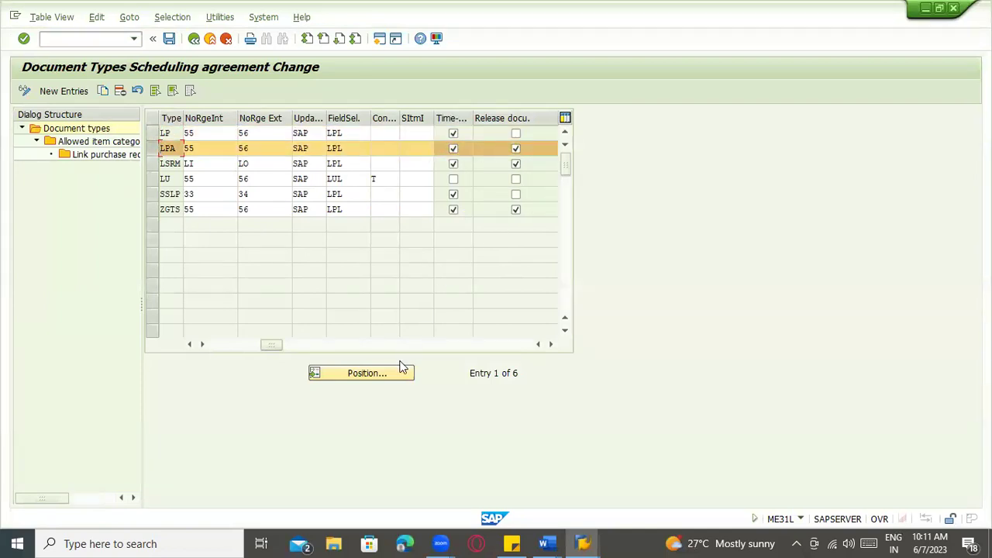
pyautogui.moveTo(273, 345); pyautogui.dragTo(163, 360)
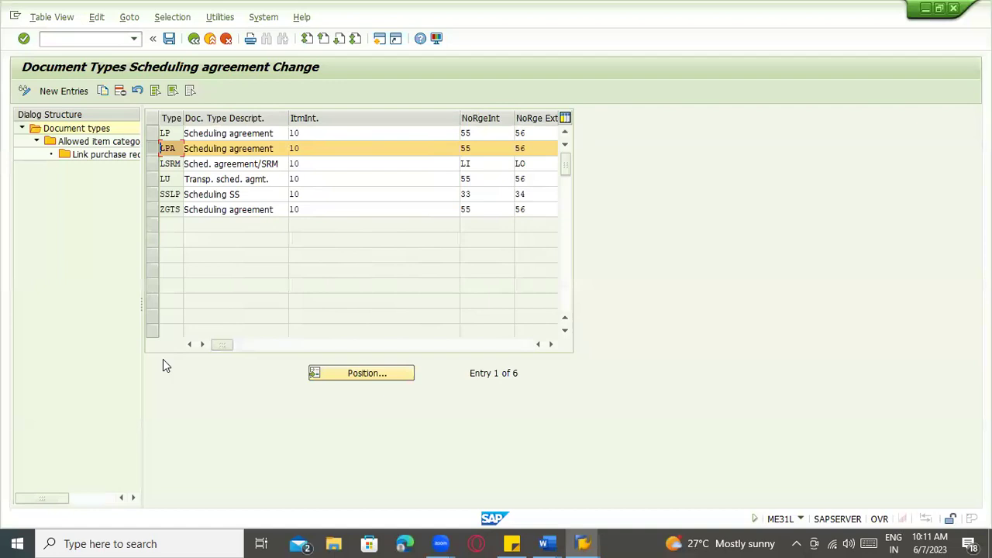
pyautogui.click(193, 40)
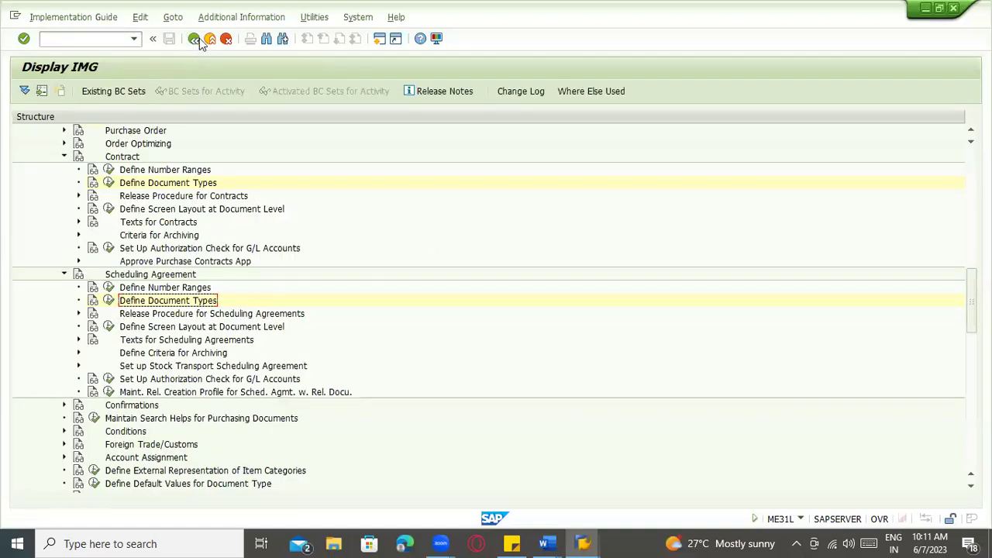
pyautogui.click(195, 40)
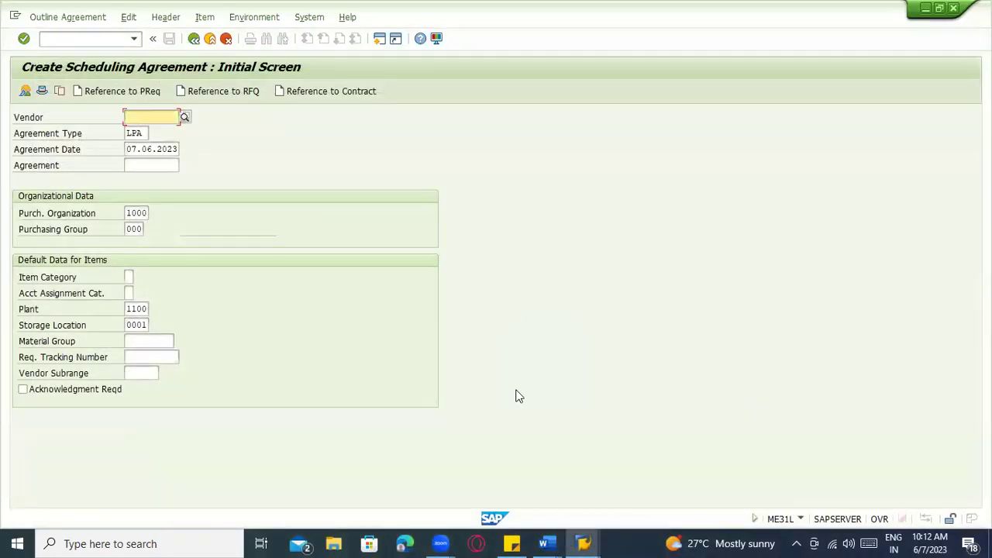
# Enter vendor 1000 and set the validity end to 07.06.2024
pyautogui.click(158, 118)
pyautogui.click(182, 130)
pyautogui.press('Return')
pyautogui.press('Return')
pyautogui.click(269, 197)
pyautogui.click(254, 214)
pyautogui.press('Return')
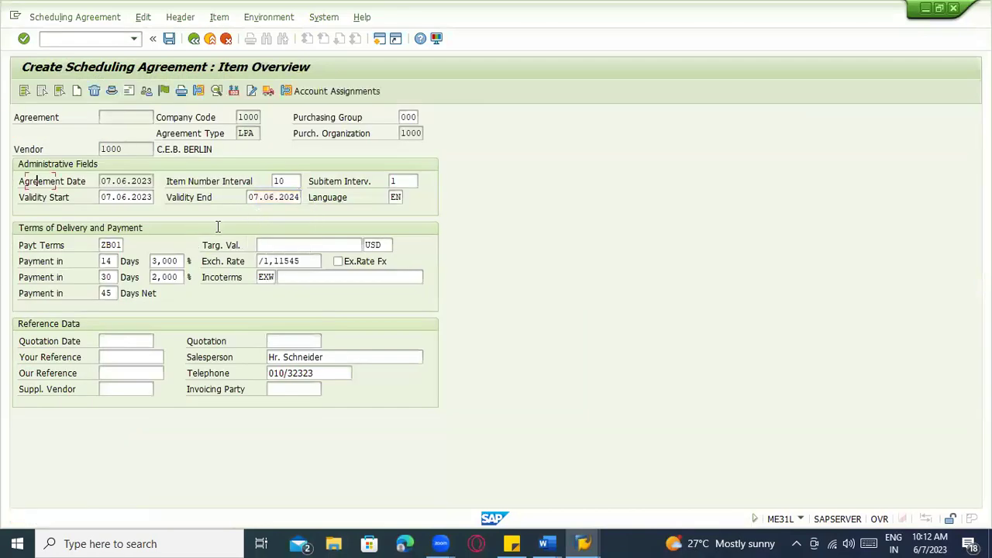
# Add item 10 with material 100-100 and net price 100
pyautogui.click(96, 182)
pyautogui.click(89, 194)
pyautogui.press('Tab')
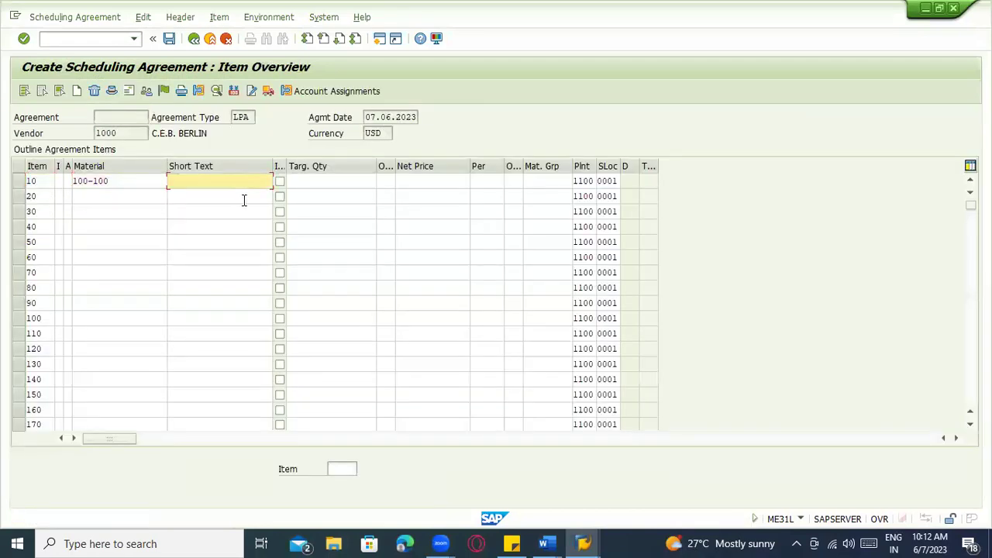
pyautogui.click(311, 184)
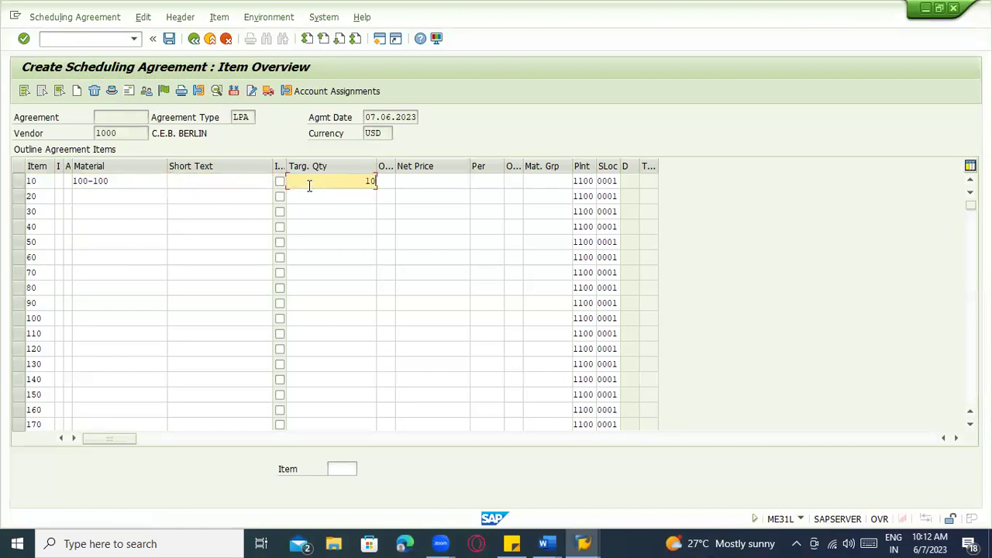
pyautogui.press('Return')
pyautogui.write('100')
pyautogui.press('Return')
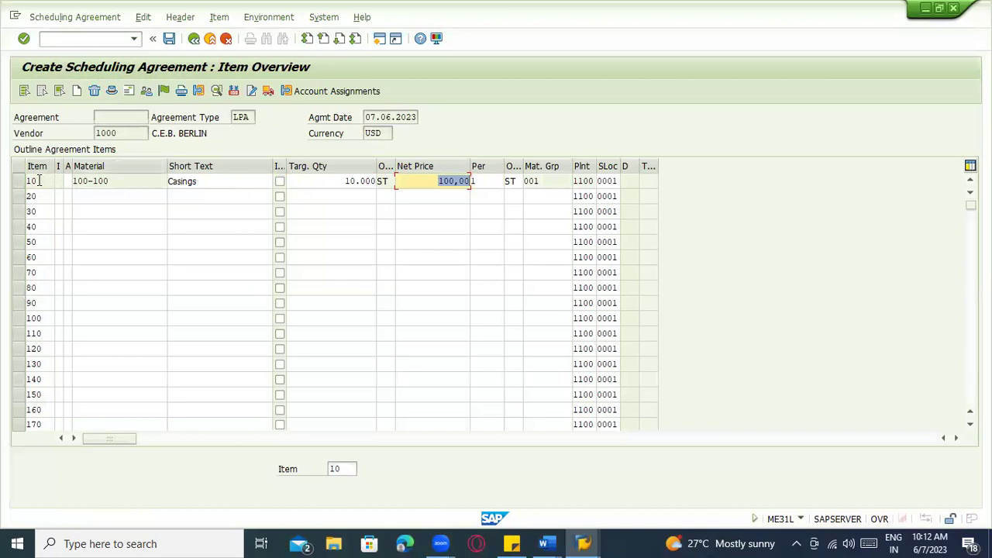
pyautogui.click(169, 38)
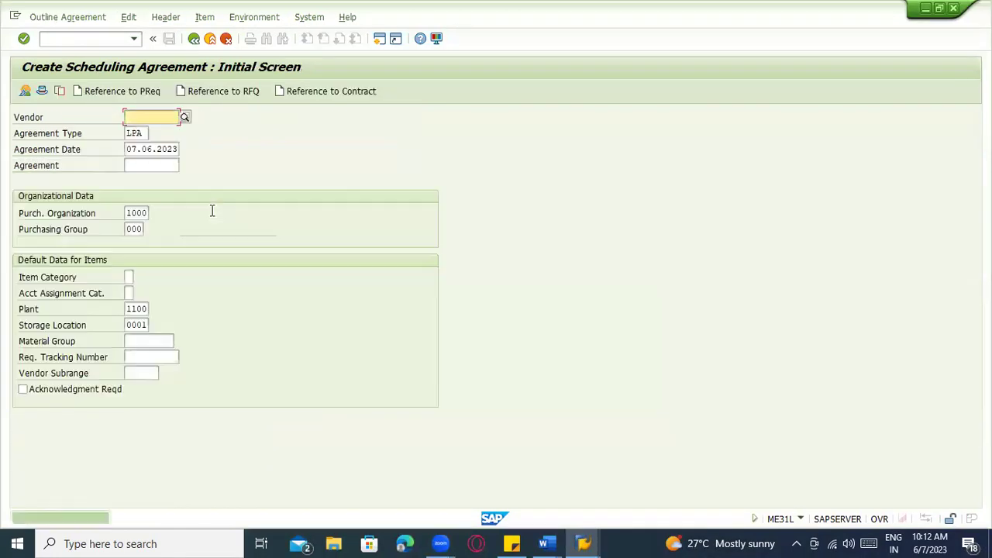
pyautogui.click(67, 16)
pyautogui.click(47, 81)
pyautogui.hotkey('ctrl', 'c')
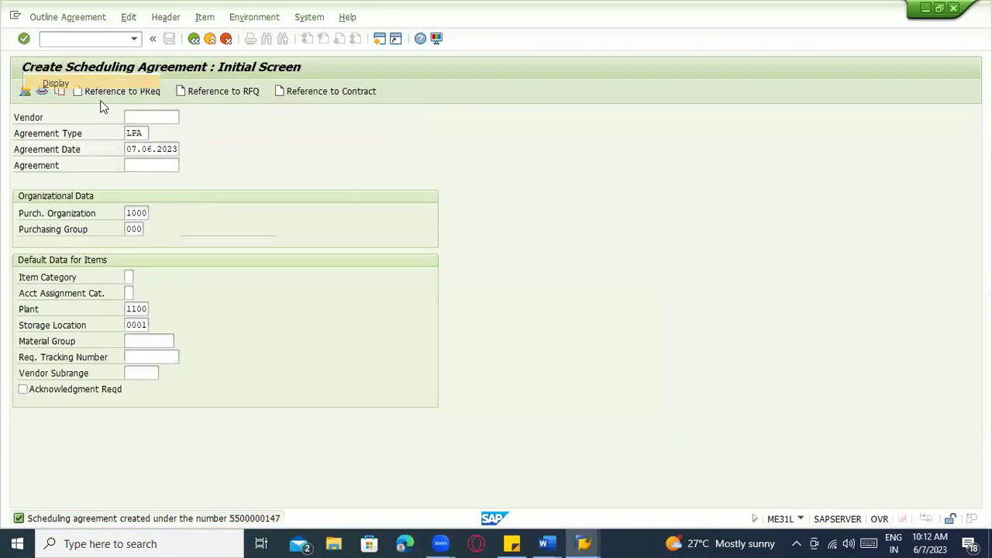
pyautogui.press('Return')
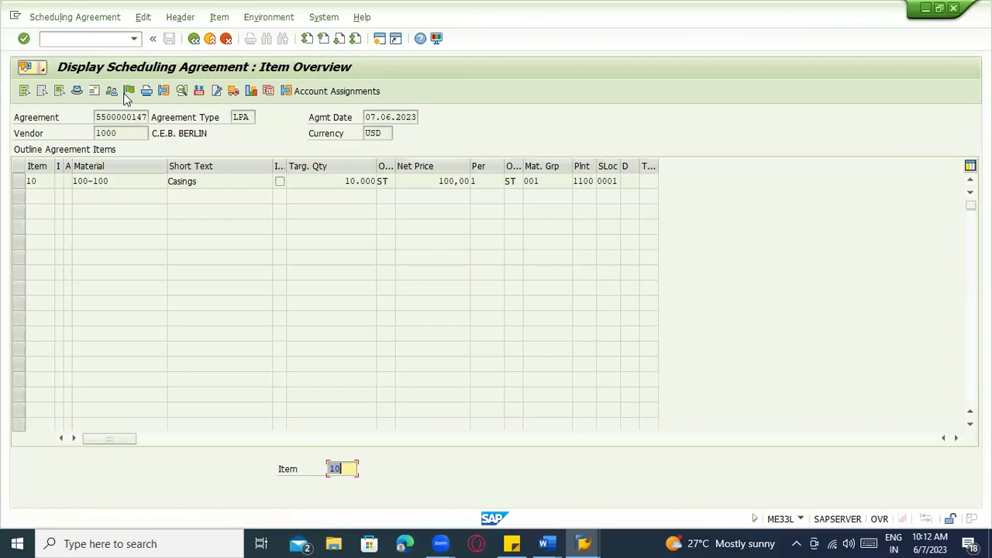
pyautogui.click(128, 91)
pyautogui.press('Return')
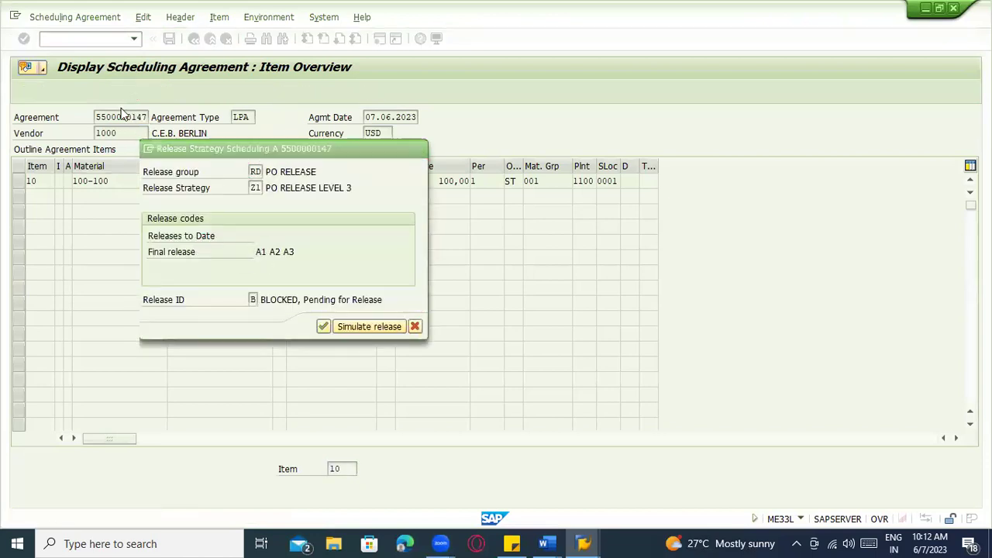
pyautogui.click(84, 42)
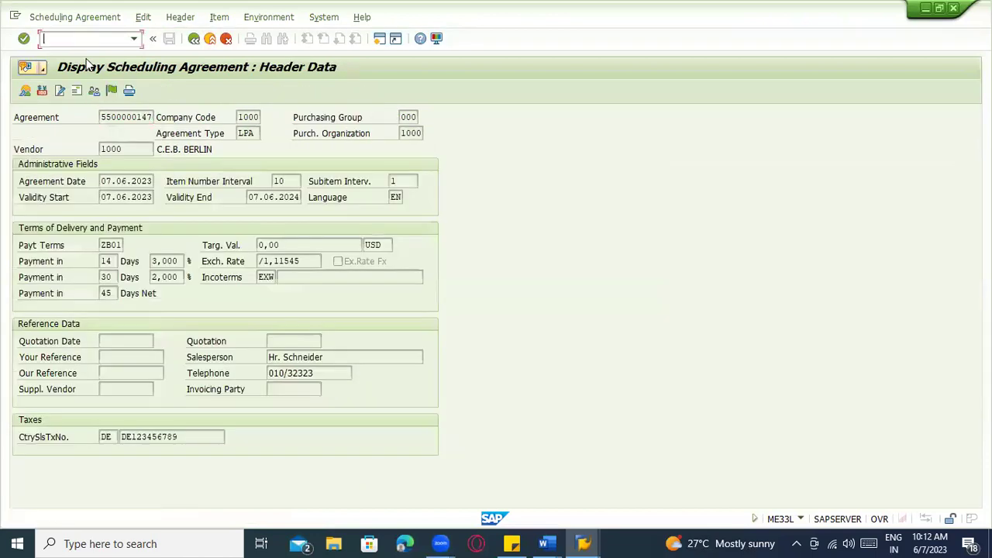
pyautogui.hotkey('alt', 'Tab')
pyautogui.hotkey('alt', 'Tab')
pyautogui.hotkey('alt', 'Tab')
pyautogui.press('Tab')
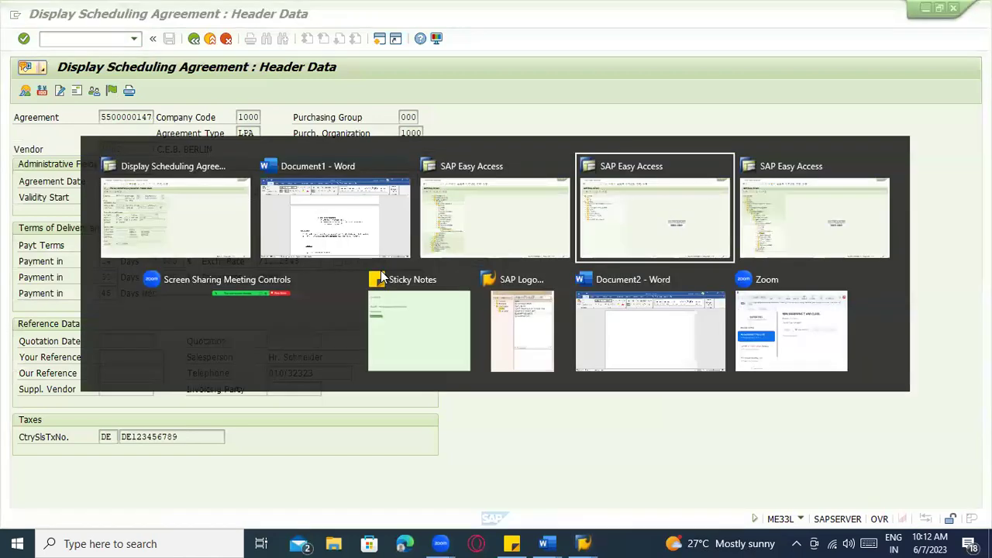
pyautogui.write('me35L')
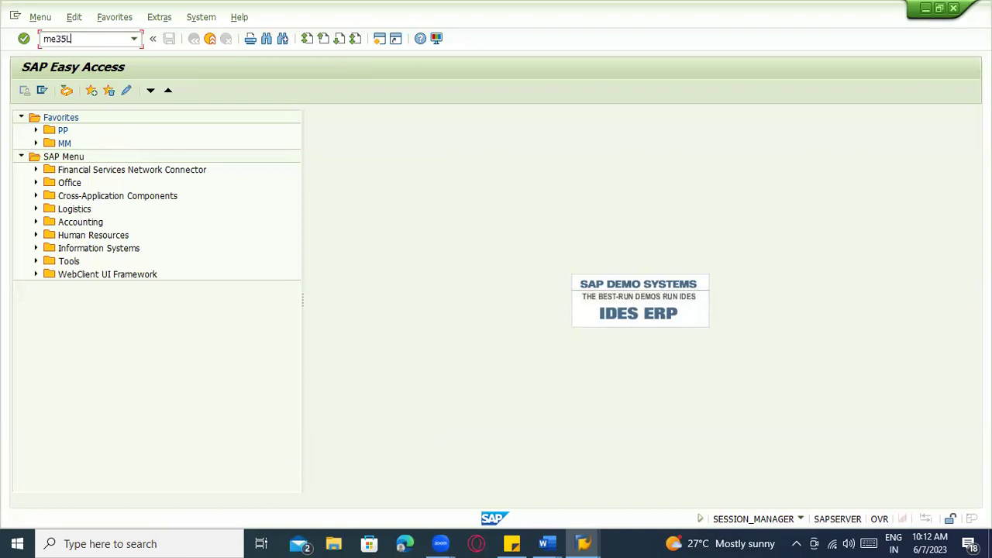
pyautogui.press('Return')
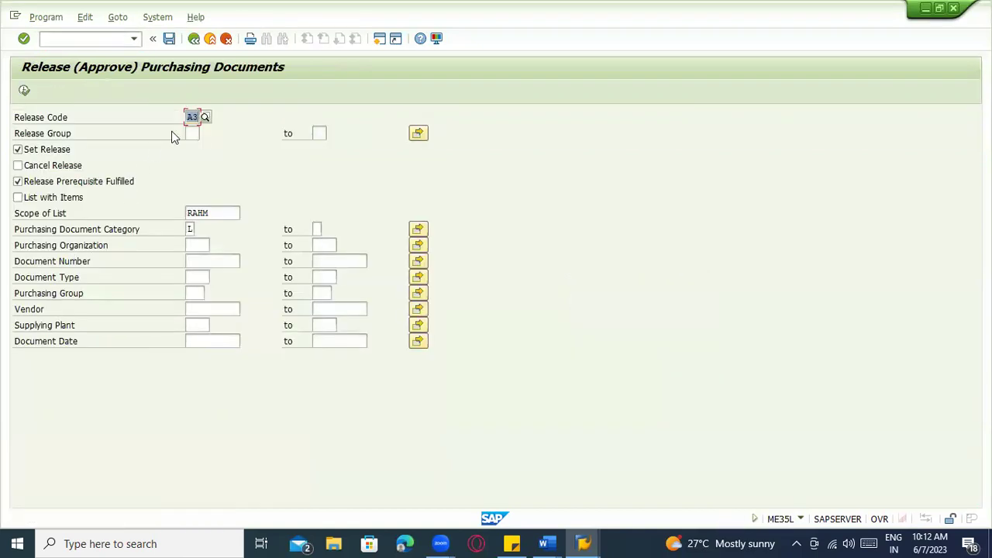
pyautogui.write('A1')
pyautogui.click(230, 142)
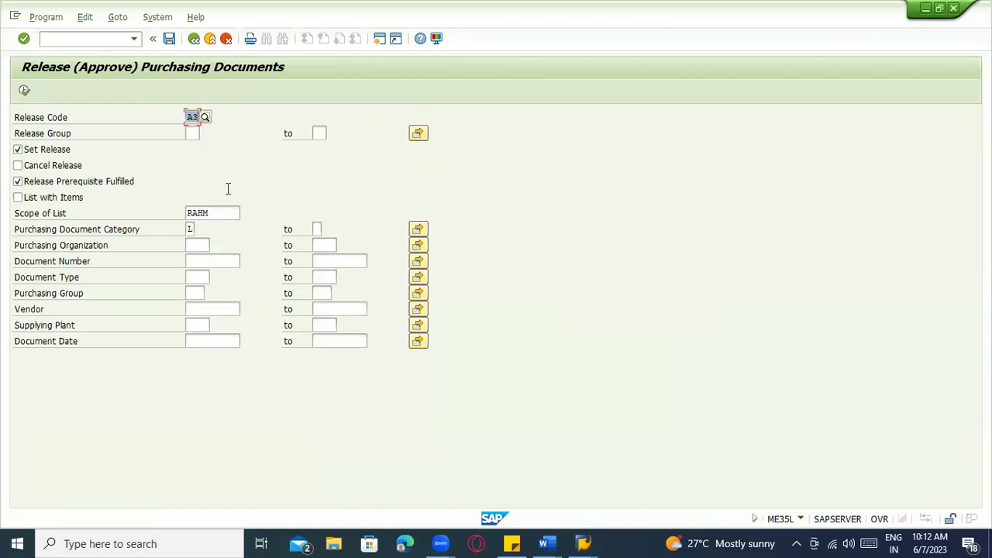
pyautogui.click(214, 260)
pyautogui.hotkey('ctrl', 'v')
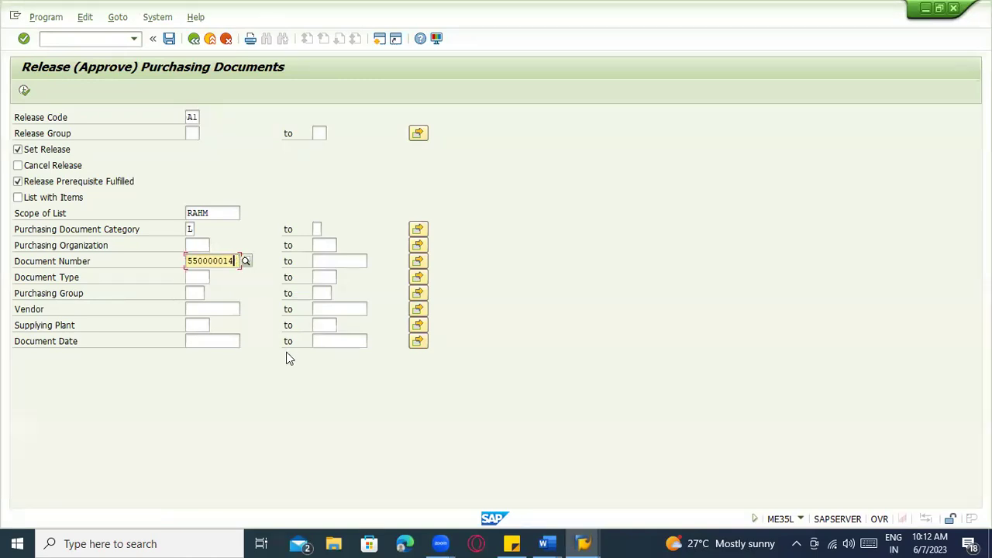
pyautogui.write('7')
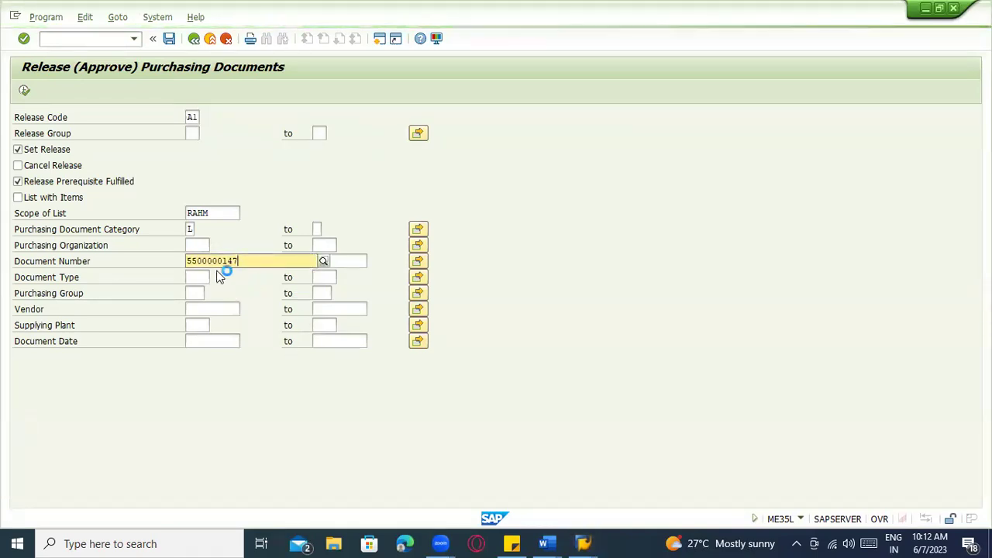
pyautogui.click(26, 91)
pyautogui.click(45, 151)
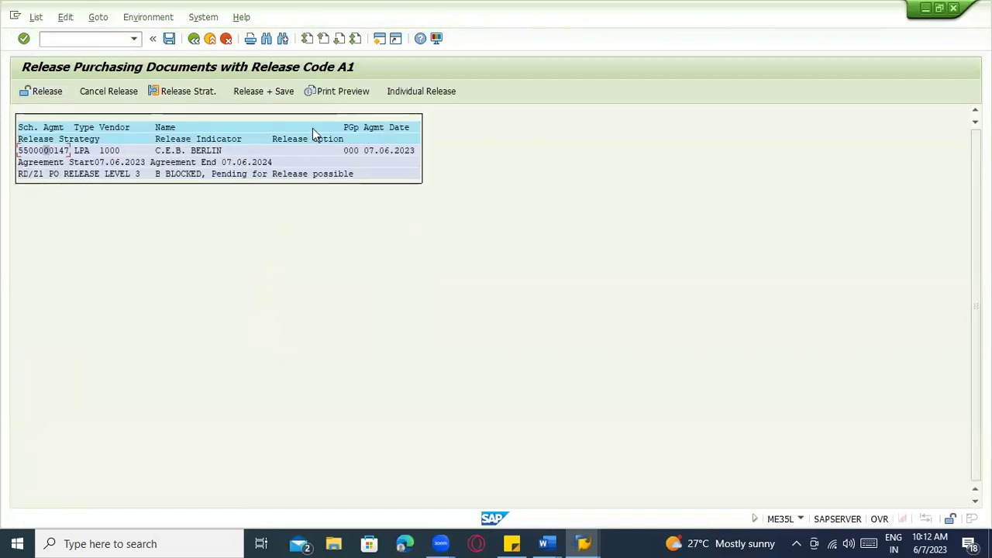
pyautogui.click(286, 94)
# Try a release run with code A2 for the agreement
pyautogui.write('2')
pyautogui.click(203, 143)
pyautogui.click(202, 260)
pyautogui.hotkey('ctrl', 'v')
pyautogui.click(24, 92)
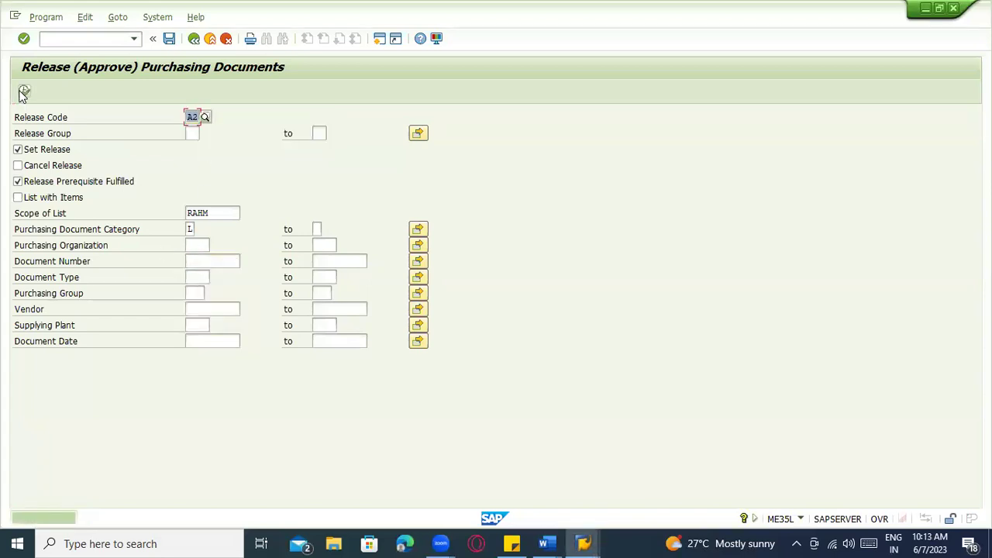
pyautogui.press('BackSpace')
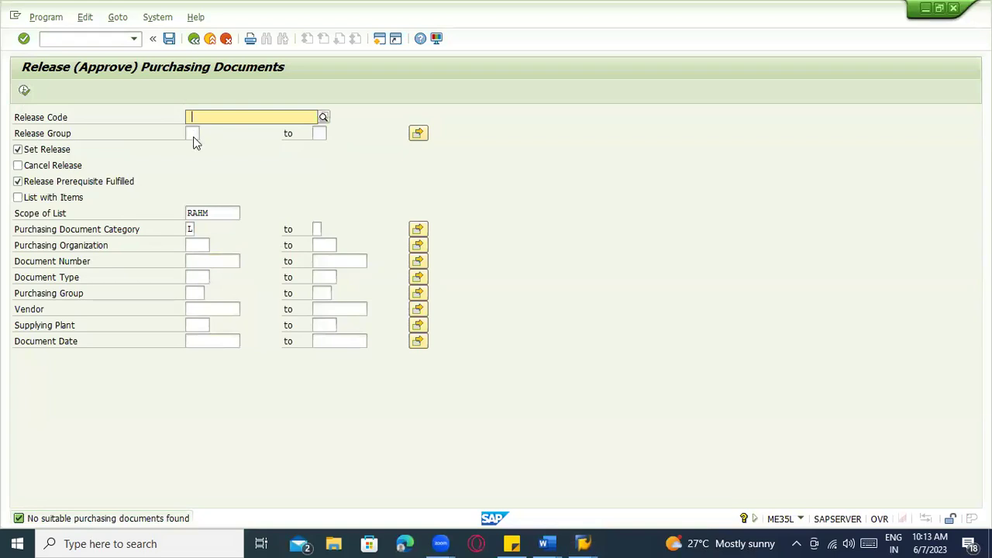
pyautogui.press('BackSpace')
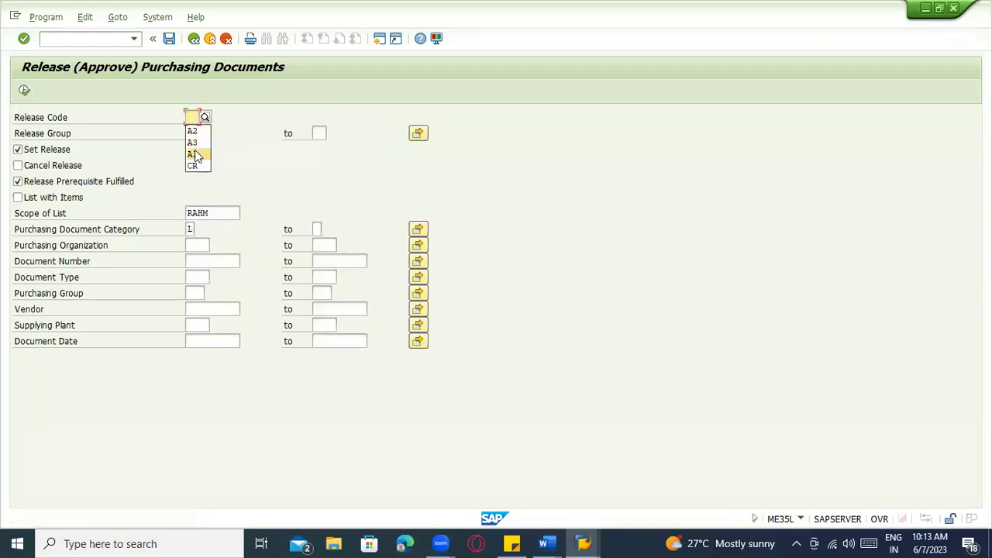
pyautogui.click(196, 145)
pyautogui.click(219, 259)
pyautogui.hotkey('ctrl', 'v')
pyautogui.click(24, 92)
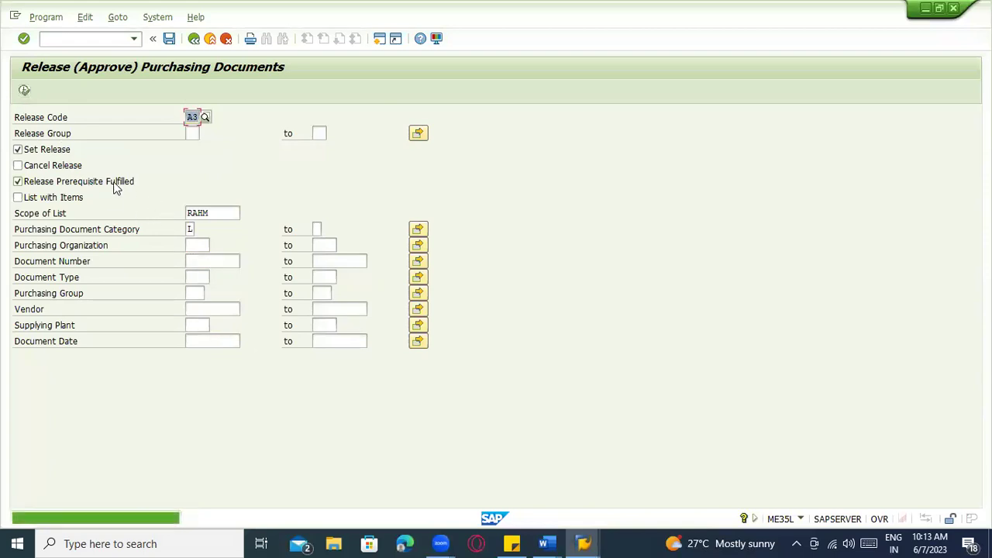
pyautogui.click(217, 261)
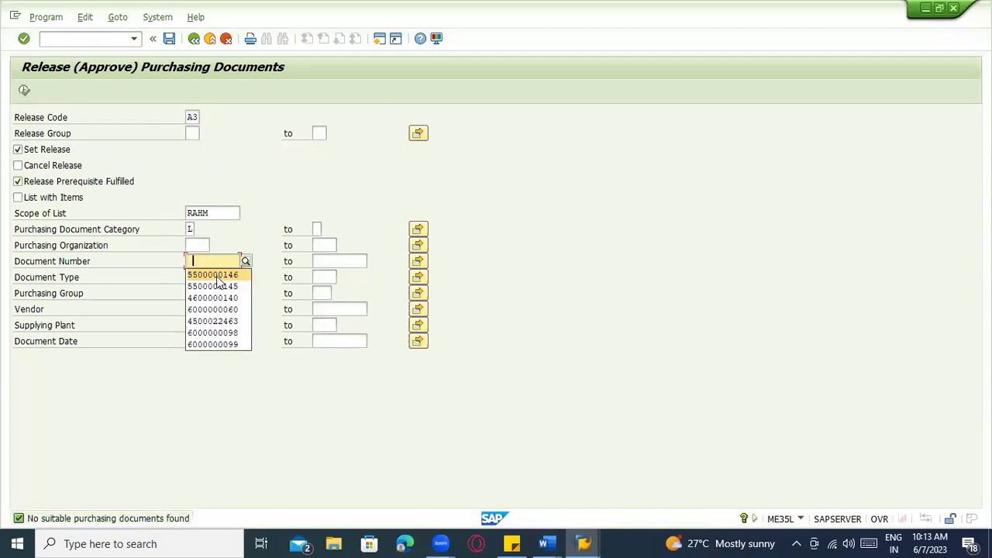
pyautogui.click(230, 287)
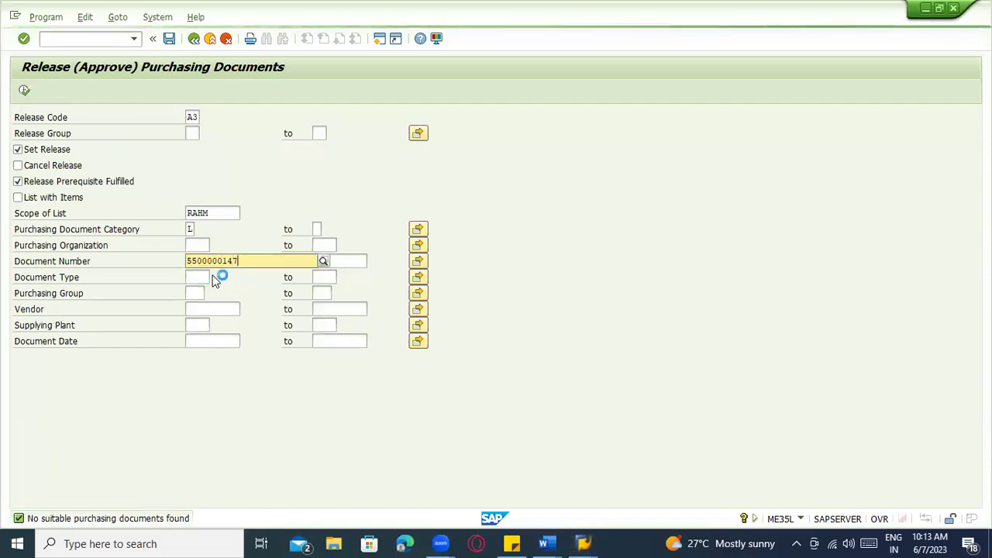
pyautogui.click(24, 90)
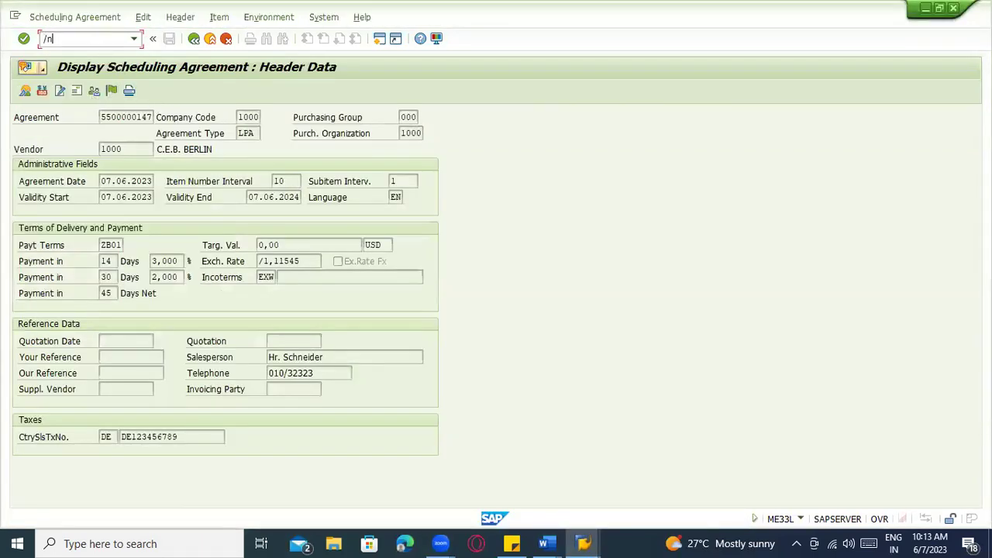
pyautogui.press('Return')
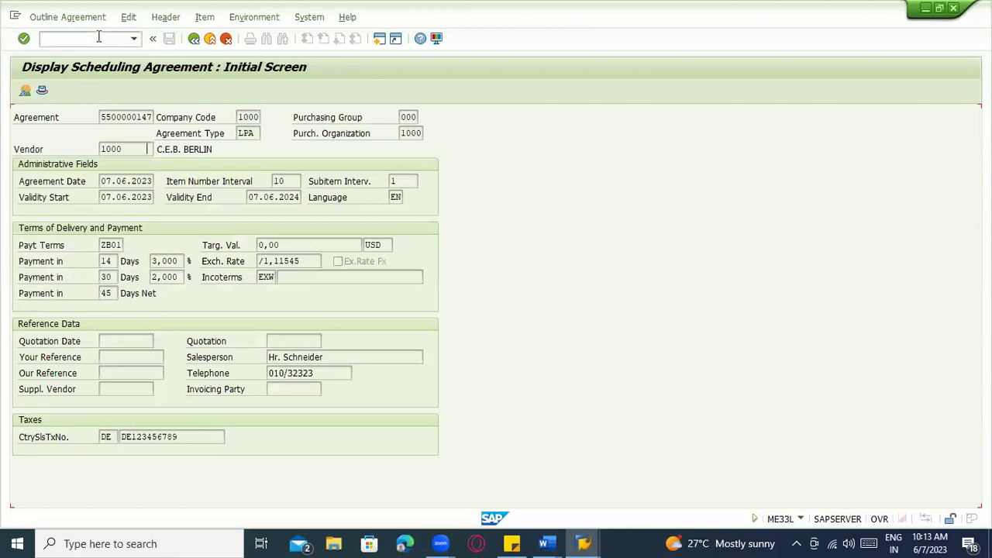
pyautogui.press('Return')
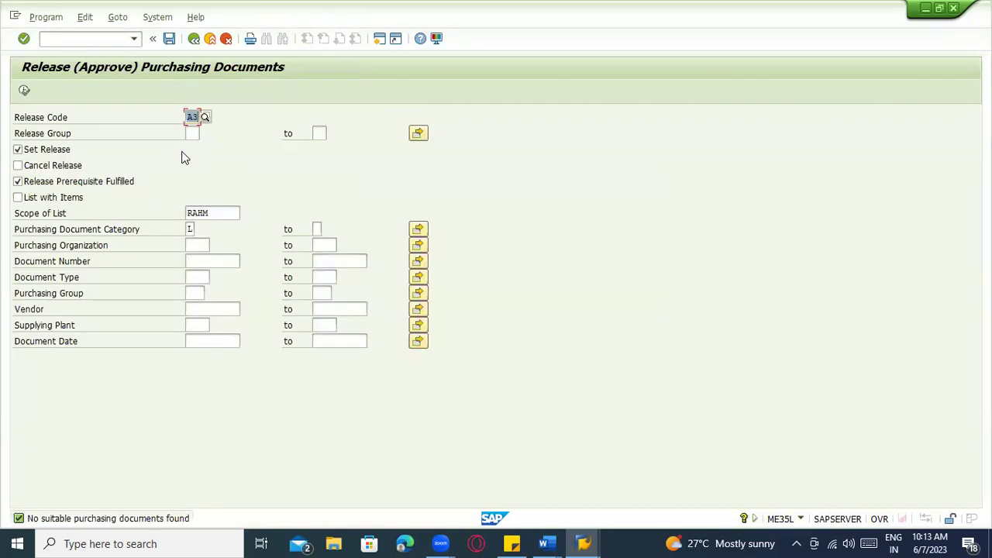
pyautogui.write('A2')
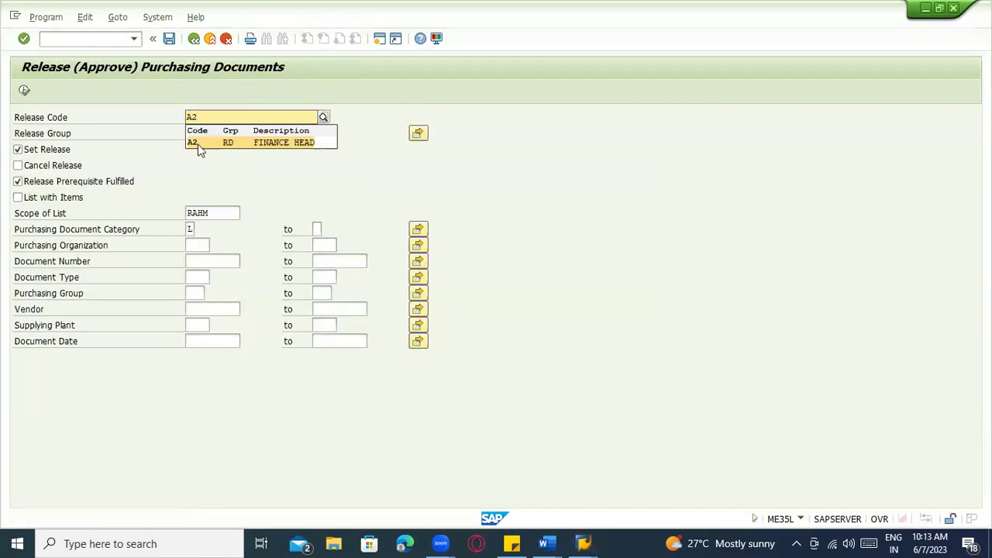
pyautogui.click(198, 144)
pyautogui.click(221, 261)
pyautogui.write('5500000146')
pyautogui.press('BackSpace')
pyautogui.write('7')
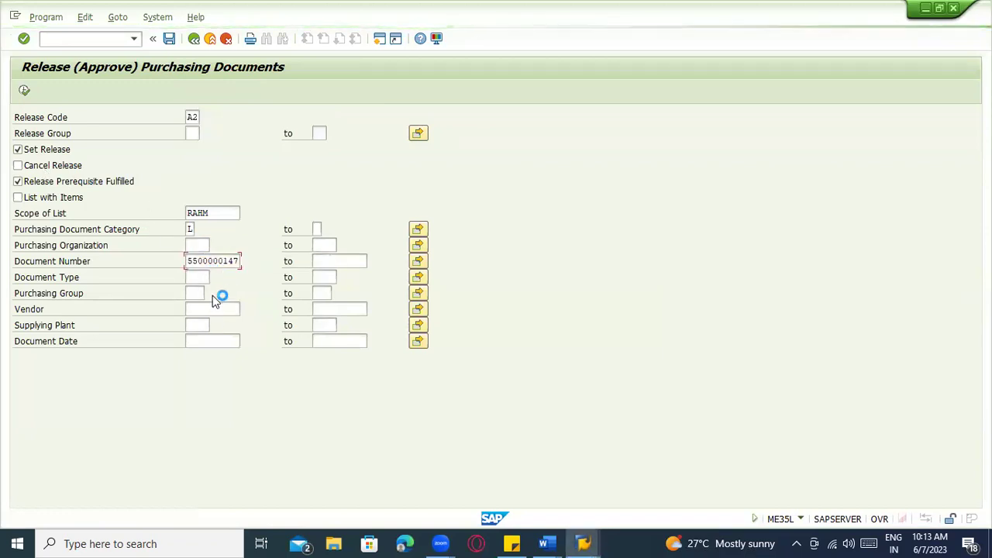
pyautogui.click(24, 91)
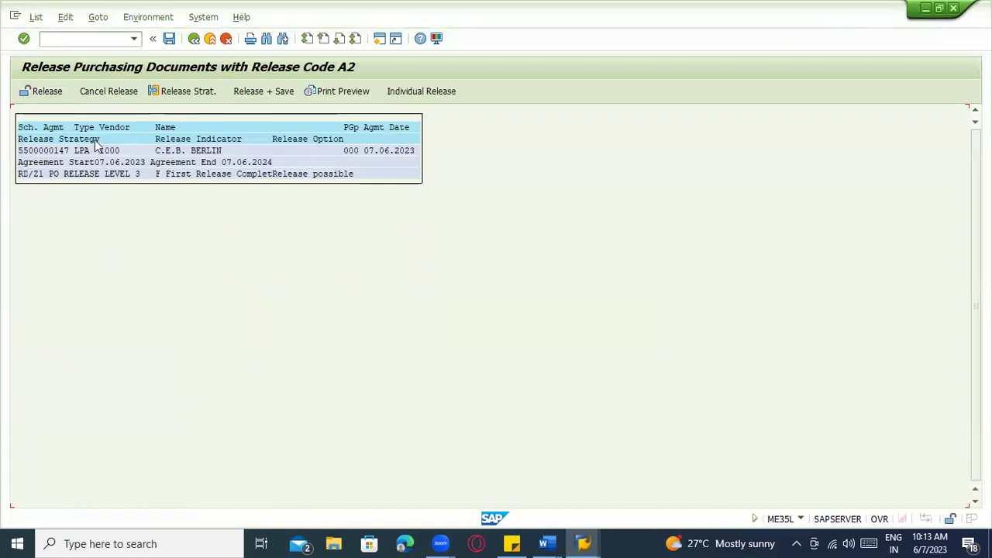
pyautogui.click(260, 91)
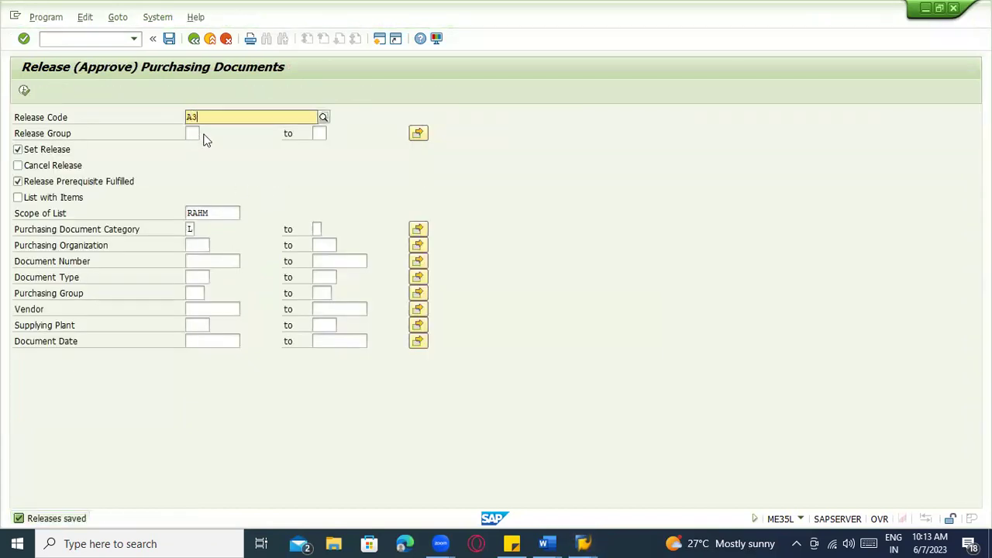
pyautogui.write('A3')
pyautogui.press('Return')
pyautogui.click(207, 267)
pyautogui.click(209, 273)
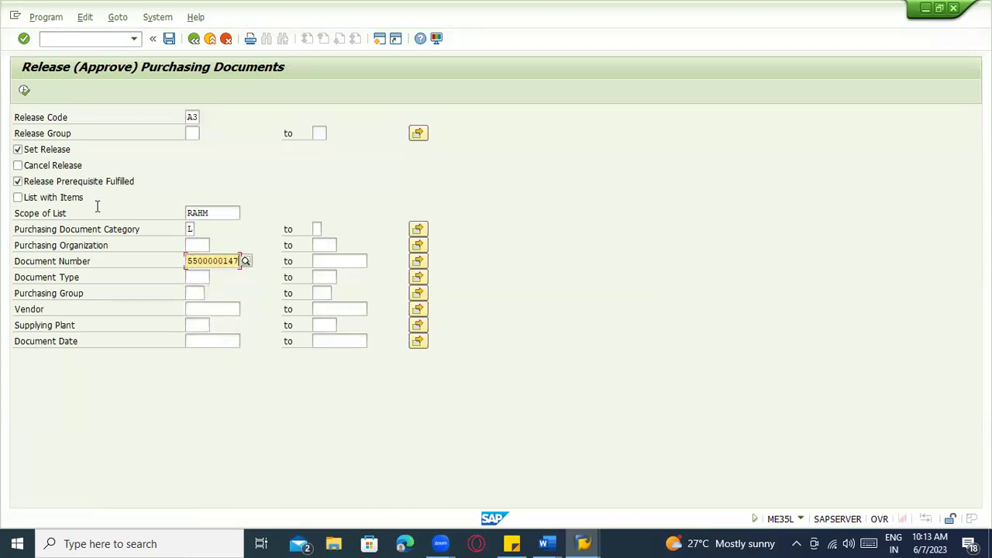
pyautogui.click(25, 90)
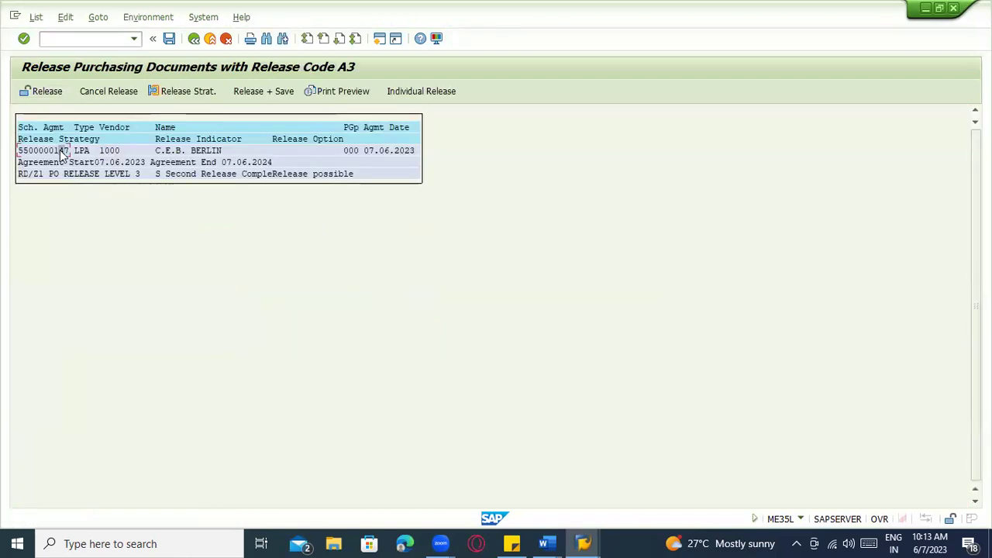
pyautogui.click(243, 100)
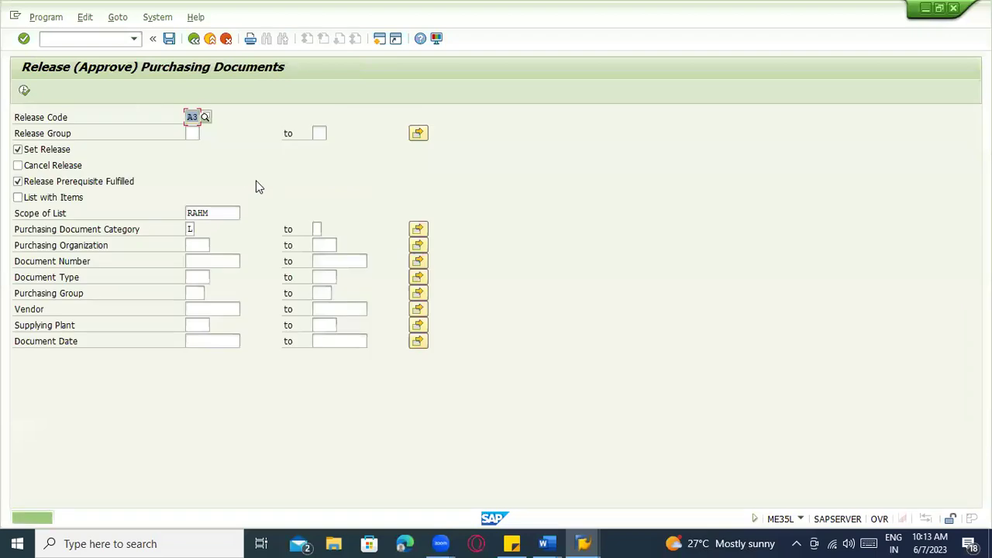
pyautogui.press('F3')
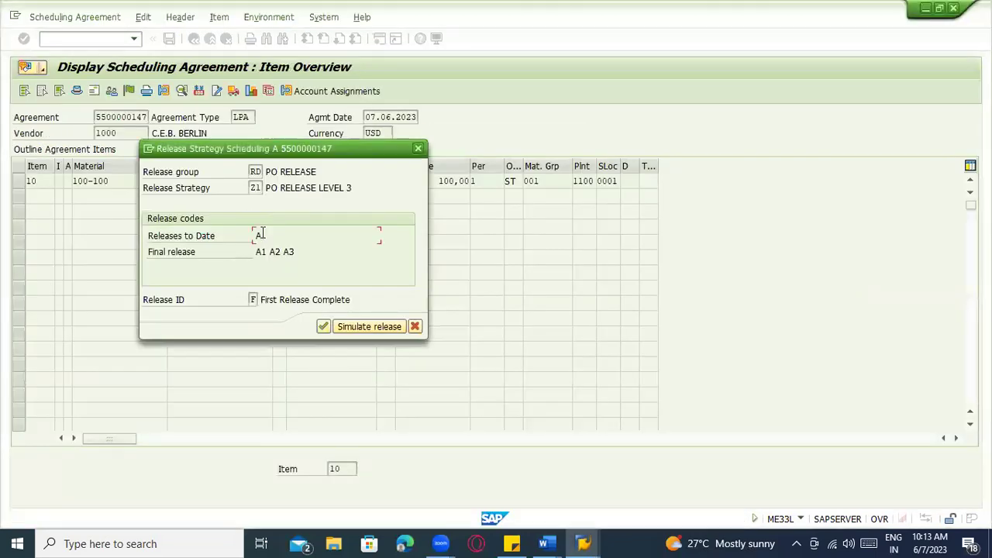
pyautogui.click(271, 254)
pyautogui.click(324, 327)
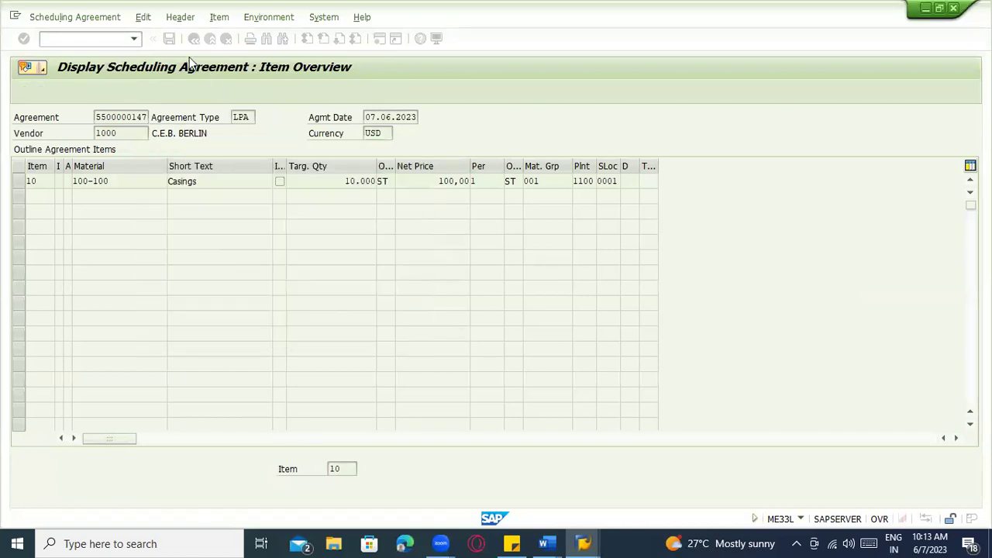
pyautogui.click(193, 39)
pyautogui.click(194, 39)
pyautogui.press('Return')
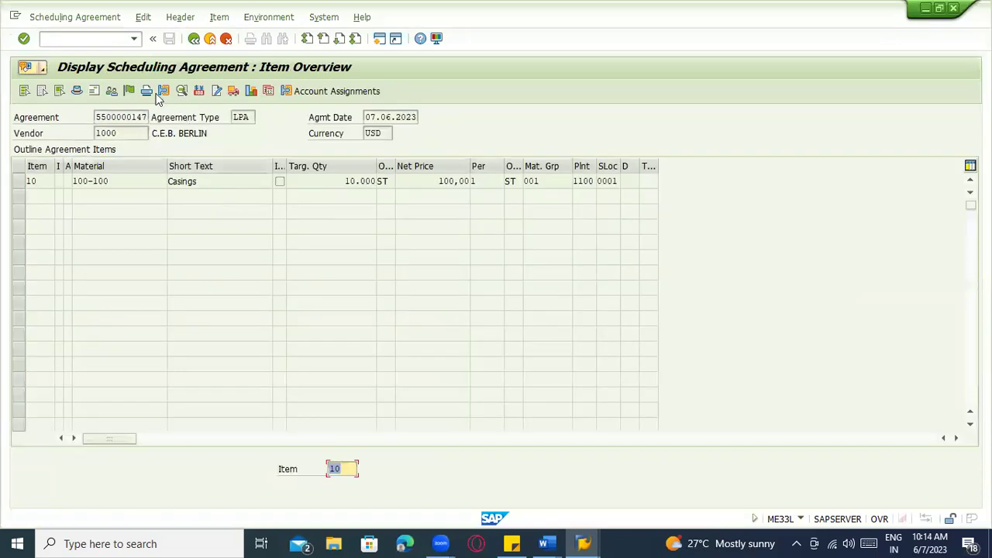
# Confirm item 10 has releases A1, A2 and A3 to date, then exit to the menu
pyautogui.click(18, 181)
pyautogui.click(128, 91)
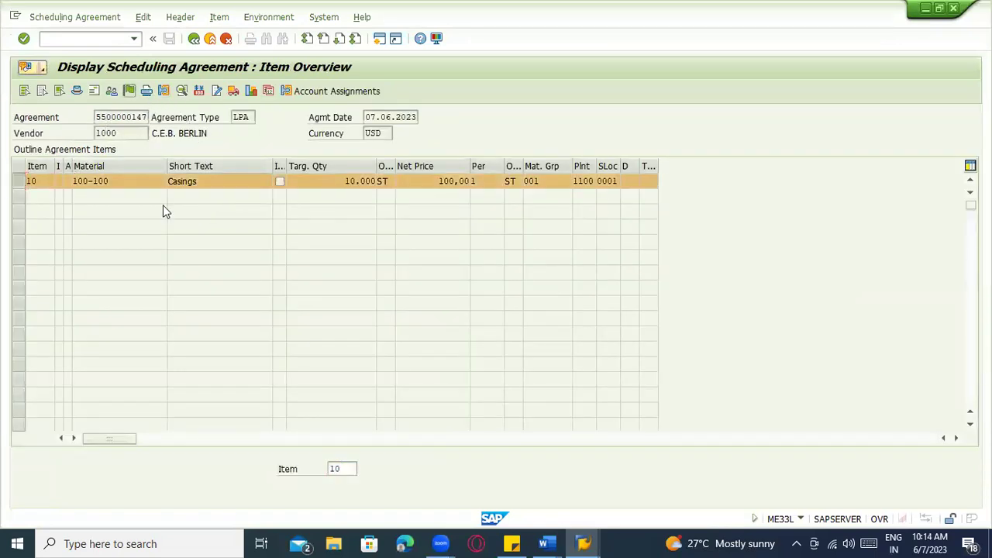
pyautogui.click(264, 235)
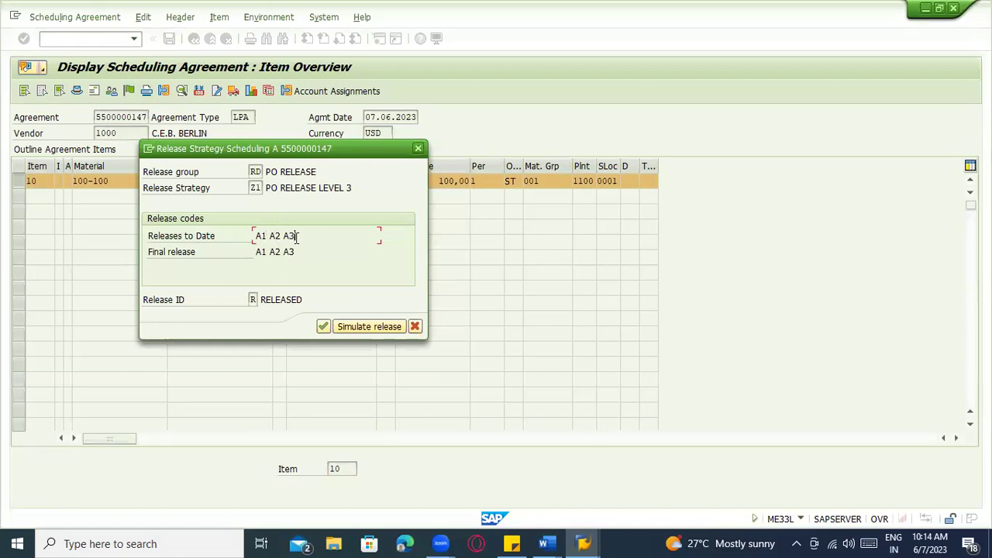
pyautogui.press('Return')
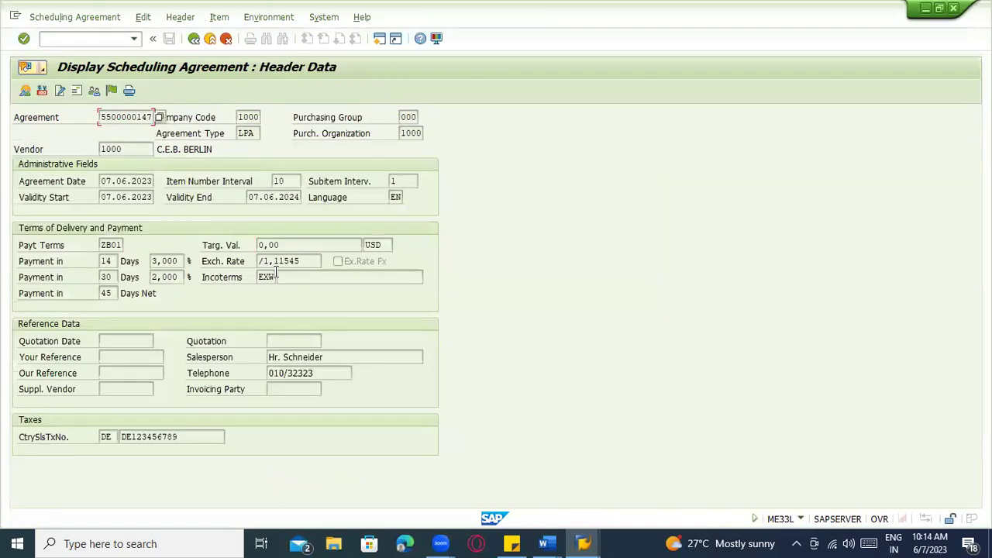
pyautogui.click(210, 38)
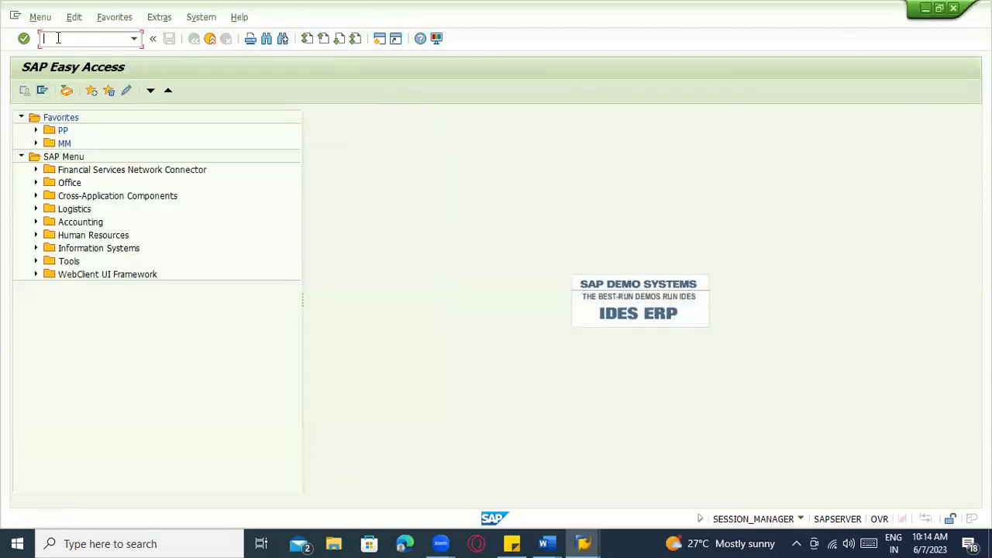
pyautogui.write('me38')
pyautogui.press('Return')
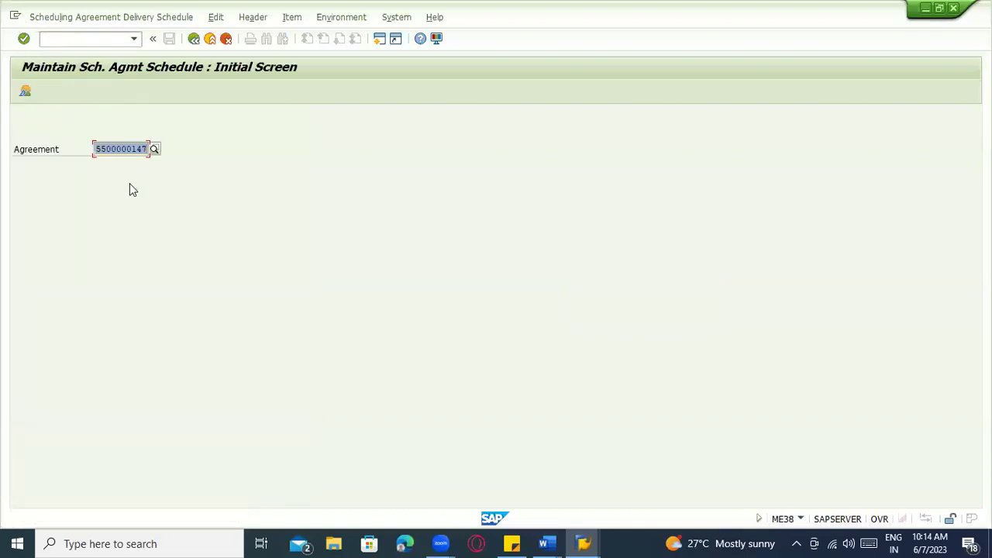
pyautogui.press('Return')
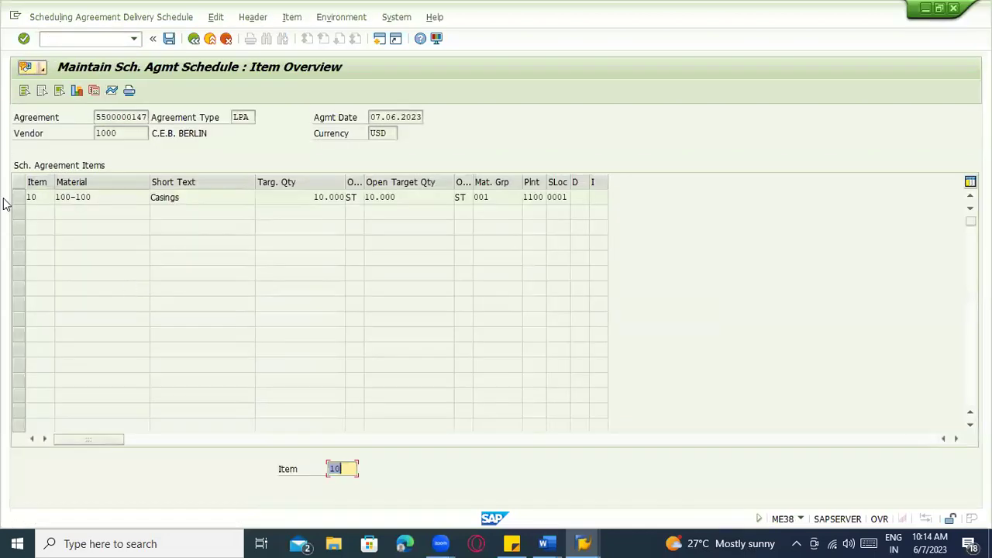
pyautogui.click(17, 197)
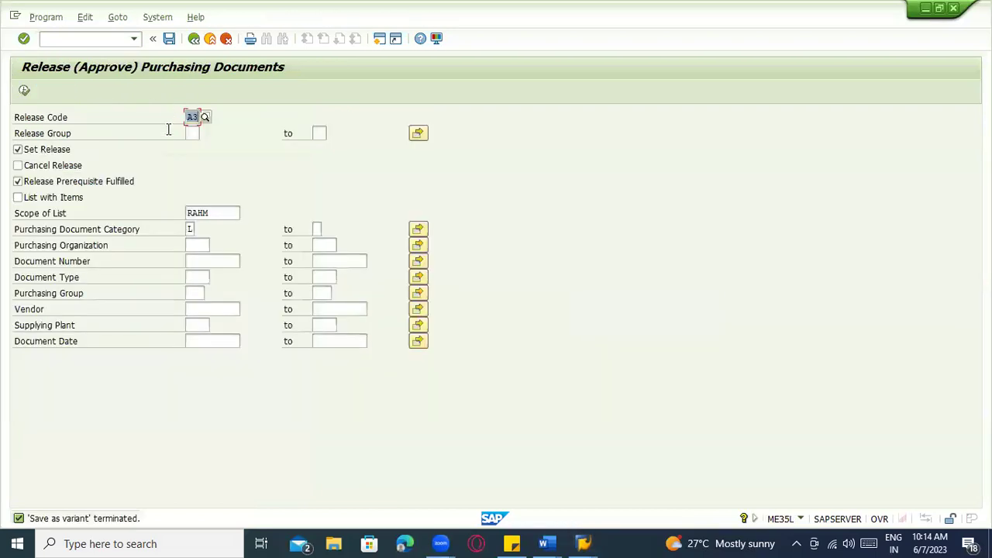
# Leave without saving and restart ME38 at its initial screen
pyautogui.click(210, 39)
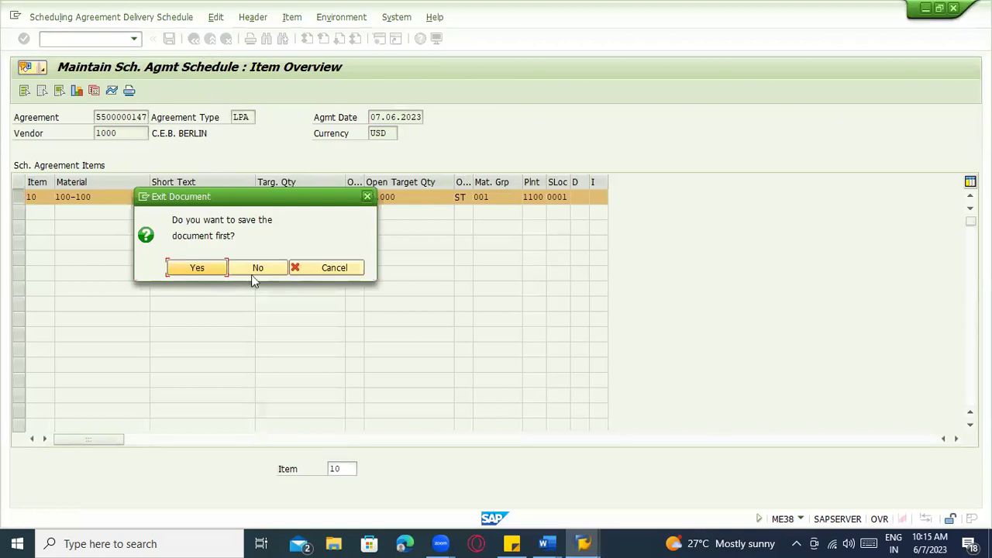
pyautogui.click(324, 268)
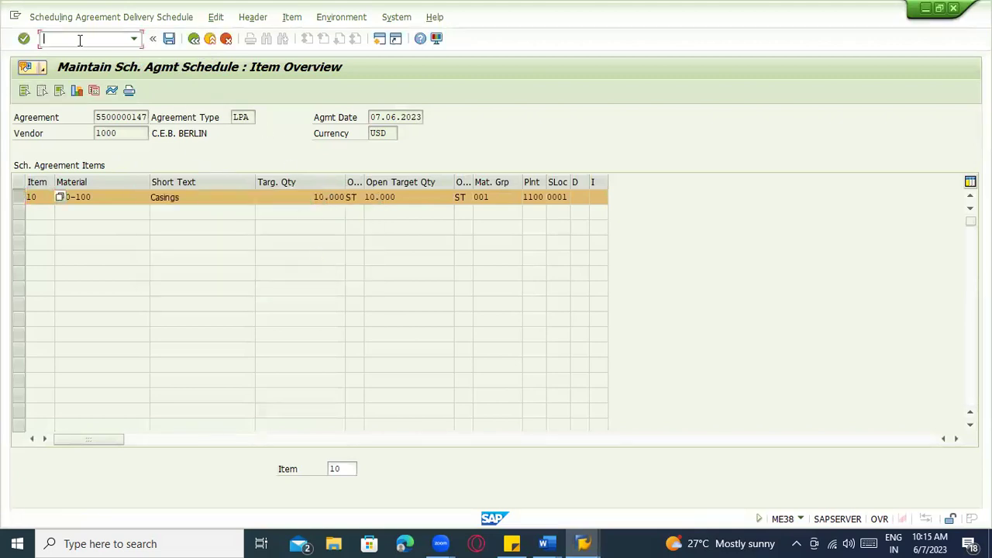
pyautogui.write('/nme38')
pyautogui.press('Return')
# In Document1, scroll through the notes to the FRC – Forecast entry
pyautogui.hotkey('alt', 'Tab')
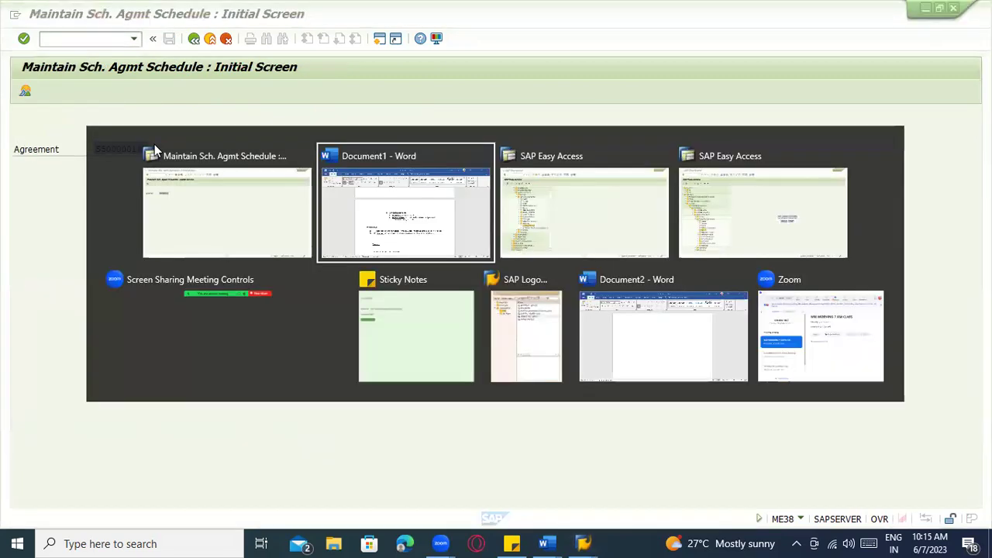
pyautogui.click(394, 226)
pyautogui.scroll(-1, 610, 212)
pyautogui.scroll(2, 515, 228)
pyautogui.scroll(3, 510, 210)
pyautogui.scroll(-6, 492, 262)
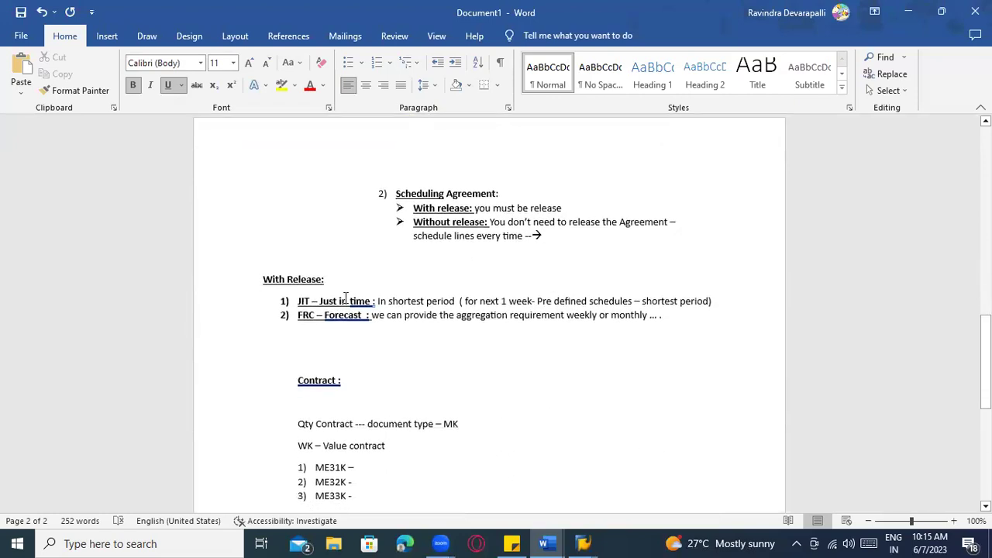
pyautogui.click(358, 318)
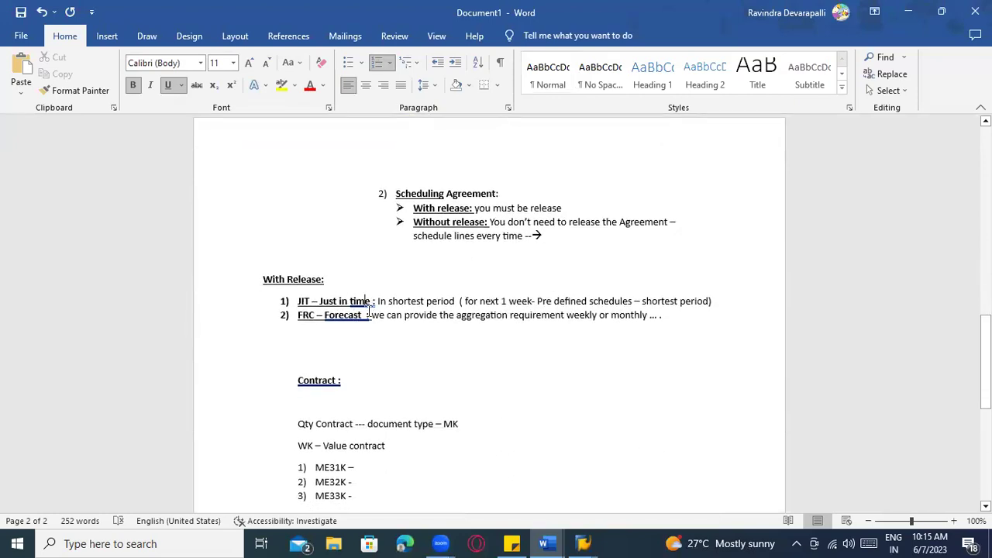
pyautogui.scroll(-3, 366, 315)
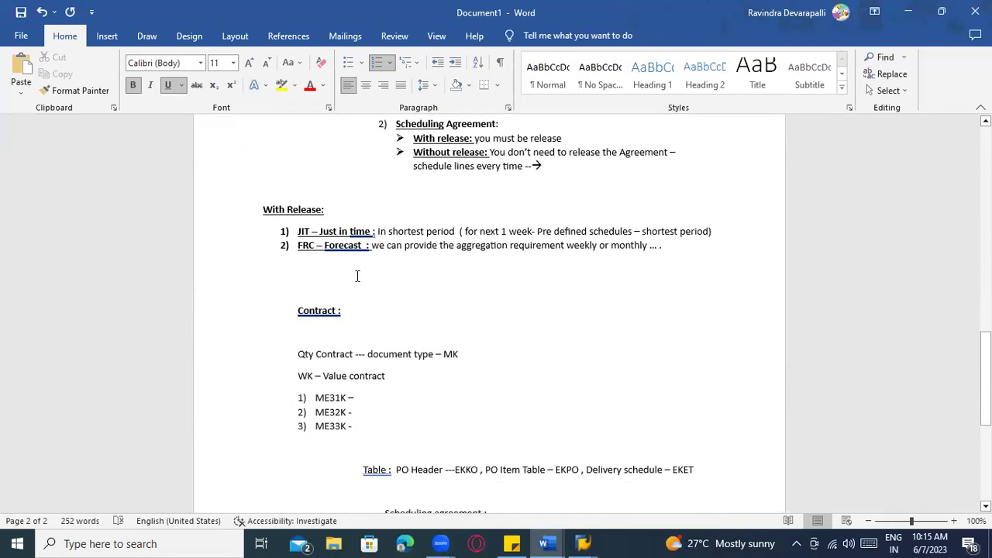
pyautogui.click(360, 230)
pyautogui.scroll(-6, 412, 268)
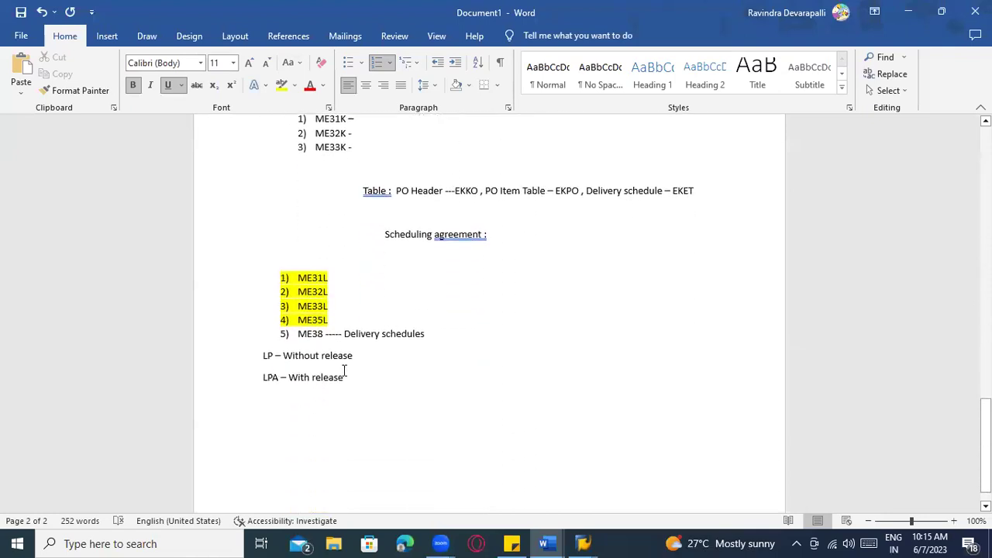
pyautogui.moveTo(351, 359); pyautogui.dragTo(262, 358)
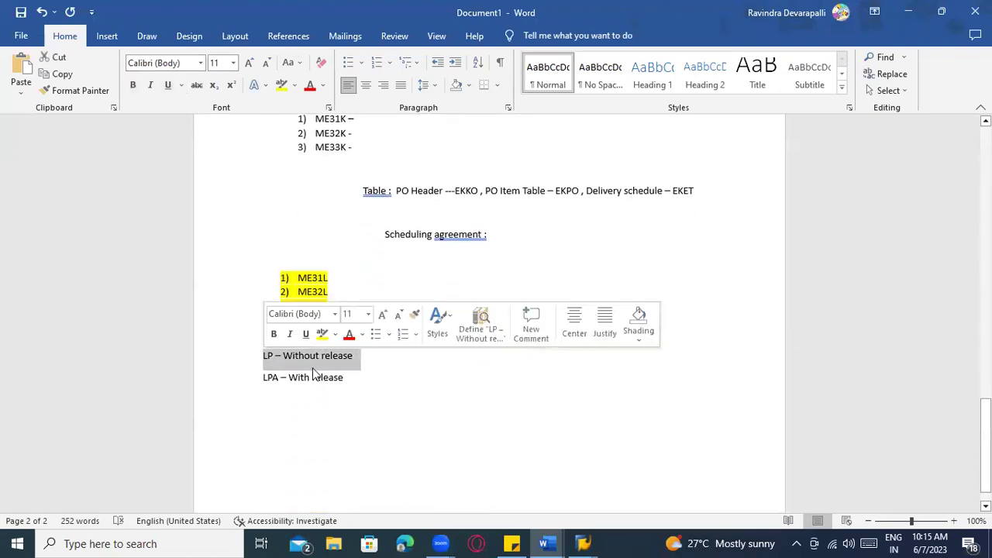
pyautogui.click(370, 361)
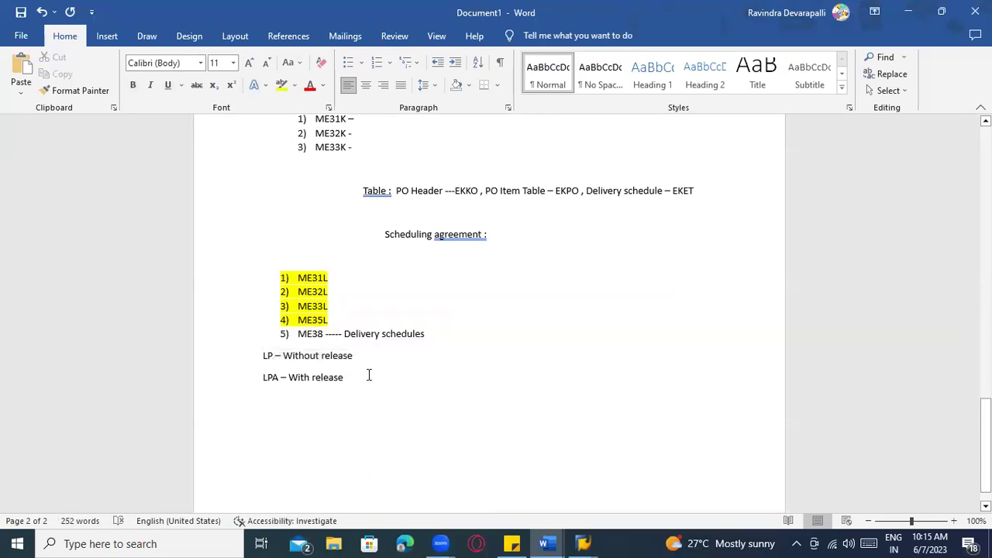
pyautogui.hotkey('alt', 'Tab')
pyautogui.press('Return')
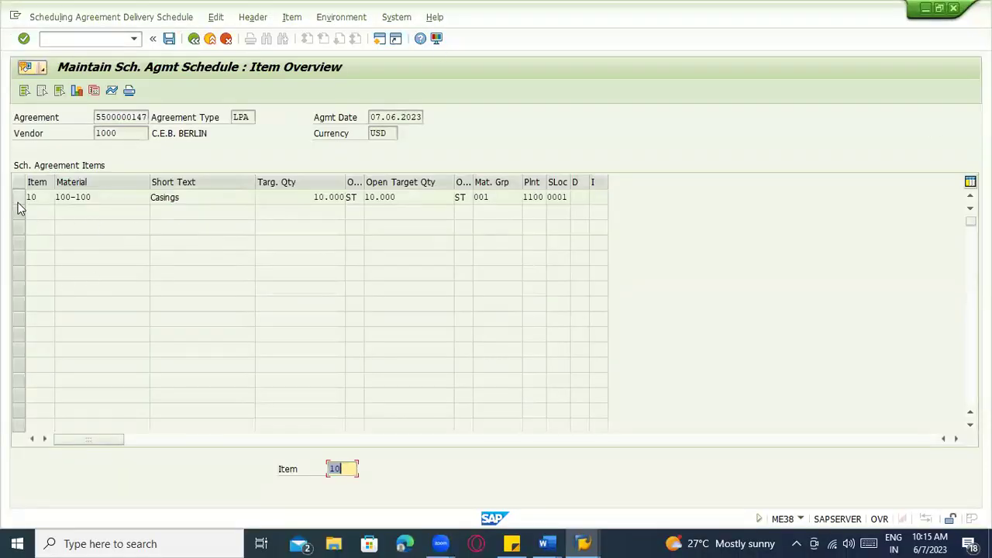
# Check item 10's release documentation, which shows an empty FRC release list
pyautogui.click(19, 198)
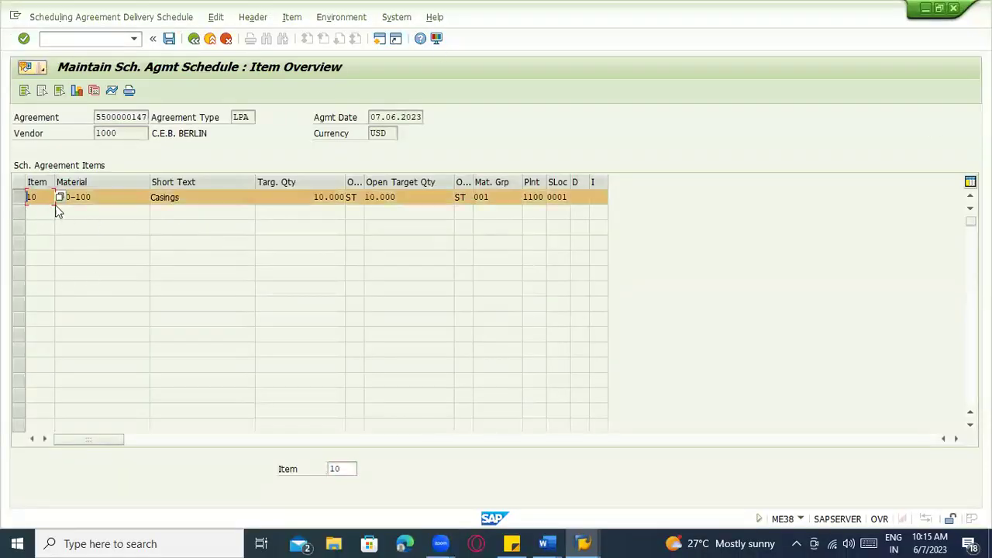
pyautogui.click(112, 90)
pyautogui.click(116, 277)
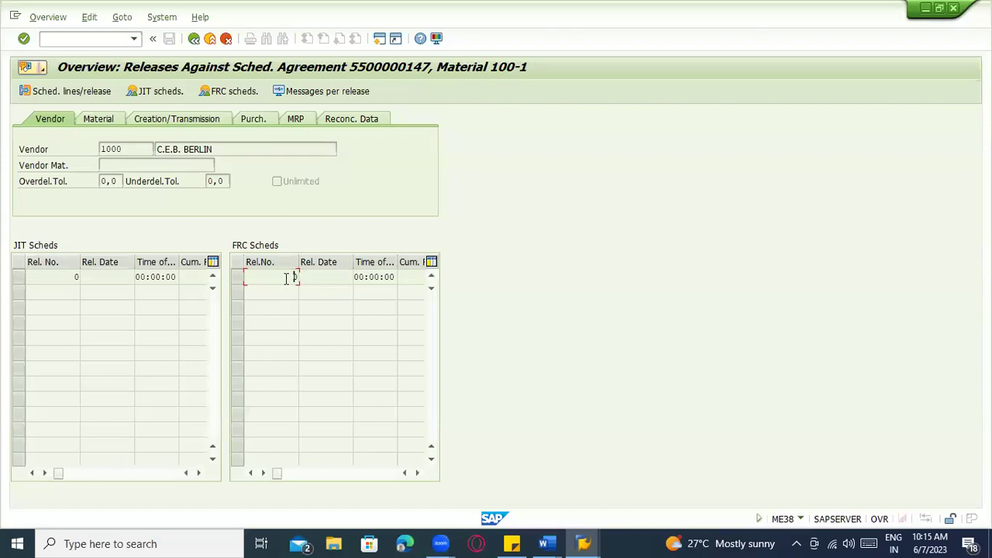
pyautogui.click(195, 43)
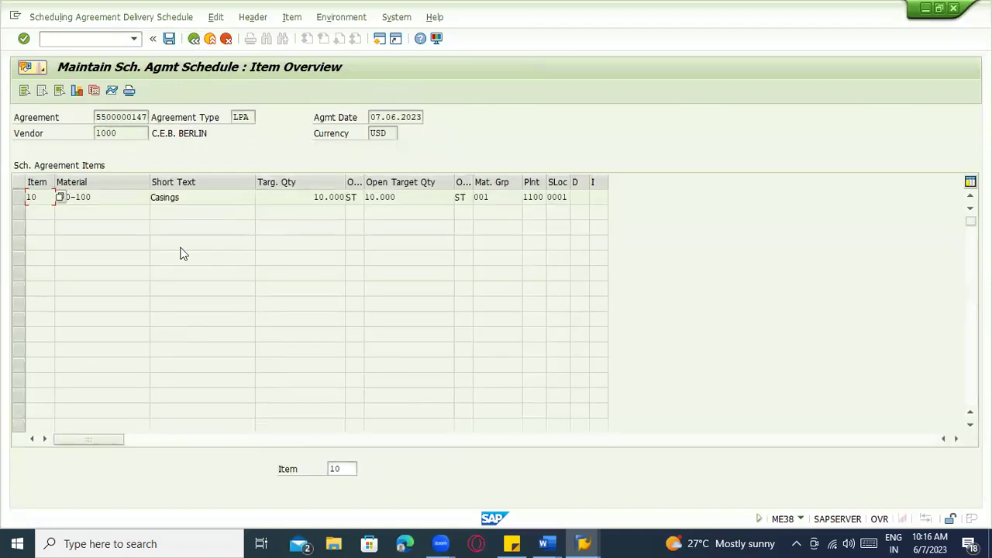
# Look at item 10's delivery schedule, whose schedule lines are still empty
pyautogui.click(20, 198)
pyautogui.click(96, 196)
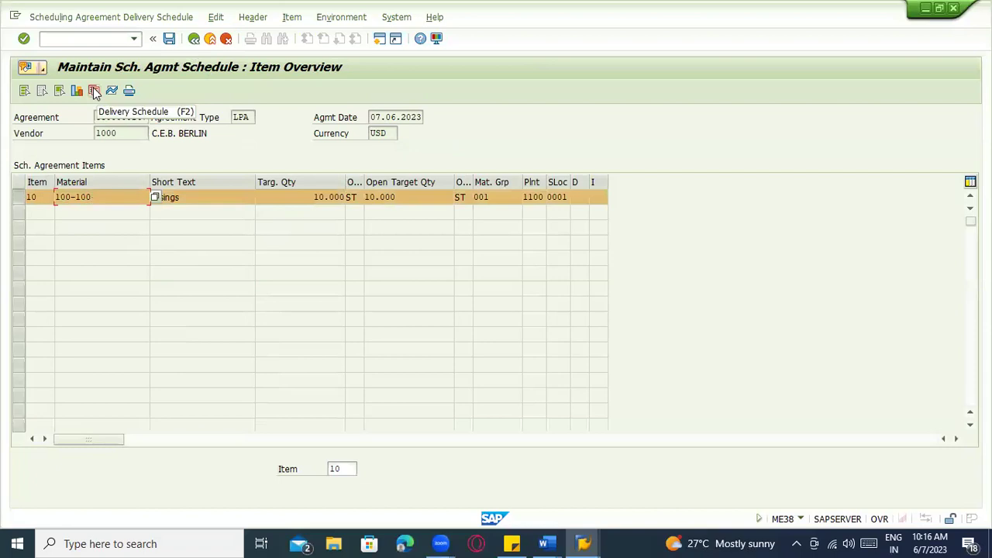
pyautogui.click(94, 90)
pyautogui.click(48, 197)
pyautogui.click(49, 212)
pyautogui.click(53, 228)
pyautogui.click(56, 256)
pyautogui.click(58, 287)
pyautogui.click(63, 302)
pyautogui.click(56, 245)
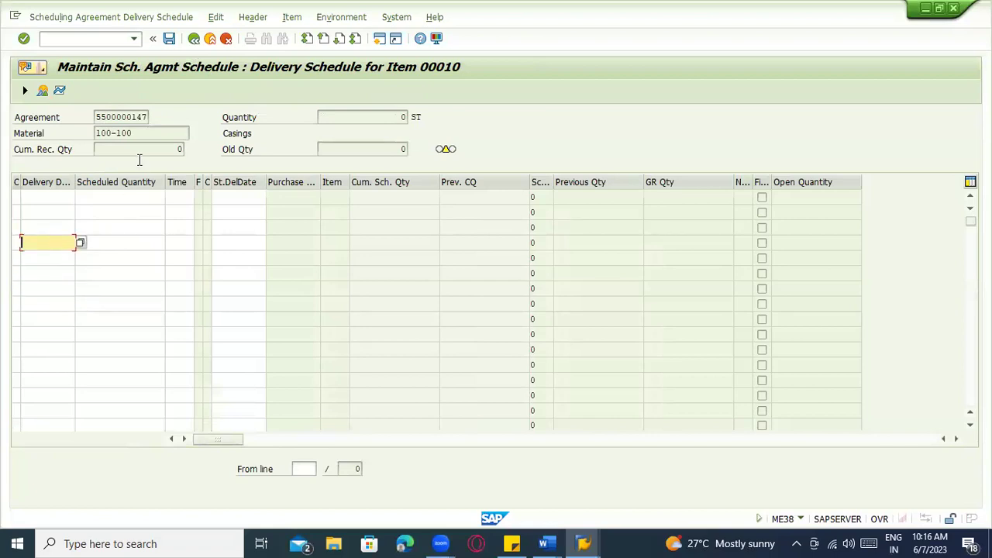
pyautogui.click(194, 39)
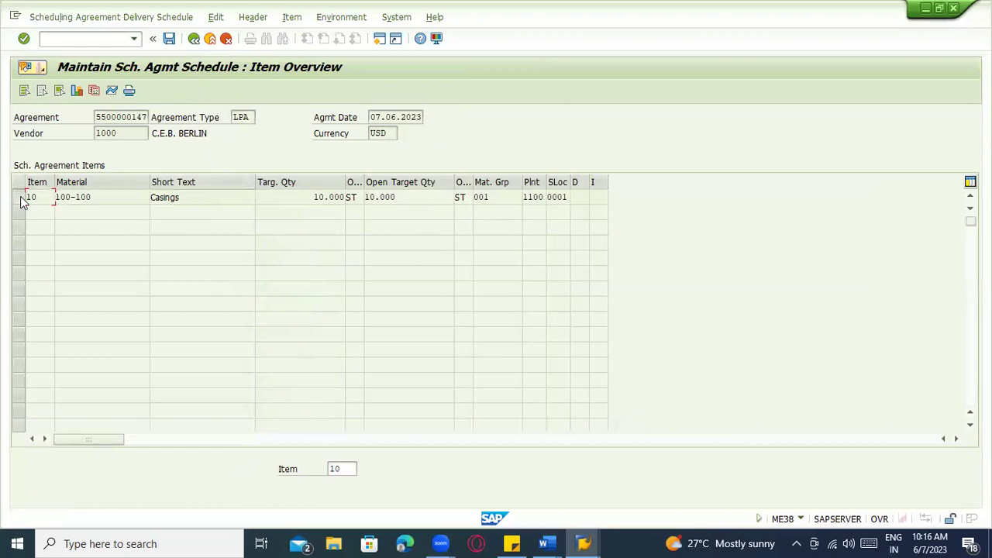
# Open item 10's releases, check the Material and Creation/Transmission tabs, and display the JIT schedules
pyautogui.click(19, 198)
pyautogui.click(216, 18)
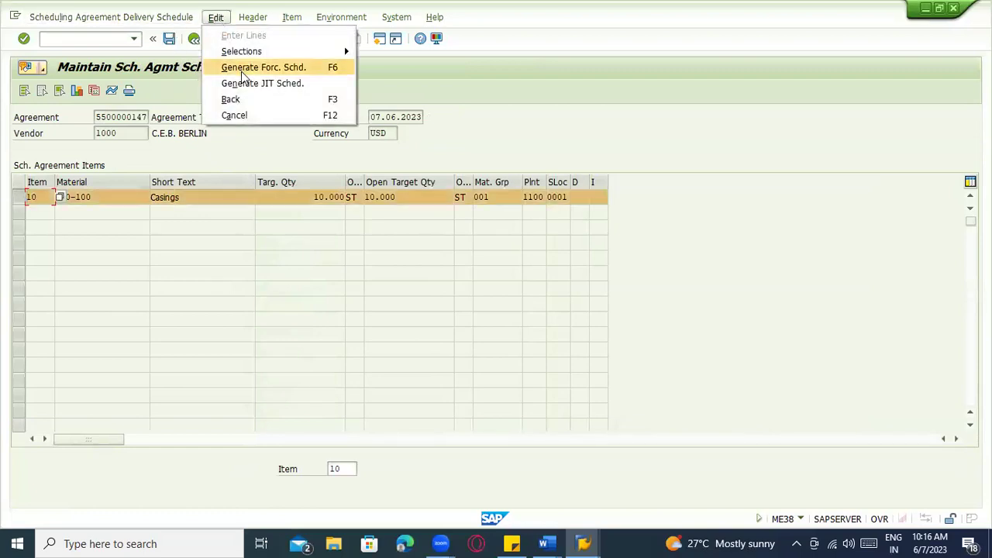
pyautogui.moveTo(254, 17)
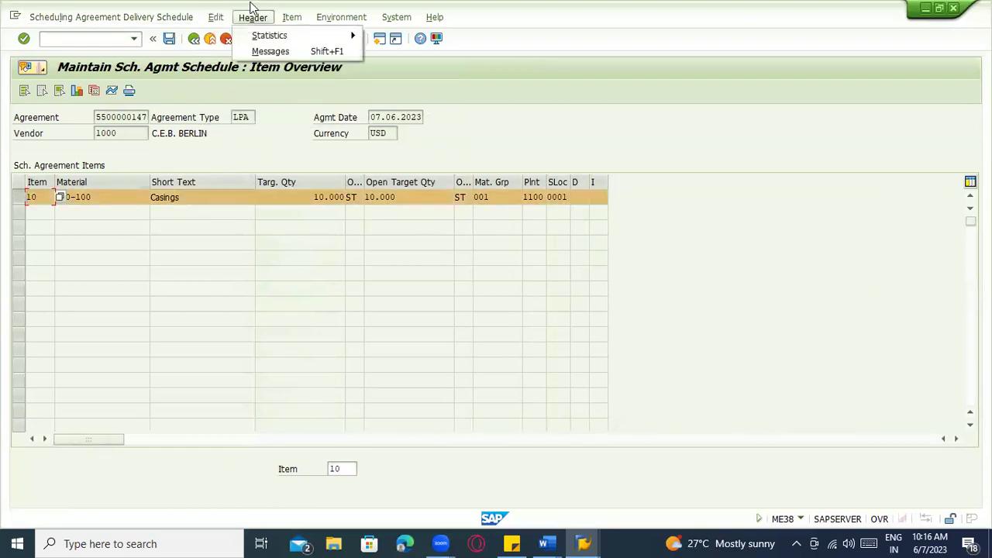
pyautogui.click(112, 91)
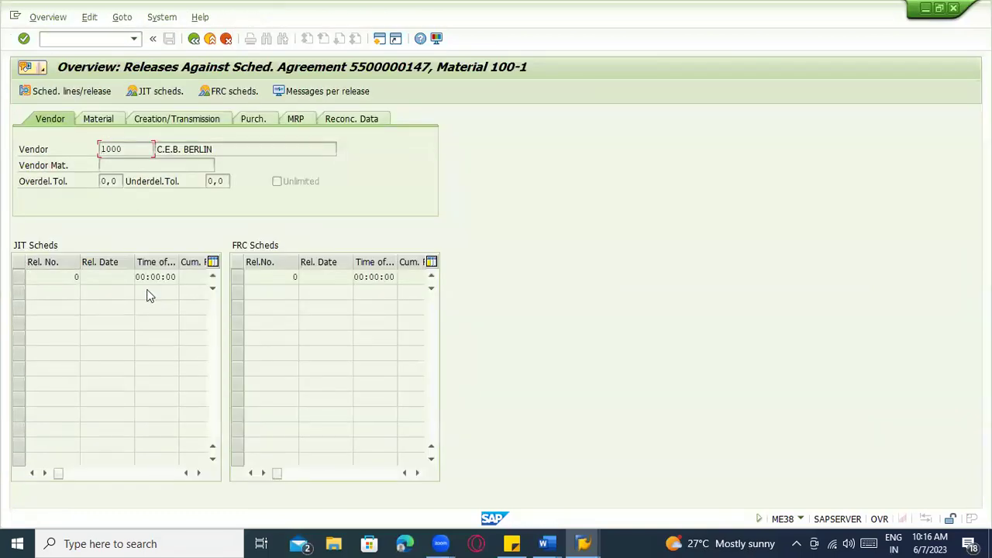
pyautogui.click(111, 126)
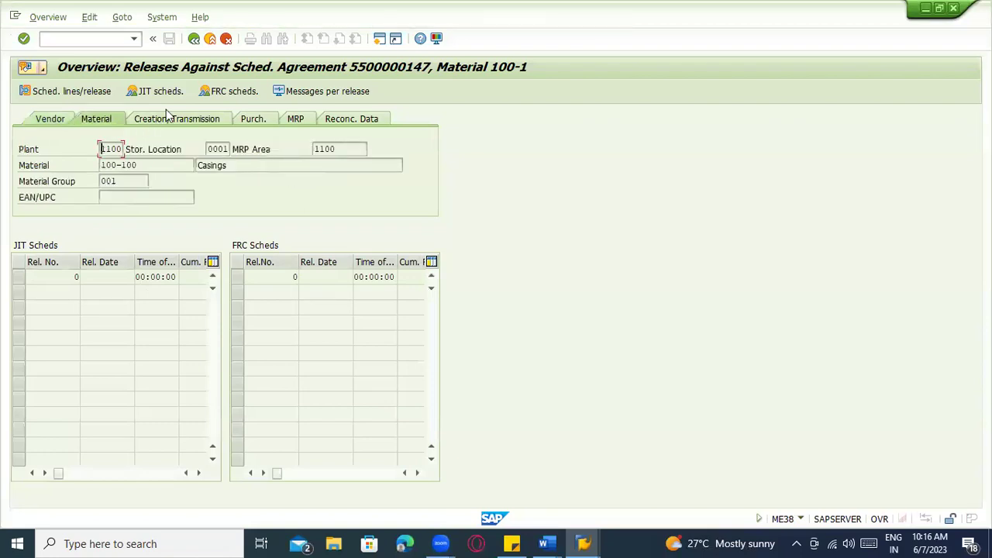
pyautogui.click(167, 118)
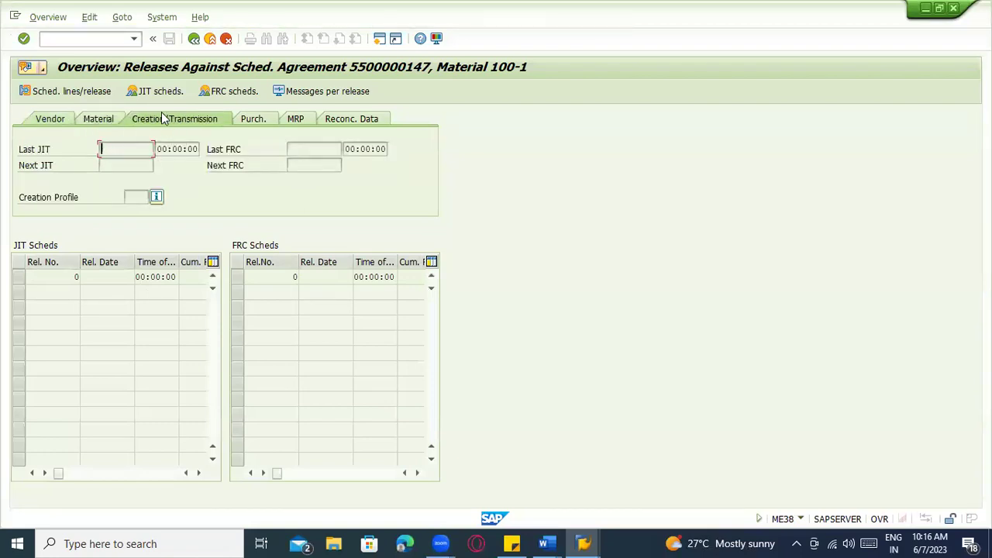
pyautogui.click(155, 92)
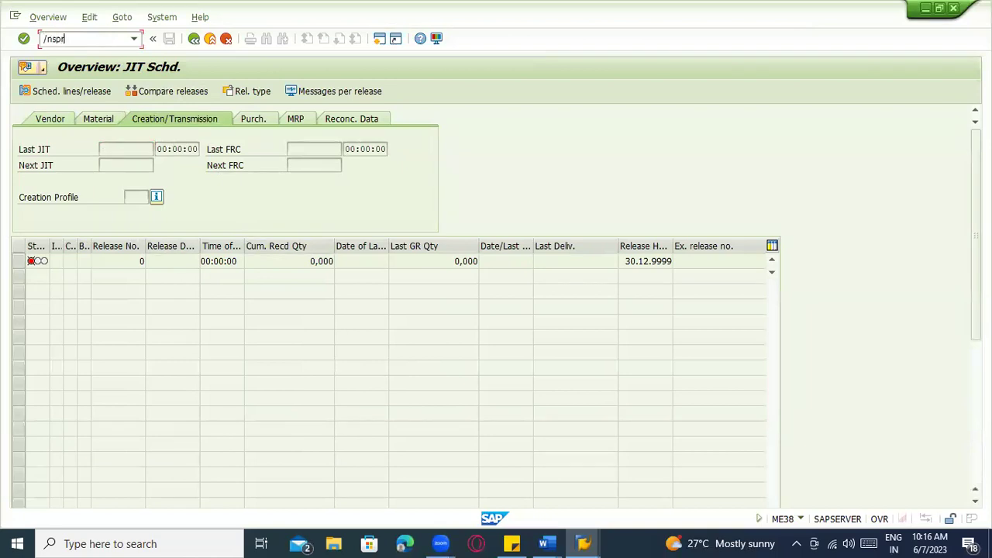
# Go to customizing and open the reference implementation guide structure
pyautogui.press('Return')
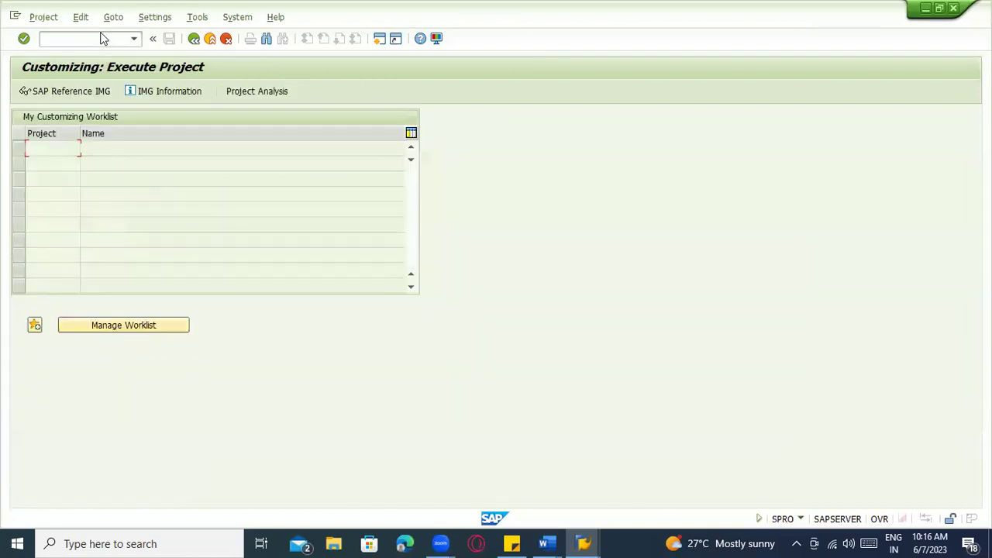
pyautogui.click(74, 94)
pyautogui.scroll(-5, 35, 387)
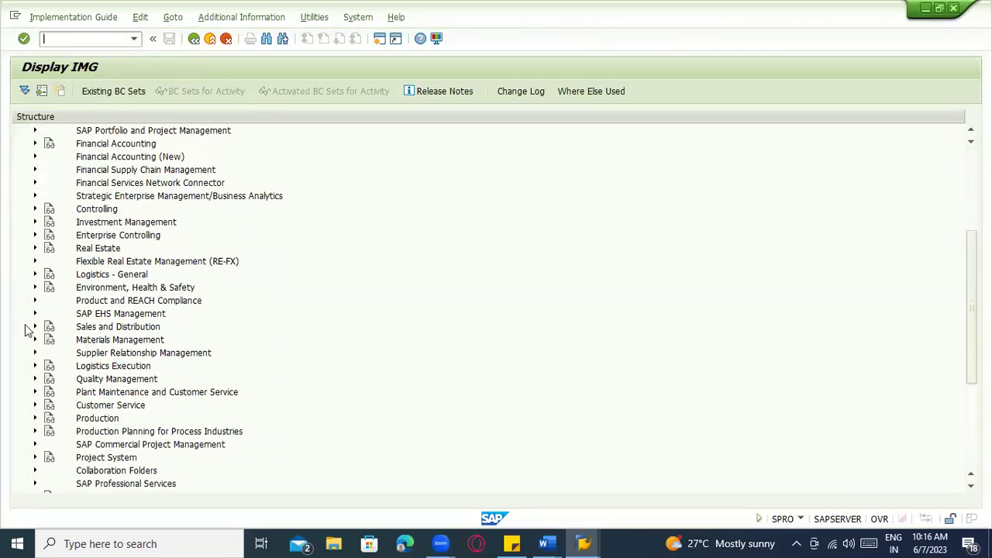
pyautogui.scroll(1, 34, 359)
pyautogui.scroll(-1, 23, 395)
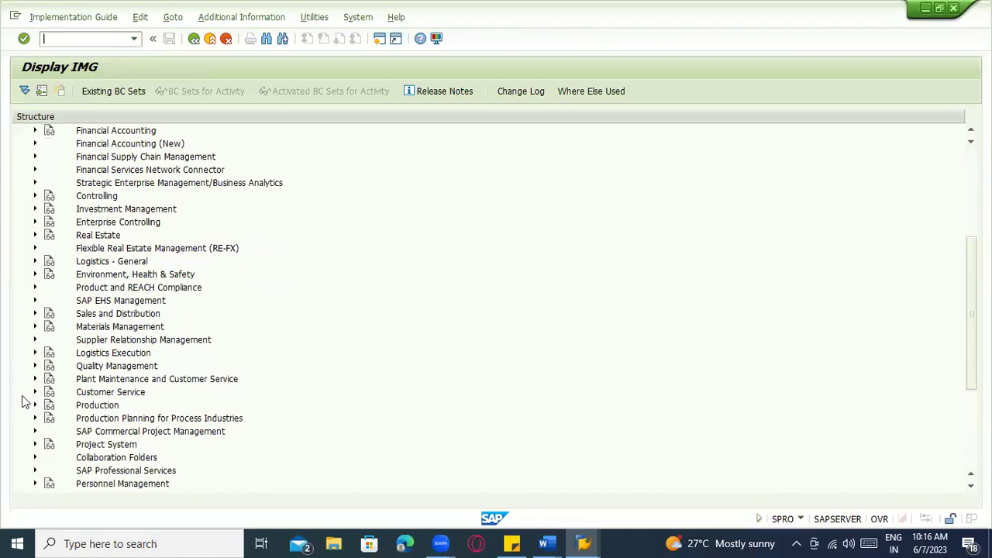
pyautogui.scroll(1, 23, 400)
pyautogui.scroll(3, 23, 400)
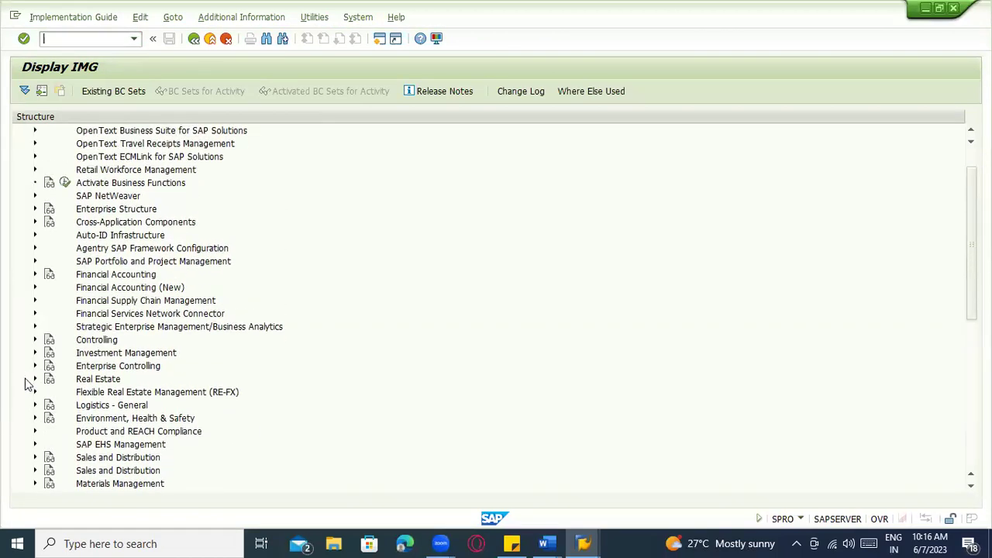
pyautogui.scroll(-4, 23, 380)
pyautogui.scroll(-1, 48, 366)
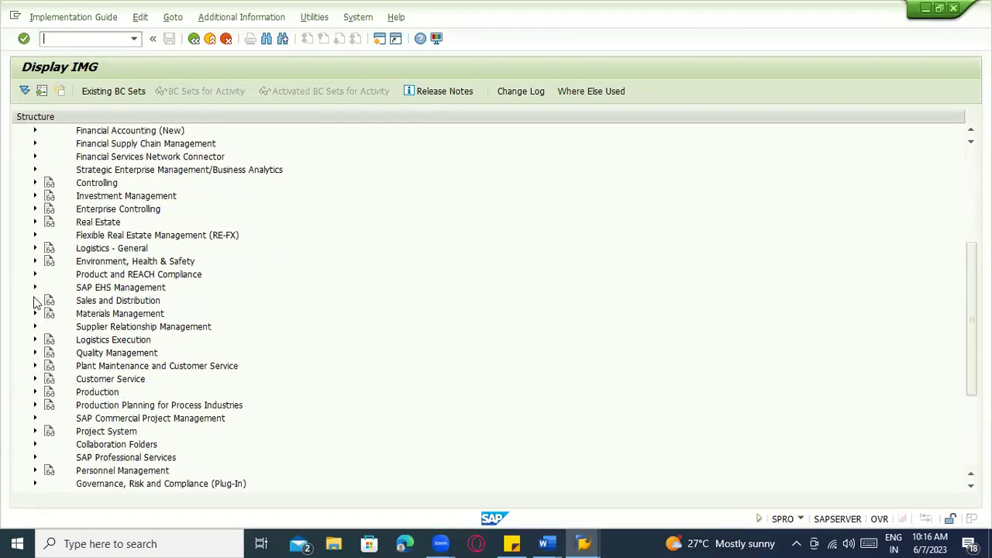
# Expand Materials Management > Purchasing > Scheduling Agreement and open the release creation profile maintenance
pyautogui.click(33, 315)
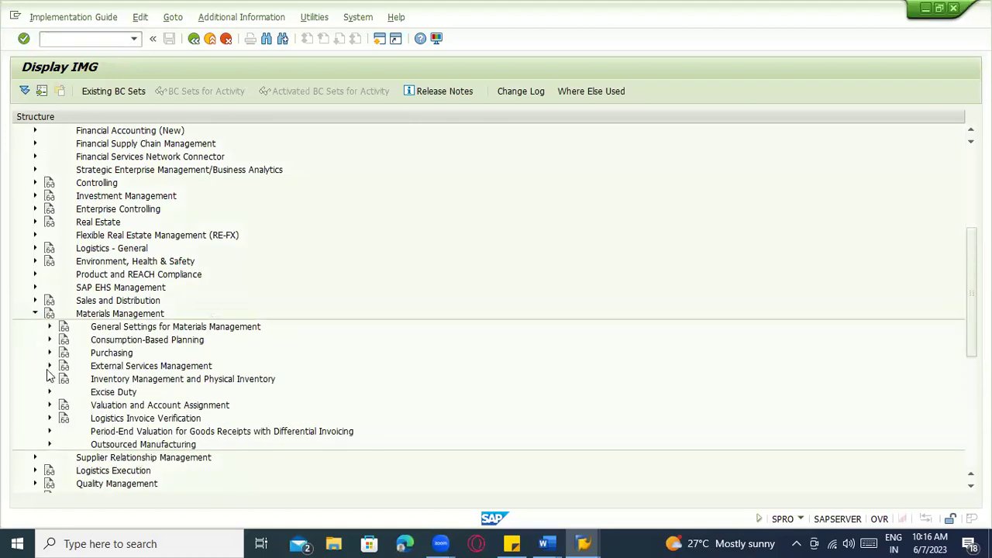
pyautogui.click(50, 353)
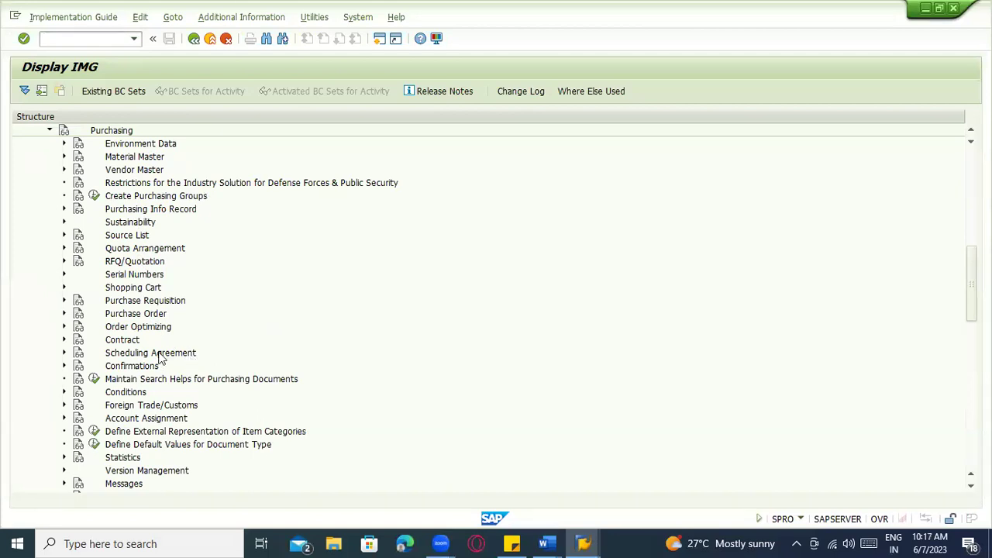
pyautogui.click(66, 353)
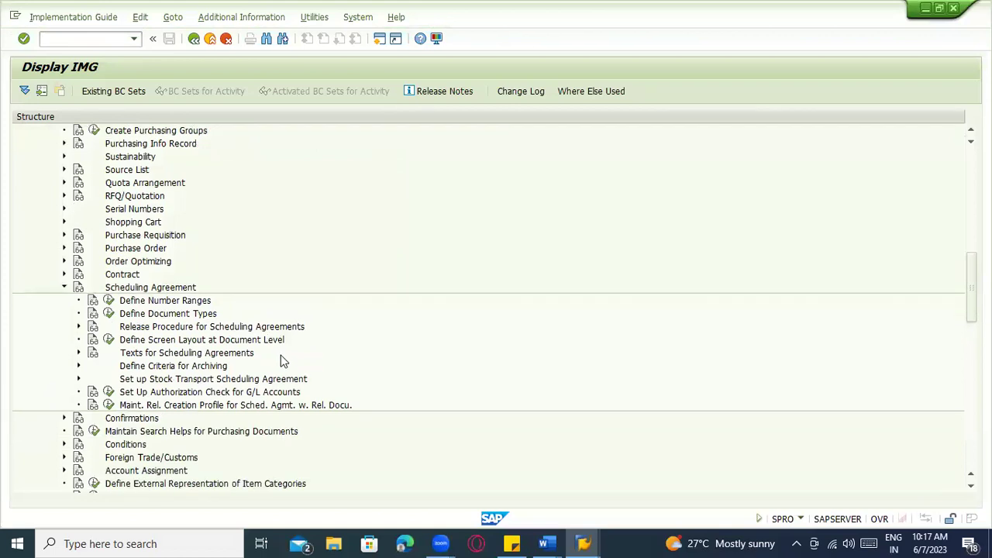
pyautogui.click(79, 326)
pyautogui.click(78, 326)
pyautogui.scroll(-1, 327, 361)
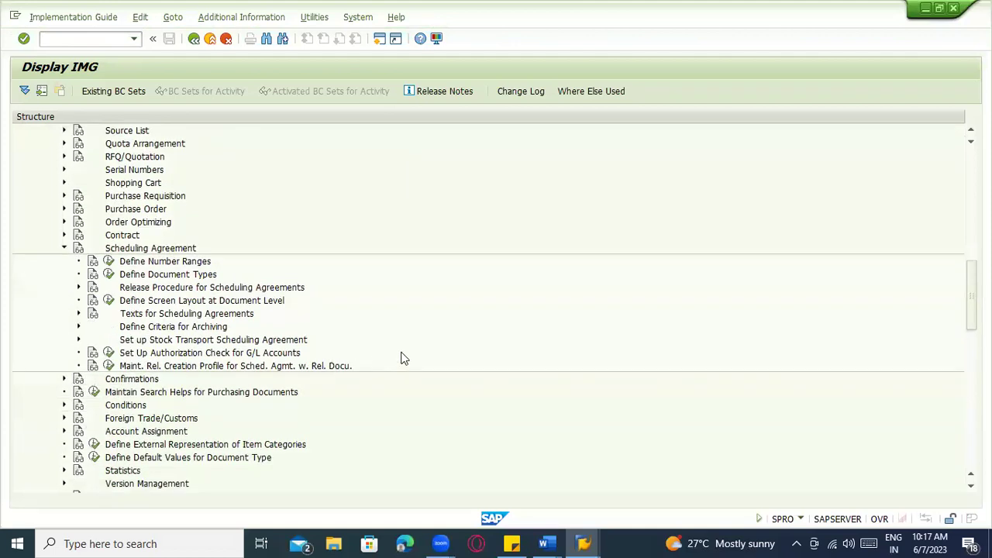
pyautogui.click(121, 367)
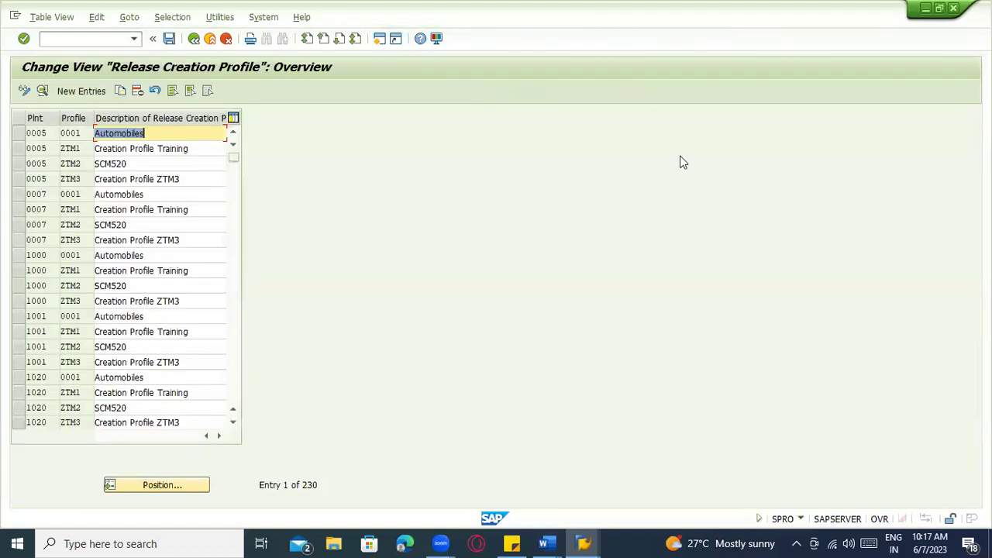
# Jump to plant 1100 in the release creation profile list and scroll back to plant 1000
pyautogui.click(72, 129)
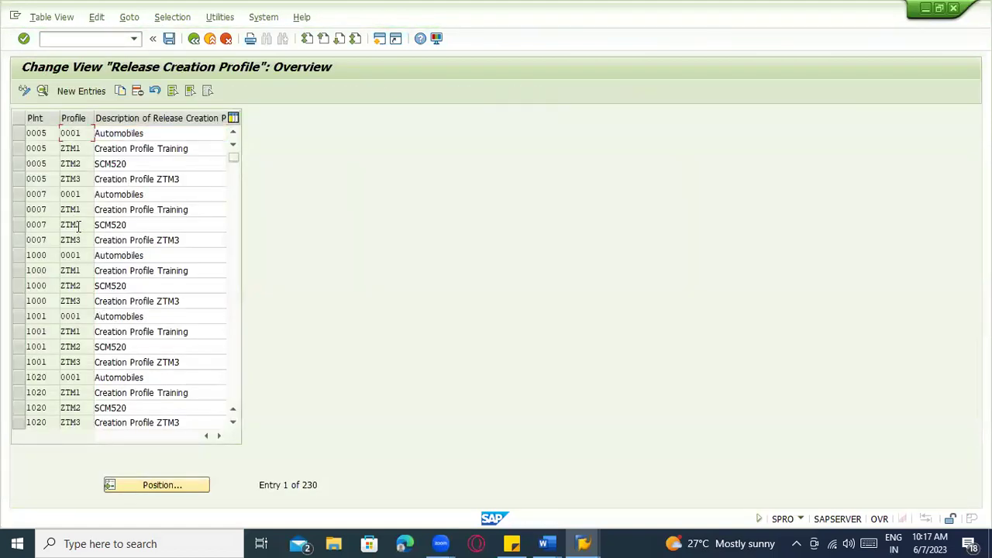
pyautogui.click(186, 484)
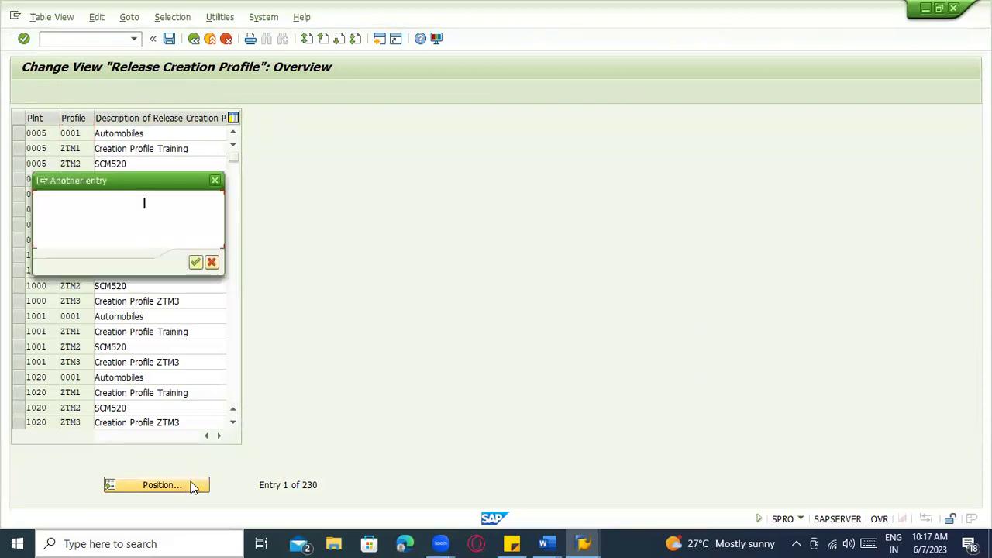
pyautogui.write('1100')
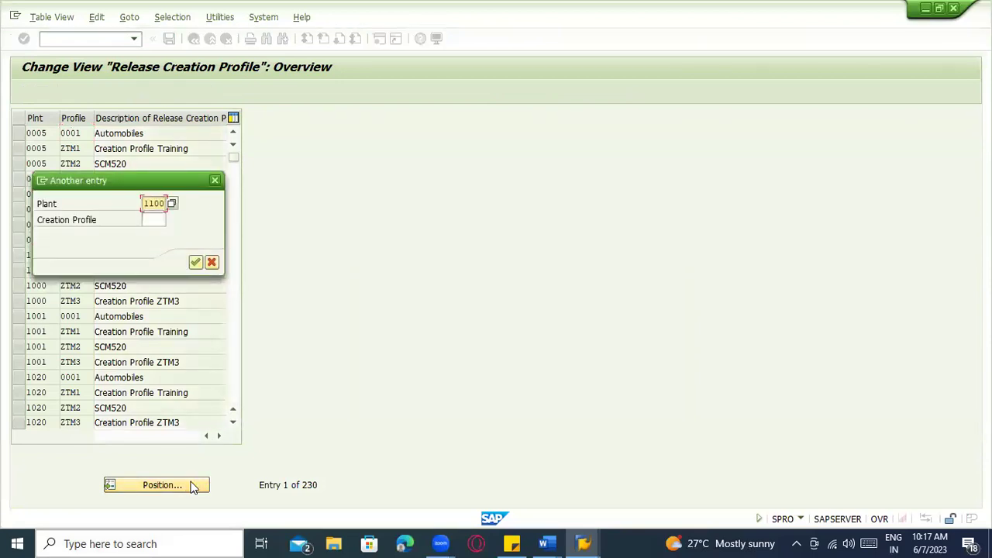
pyautogui.press('Tab')
pyautogui.press('Return')
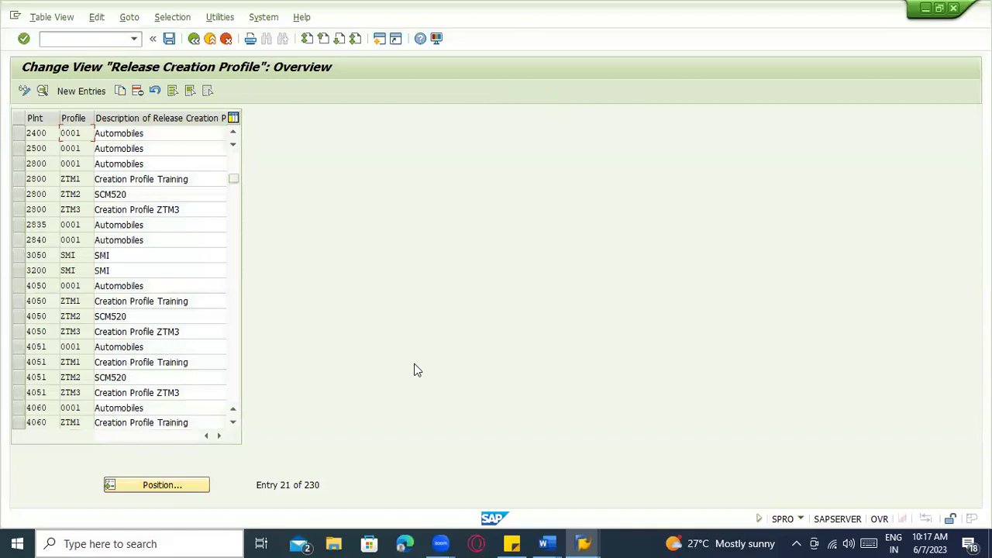
pyautogui.click(160, 485)
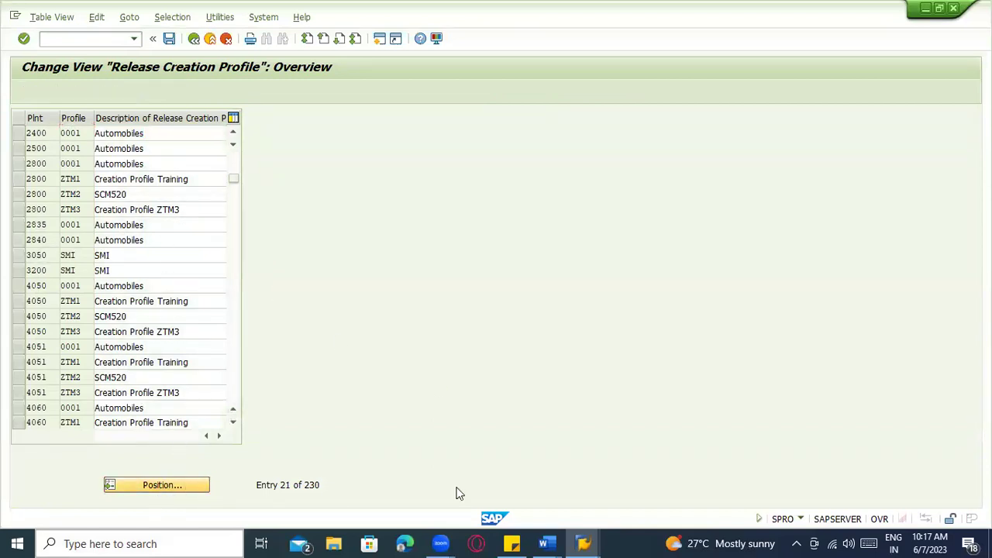
pyautogui.write('1100')
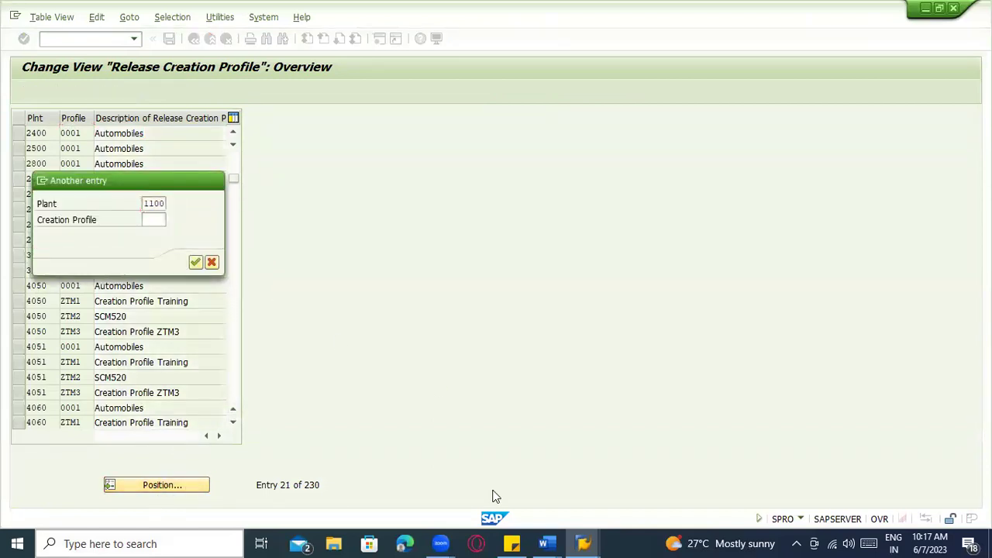
pyautogui.press('Return')
pyautogui.scroll(1, 181, 269)
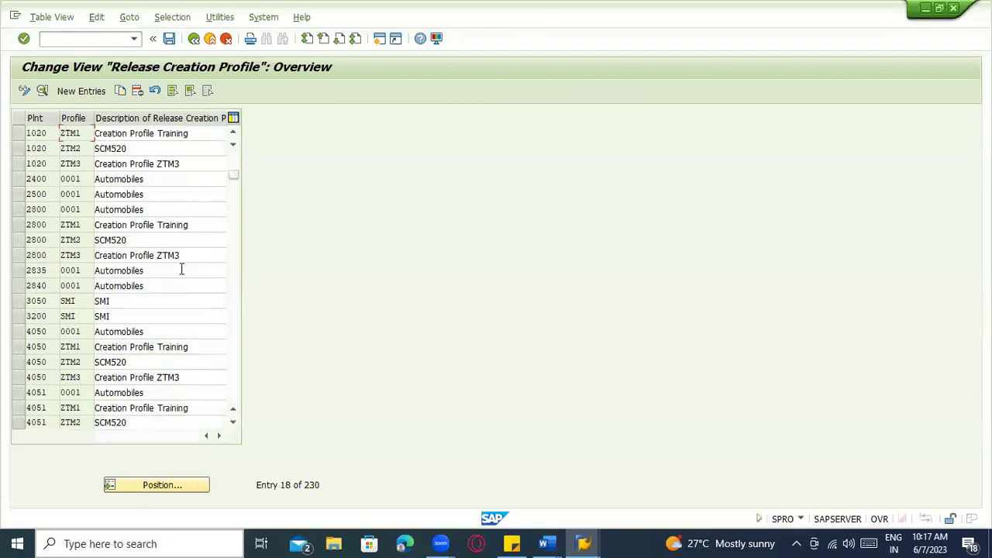
pyautogui.scroll(4, 216, 311)
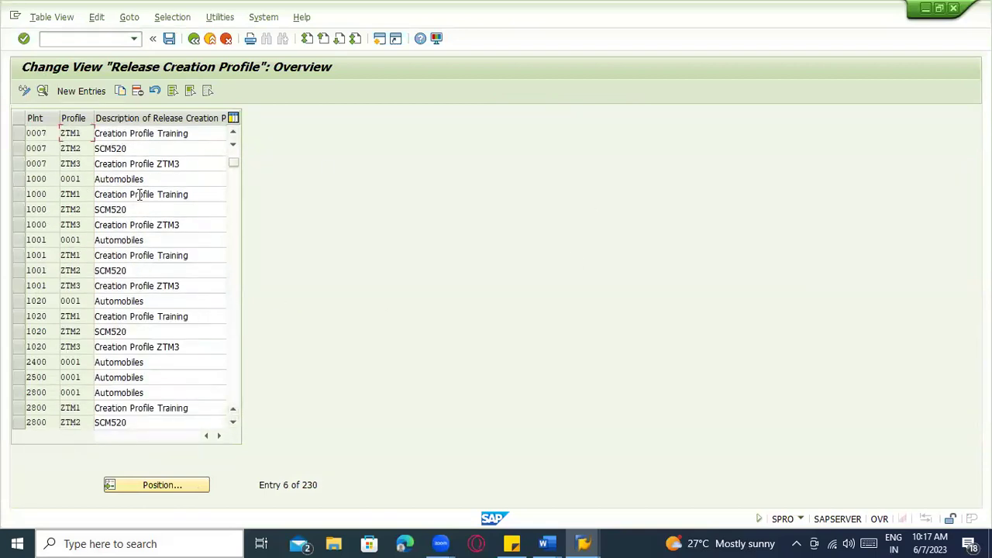
# Copy plant 1000's profiles 0001 Automobiles, ZTM1, ZTM2 and ZTM3 as new entries
pyautogui.click(19, 179)
pyautogui.click(20, 194)
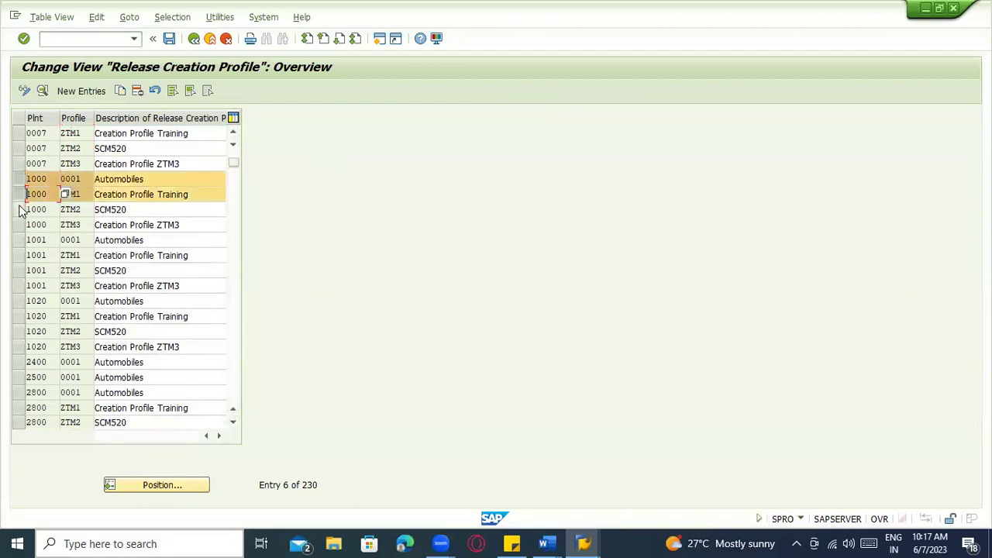
pyautogui.click(21, 209)
pyautogui.click(20, 225)
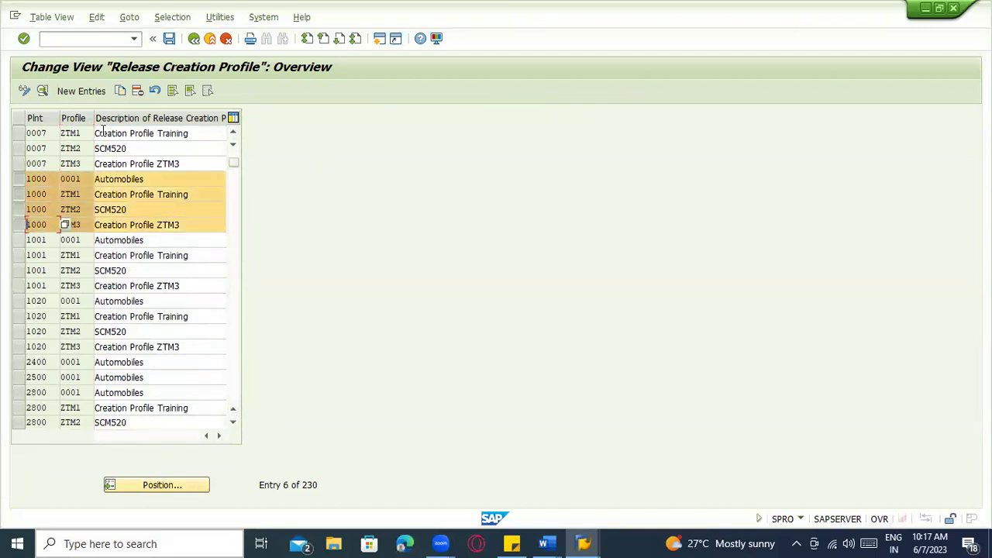
pyautogui.click(120, 90)
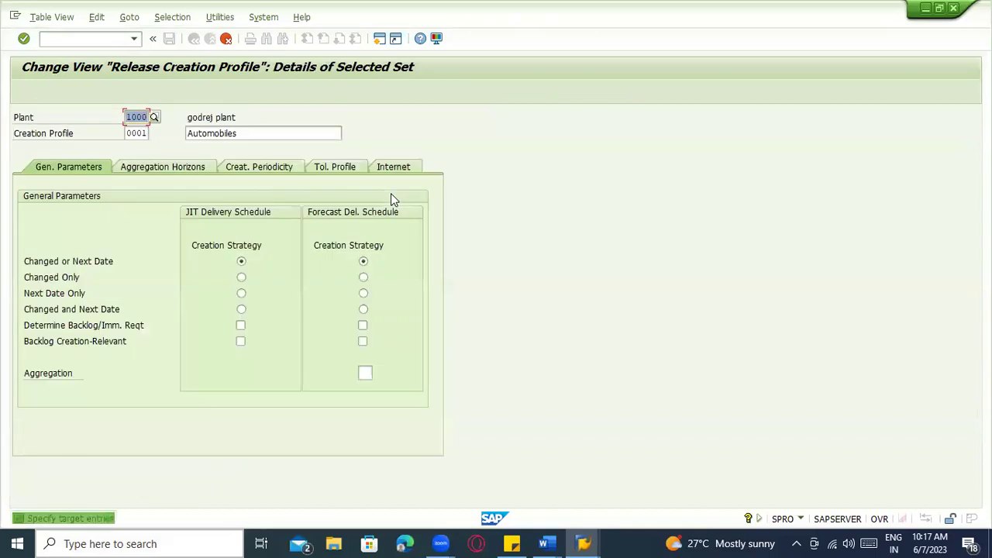
# Set plant 1100 on each of the four copied release creation profiles
pyautogui.write('11')
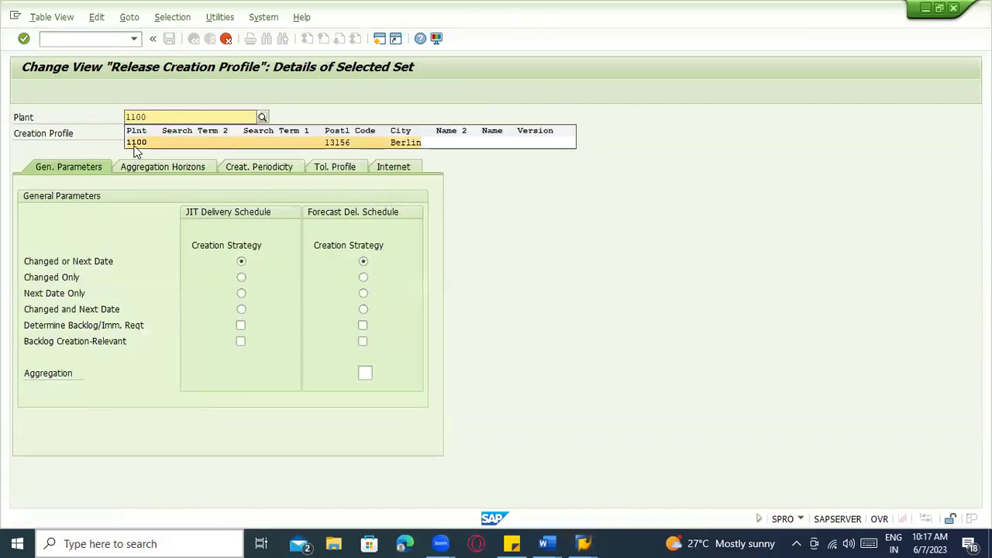
pyautogui.click(137, 146)
pyautogui.press('Return')
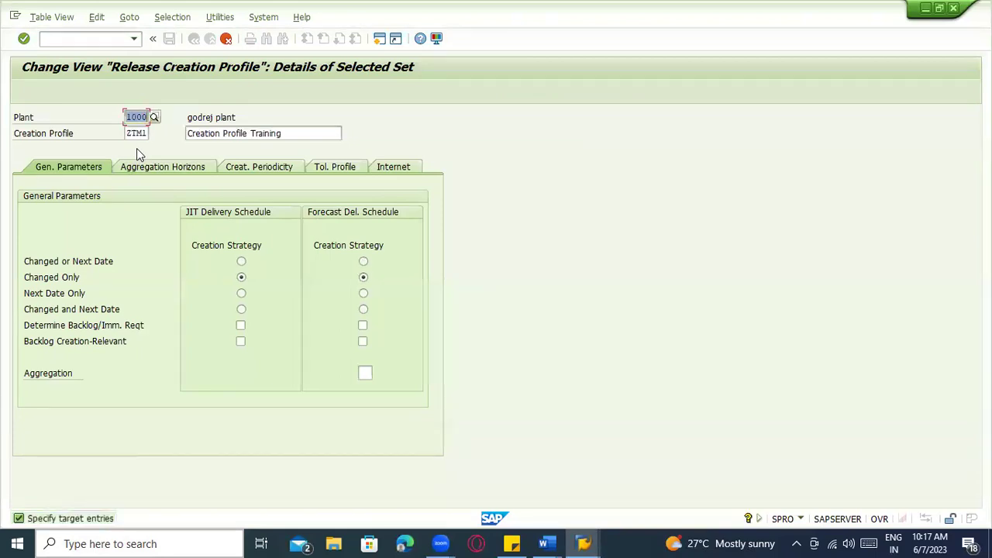
pyautogui.press('Return')
pyautogui.write('1100')
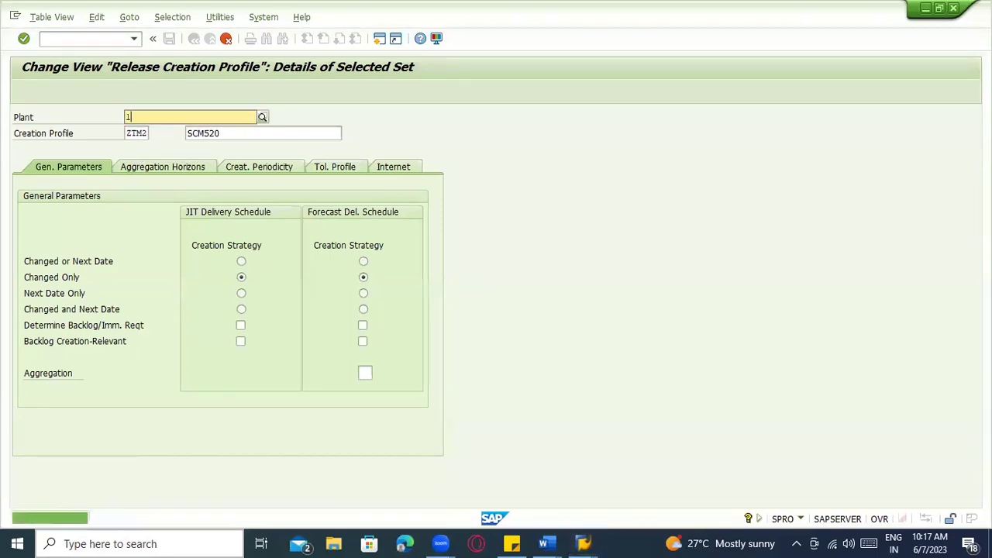
pyautogui.press('Return')
pyautogui.write('1100')
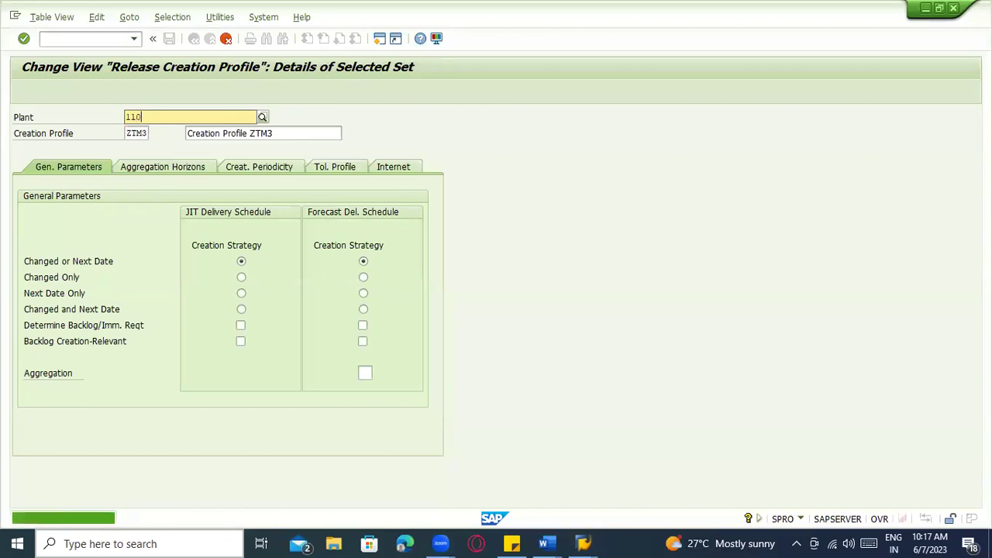
pyautogui.press('Return')
pyautogui.press('Return')
# Finish the copy, review the four plant 1100 profile descriptions, and save under a customizing request
pyautogui.click(116, 133)
pyautogui.click(126, 148)
pyautogui.click(125, 179)
pyautogui.click(122, 164)
pyautogui.click(121, 134)
pyautogui.hotkey('ctrl', 's')
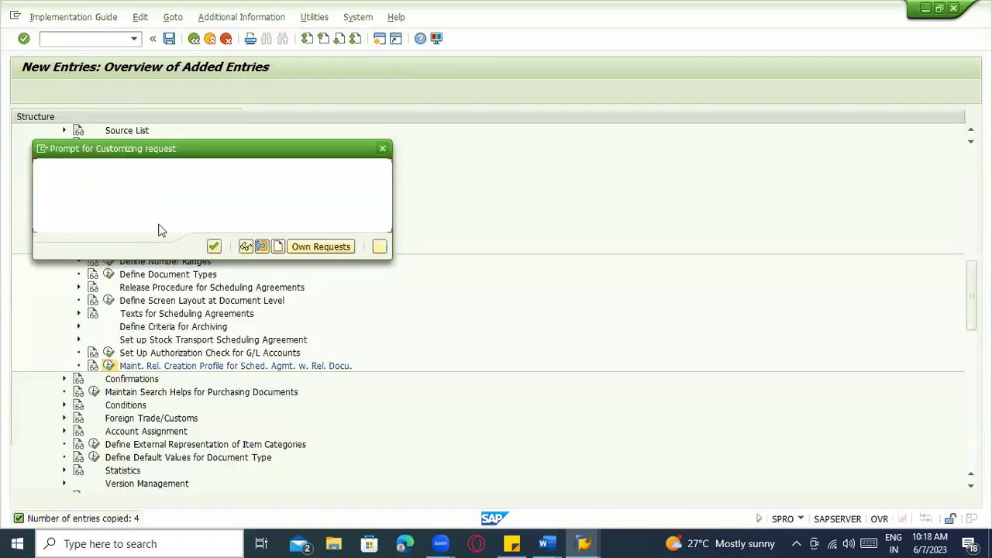
pyautogui.click(213, 246)
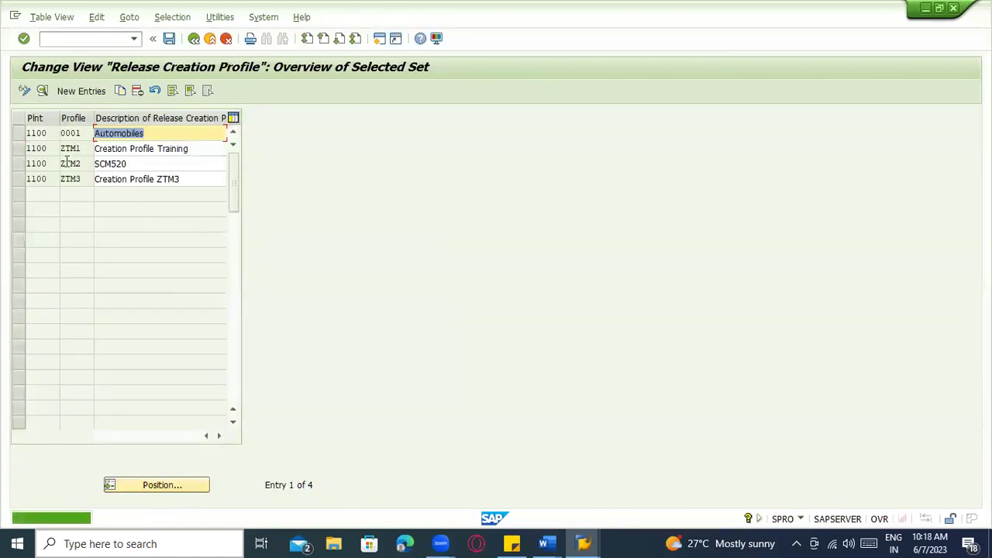
# Open plant 1100 ZTM1's details and review its aggregation horizons: JIT 5 workdays, forecast 20 workdays
pyautogui.click(68, 149)
pyautogui.click(19, 148)
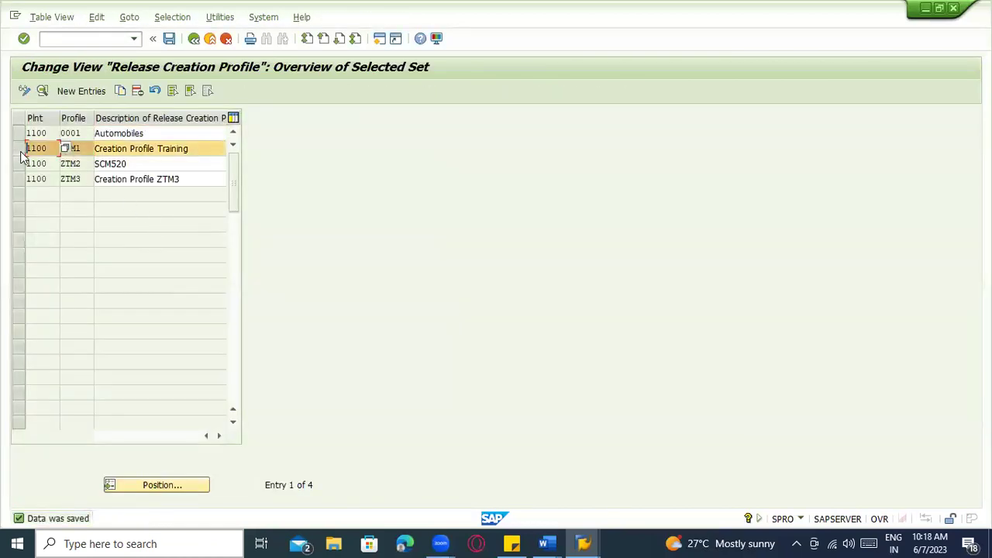
pyautogui.click(44, 90)
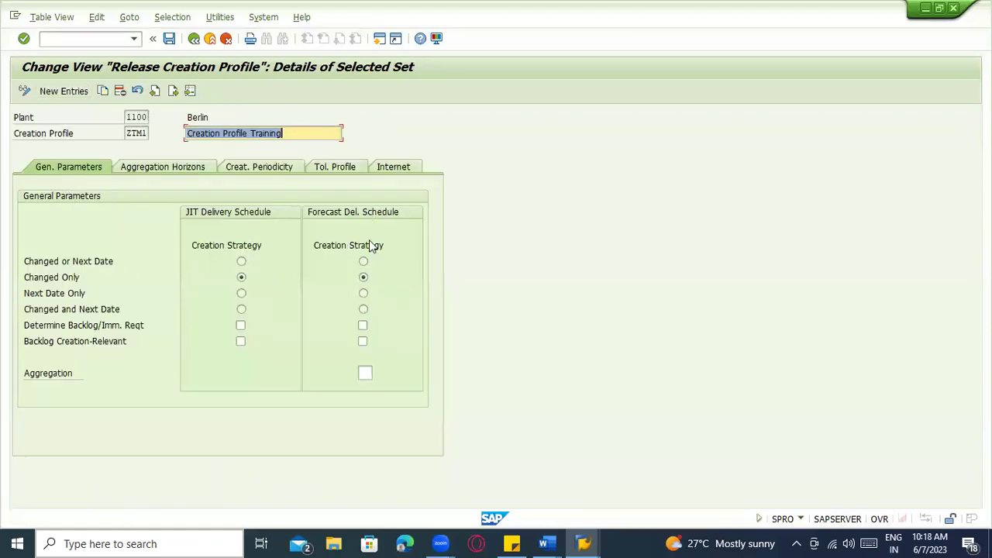
pyautogui.click(145, 173)
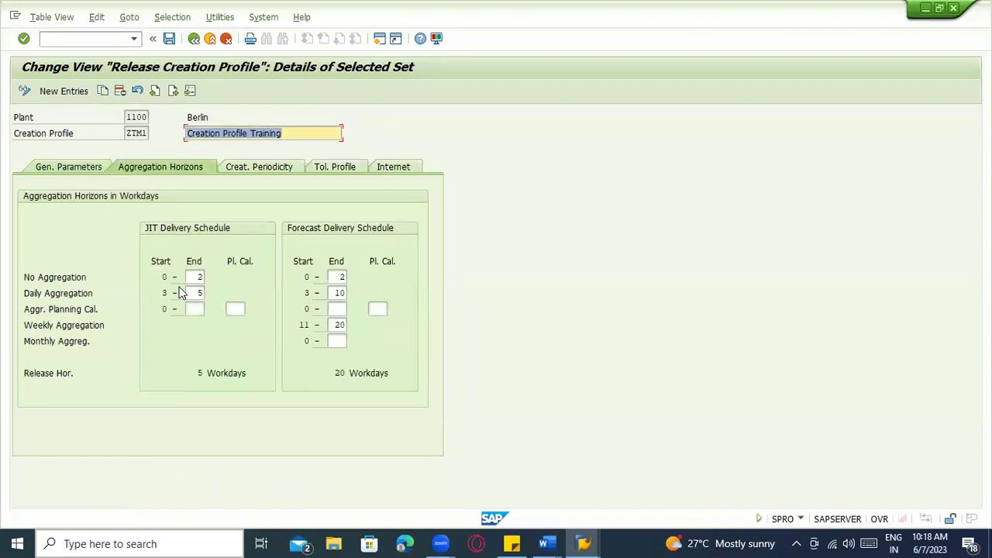
pyautogui.click(195, 309)
pyautogui.click(164, 276)
pyautogui.click(55, 282)
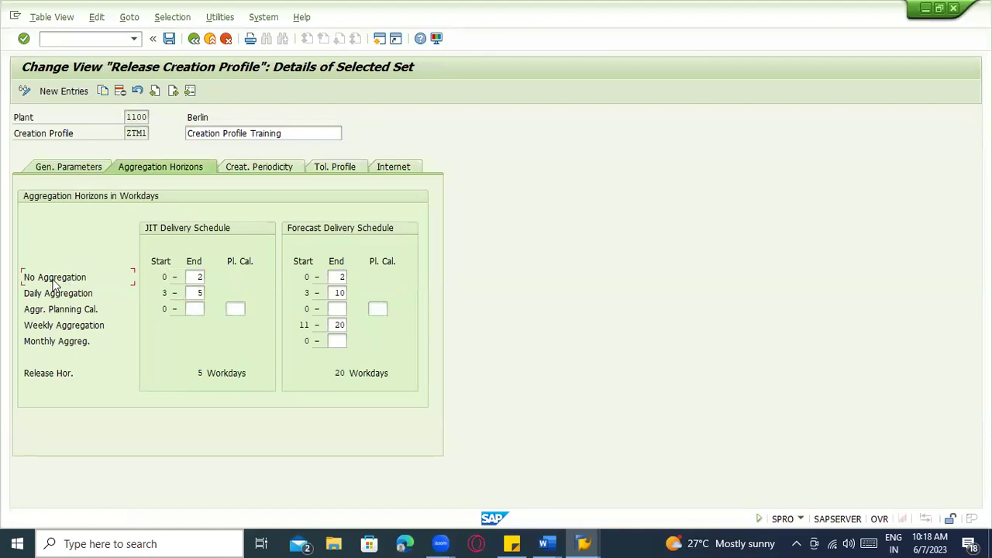
pyautogui.click(196, 277)
pyautogui.click(176, 278)
pyautogui.click(197, 292)
pyautogui.click(113, 284)
pyautogui.click(199, 277)
pyautogui.click(88, 281)
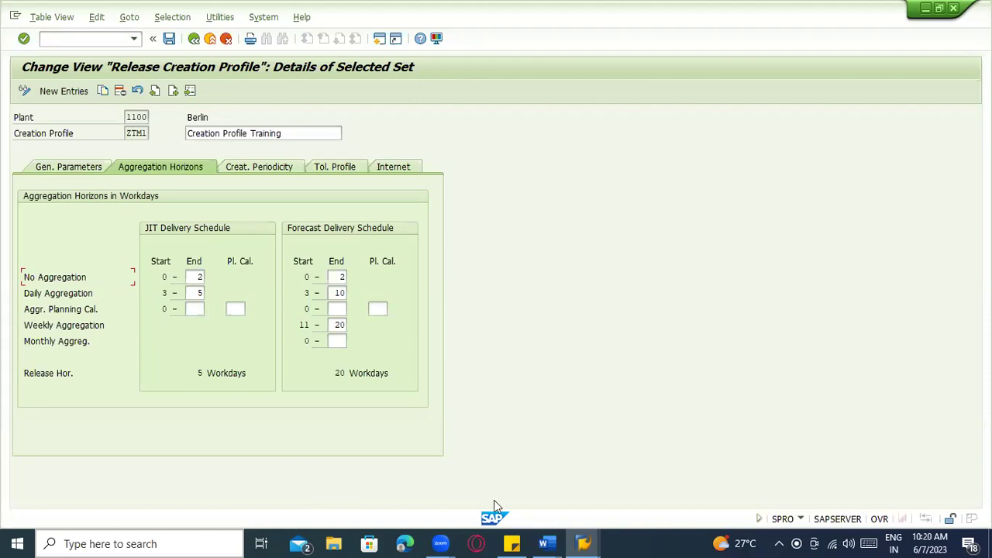
# In the Word notes, add 07062023 – 100 PCS, 08062023 – 100 Pc and 09062023 – 200 Pcs
pyautogui.click(553, 543)
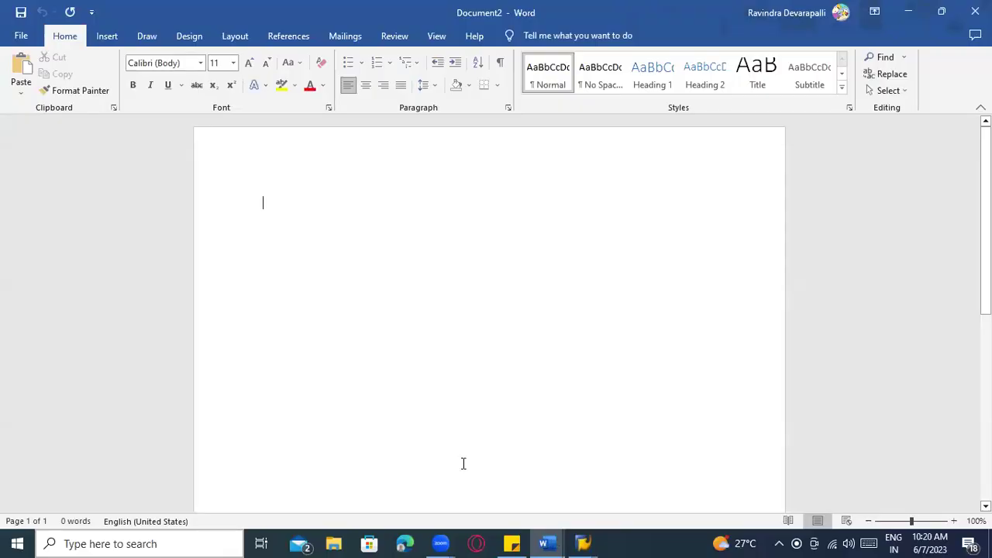
pyautogui.hotkey('alt', 'Tab')
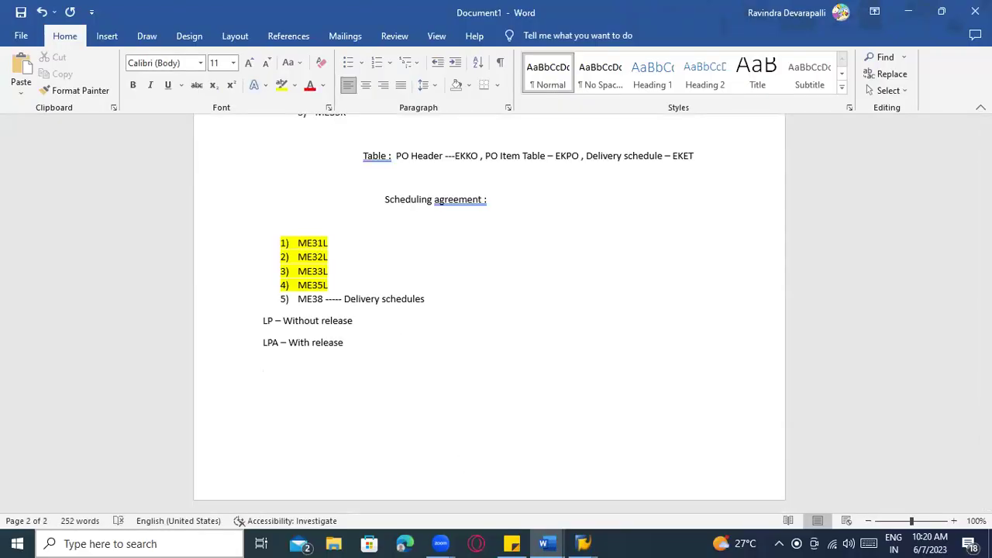
pyautogui.write('07062')
pyautogui.write('023 -- 1')
pyautogui.write('00 PCS')
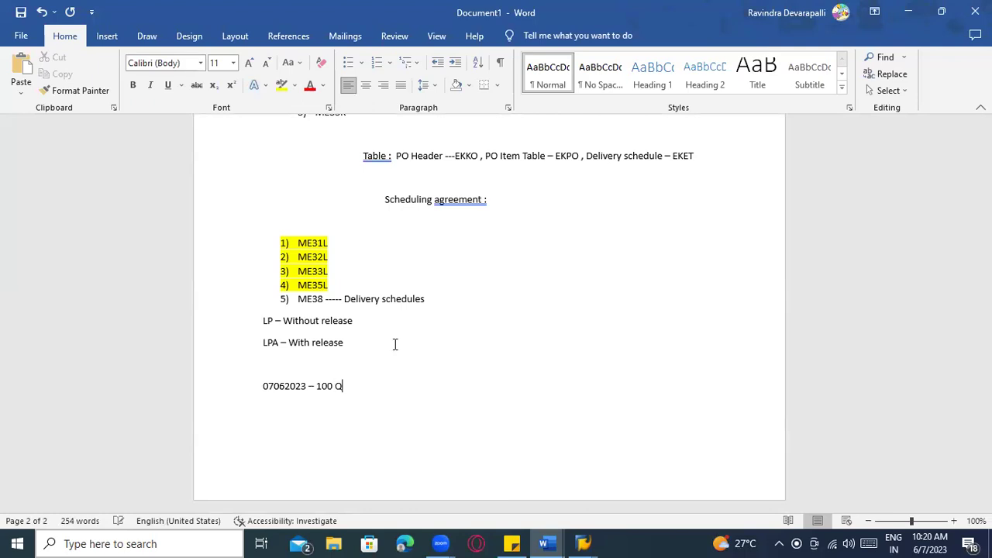
pyautogui.press('Return')
pyautogui.write('0')
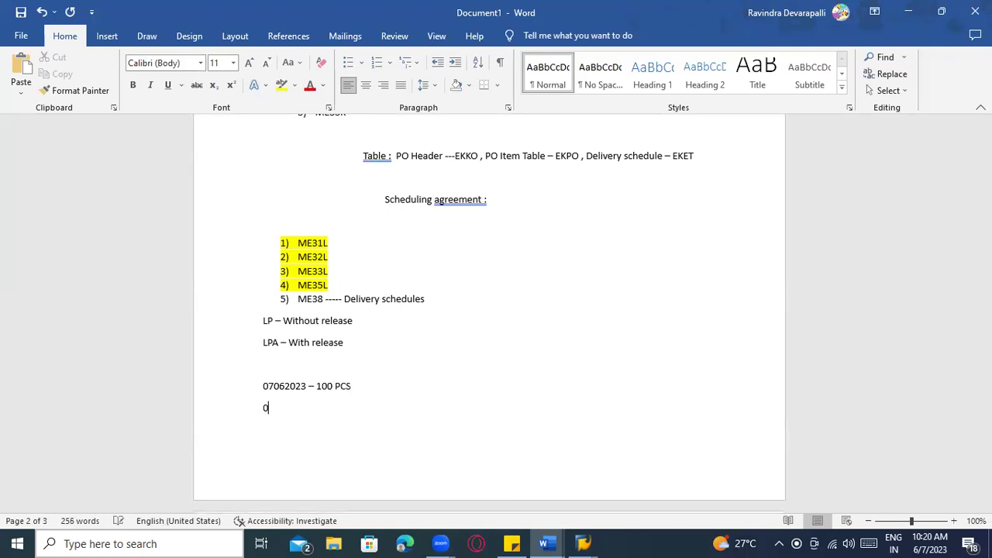
pyautogui.write('8062023 -')
pyautogui.write(' 100 Pc')
pyautogui.press('Return')
pyautogui.write('090610')
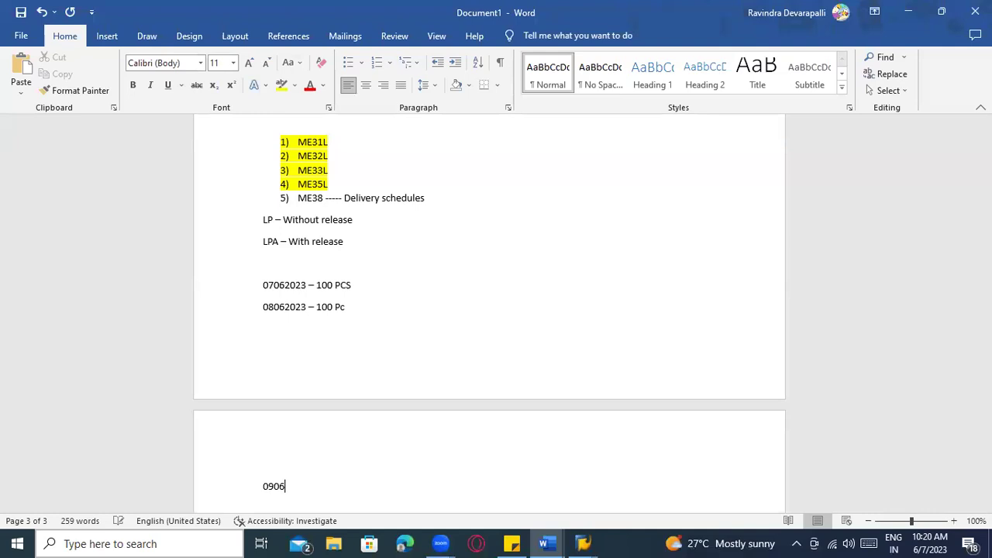
pyautogui.press('BackSpace')
pyautogui.press('BackSpace')
pyautogui.write('1')
pyautogui.press('BackSpace')
pyautogui.write('2023 - 200 Pcs')
pyautogui.press('Return')
# Add lines for 10 June – 100, 11 June – 150 and 12 June 2023 – 200
pyautogui.write('10 062023 - 100')
pyautogui.press('Return')
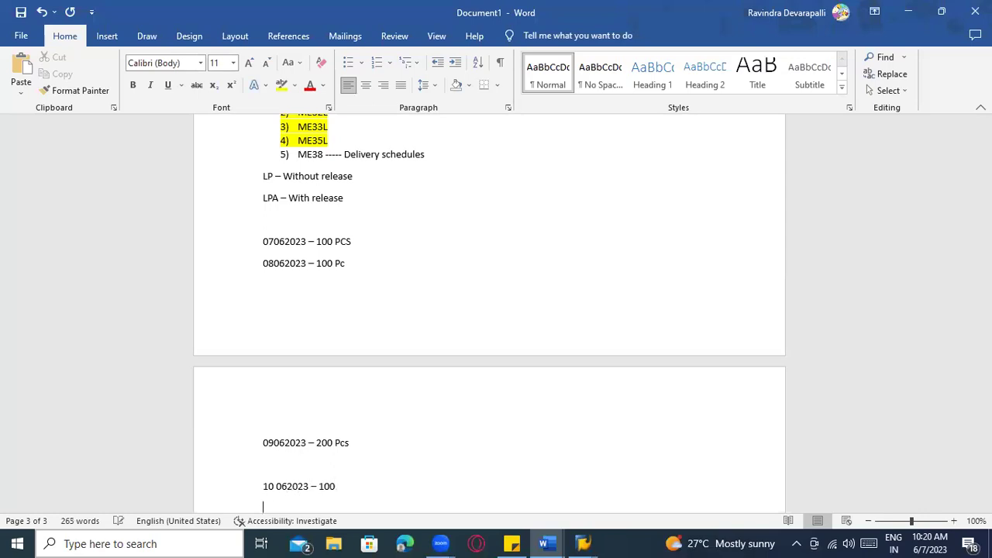
pyautogui.write('11 06 2023 - 150')
pyautogui.press('Return')
pyautogui.write('12')
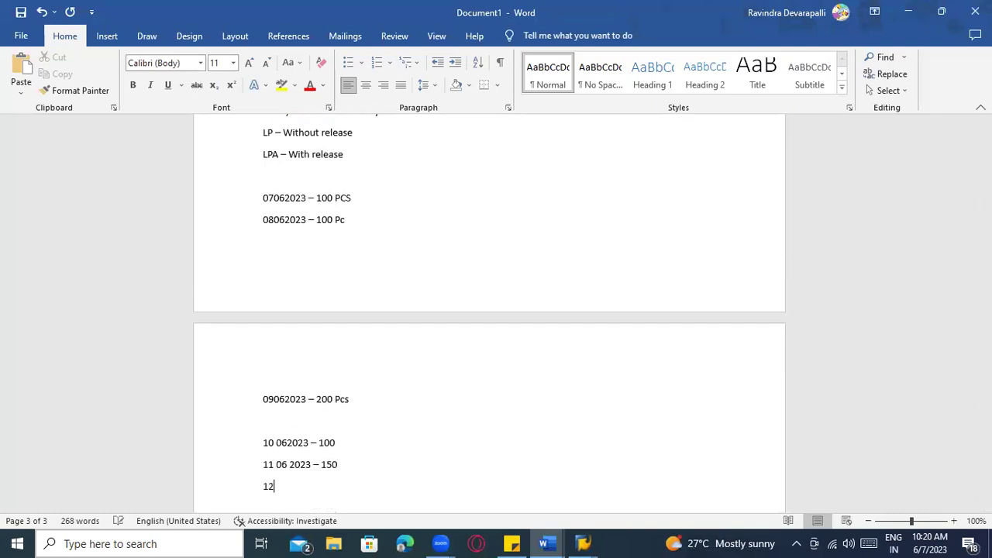
pyautogui.write(' 062022')
pyautogui.press('BackSpace')
pyautogui.write('3 - 200')
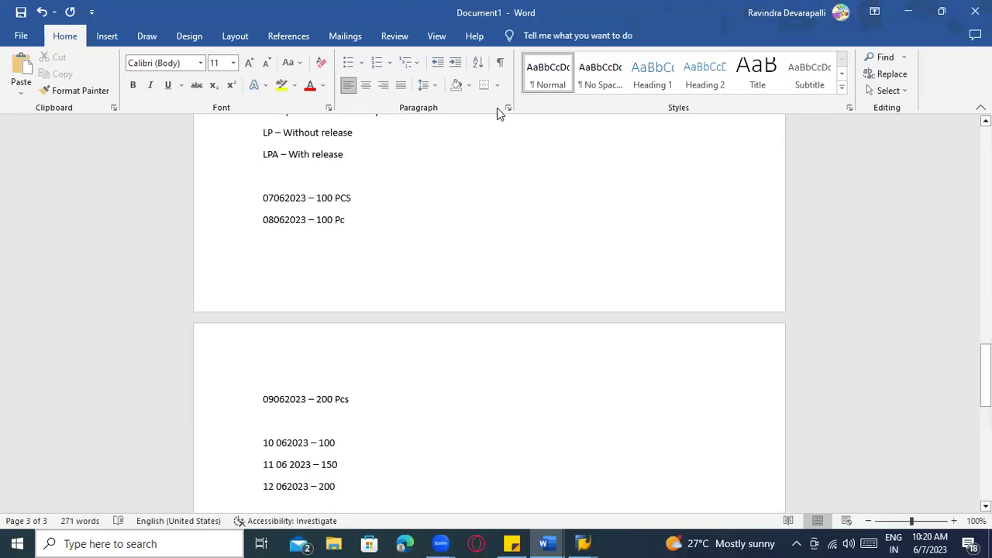
# Add hyphen leaders to the first four dated lines and a misspelled 'Consolidated' remark on 10 June
pyautogui.click(394, 200)
pyautogui.write('-----------------------------')
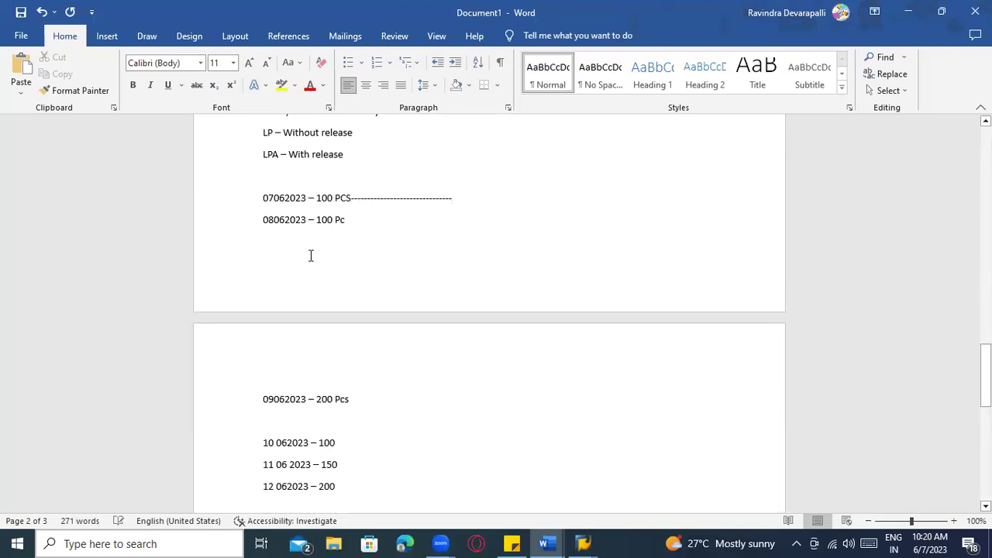
pyautogui.click(366, 222)
pyautogui.write('-------------------------')
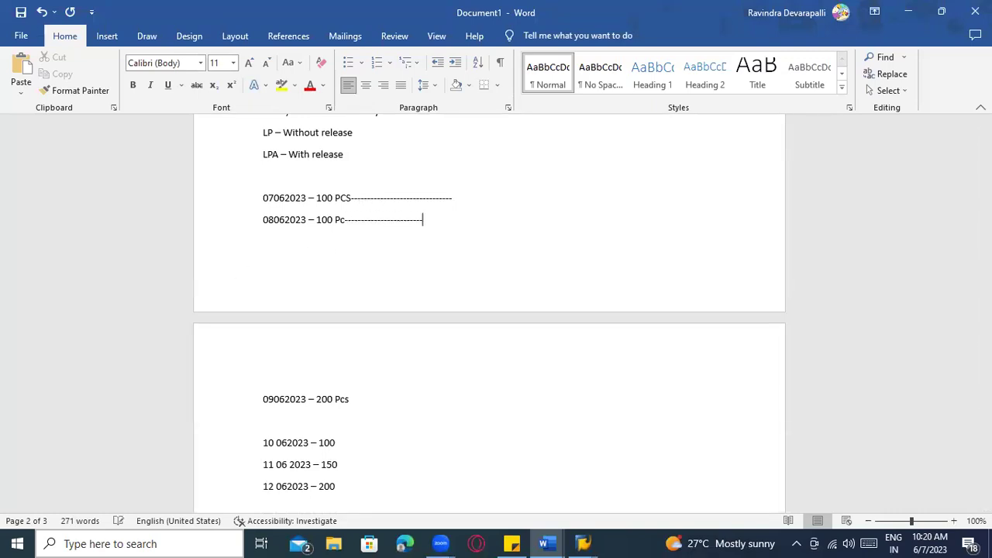
pyautogui.click(397, 403)
pyautogui.write('-----------------')
pyautogui.click(371, 442)
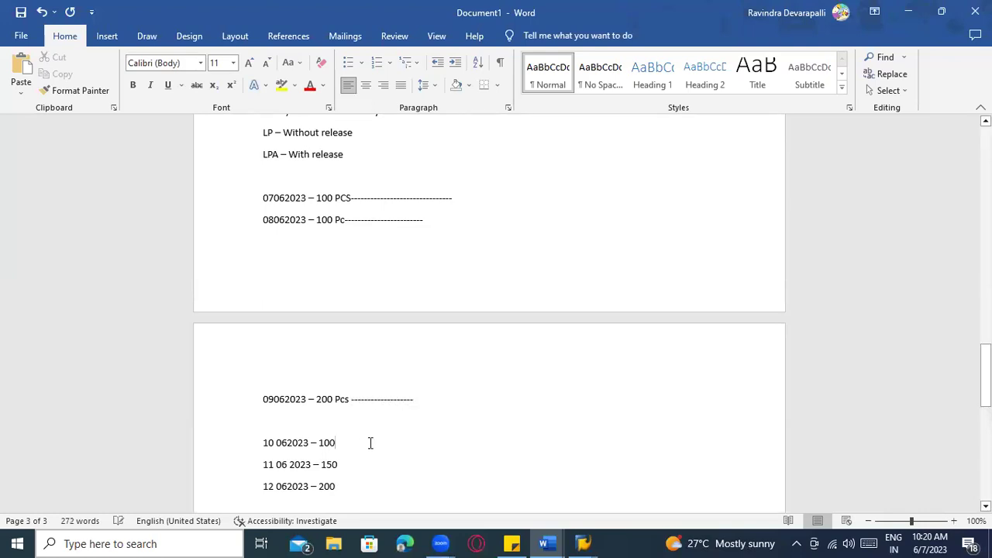
pyautogui.write('--')
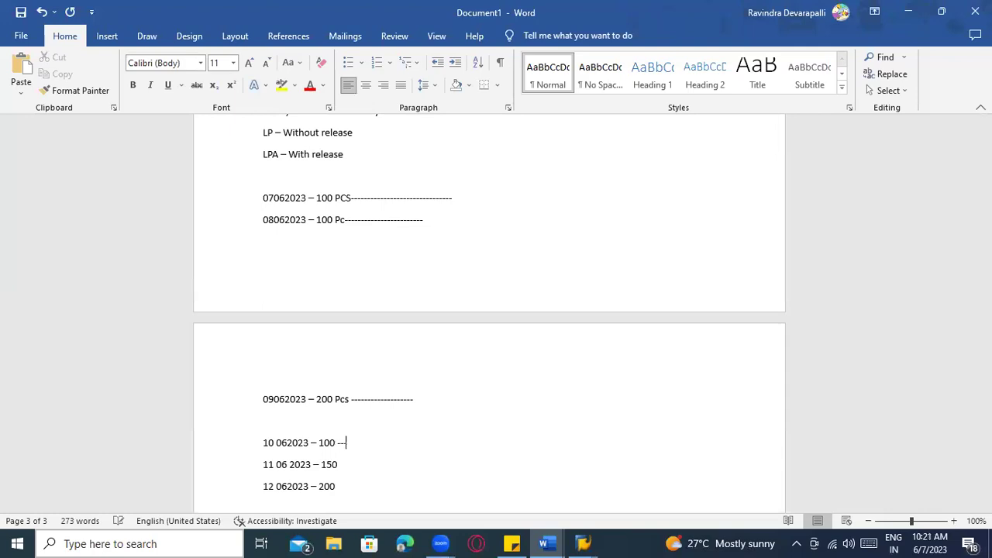
pyautogui.write('---------------Cono')
pyautogui.press('BackSpace')
pyautogui.write('soldiated')
pyautogui.press('BackSpace')
pyautogui.press('BackSpace')
pyautogui.press('BackSpace')
pyautogui.press('BackSpace')
pyautogui.press('BackSpace')
pyautogui.write('ated')
# Check the JIT daily aggregation horizon in SAP's ZTM1 profile, then return to the notes
pyautogui.hotkey('ctrl', 'n')
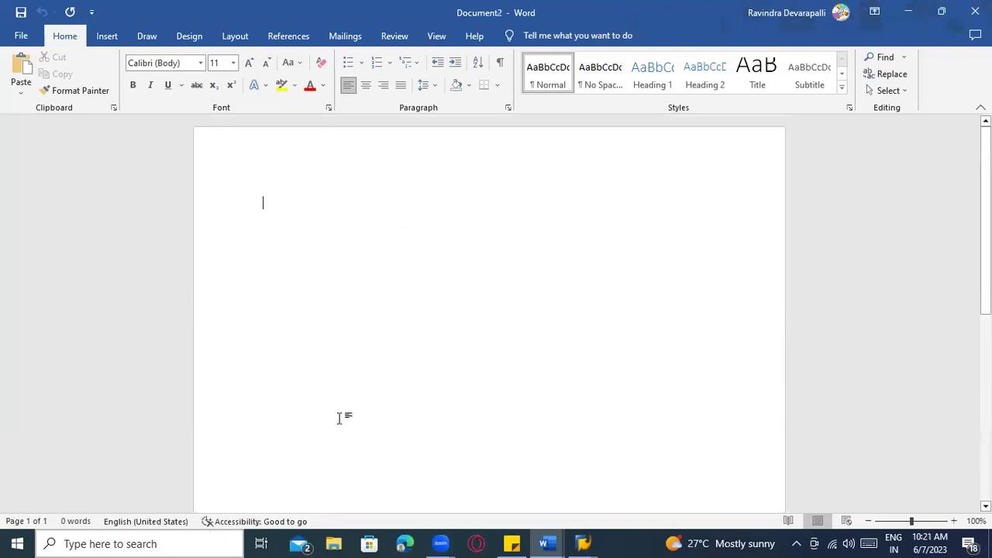
pyautogui.hotkey('alt', 'Tab')
pyautogui.press('Tab')
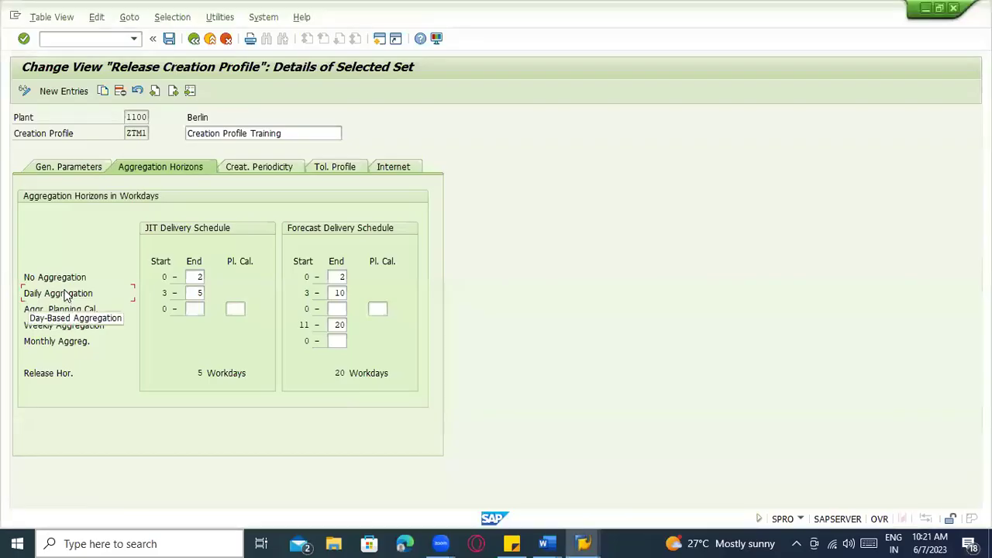
pyautogui.click(168, 294)
pyautogui.hotkey('alt', 'Tab')
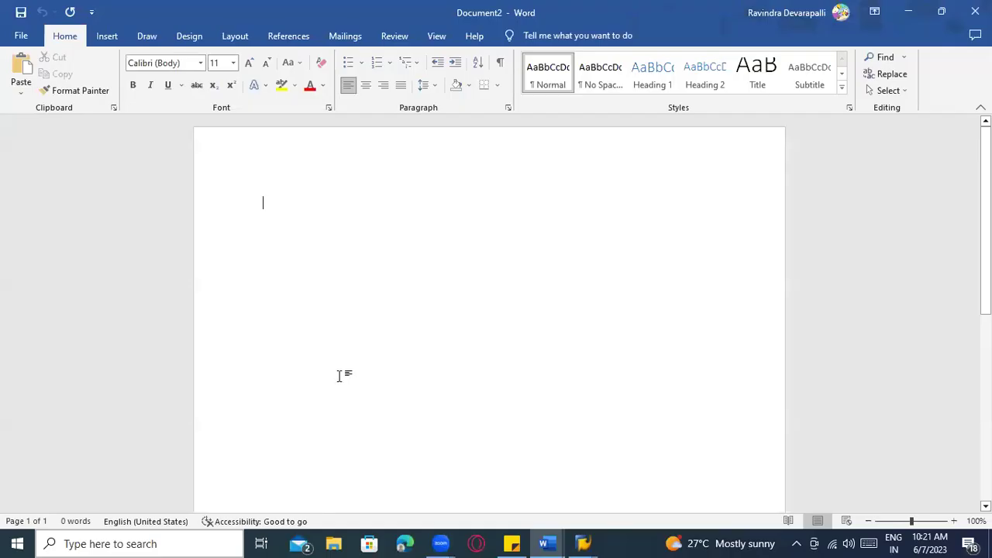
pyautogui.hotkey('alt', 'Tab')
pyautogui.press('Tab')
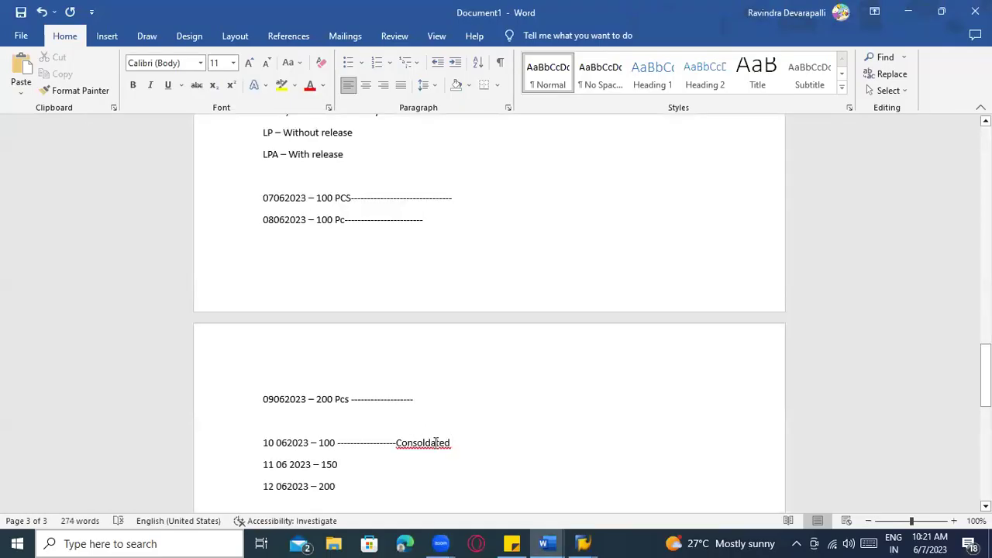
# Correct the remark to 'Consolidated', append '100 +150 +200 = 450', and go back to SAP
pyautogui.rightClick(436, 443)
pyautogui.click(403, 194)
pyautogui.write('100 ')
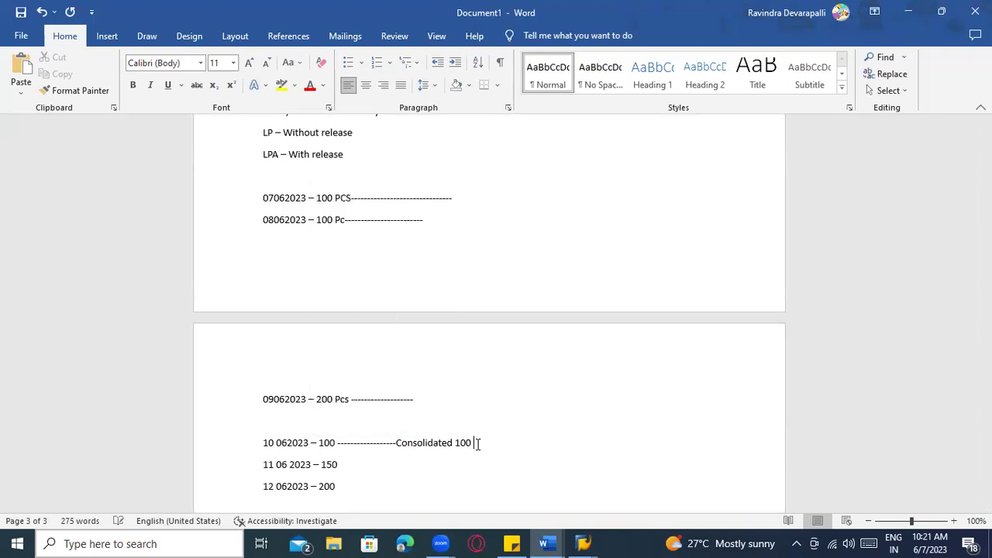
pyautogui.write('+150 ')
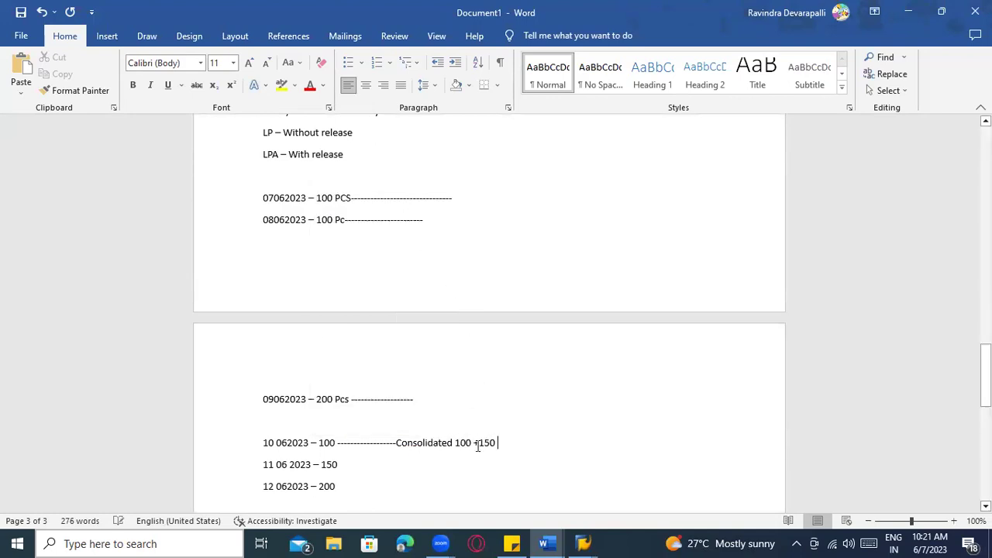
pyautogui.write('+200 ')
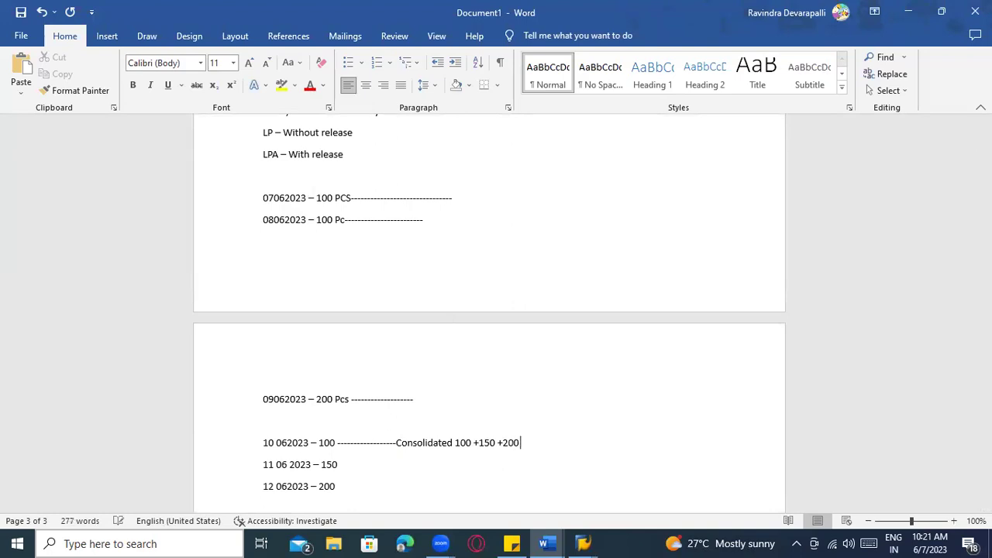
pyautogui.write('= 450')
pyautogui.hotkey('ctrl', 'n')
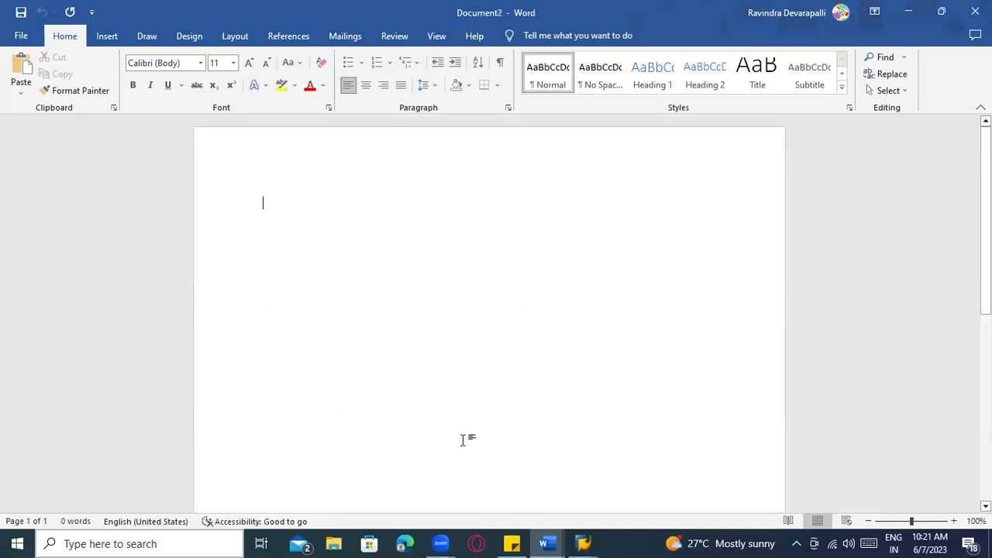
pyautogui.hotkey('alt', 'Tab')
pyautogui.press('Tab')
# Review the weekly and monthly aggregation options, then close the release creation profile
pyautogui.click(77, 325)
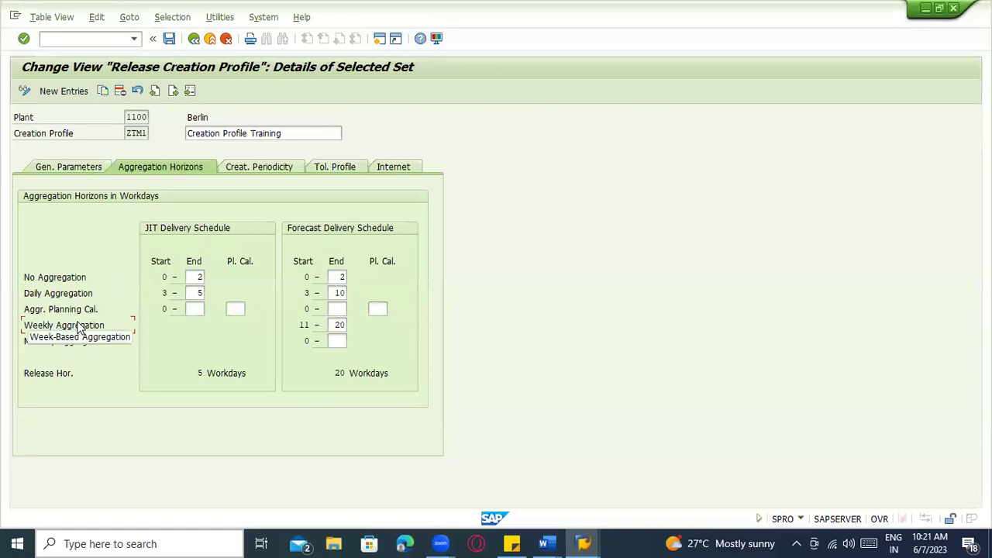
pyautogui.click(66, 345)
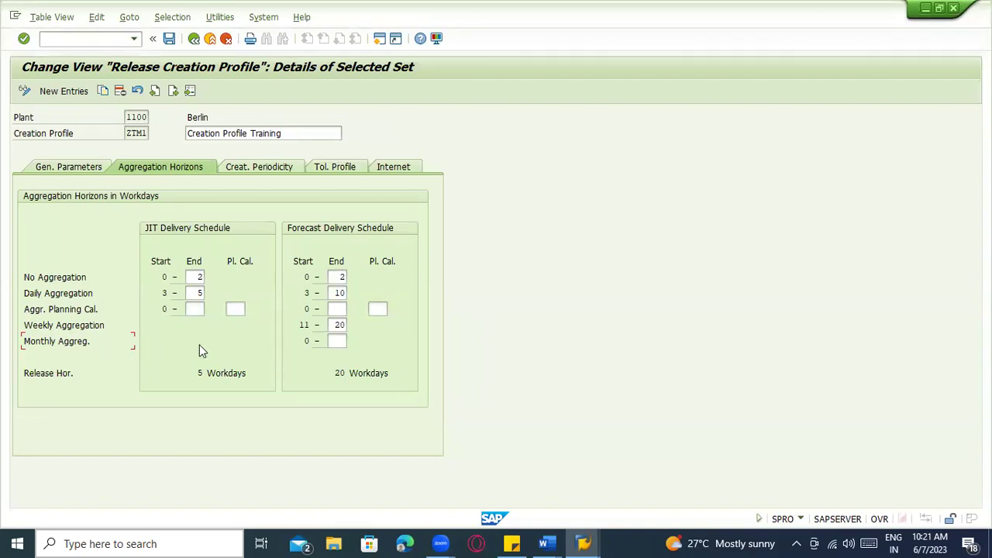
pyautogui.click(214, 40)
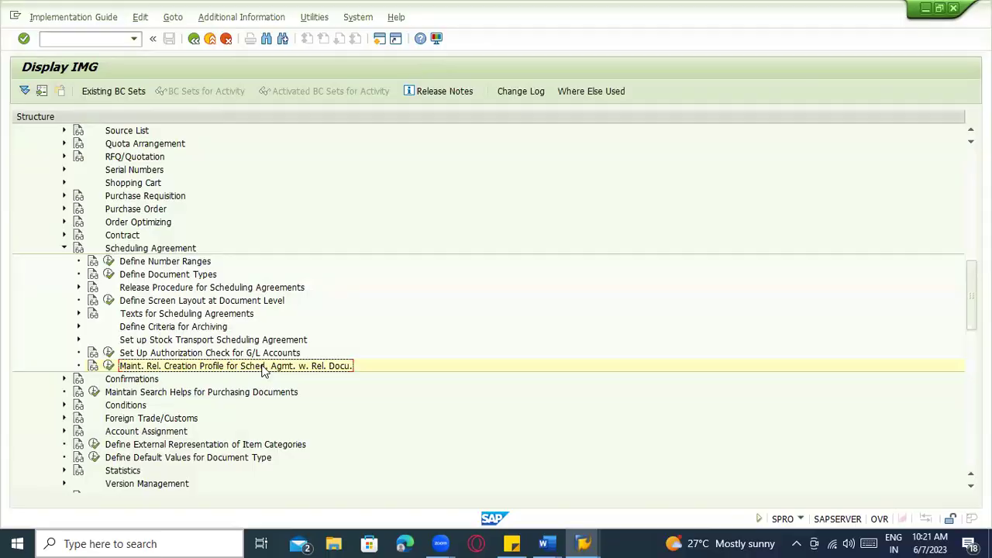
pyautogui.hotkey('alt', 'Tab')
pyautogui.hotkey('alt', 'Tab')
pyautogui.hotkey('alt', 'Tab')
pyautogui.press('Tab')
pyautogui.hotkey('alt', 'Tab')
pyautogui.write('/nme3')
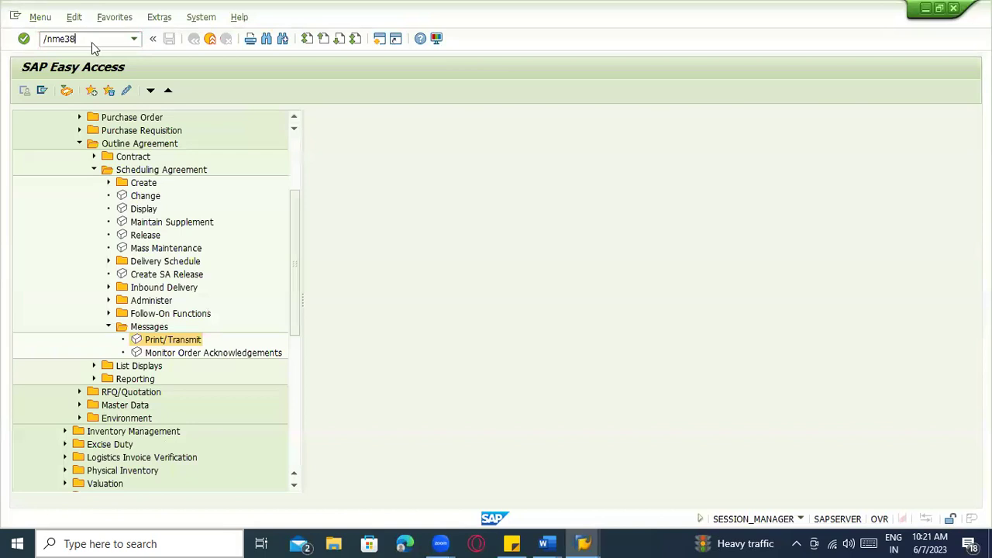
pyautogui.press('Return')
pyautogui.press('Return')
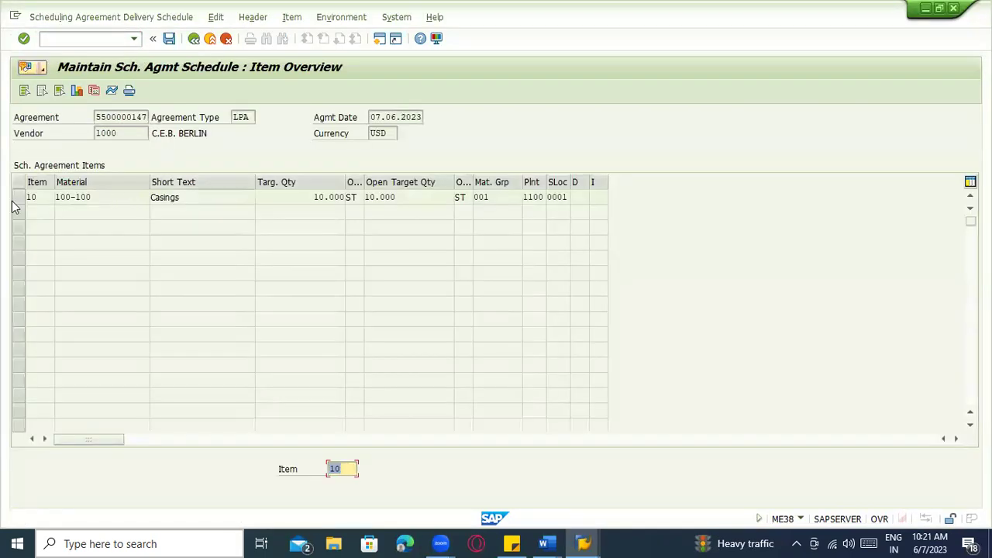
# Select item 10 and open its delivery schedule
pyautogui.click(17, 199)
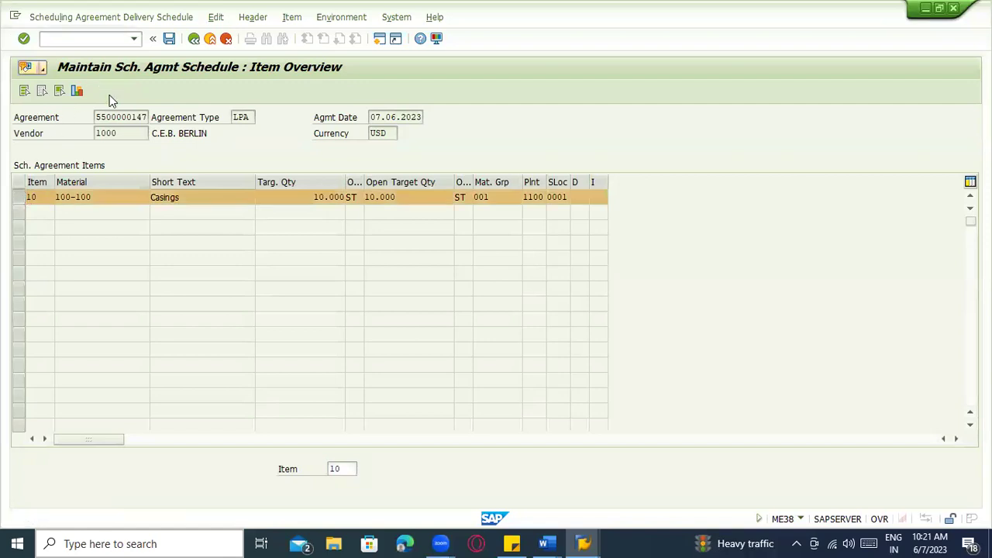
pyautogui.click(77, 90)
pyautogui.click(194, 38)
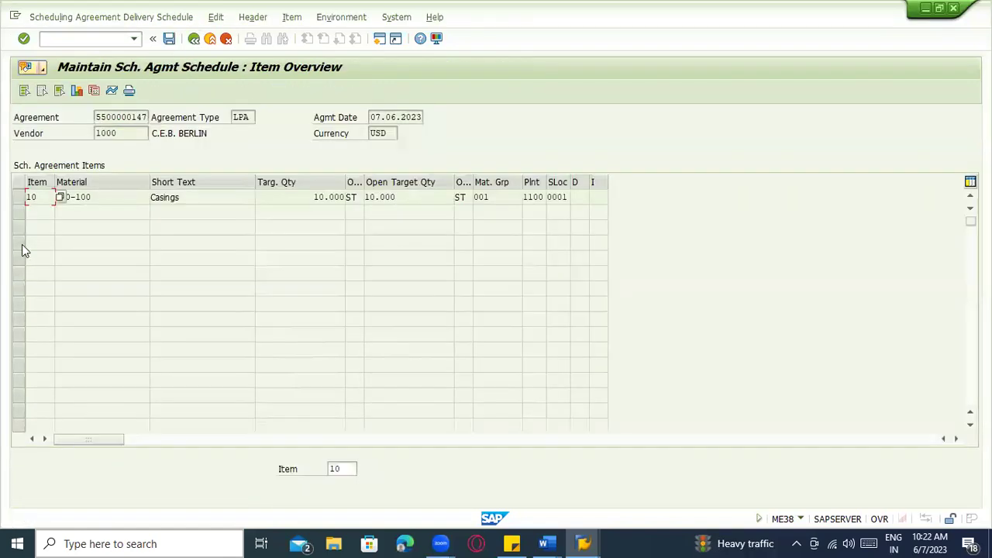
pyautogui.click(18, 197)
pyautogui.click(95, 92)
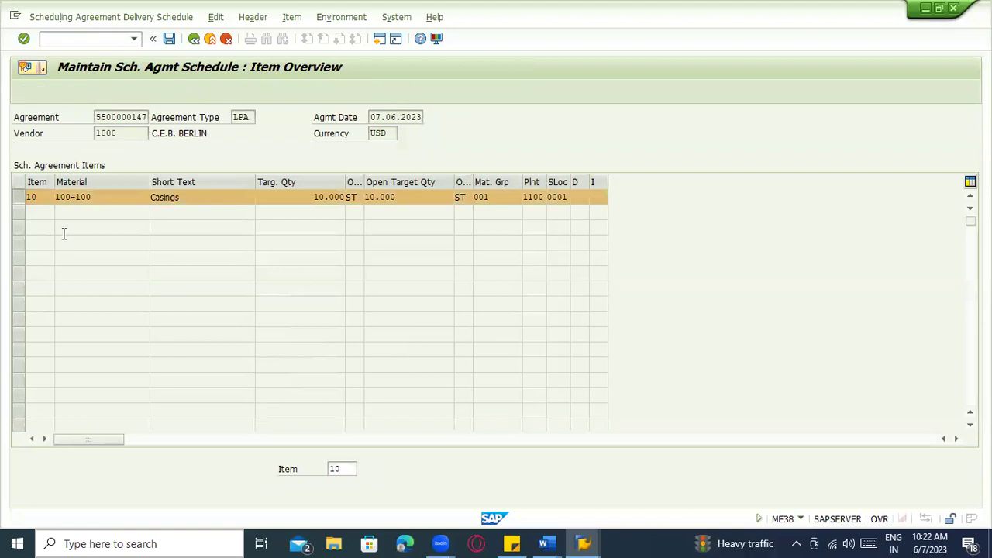
# Enter delivery dates 07.06, 08.06, 09.06 and 10.06.2023 on the first four lines
pyautogui.click(80, 227)
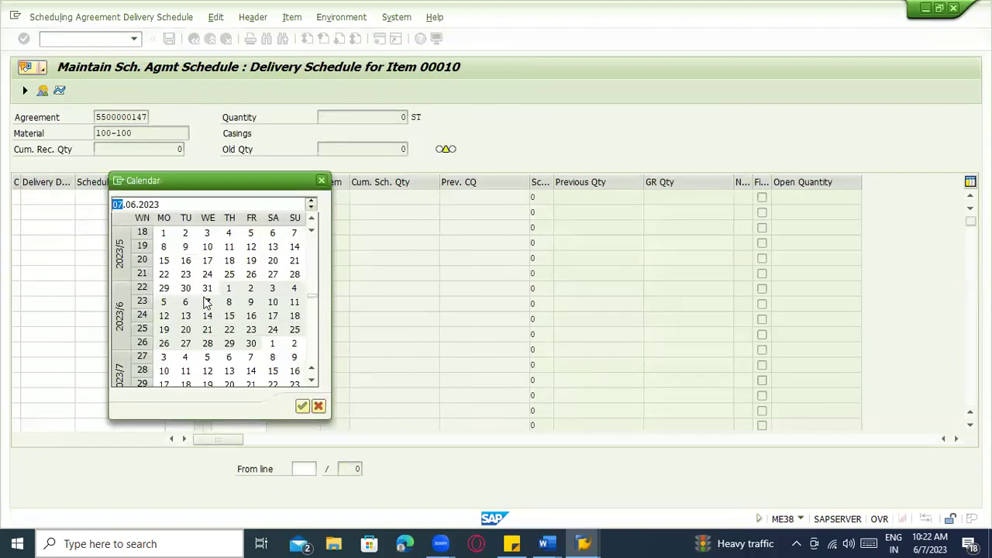
pyautogui.doubleClick(207, 303)
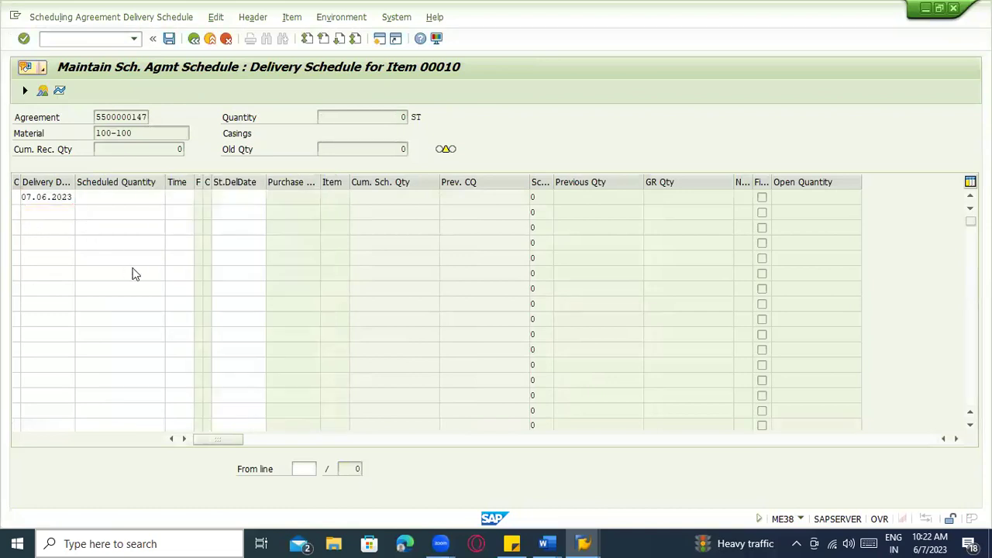
pyautogui.doubleClick(230, 303)
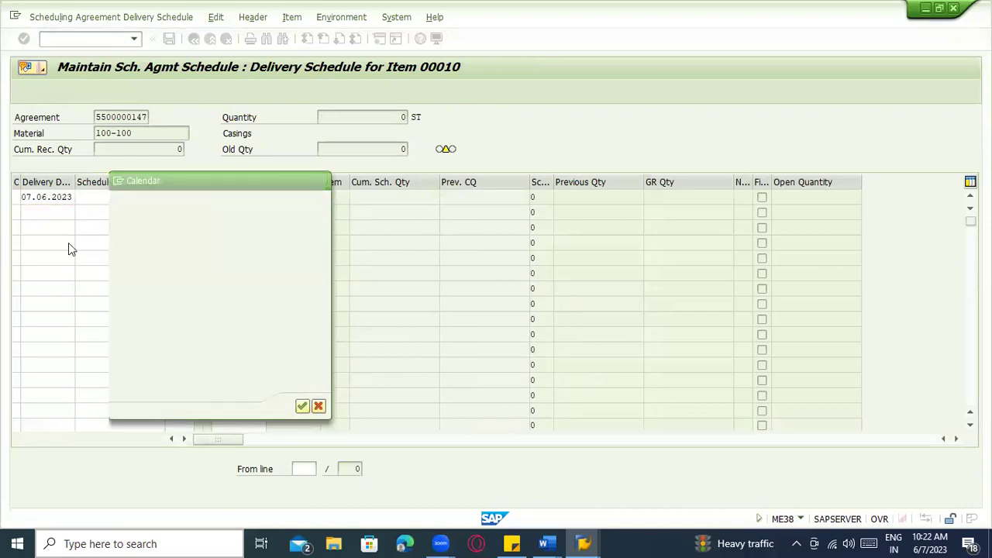
pyautogui.click(77, 226)
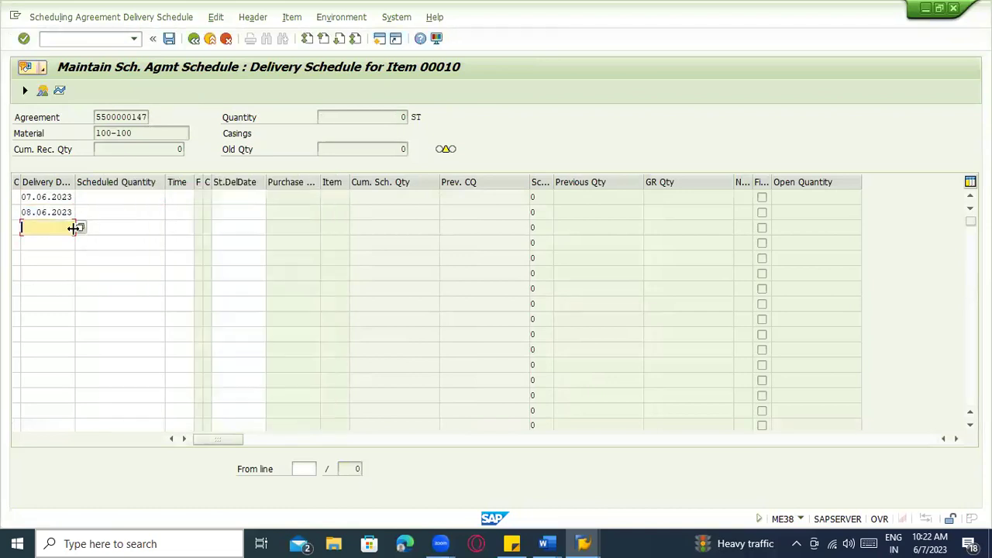
pyautogui.press('F4')
pyautogui.doubleClick(252, 307)
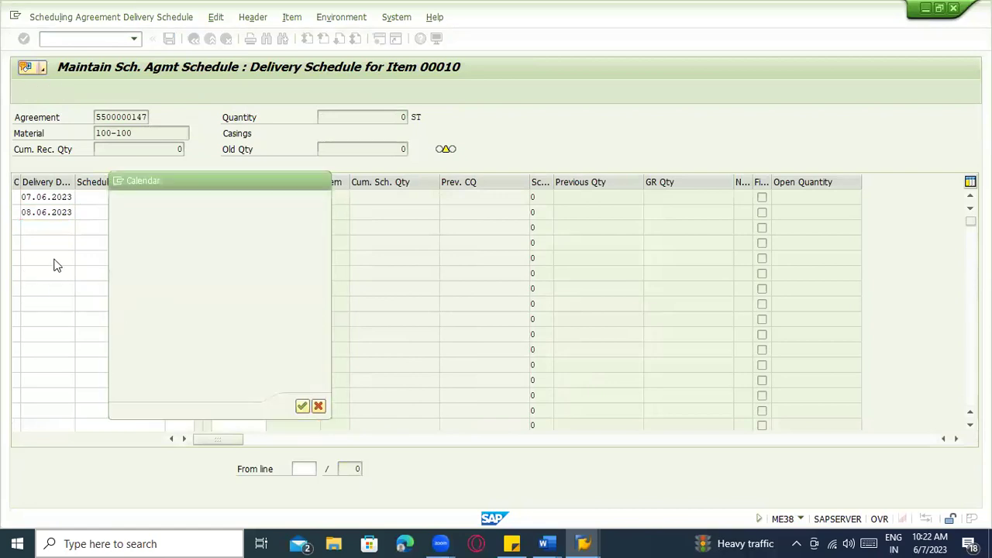
pyautogui.click(52, 239)
pyautogui.click(82, 243)
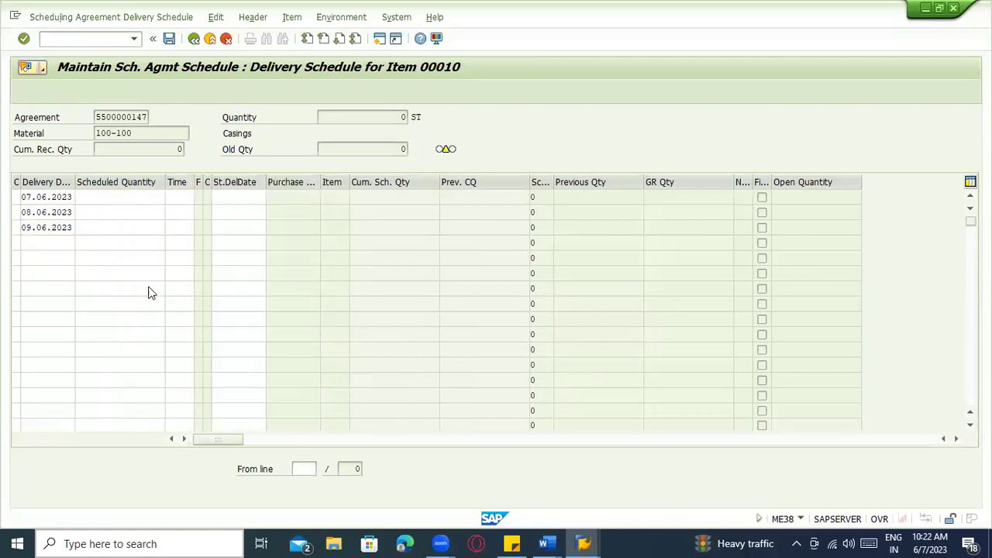
pyautogui.doubleClick(273, 297)
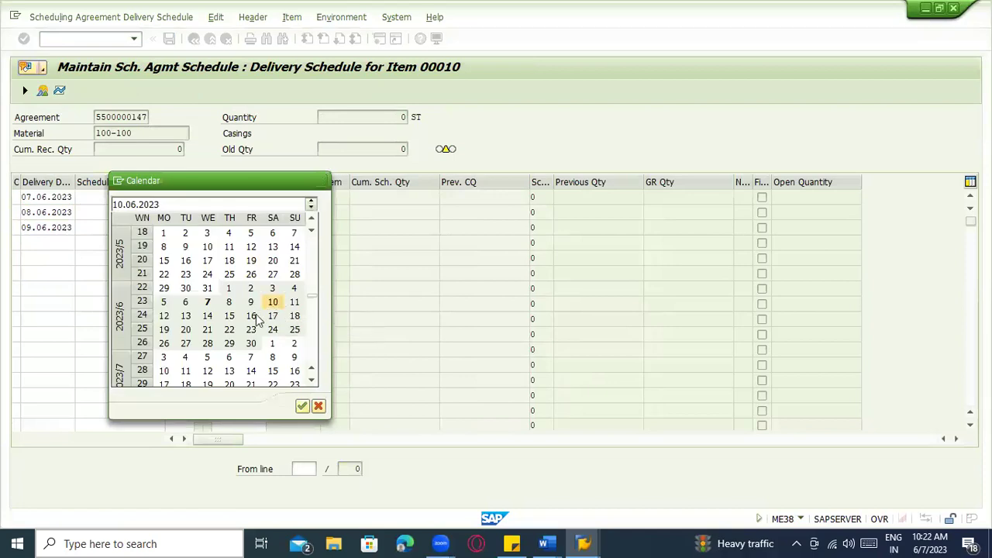
# Add lines dated 11.06, 10.06 (corrected from 12.06) and 11.06.2023
pyautogui.click(56, 256)
pyautogui.click(80, 257)
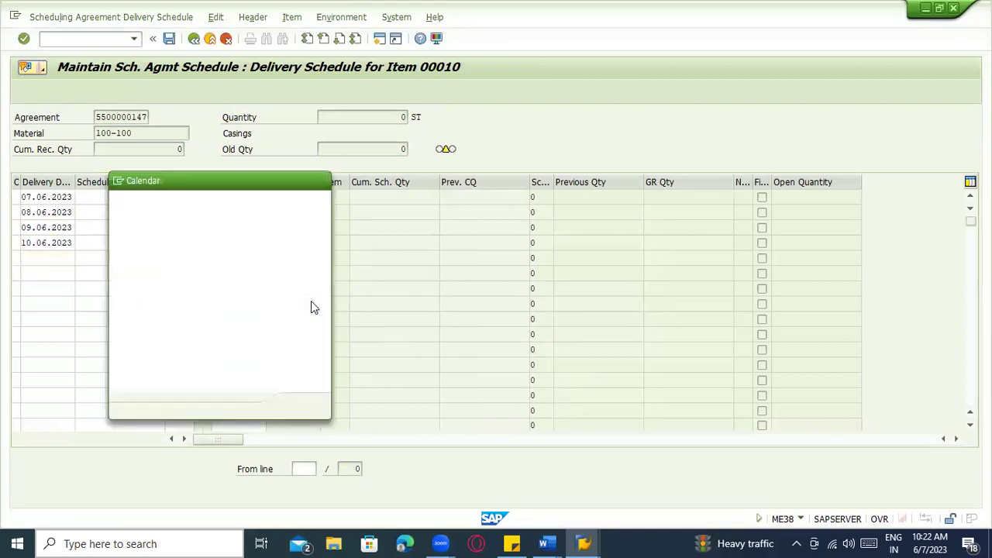
pyautogui.doubleClick(300, 302)
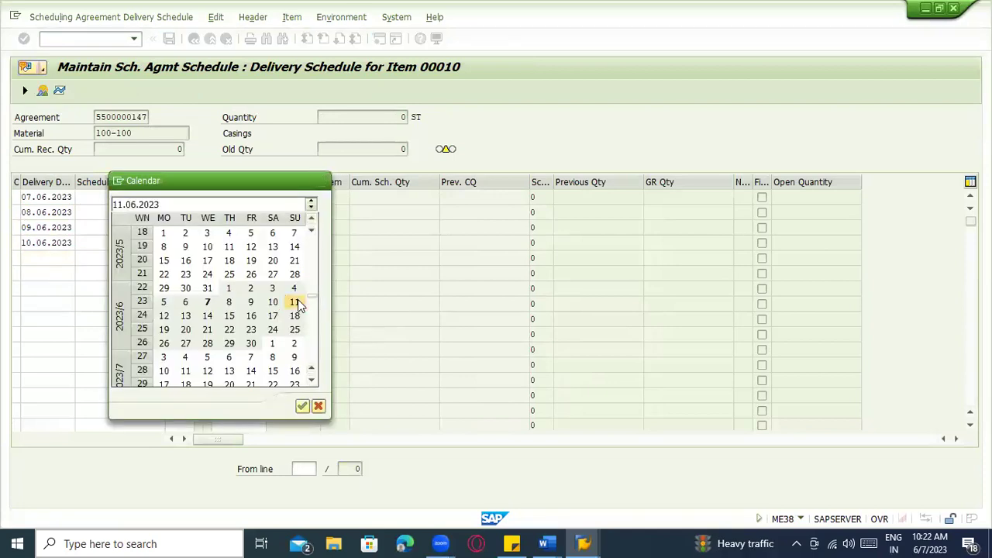
pyautogui.click(55, 268)
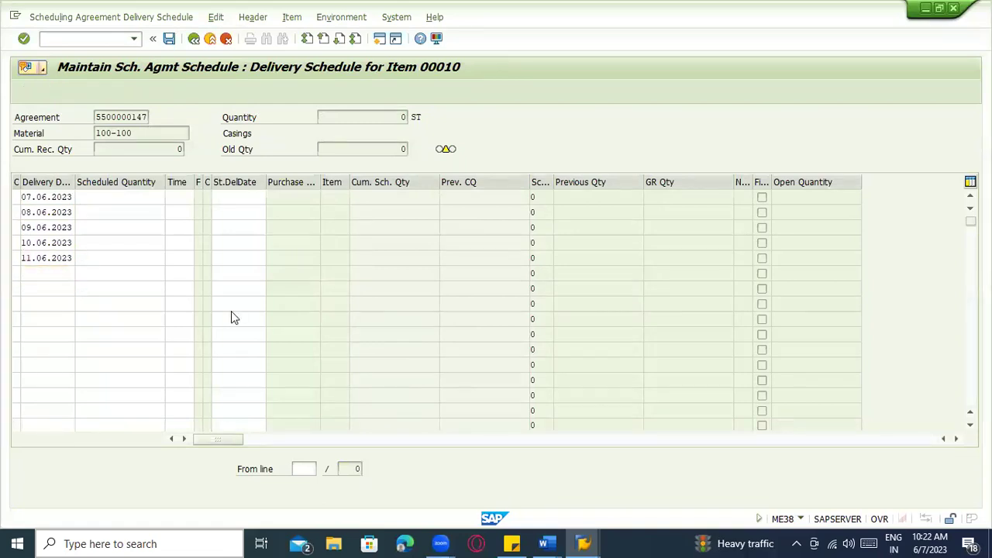
pyautogui.doubleClick(166, 316)
pyautogui.press('F4')
pyautogui.doubleClick(272, 303)
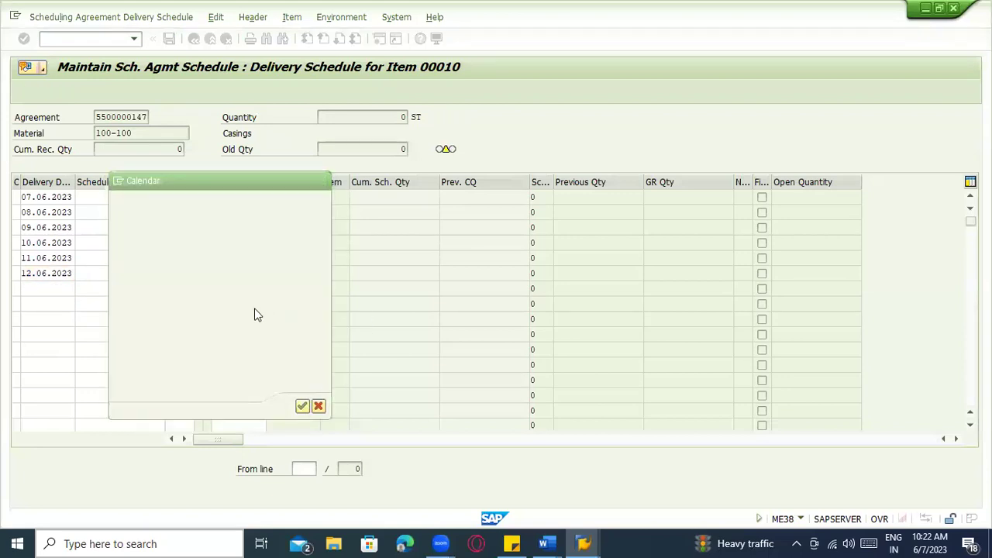
pyautogui.click(46, 290)
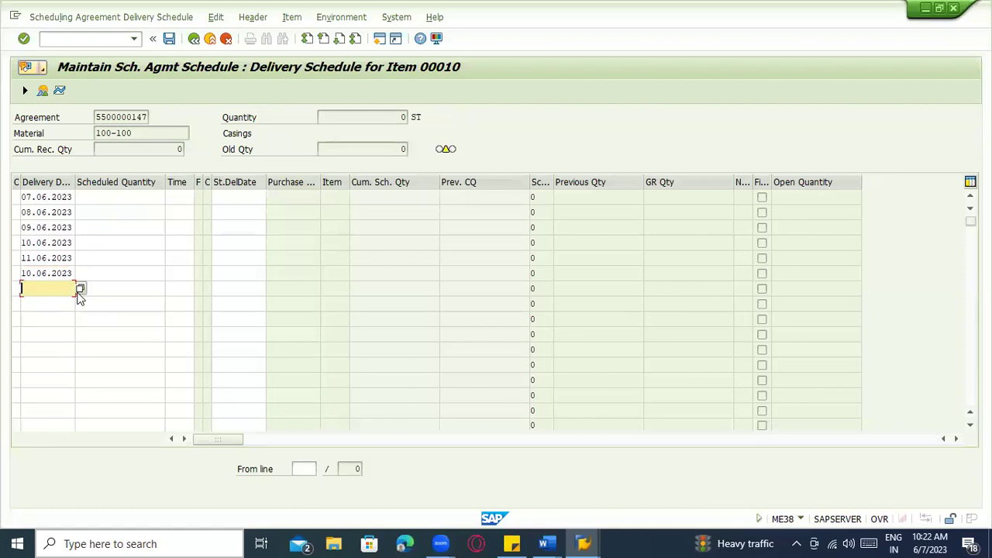
pyautogui.click(81, 287)
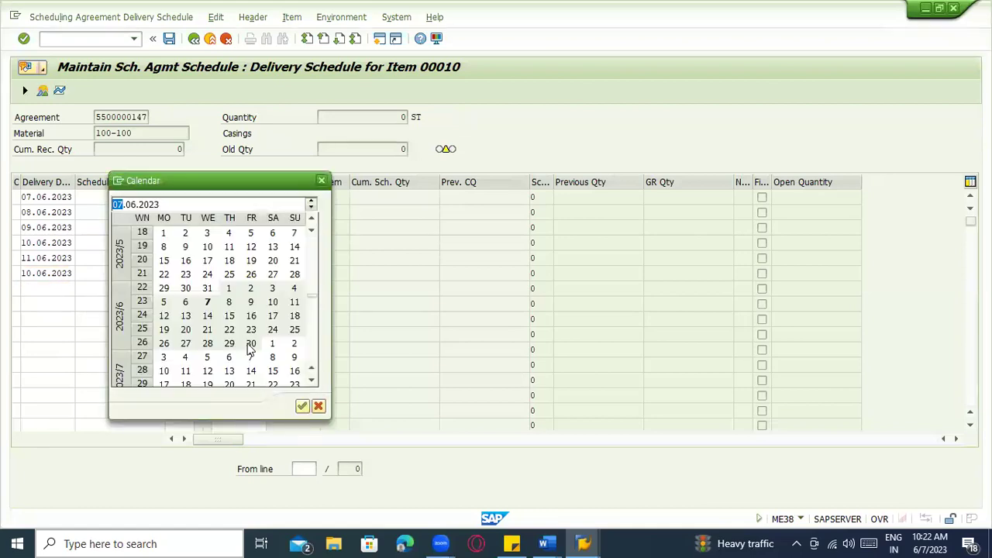
pyautogui.doubleClick(294, 303)
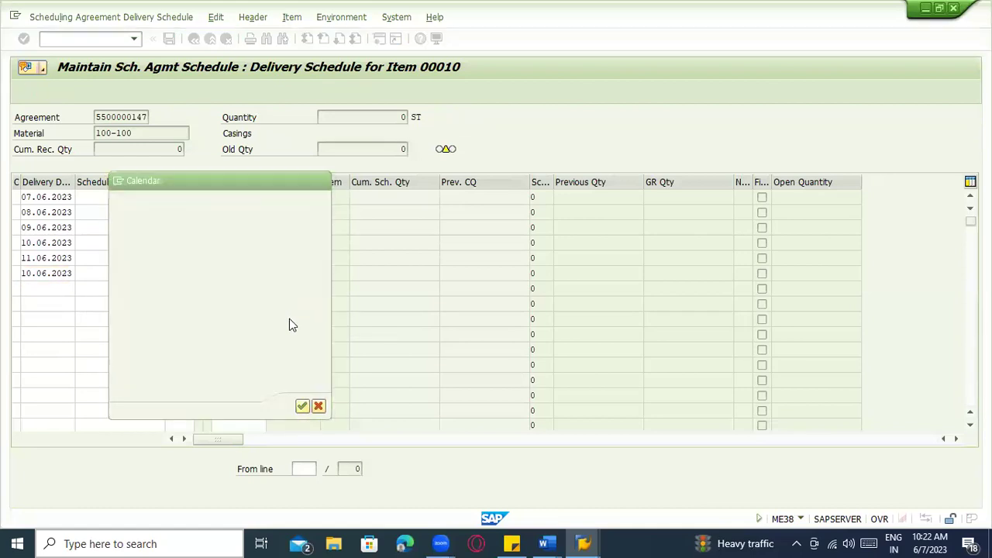
# Enter scheduled quantities 100, 130, 200, 150, 150, 200 and 300 on the seven lines
pyautogui.click(92, 200)
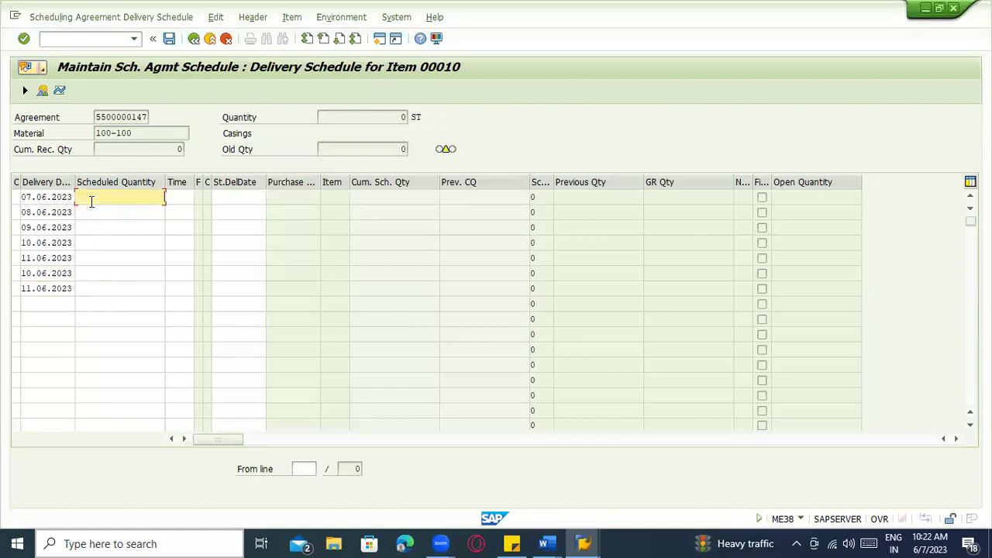
pyautogui.click(98, 216)
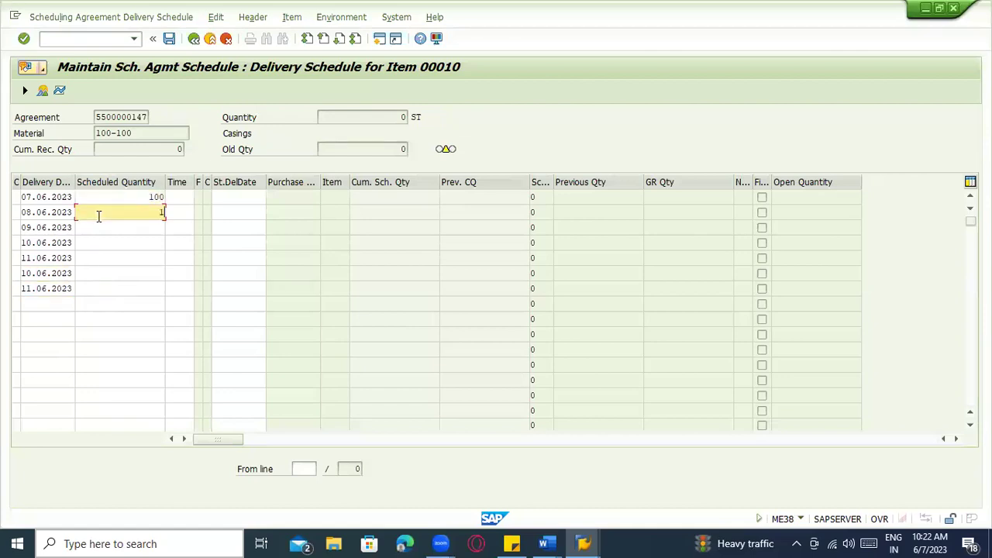
pyautogui.write('130')
pyautogui.click(98, 228)
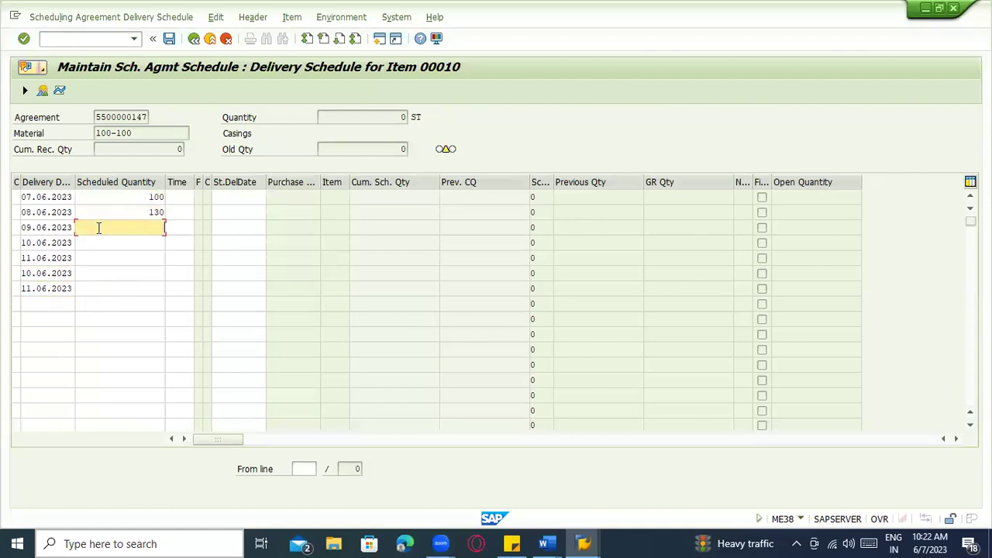
pyautogui.click(105, 245)
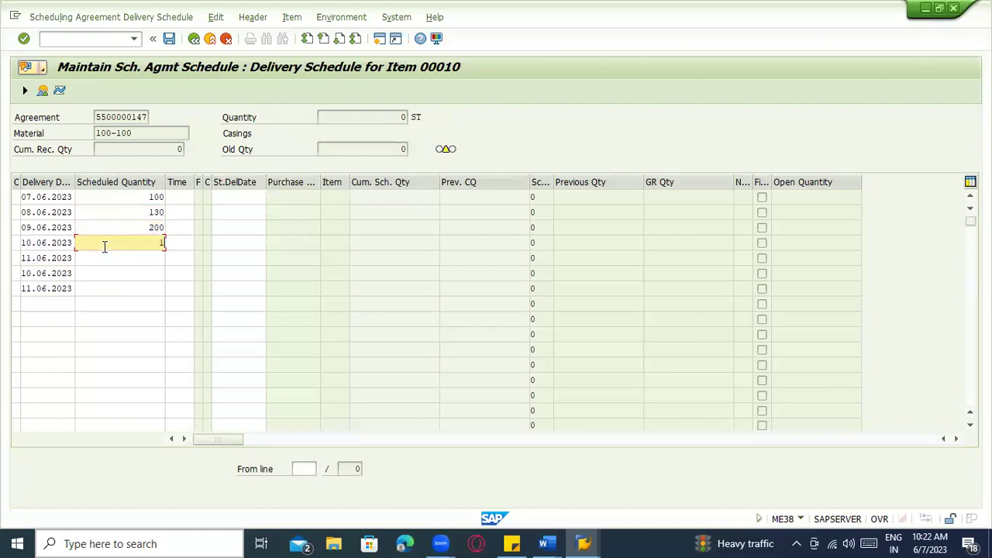
pyautogui.click(109, 259)
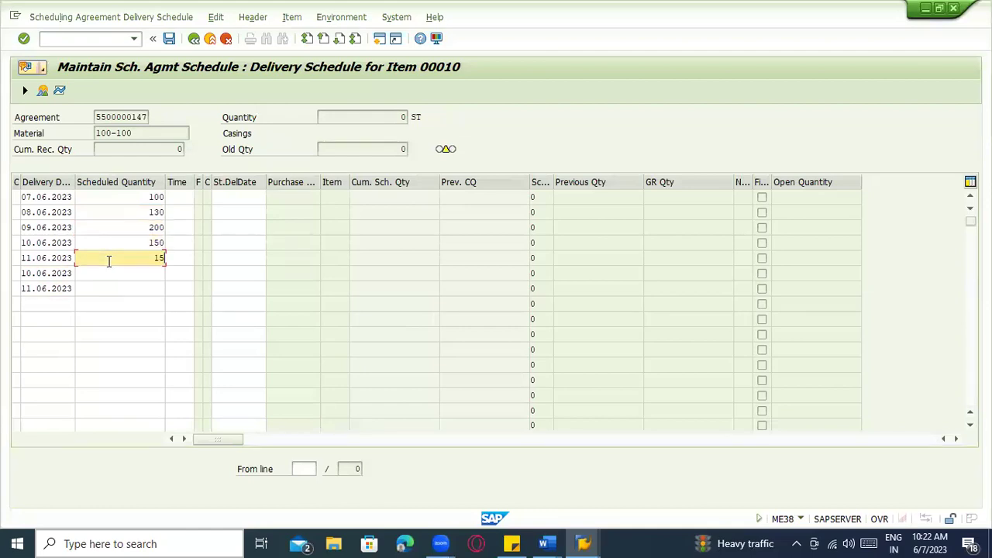
pyautogui.click(115, 276)
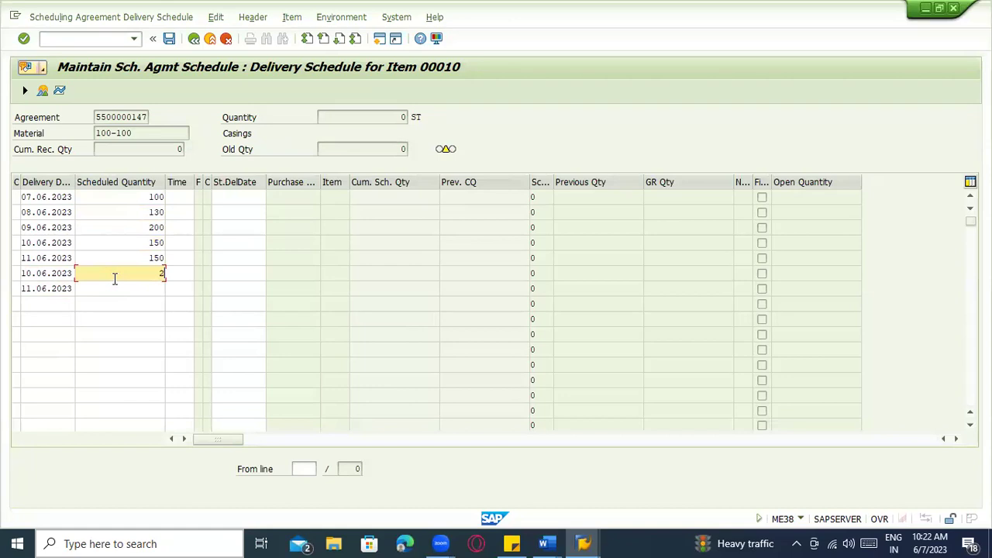
pyautogui.click(123, 288)
pyautogui.write('300')
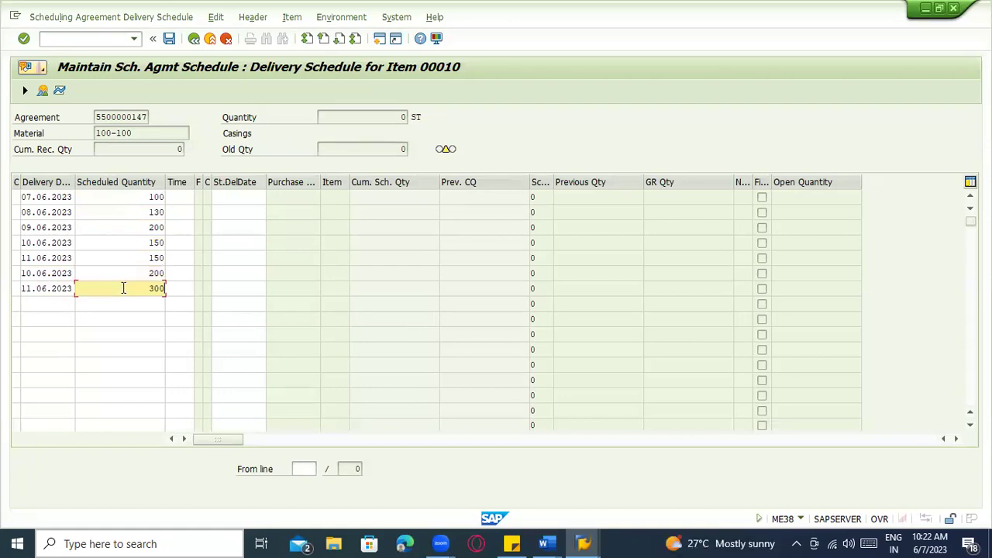
# Add schedule lines for 21.06, 15.06 and 14.06.2023 with quantity 100 each
pyautogui.click(24, 303)
pyautogui.click(80, 305)
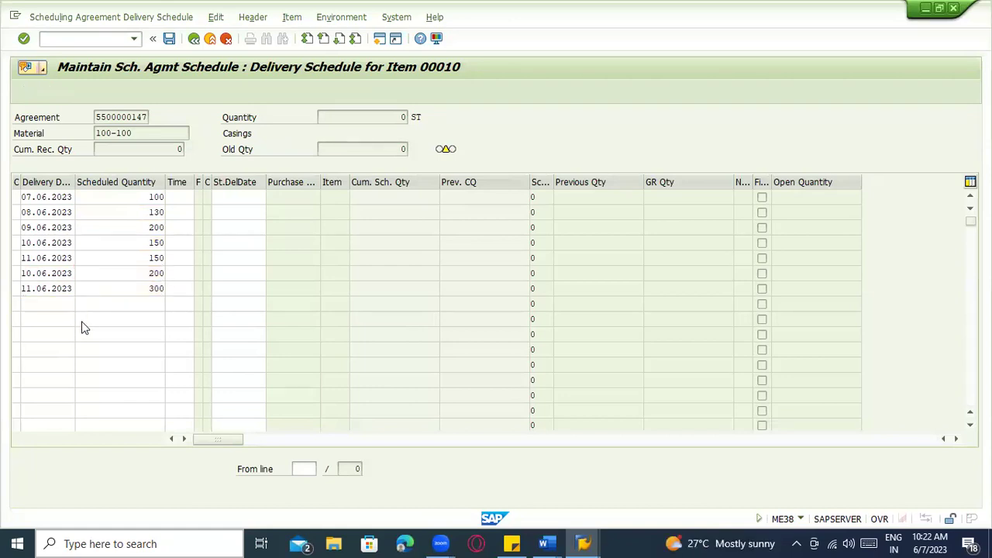
pyautogui.doubleClick(216, 335)
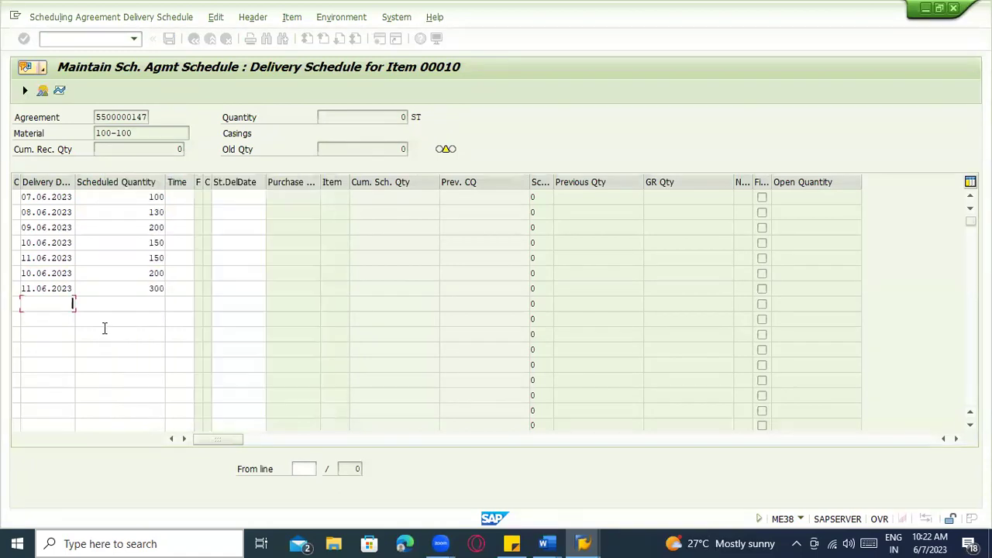
pyautogui.click(70, 319)
pyautogui.press('F4')
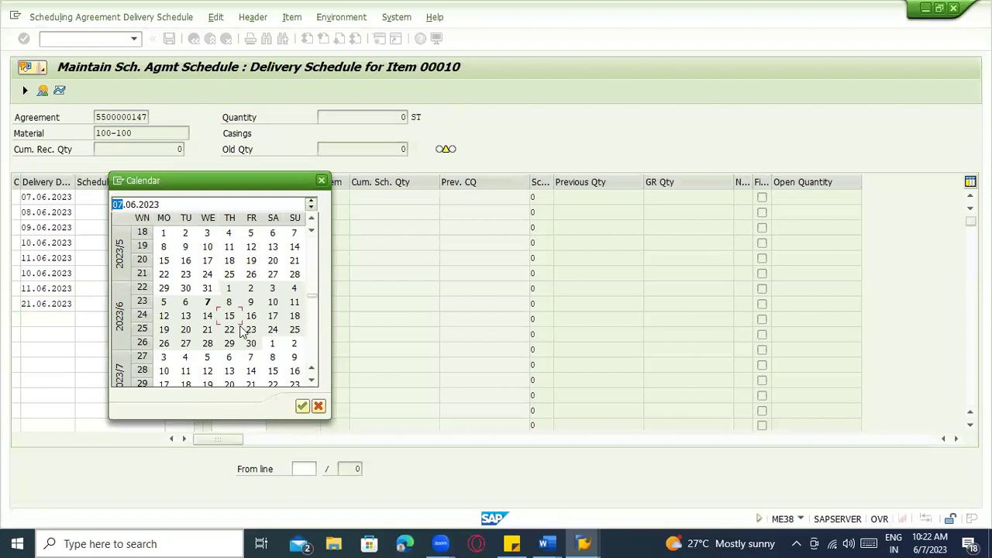
pyautogui.doubleClick(228, 318)
pyautogui.click(50, 334)
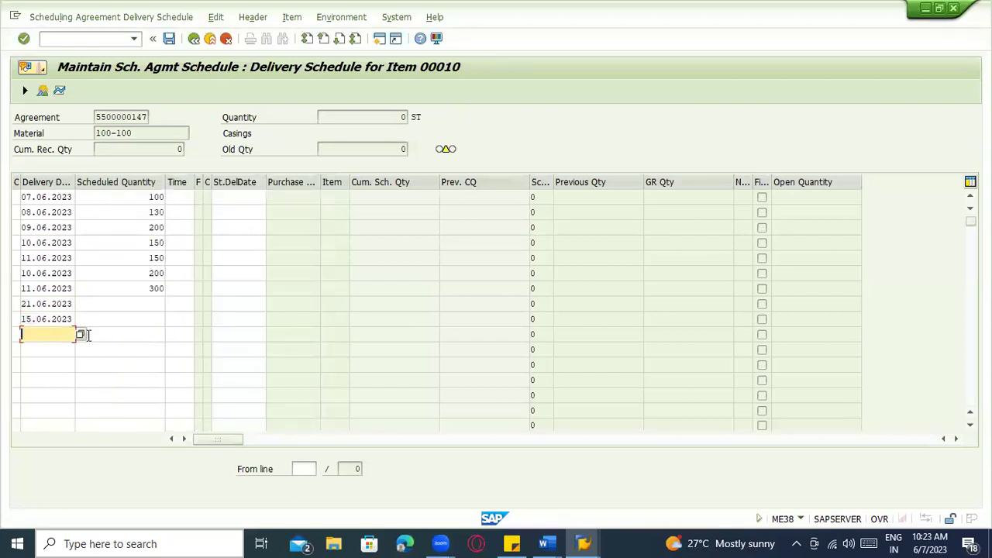
pyautogui.press('F4')
pyautogui.doubleClick(210, 320)
pyautogui.click(151, 303)
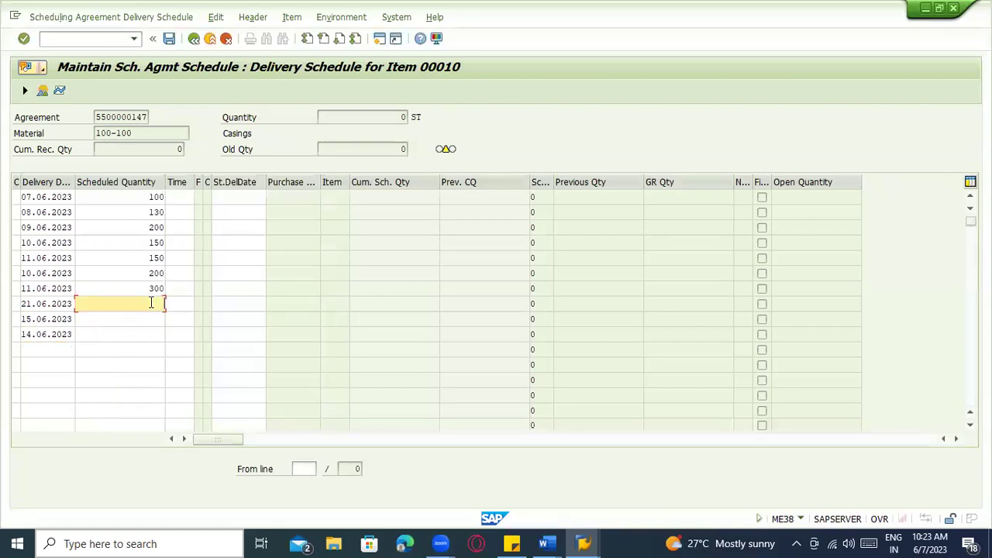
pyautogui.click(152, 320)
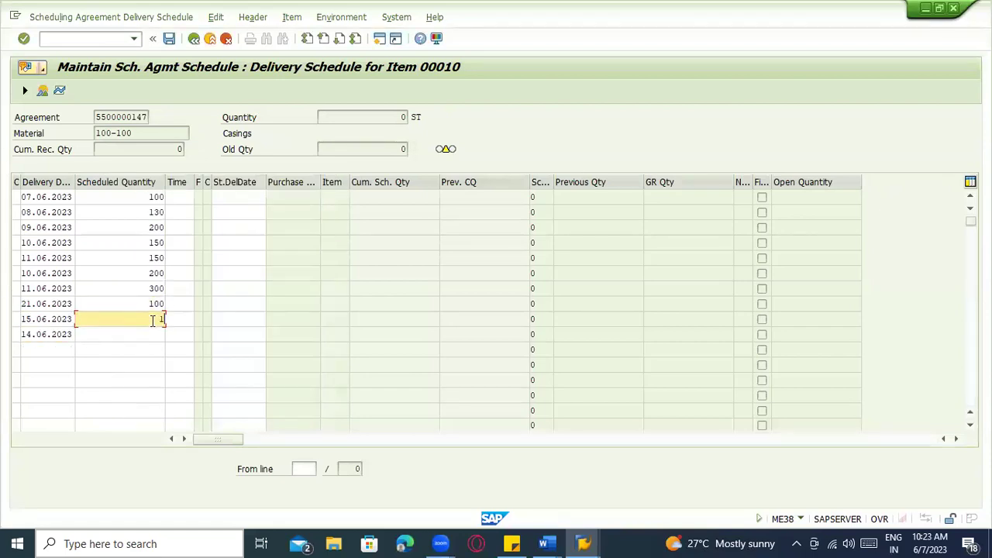
pyautogui.click(153, 332)
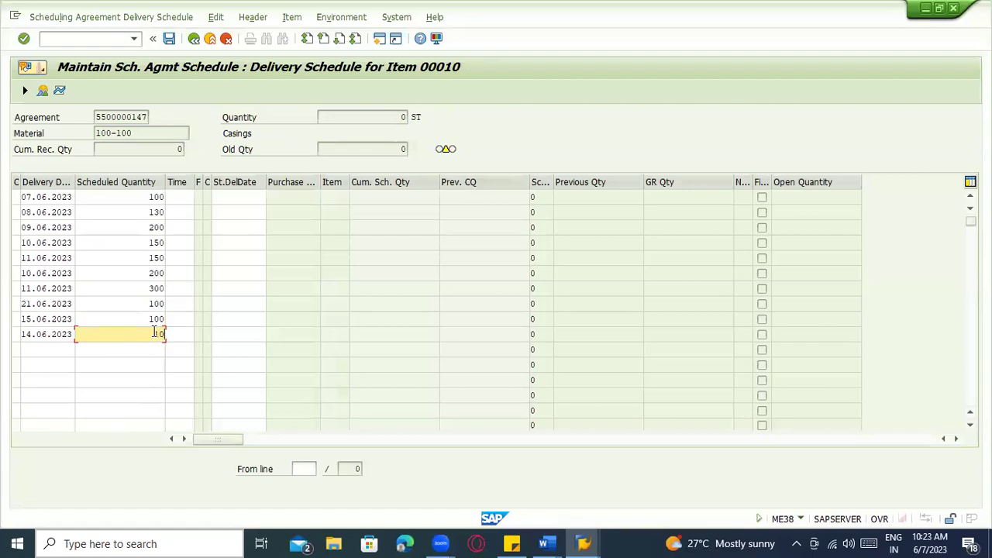
# Set delivery times 03:53, 05:53 and 05:53 on the first three schedule lines
pyautogui.click(183, 198)
pyautogui.click(199, 196)
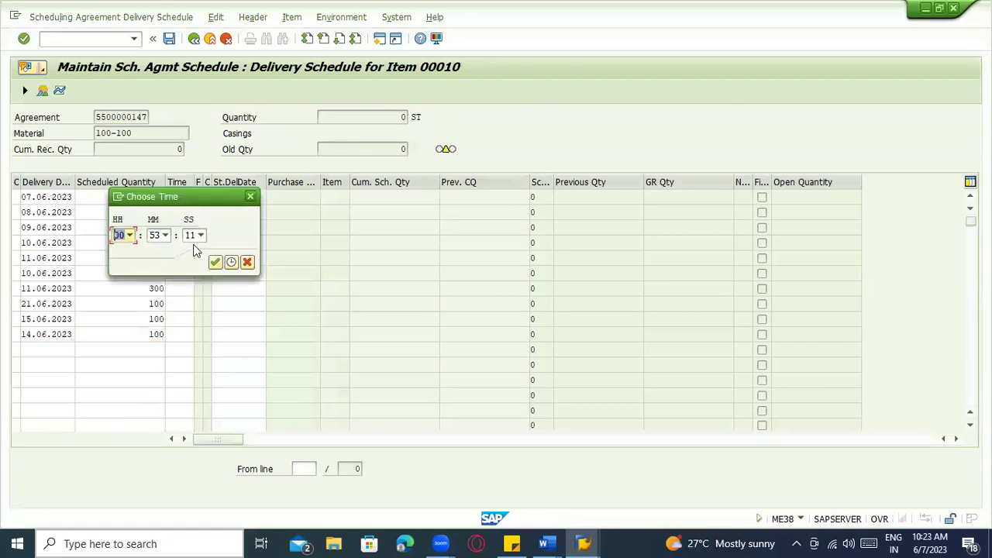
pyautogui.click(117, 237)
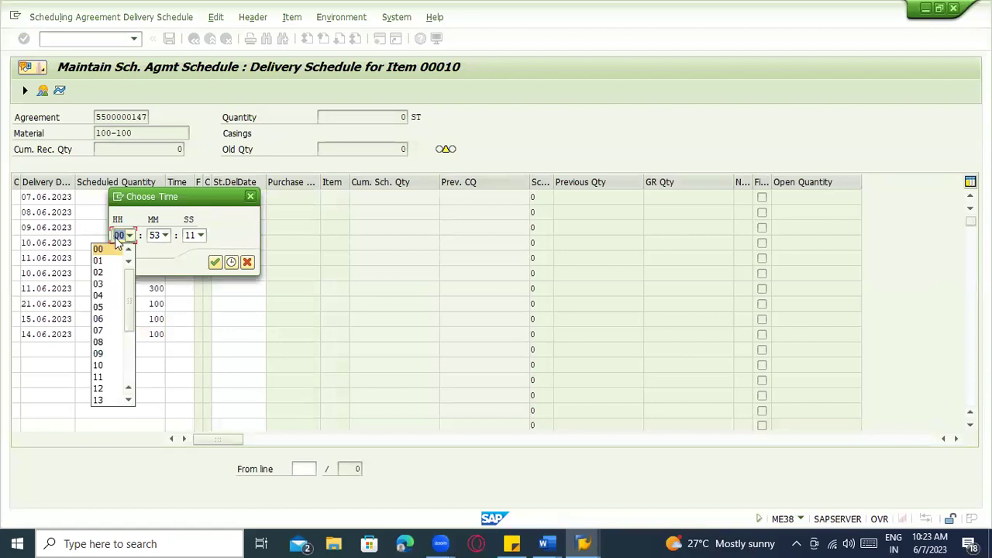
pyautogui.click(110, 284)
pyautogui.click(213, 263)
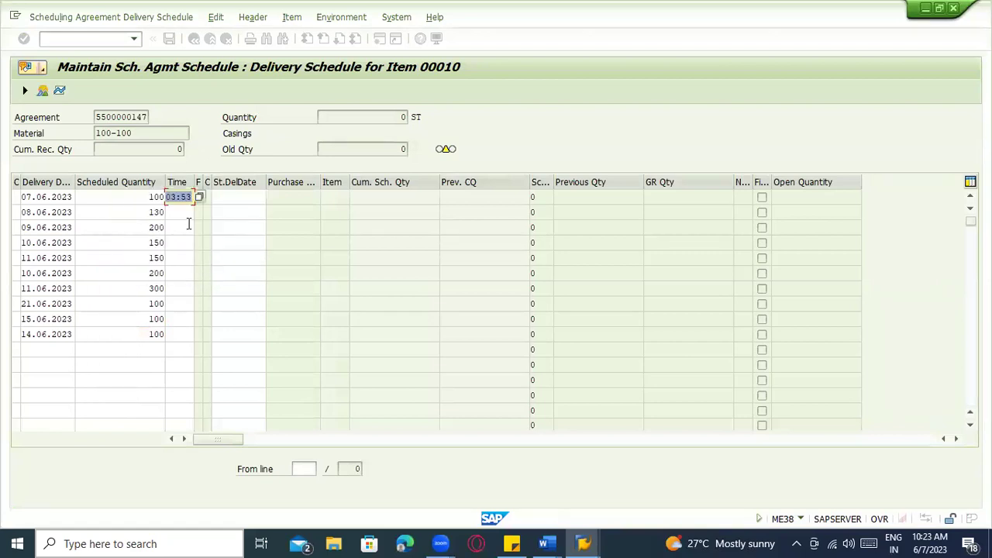
pyautogui.click(186, 213)
pyautogui.click(199, 212)
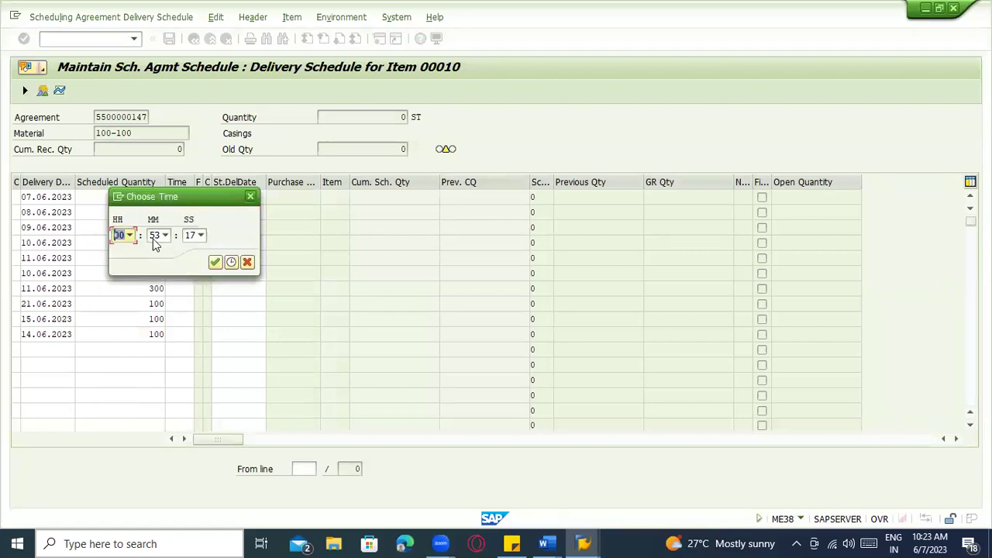
pyautogui.click(128, 236)
pyautogui.click(110, 309)
pyautogui.click(215, 262)
pyautogui.click(184, 226)
pyautogui.click(200, 227)
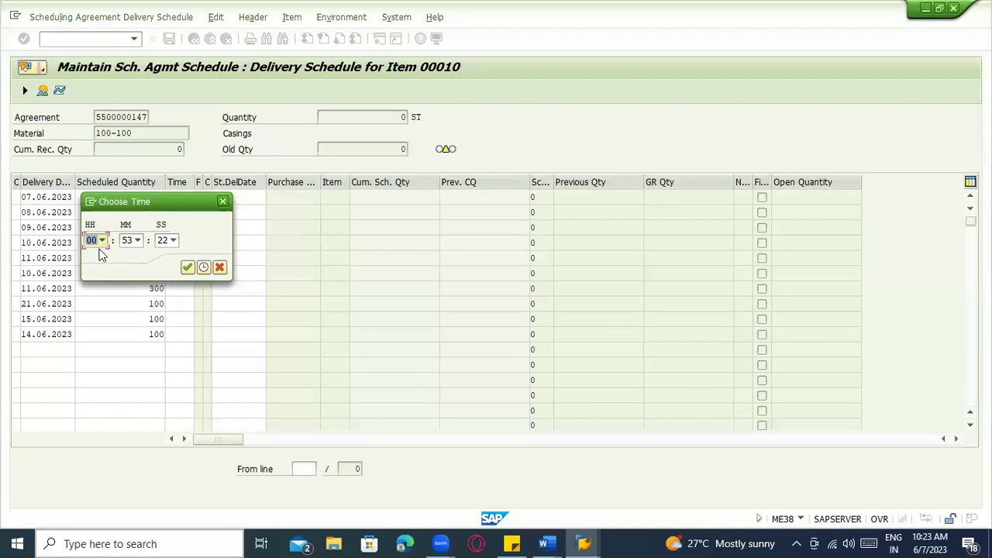
pyautogui.click(101, 241)
pyautogui.click(83, 307)
pyautogui.click(188, 267)
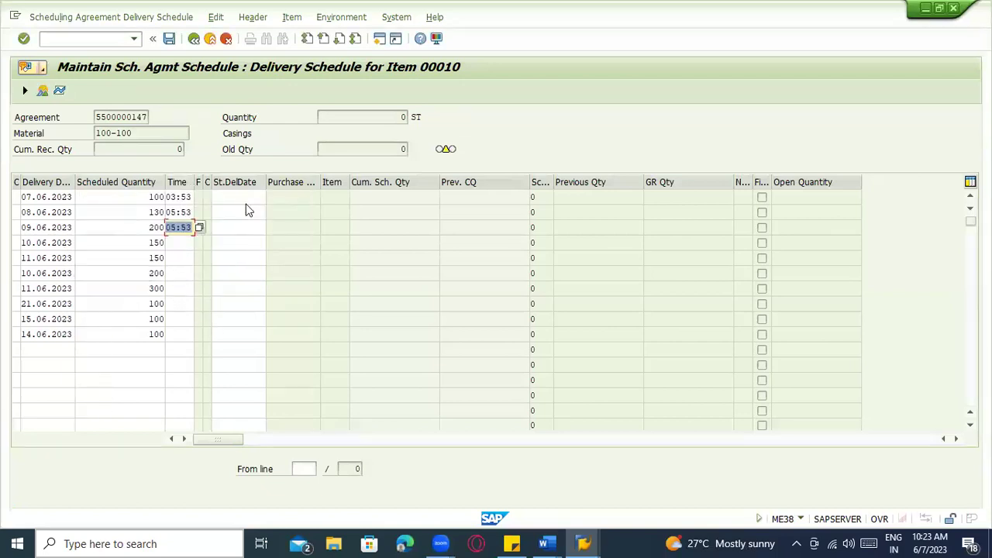
pyautogui.write('T')
pyautogui.press('Down')
pyautogui.write('T')
pyautogui.press('Down')
pyautogui.write('T')
pyautogui.press('Down')
pyautogui.write('T')
pyautogui.press('Down')
pyautogui.press('T')
pyautogui.press('Down')
pyautogui.press('T')
pyautogui.press('Down')
pyautogui.press('T')
pyautogui.press('Down')
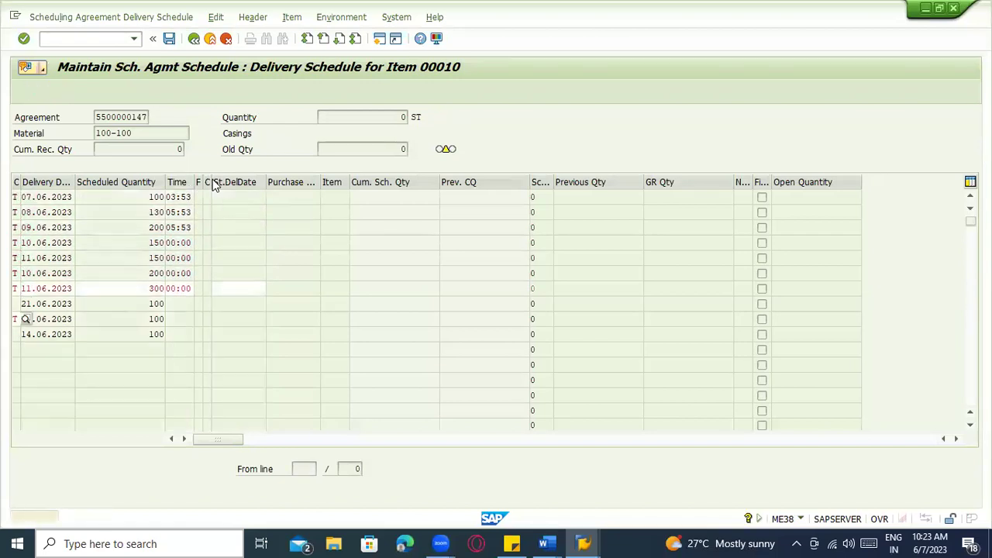
pyautogui.press('T')
pyautogui.press('Down')
pyautogui.press('T')
pyautogui.press('Down')
pyautogui.press('T')
pyautogui.press('Return')
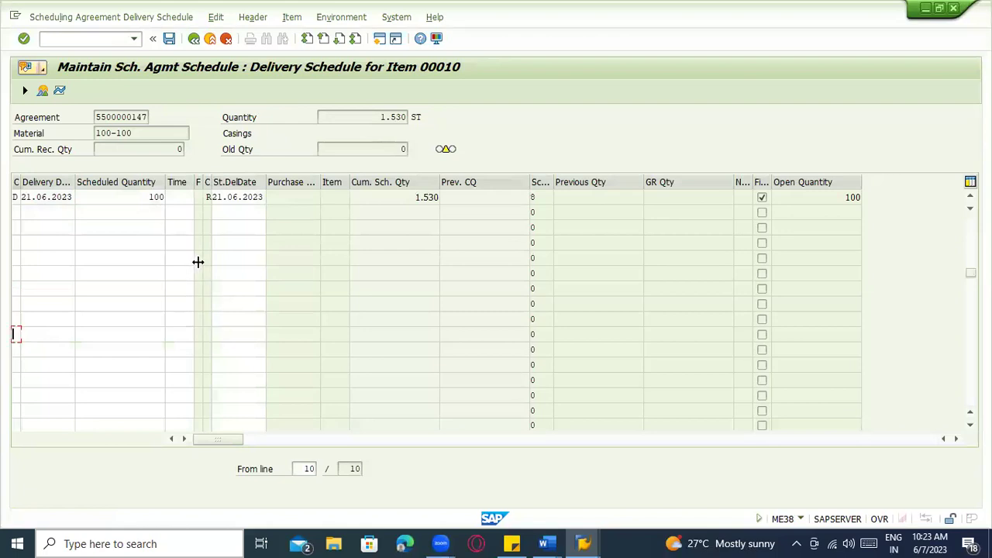
pyautogui.scroll(3, 200, 264)
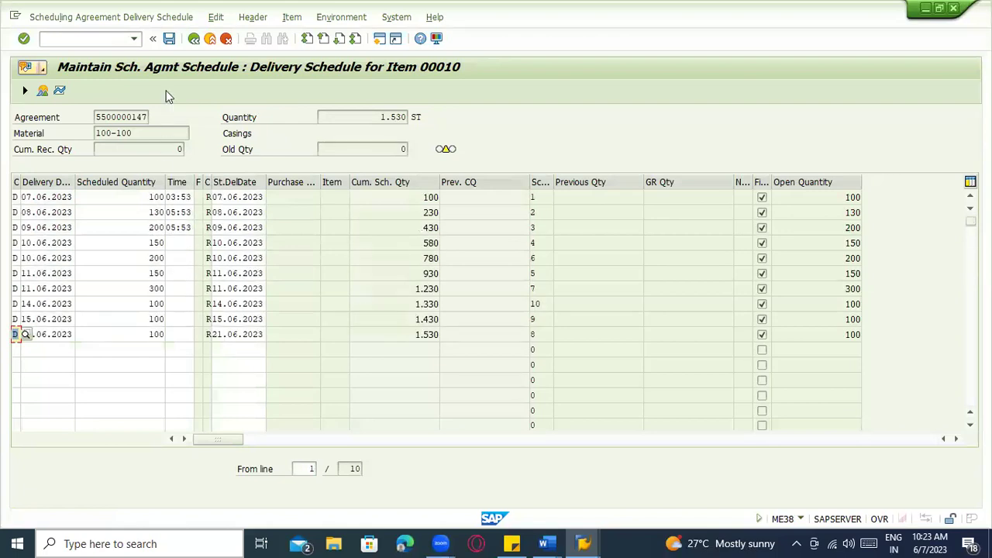
pyautogui.click(169, 39)
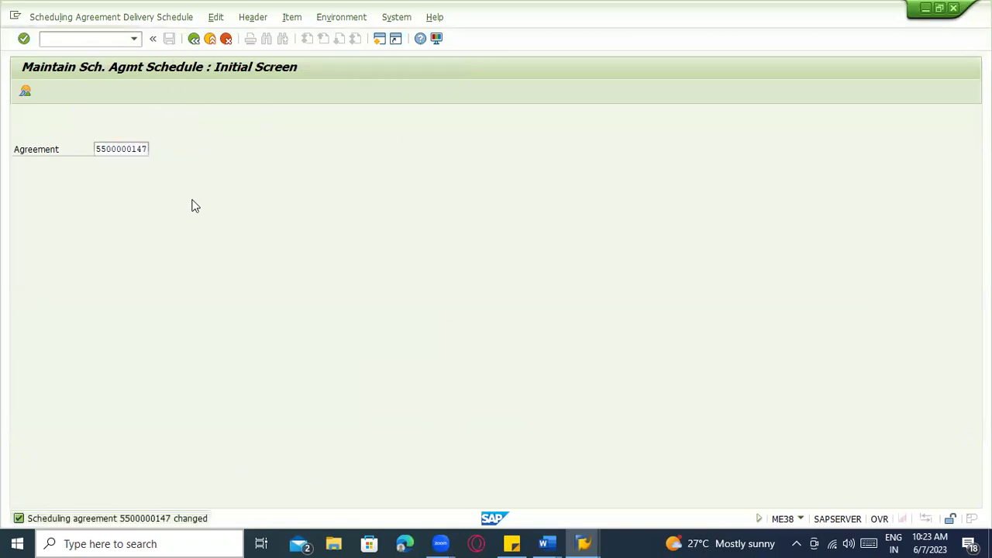
pyautogui.press('Return')
pyautogui.click(18, 200)
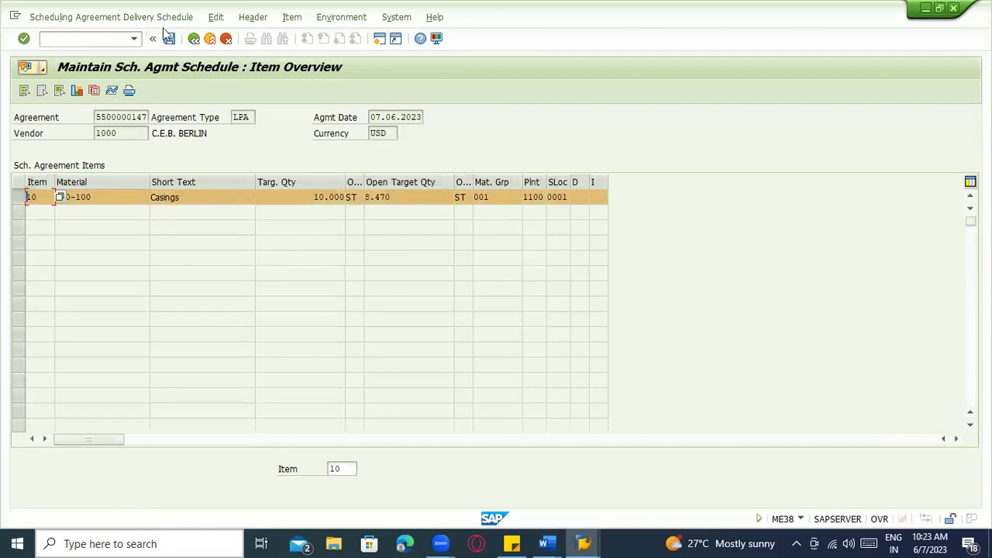
pyautogui.click(215, 17)
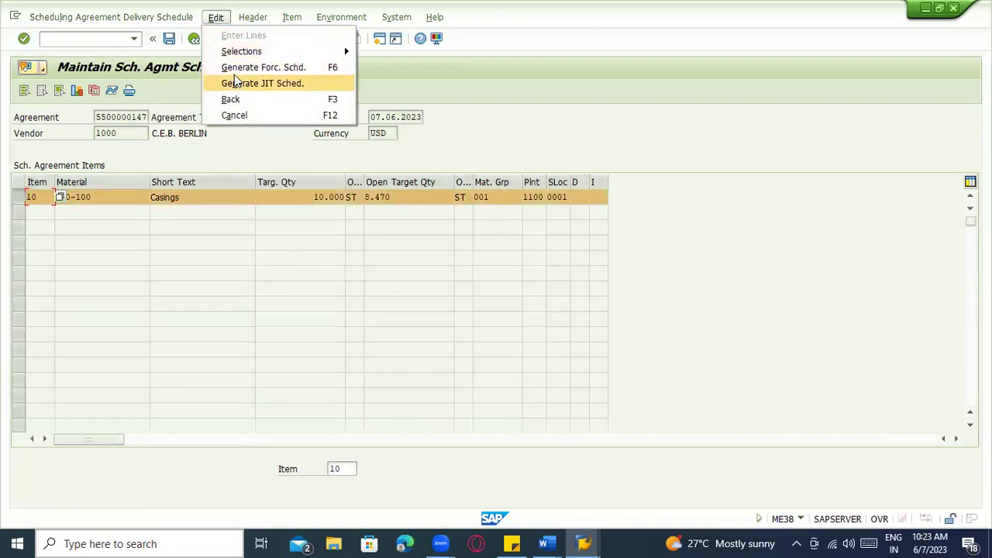
pyautogui.click(116, 167)
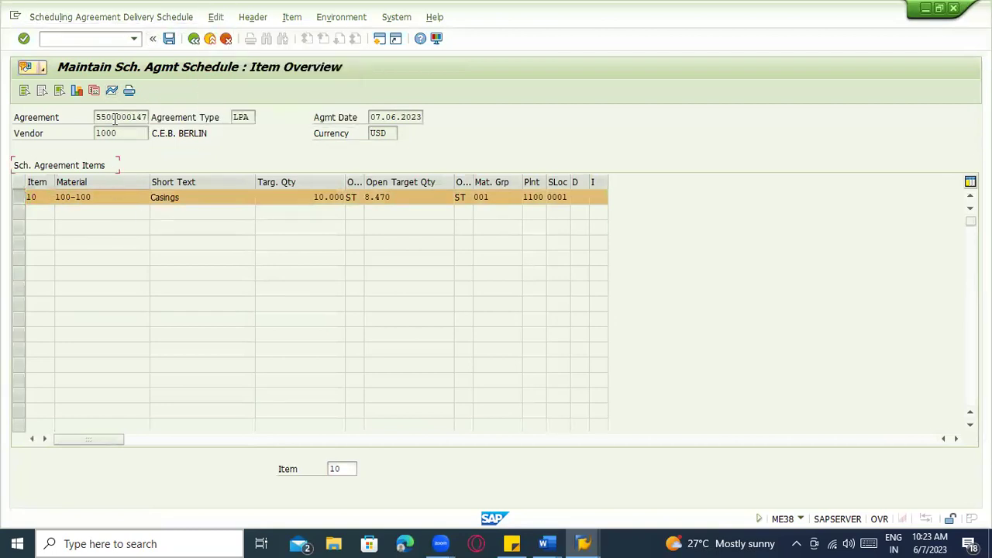
pyautogui.click(111, 92)
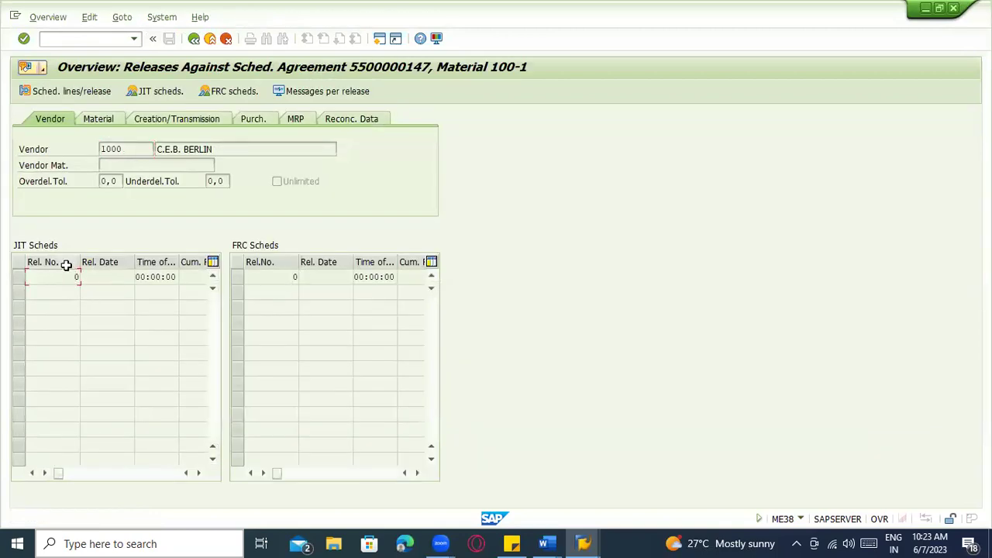
pyautogui.click(194, 38)
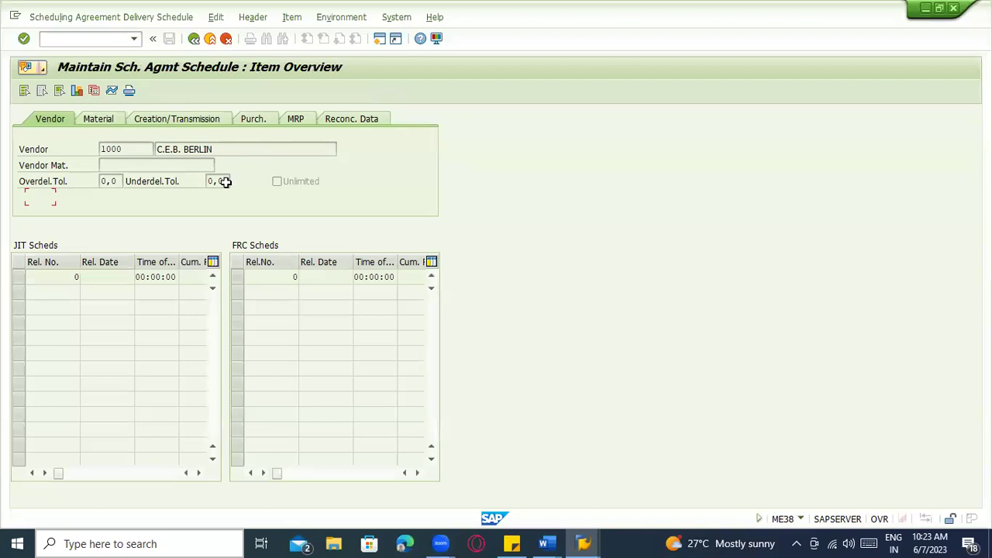
pyautogui.click(23, 197)
# Generate a JIT delivery schedule for item 10 and save the agreement
pyautogui.click(252, 17)
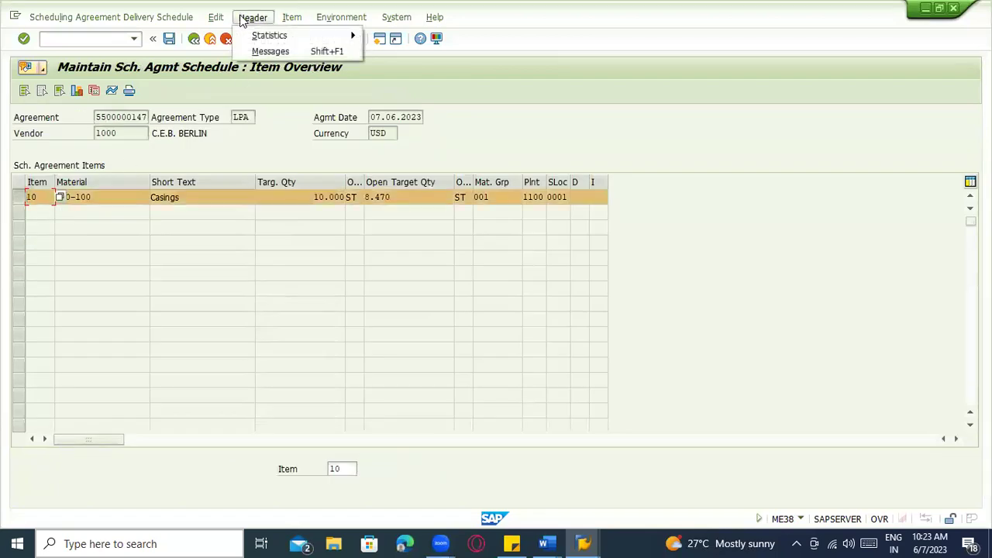
pyautogui.moveTo(220, 17)
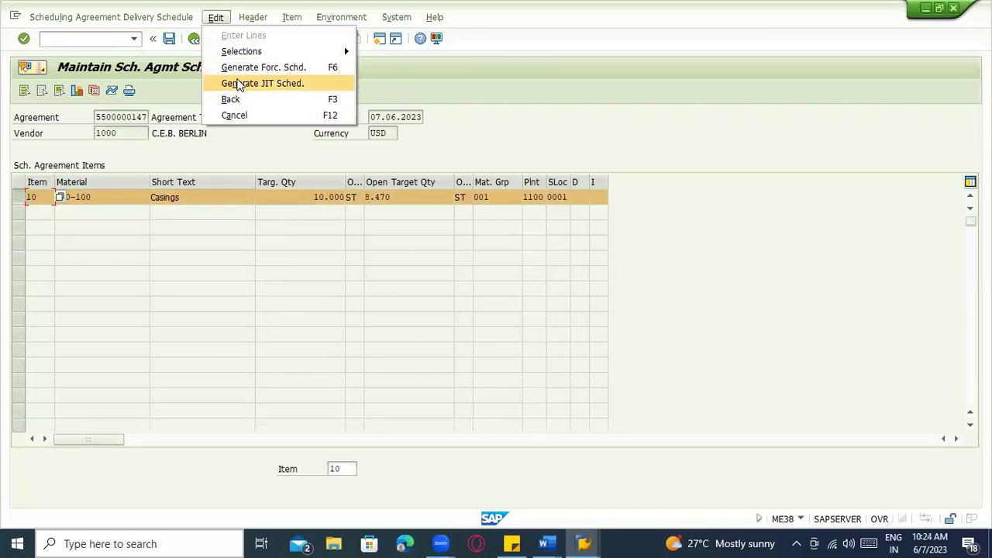
pyautogui.click(239, 84)
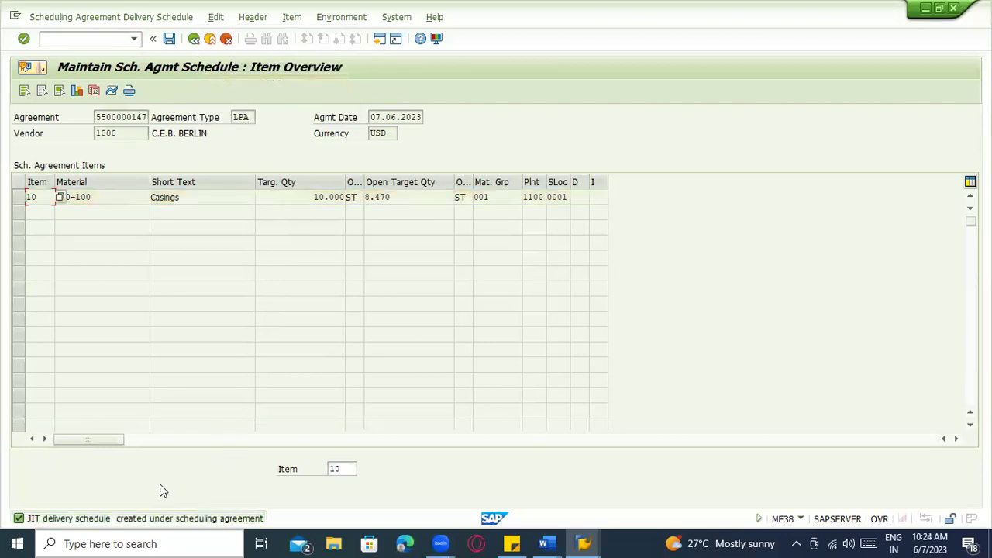
pyautogui.click(169, 38)
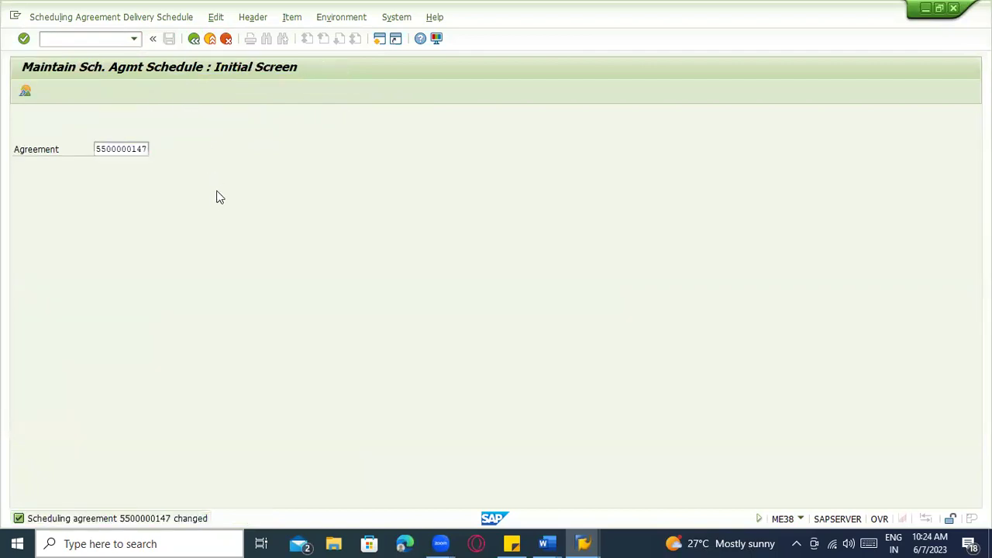
pyautogui.press('Return')
# Open item 10's JIT release 1 and check its creation, vendor and material details
pyautogui.click(17, 199)
pyautogui.click(112, 91)
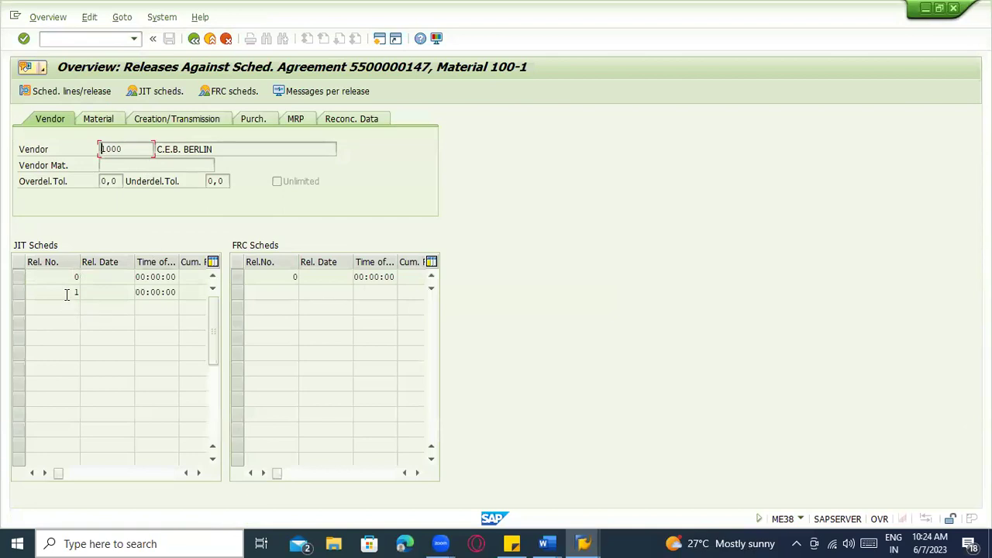
pyautogui.click(44, 296)
pyautogui.click(24, 299)
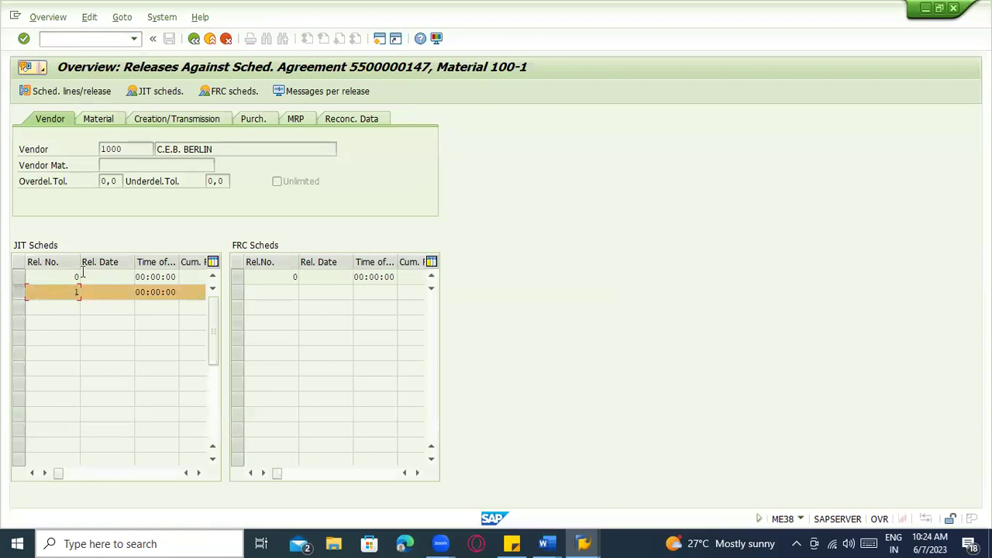
pyautogui.click(162, 96)
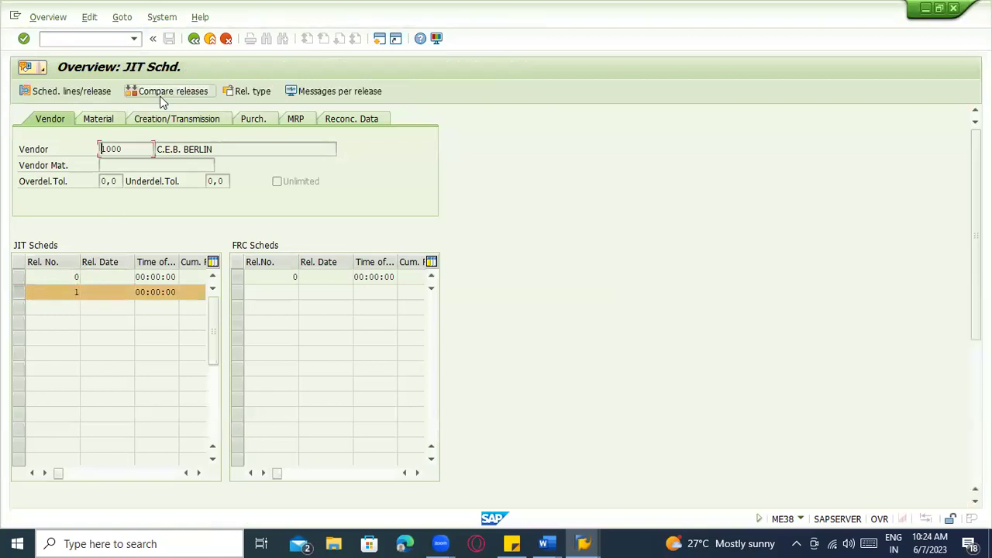
pyautogui.click(176, 118)
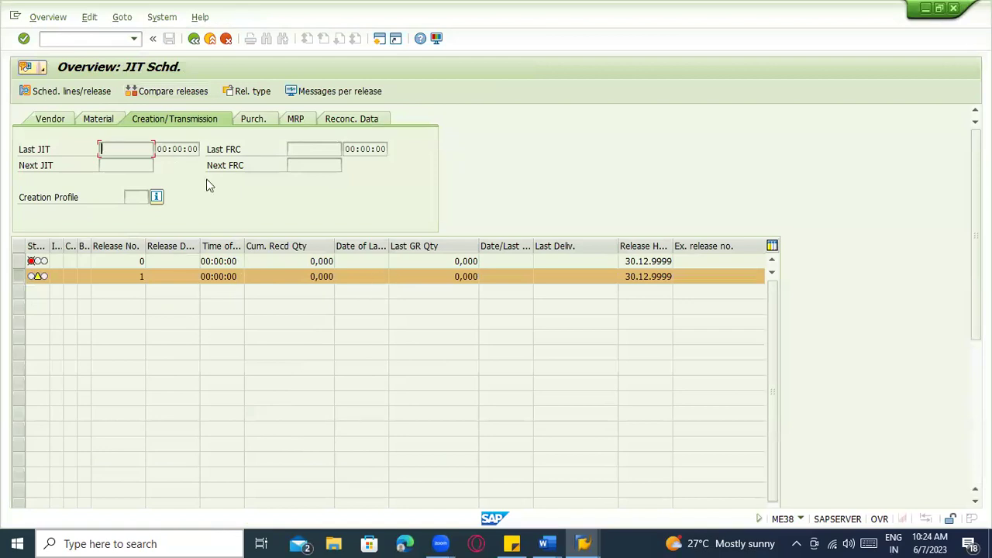
pyautogui.click(68, 120)
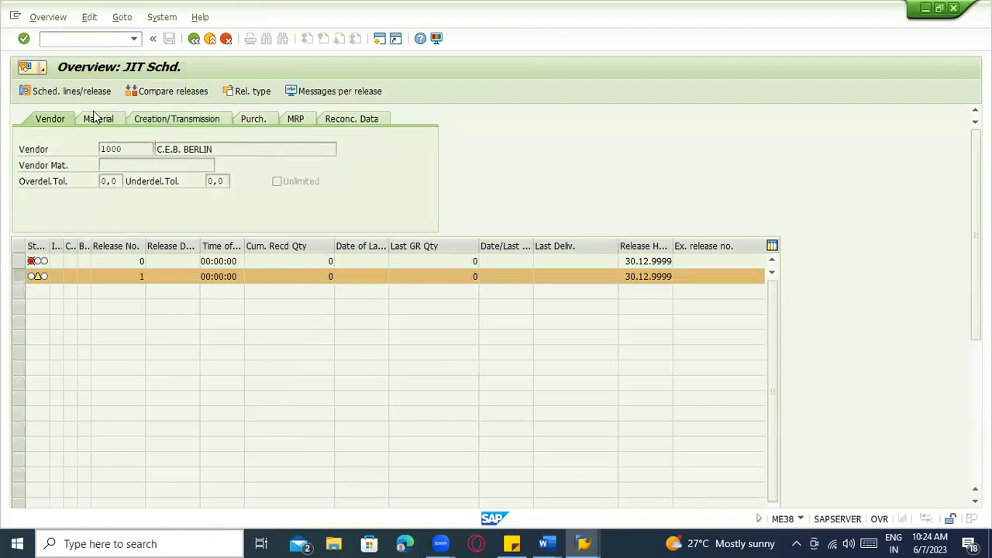
pyautogui.click(96, 119)
# View the schedule lines of JIT release 1, then return to the releases overview
pyautogui.click(86, 95)
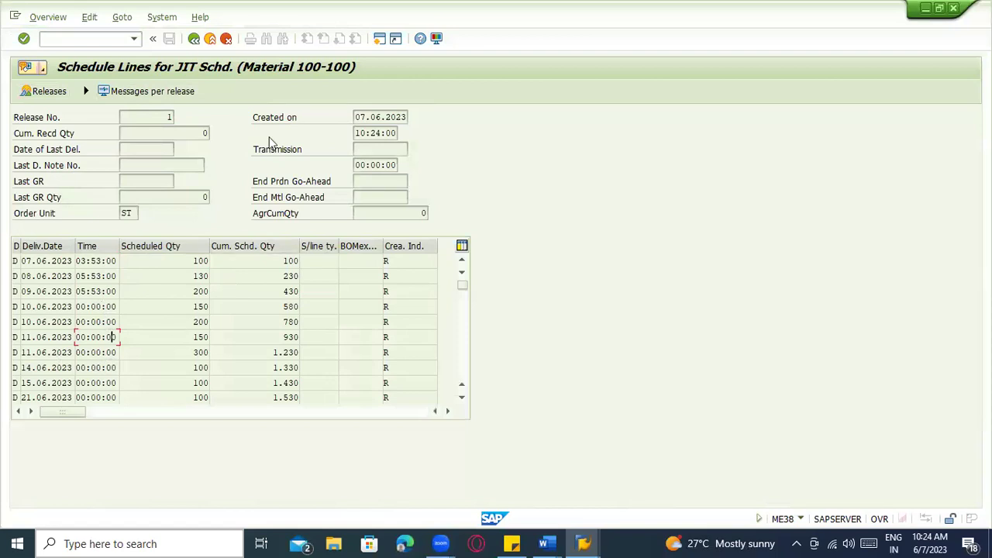
pyautogui.click(194, 39)
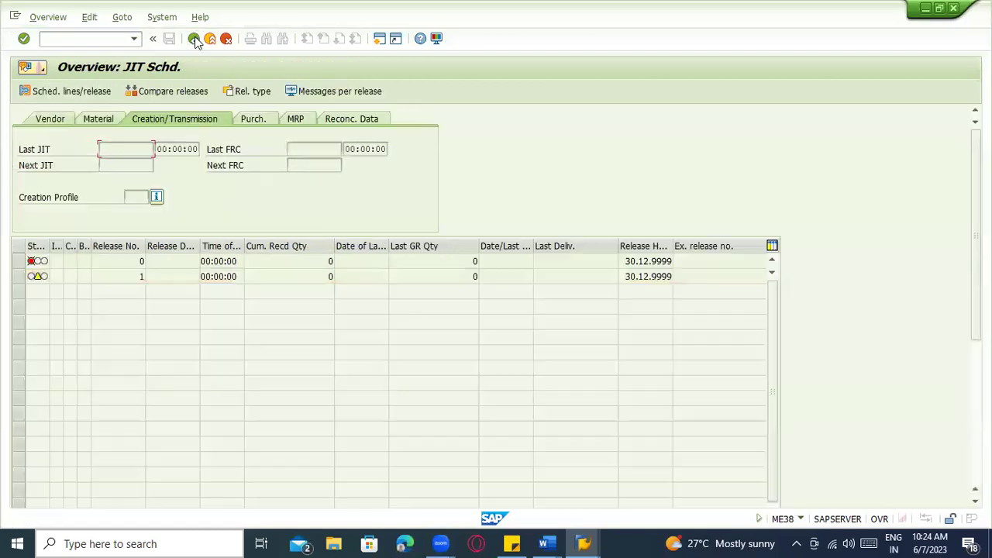
pyautogui.click(194, 39)
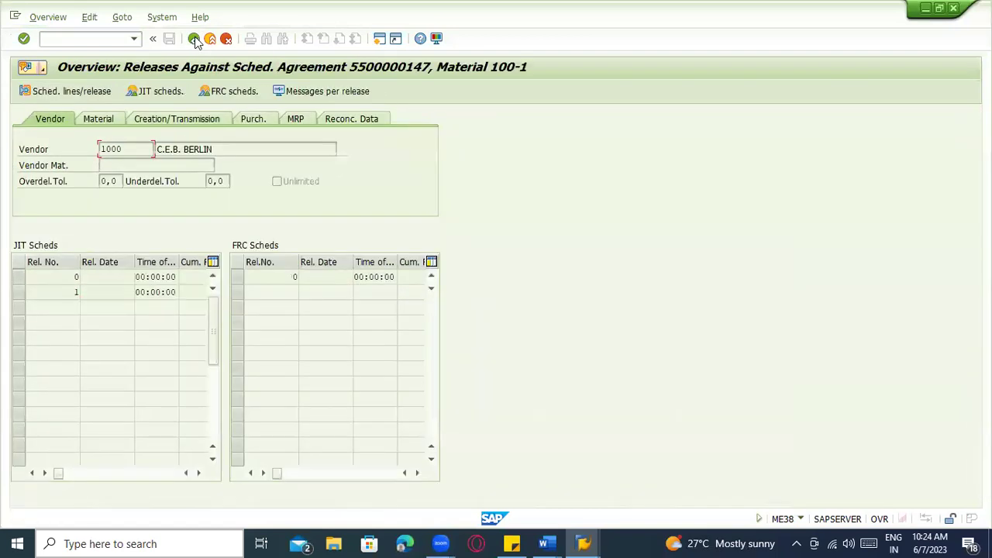
pyautogui.click(20, 295)
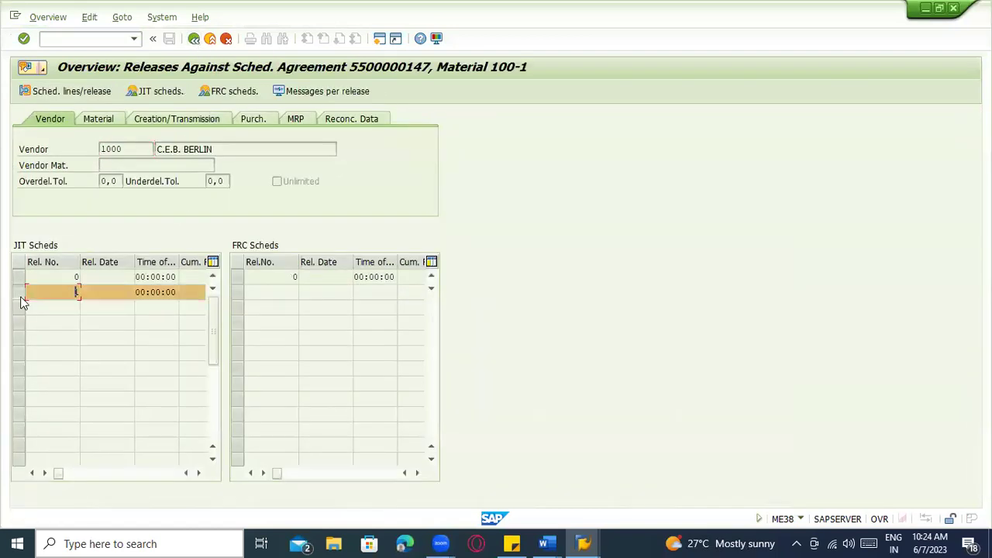
pyautogui.click(91, 38)
# Run /nme85 to renumber delivery schedule lines for all agreements
pyautogui.write('/nme85')
pyautogui.press('Return')
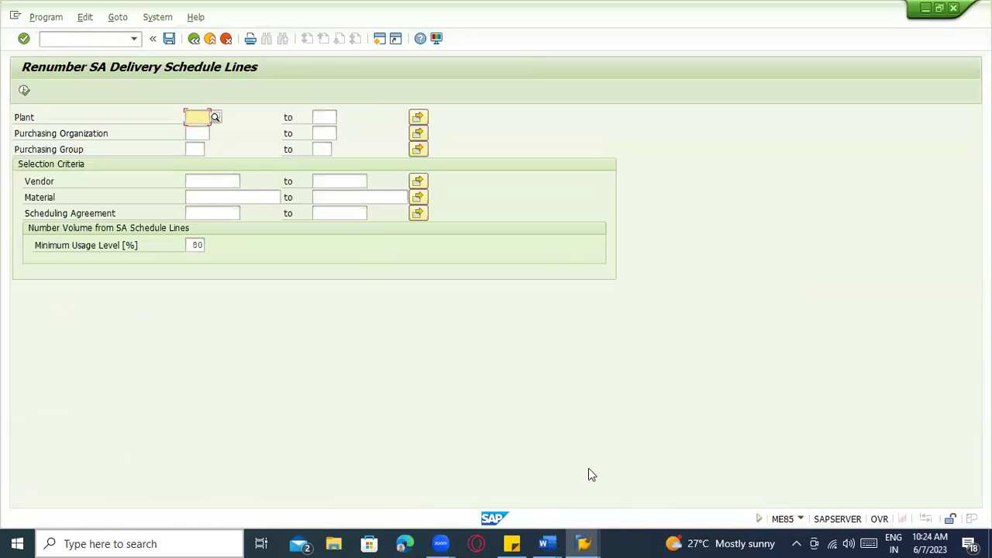
pyautogui.click(547, 544)
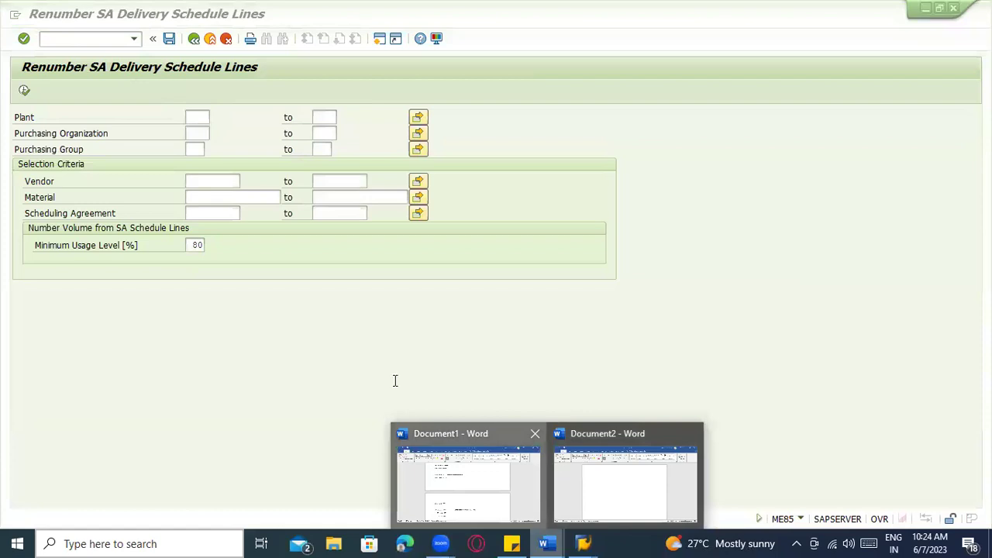
pyautogui.click(129, 150)
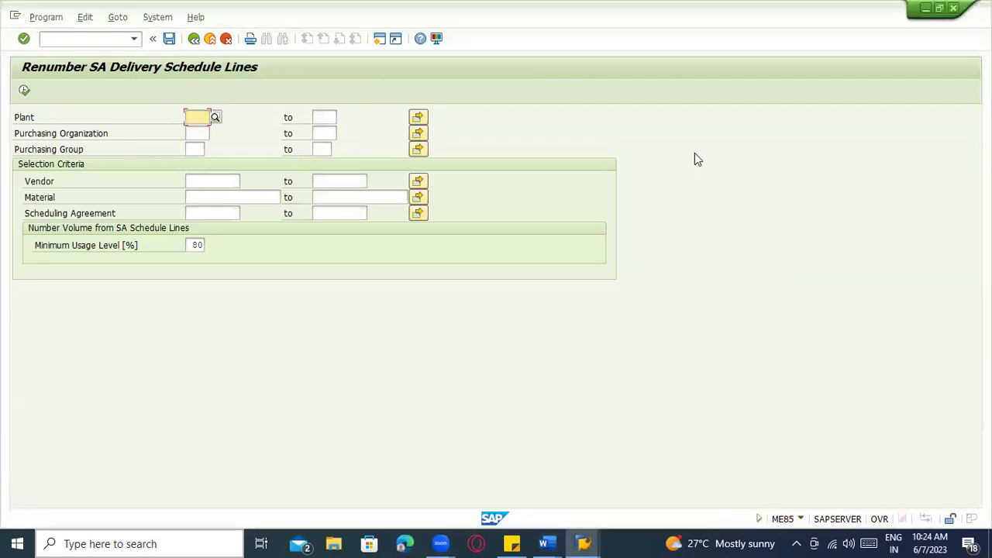
pyautogui.click(24, 91)
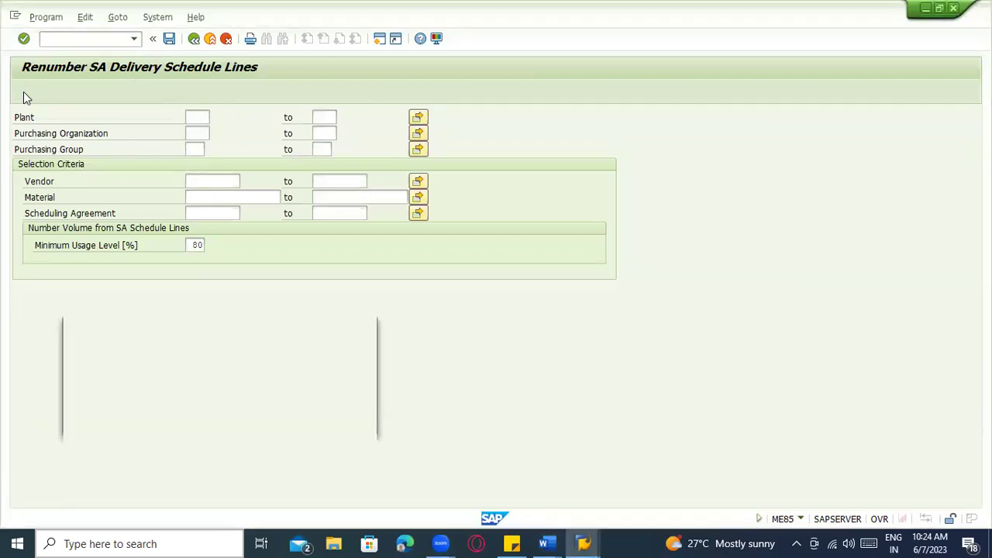
pyautogui.click(347, 422)
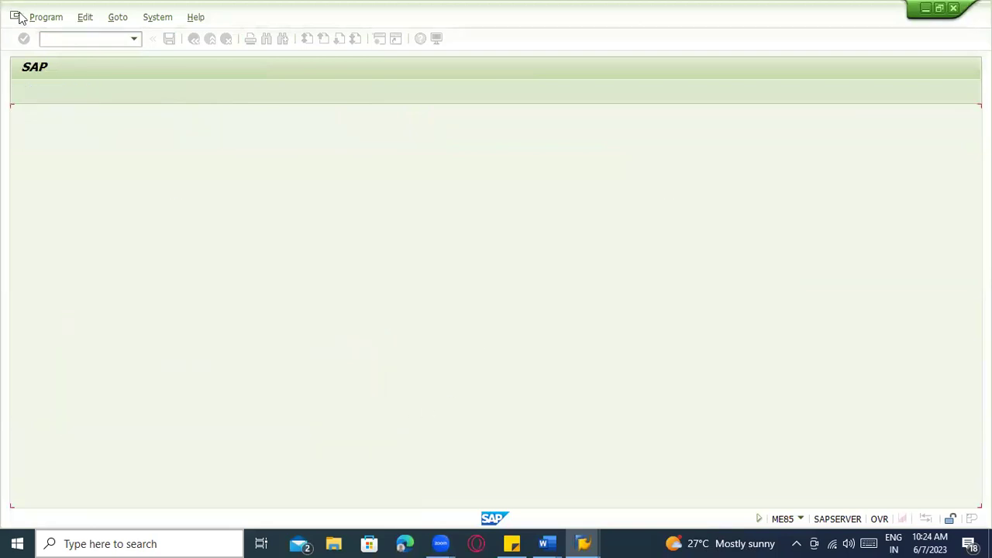
pyautogui.click(66, 45)
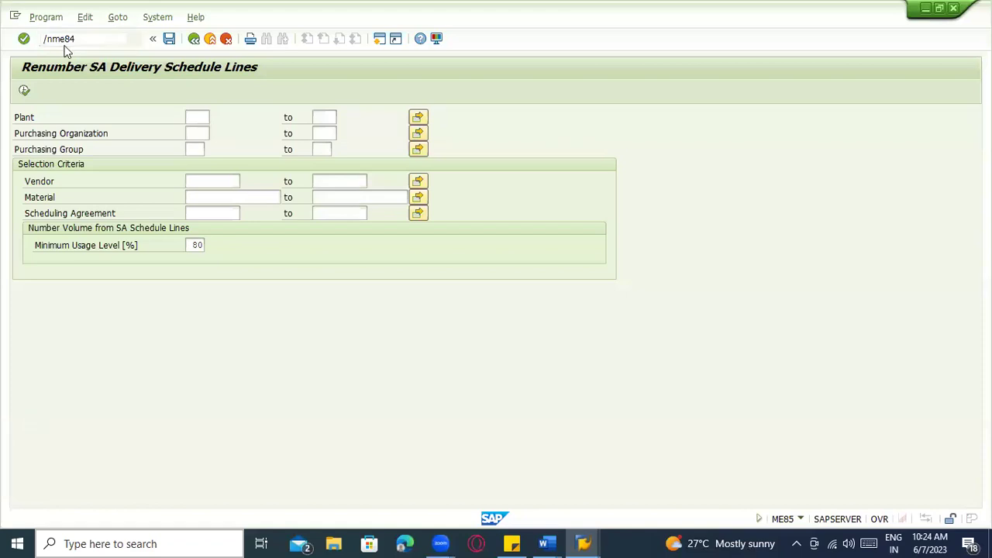
pyautogui.press('Return')
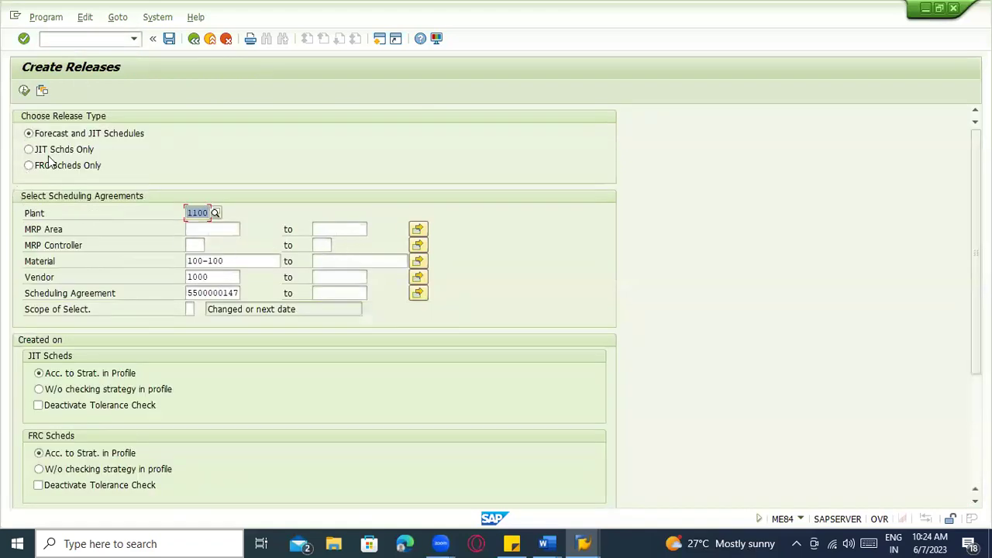
pyautogui.click(216, 294)
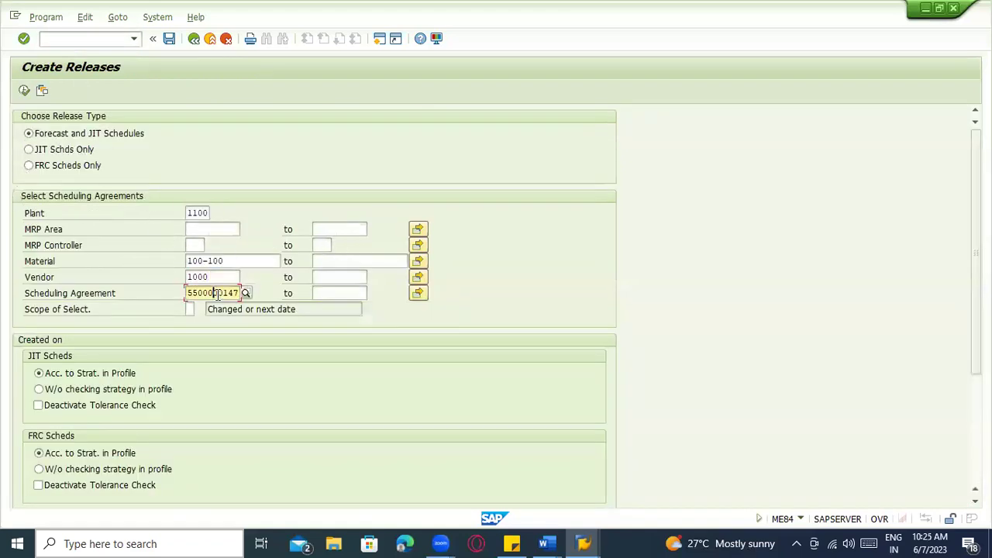
pyautogui.click(24, 91)
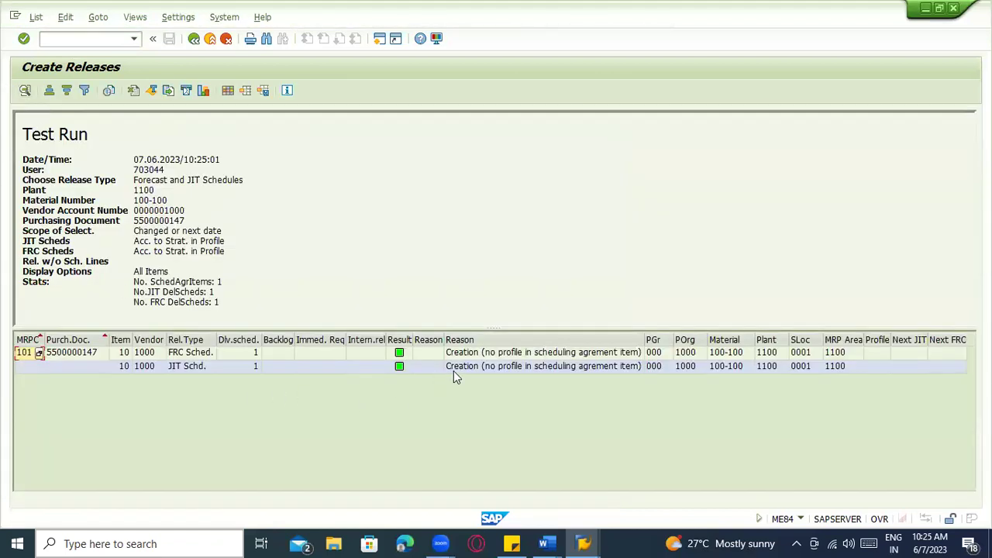
pyautogui.click(453, 371)
pyautogui.click(234, 353)
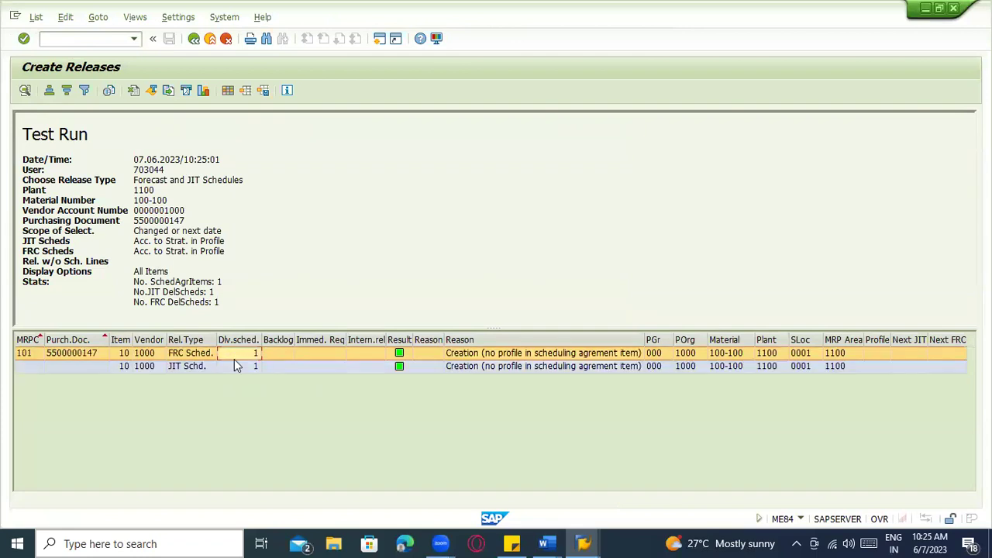
pyautogui.click(237, 366)
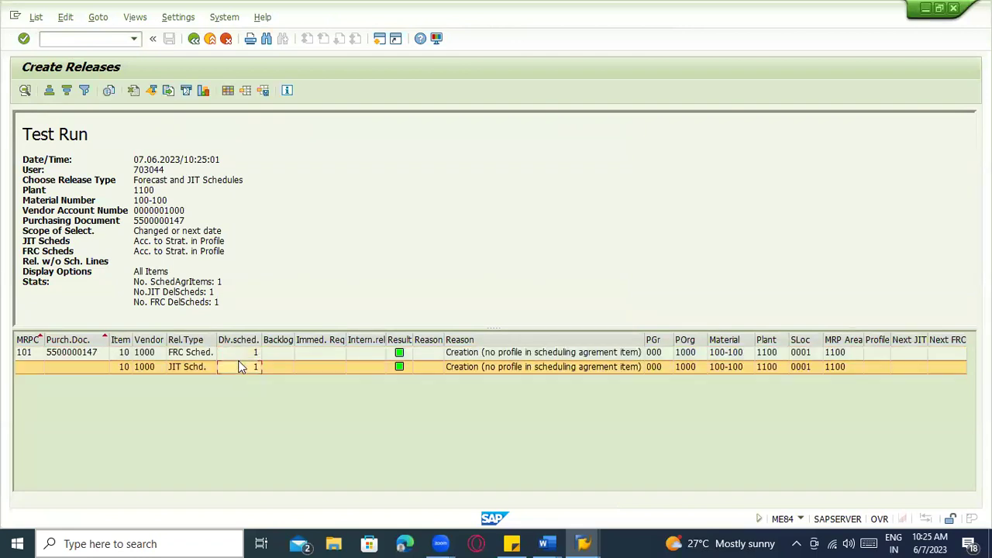
pyautogui.click(238, 358)
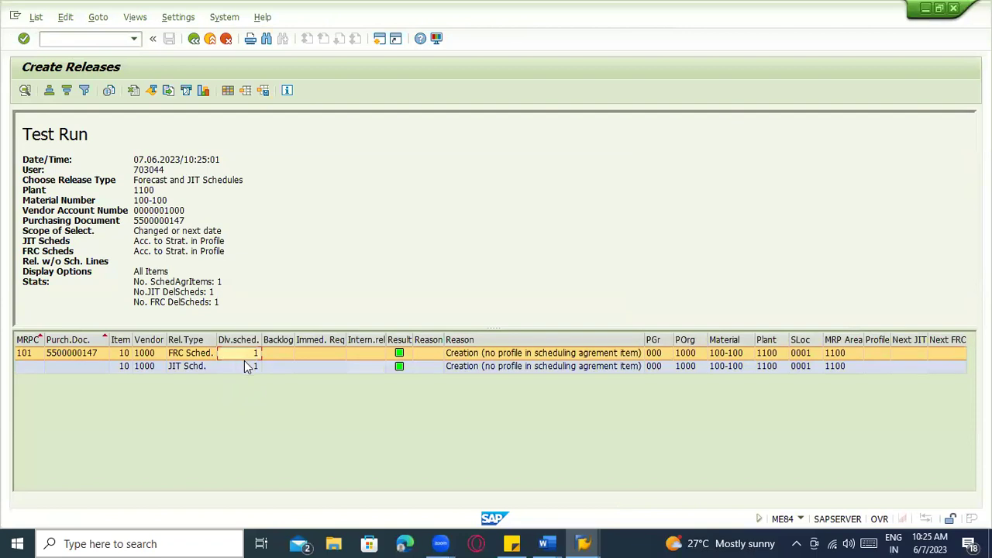
pyautogui.click(134, 92)
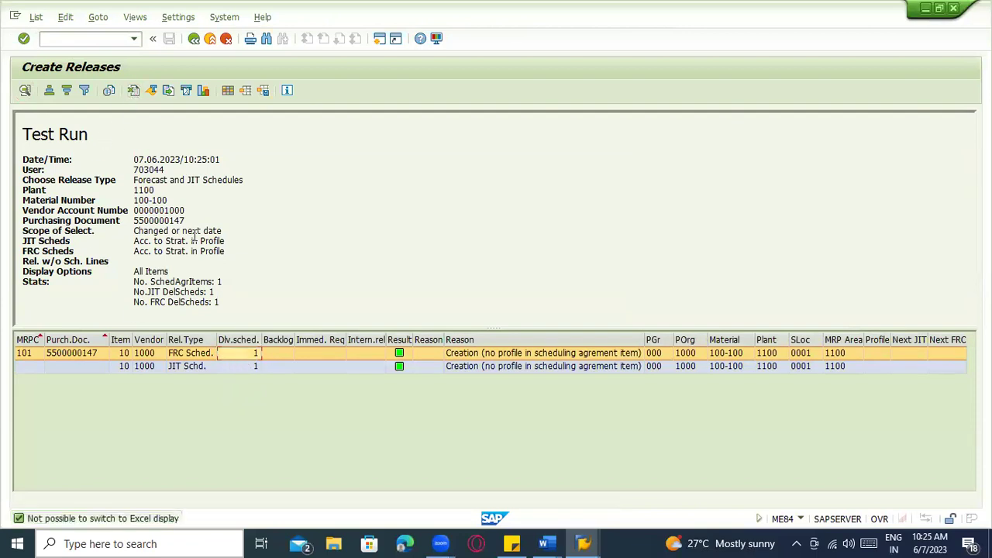
pyautogui.click(108, 91)
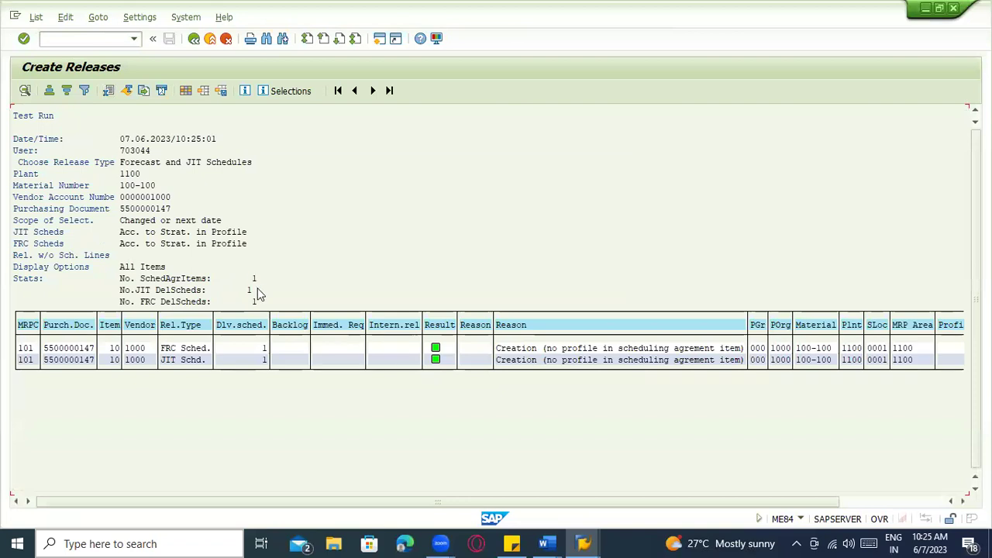